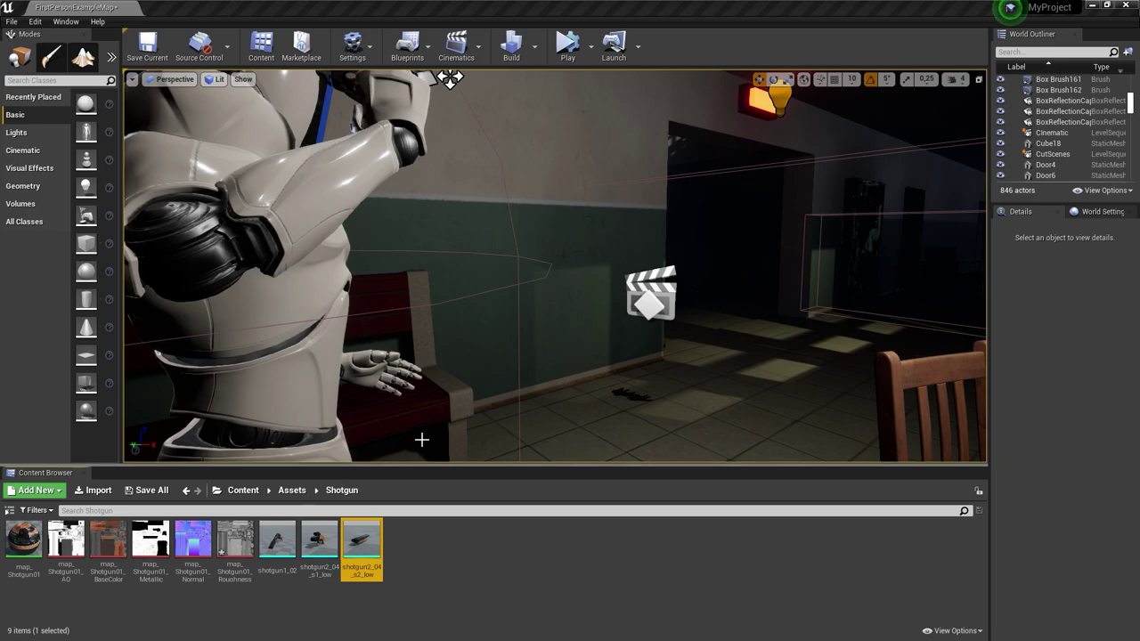
- Inspect the shotgun mesh from below and head-on at the muzzles, then close it
scroll(517, 345, "up", 5)
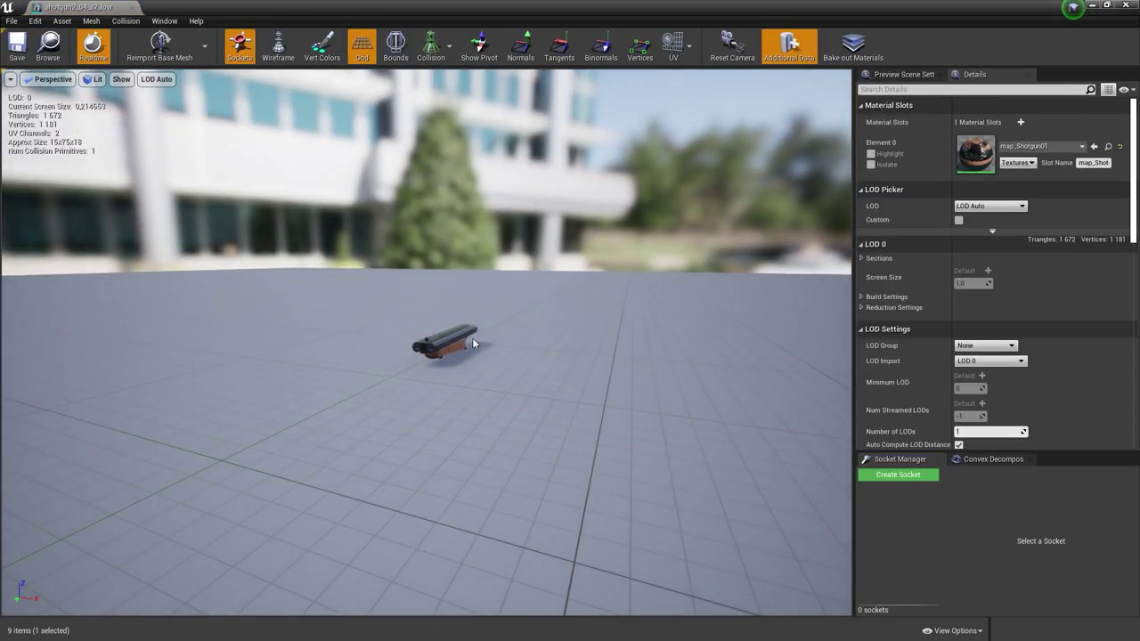
mouse_move(482, 333)
left_mouse_down()
mouse_move(482, 294)
mouse_move(482, 401)
mouse_move(534, 338)
left_mouse_up()
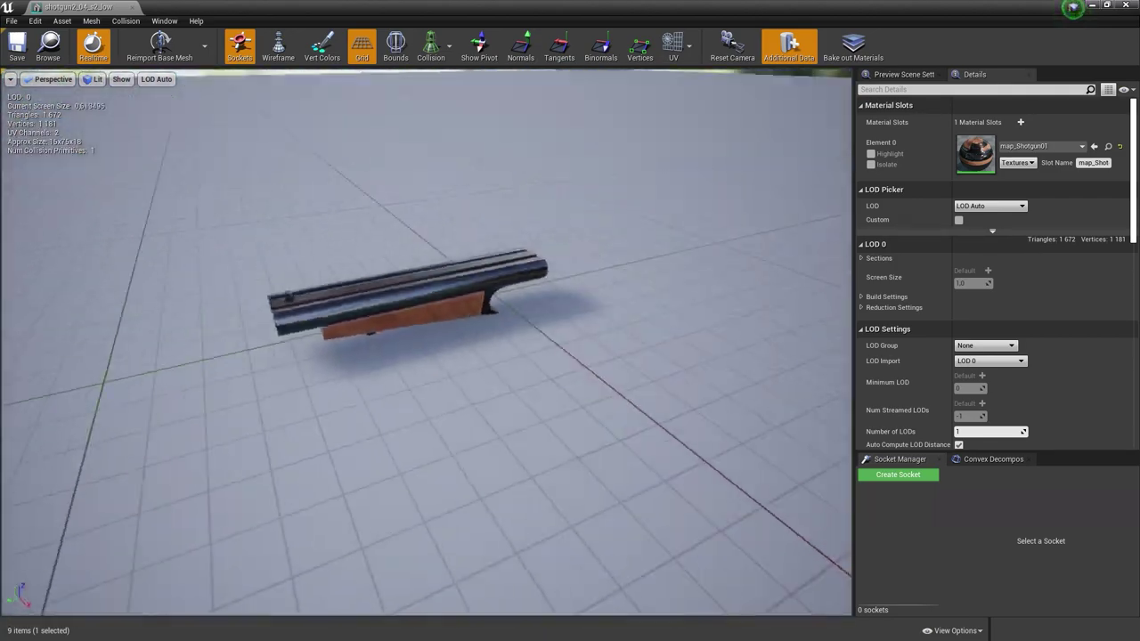
scroll(426, 342, "up", 10)
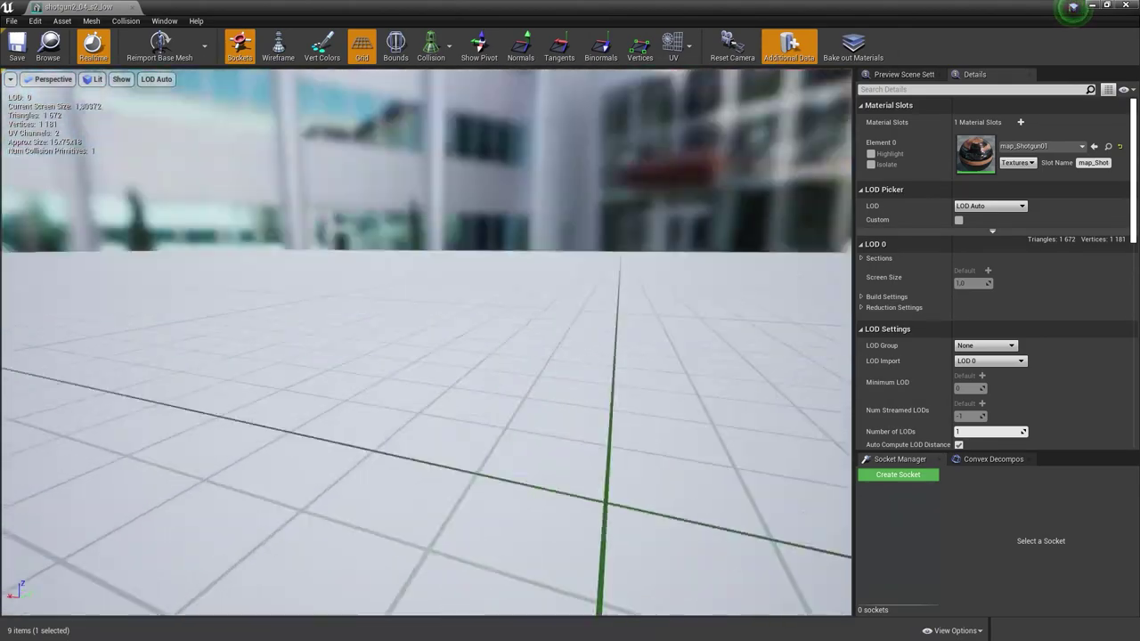
left_click_drag(529, 327, 529, 391)
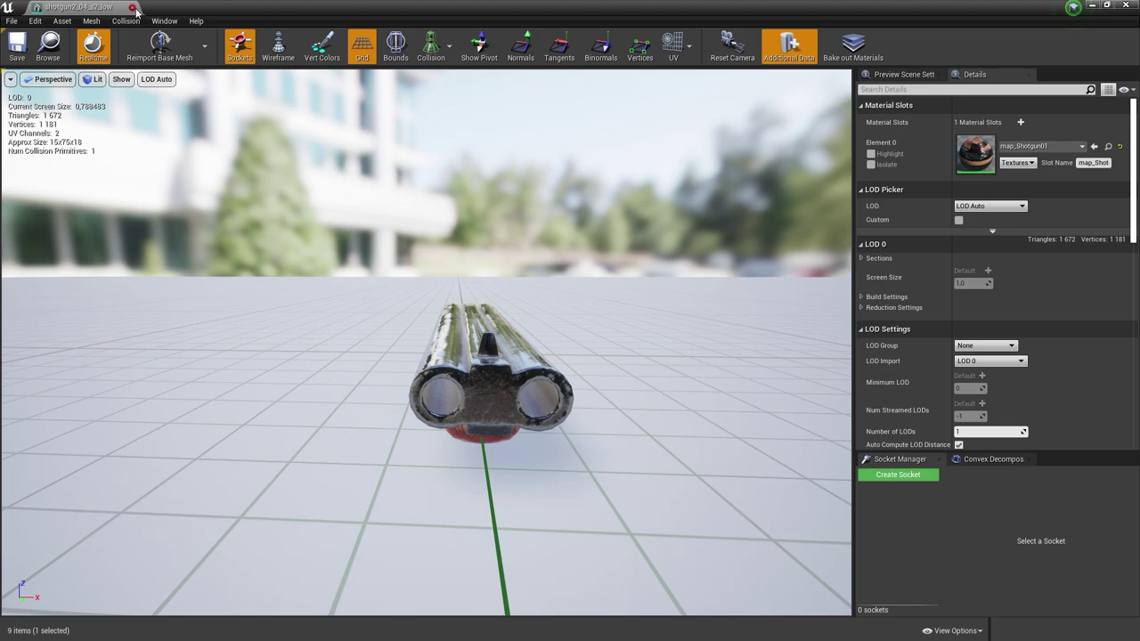
left_click(136, 9)
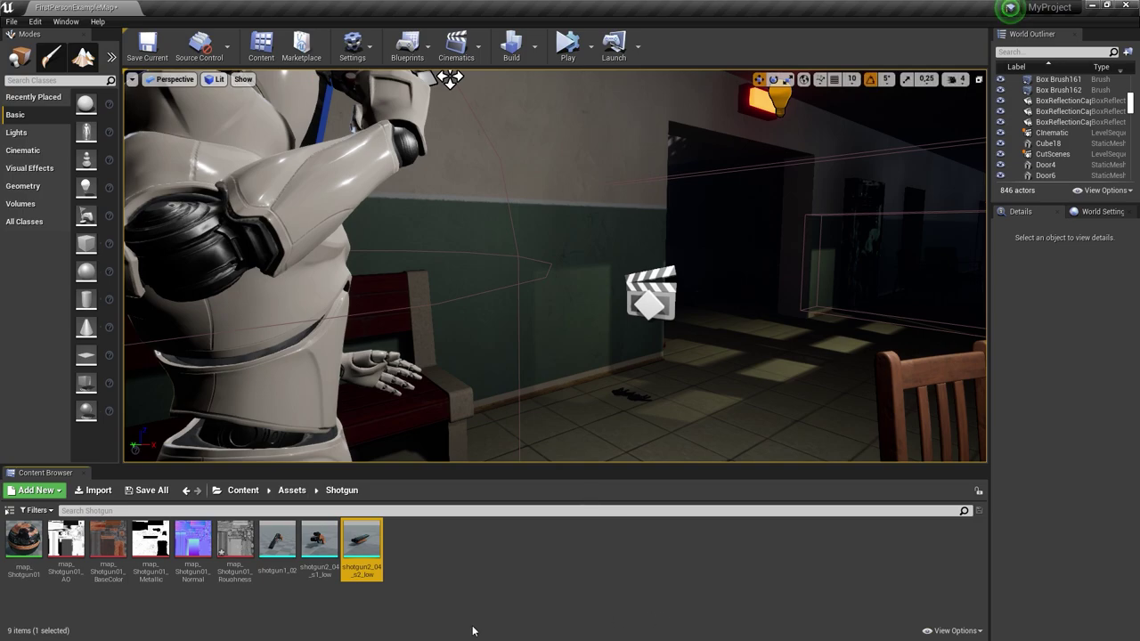
- Turn off sRGB on the map_Shotgun01_Roughness texture and close its editor
key("Left")
key("Left")
key("Left")
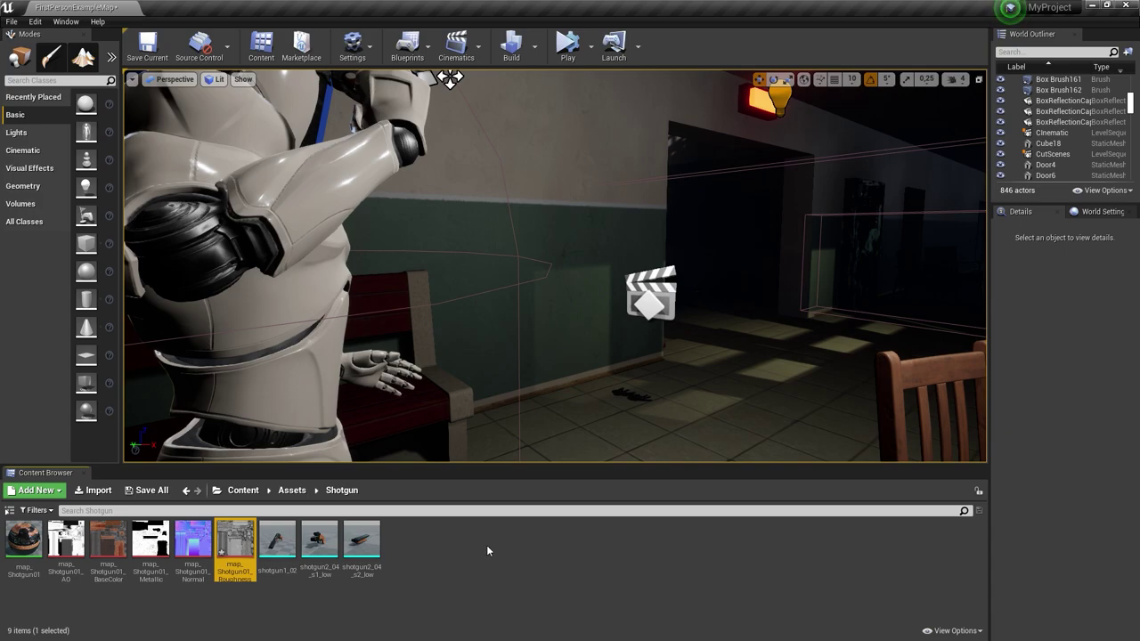
left_click(24, 541)
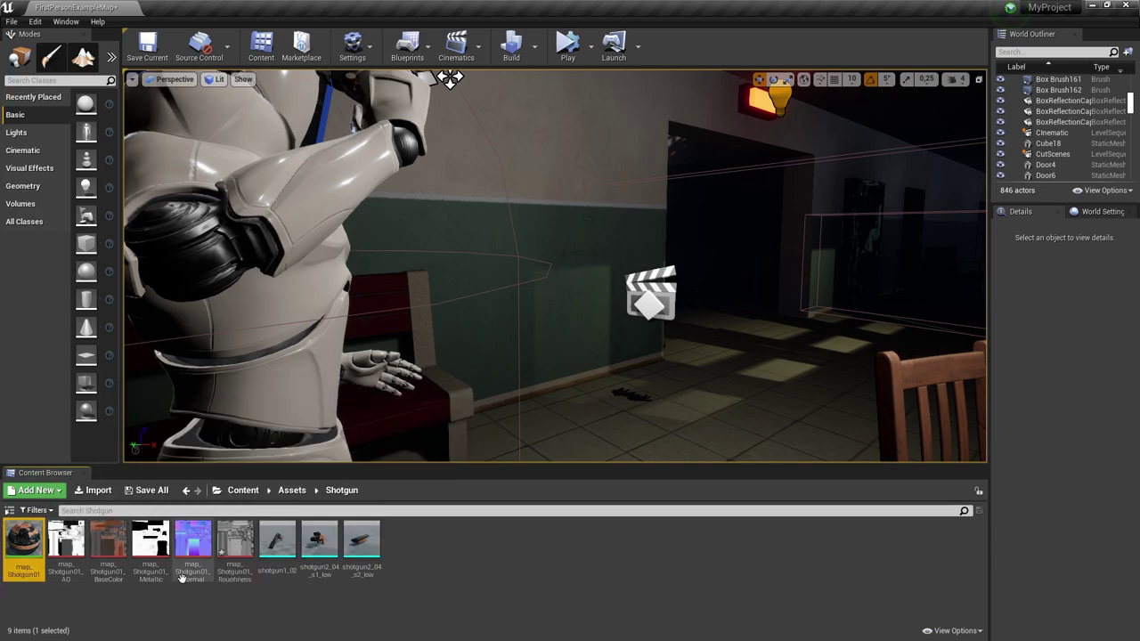
double_click(234, 545)
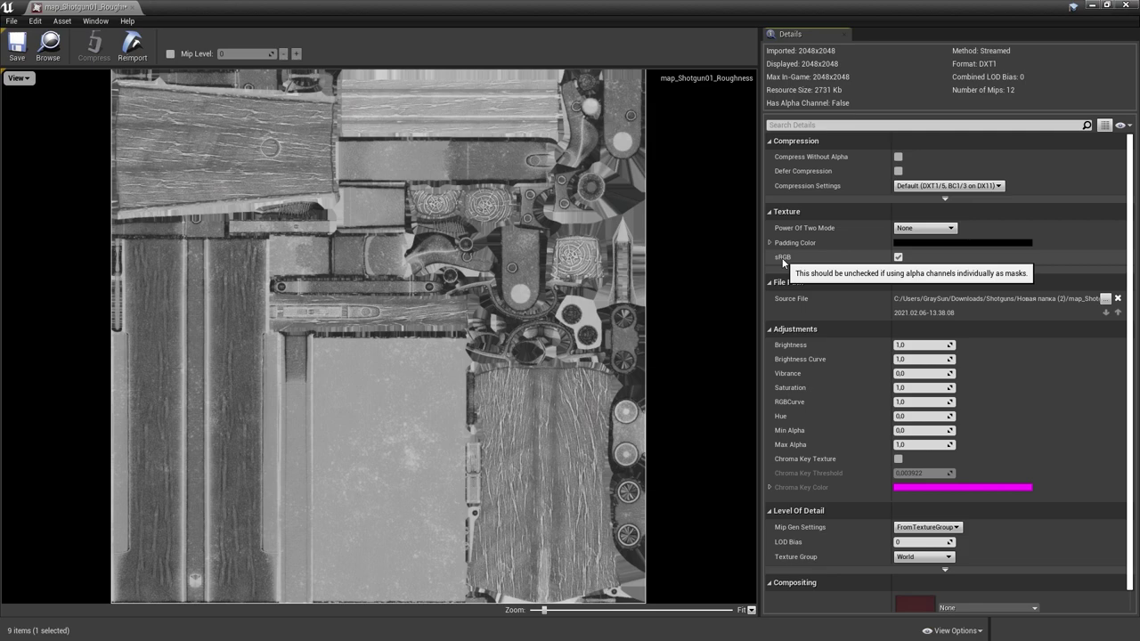
left_click(897, 258)
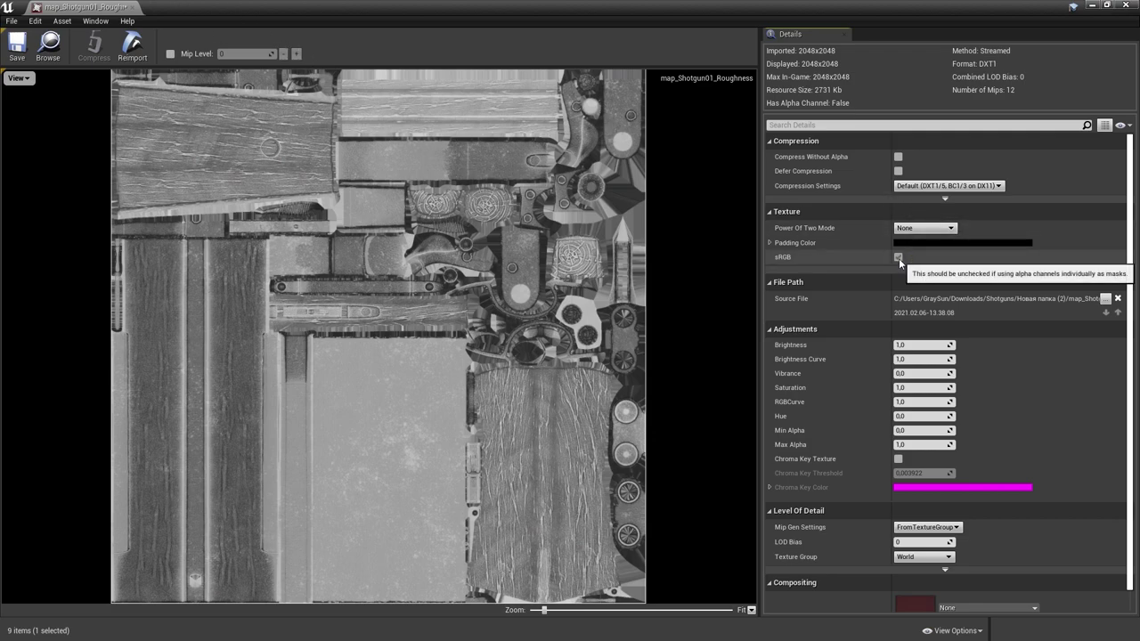
left_click(135, 8)
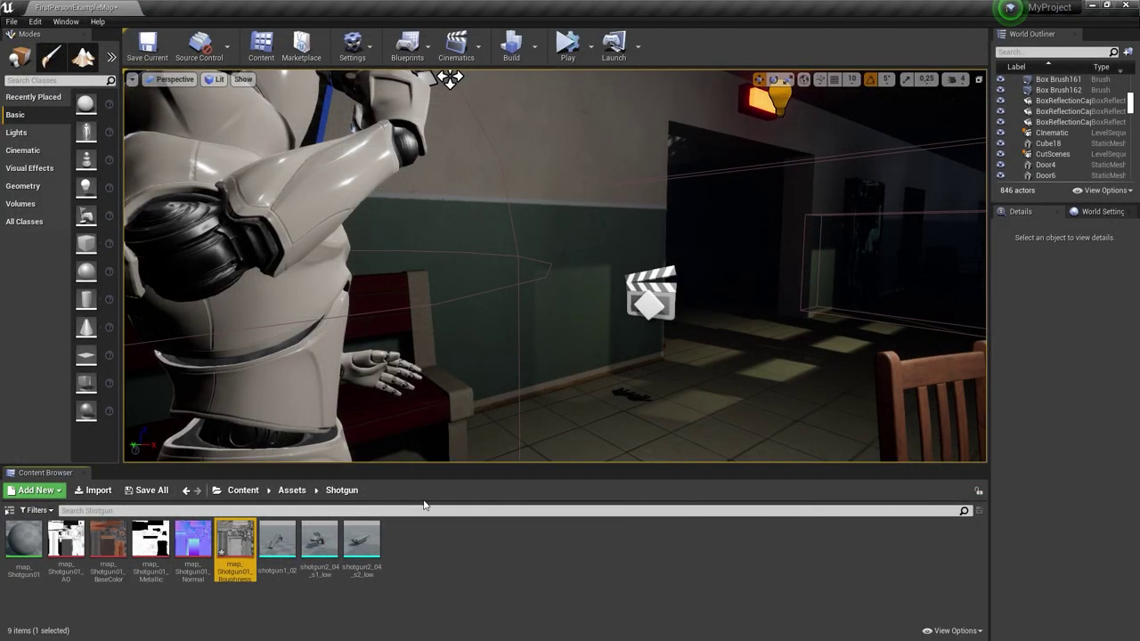
- Set the erroring roughness Texture Sample in map_Shotgun01 to the Linear Color sampler type
double_click(24, 539)
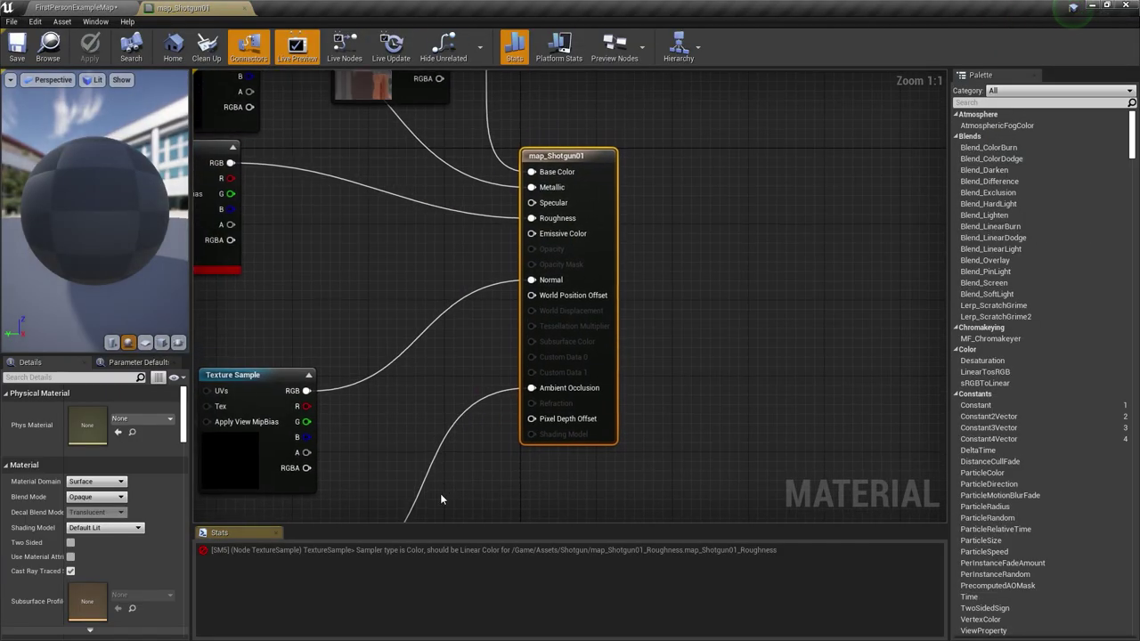
right_click_drag(492, 471, 944, 560)
left_click(498, 285)
left_click(118, 555)
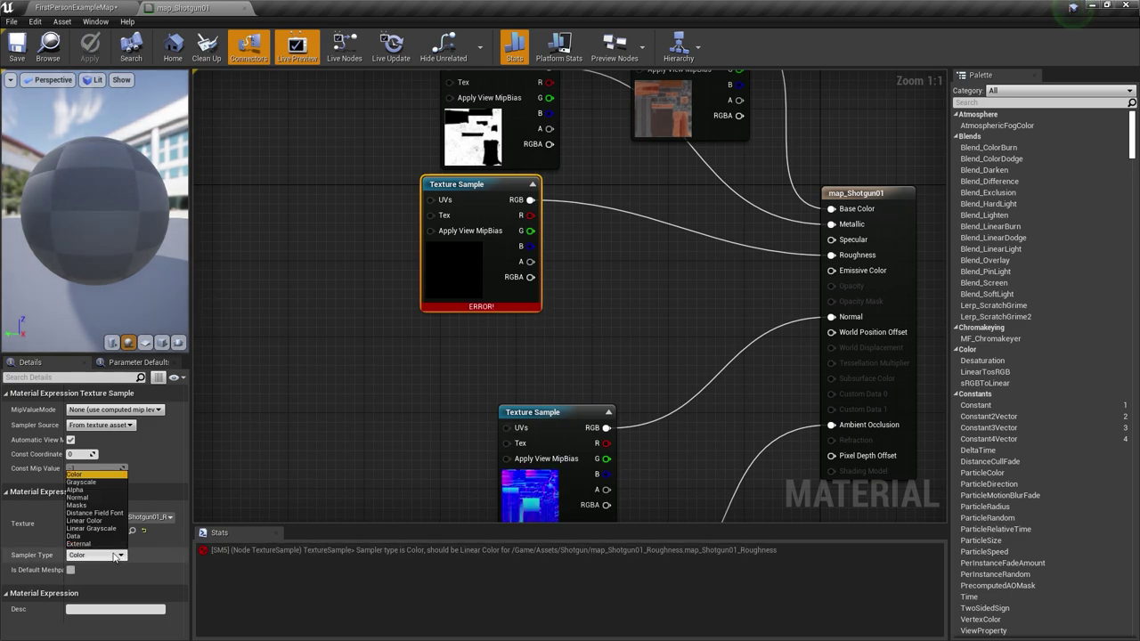
left_click(89, 528)
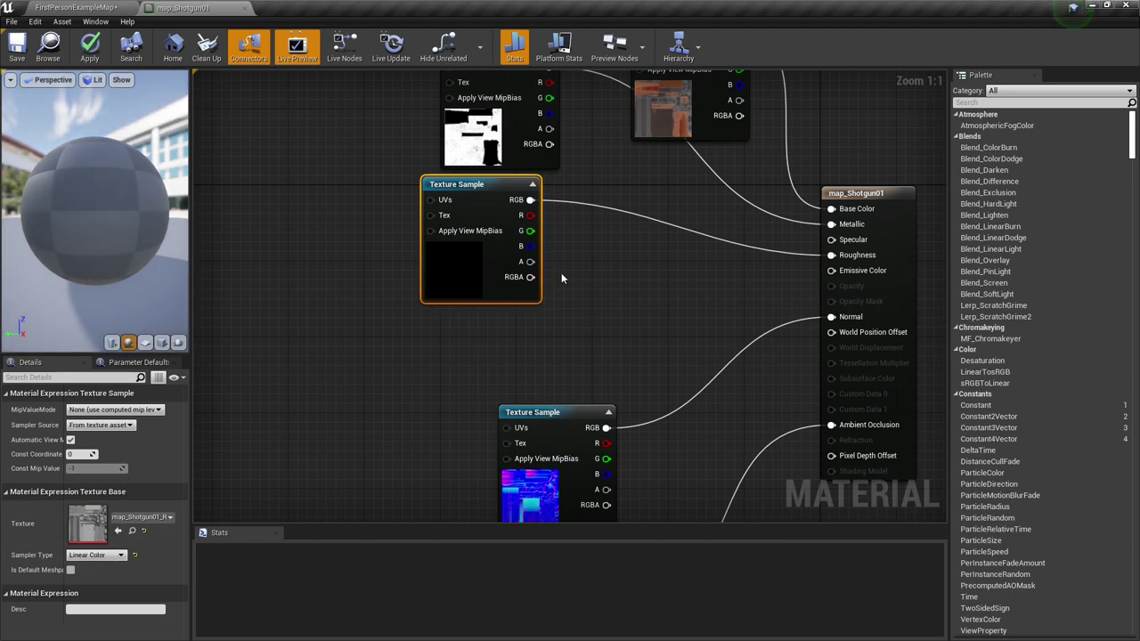
right_click_drag(559, 280, 374, 360)
left_click_drag(268, 339, 278, 395)
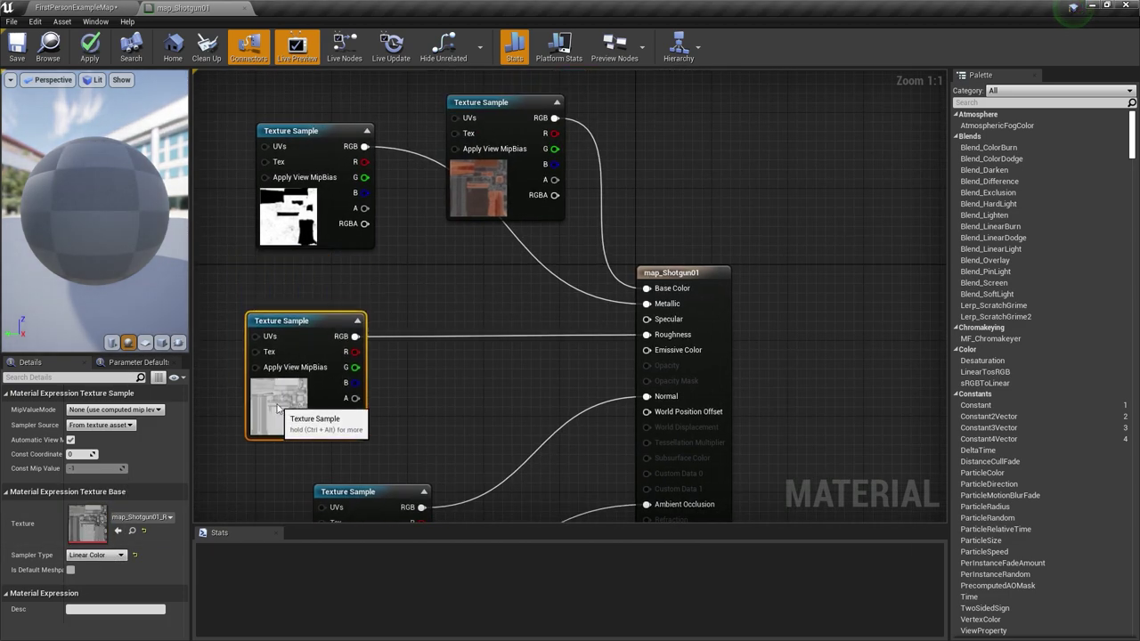
- Apply and save map_Shotgun01, close it, and open the shotgun2_04_s2_low mesh
left_click(89, 44)
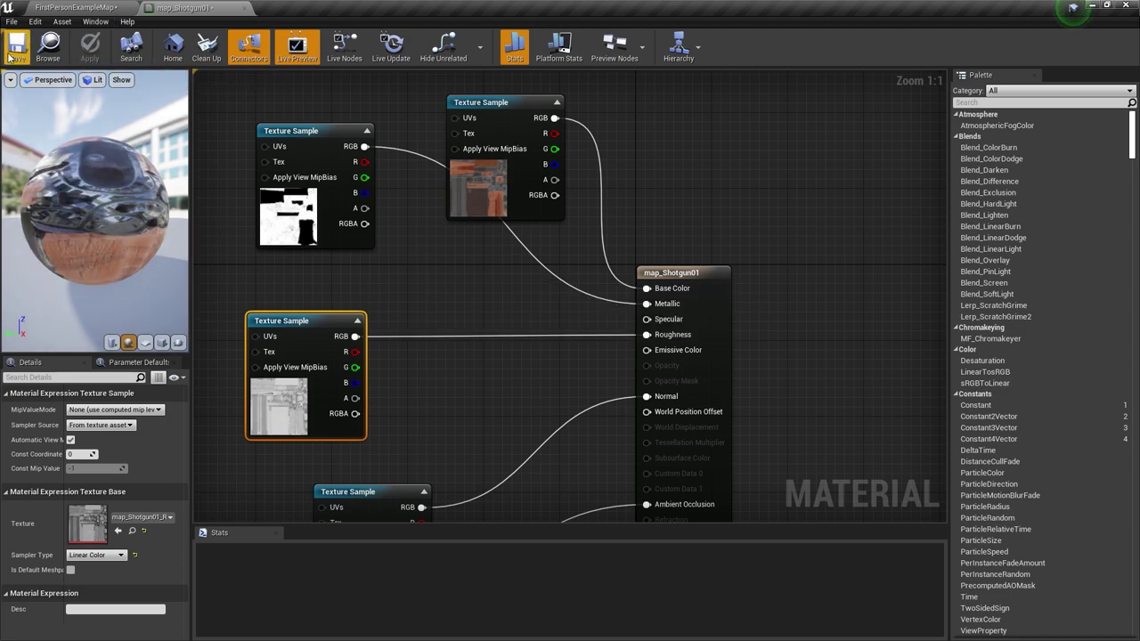
left_click(11, 52)
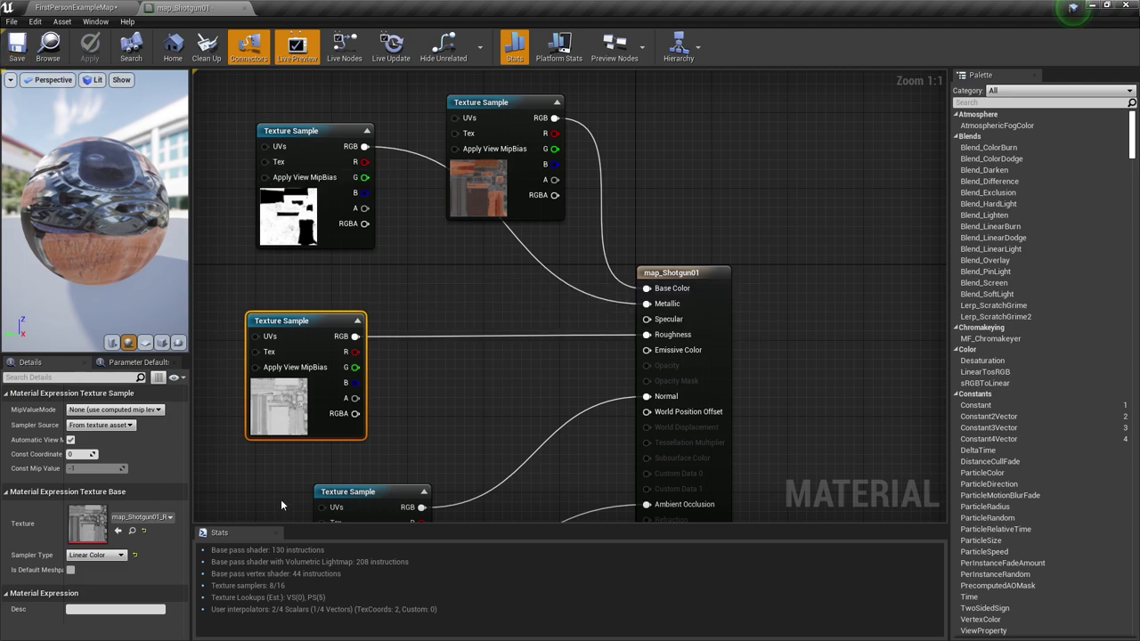
left_click(514, 46)
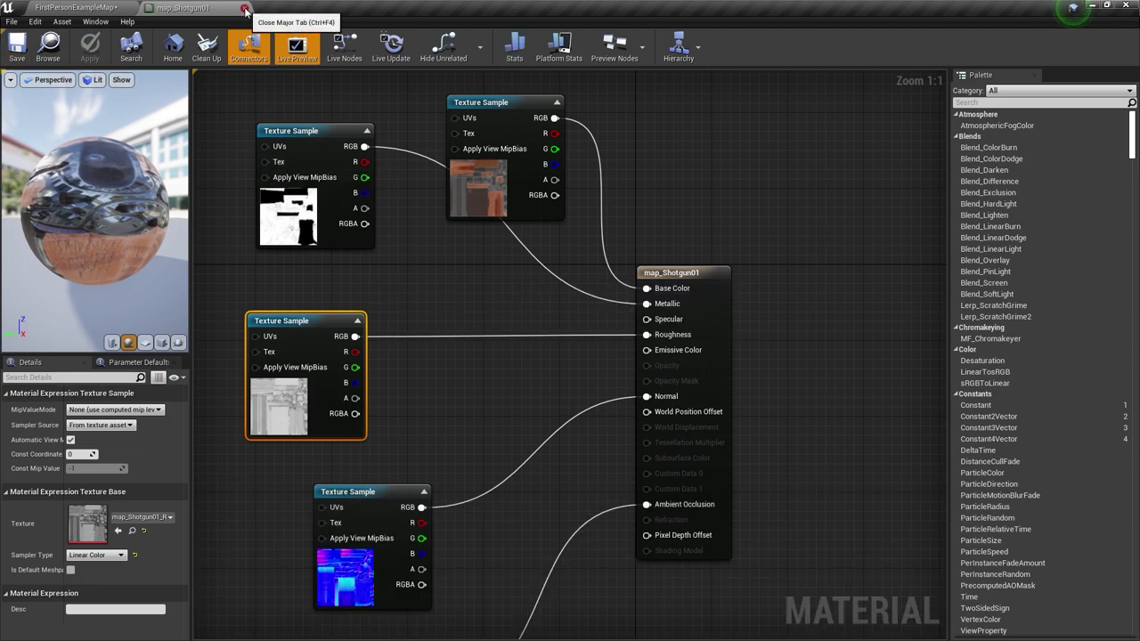
left_click(129, 7)
double_click(361, 539)
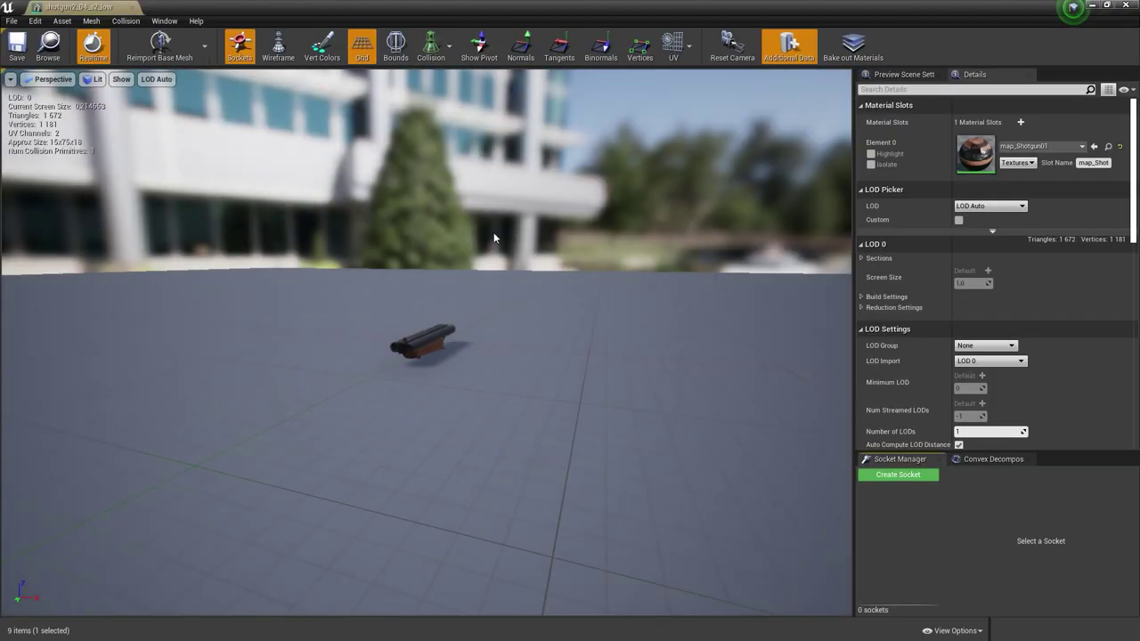
- Zoom in on the shotgun2_04_s2_low mesh in the viewport
scroll(426, 342, "up", 5)
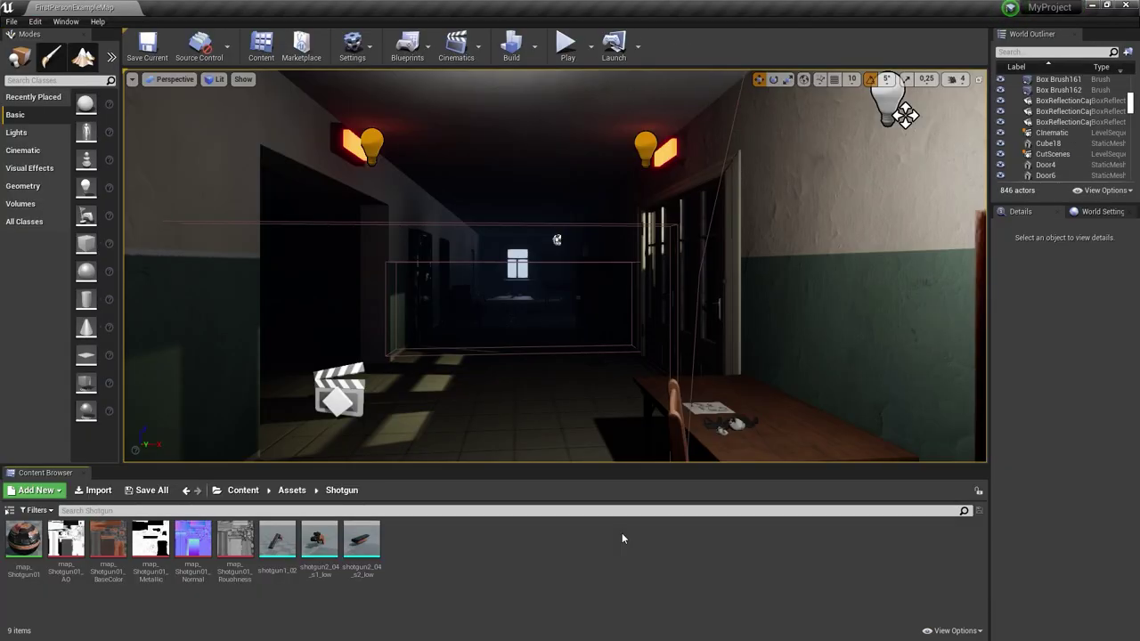
- Browse from Content to the FirstPersonBP > Blueprints folder
left_click(253, 492)
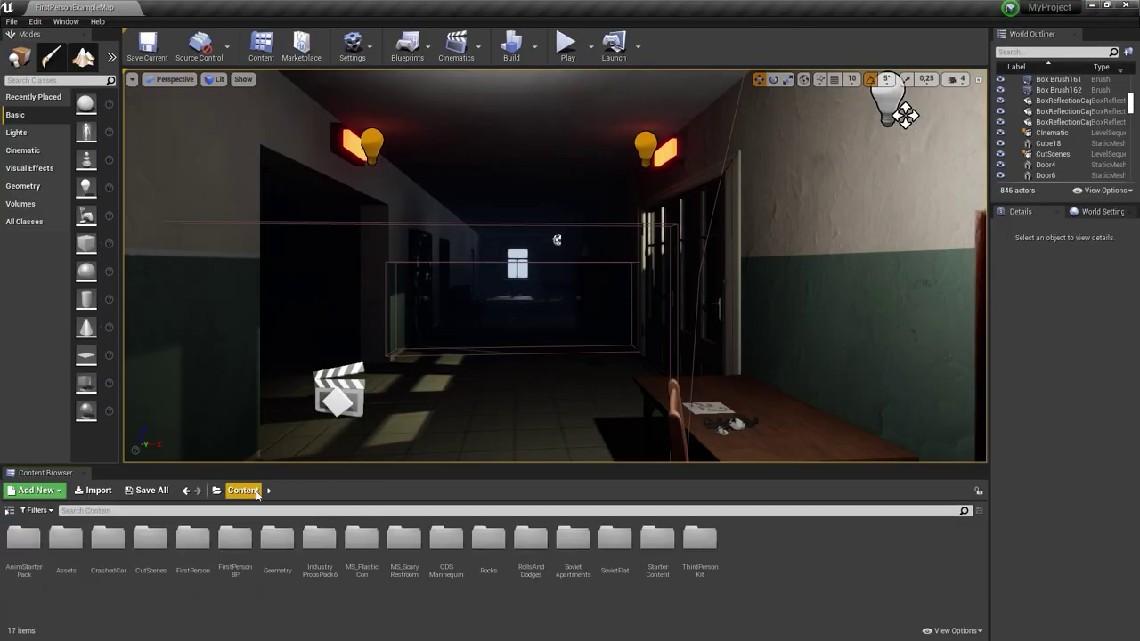
double_click(240, 539)
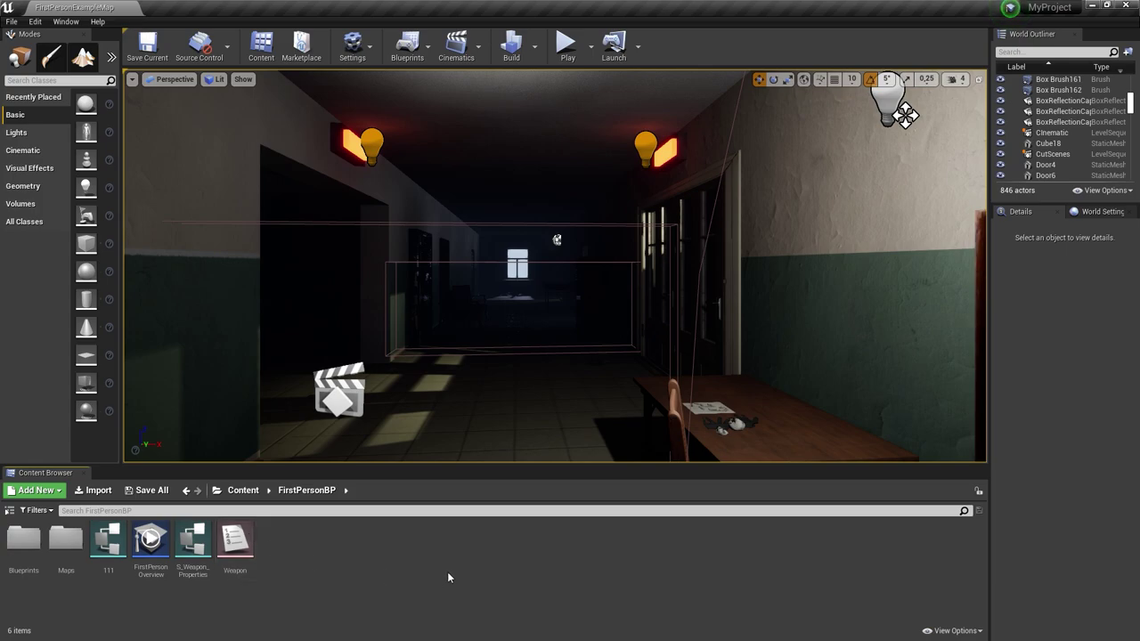
double_click(23, 538)
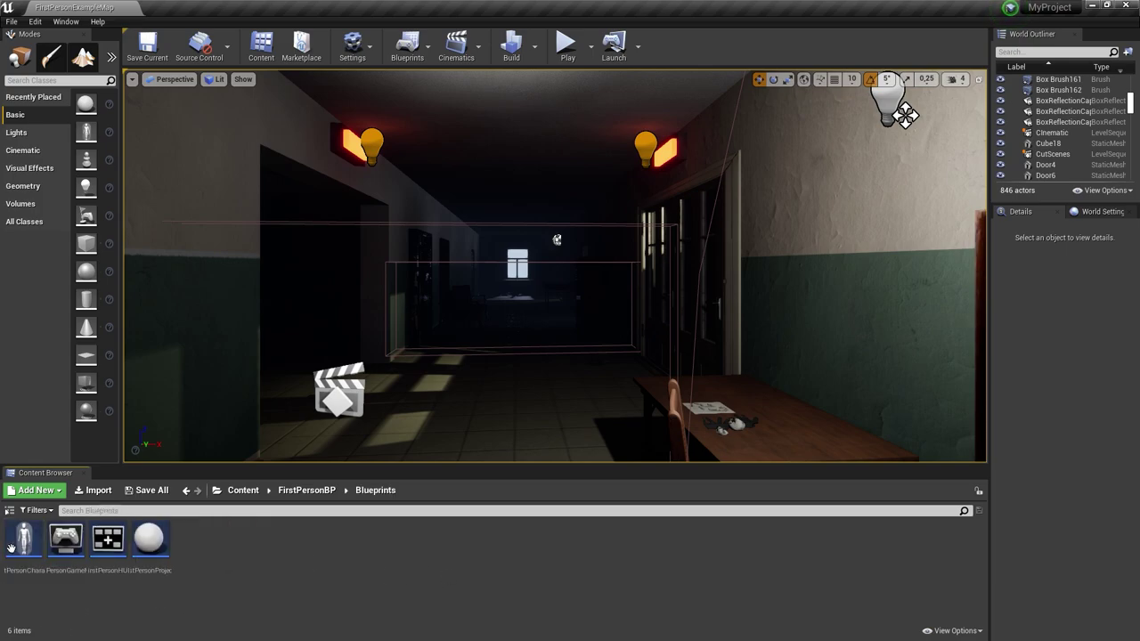
left_click(170, 561)
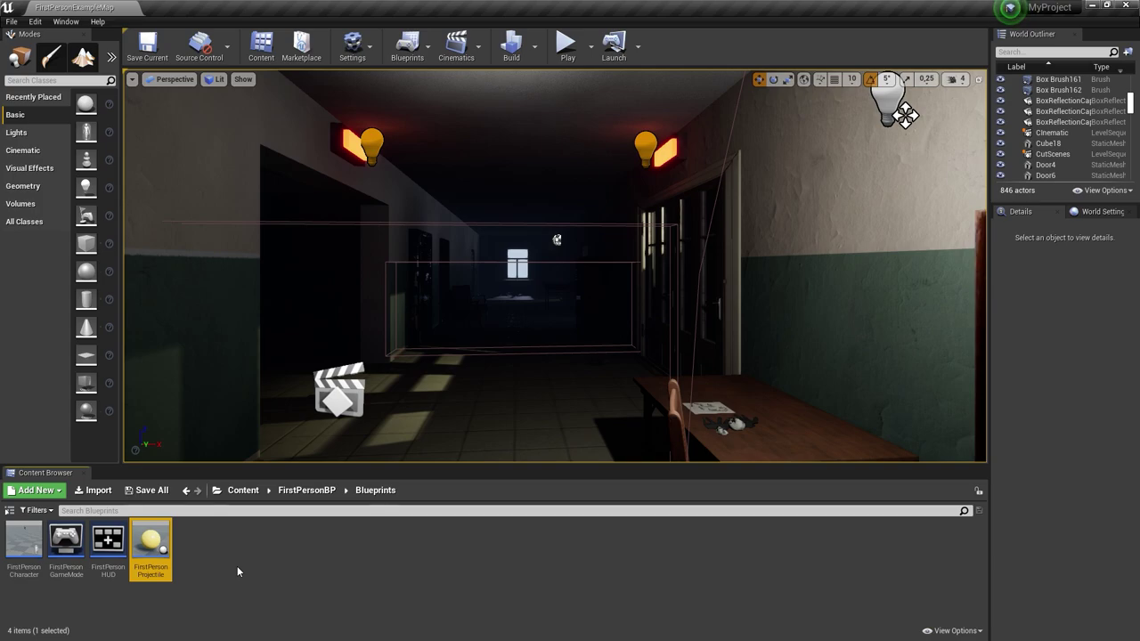
left_click(238, 571)
- Create an Actor-based Blueprint Class named Bullet in that folder
right_click(238, 571)
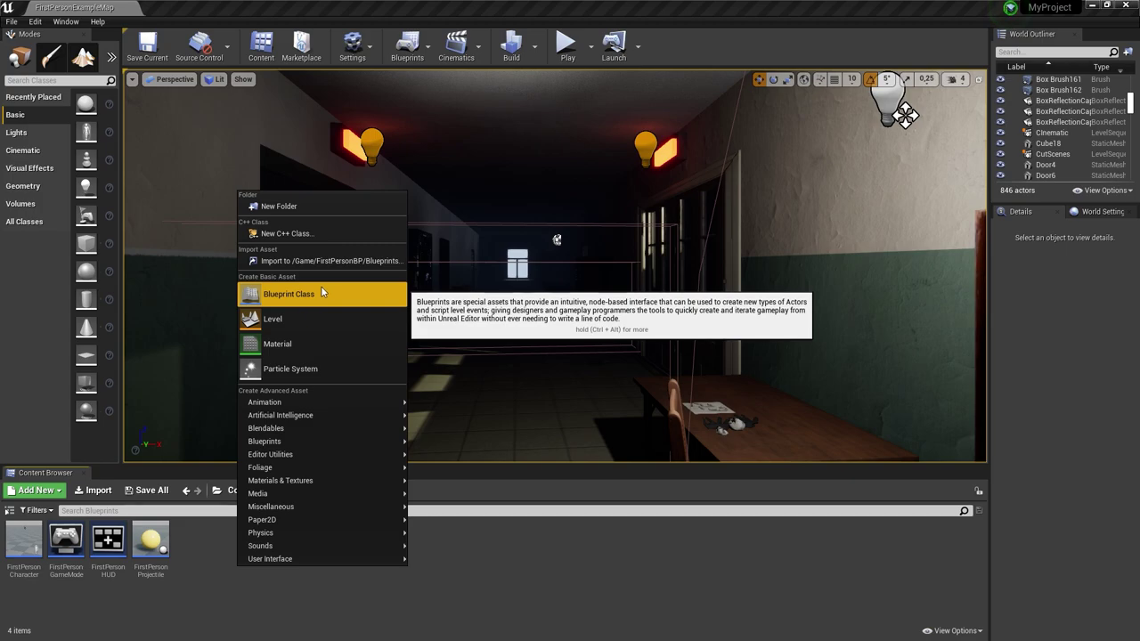
left_click(323, 292)
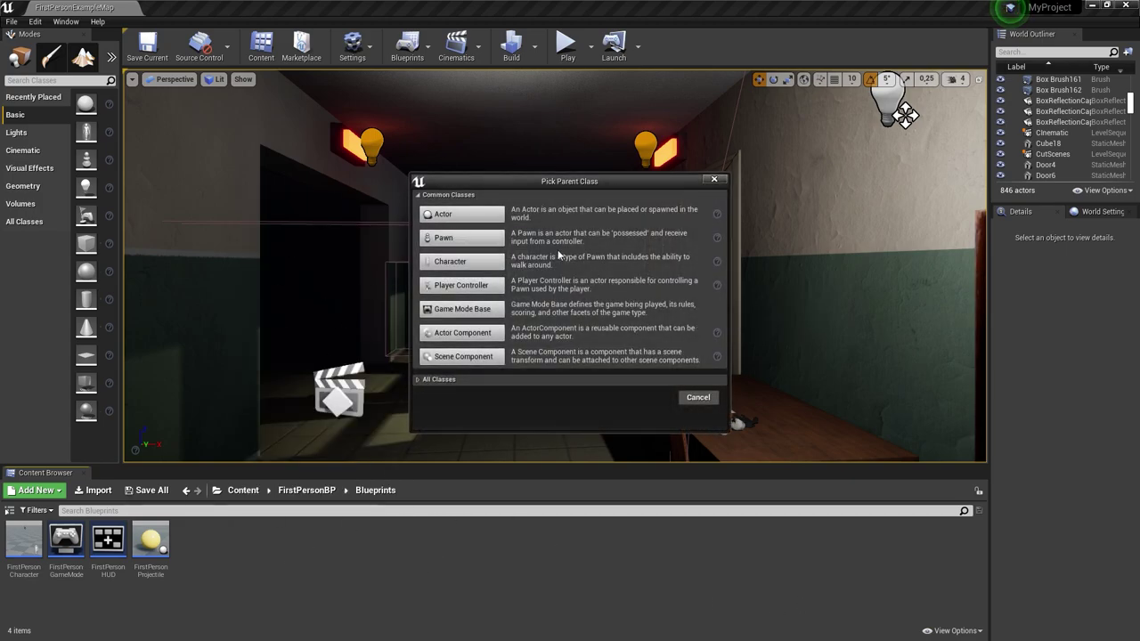
left_click(462, 213)
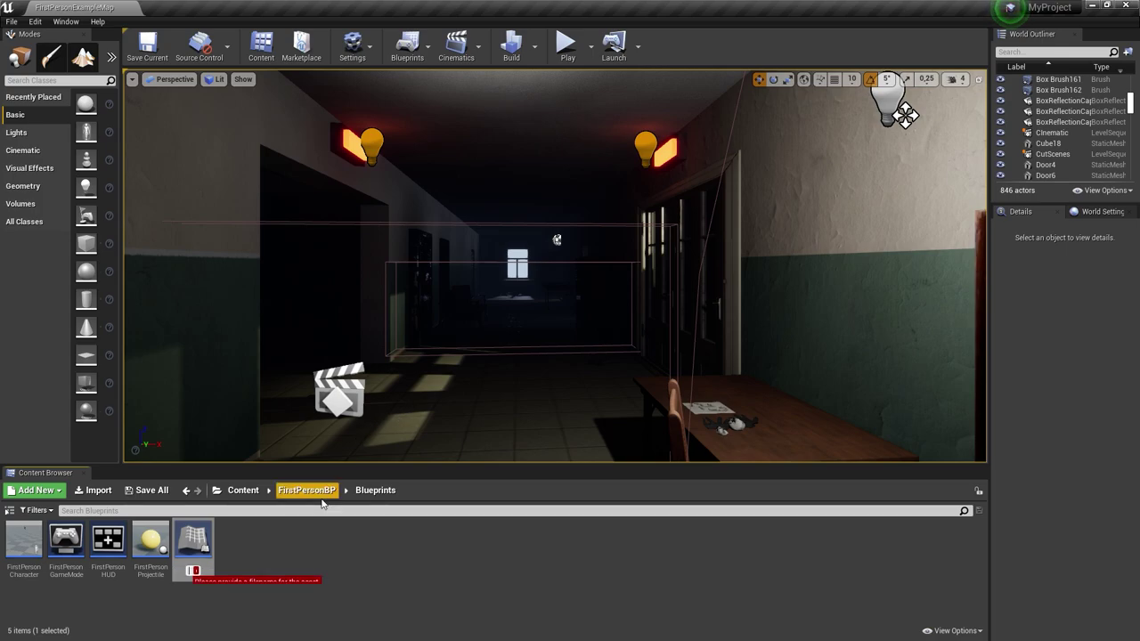
type("Bull")
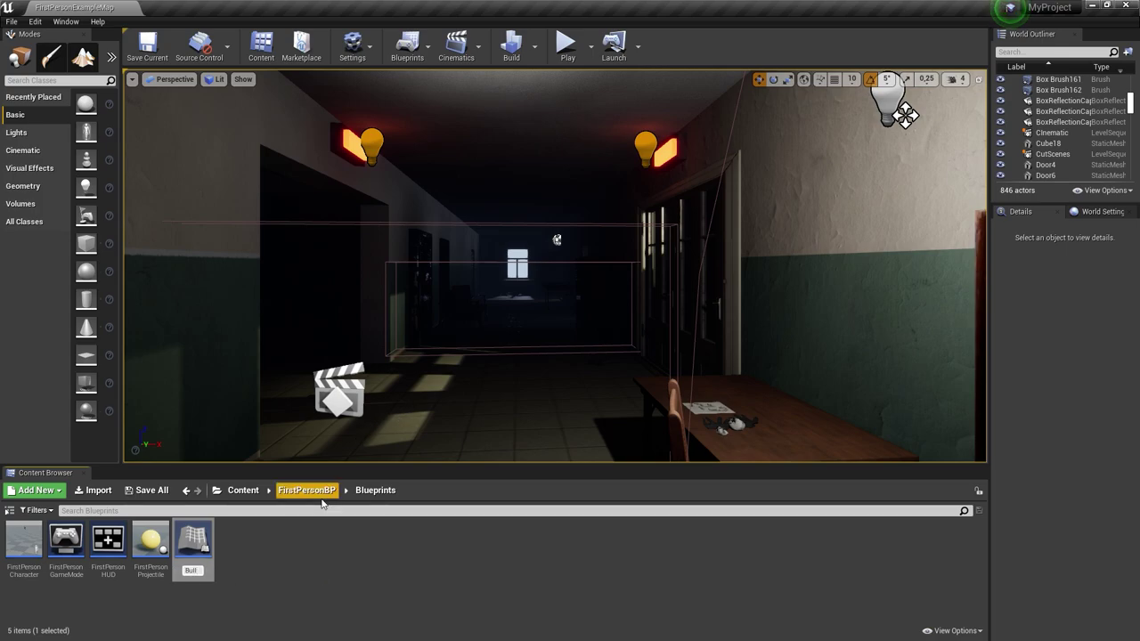
type("et")
key("Return")
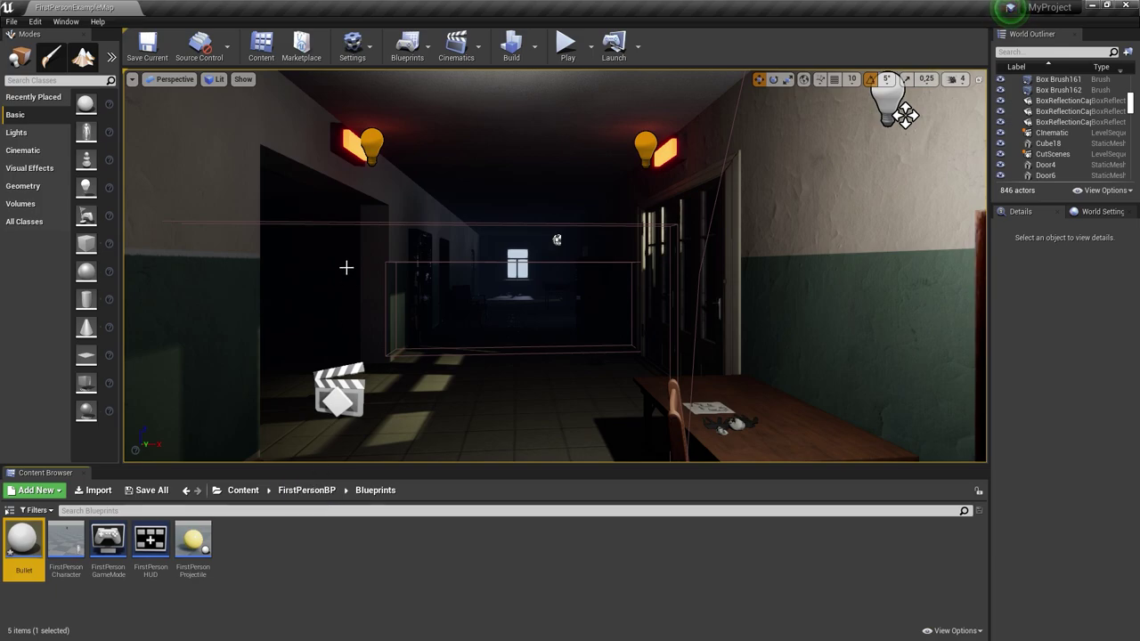
mouse_move(211, 559)
- Add a Static Mesh component named Projectile under DefaultSceneRoot in the Bullet blueprint
double_click(24, 541)
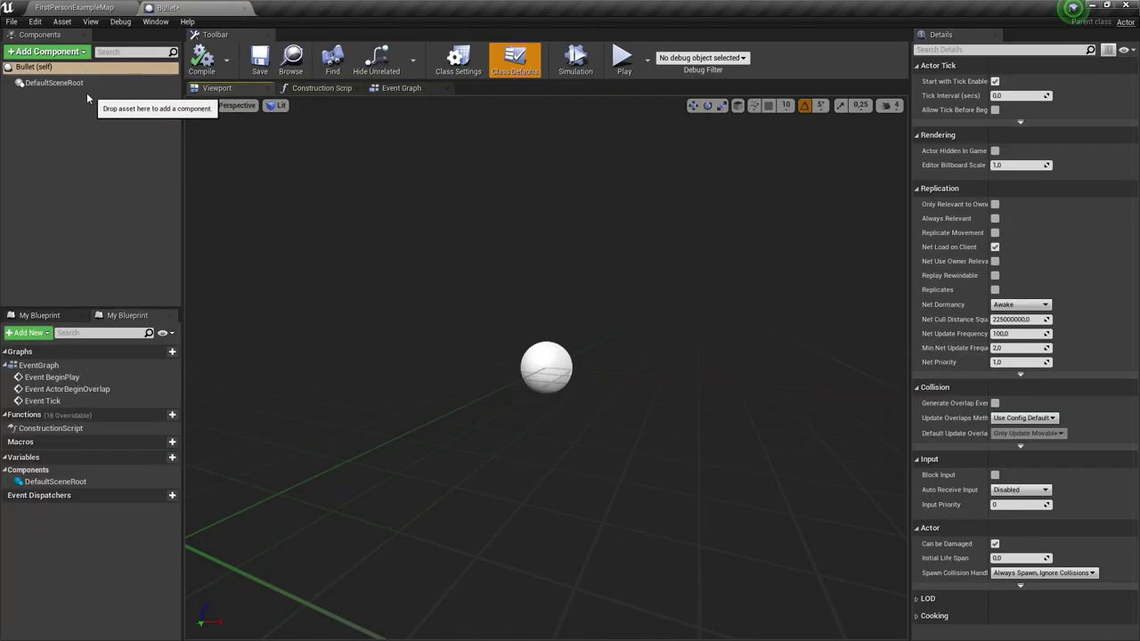
left_click(71, 83)
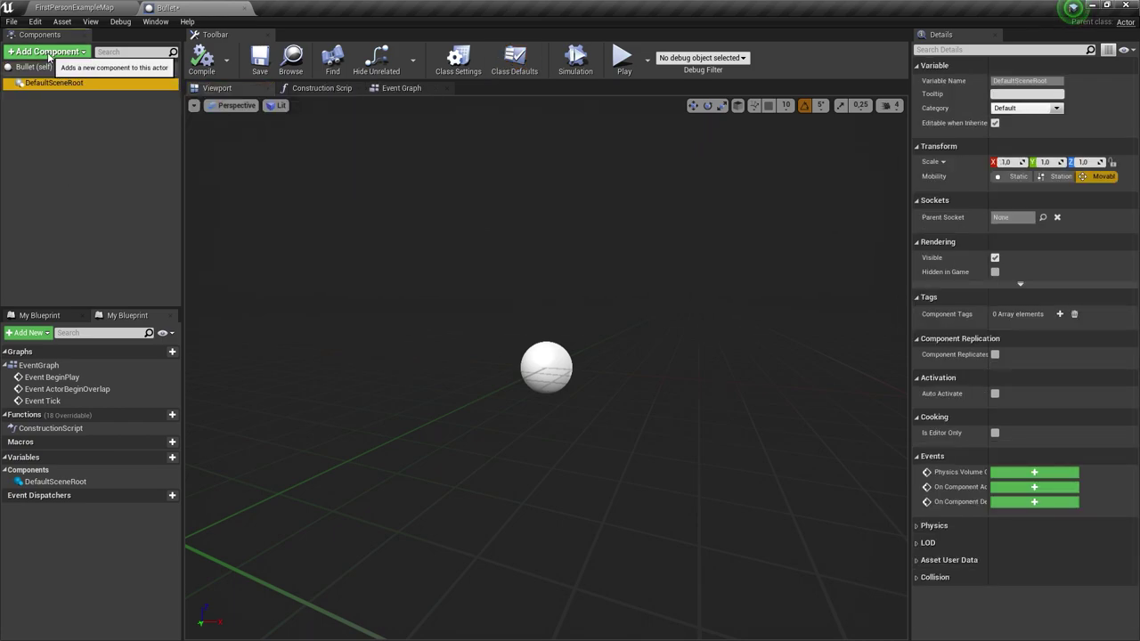
left_click(50, 53)
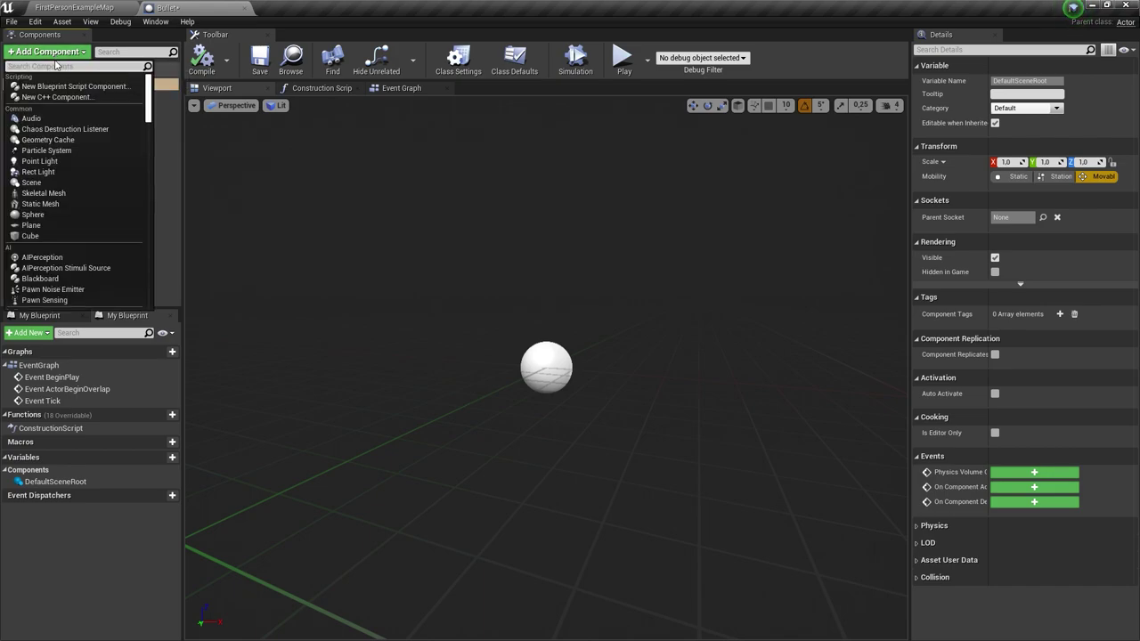
type("st")
type("a")
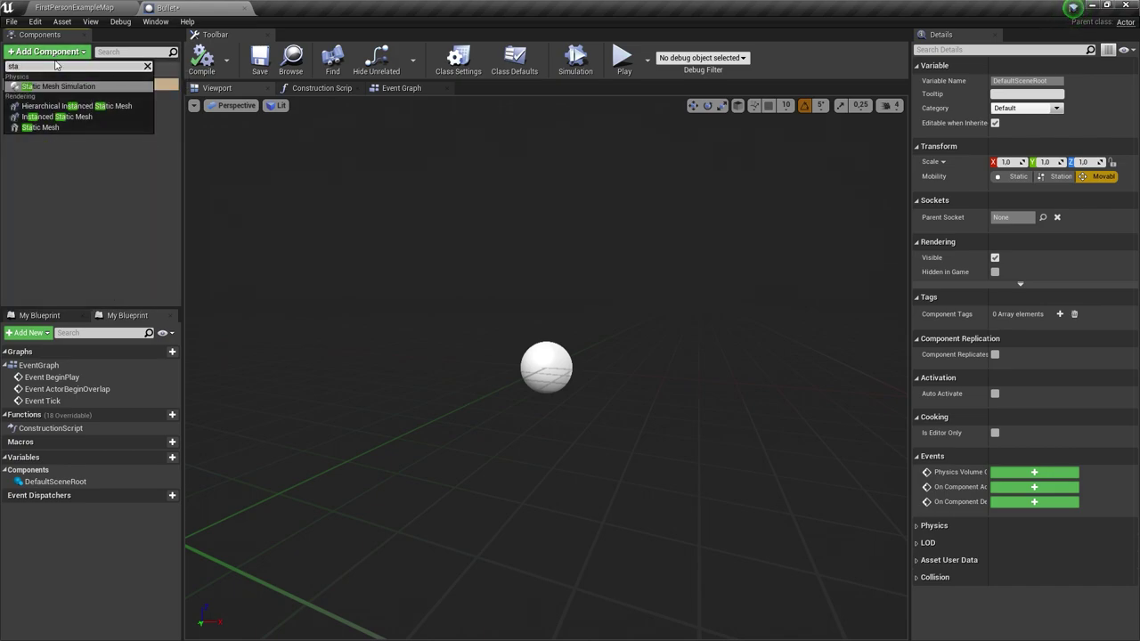
left_click(73, 131)
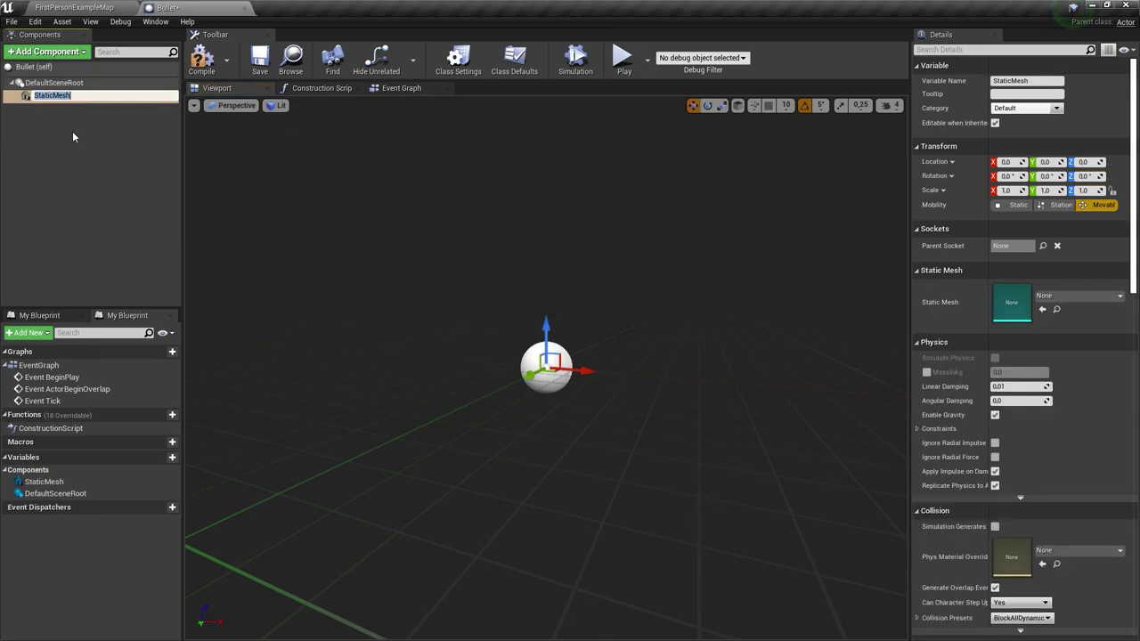
type("Pl")
type("ojectile")
key("Return")
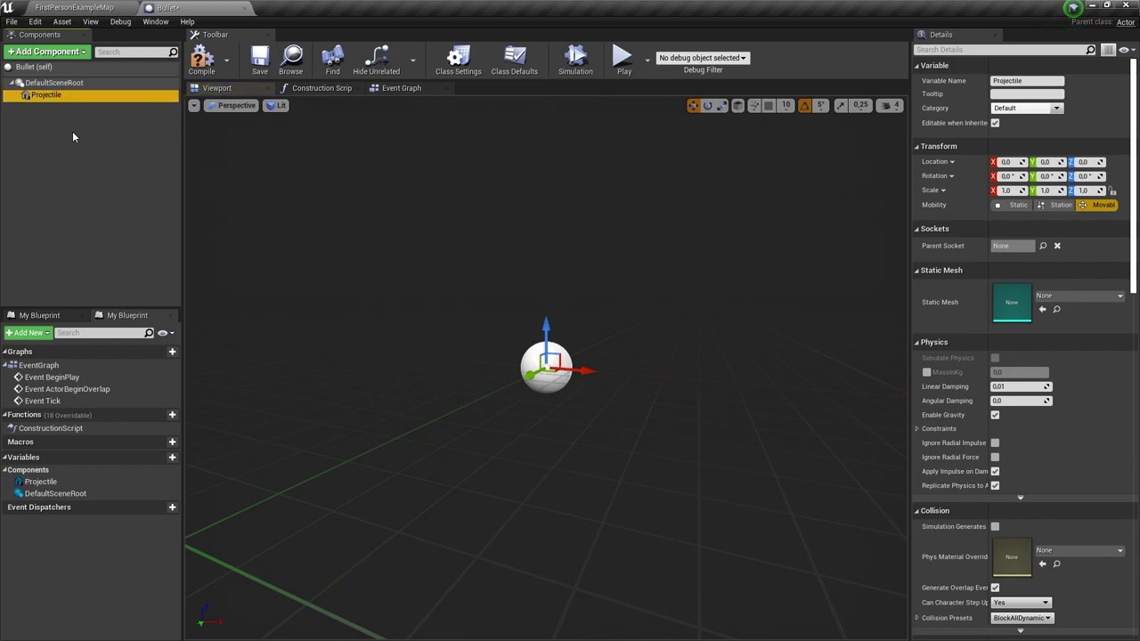
left_click(309, 191)
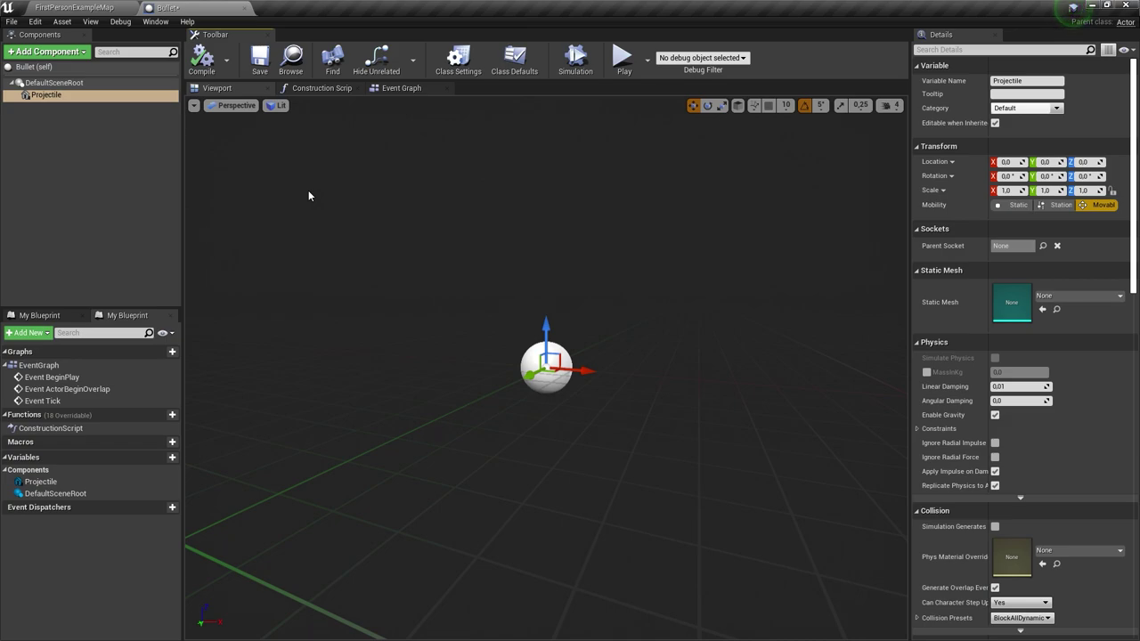
- Add a ProjectileMovement component to Bullet with its default name
left_click(78, 61)
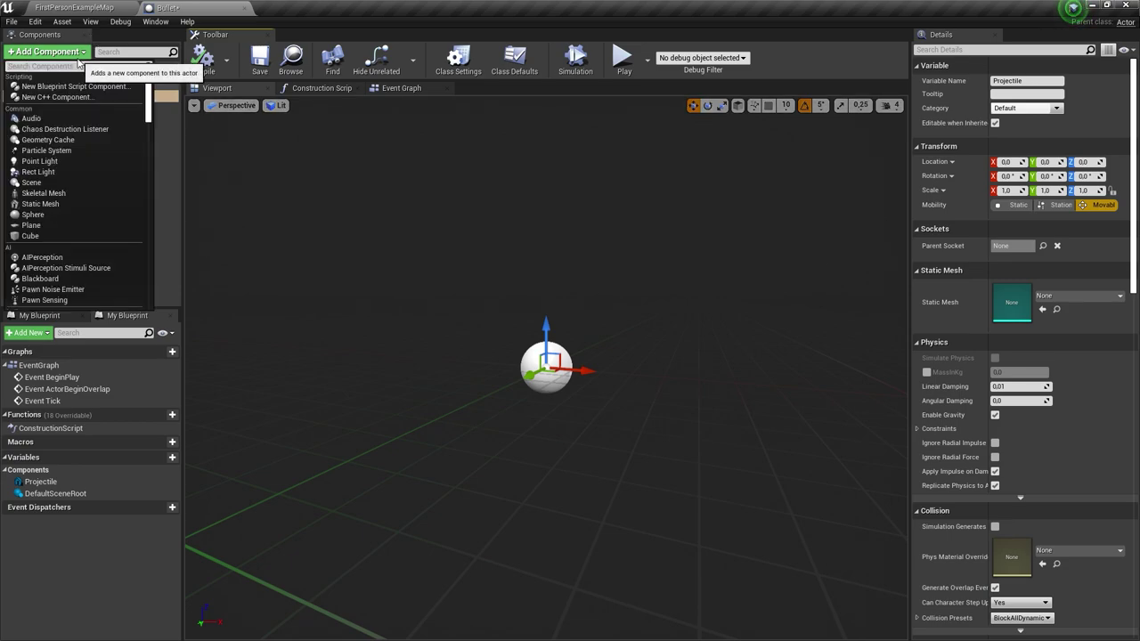
type("pr")
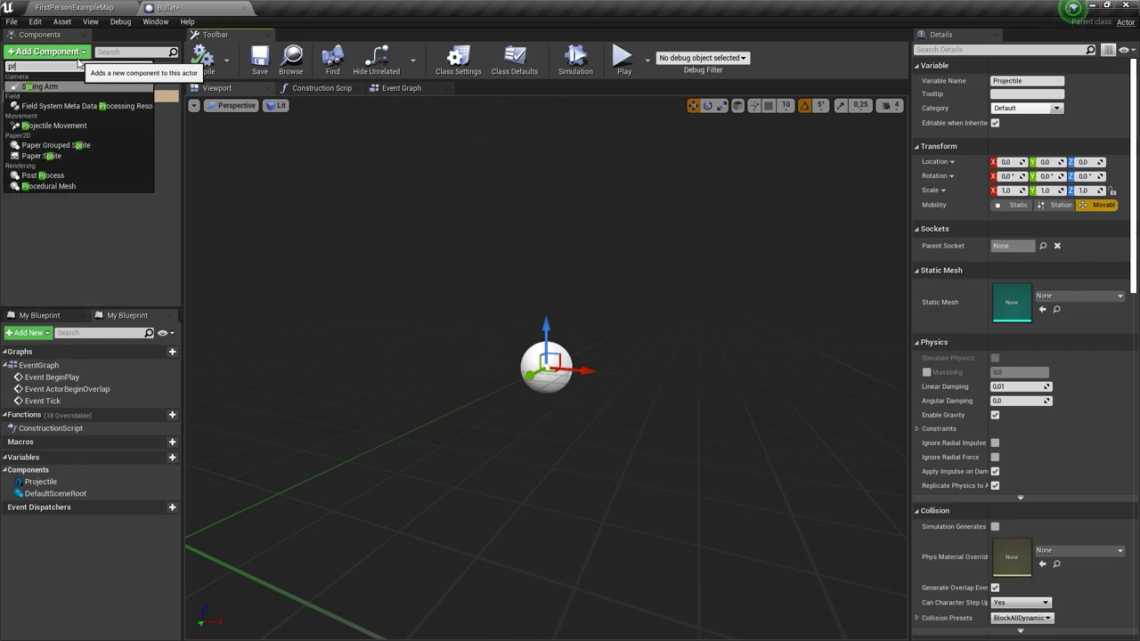
left_click(60, 127)
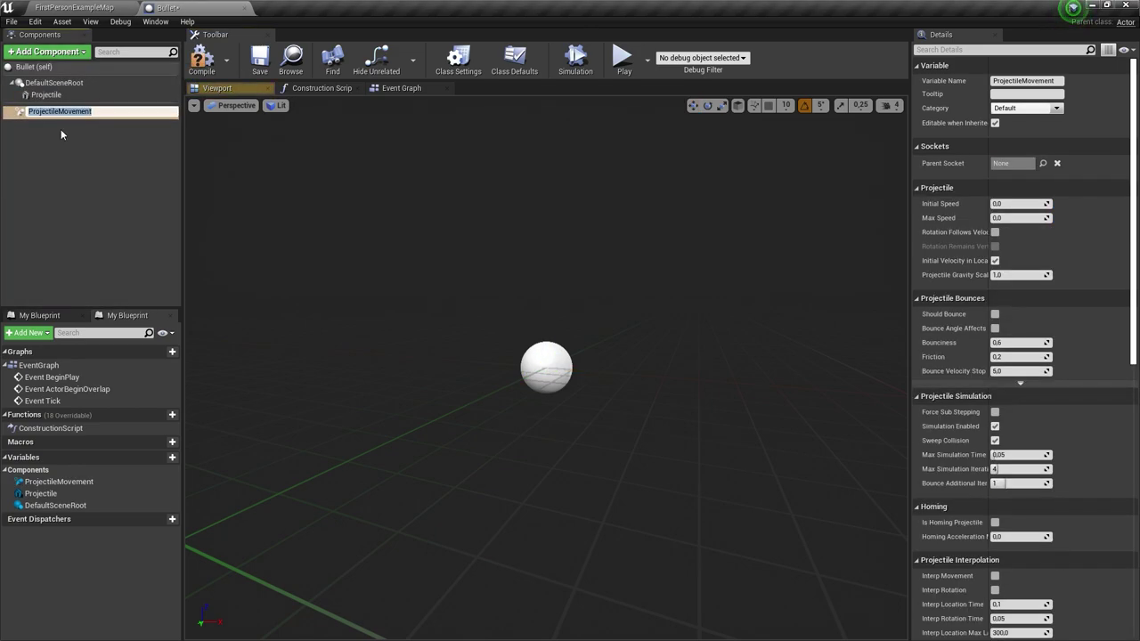
left_click(61, 129)
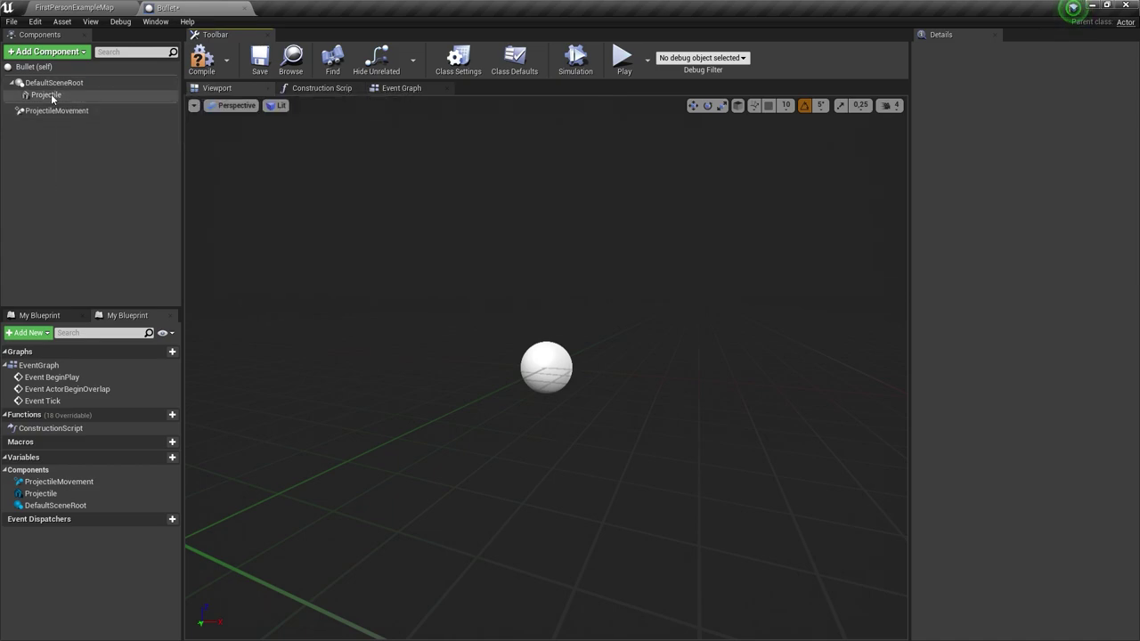
- Set the Projectile component's static mesh to 1M_Cube, replacing an initial Shape_Sphere pick
left_click(46, 95)
left_click(1077, 295)
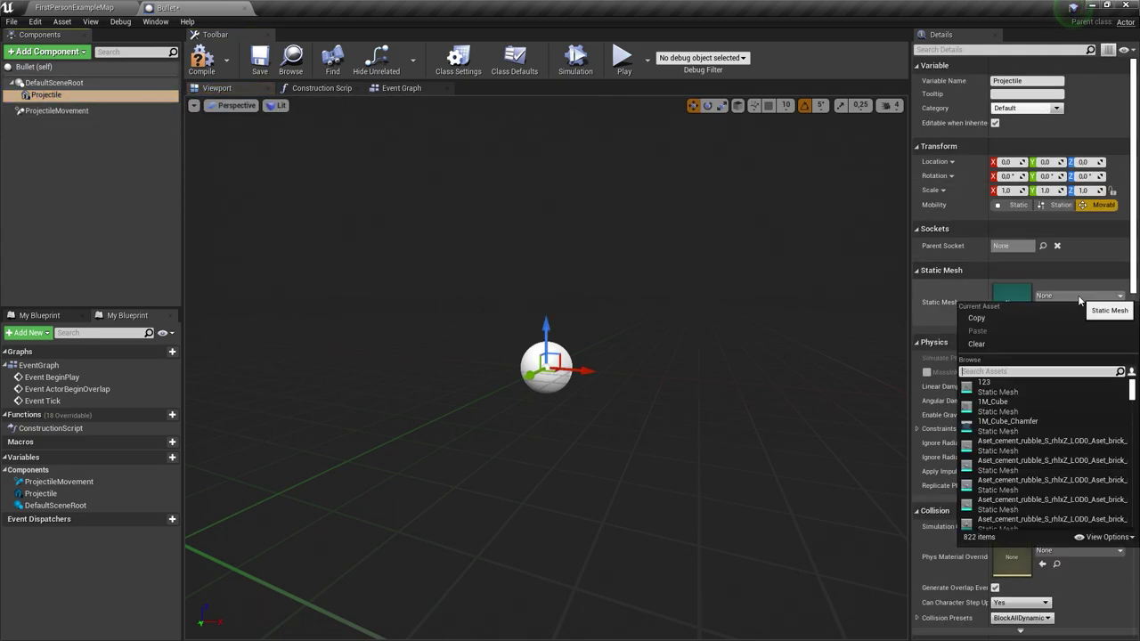
type("sp")
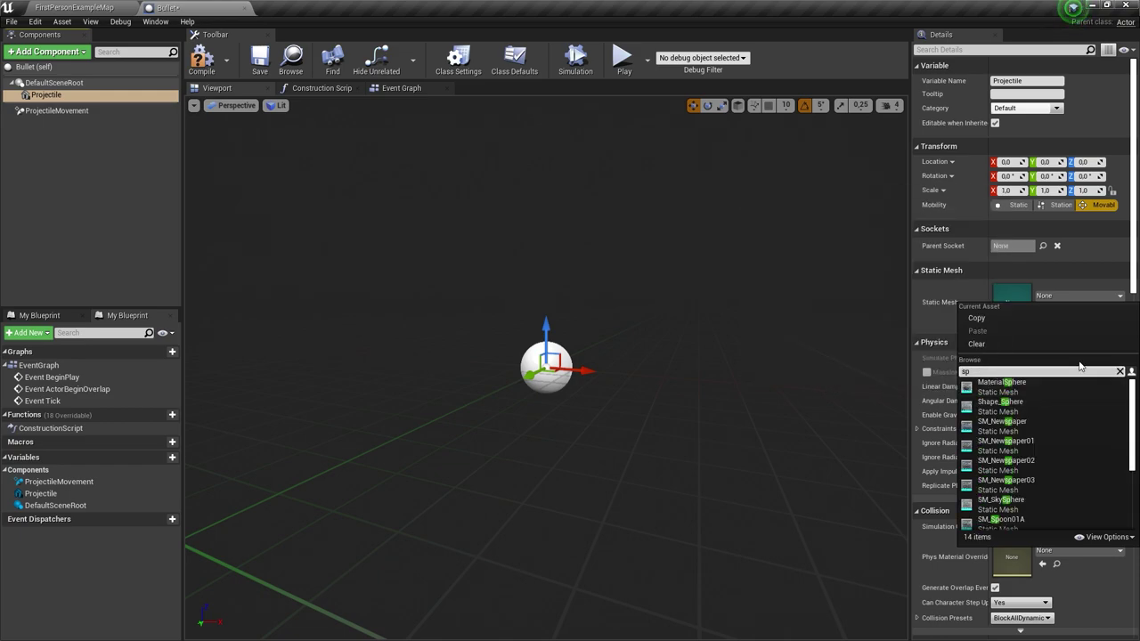
type("e")
key("BackSpace")
type("h")
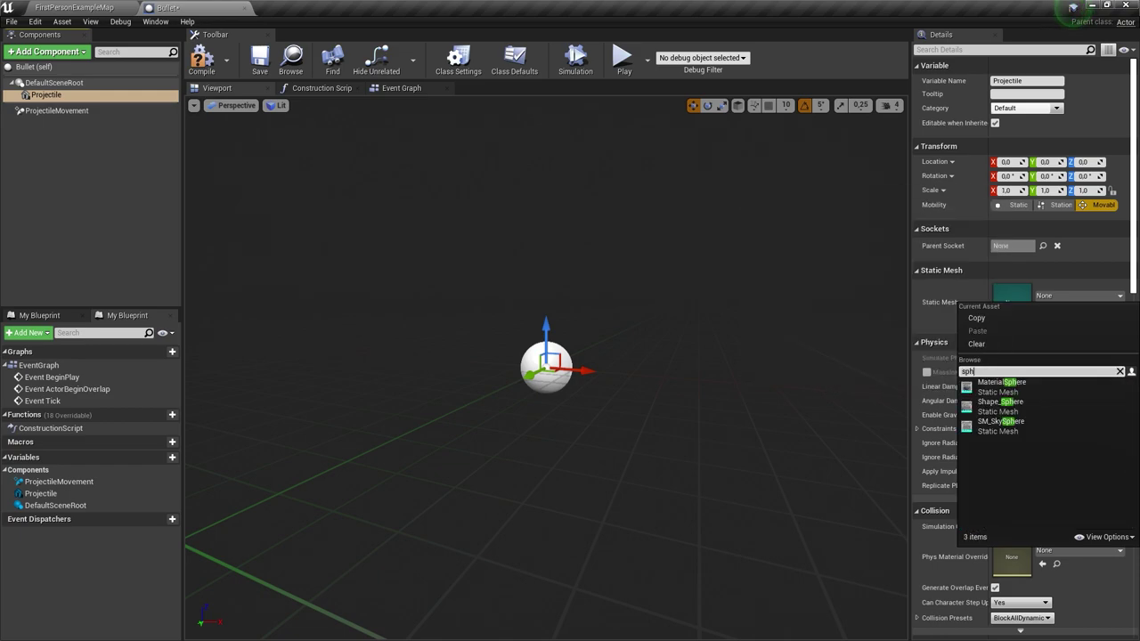
left_click(1002, 393)
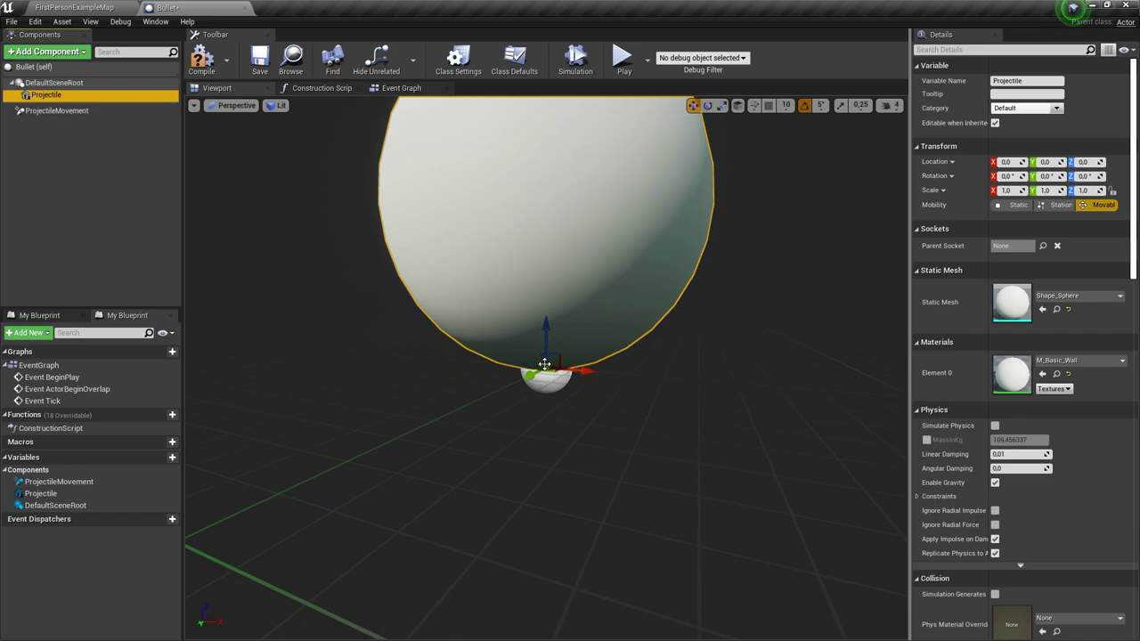
left_click(1104, 296)
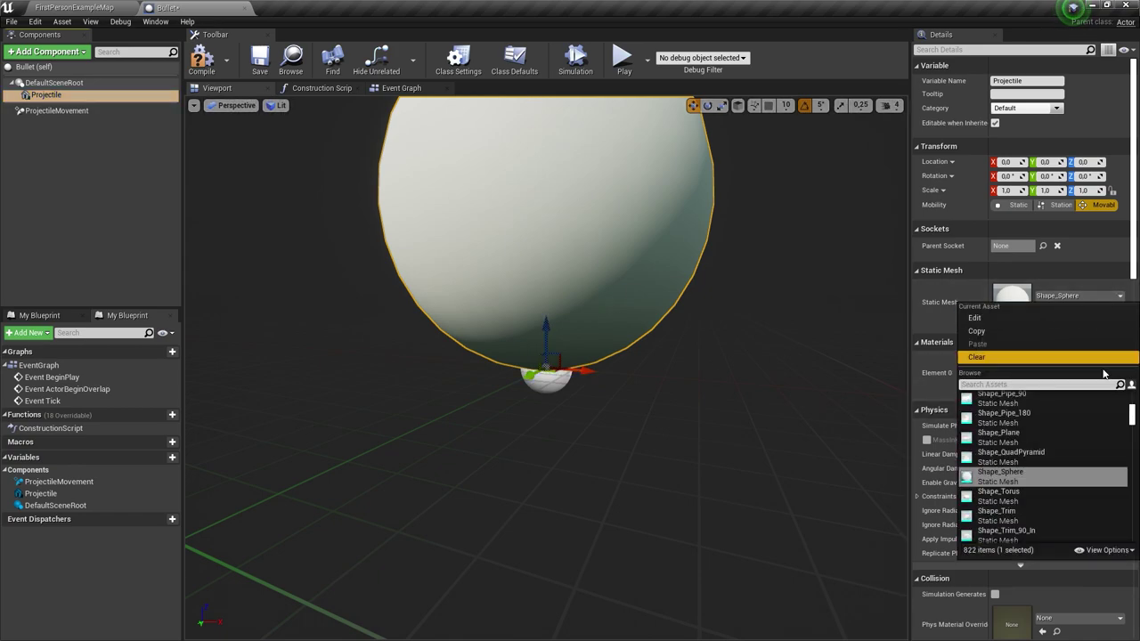
left_click(1068, 357)
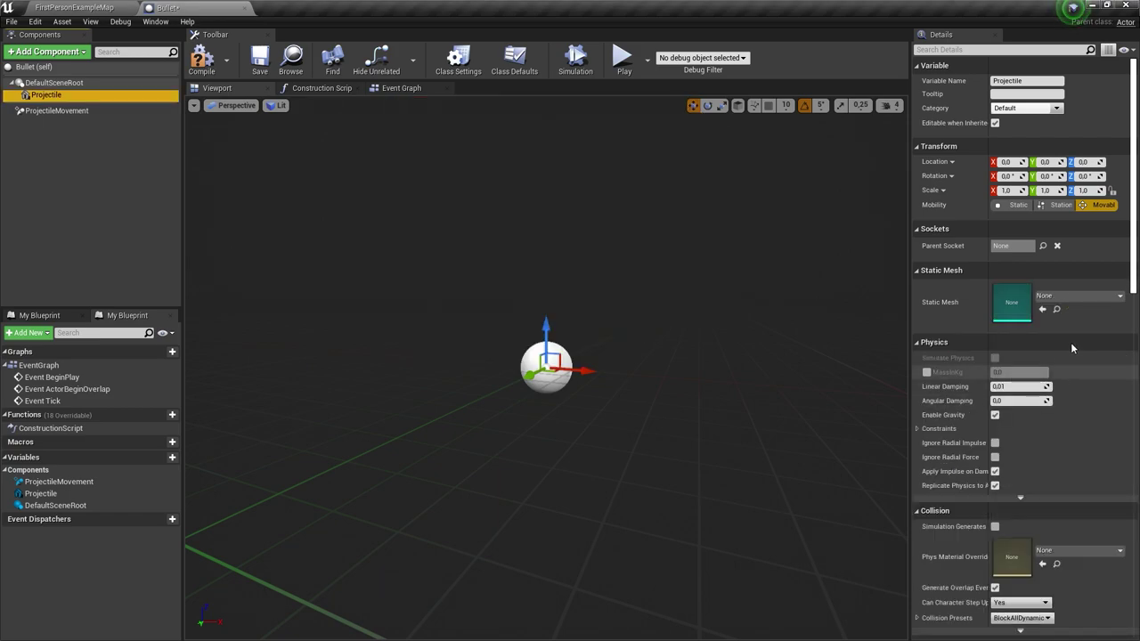
left_click(1078, 296)
left_click(1024, 387)
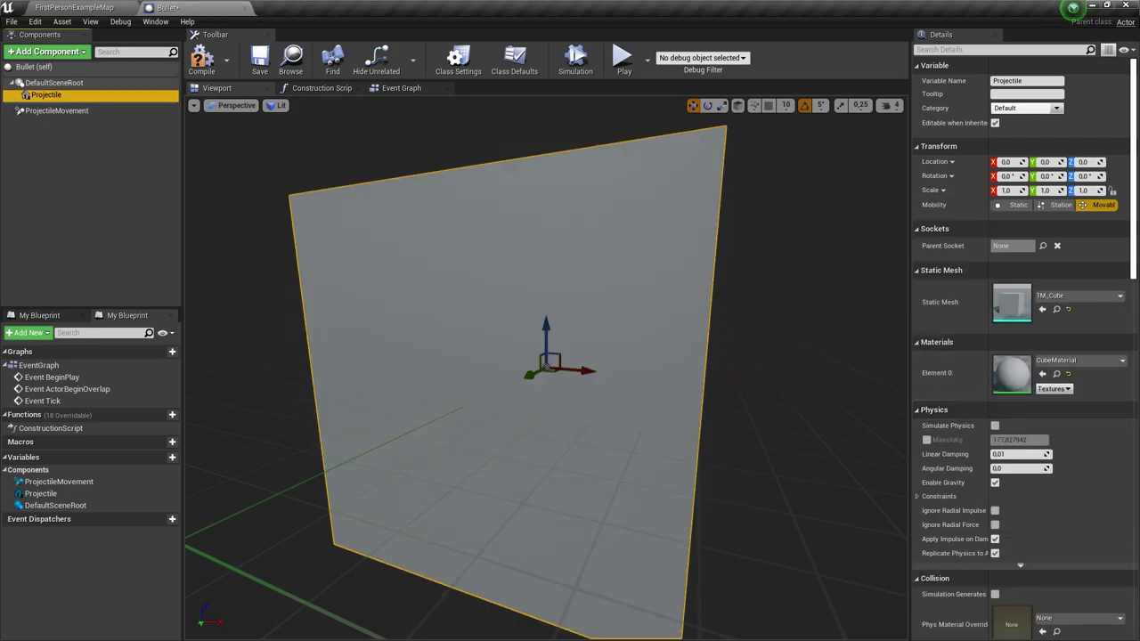
- Scale the Projectile cube down to about 0.39 and compile the Bullet blueprint
key("r")
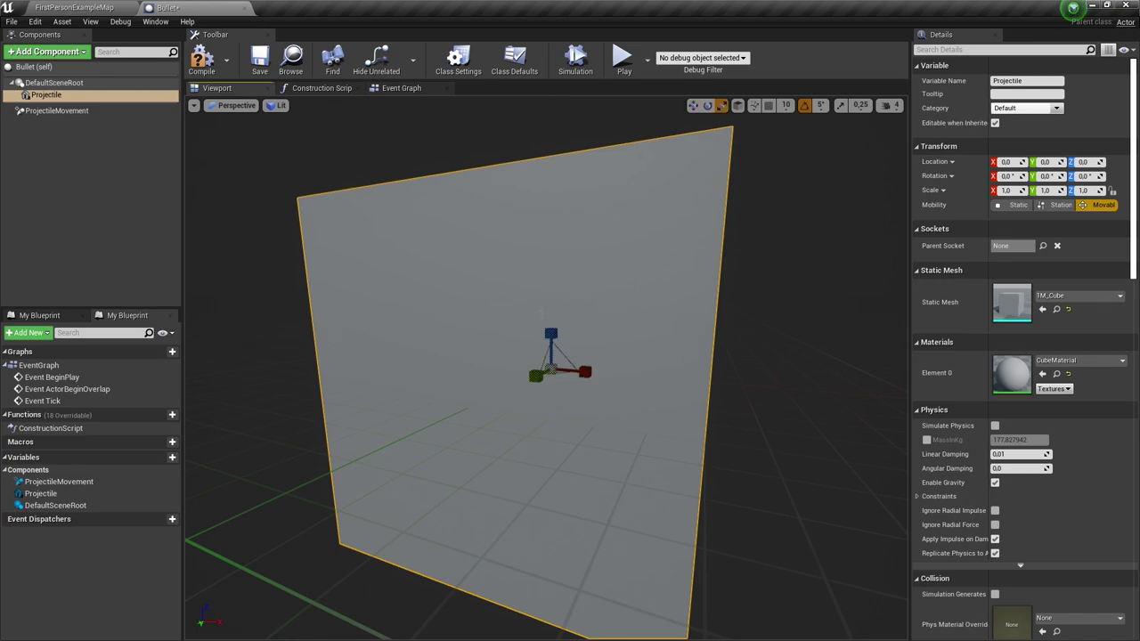
left_click_drag(550, 365, 218, 71)
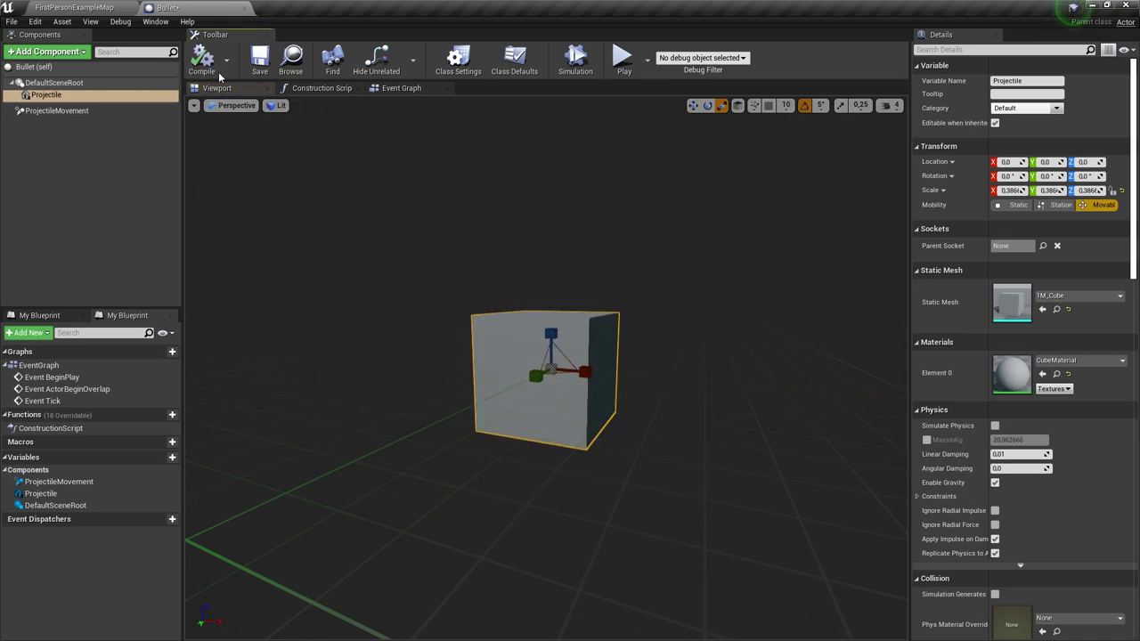
key("ctrl+s")
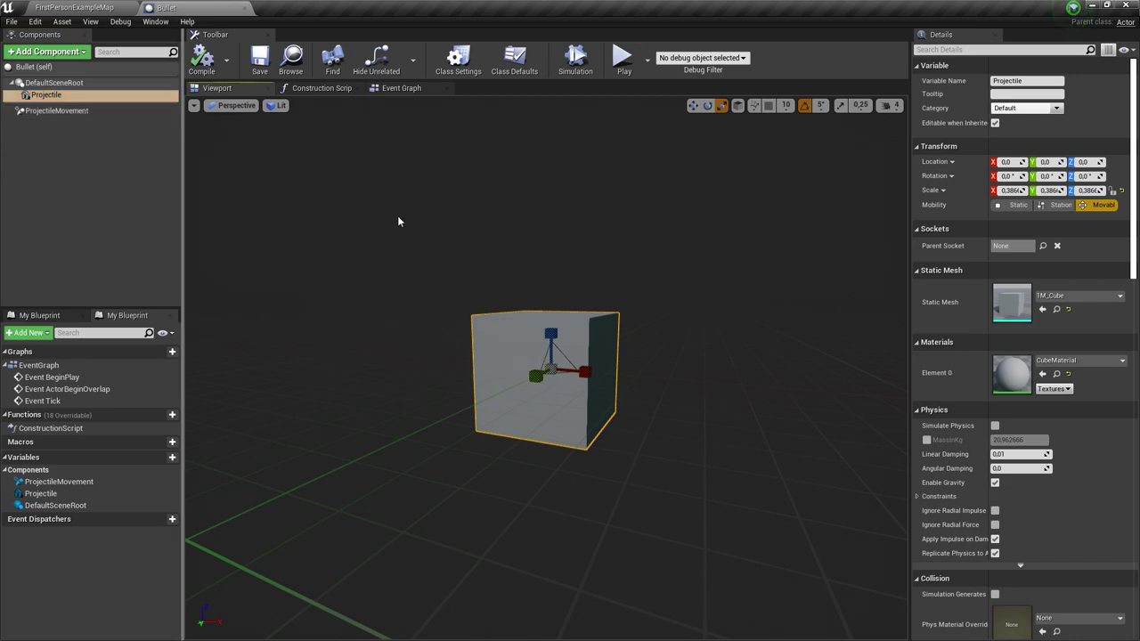
left_click(33, 112)
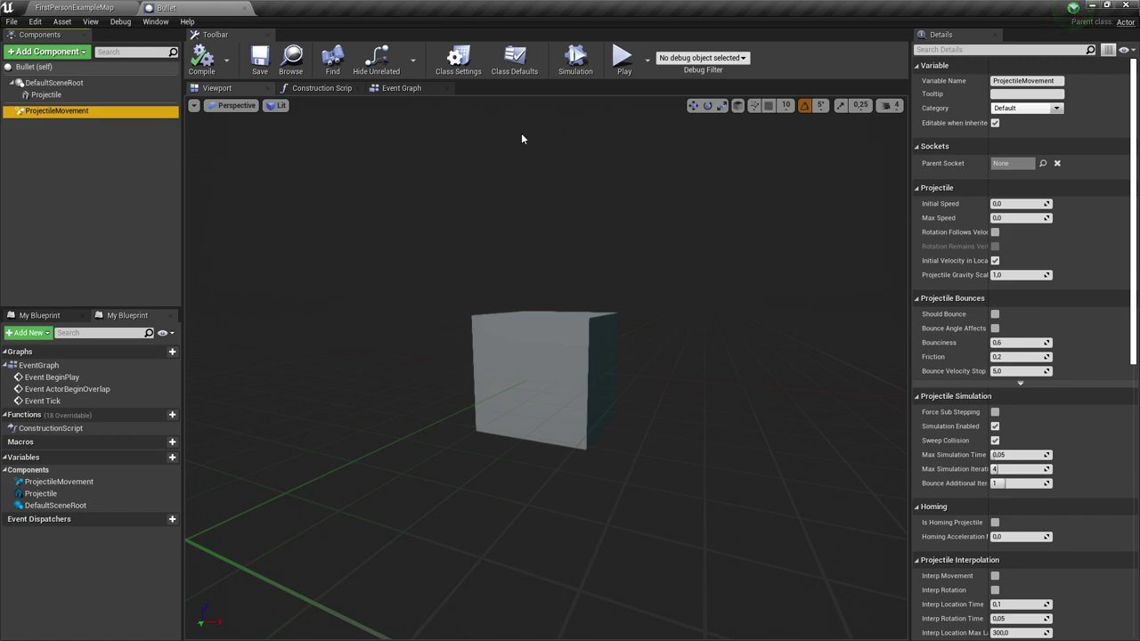
- Set ProjectileMovement Initial Speed to 500 and preview the bullet in simulation
left_click(1015, 204)
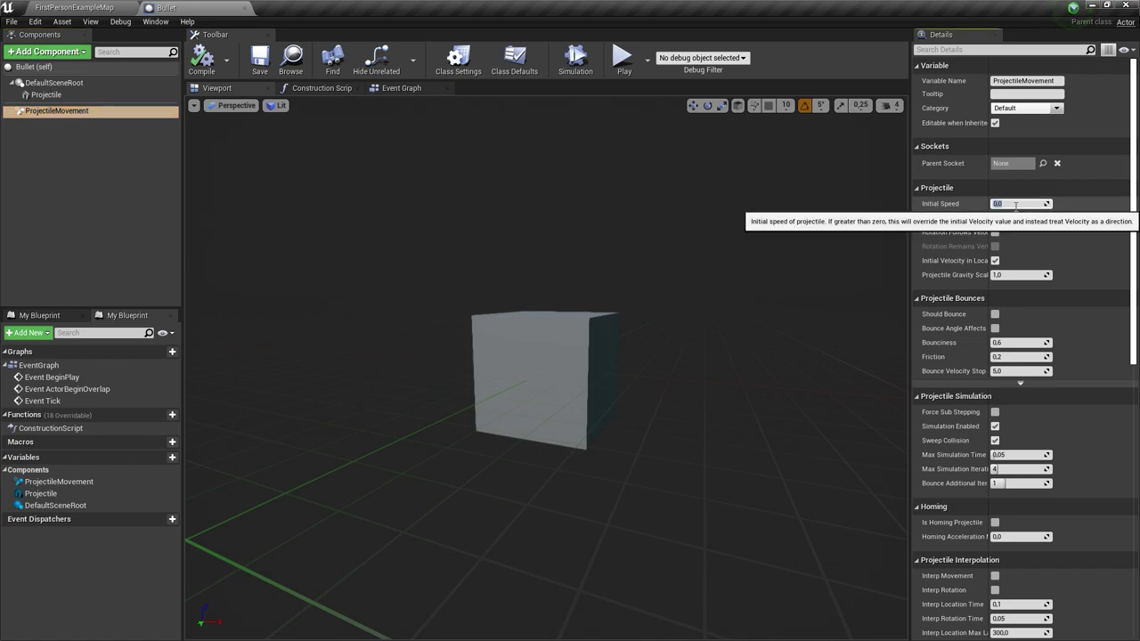
type("500")
key("Return")
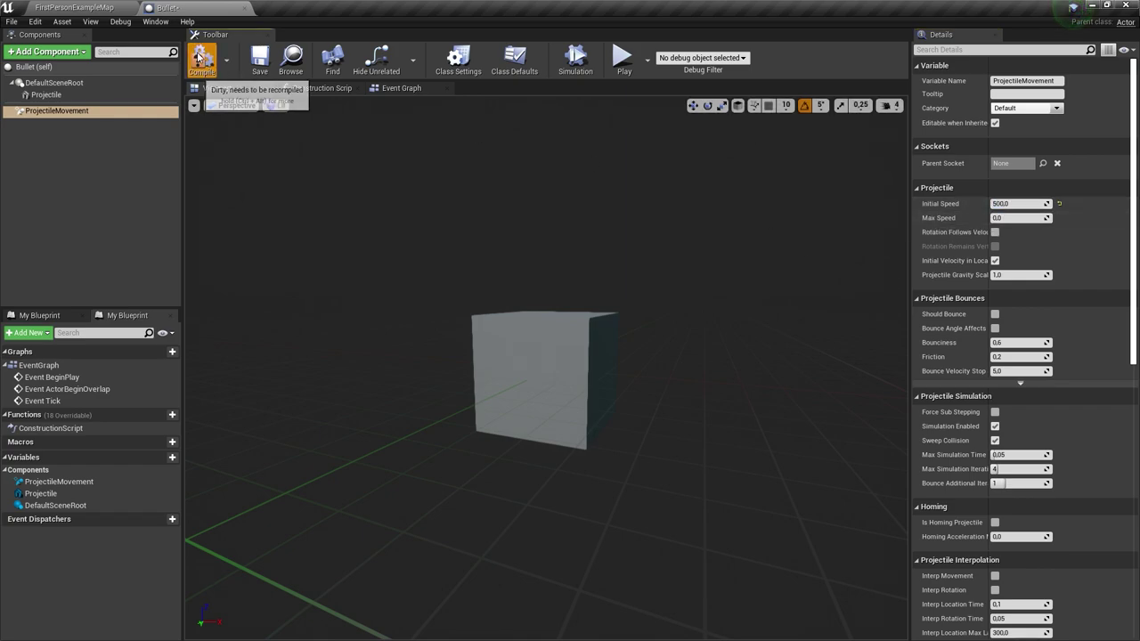
left_click(569, 71)
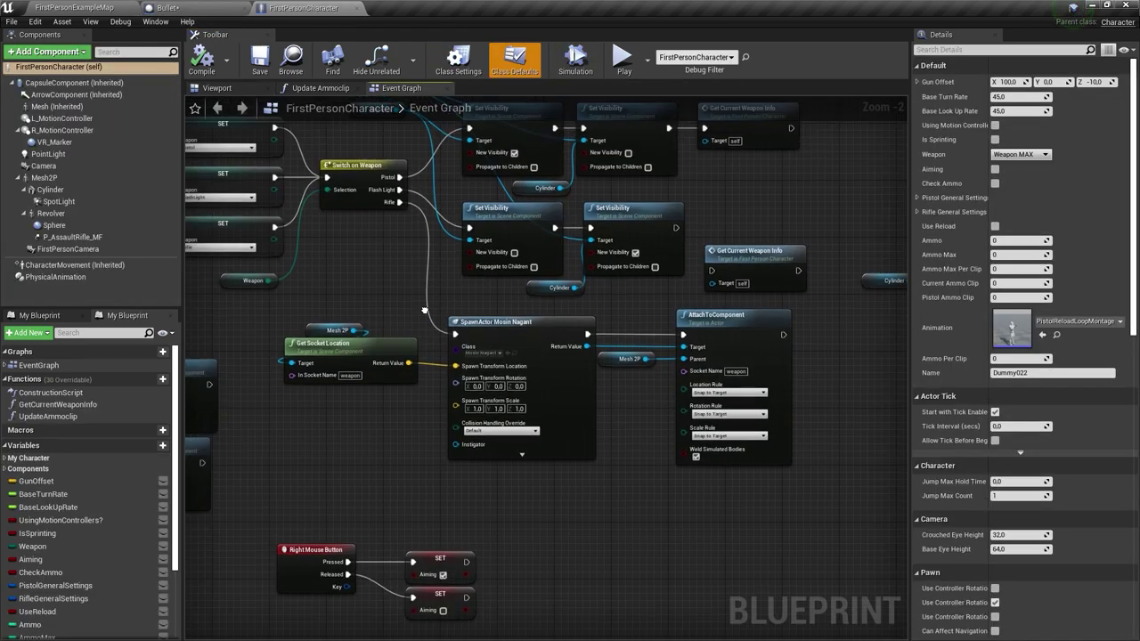
right_click_drag(384, 210, 414, 258)
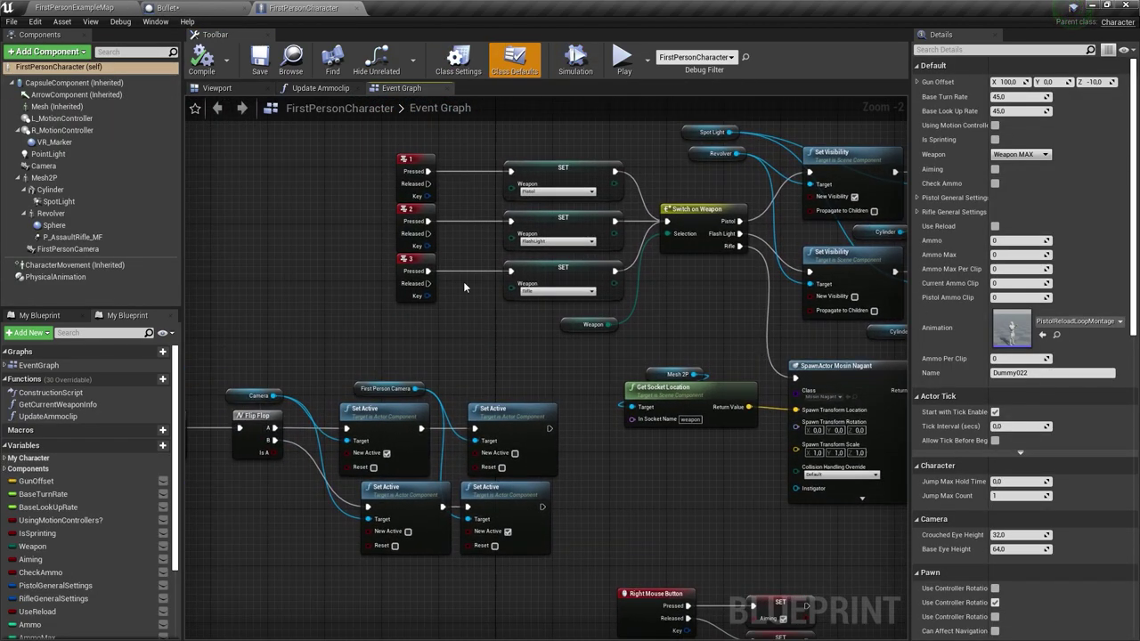
- Inspect the SpawnActor Mosin Nagant and AttachToComponent nodes, then return to FirstPersonExampleMap
right_click_drag(676, 267, 460, 230)
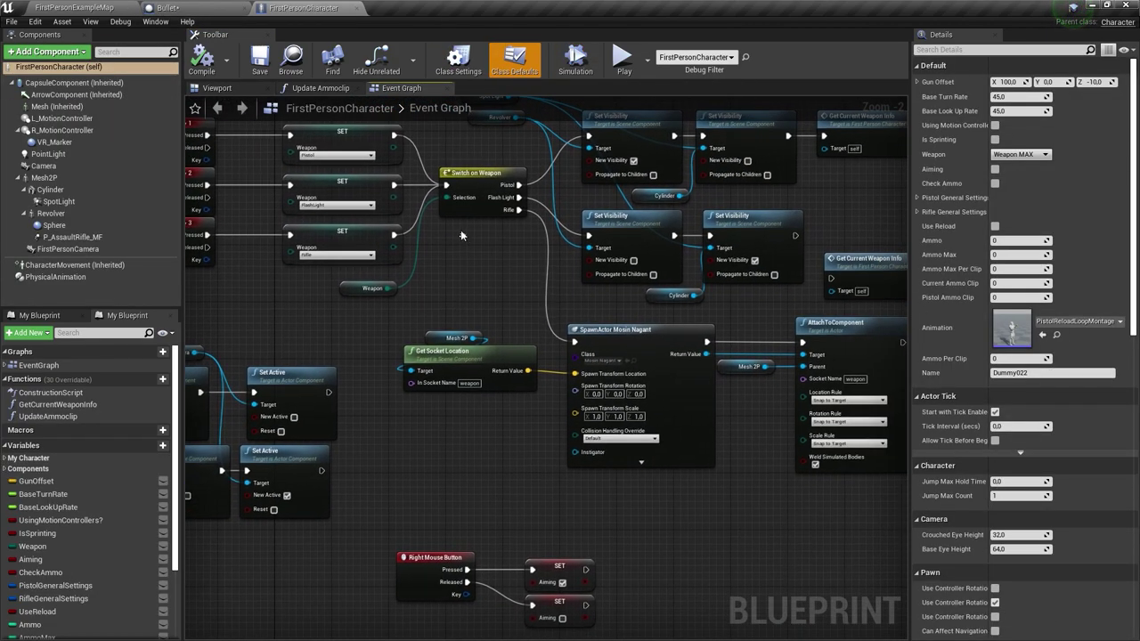
left_click(633, 328)
right_click_drag(583, 342, 564, 303)
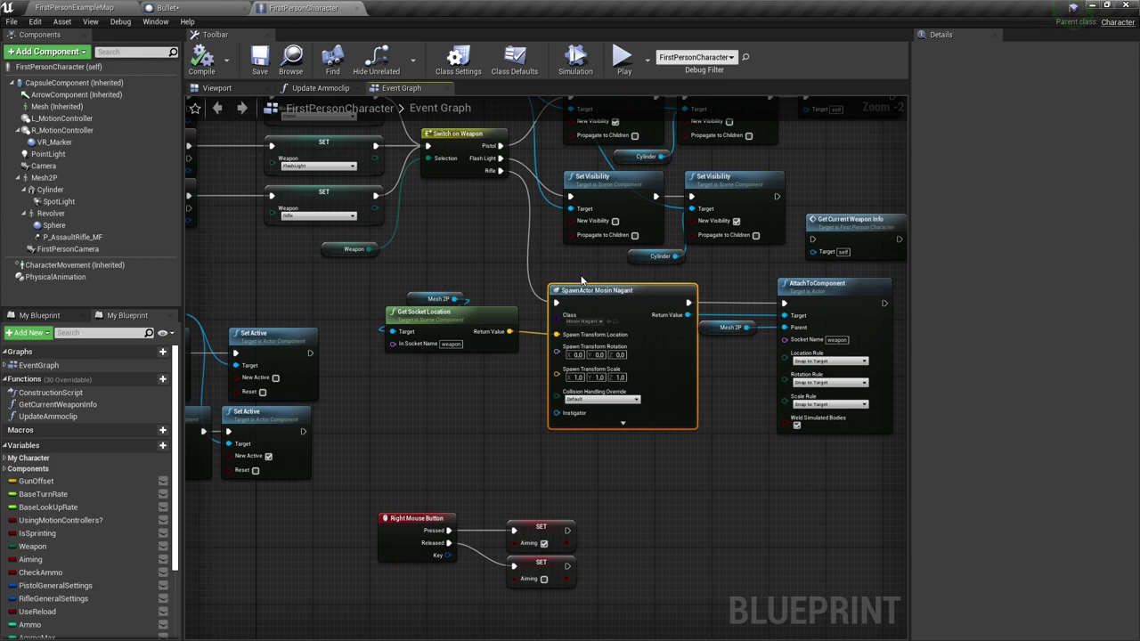
left_click(35, 7)
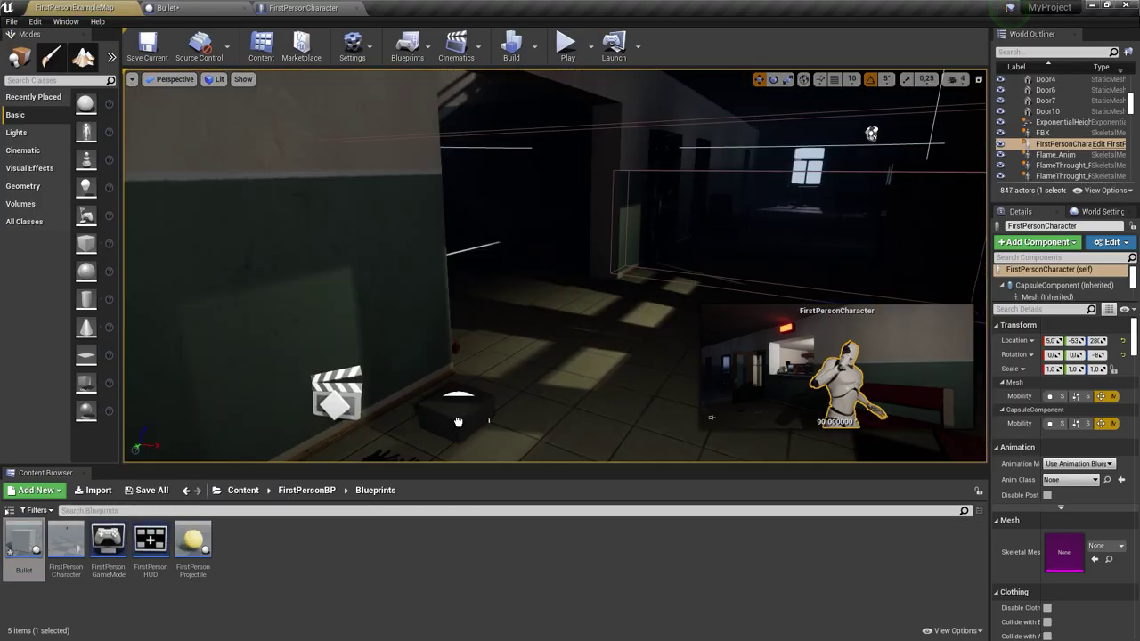
- Place a Bullet actor above the floor and briefly simulate the level
left_click_drag(33, 547, 458, 411)
left_click_drag(457, 369, 454, 167)
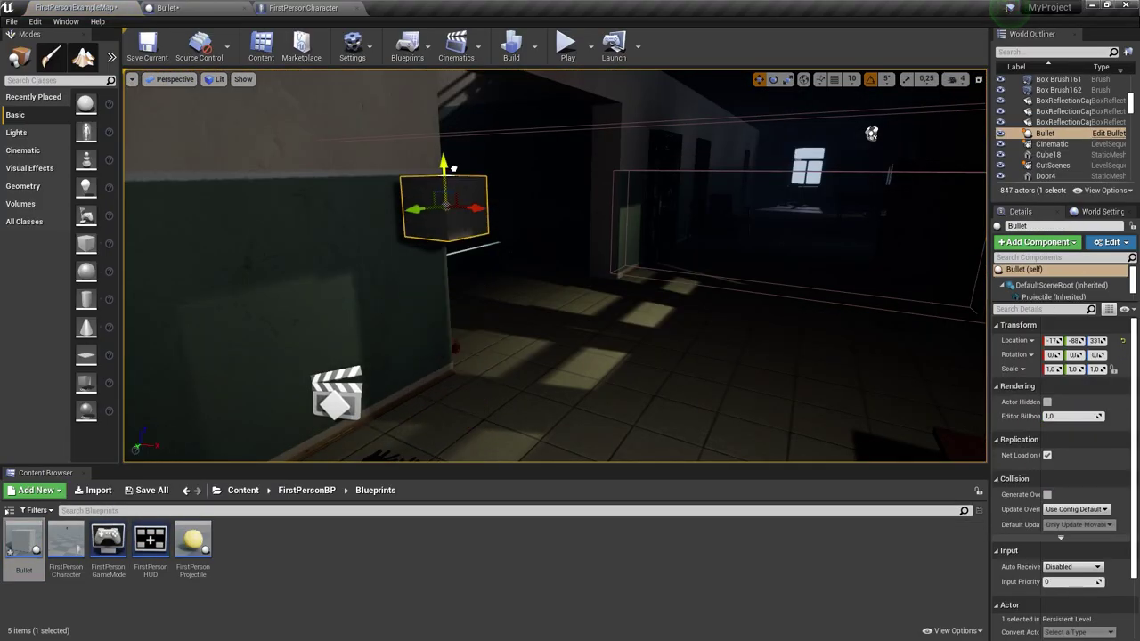
left_click(590, 46)
left_click(624, 145)
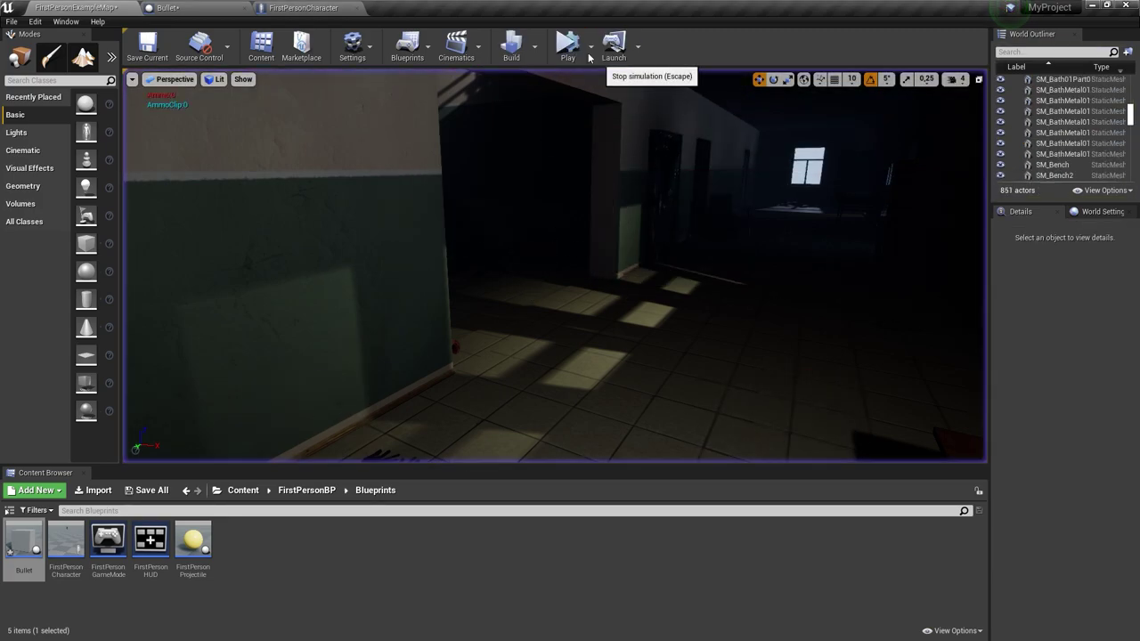
left_click(598, 46)
- Enable Simulate Physics on the Projectile cube and re-test the bullet in the level
left_click(171, 7)
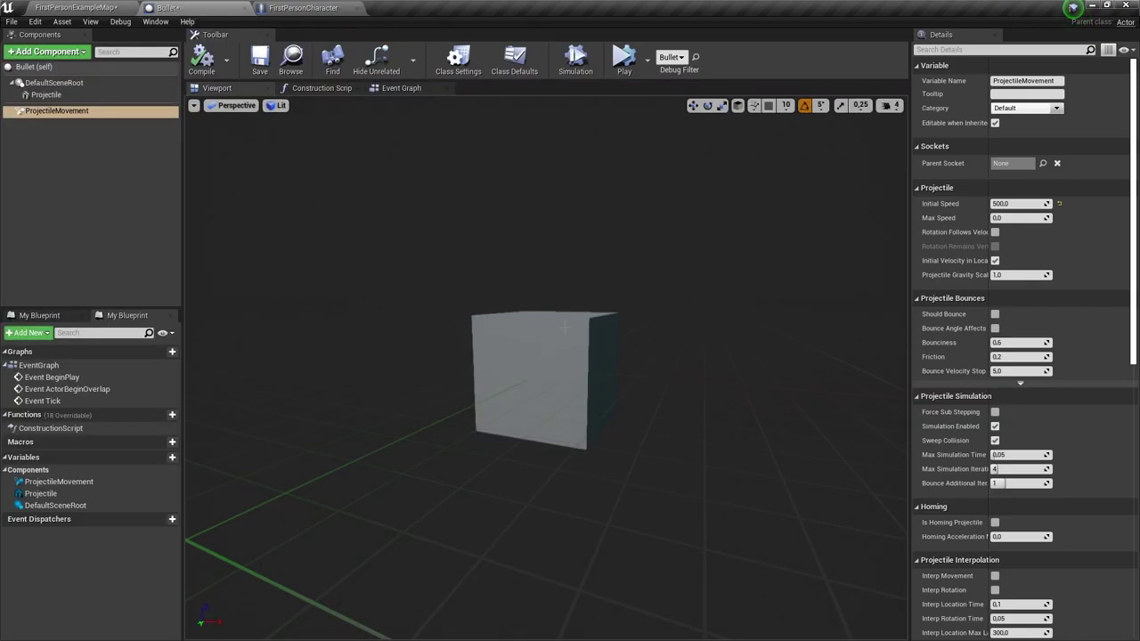
left_click(545, 379)
left_click(996, 427)
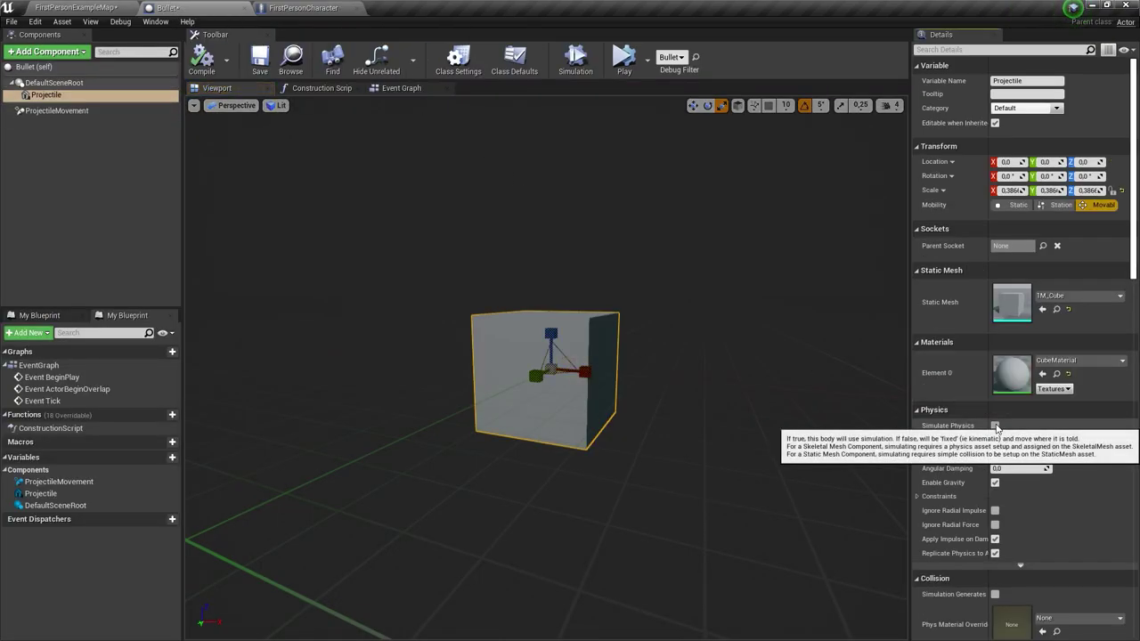
left_click(87, 7)
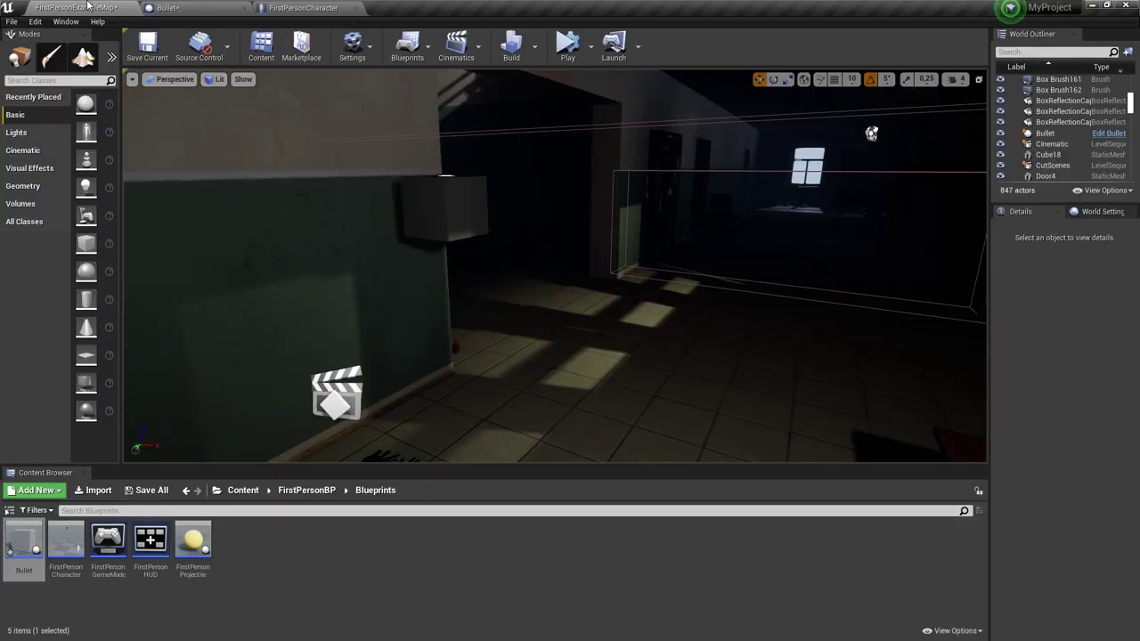
left_click(570, 49)
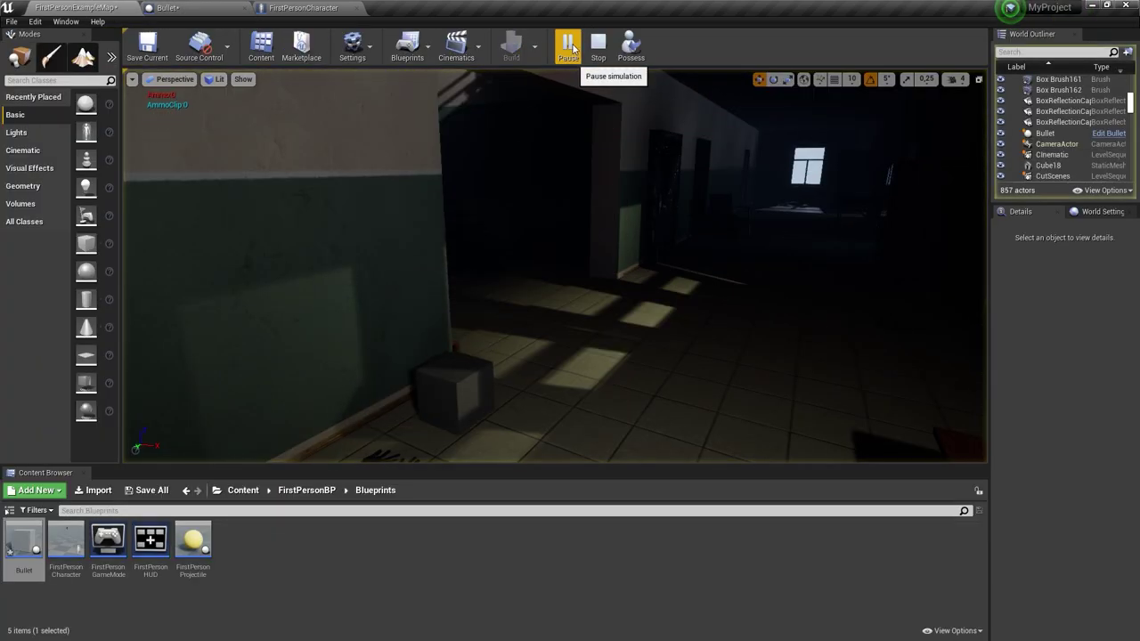
left_click(598, 45)
left_click(168, 8)
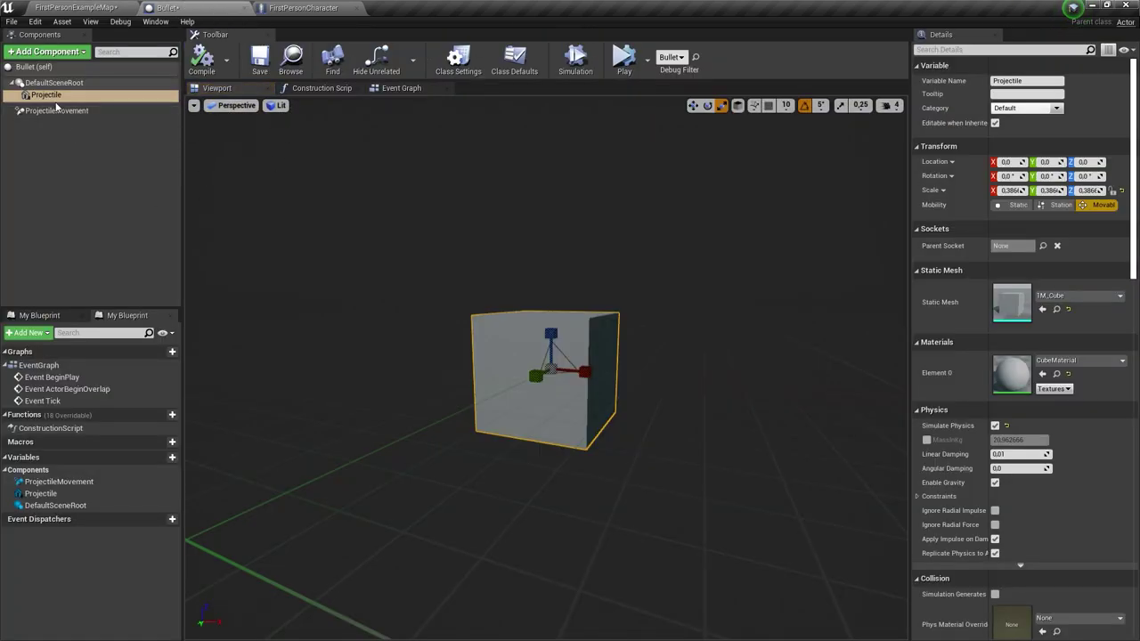
- Make the Projectile cube Bullet's root component and test it in simulation
mouse_move(44, 94)
left_mouse_down()
mouse_move(41, 71)
mouse_move(49, 83)
left_mouse_up()
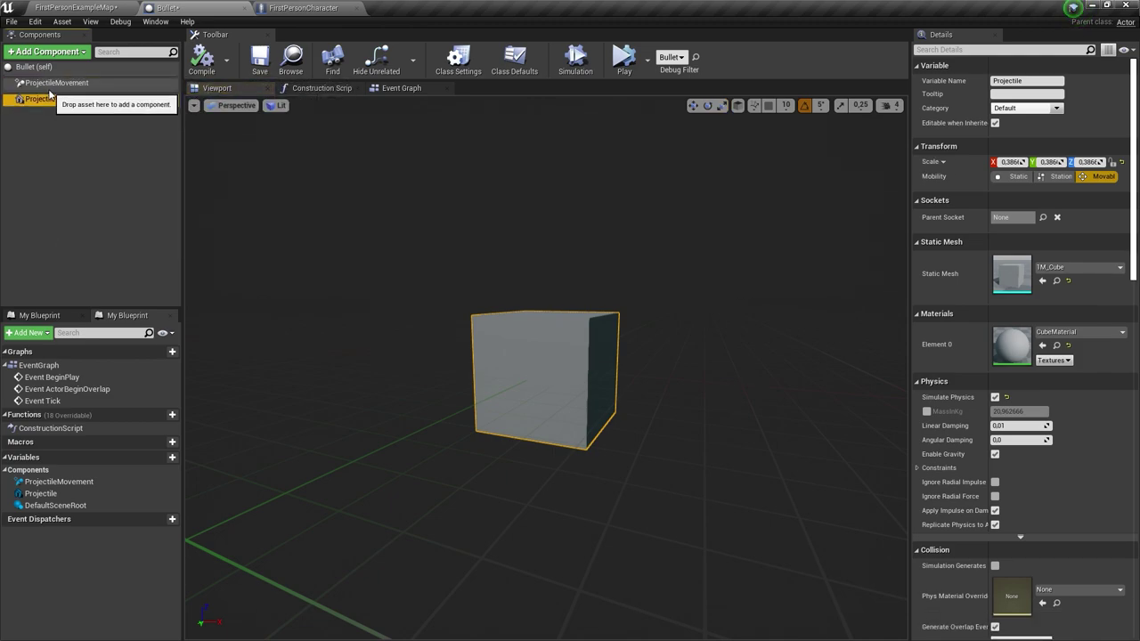
left_click(59, 87)
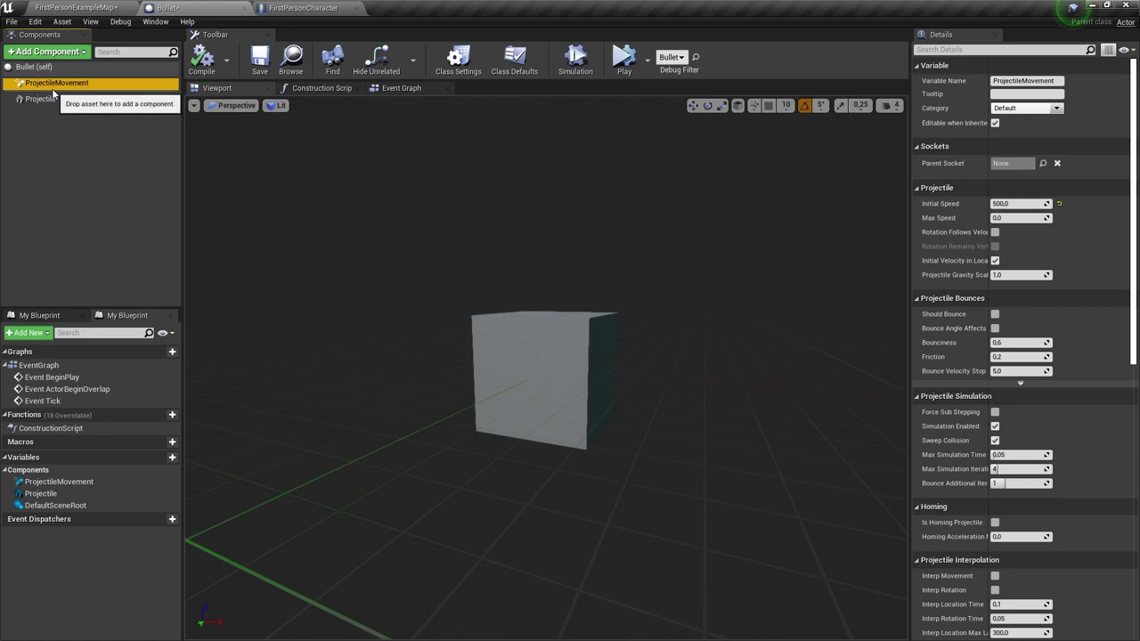
left_click(41, 98)
left_click(579, 60)
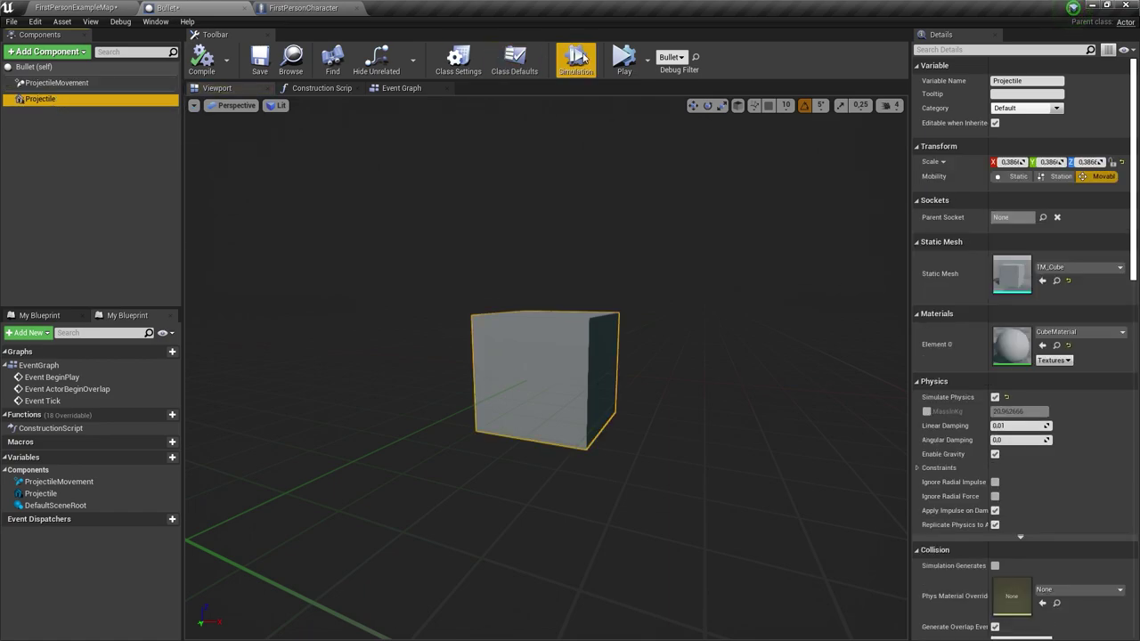
left_click(584, 60)
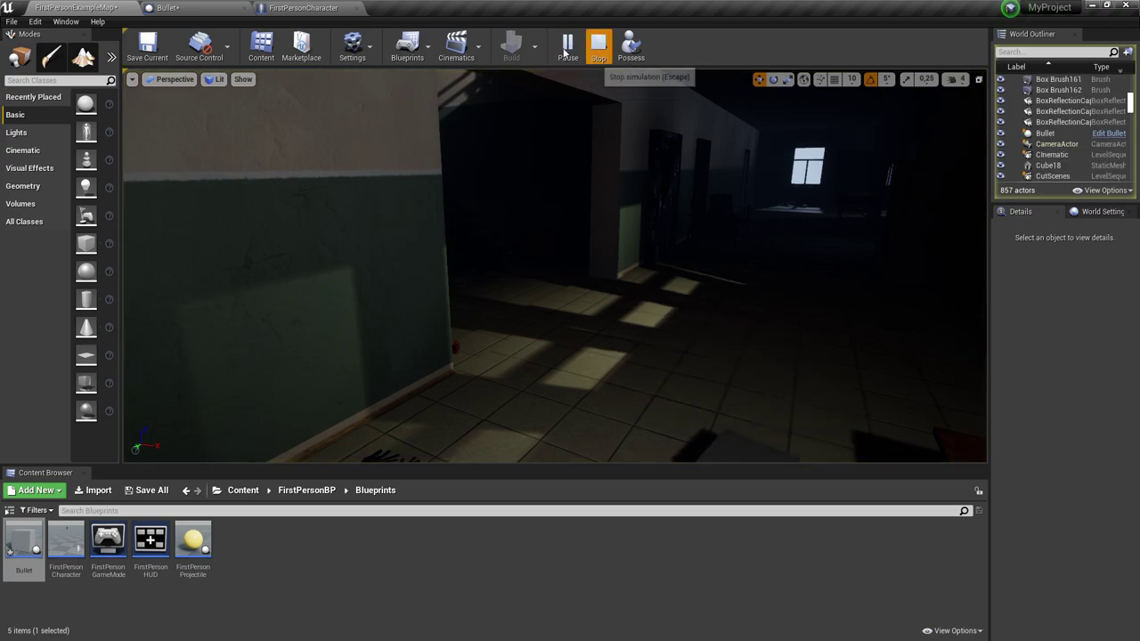
left_click(166, 8)
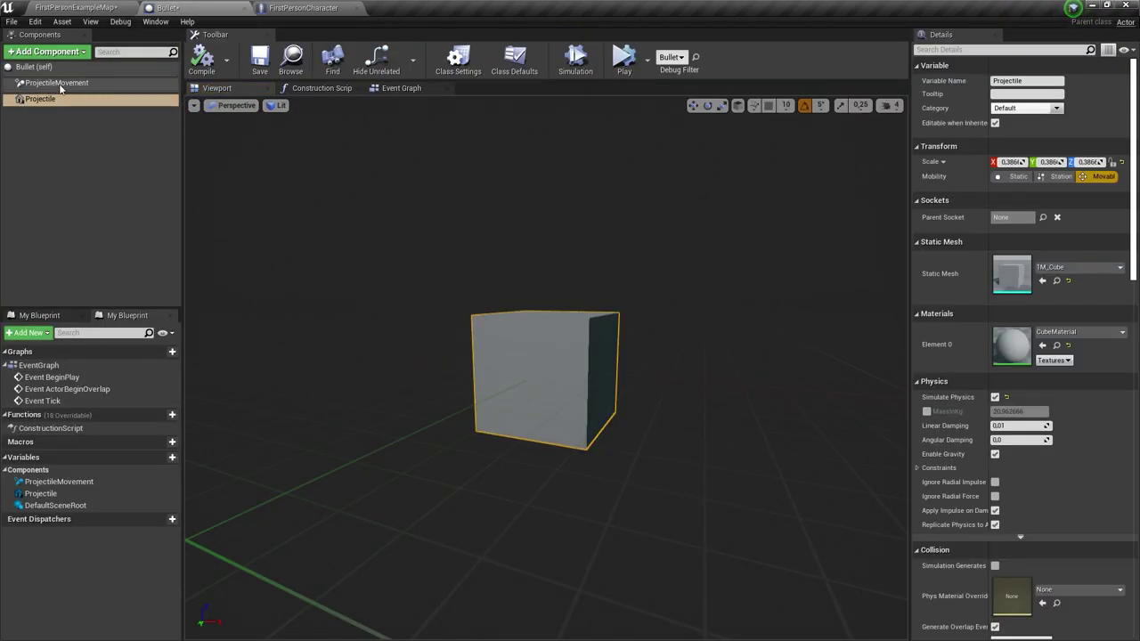
- Look over Bullet's event graph, then bring up ProjectileMovement properties to edit Initial Speed
left_click(57, 83)
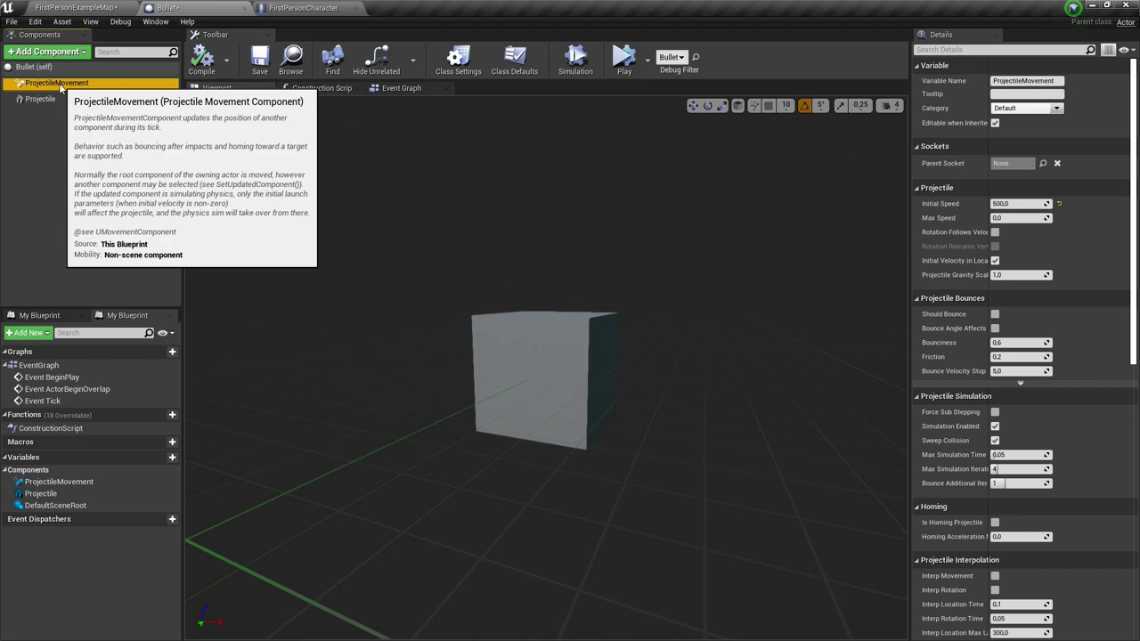
left_click(40, 99)
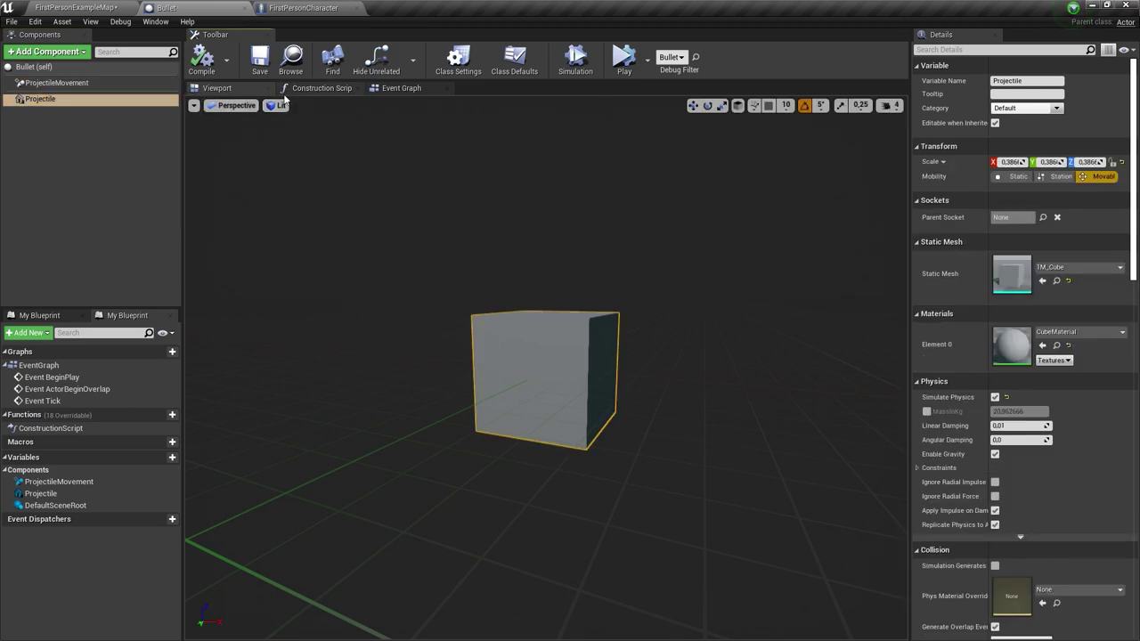
left_click(400, 89)
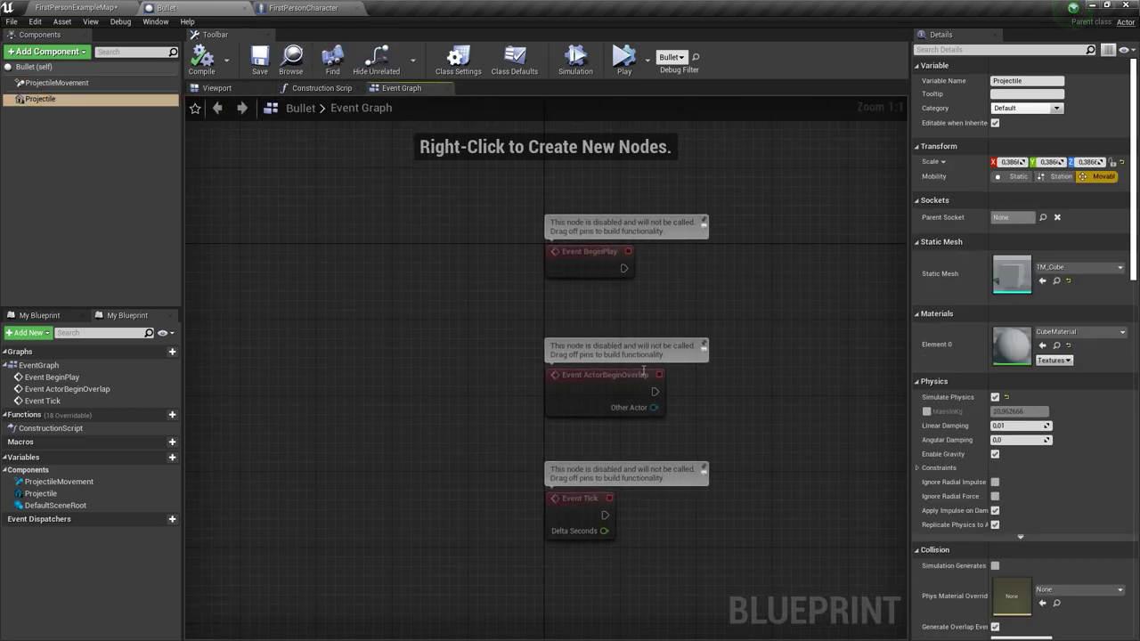
right_click_drag(580, 372, 511, 385)
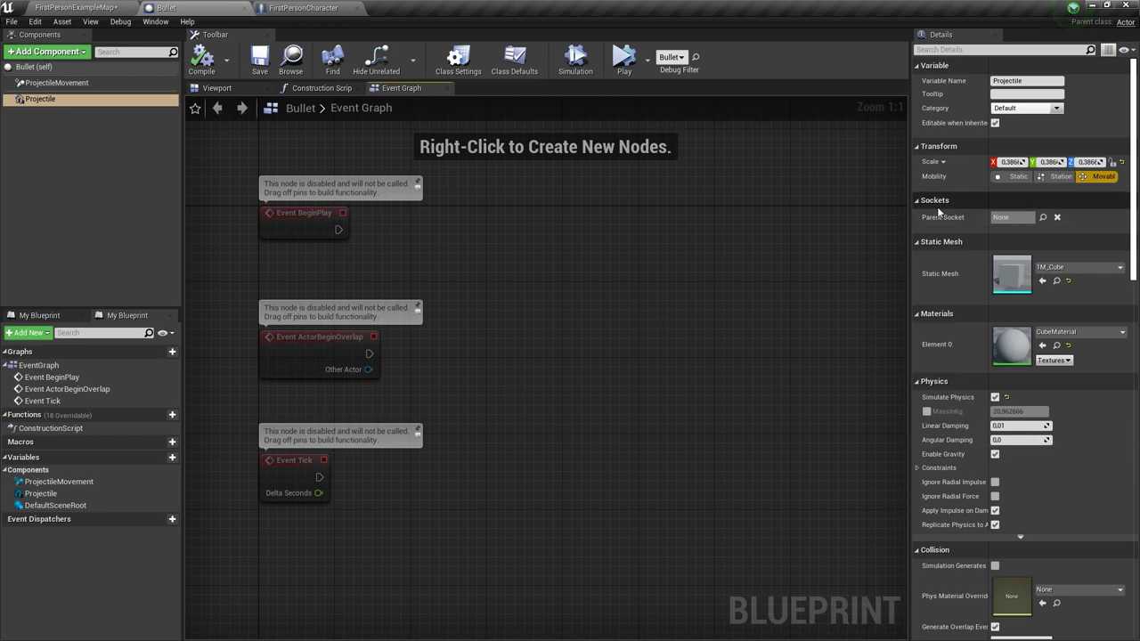
left_click(56, 83)
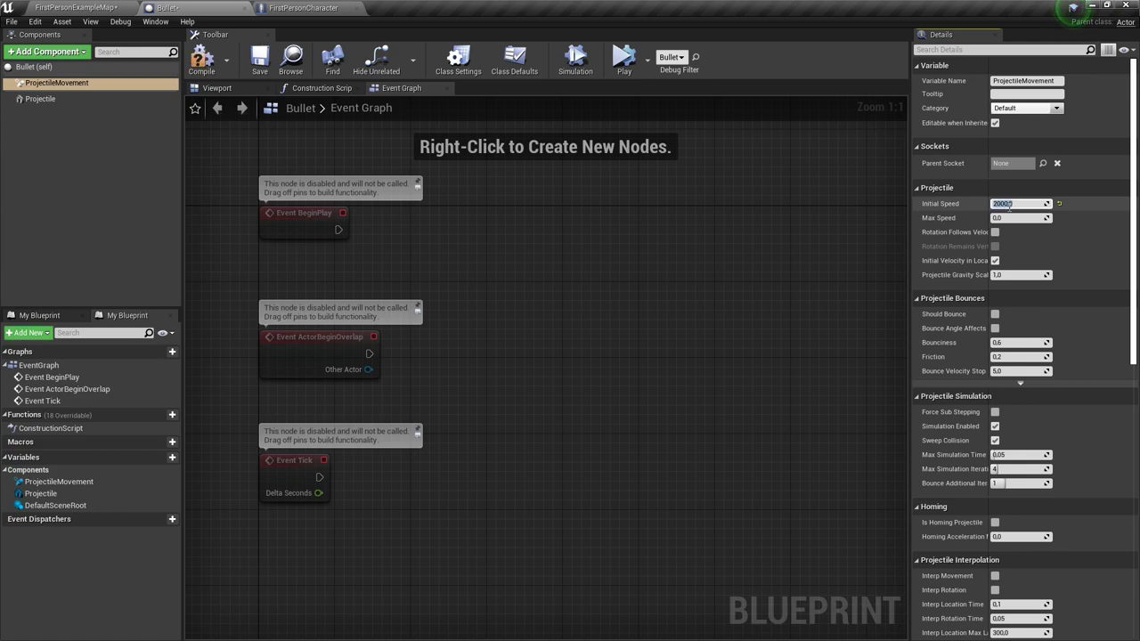
- Commit the Bullet's 2000 initial speed, test it in a quick simulation, then return to FirstPersonCharacter
key("Return")
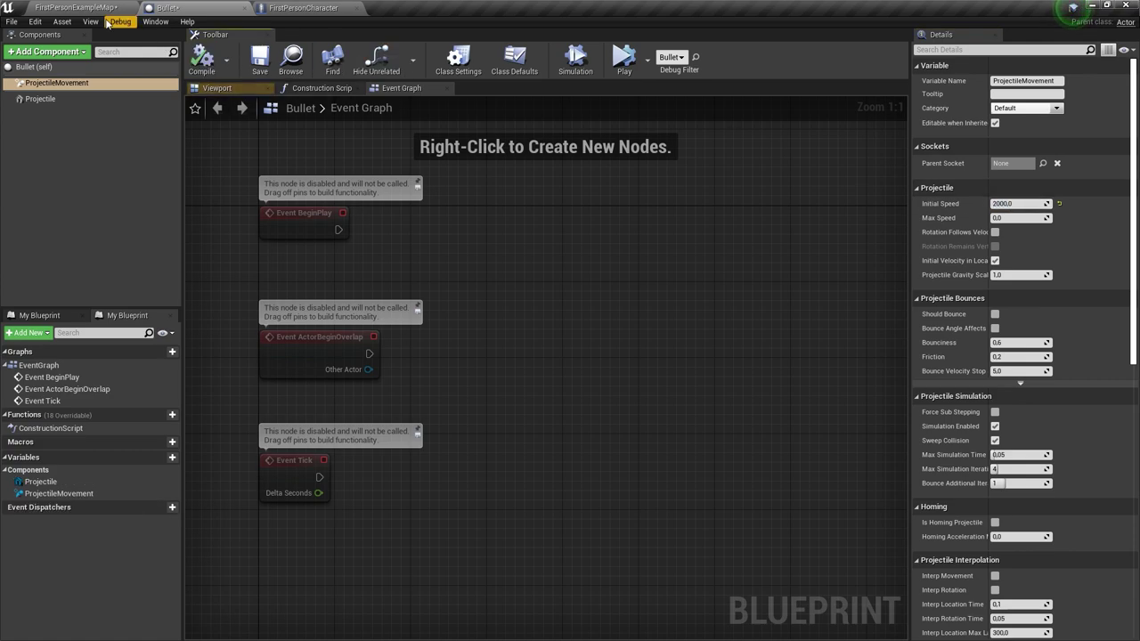
left_click(577, 52)
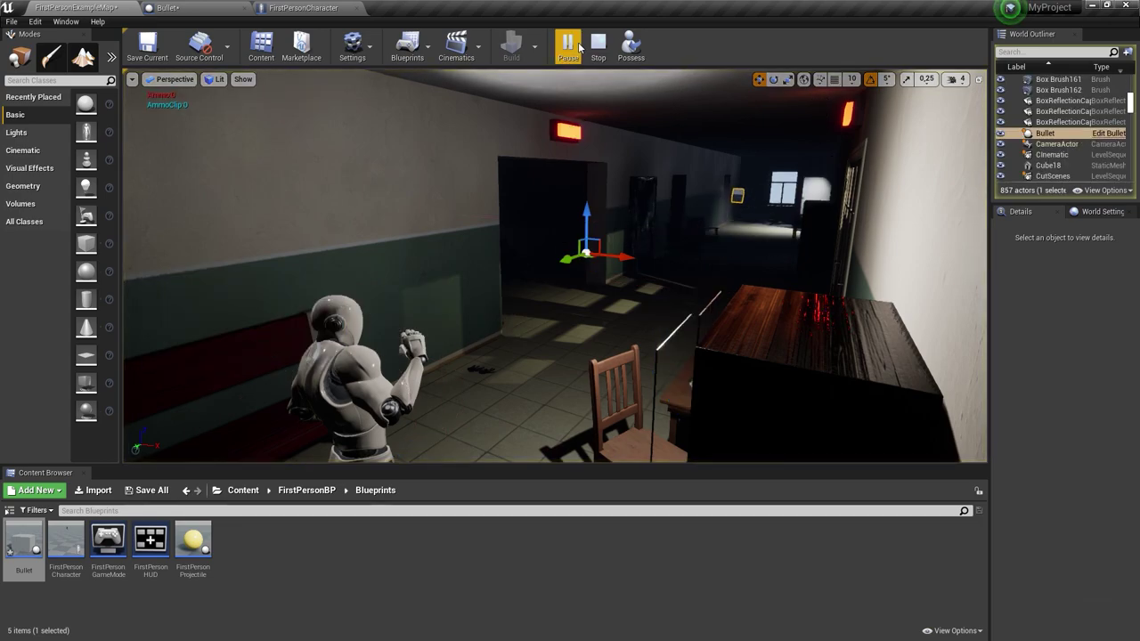
left_click(577, 49)
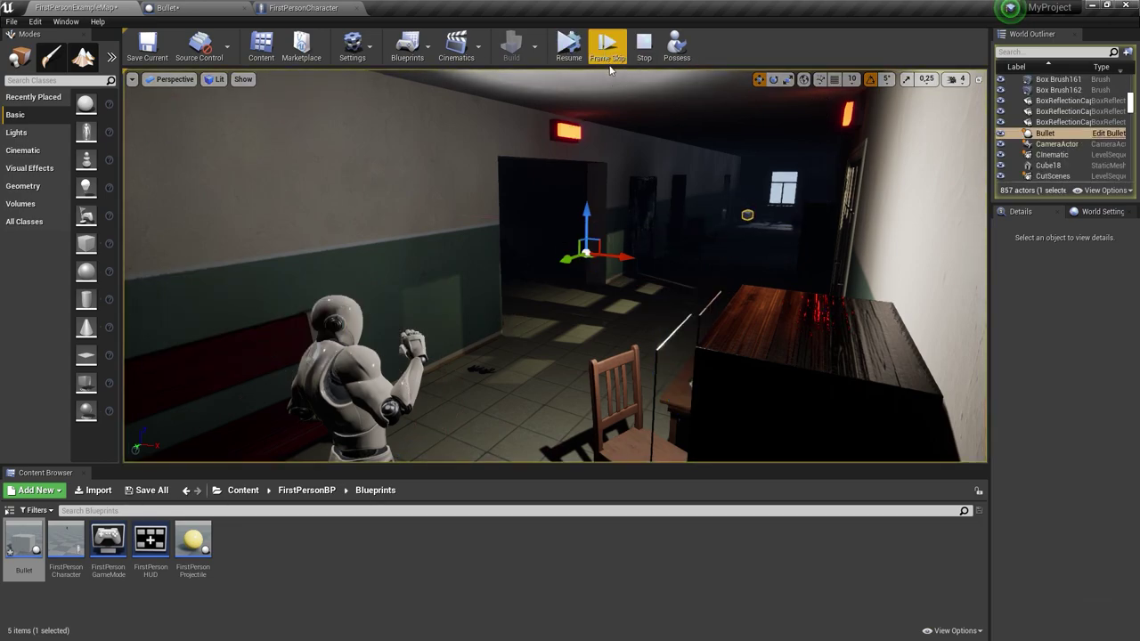
key("Escape")
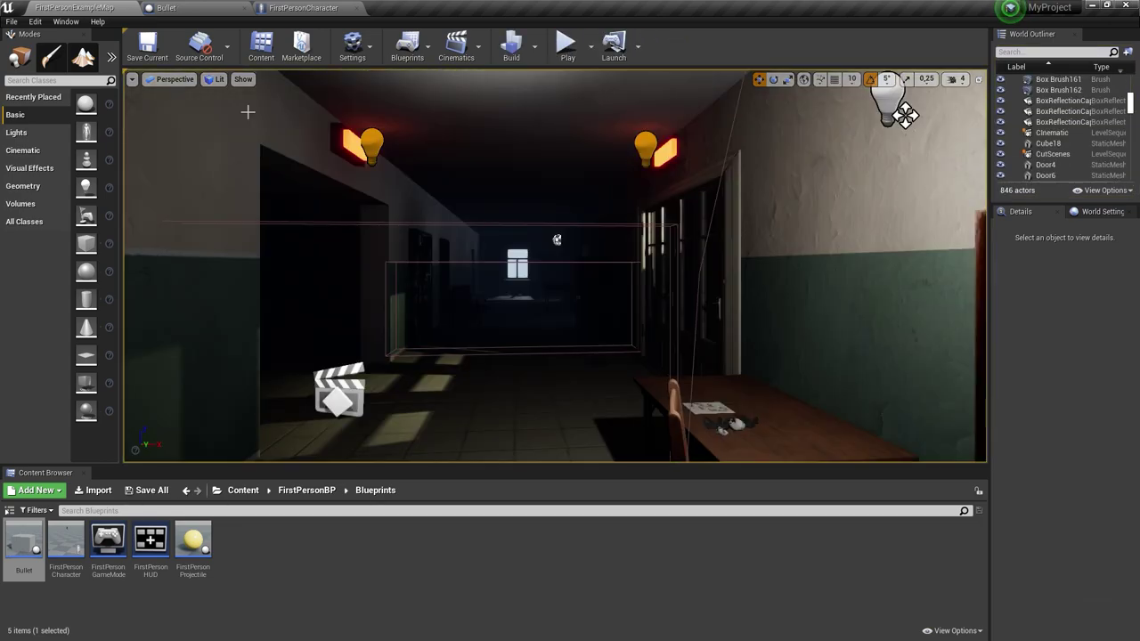
left_click(301, 8)
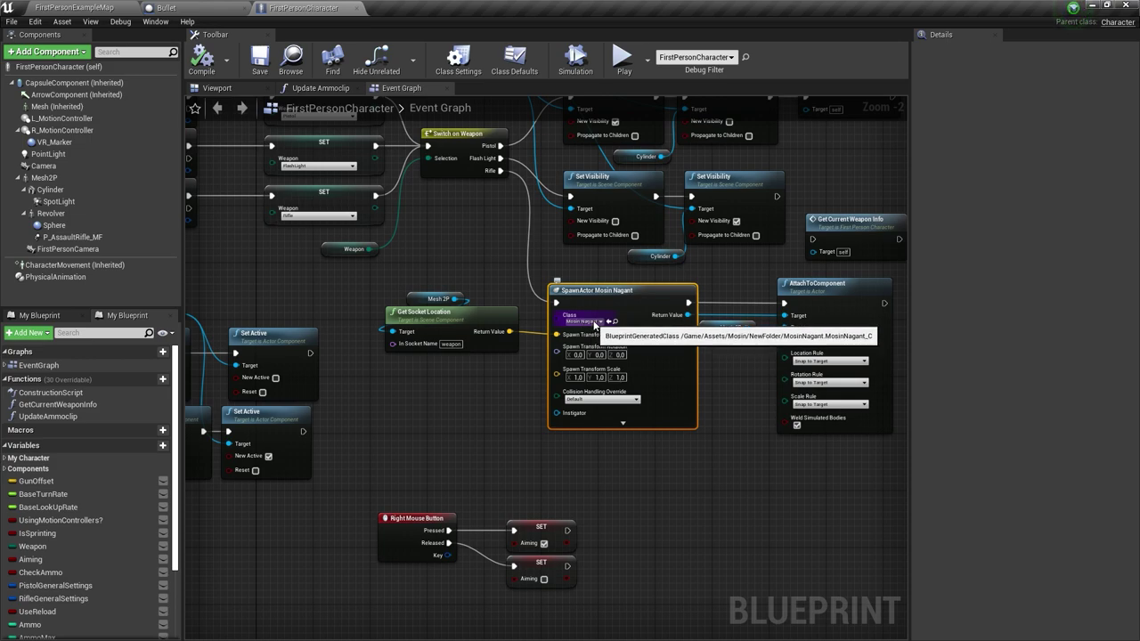
- Open and dock the MosinNagant blueprint from the Class pin, then select its skeletal mesh in the Viewport
scroll(592, 326, "up", 2)
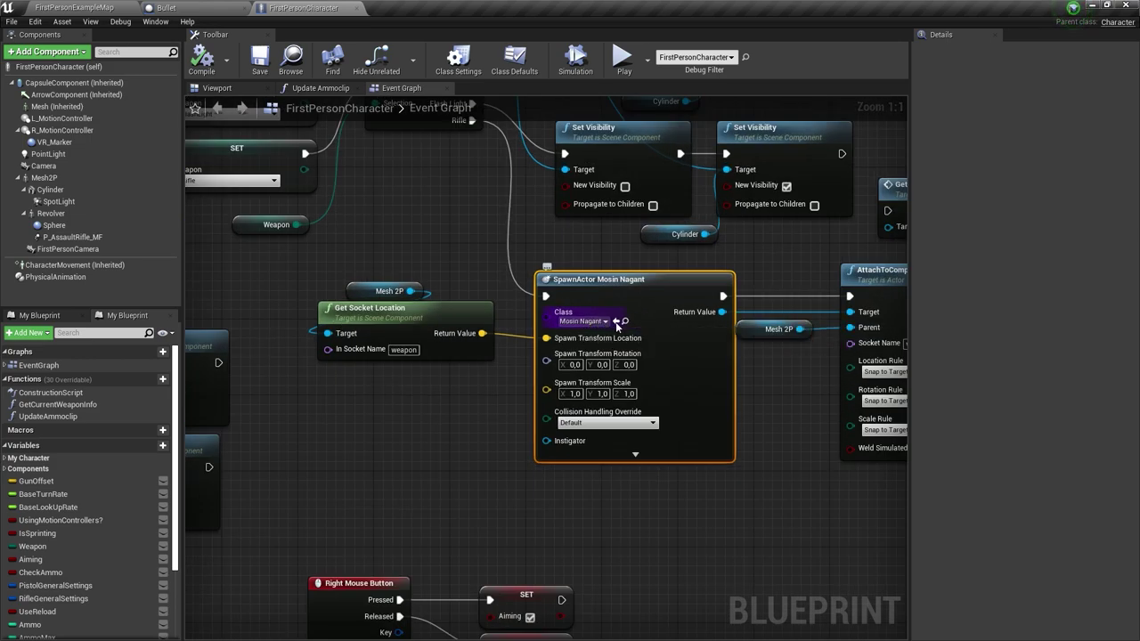
left_click(627, 322)
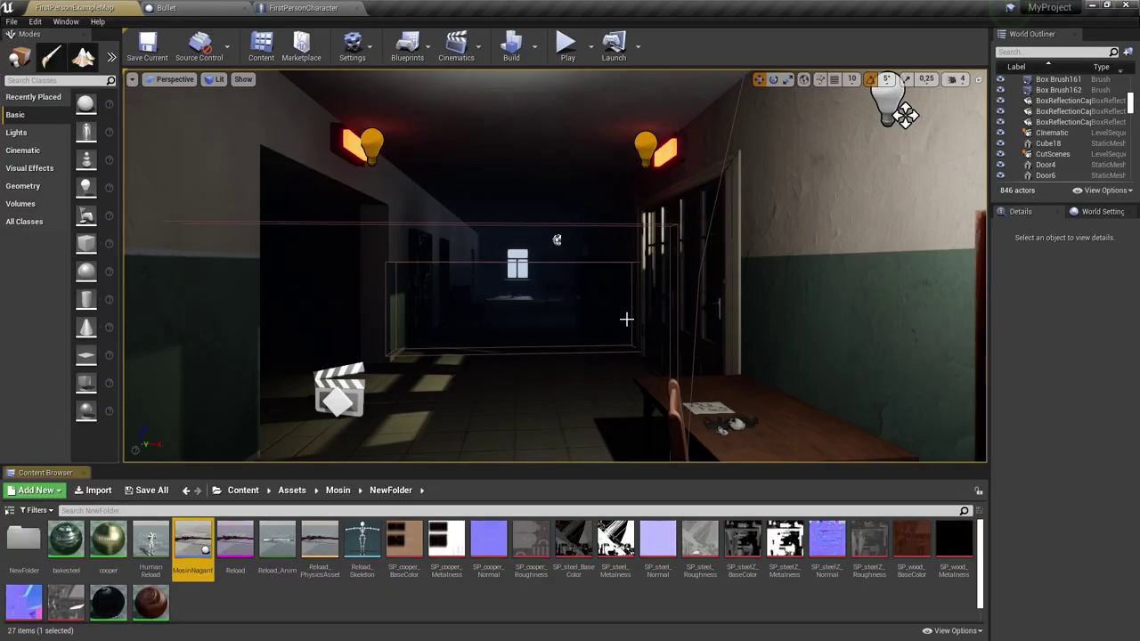
double_click(192, 539)
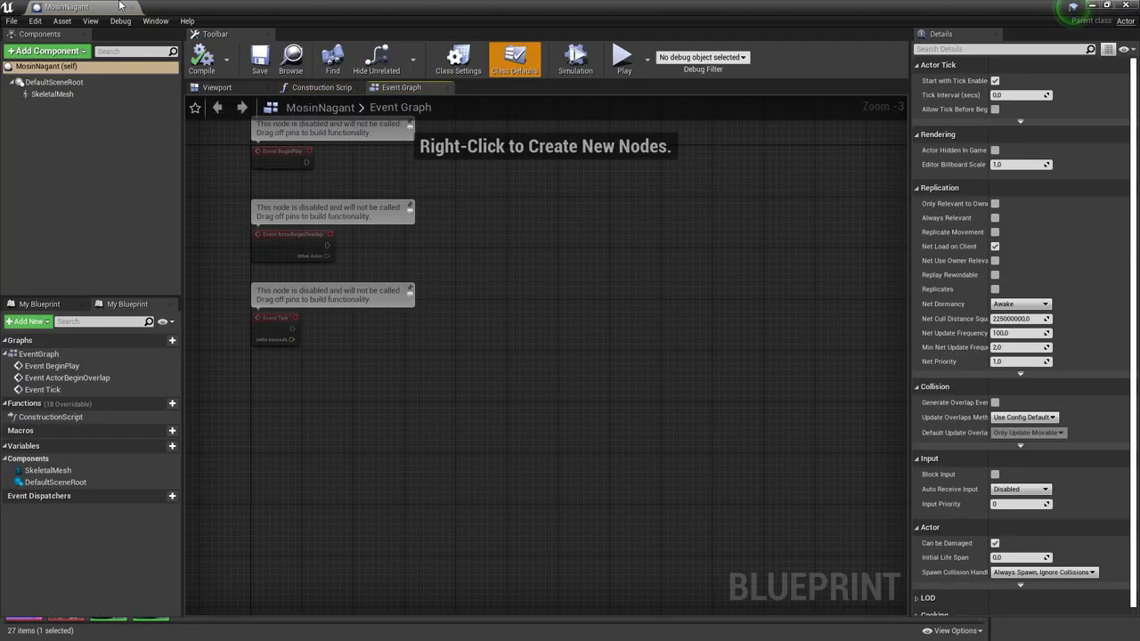
left_click_drag(67, 7, 430, 6)
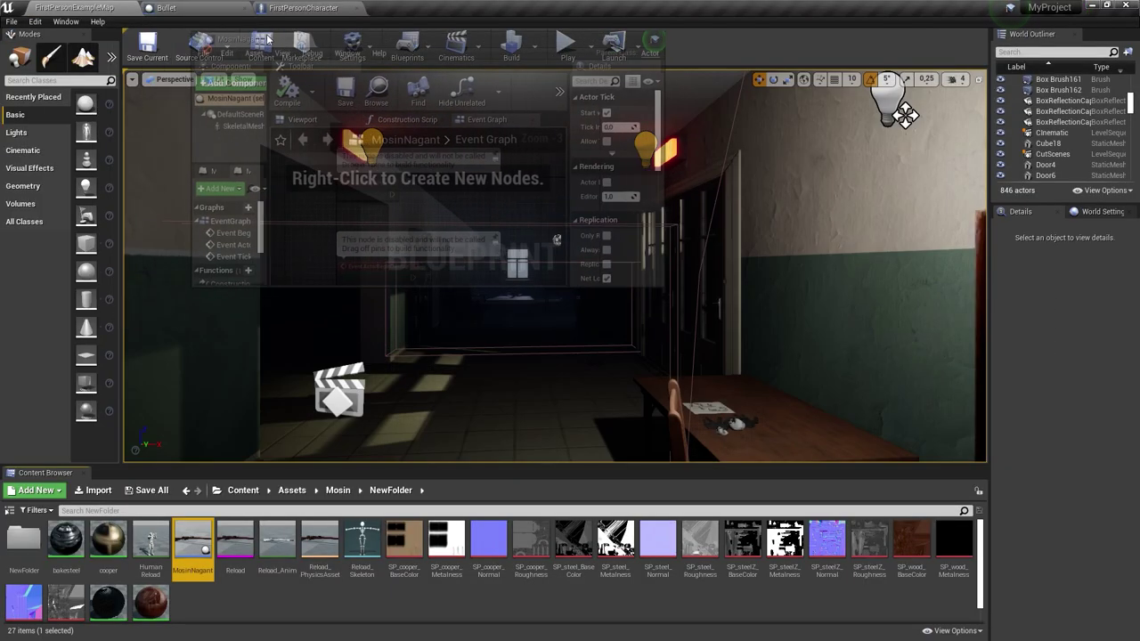
left_click(216, 88)
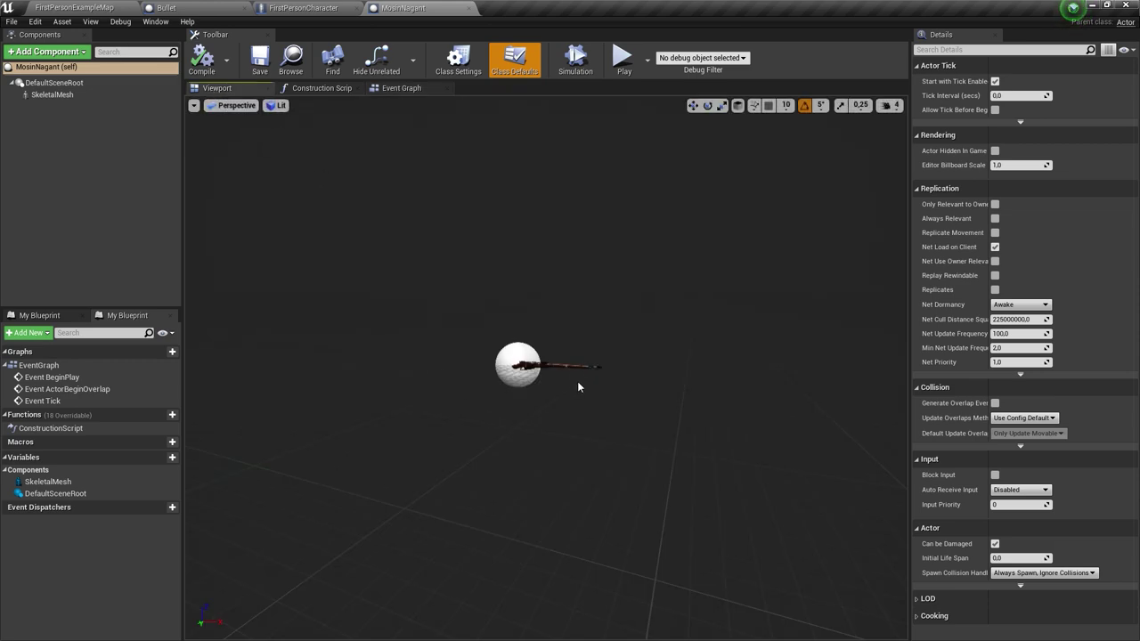
left_click(557, 366)
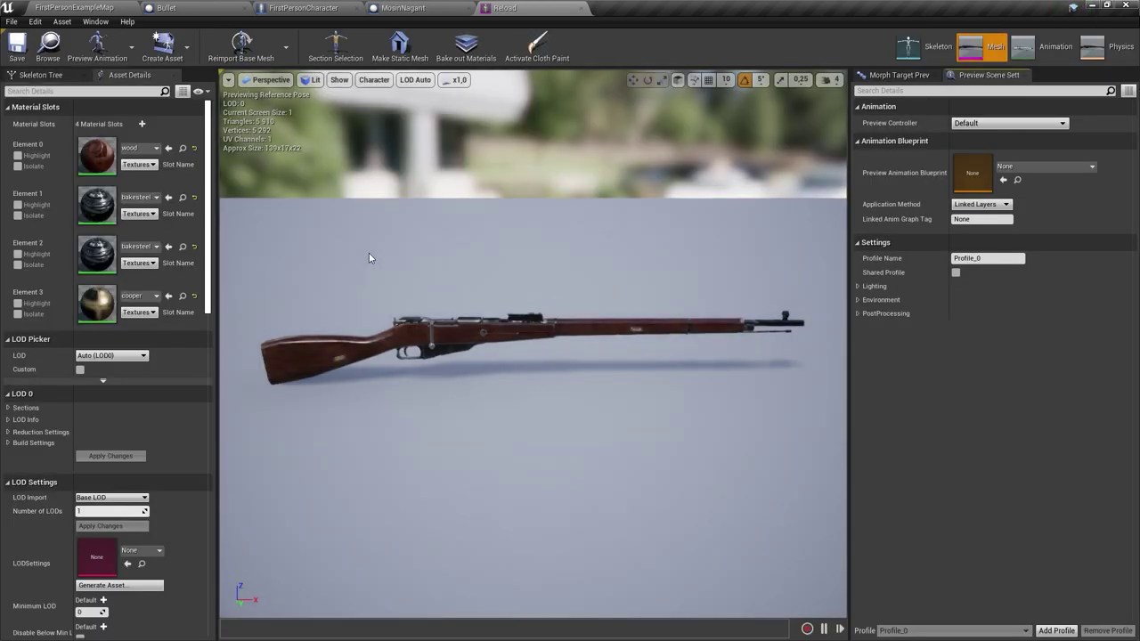
- Open the Reload rifle mesh and list its skeleton bones, briefly checking the shotgun2_04_s2_low mesh
left_click_drag(369, 253, 356, 178)
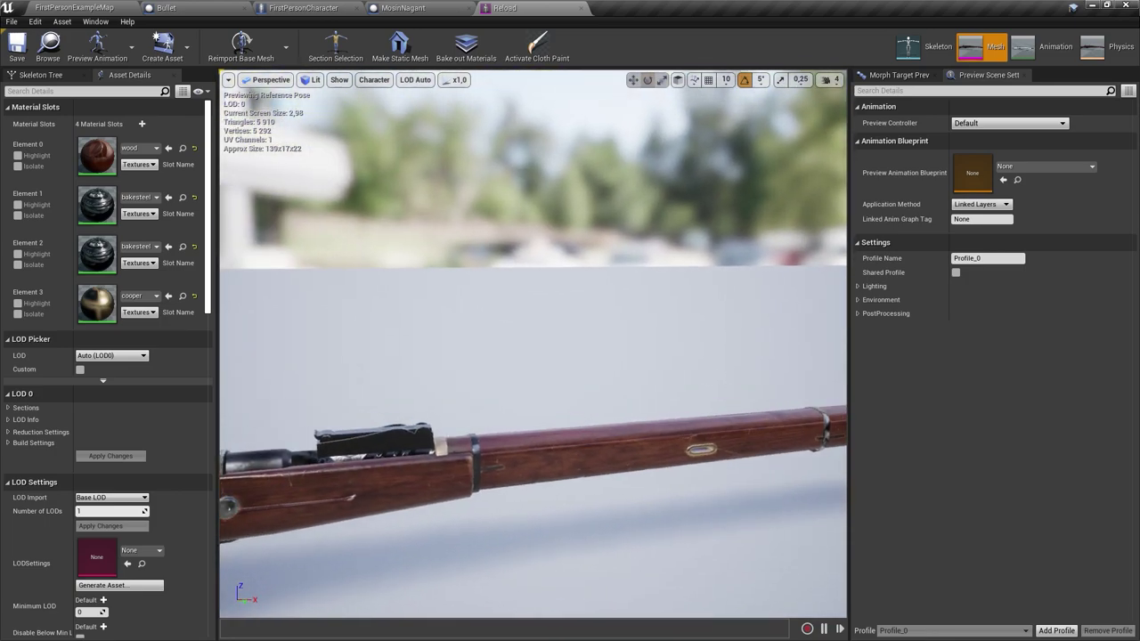
left_click(45, 77)
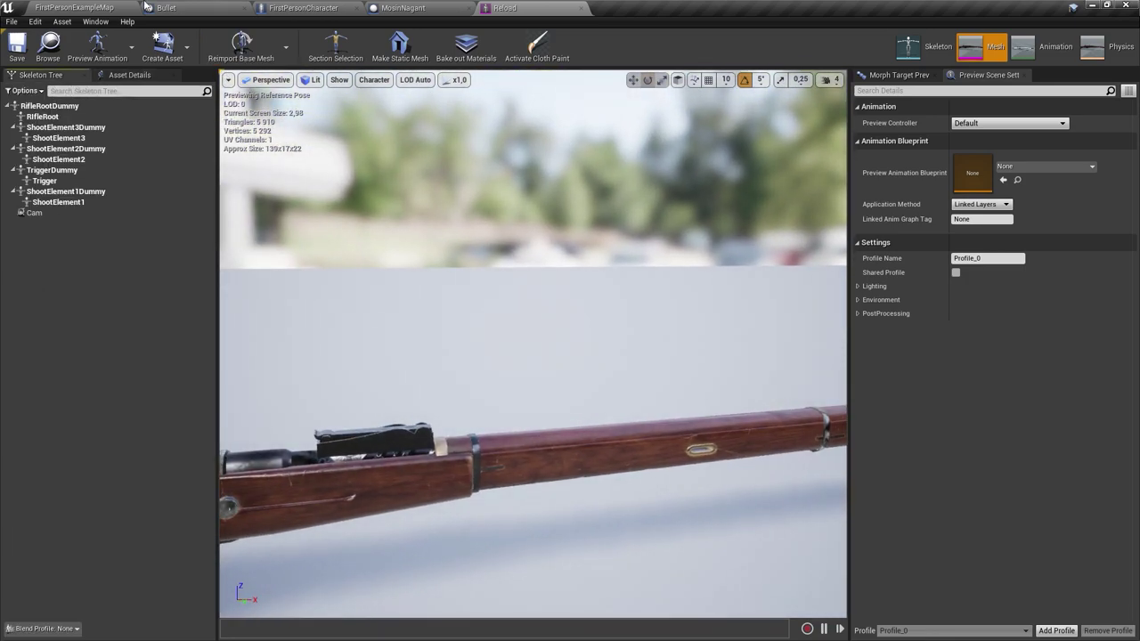
left_click(89, 8)
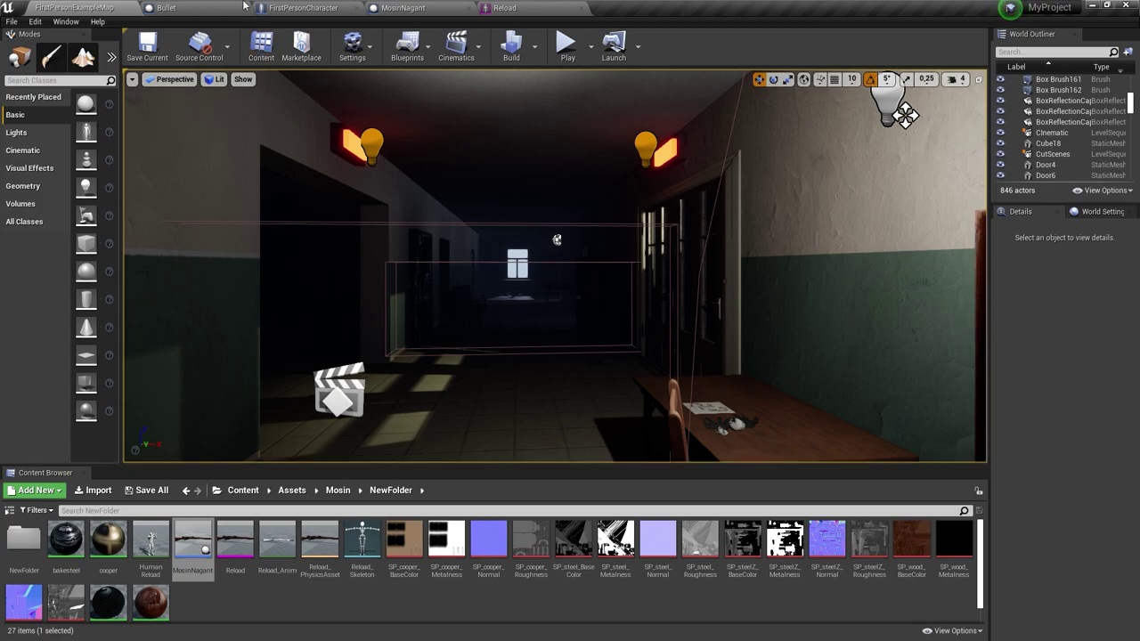
left_click(486, 7)
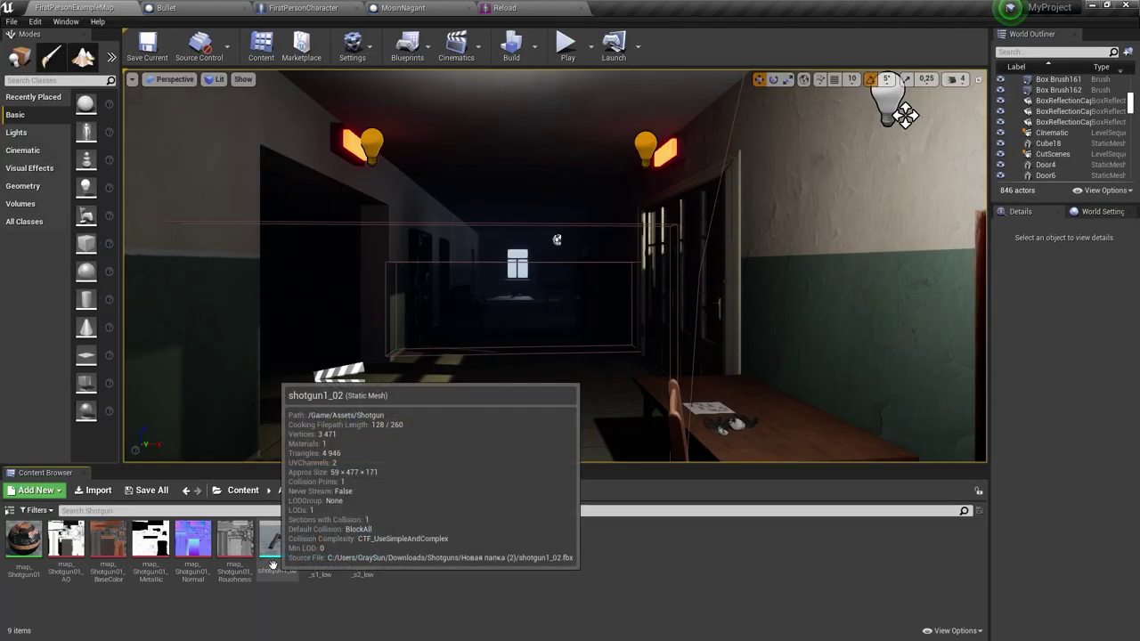
double_click(362, 543)
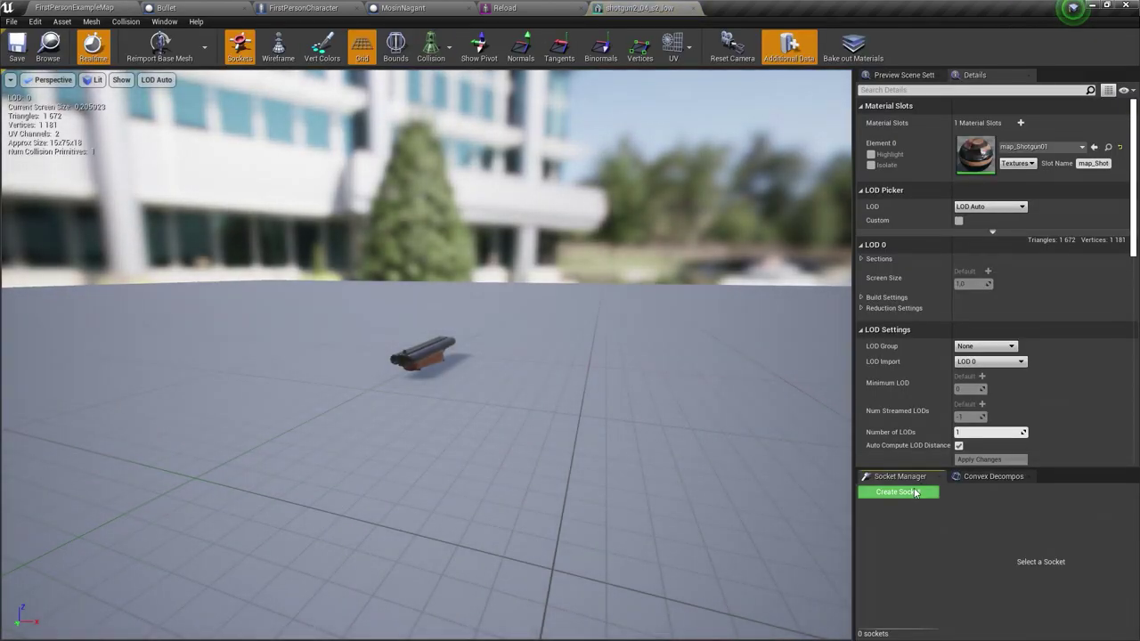
left_click(916, 492)
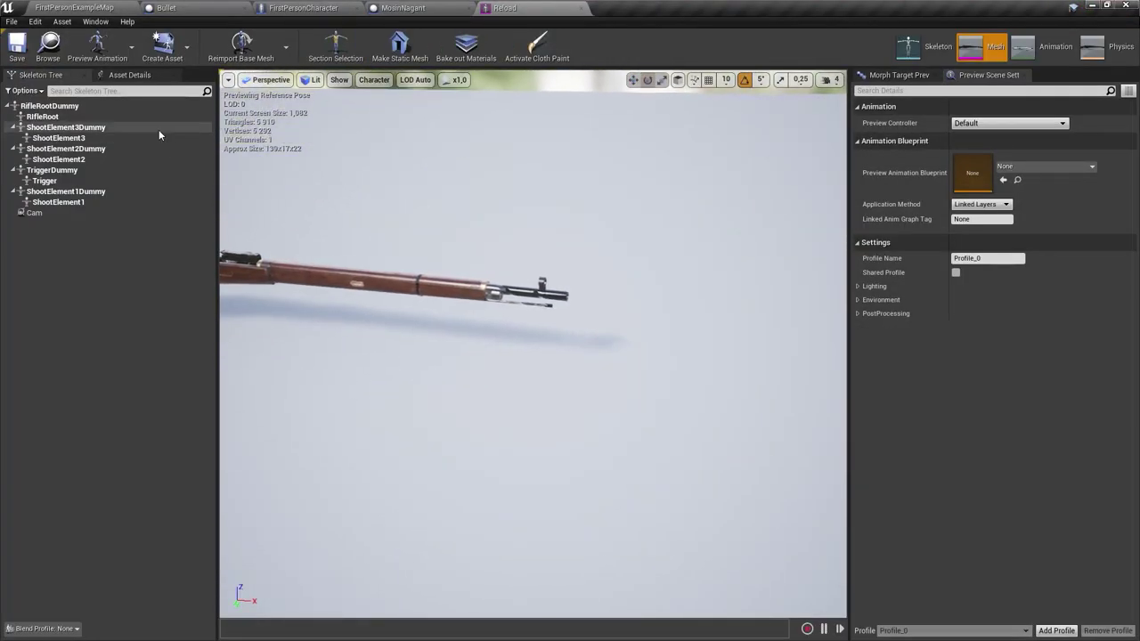
- Add a socket named Muzzle on the Reload skeleton's RifleRootDummy bone
left_click_drag(463, 293, 497, 265)
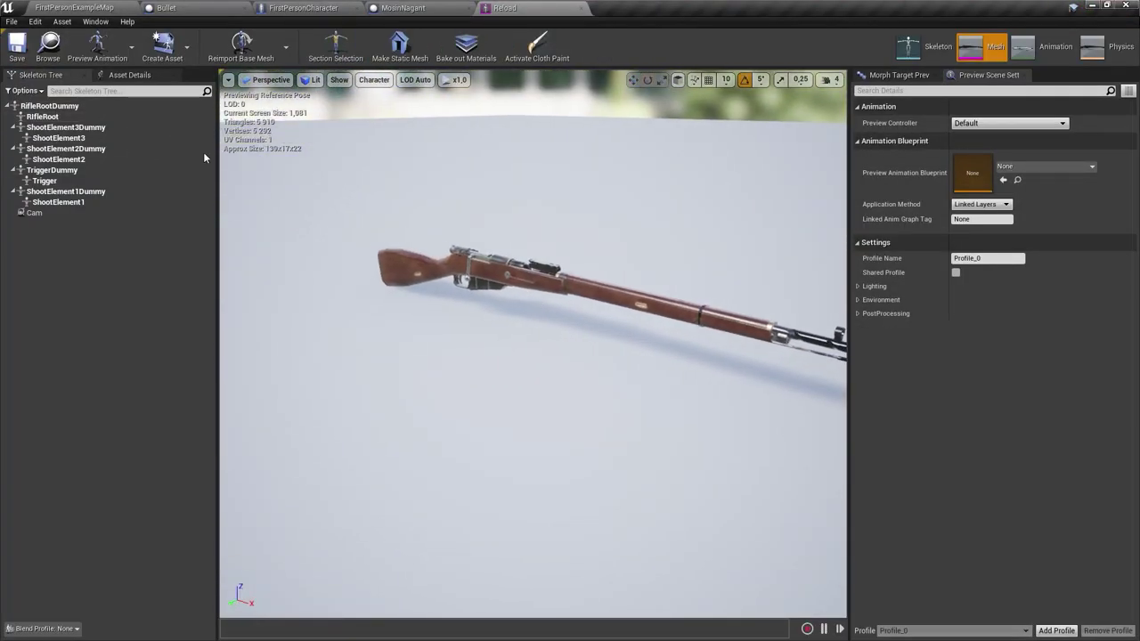
left_click(117, 106)
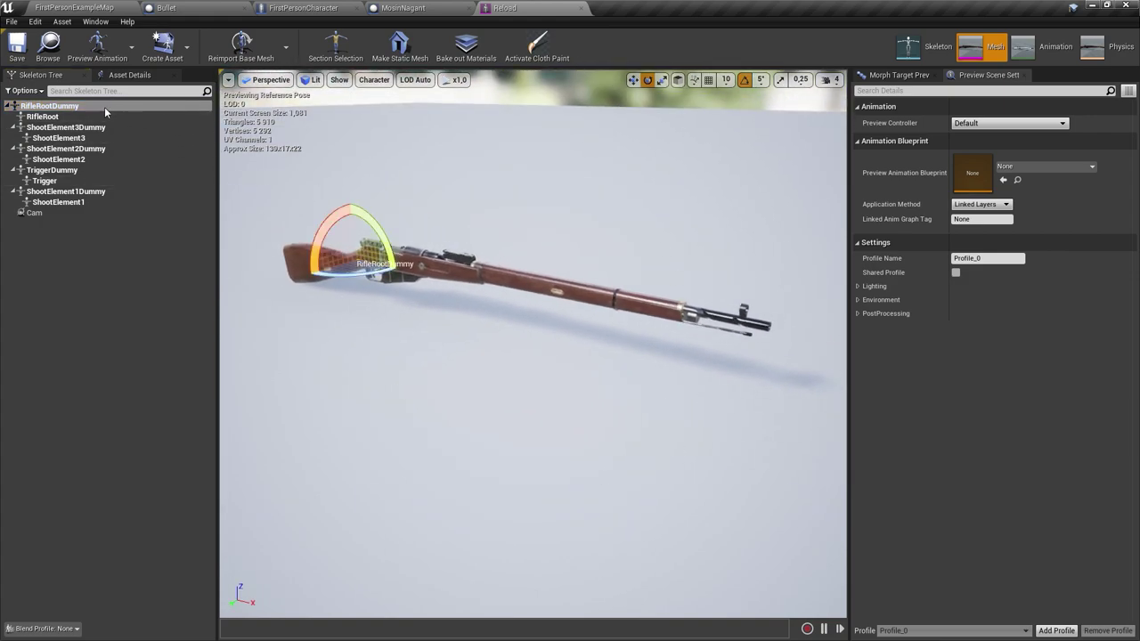
right_click(78, 109)
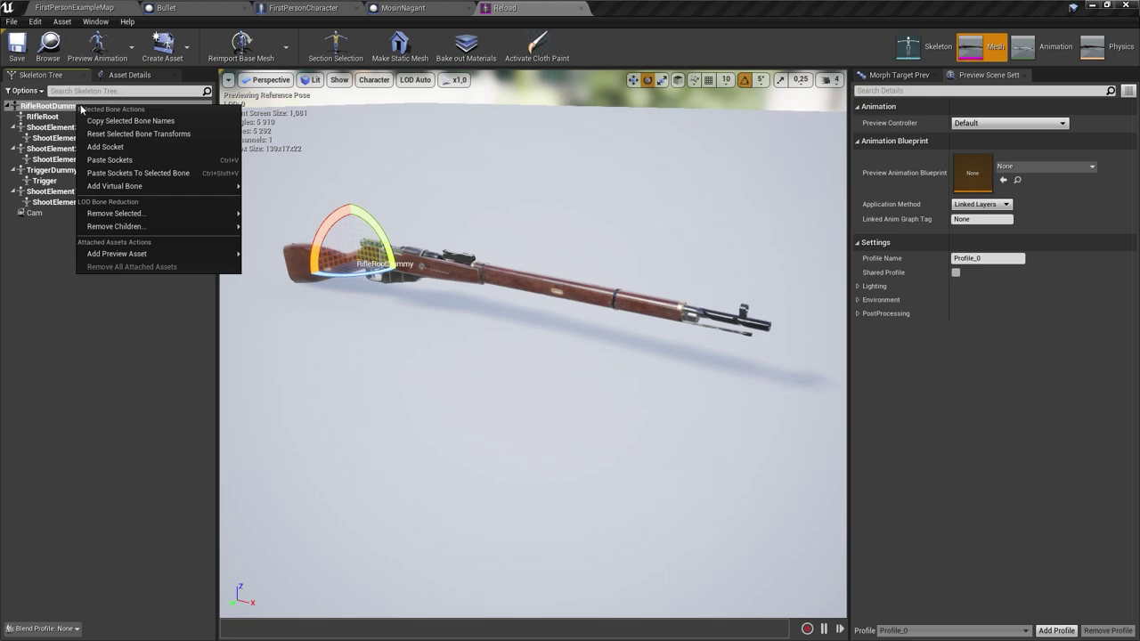
left_click(98, 154)
type("Muzzle")
key("Return")
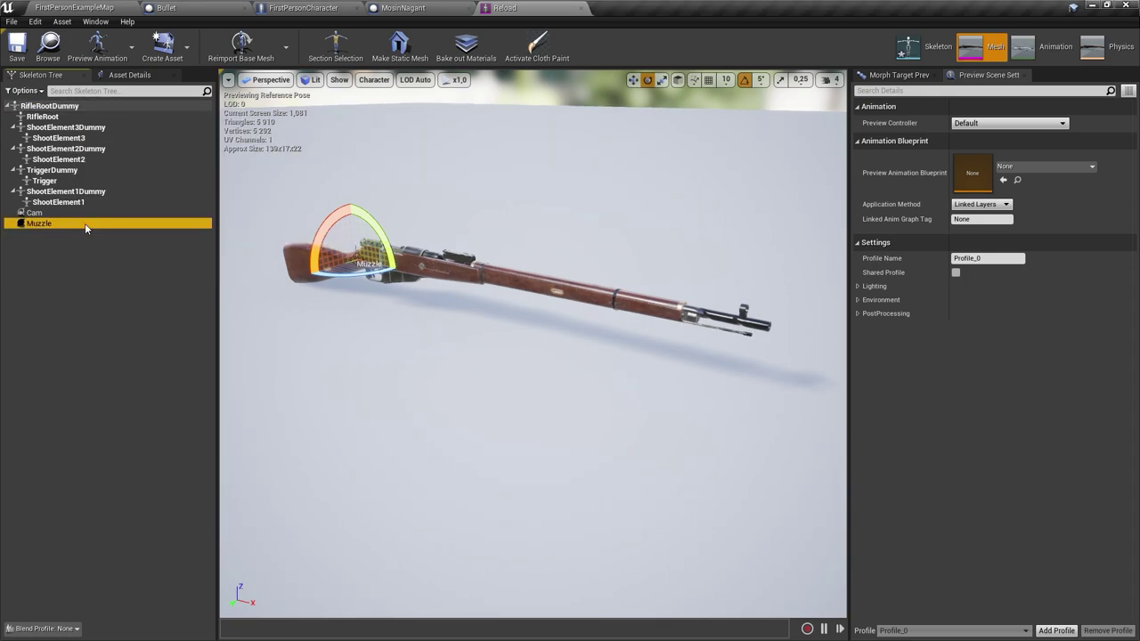
right_click_drag(380, 301, 392, 298)
- Move the Muzzle socket with the translate gizmo to just past the rifle's barrel tip
key("w")
left_click_drag(361, 278, 783, 381)
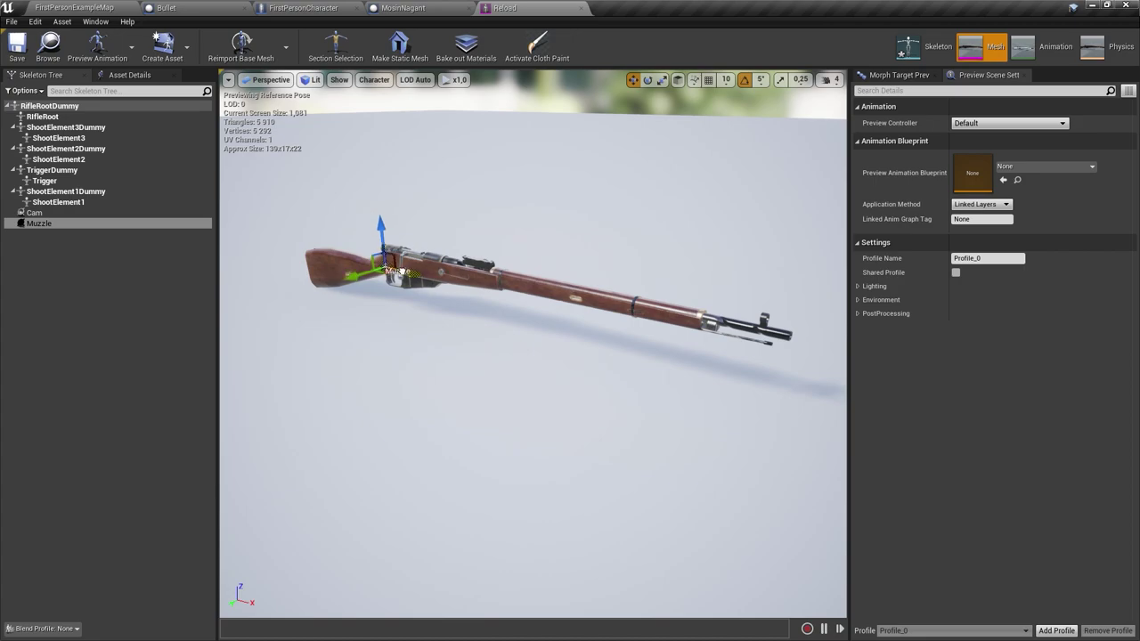
key("f")
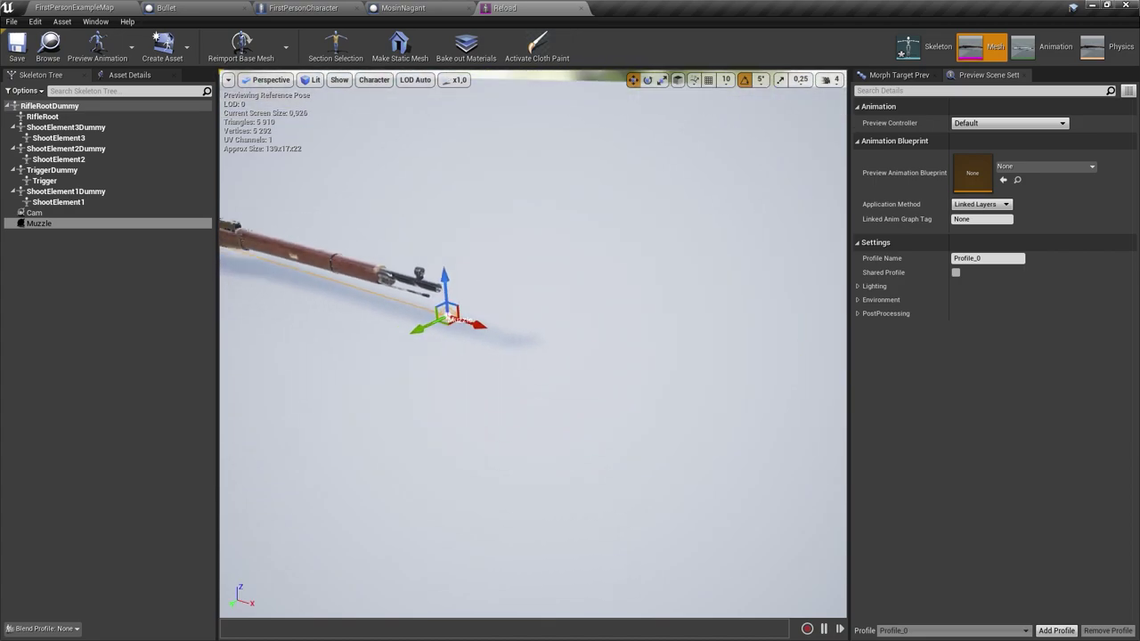
mouse_move(783, 381)
left_mouse_down("alt")
mouse_move(534, 339)
mouse_move(676, 343)
left_mouse_up("alt")
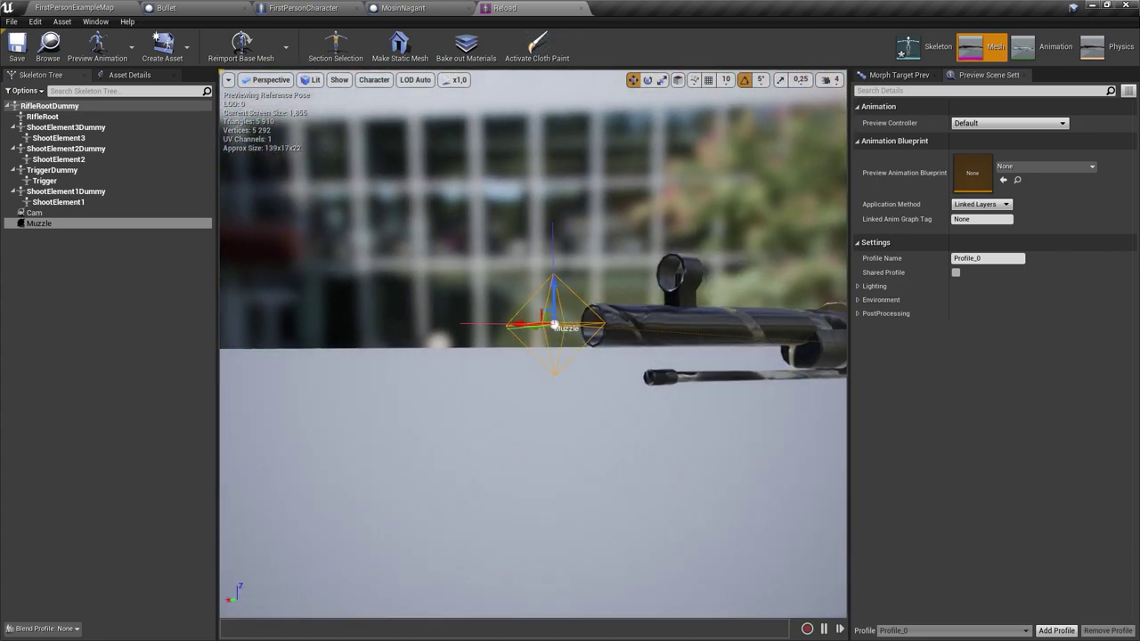
left_click_drag(450, 352, 449, 351, "alt")
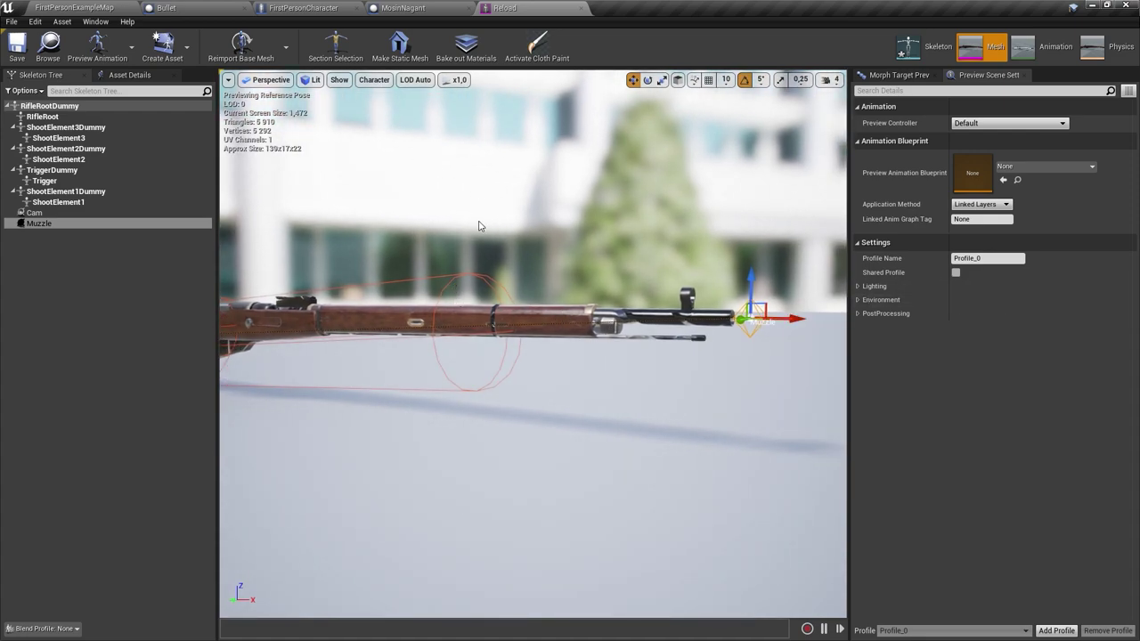
- Turn off Collision in the viewport Show options and view the rifle side-on
left_click(340, 79)
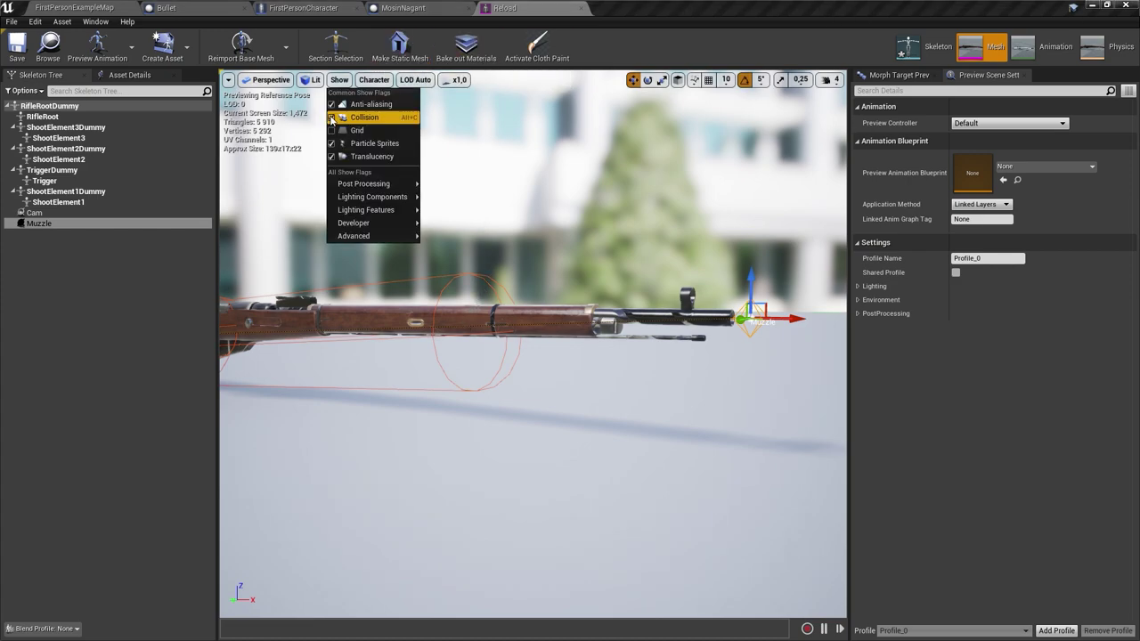
left_click(332, 119)
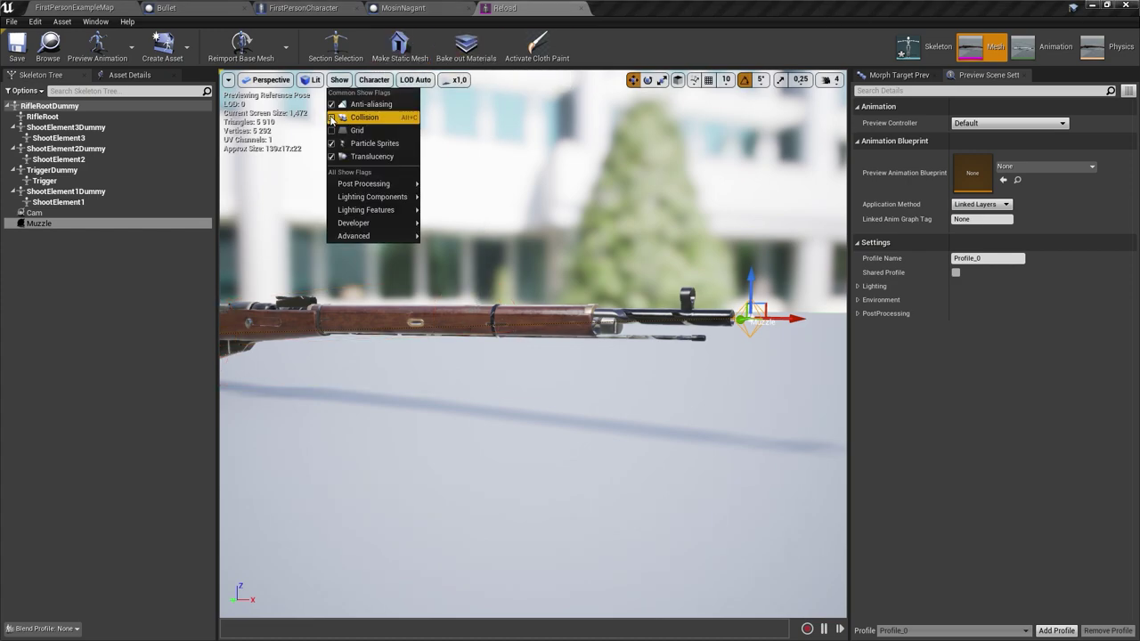
left_click(499, 187)
left_click_drag(499, 186, 713, 209)
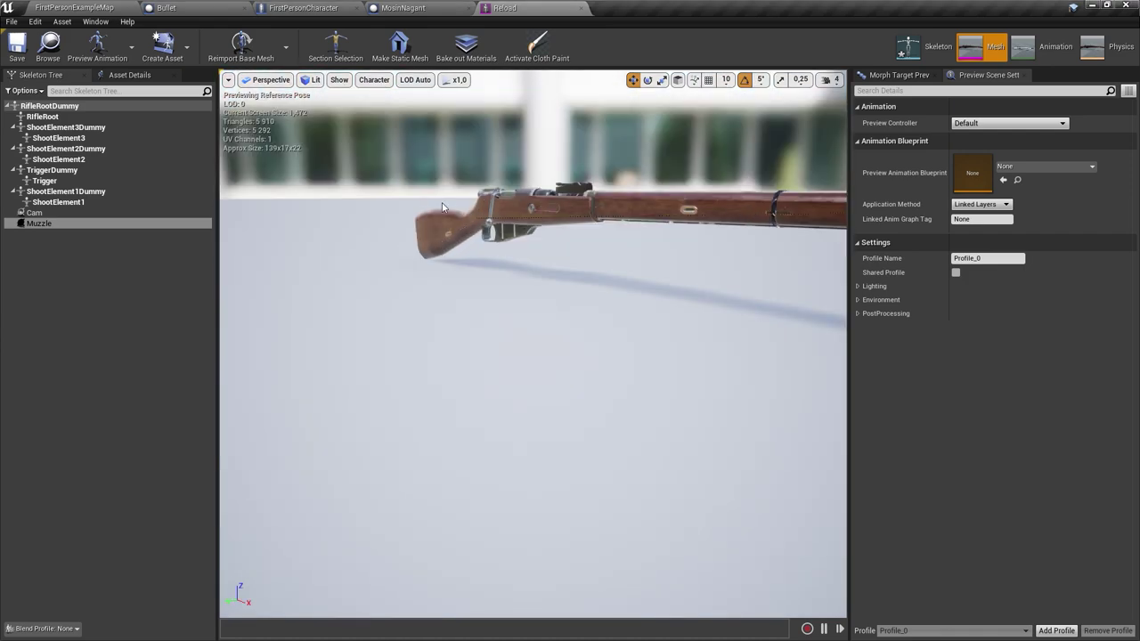
left_click_drag(655, 202, 748, 209)
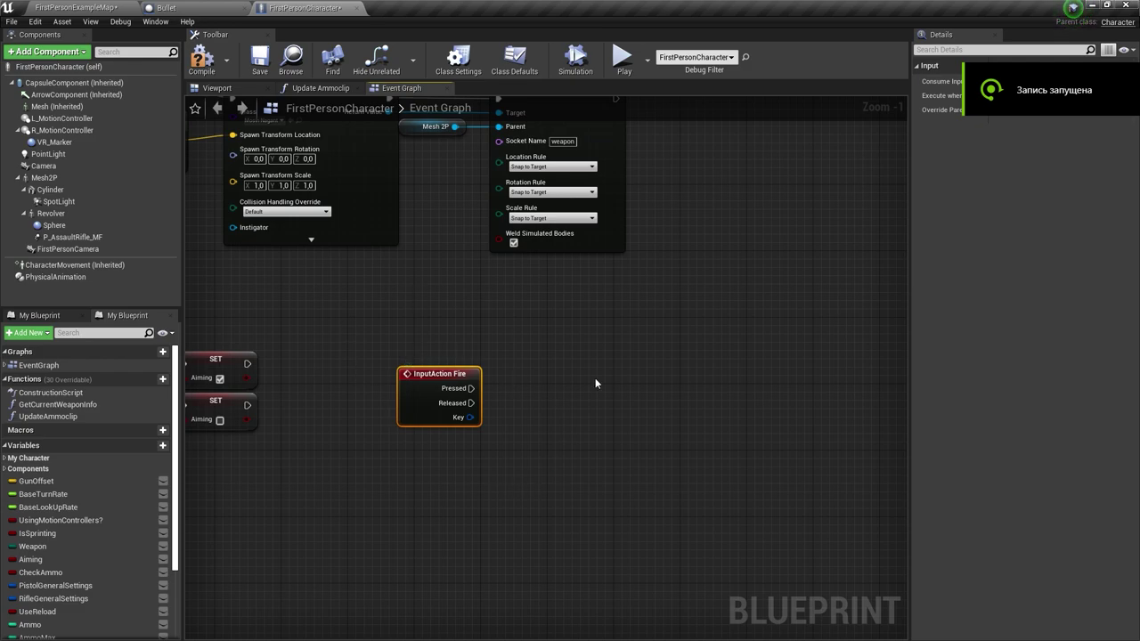
- Add a SpawnActor from Class node wired to InputAction Fire's Pressed output
scroll(599, 395, "down", 8)
scroll(608, 426, "down", 3)
scroll(678, 389, "up", 4)
scroll(349, 481, "up", 5)
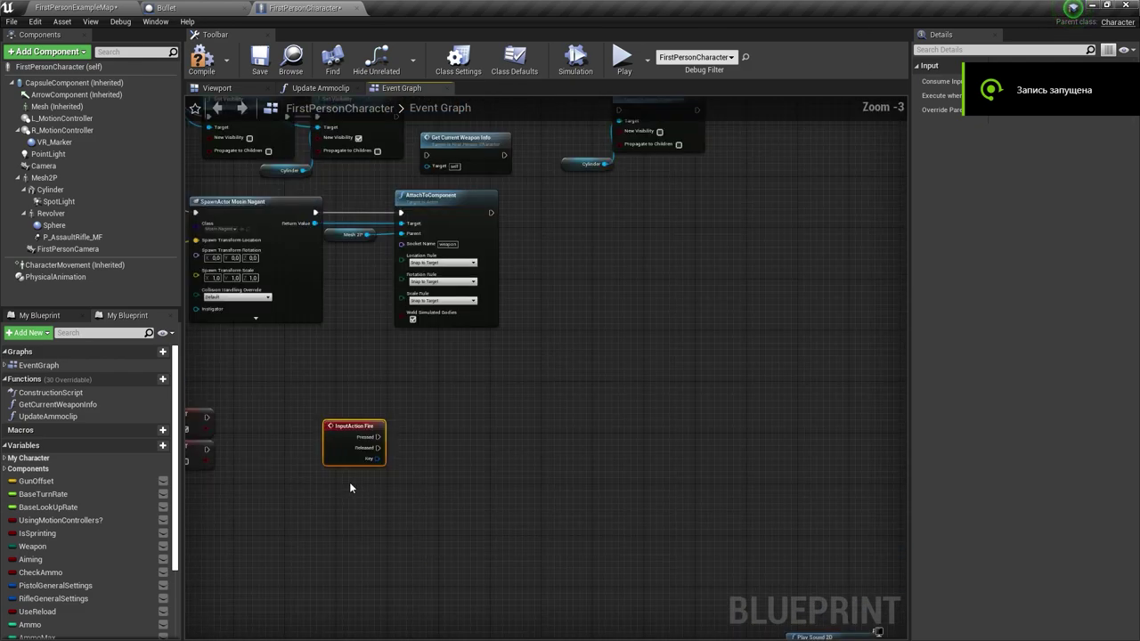
scroll(349, 482, "up", 3)
right_click(634, 440)
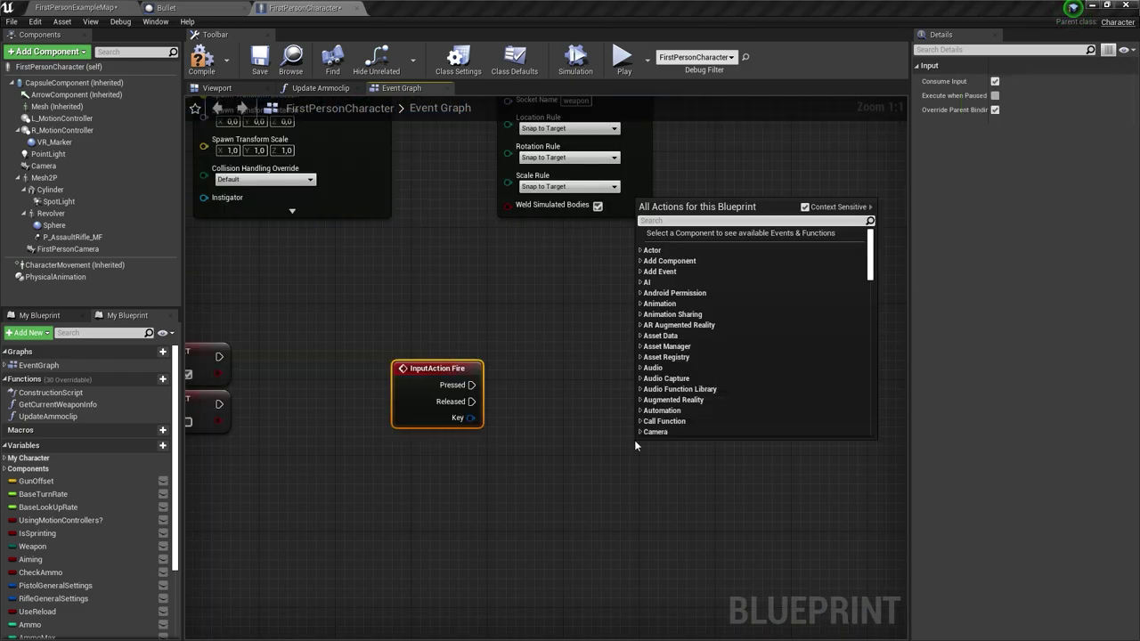
right_click_drag(420, 453, 389, 391)
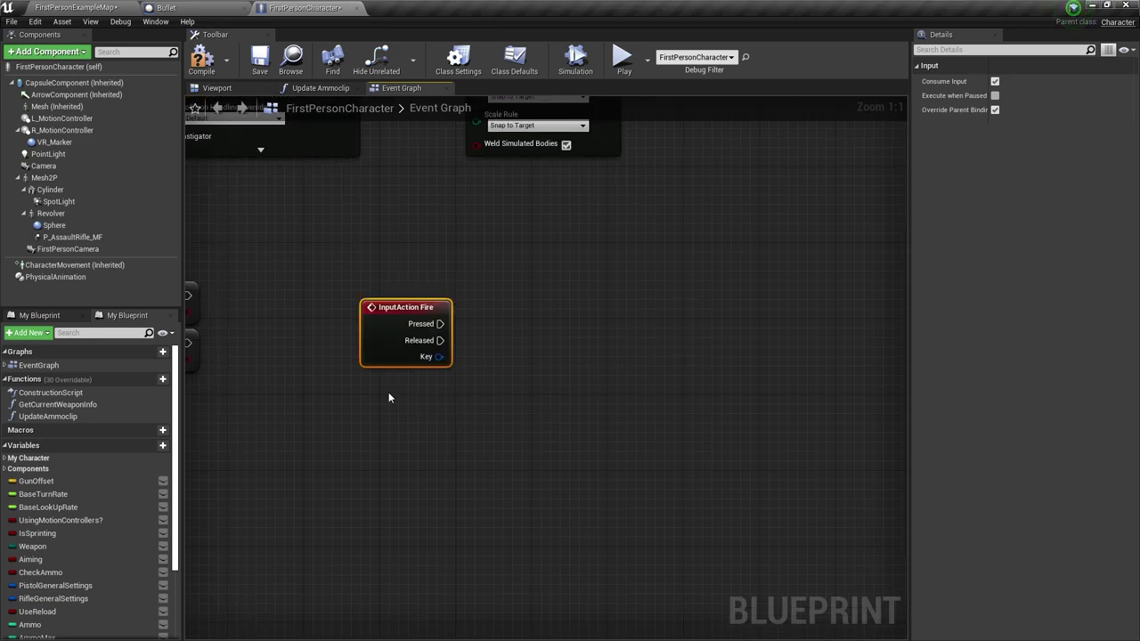
right_click_drag(545, 343, 526, 386)
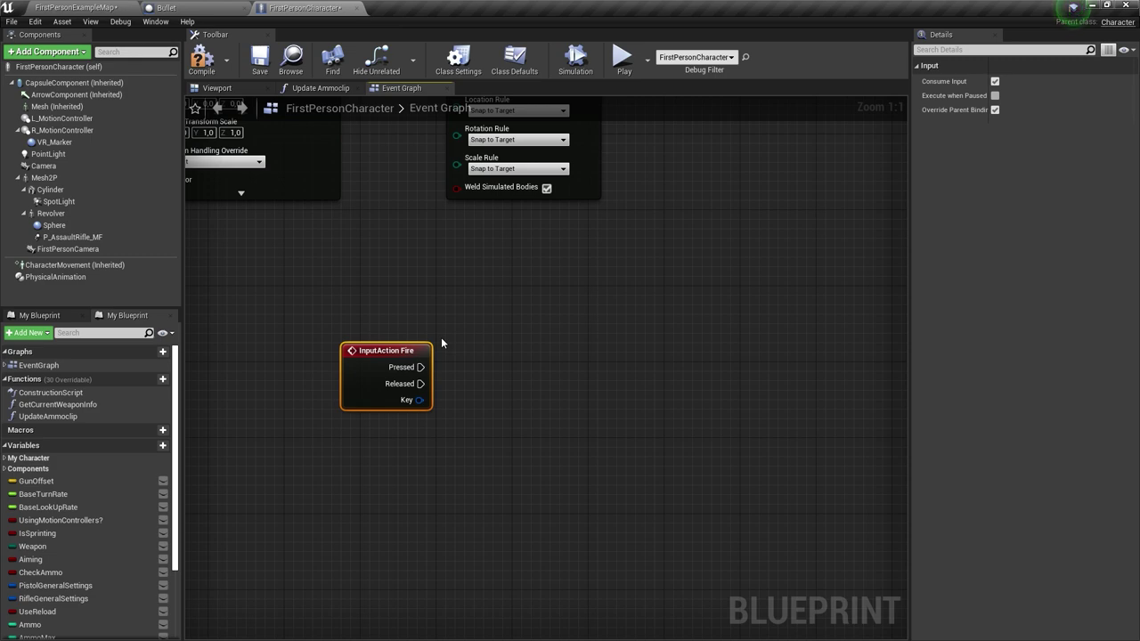
right_click_drag(440, 336, 382, 309)
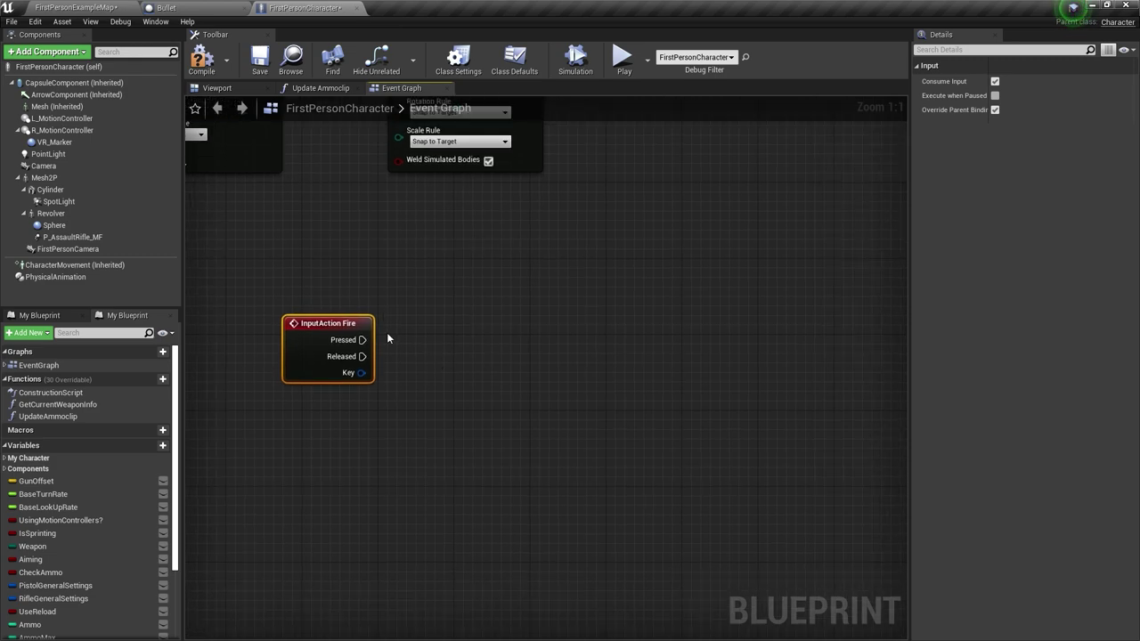
left_click_drag(362, 339, 522, 331)
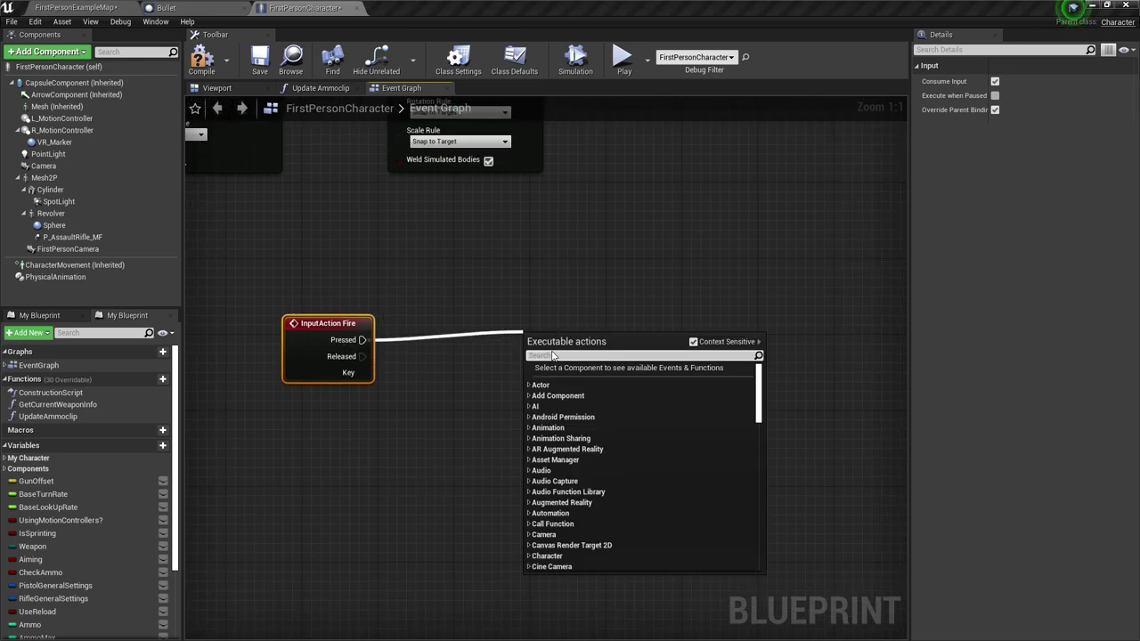
type("spawn ac")
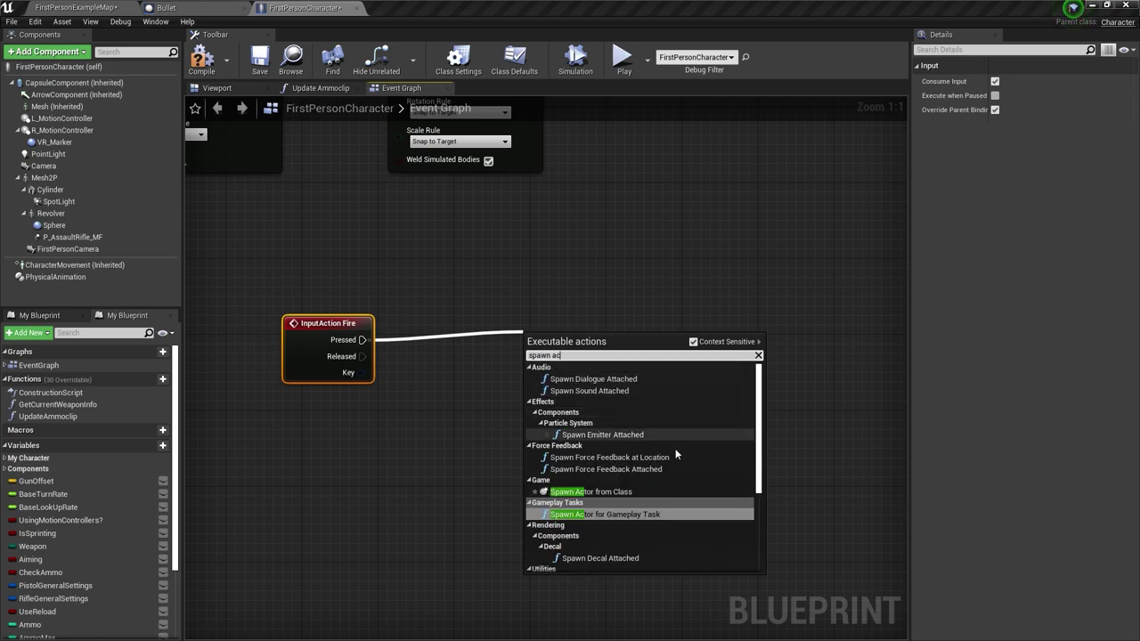
left_click(624, 493)
- Set the SpawnActor node's class to Bullet
right_click_drag(713, 568, 582, 549)
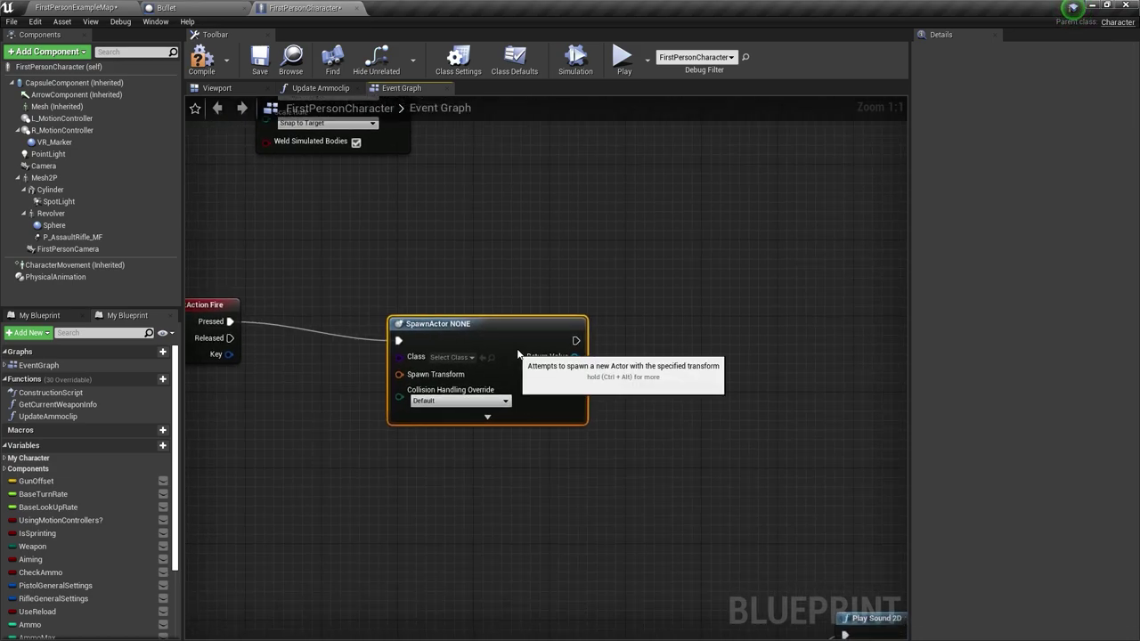
left_click_drag(428, 318, 555, 300)
left_click(583, 338)
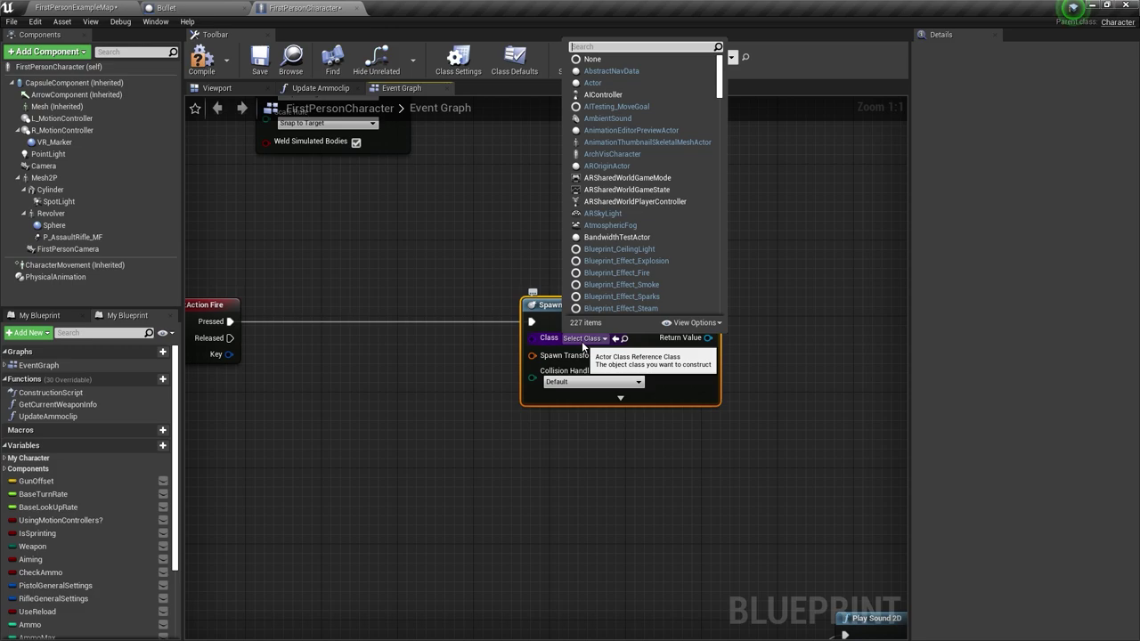
type("bull")
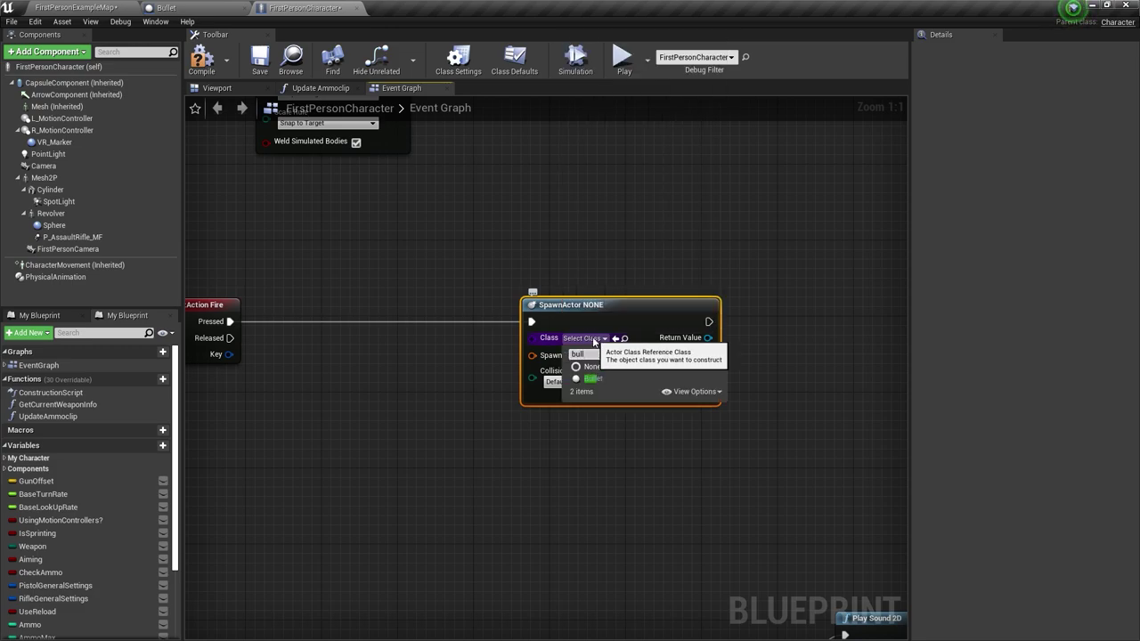
left_click(588, 379)
right_click_drag(519, 323, 545, 256)
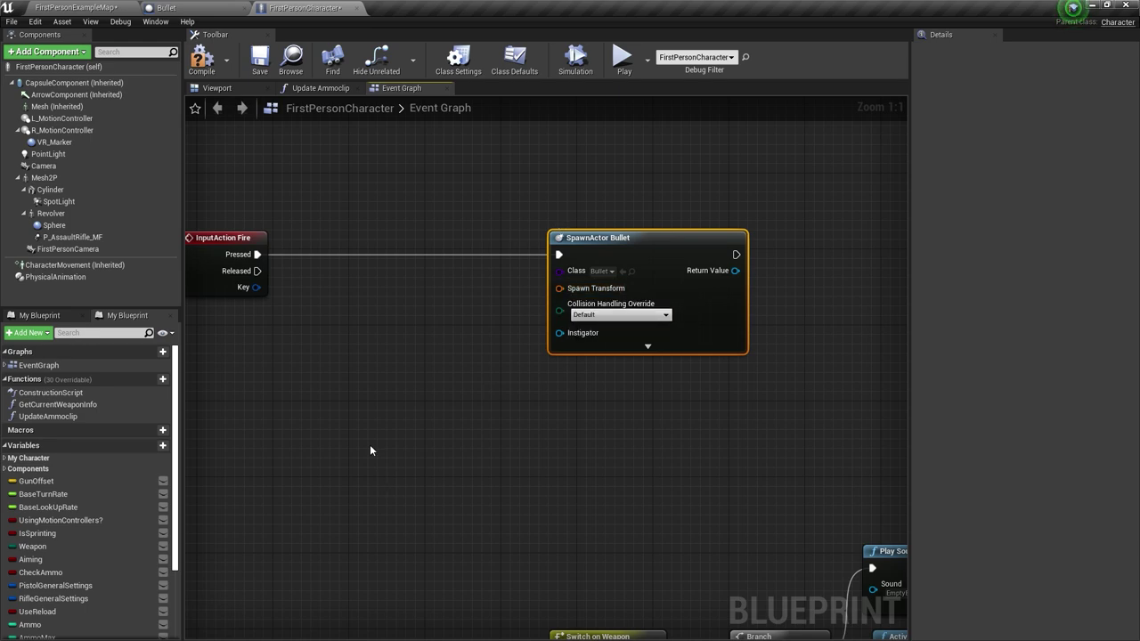
scroll(369, 451, "down", 3)
- Rename the promoted rifle variable to Nagant and run SET Nagant right after the spawn
right_click_drag(480, 479, 791, 598)
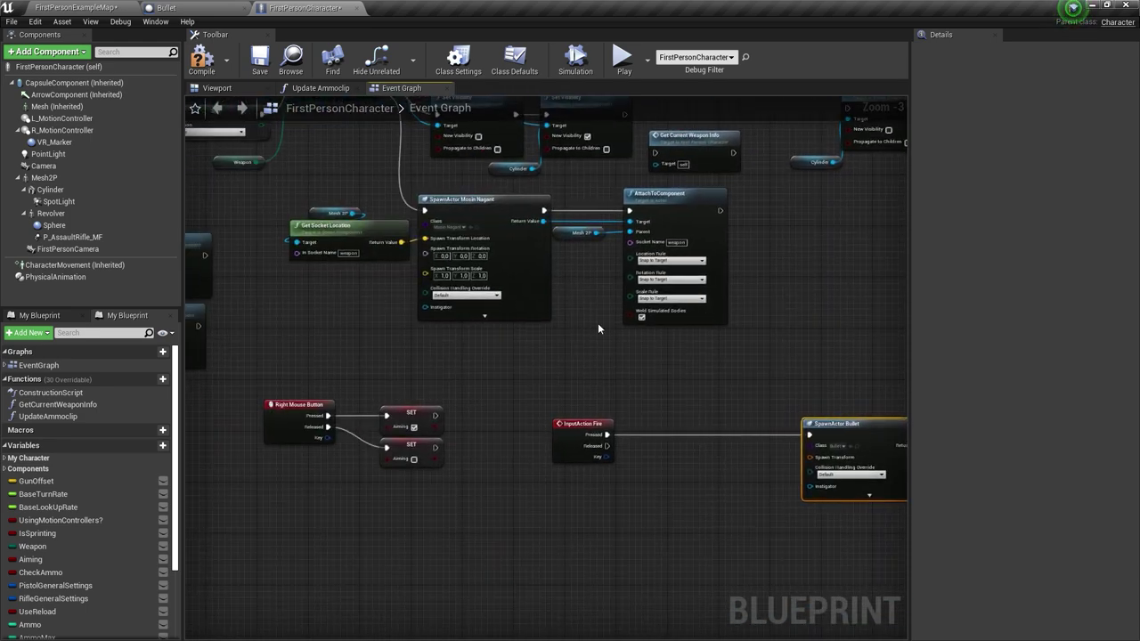
right_click_drag(578, 254, 485, 290)
left_click_drag(485, 268, 555, 372)
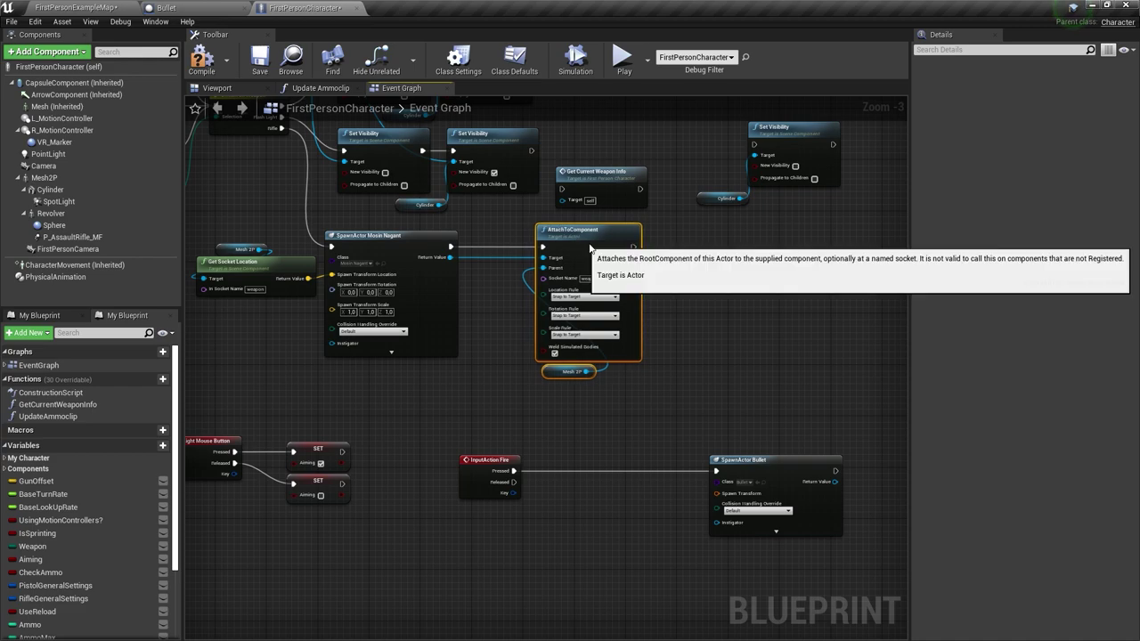
left_click_drag(592, 248, 692, 248)
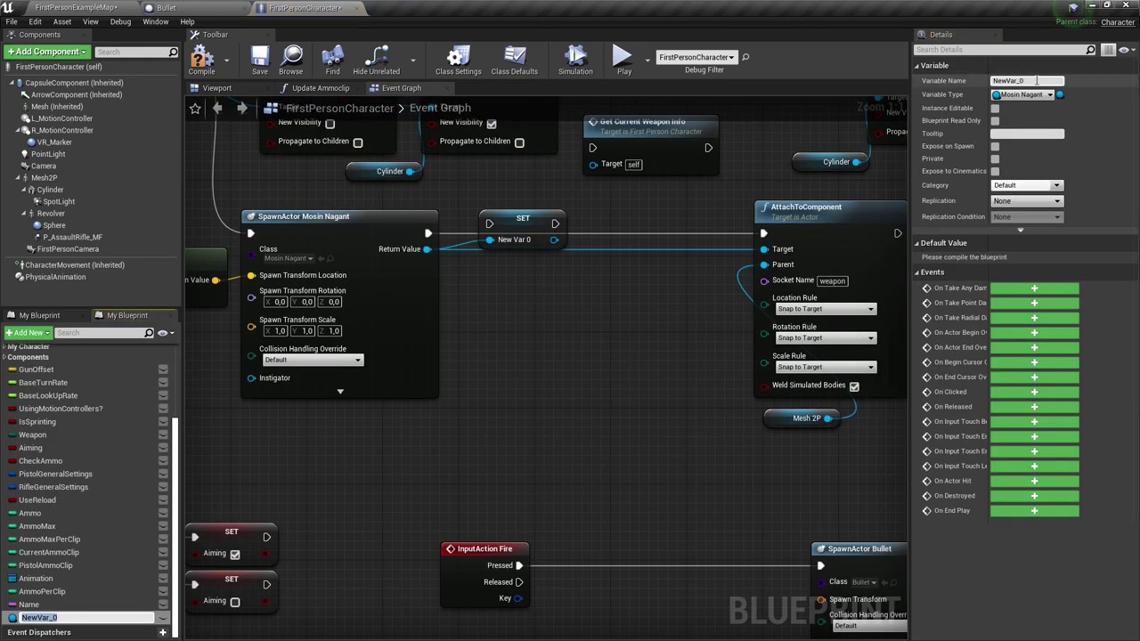
left_click(1036, 81)
type("Nagant")
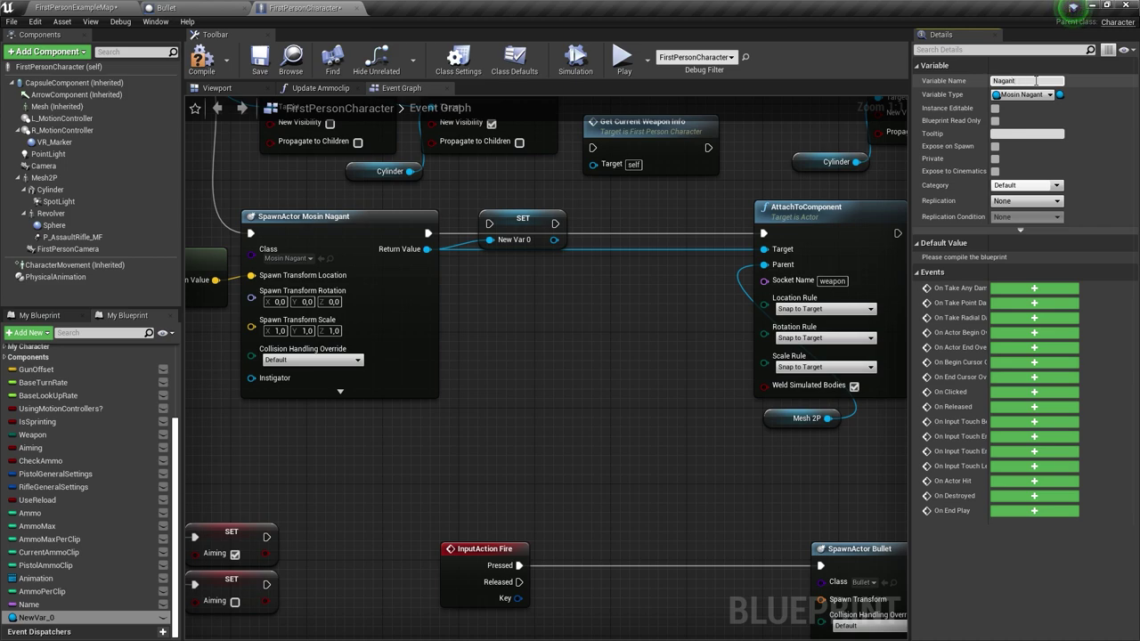
key("Return")
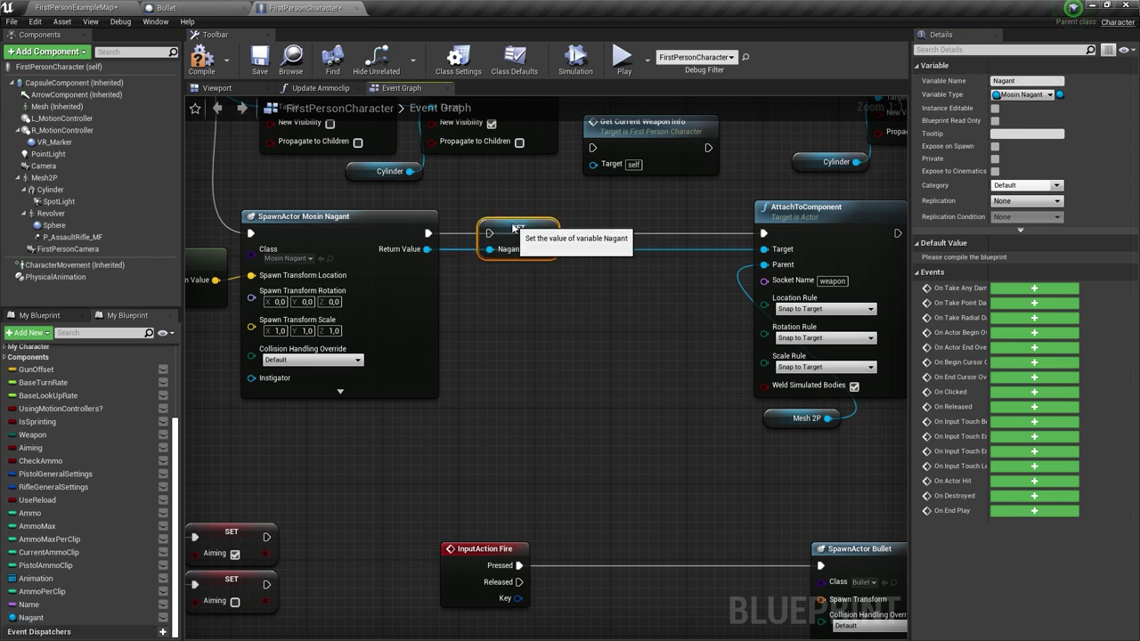
left_click_drag(517, 219, 507, 228)
left_click_drag(428, 233, 764, 235)
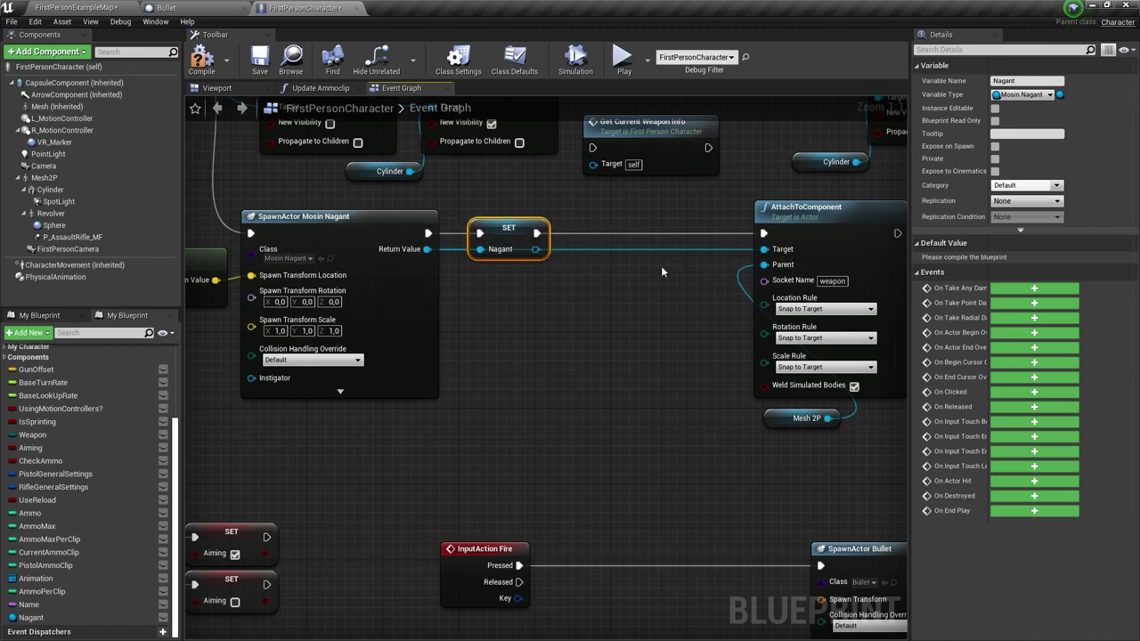
- Place a Nagant getter beside the Fire event and search its actions for 'is va'
mouse_move(561, 379)
right_mouse_down()
mouse_move(531, 243)
mouse_move(543, 358)
right_mouse_up()
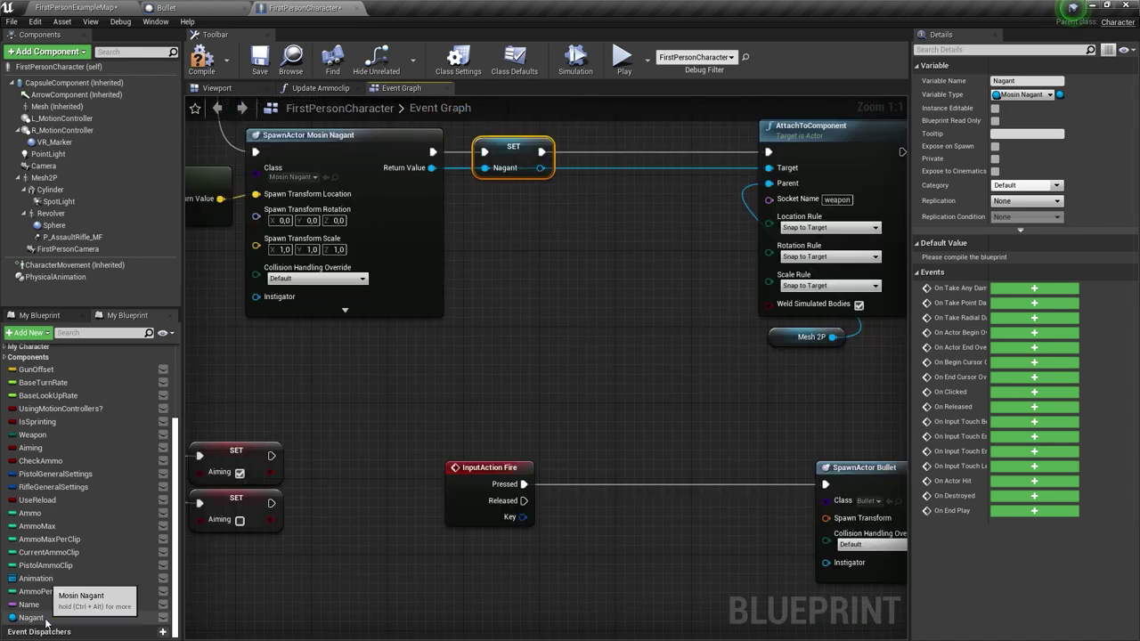
left_click_drag(30, 617, 499, 547, "ctrl")
right_click_drag(498, 547, 413, 476)
left_click_drag(441, 475, 508, 472)
type("is va")
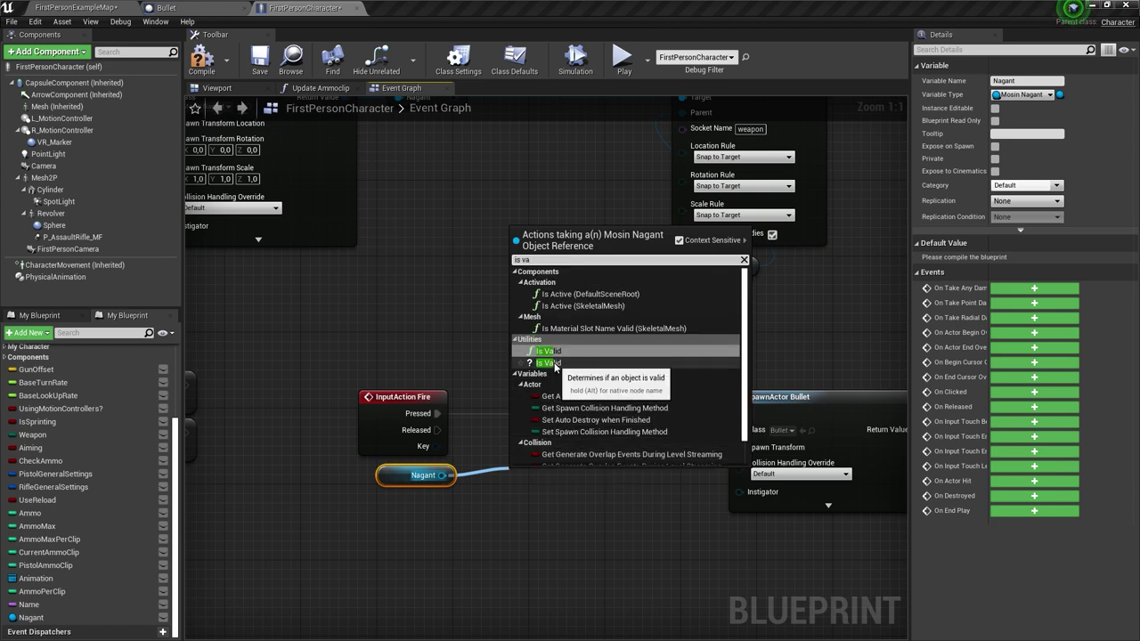
- Add an Is Valid check on Nagant driven by Fire's Pressed output
left_click(550, 362)
left_click_drag(443, 415, 492, 413)
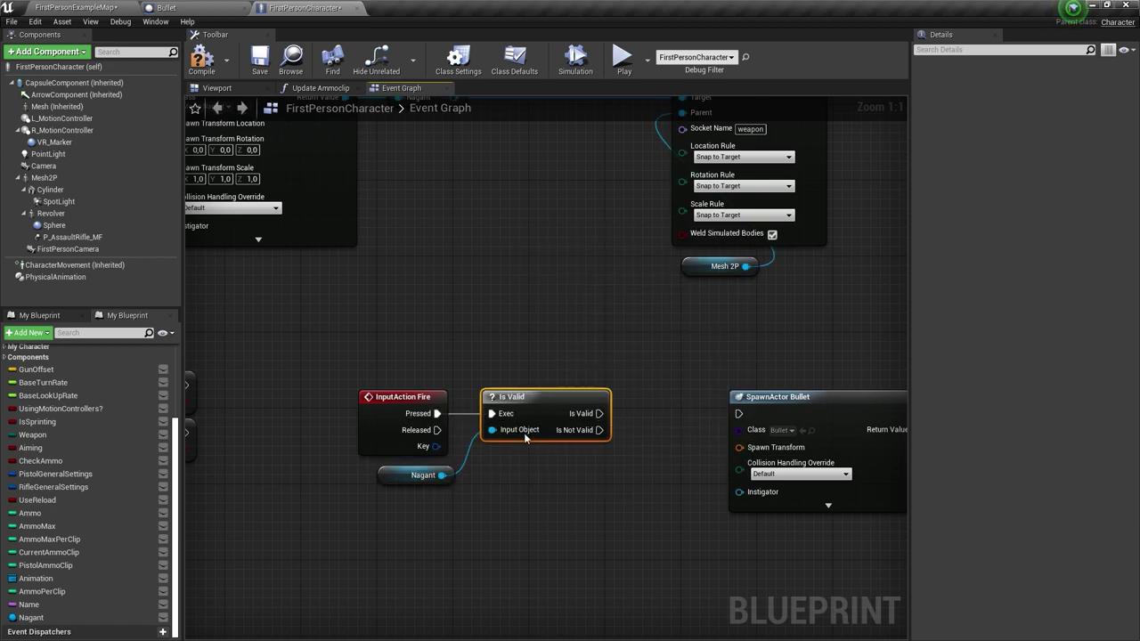
right_click_drag(657, 525, 552, 501)
right_click(552, 501)
left_click(551, 506)
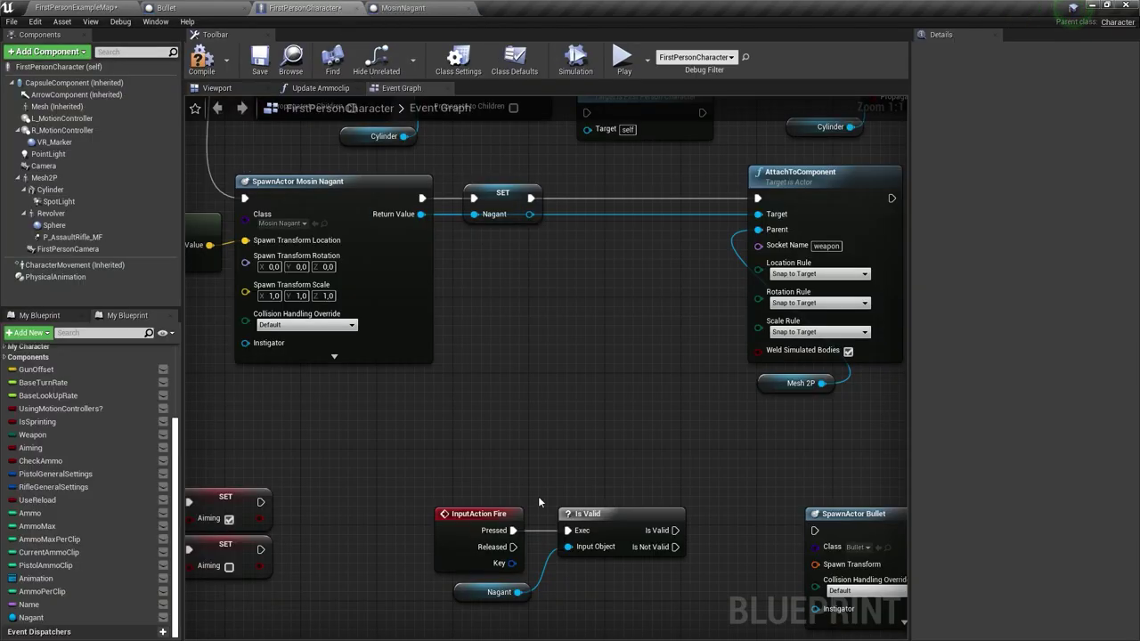
right_click_drag(468, 426, 395, 265)
- Add a Get Skeletal Mesh node from Nagant and place it beside the variable
left_click_drag(443, 432, 481, 508)
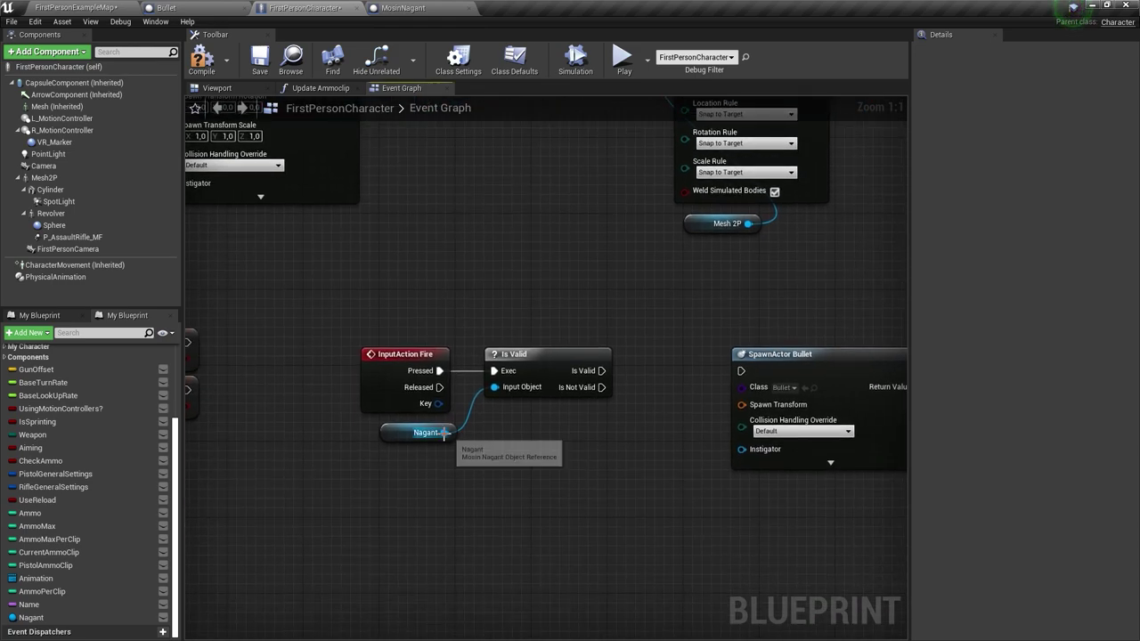
type("skeletal mes")
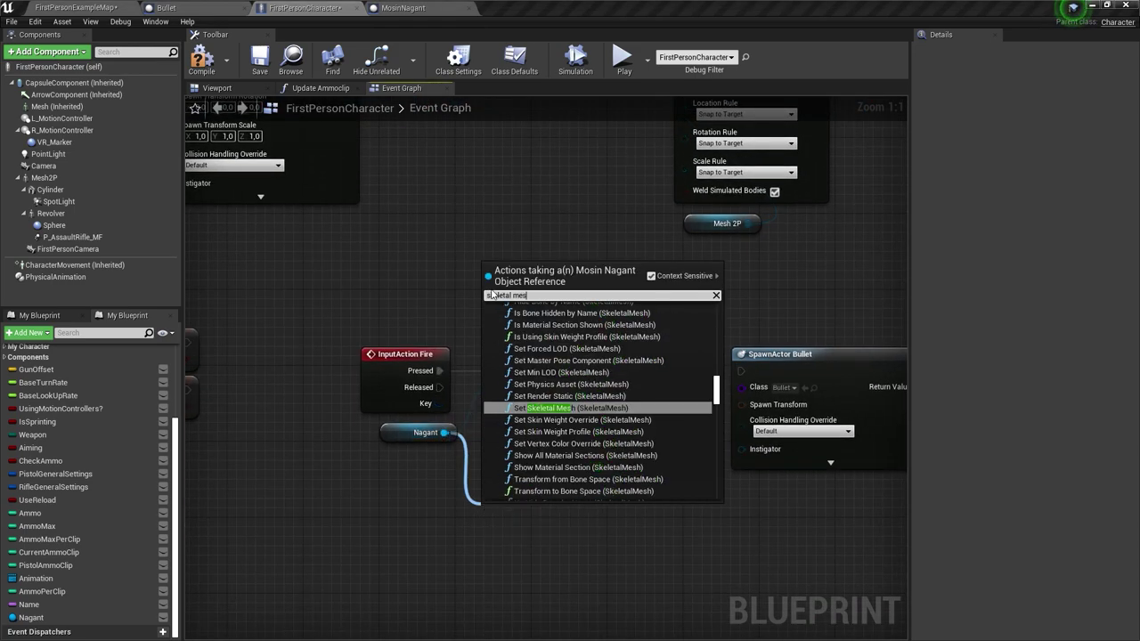
key("Home")
type("get")
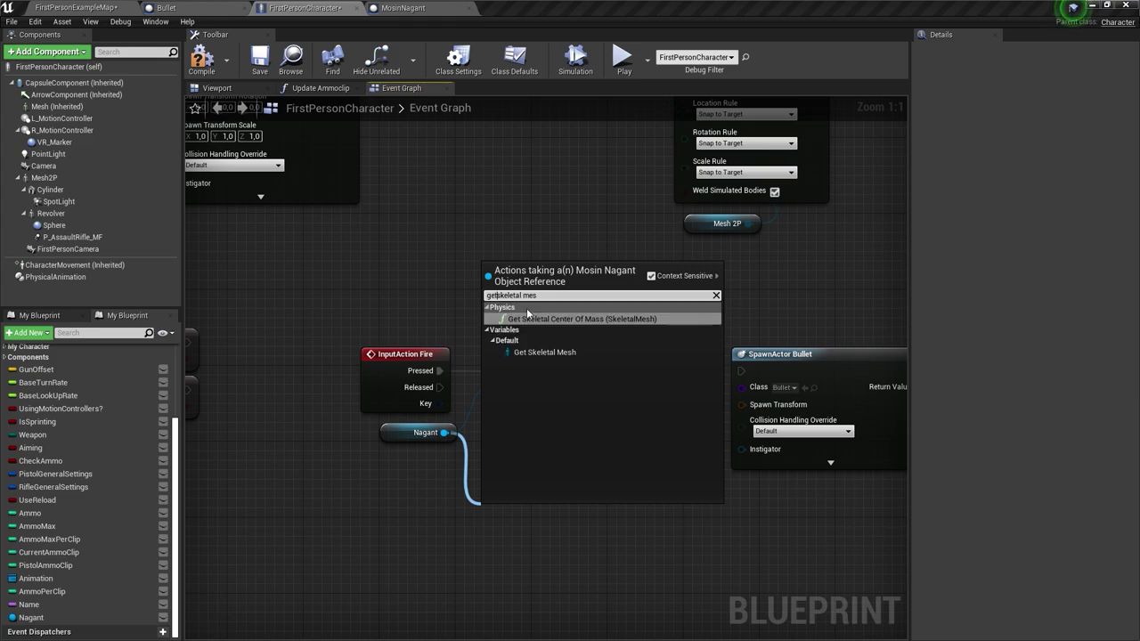
scroll(534, 401, "down", 5)
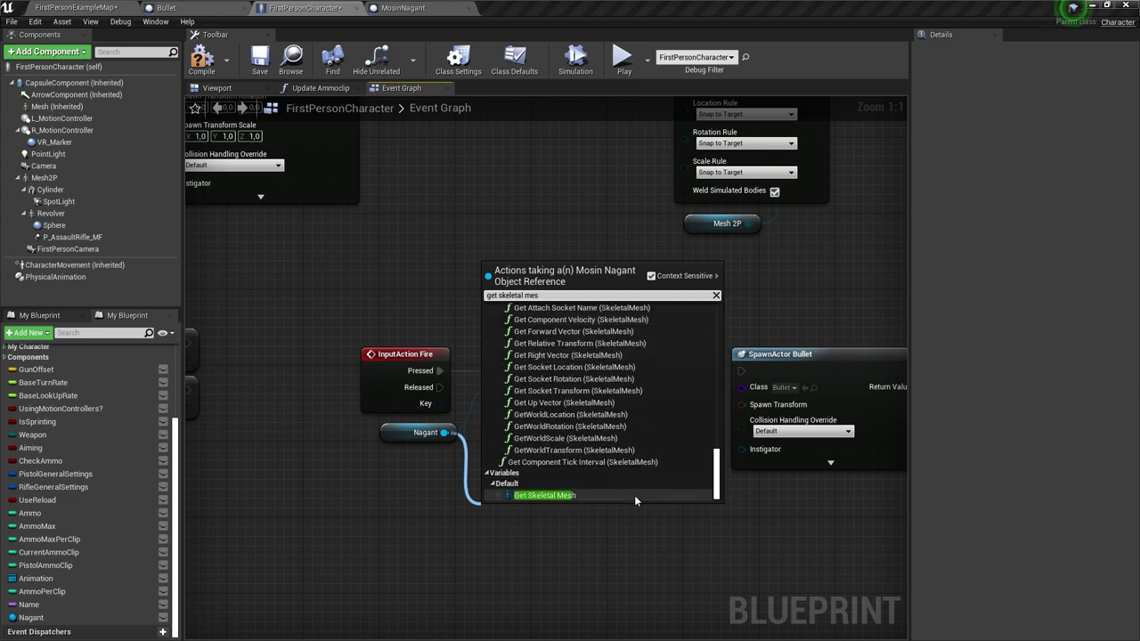
left_click(552, 496)
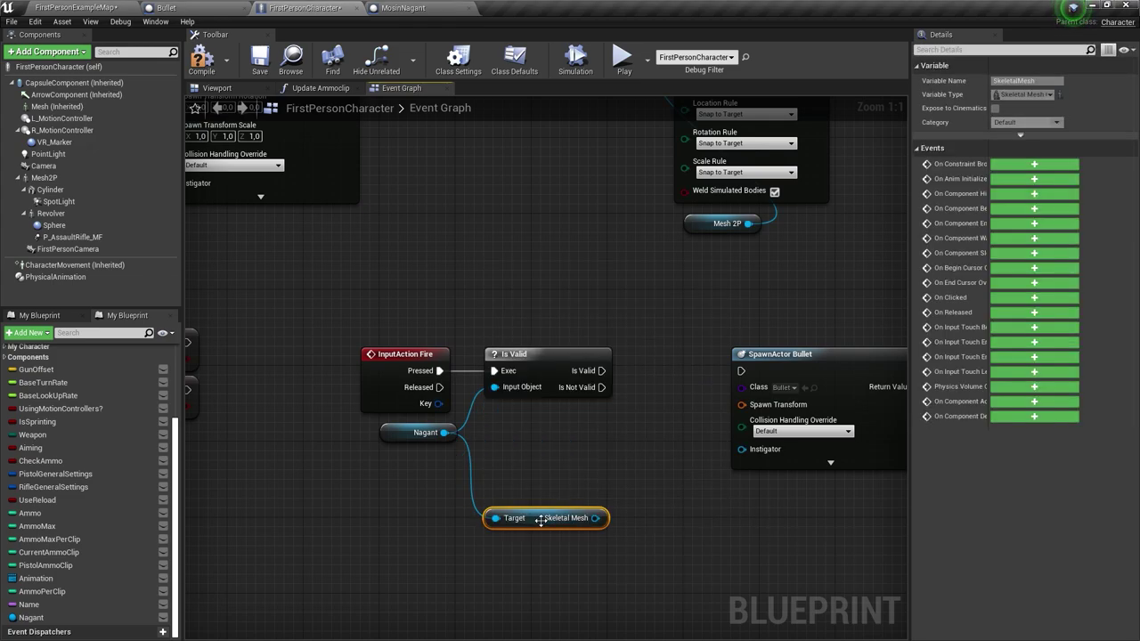
left_click_drag(540, 521, 420, 451)
- Rename the MosinNagant's SkeletalMesh component to Nagant
left_click(416, 8)
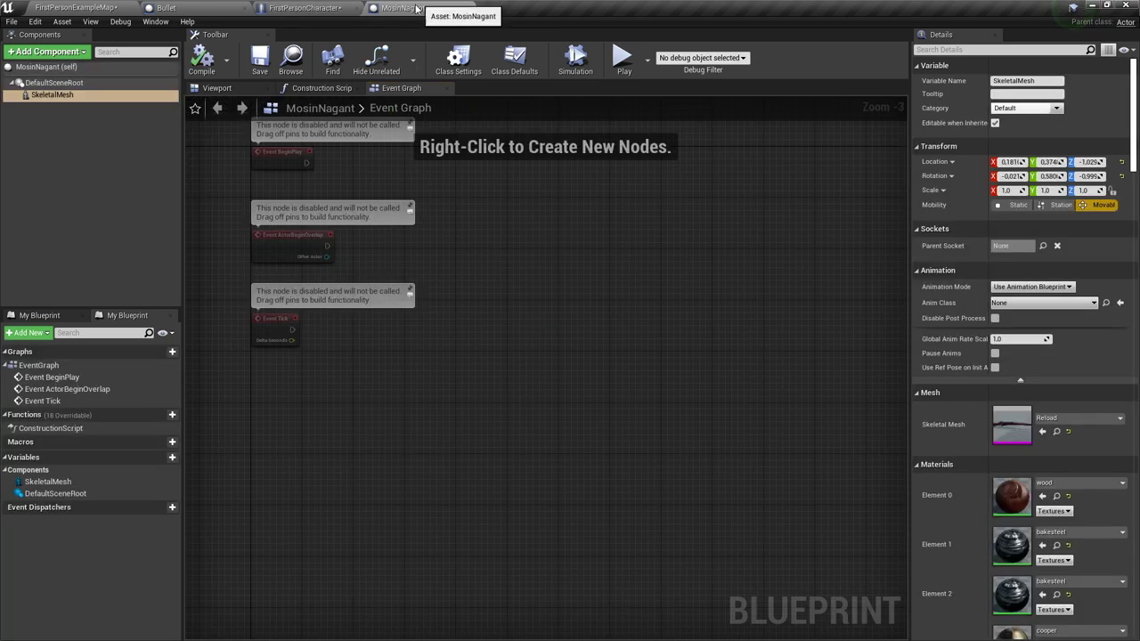
double_click(55, 94)
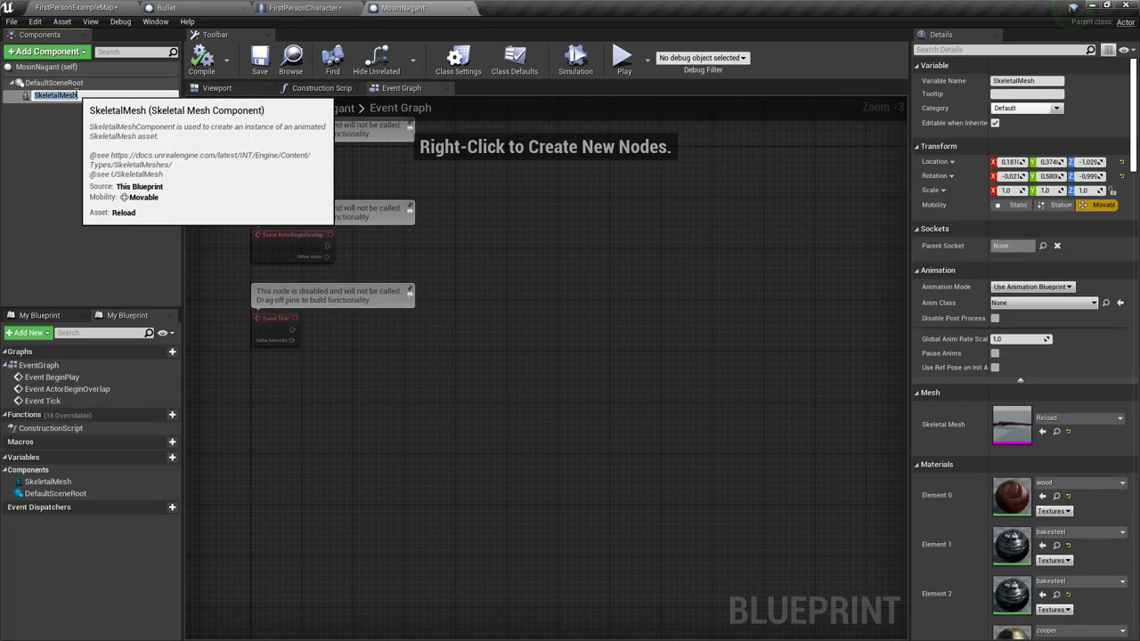
type("B")
key("Return")
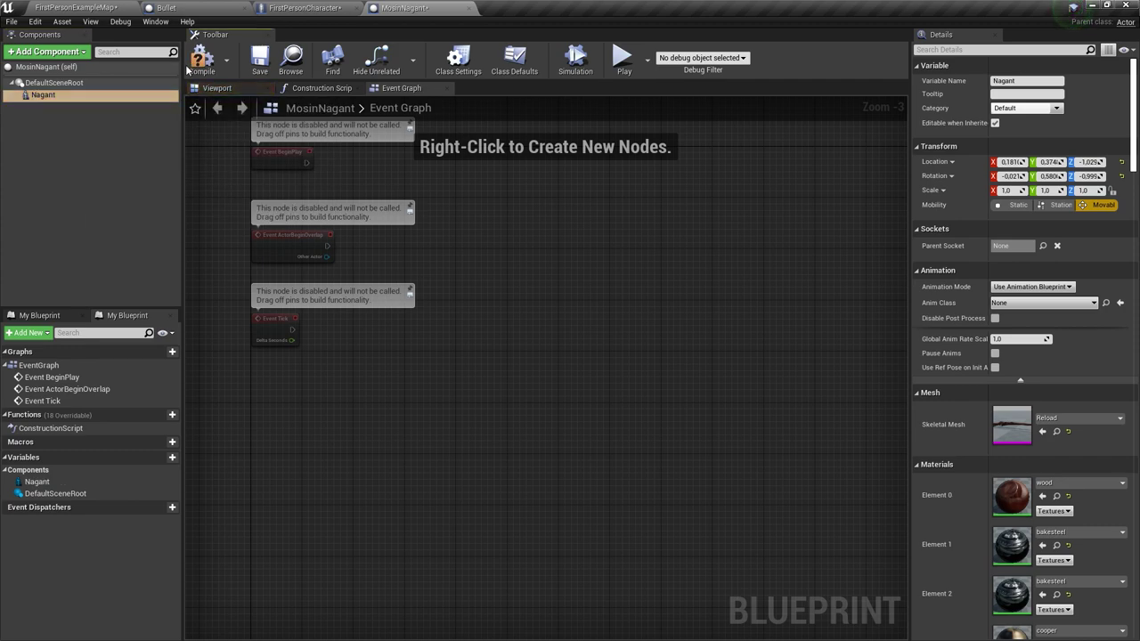
- Open the Reload mesh to confirm its Muzzle socket is present
left_click(301, 8)
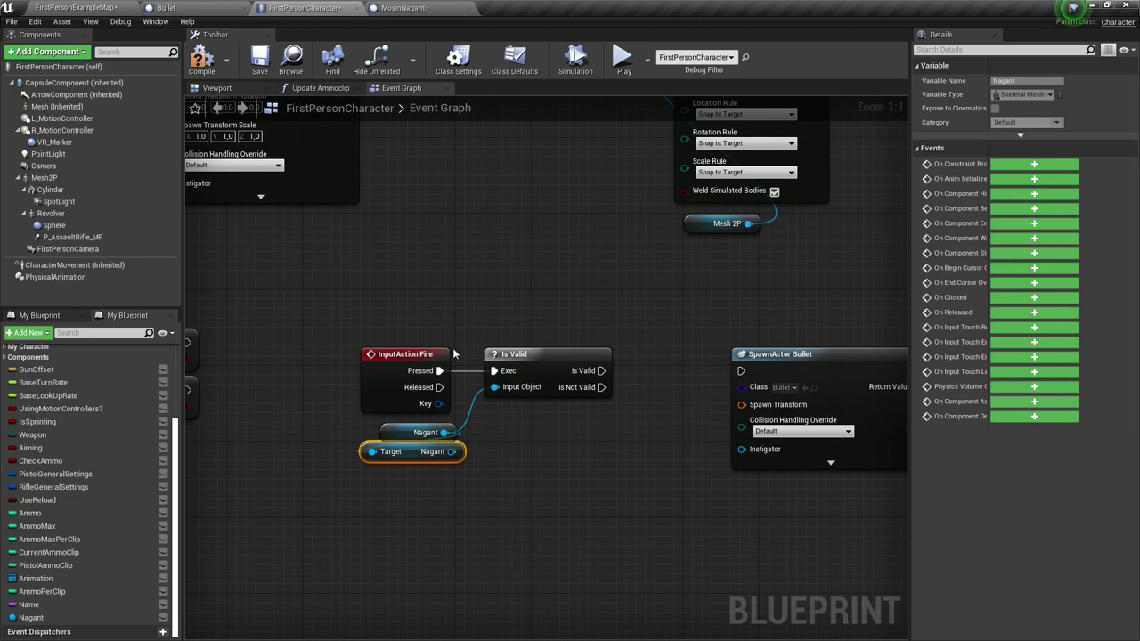
left_click(410, 8)
left_click(159, 8)
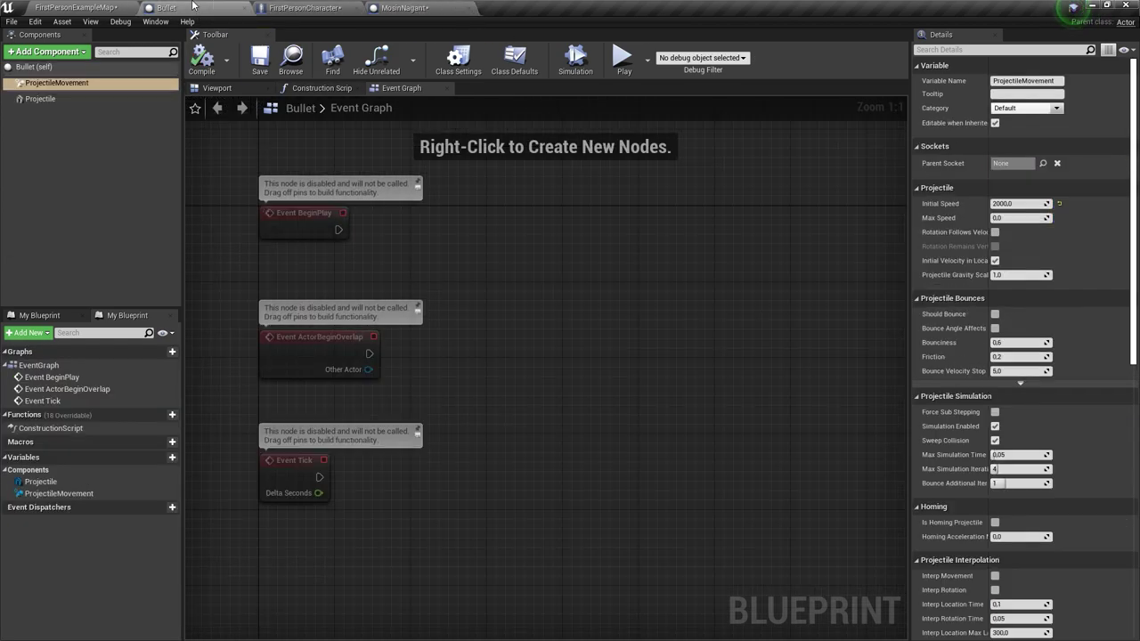
left_click(392, 8)
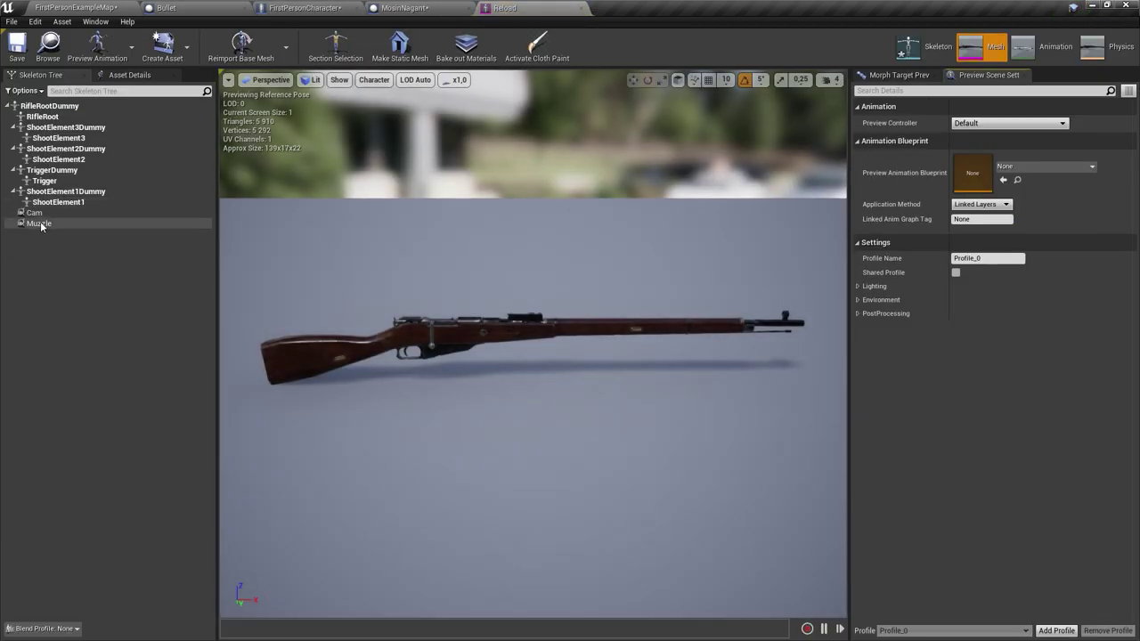
left_click(38, 224)
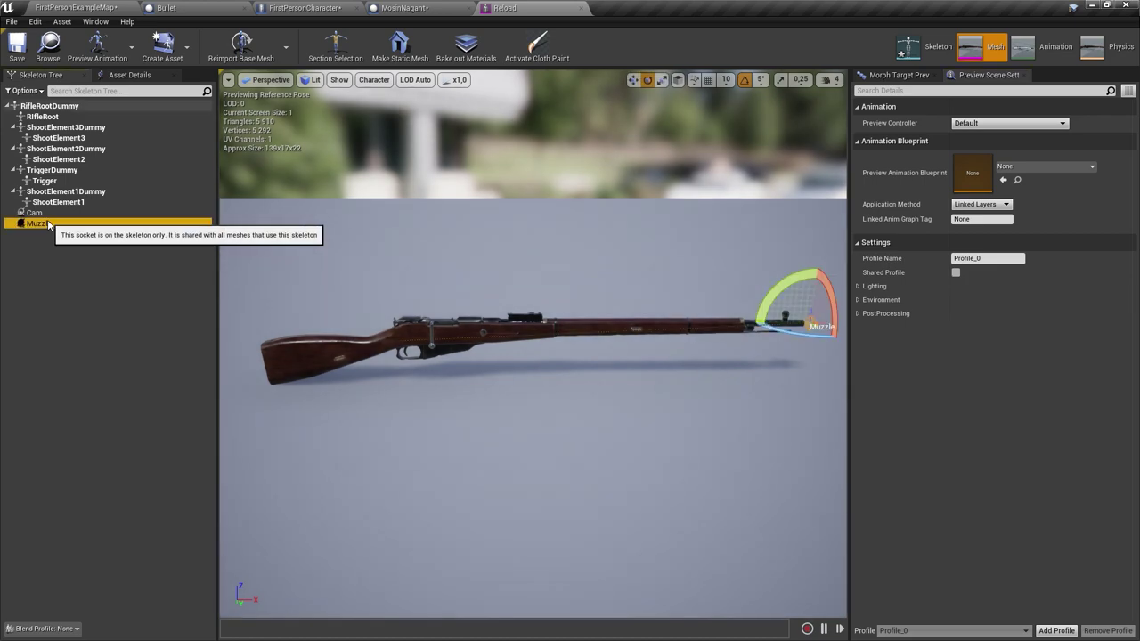
- Add a Get Socket Location node for the Nagant mesh with socket name Muzzle
left_click(303, 8)
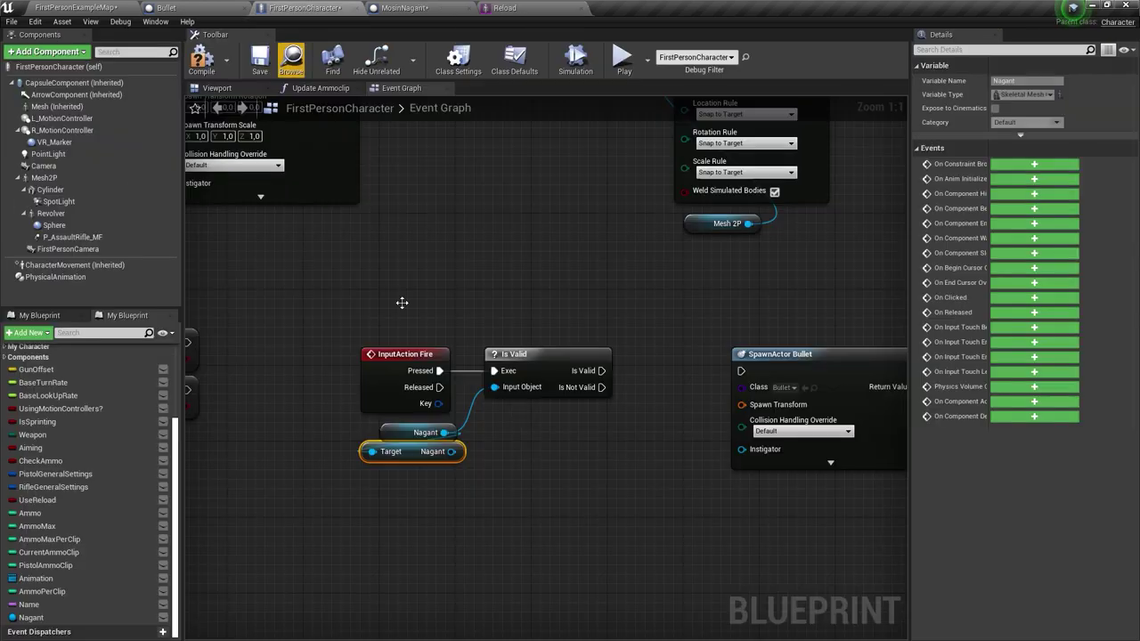
left_click_drag(413, 330, 431, 405)
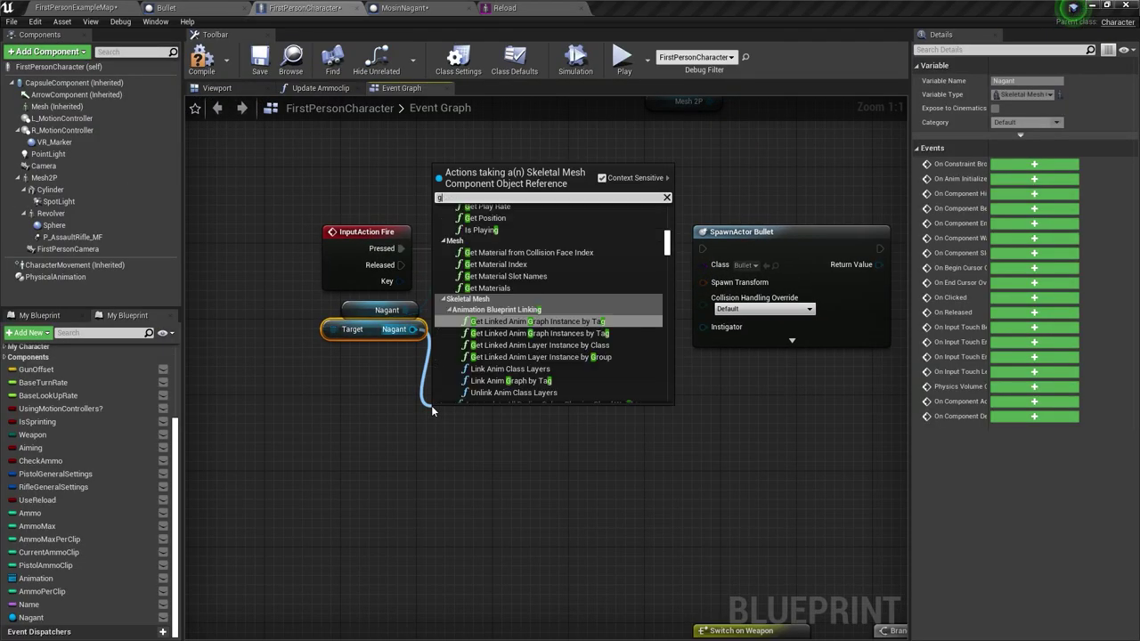
type("ge")
key("BackSpace")
key("BackSpace")
type("is valid")
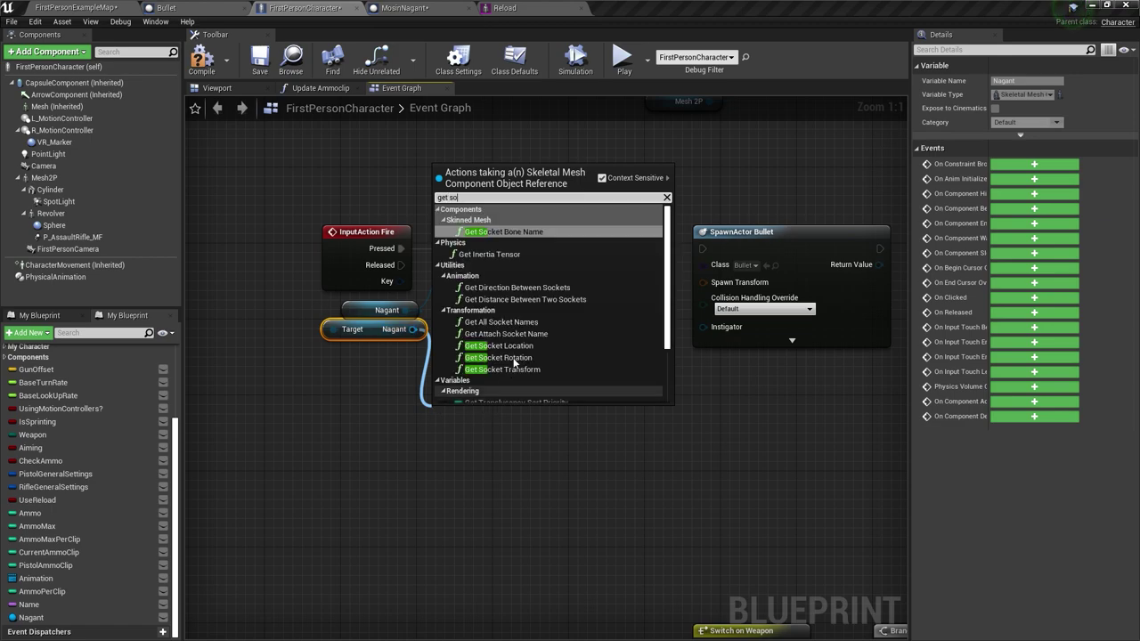
left_click(513, 352)
left_click_drag(508, 452, 381, 388)
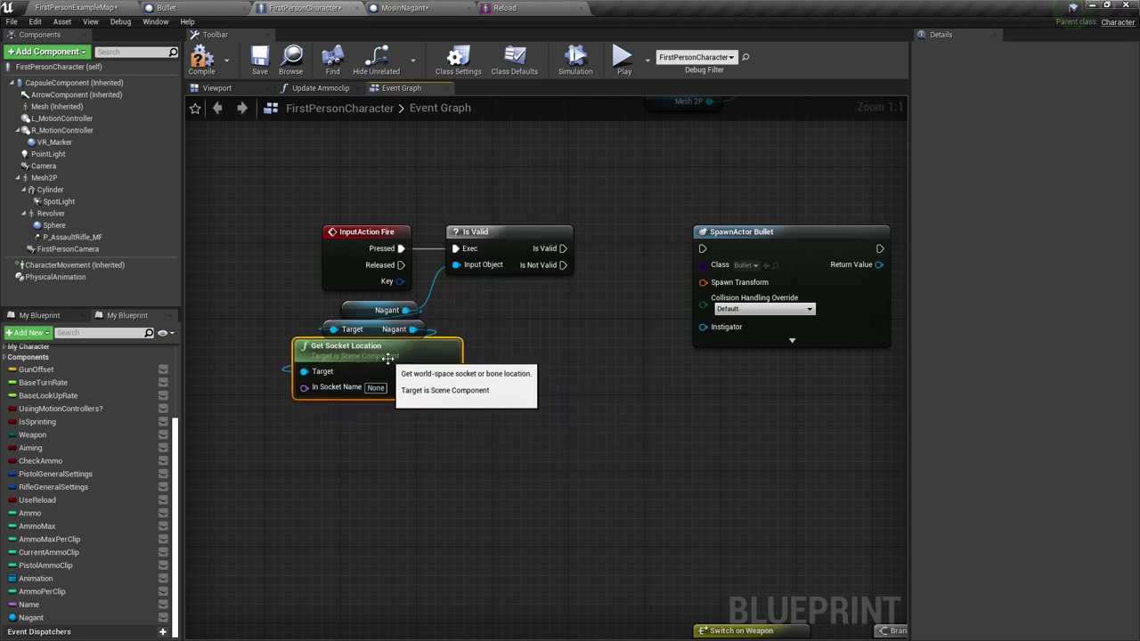
left_click(381, 388)
type("Muzzle")
key("Return")
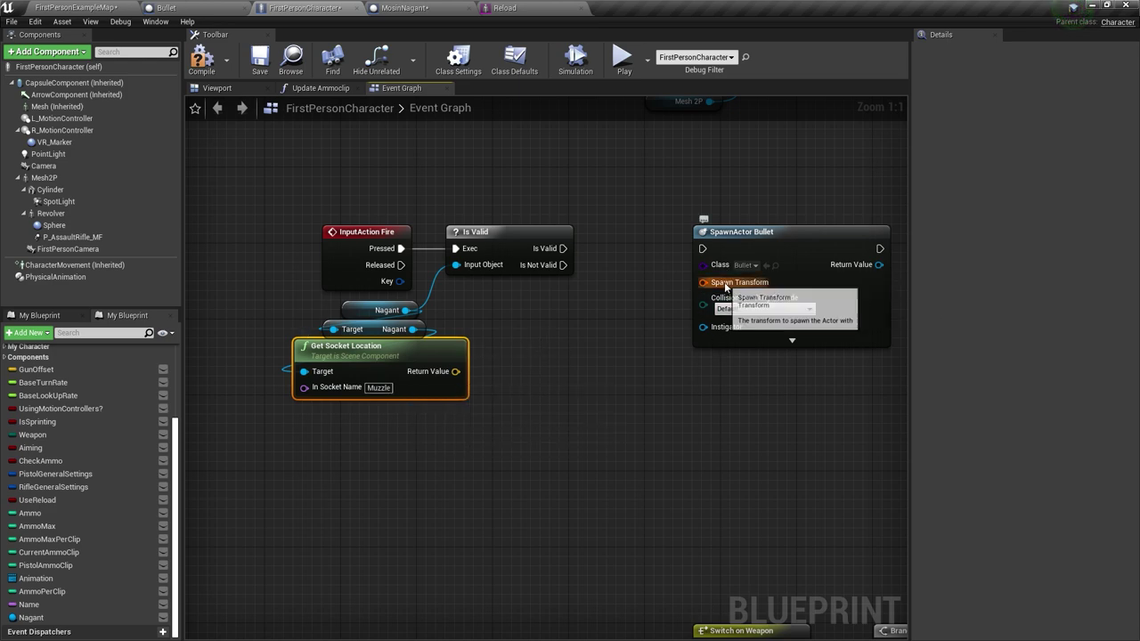
- Feed the Muzzle location into SpawnActor Bullet's spawn location and run it from Is Valid
right_click_drag(750, 285, 647, 274)
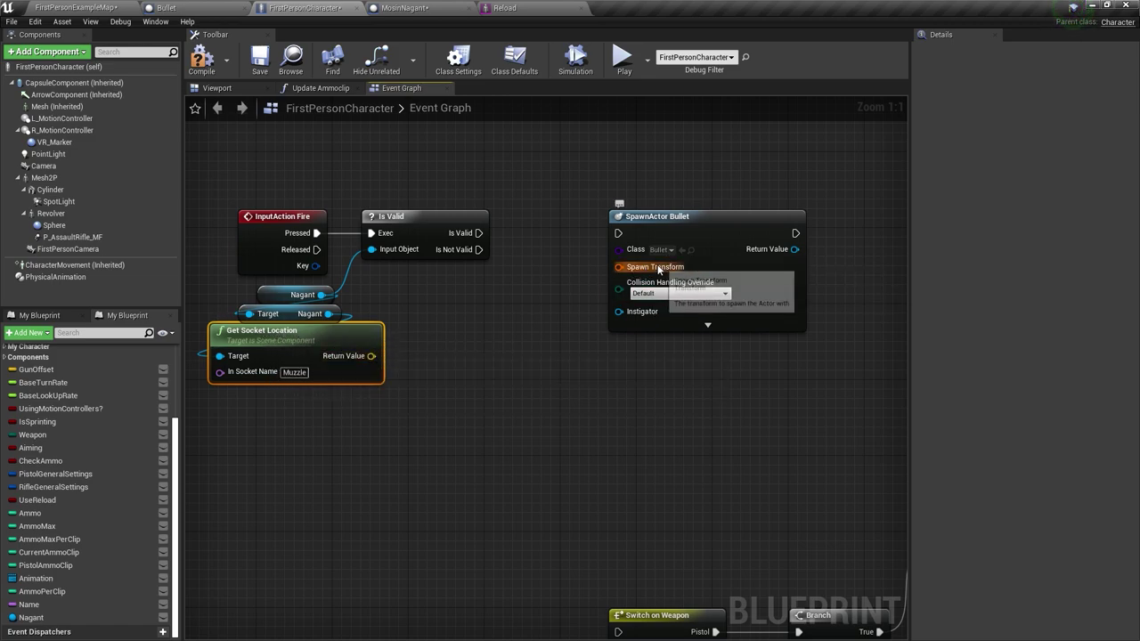
left_click(680, 293)
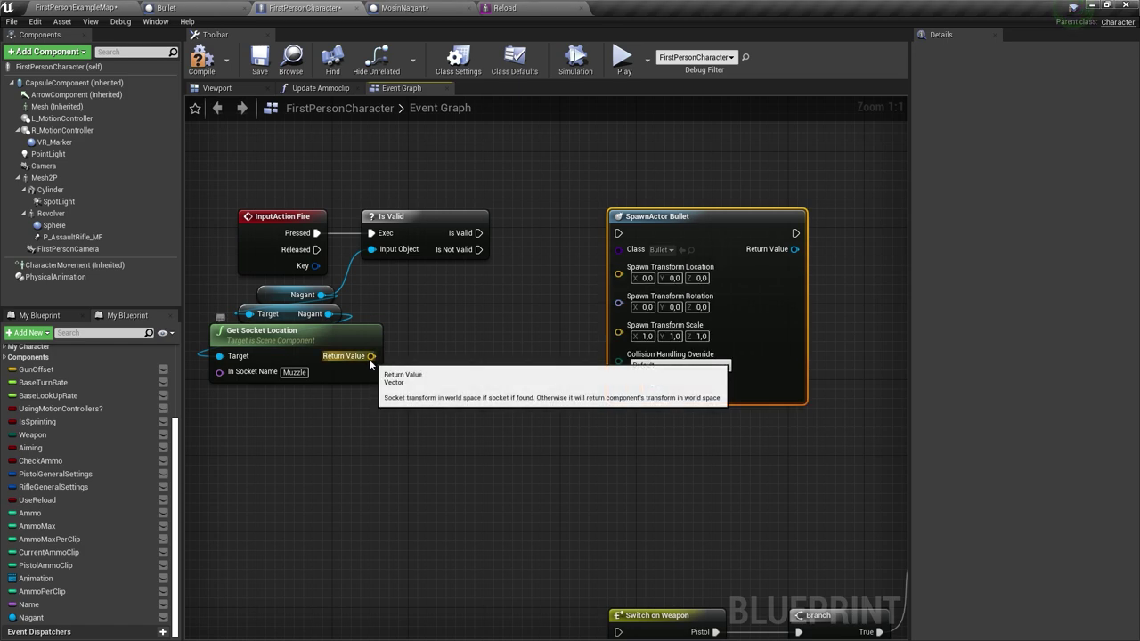
left_click_drag(371, 355, 618, 266)
left_click_drag(479, 232, 618, 233)
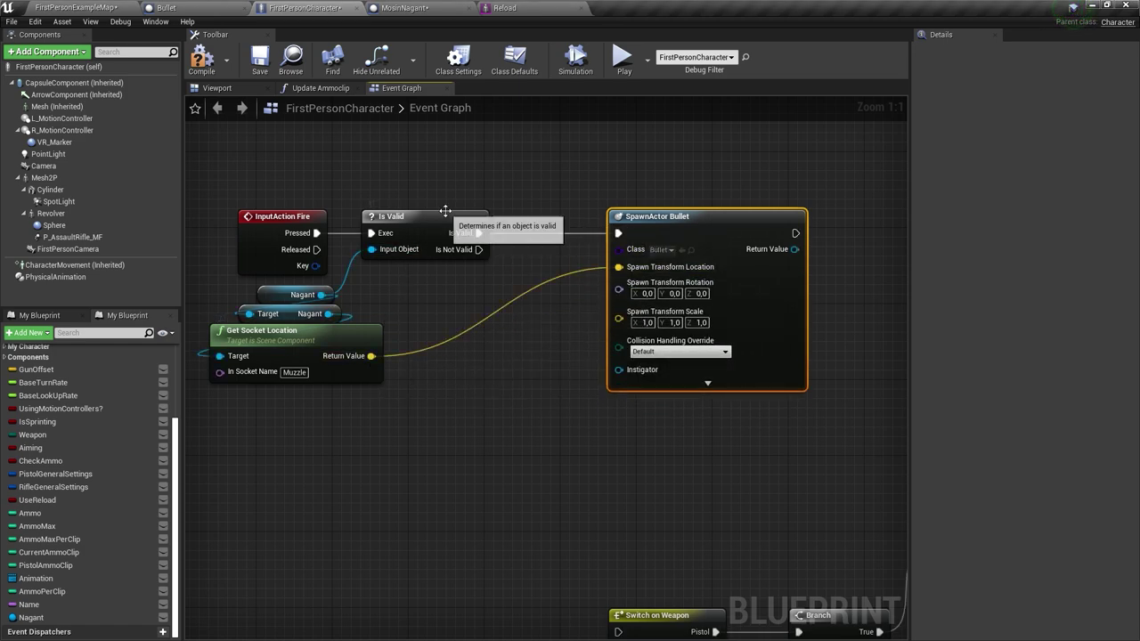
left_click(298, 295)
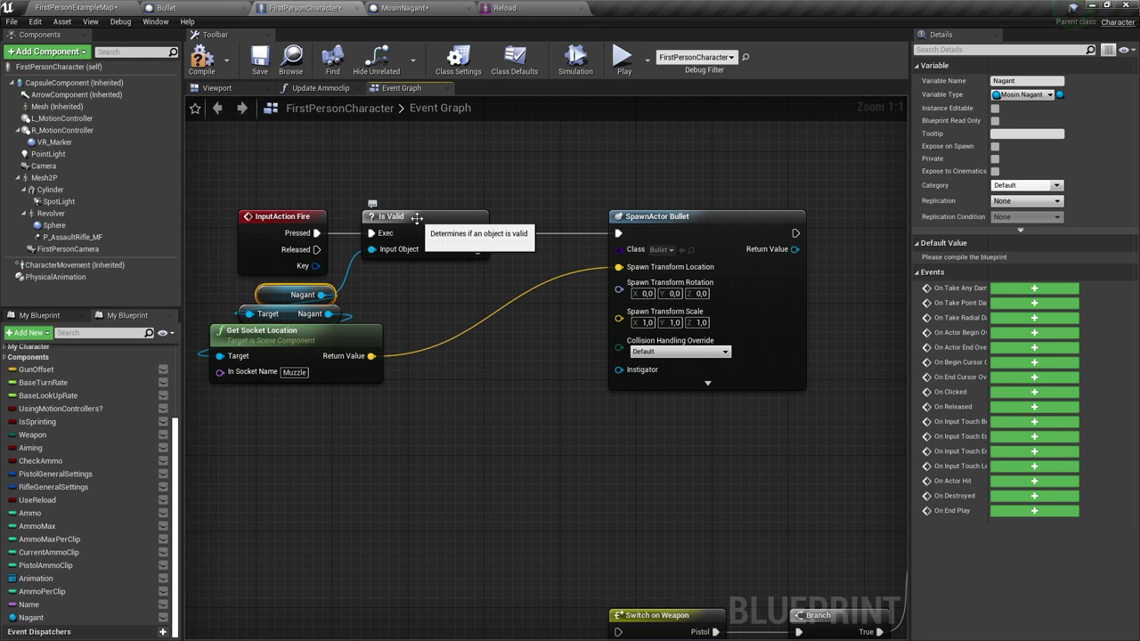
- Add a Get Forward Vector node from Nagant, placed under Get Socket Location
right_click_drag(416, 218, 318, 169)
left_click(589, 180)
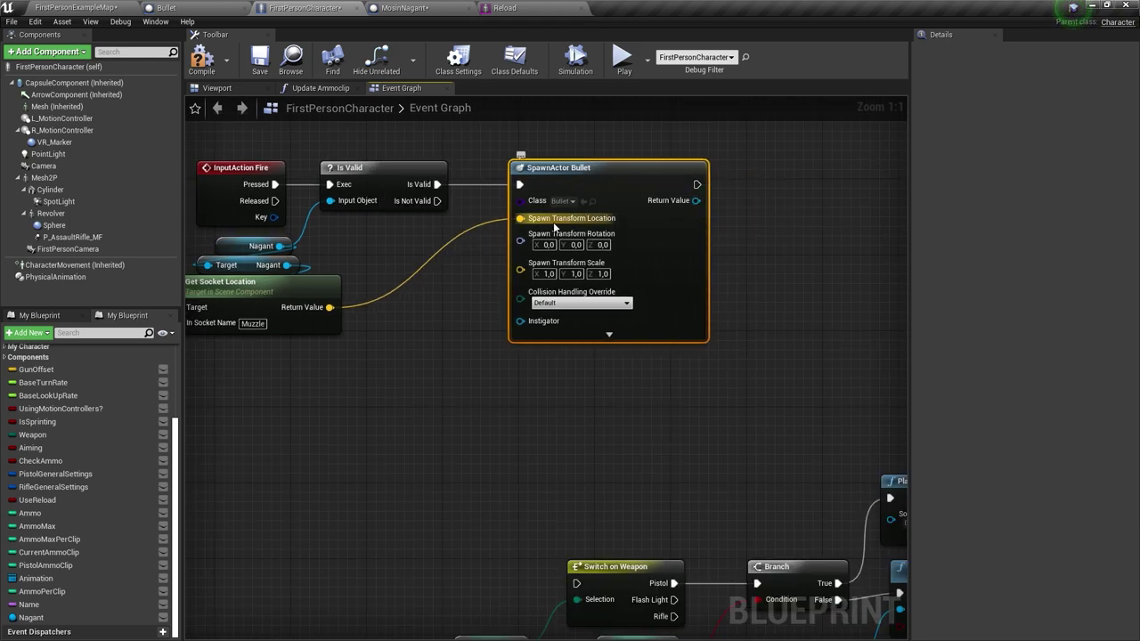
right_click_drag(560, 235, 679, 202)
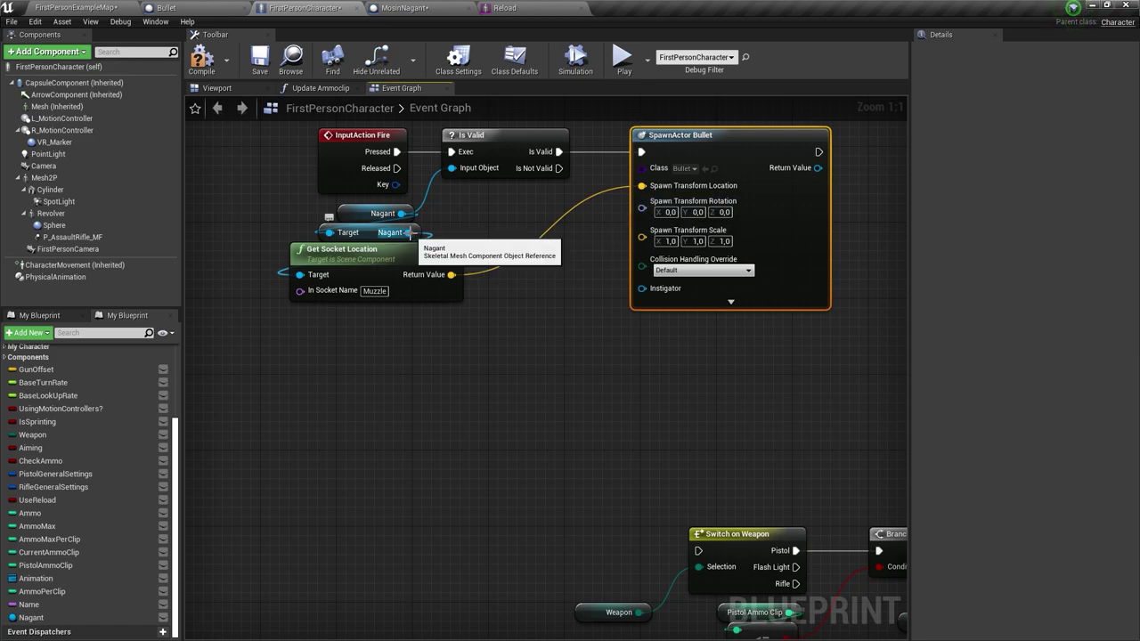
left_click_drag(408, 233, 282, 338)
type("forward")
key("Return")
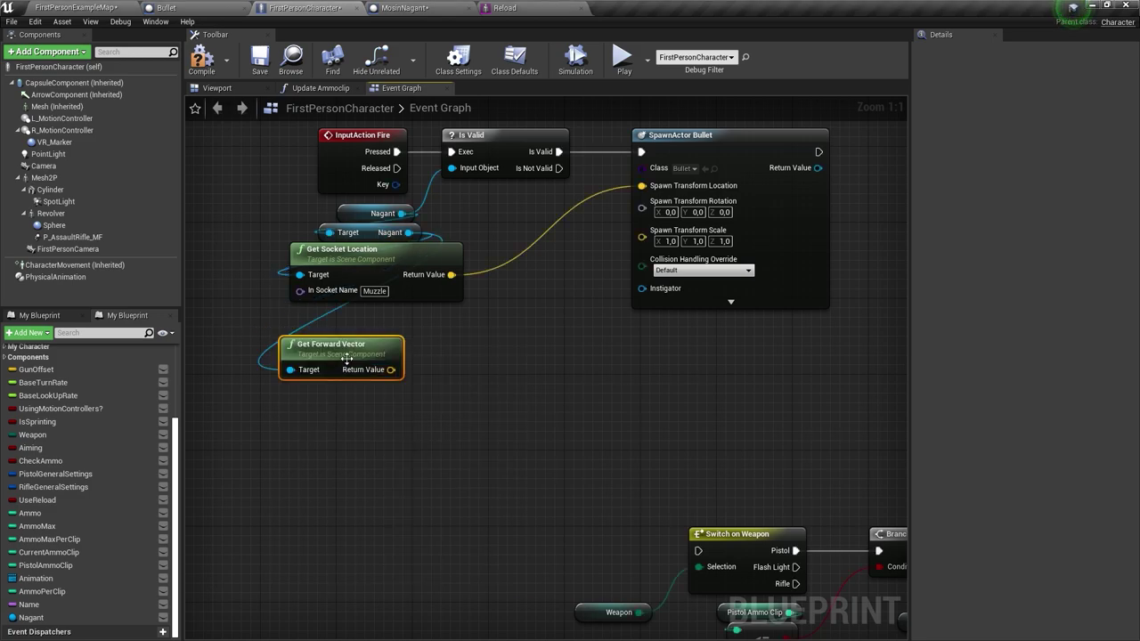
left_click_drag(347, 358, 355, 329)
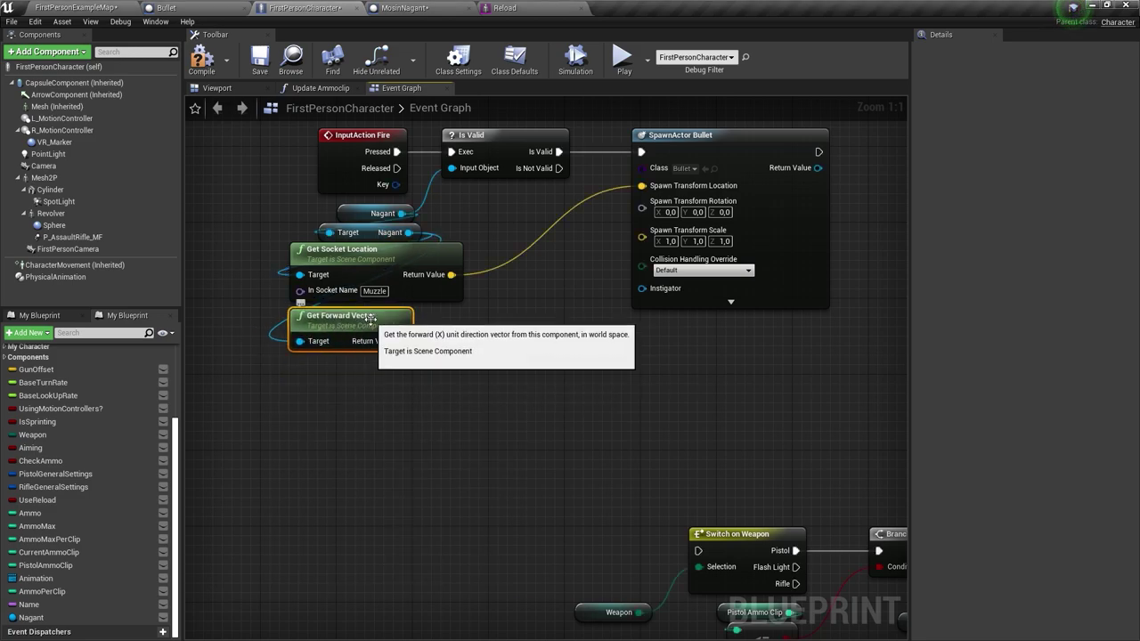
- Feed Nagant's forward vector into the bullet's Spawn Transform Rotation via RotationFromXVector, compile, and play
left_click(403, 7)
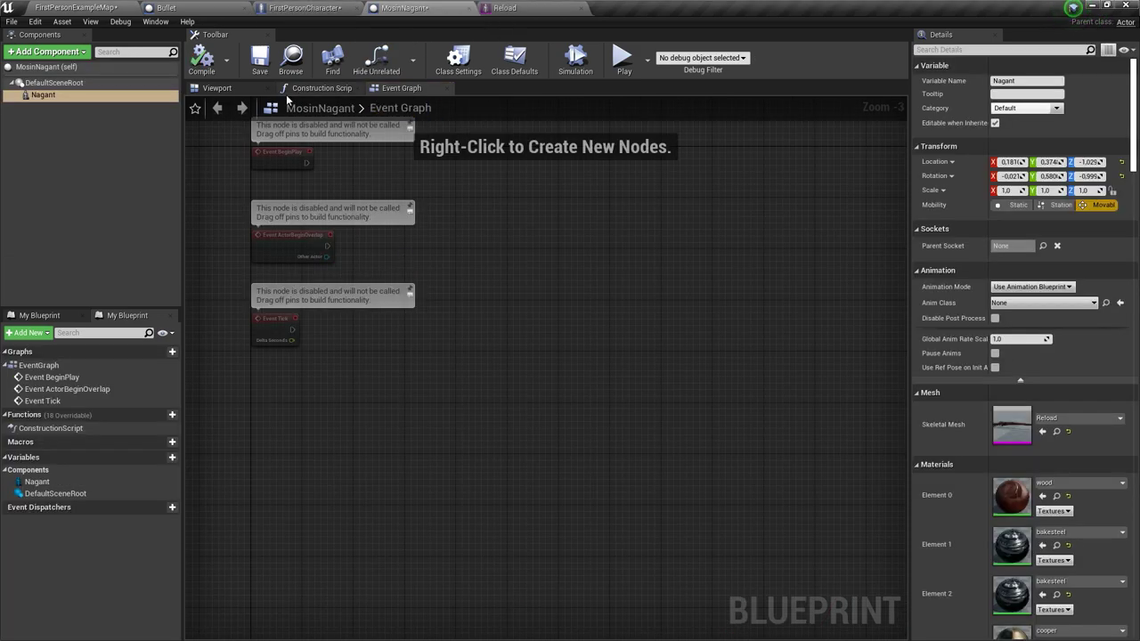
left_click(223, 88)
scroll(598, 387, "up", 5)
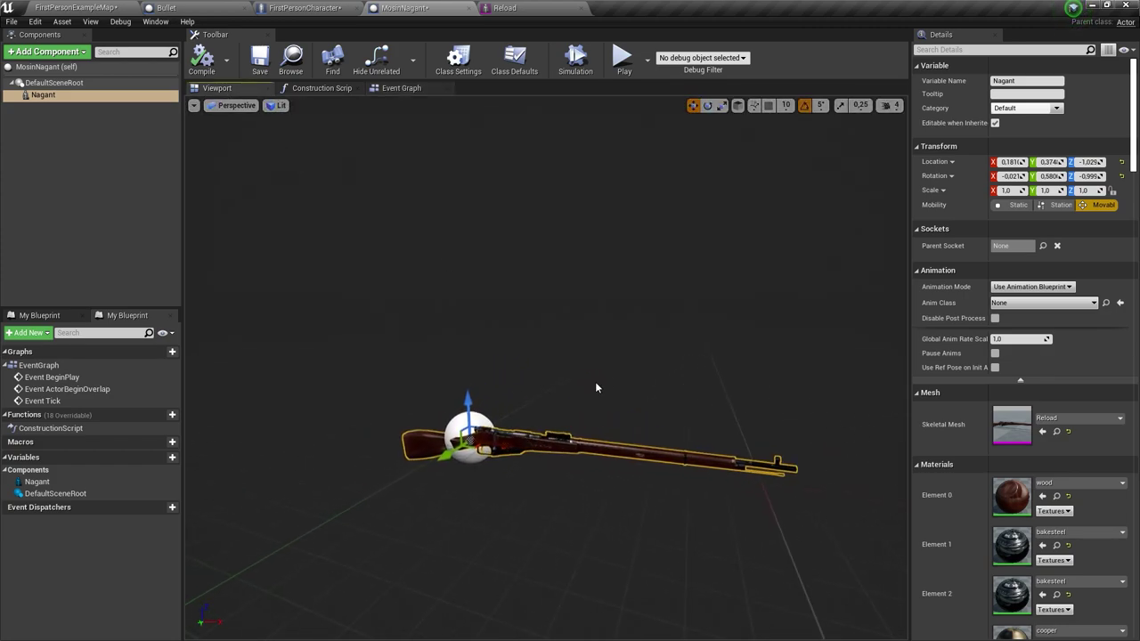
left_click(304, 7)
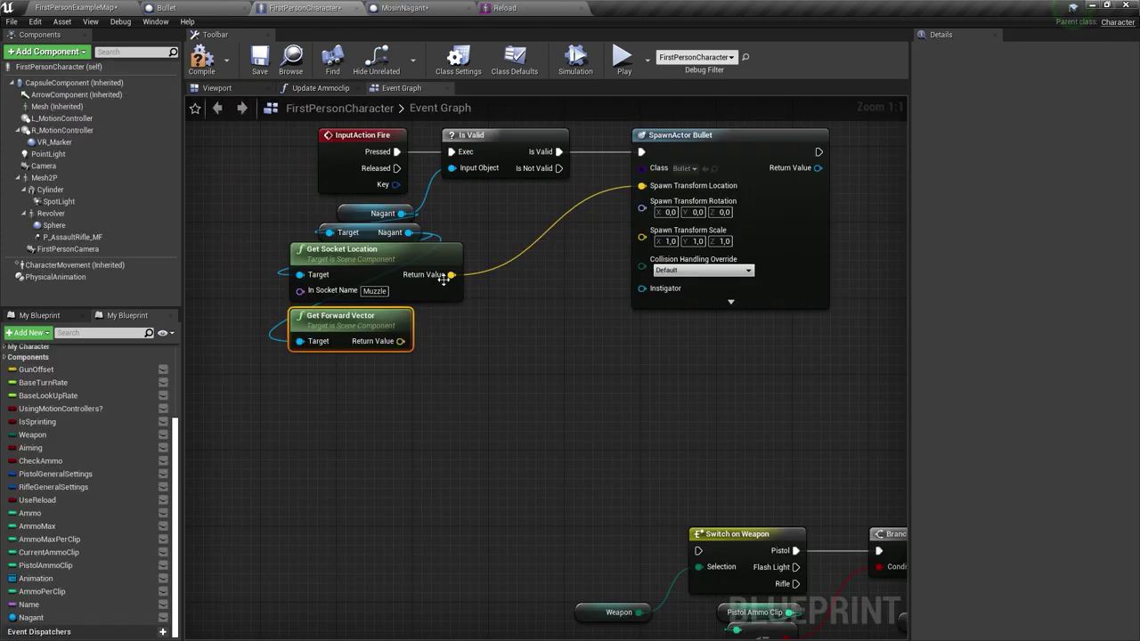
right_click_drag(414, 359, 391, 462)
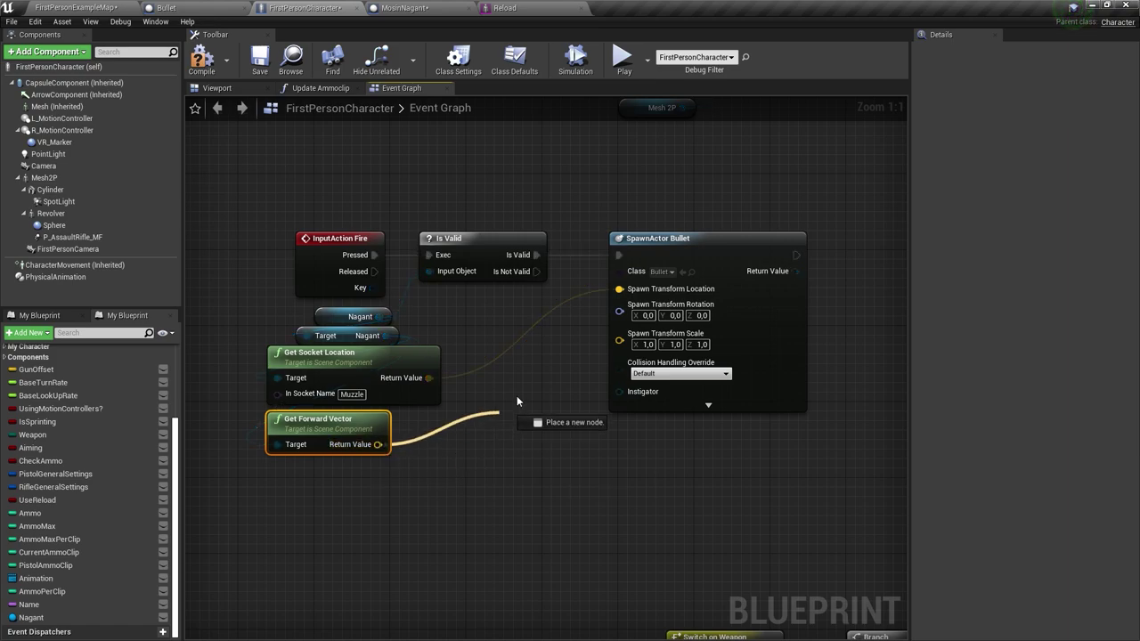
left_click_drag(378, 444, 619, 311)
left_click_drag(496, 438, 358, 470)
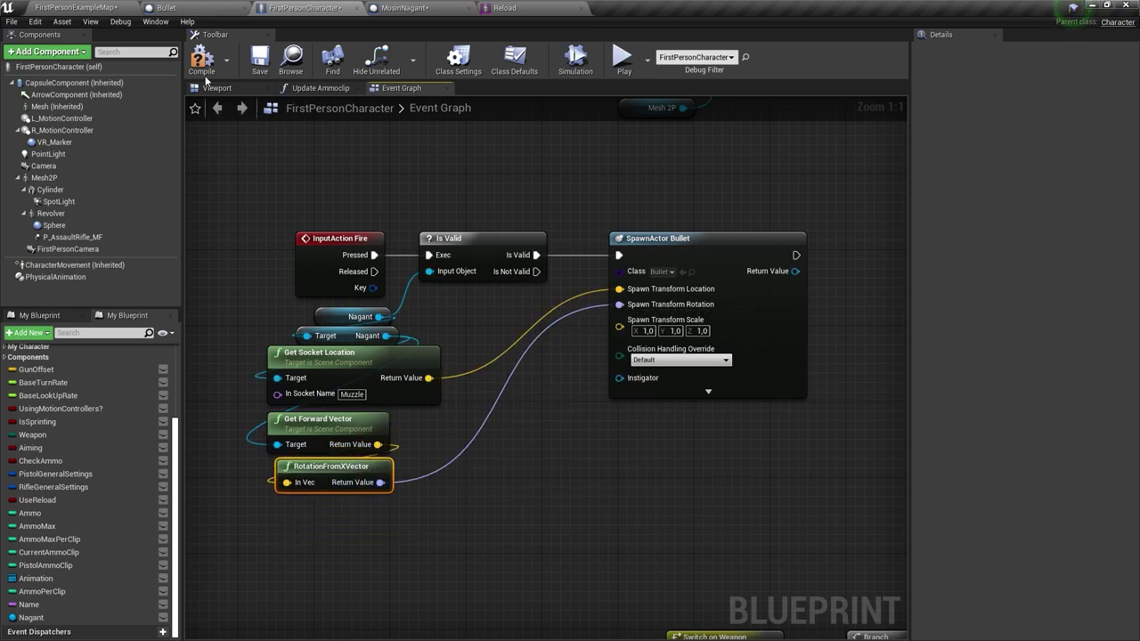
left_click(259, 62)
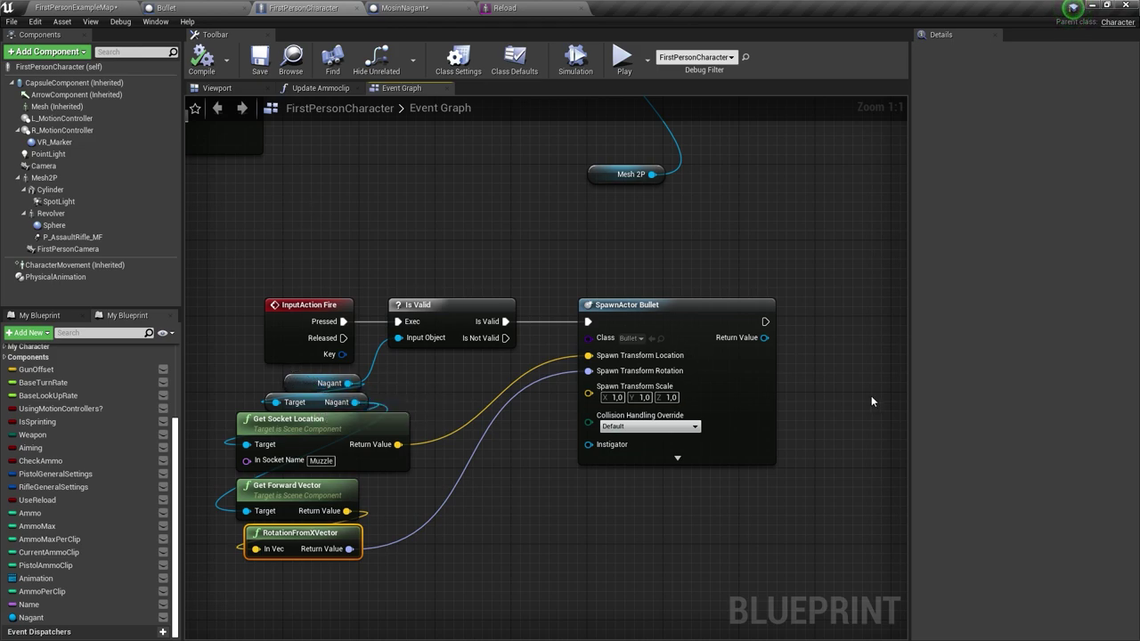
key("alt+p")
- Walk forward through the corridors in the preview to test the rifle, then exit with Esc
key("1")
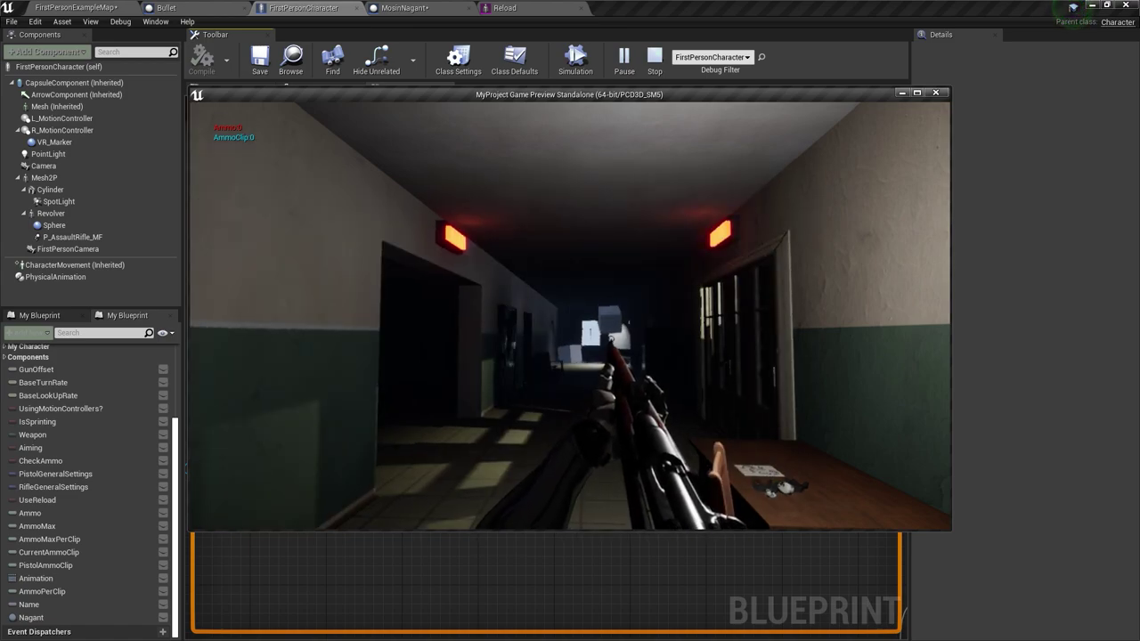
key("w")
key("w")
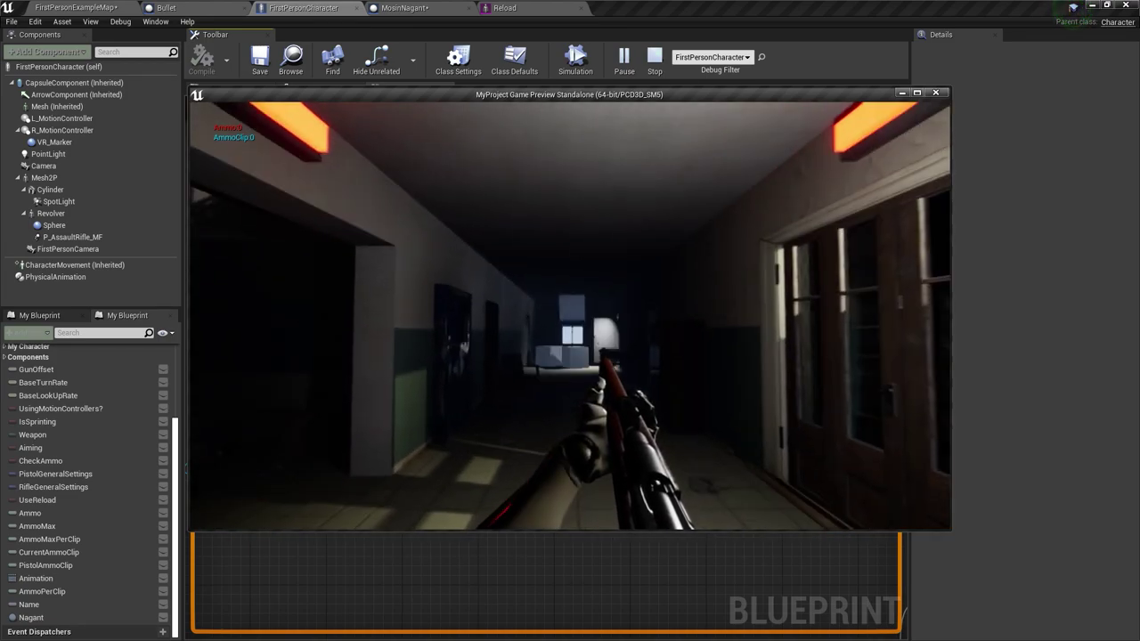
key("w")
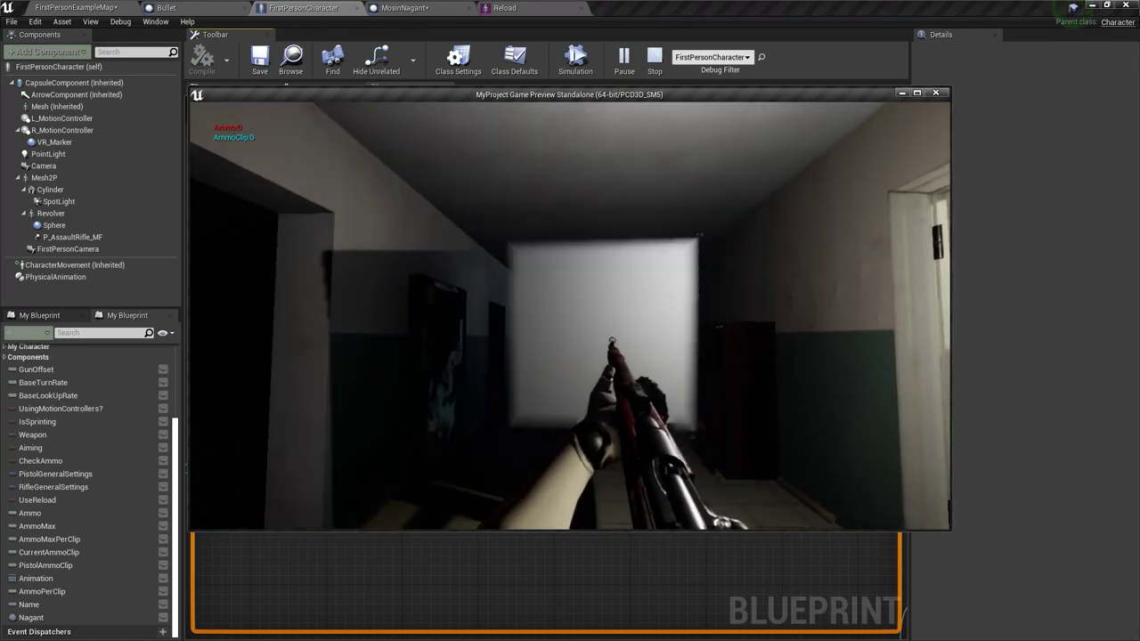
key("w")
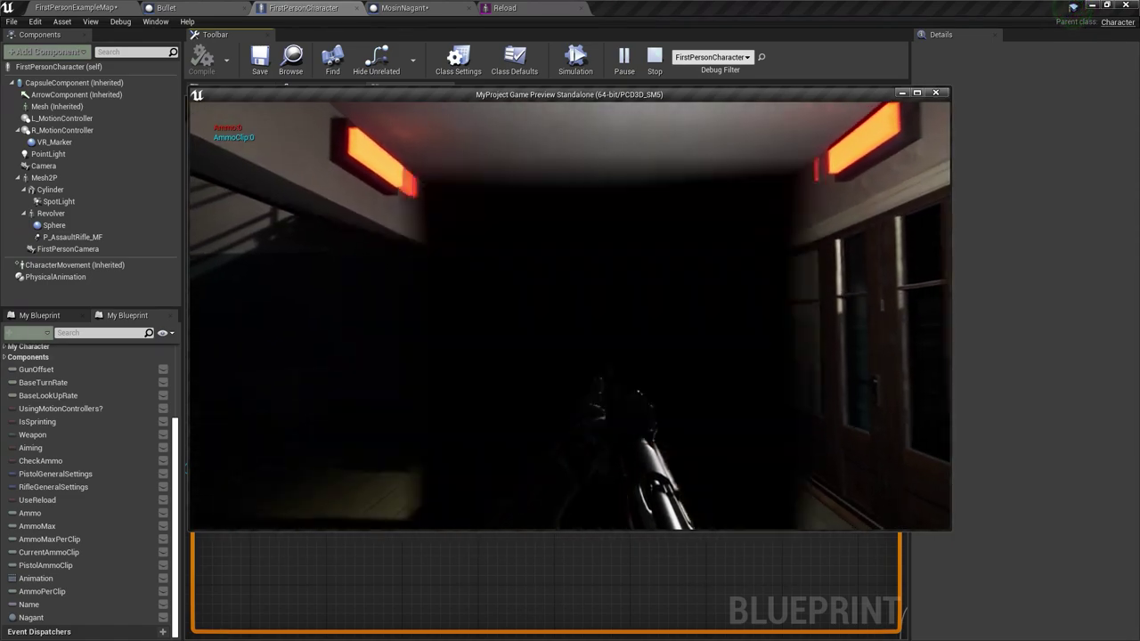
key("w")
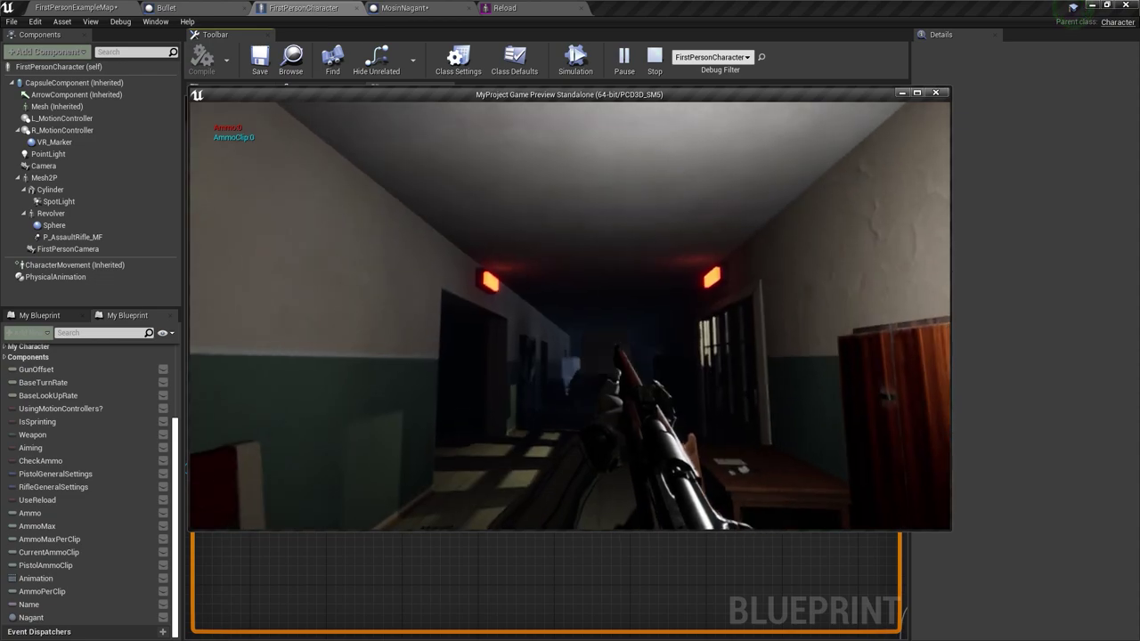
key("w")
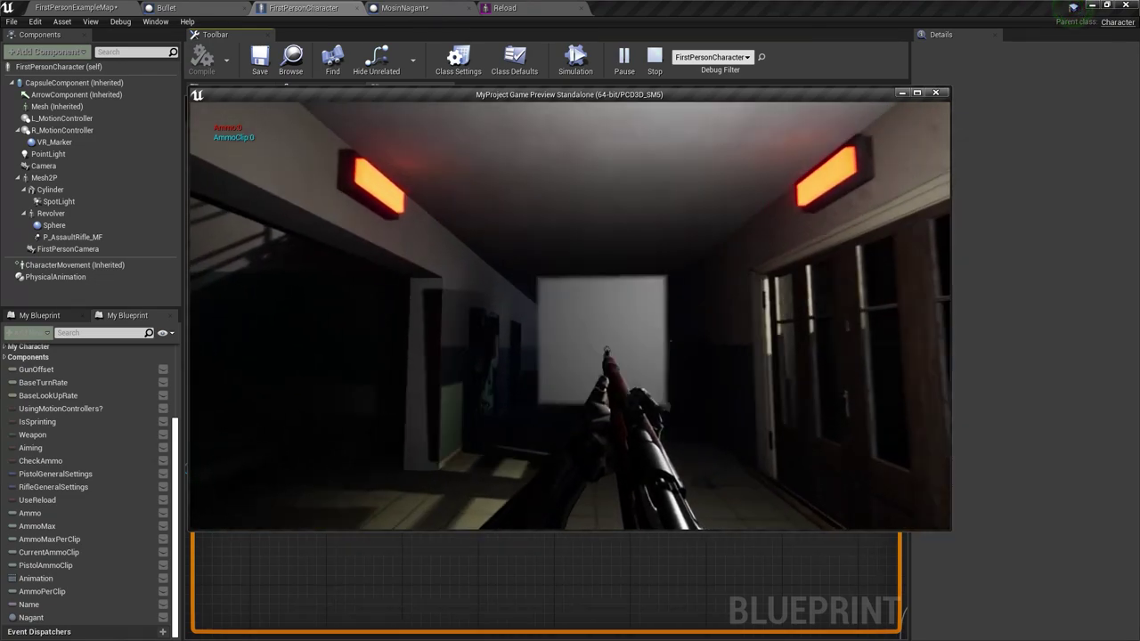
key("w")
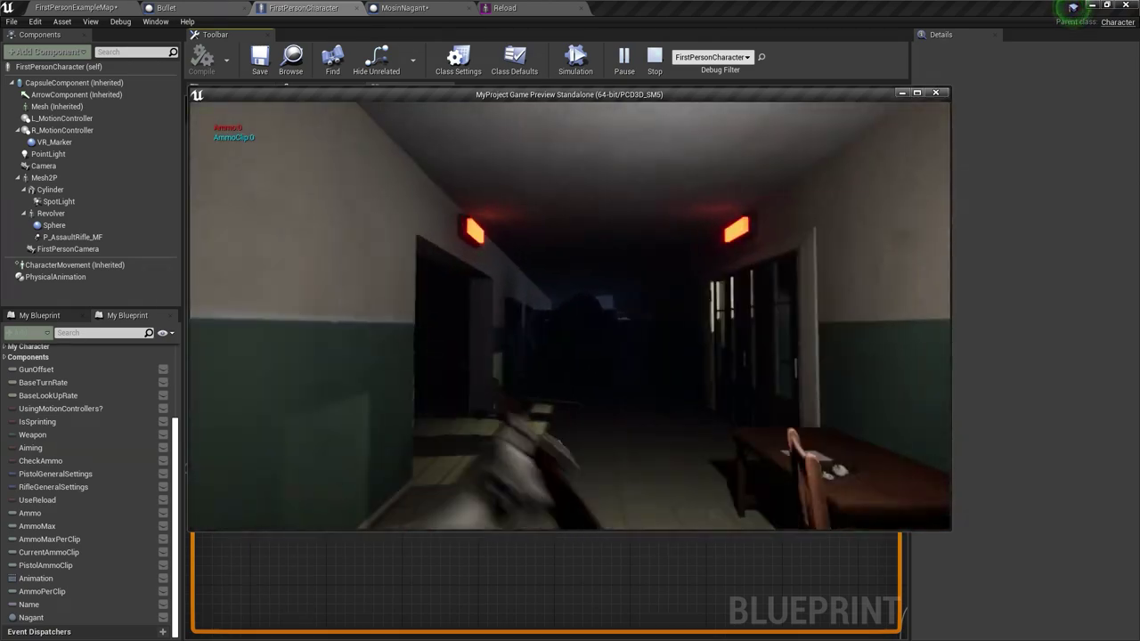
key("Escape")
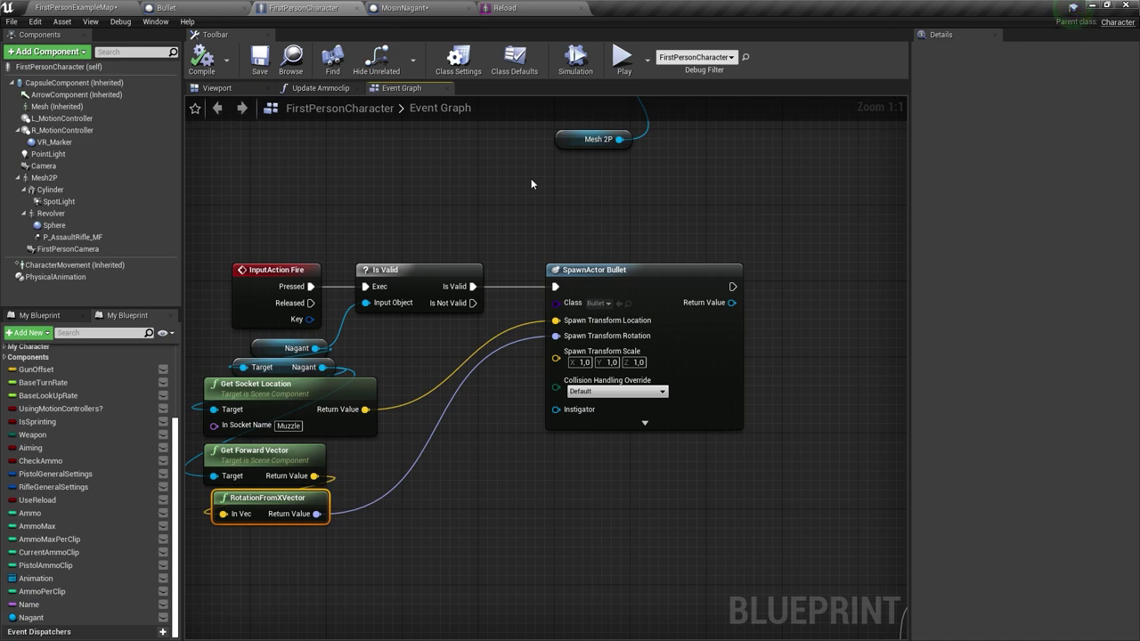
- In the Bullet blueprint, scale the Projectile cube to 0.1 and browse to its CubeMaterial
right_click_drag(531, 178, 584, 146)
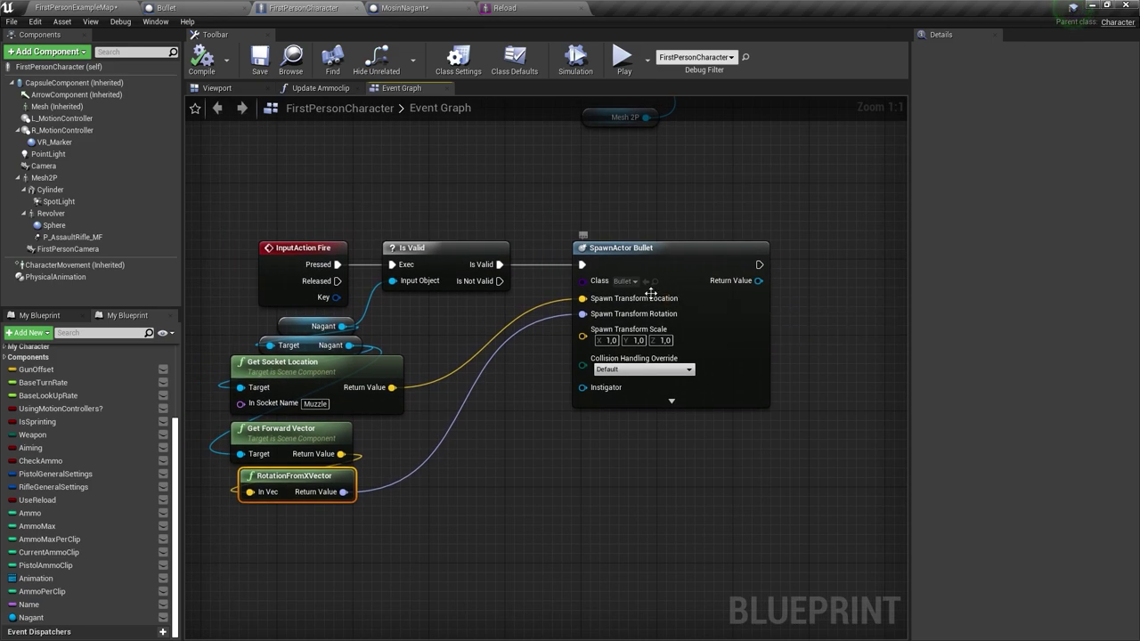
left_click(165, 8)
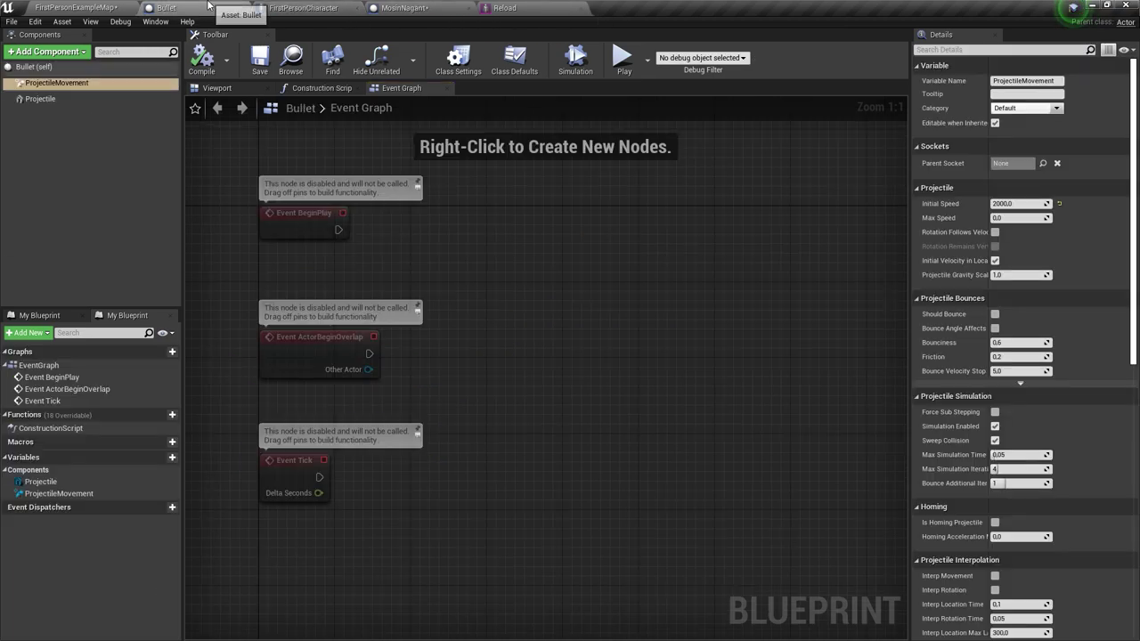
left_click(246, 87)
left_click(598, 393)
type("0.1")
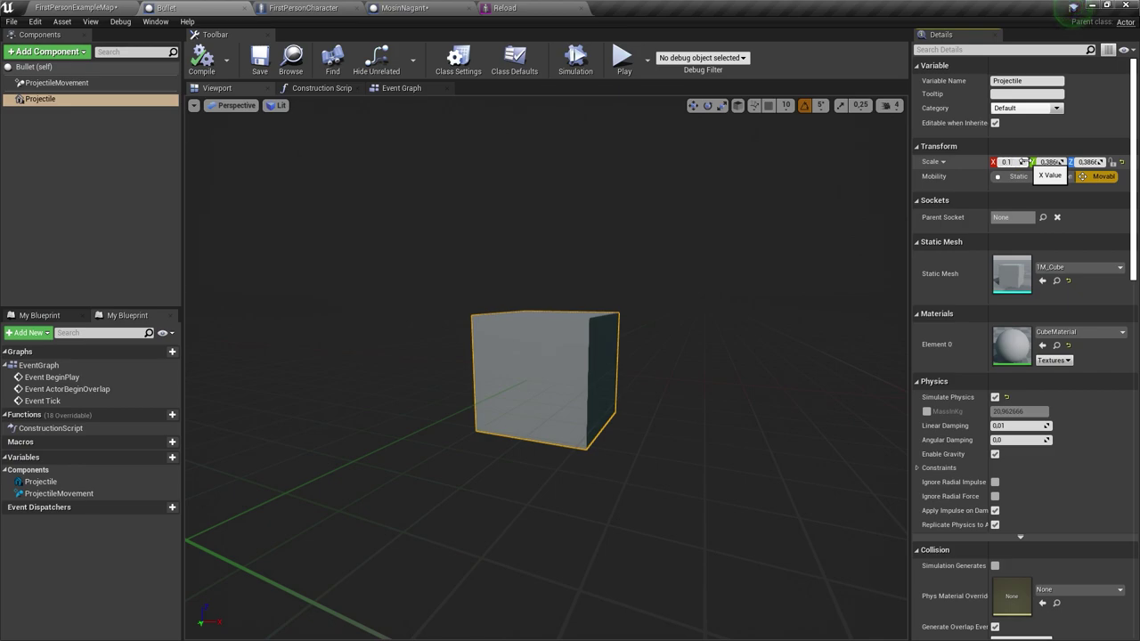
key("Return")
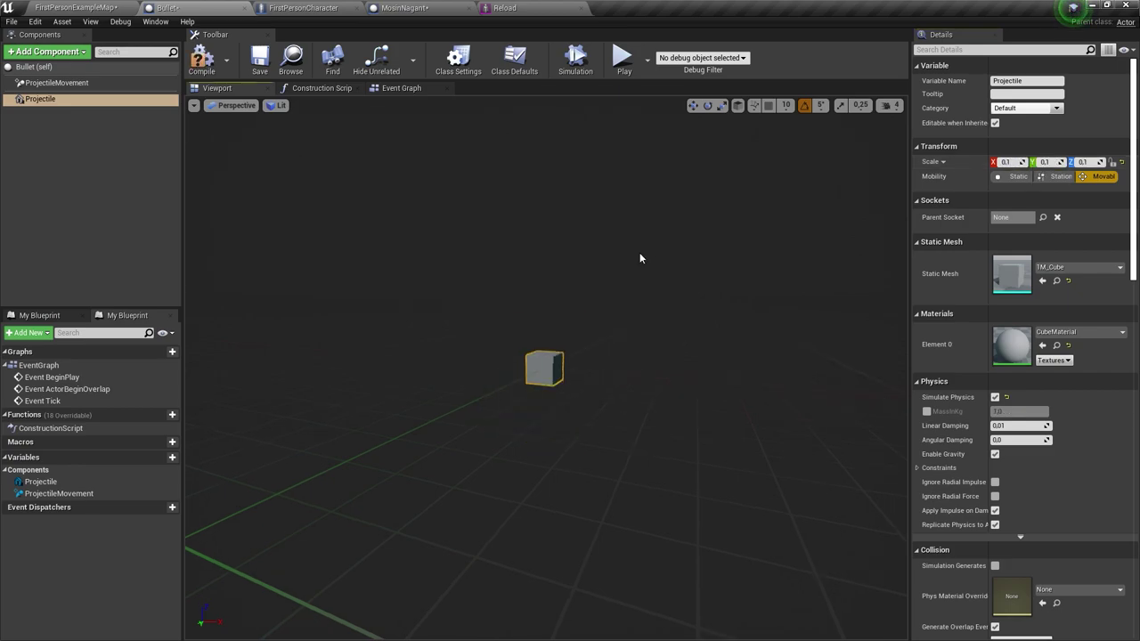
left_click(1057, 347)
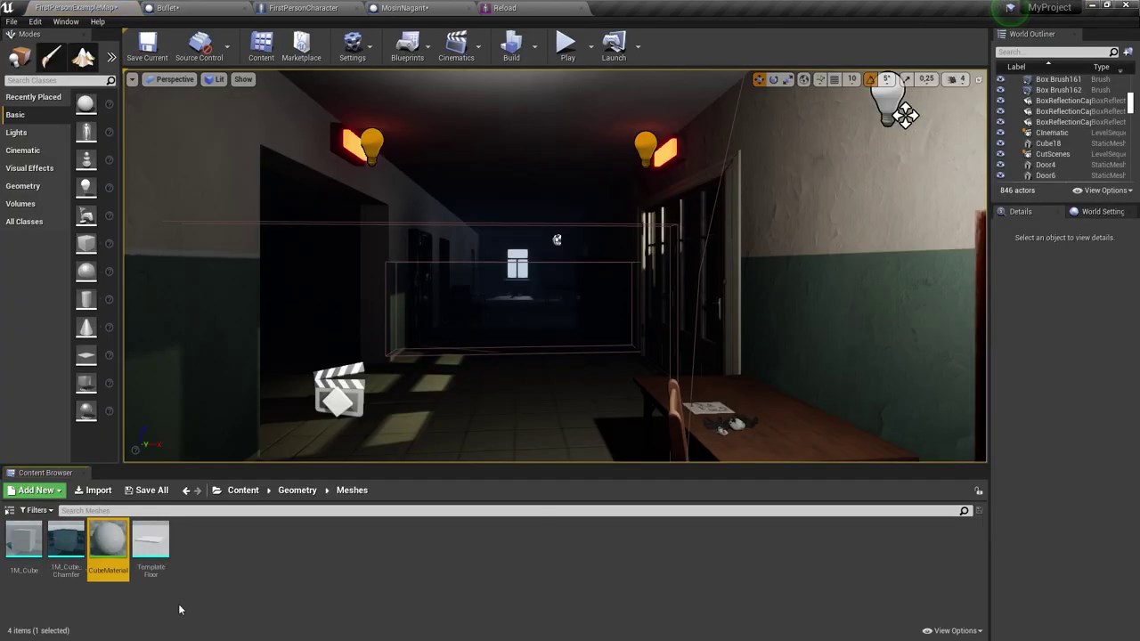
- Duplicate CubeMaterial as CubeMaterial1 and open it for editing
right_click(109, 559)
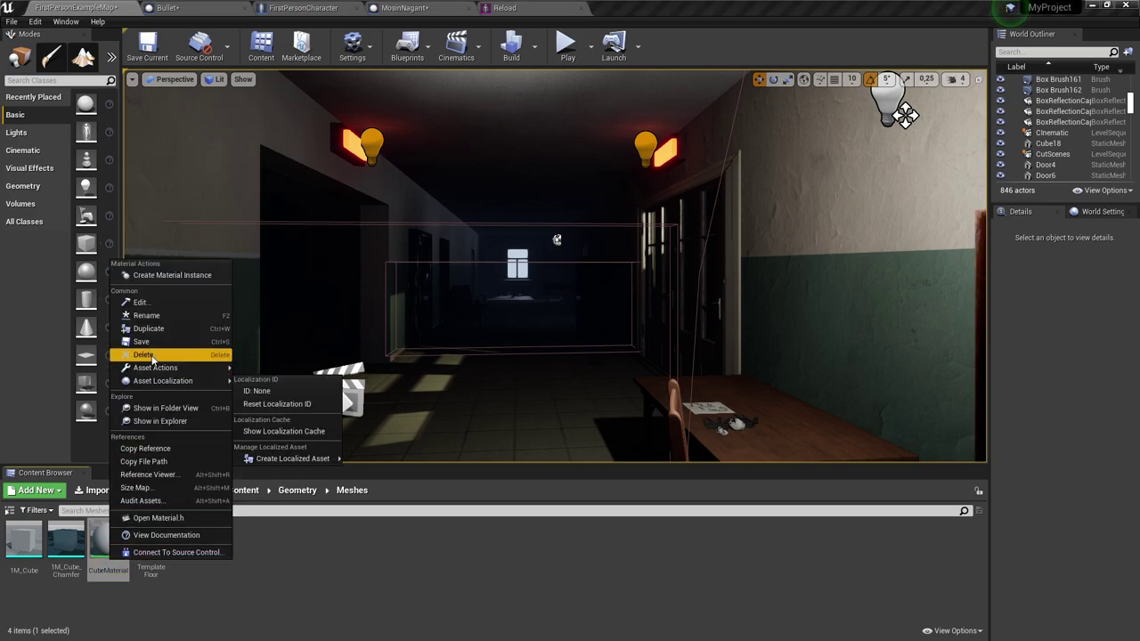
left_click(148, 329)
key("Return")
double_click(149, 541)
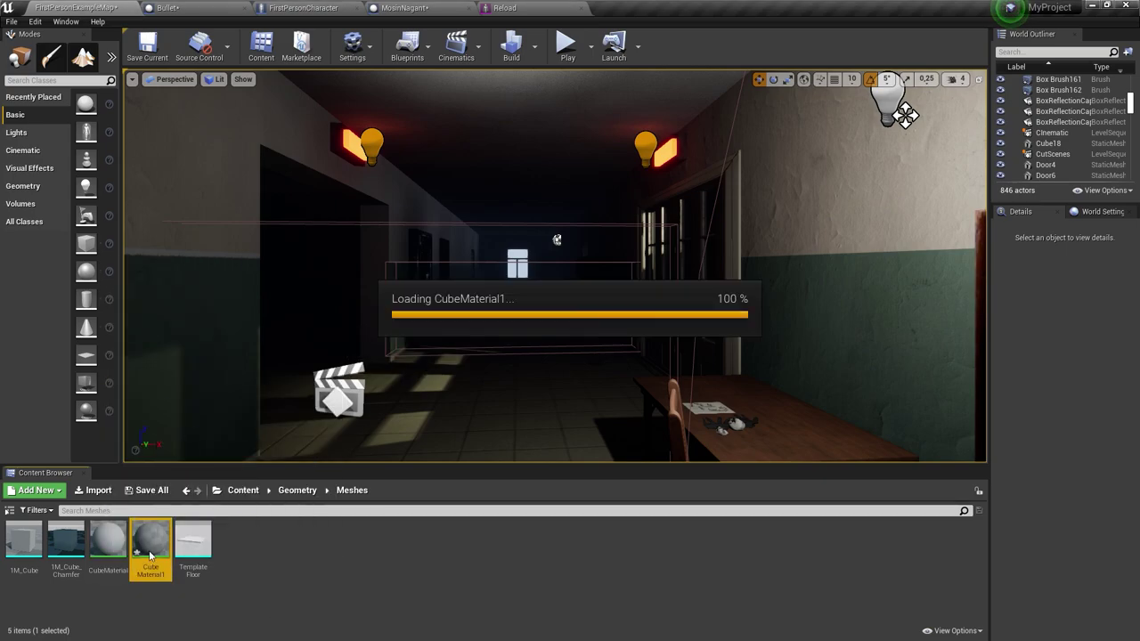
- Change the 0.18 grey base colour constant to red (0.714, 0, 0)
left_click(405, 242)
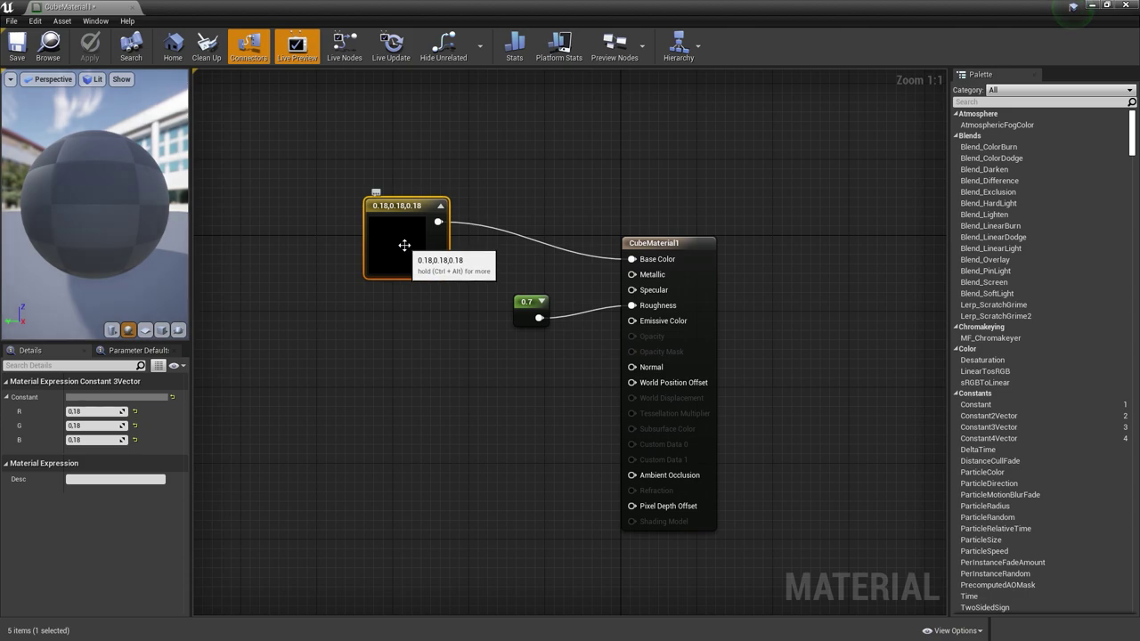
double_click(405, 248)
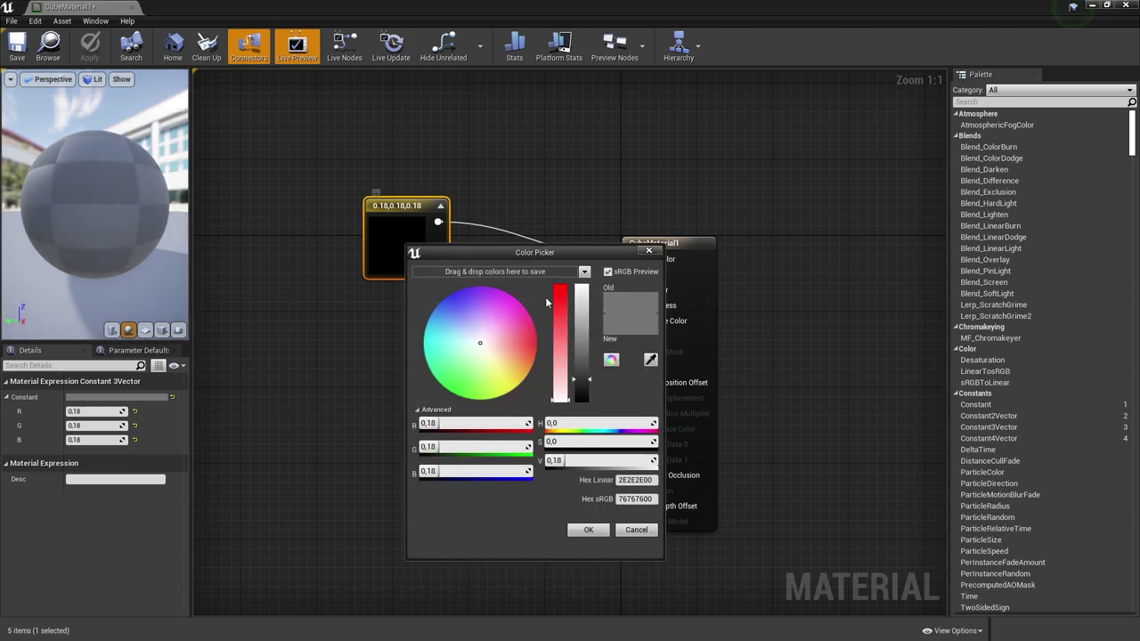
left_click_drag(483, 355, 543, 342)
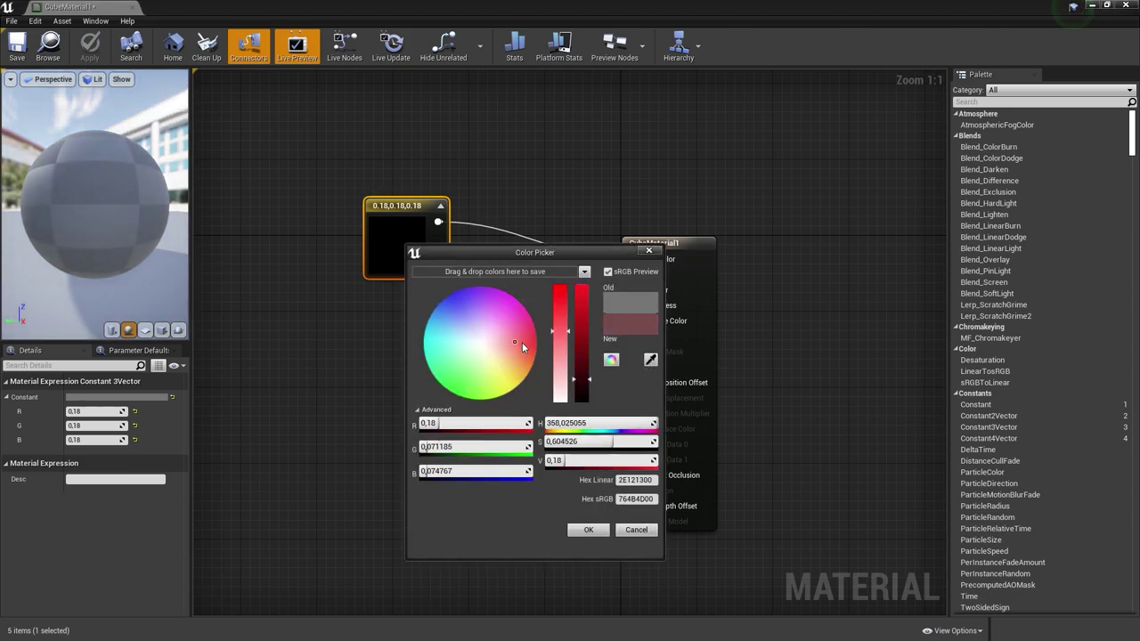
left_click(584, 318)
left_click(593, 531)
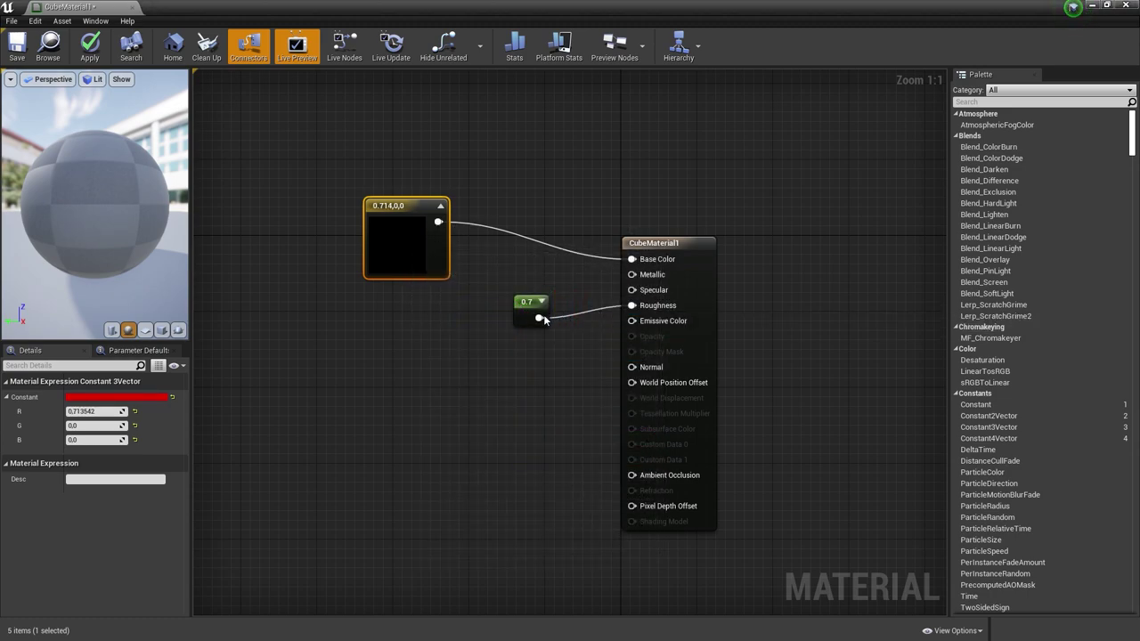
- Move the 0.7 roughness constant aside and add a Multiply node fed by the red colour
left_click_drag(514, 308, 401, 173)
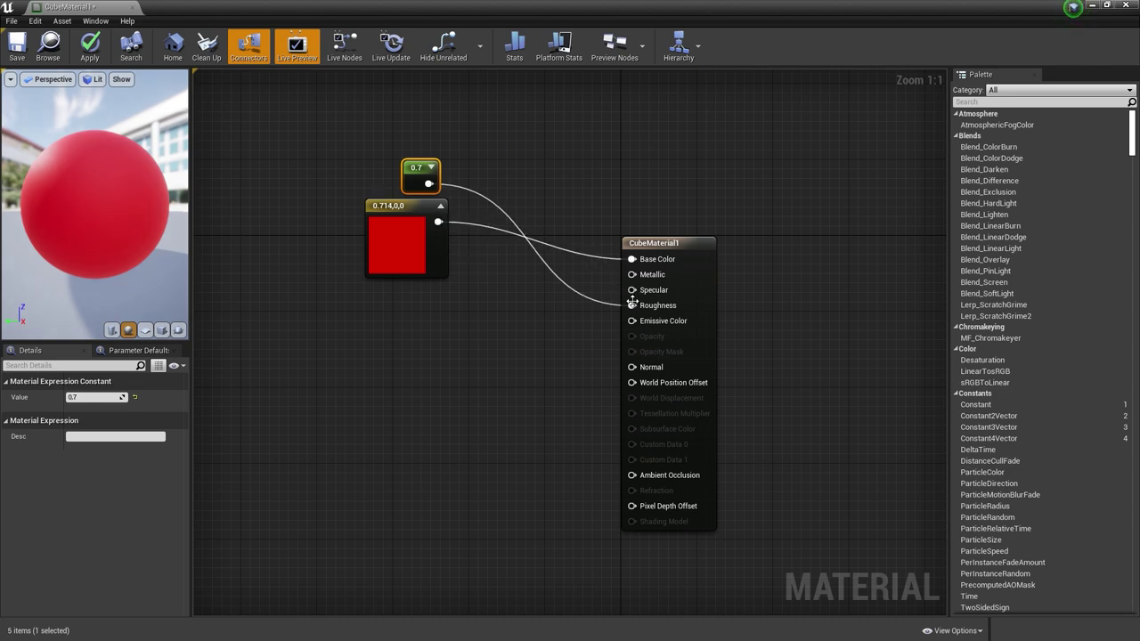
left_click_drag(438, 221, 474, 335)
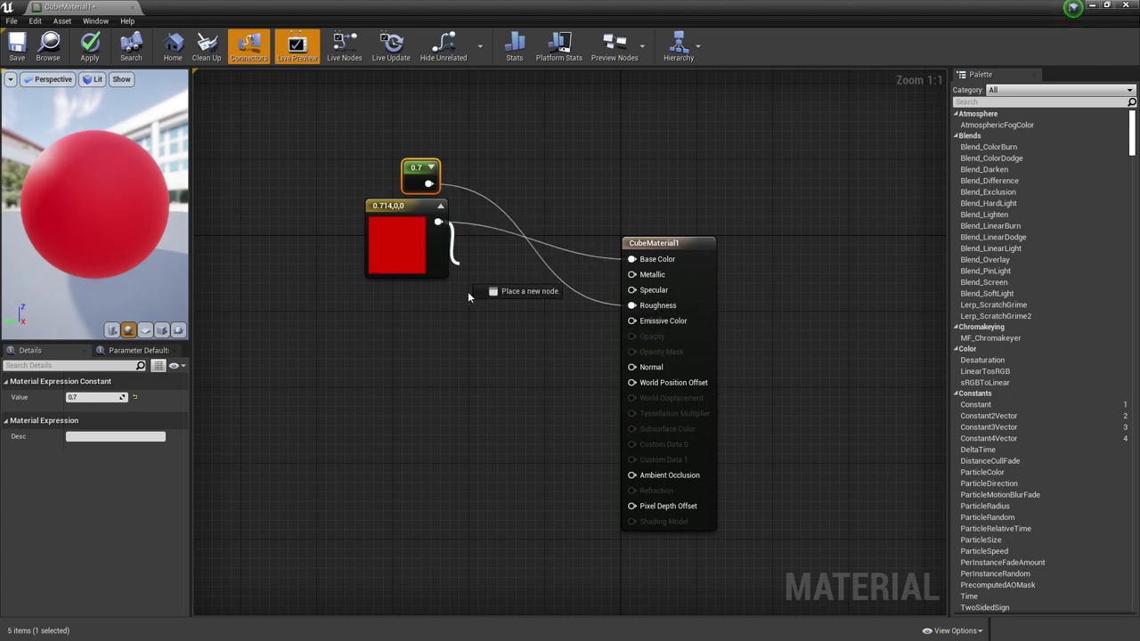
type("*")
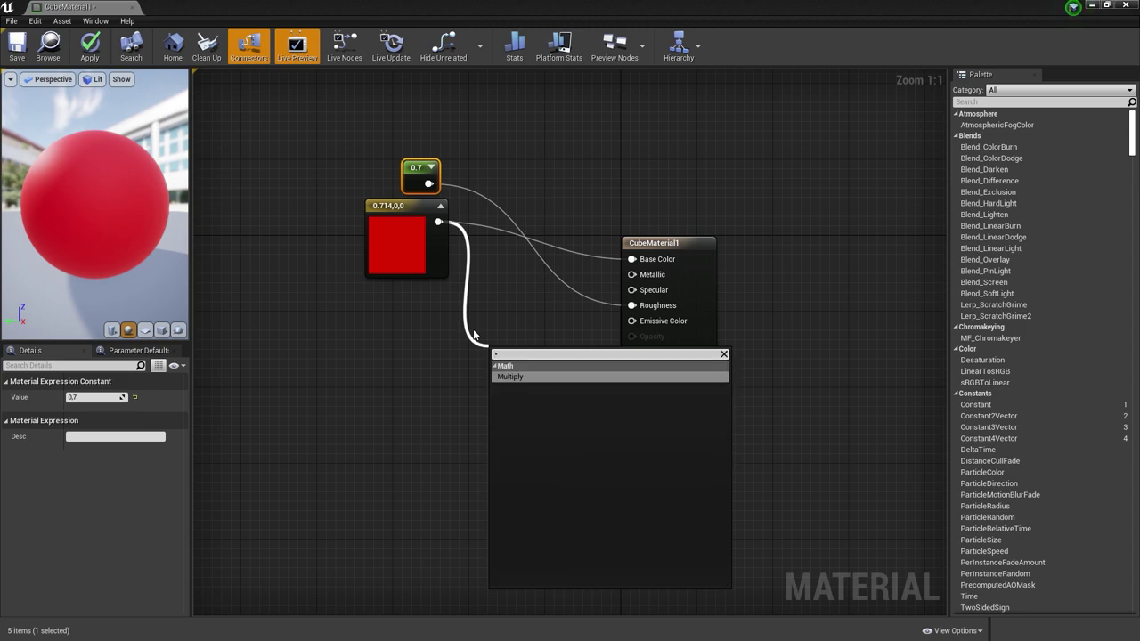
left_click(520, 377)
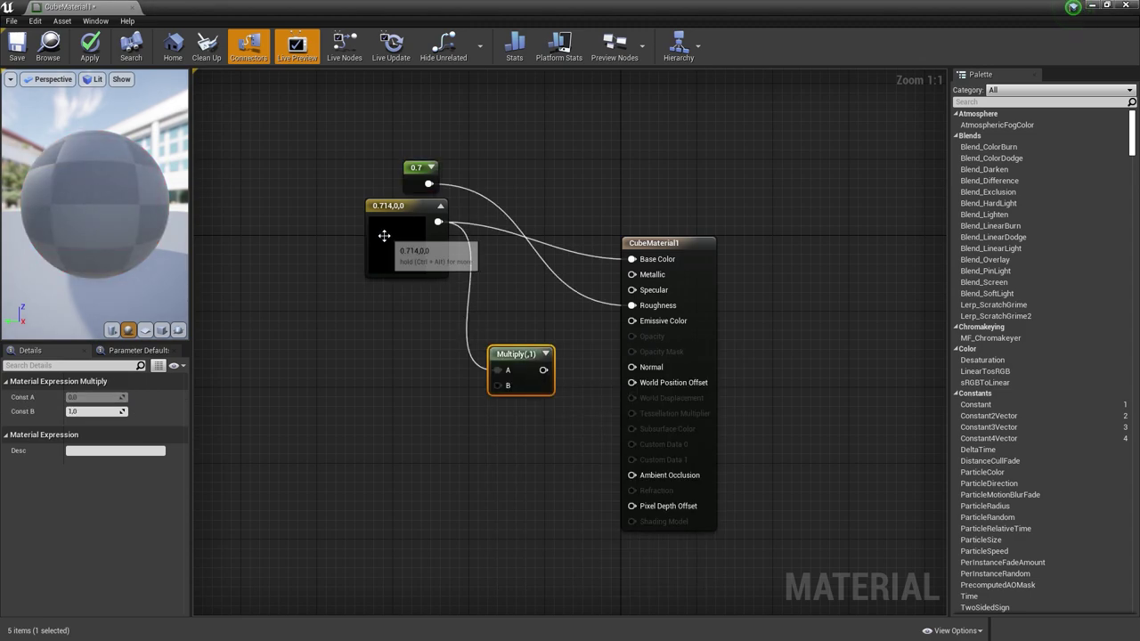
- Add a Constant of 5 into Multiply B and wire Multiply into Emissive Color
left_click(385, 227)
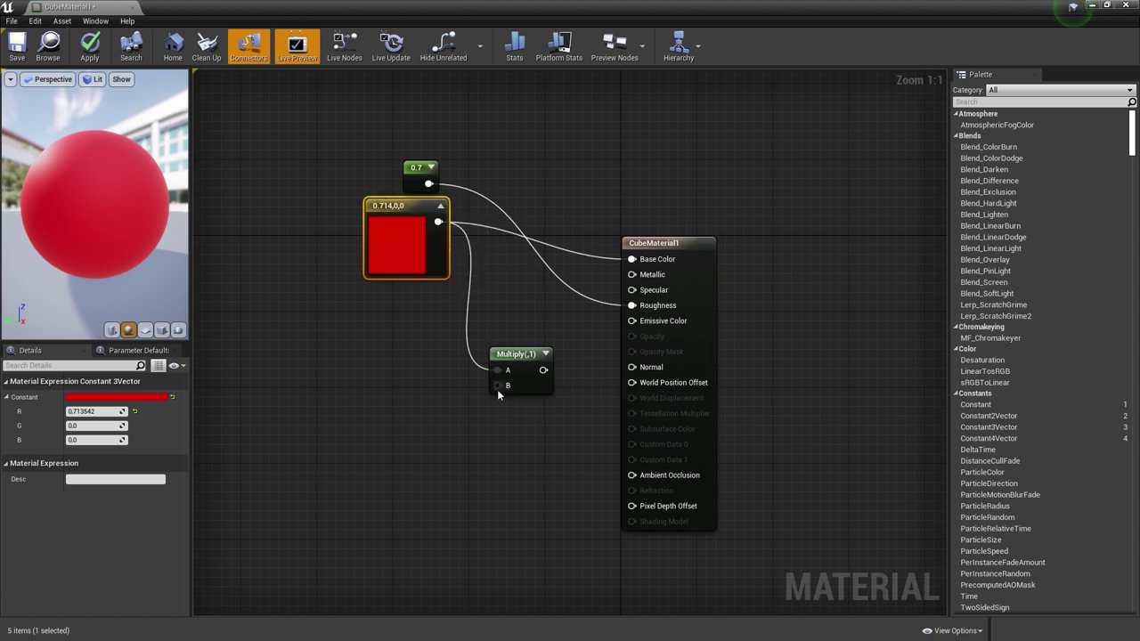
left_click(378, 415)
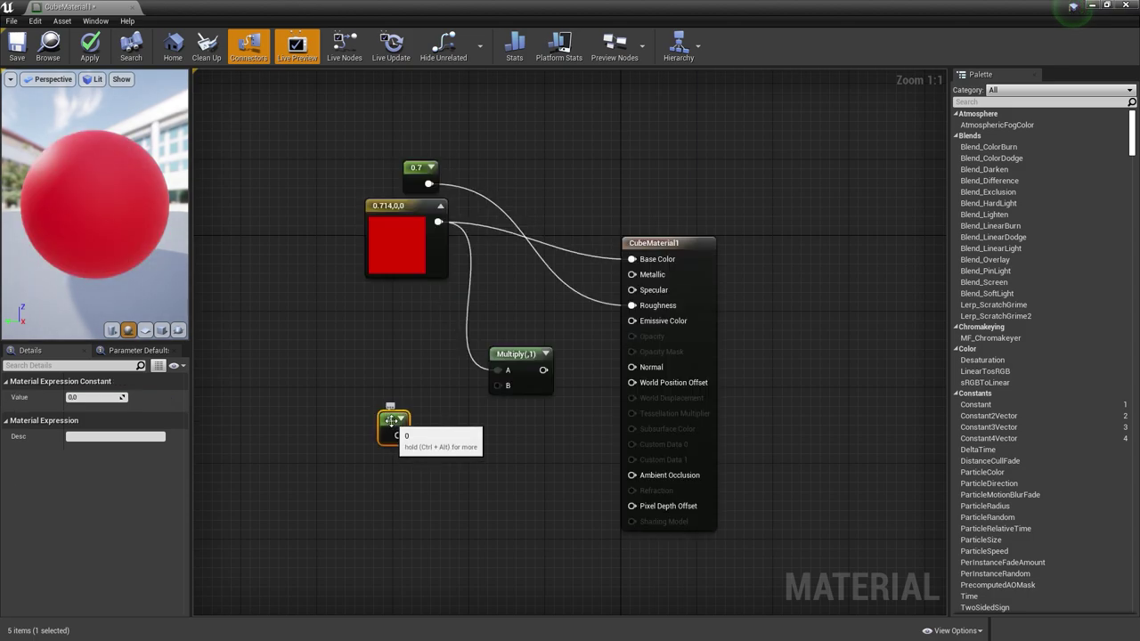
left_click(379, 507)
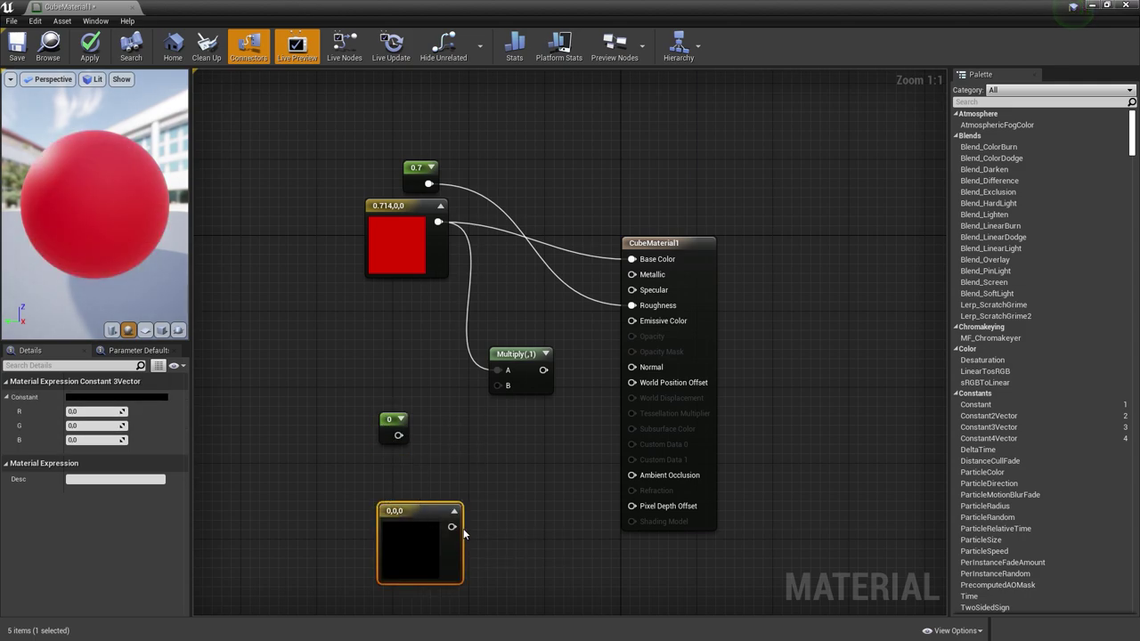
key("Delete")
left_click(390, 513)
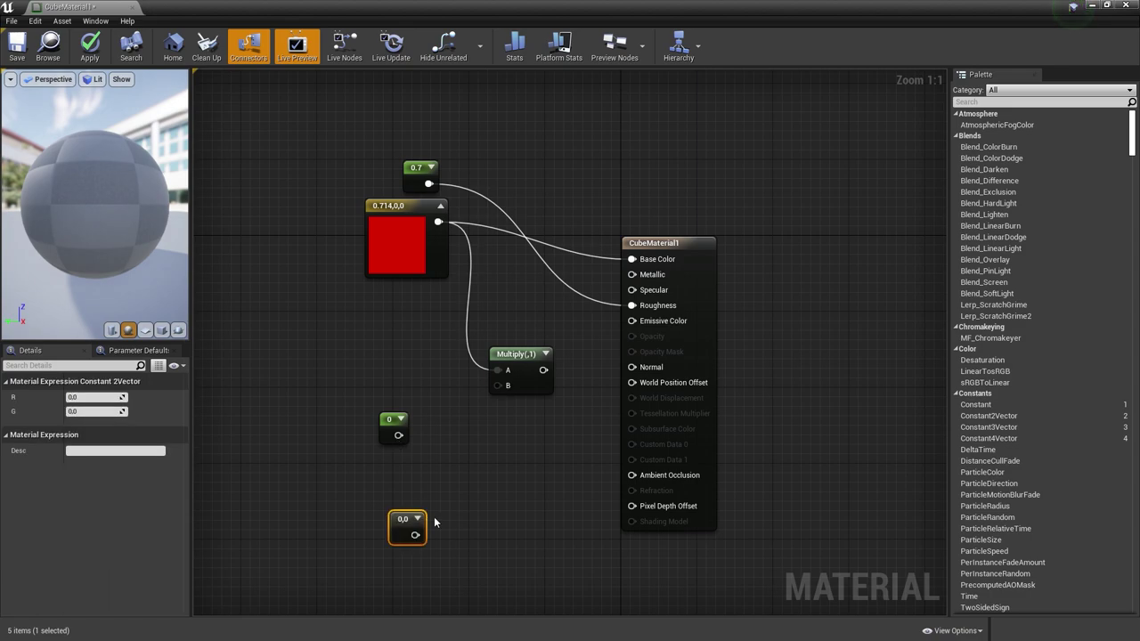
key("Delete")
left_click(386, 420)
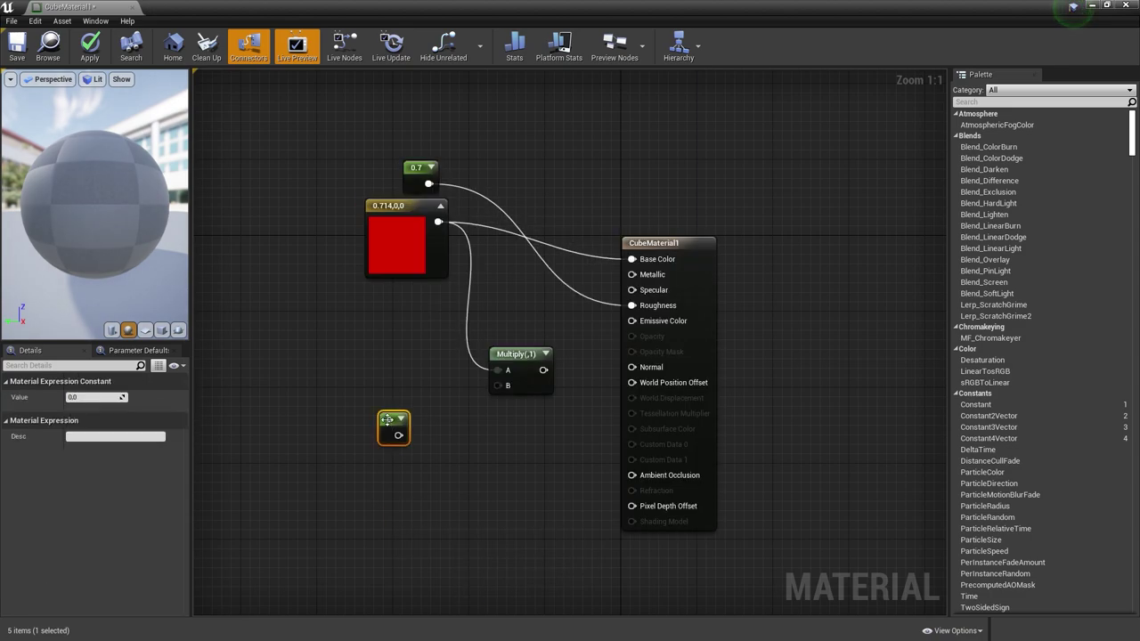
left_click(95, 398)
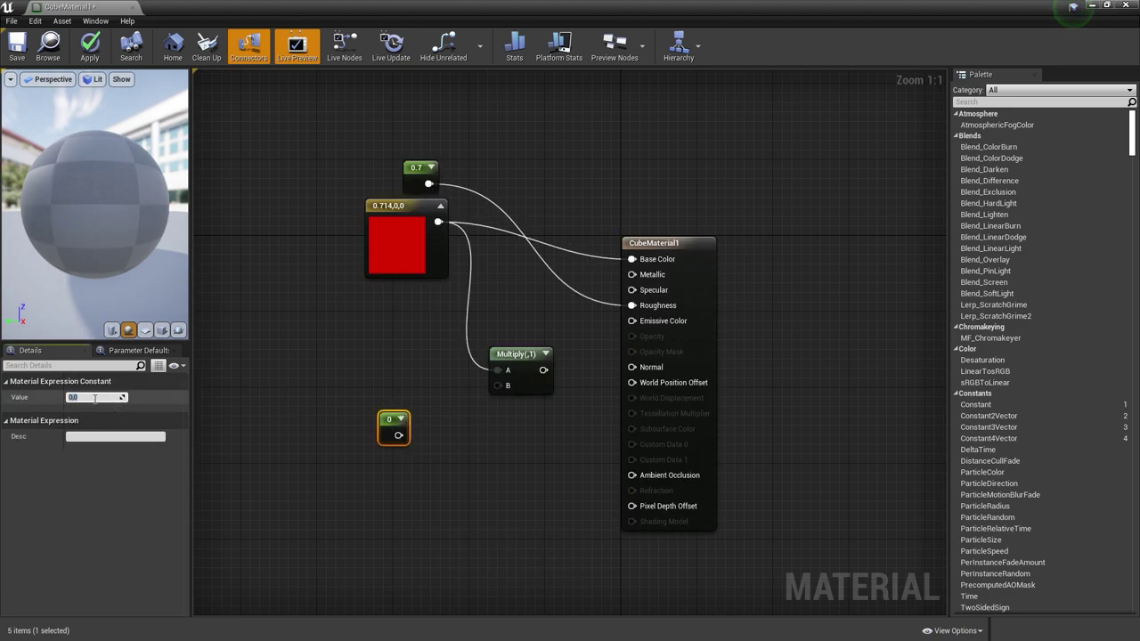
type("5")
key("Return")
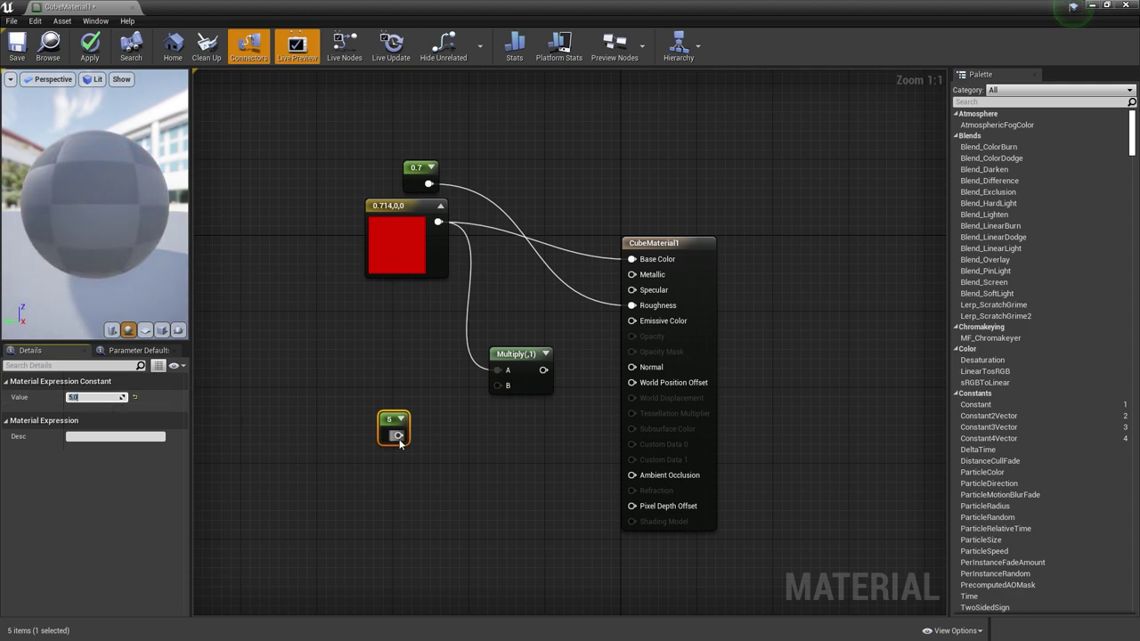
left_click_drag(398, 435, 498, 384)
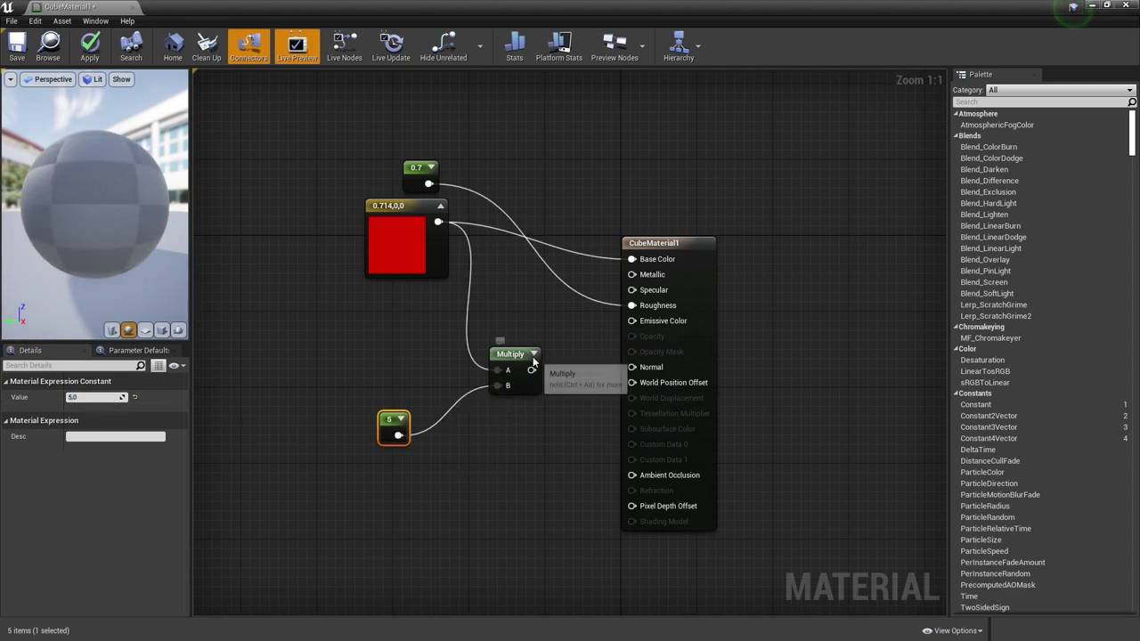
mouse_move(565, 369)
left_mouse_down()
mouse_move(643, 335)
mouse_move(634, 321)
left_mouse_up()
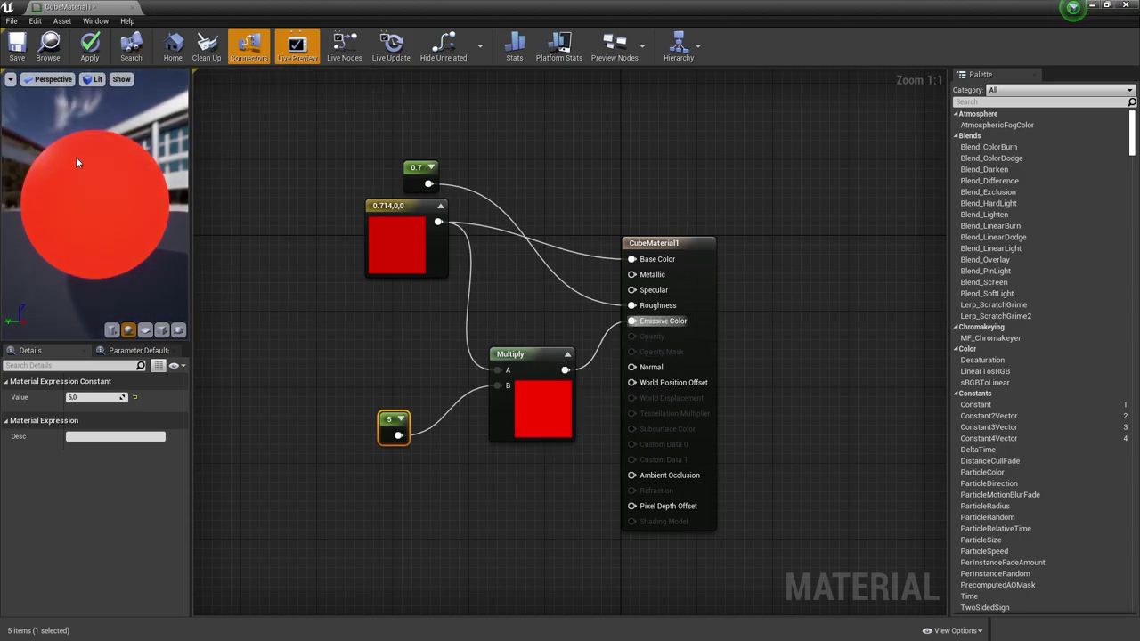
- Raise the multiplier constant to 10, then apply, save CubeMaterial1 and close the editor
left_click(385, 429)
left_click(92, 398)
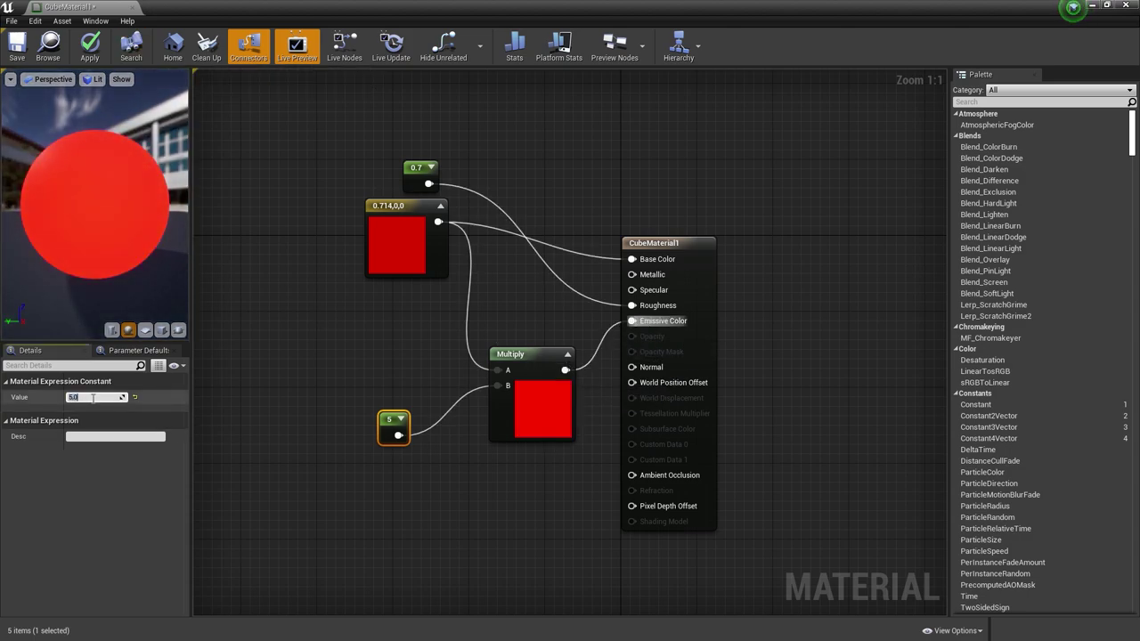
type("10")
key("Return")
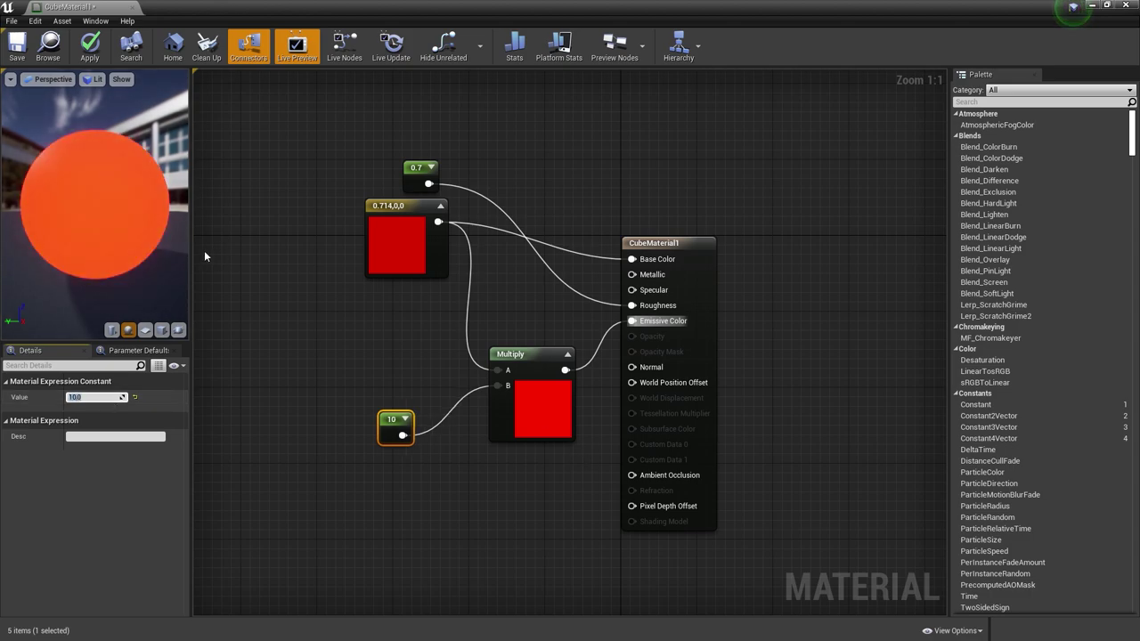
left_click(93, 51)
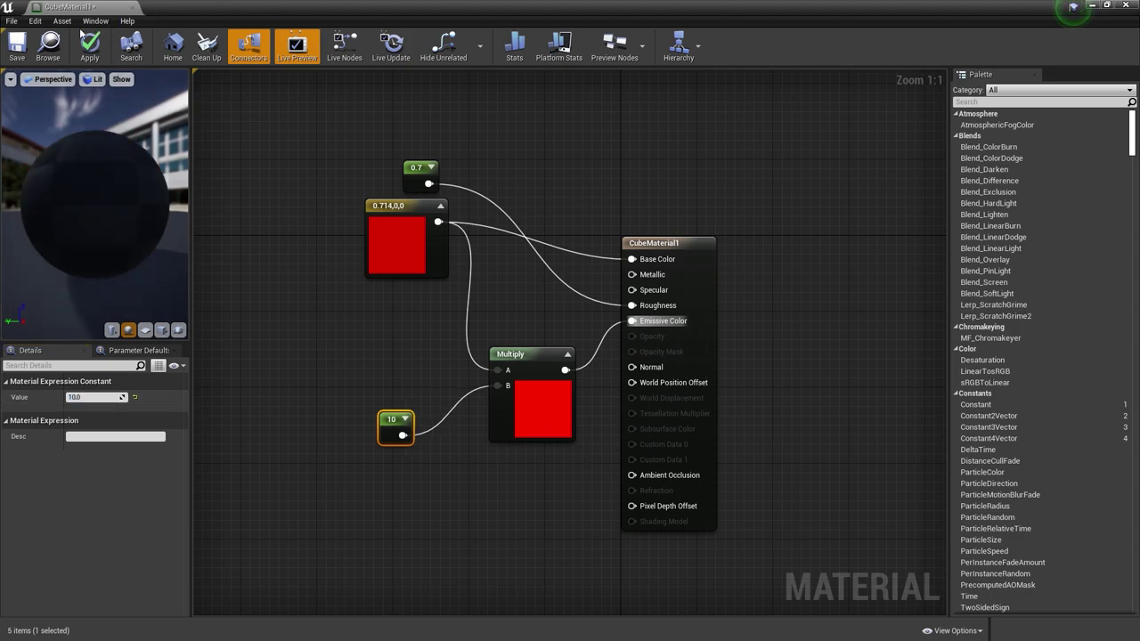
left_click(21, 59)
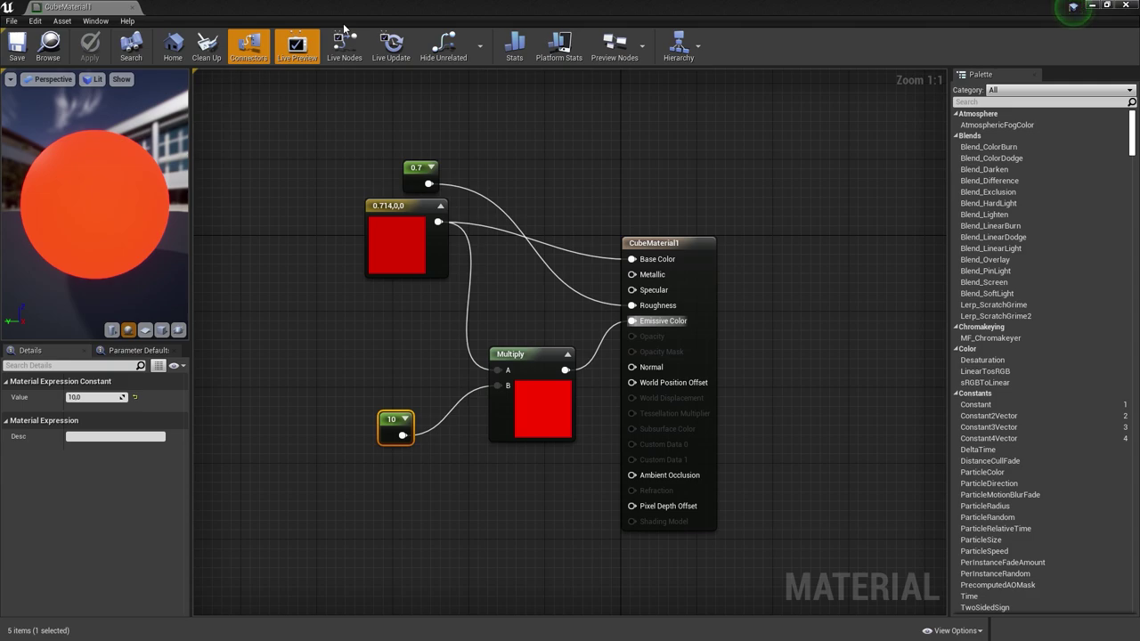
left_click(131, 7)
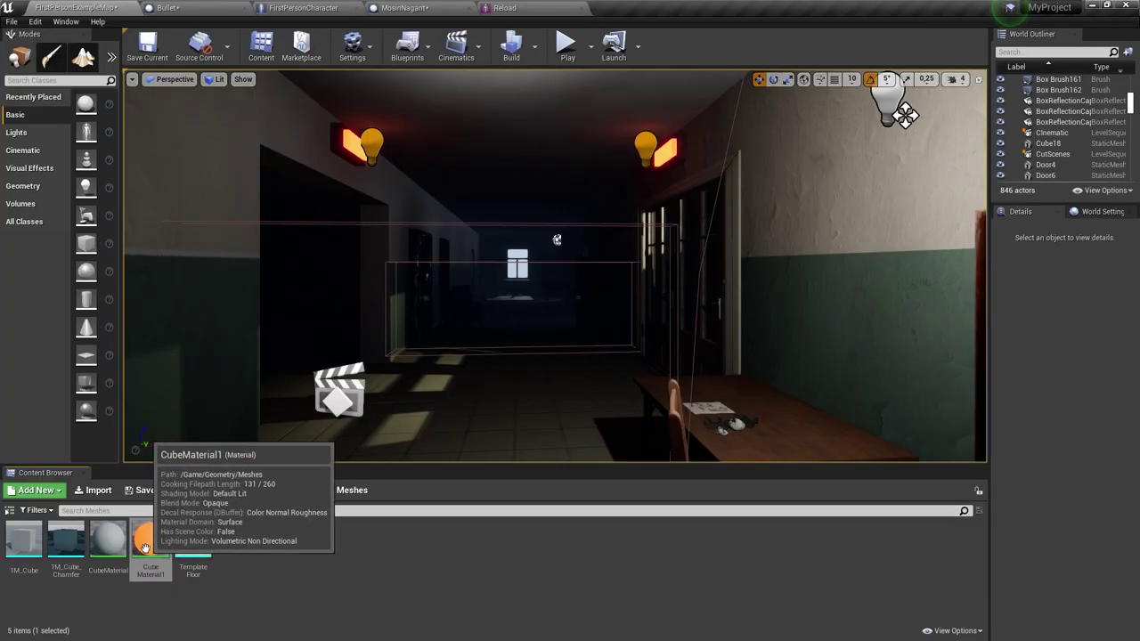
- Set the Bullet's Element 0 material to CubeMaterial1 and fire several test shots in the level
left_click(178, 7)
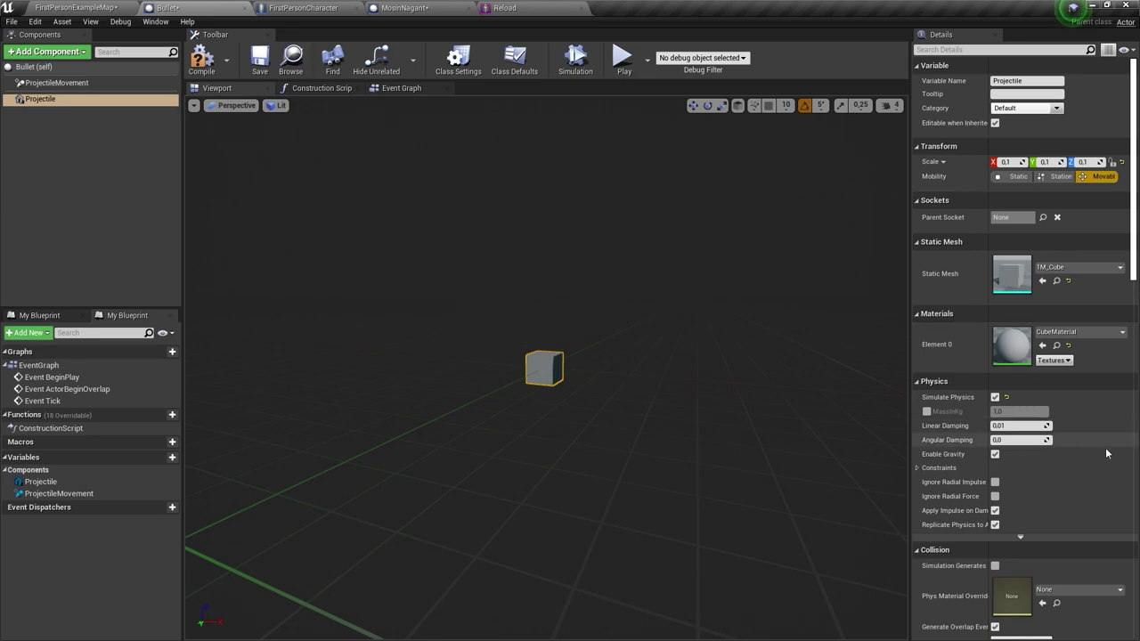
left_click(1042, 346)
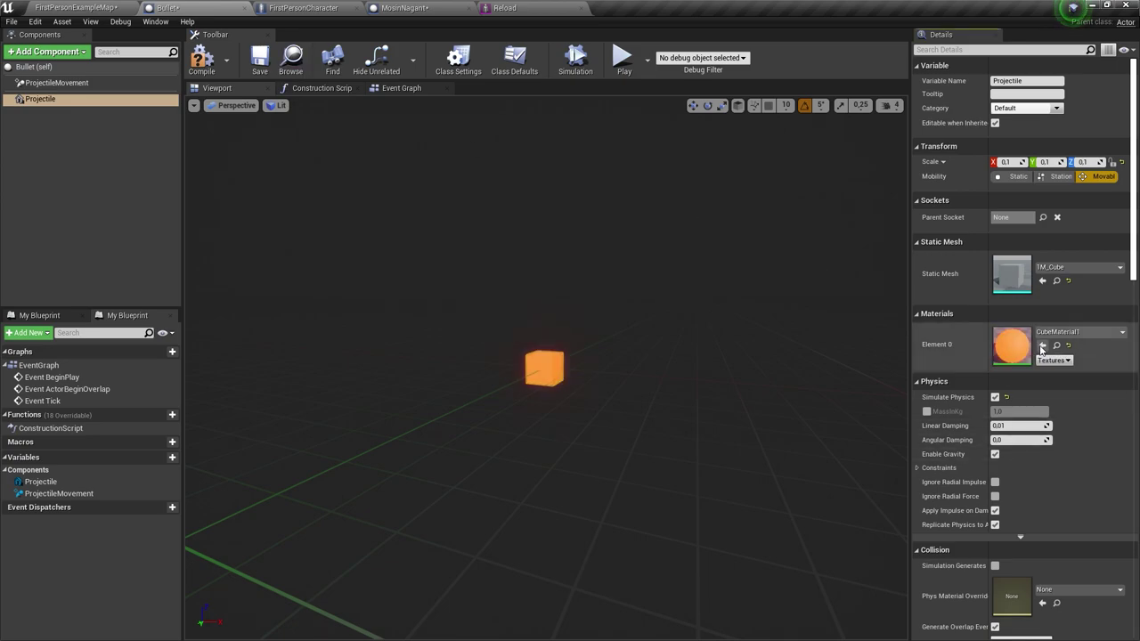
left_click(77, 7)
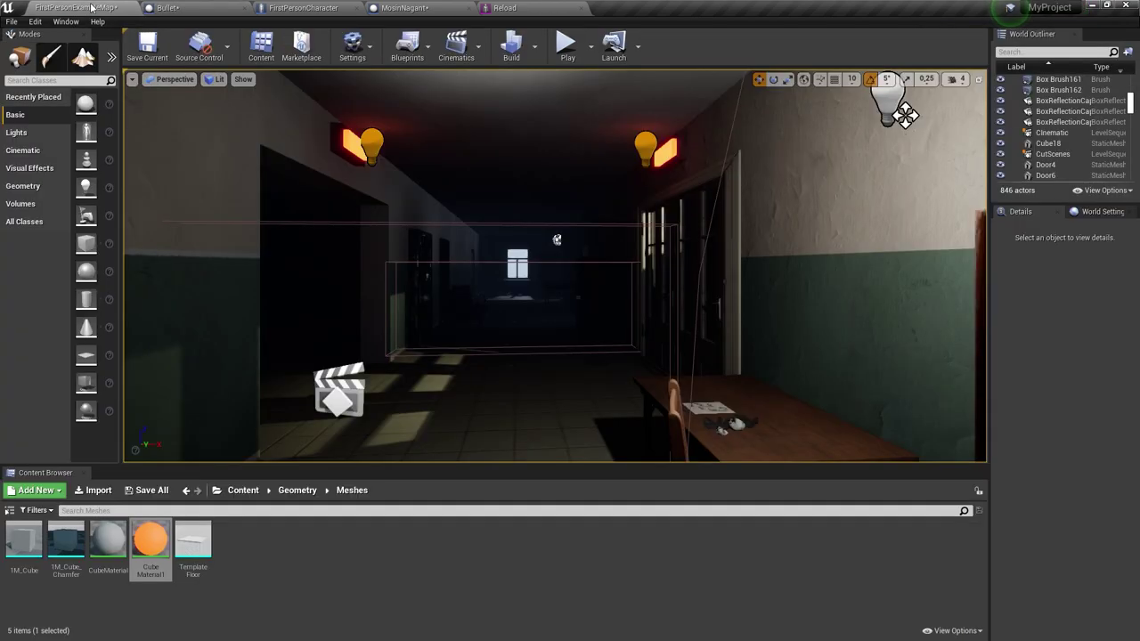
left_click(567, 43)
left_click(571, 250)
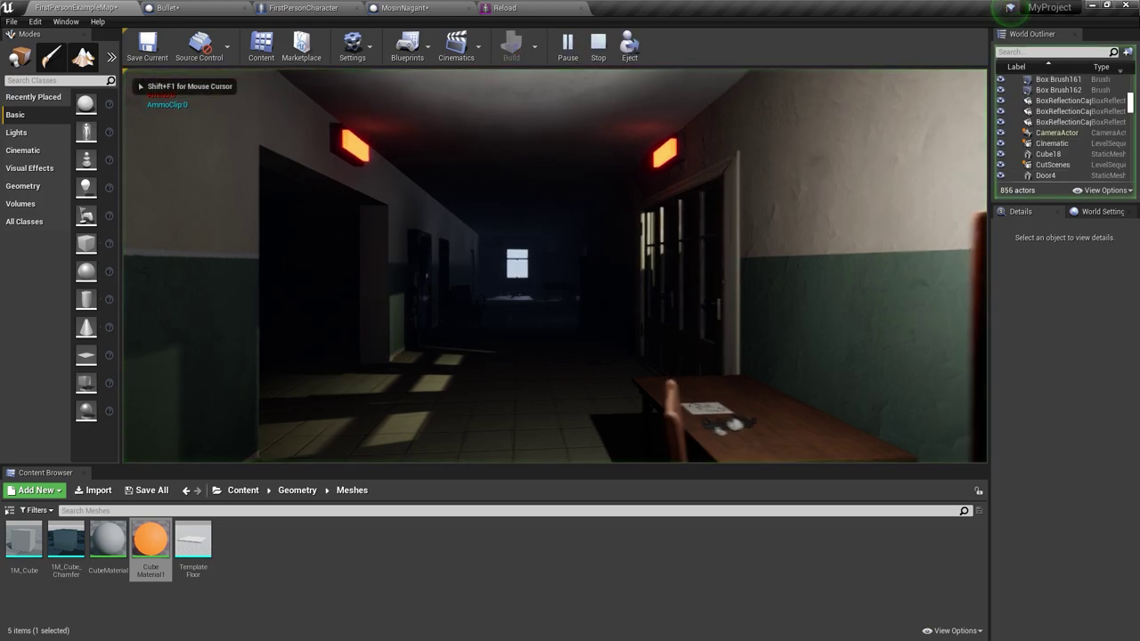
left_click(571, 250)
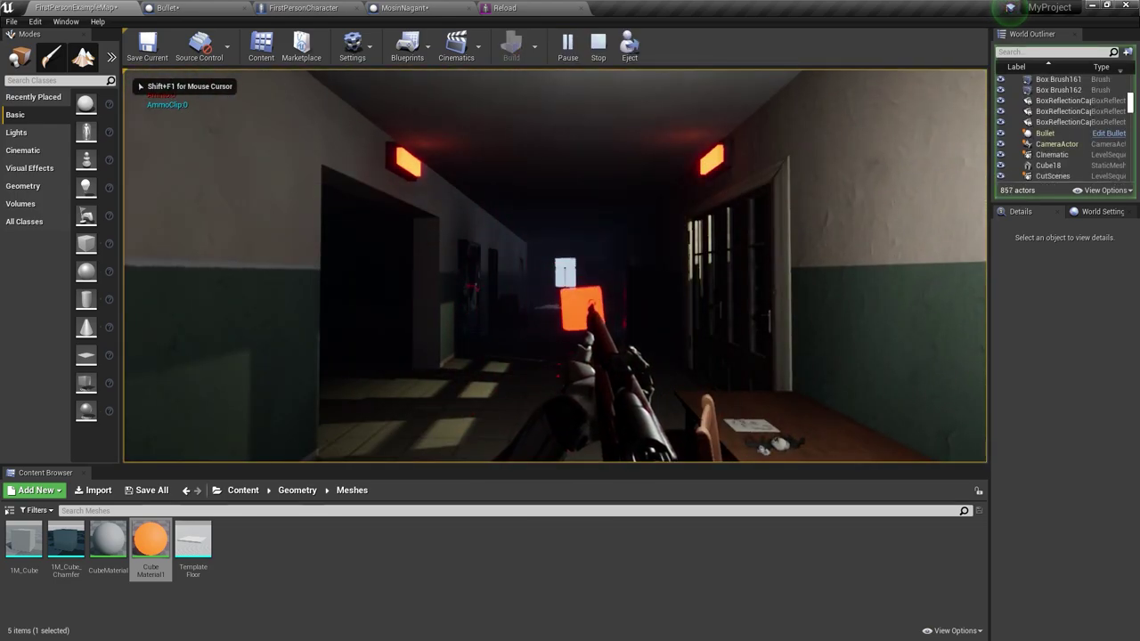
left_click(554, 265)
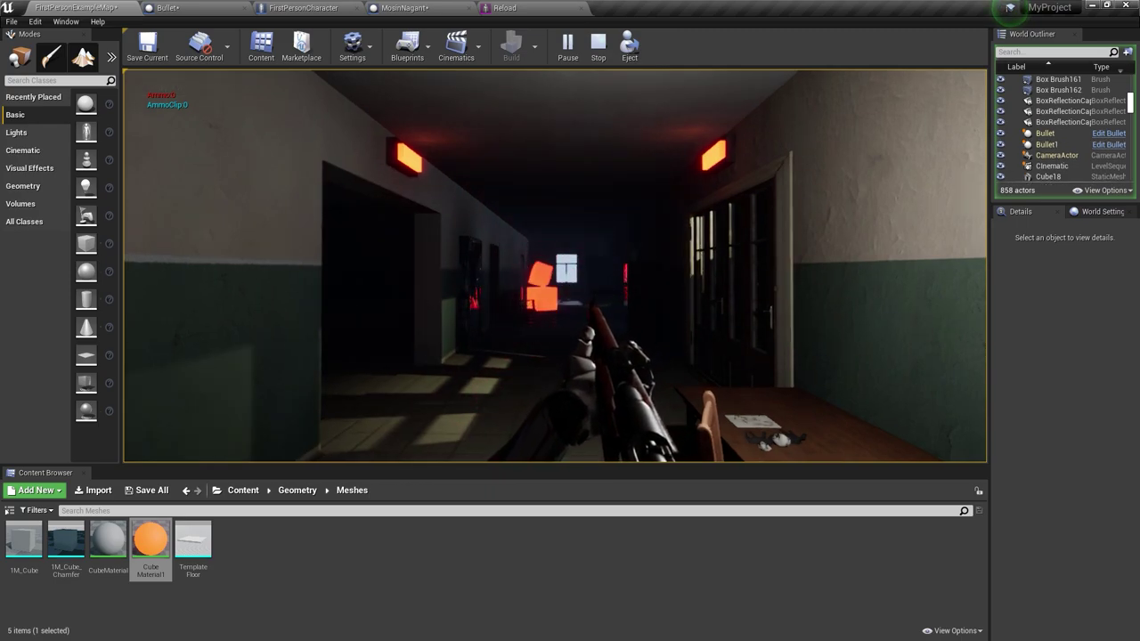
left_click(554, 265)
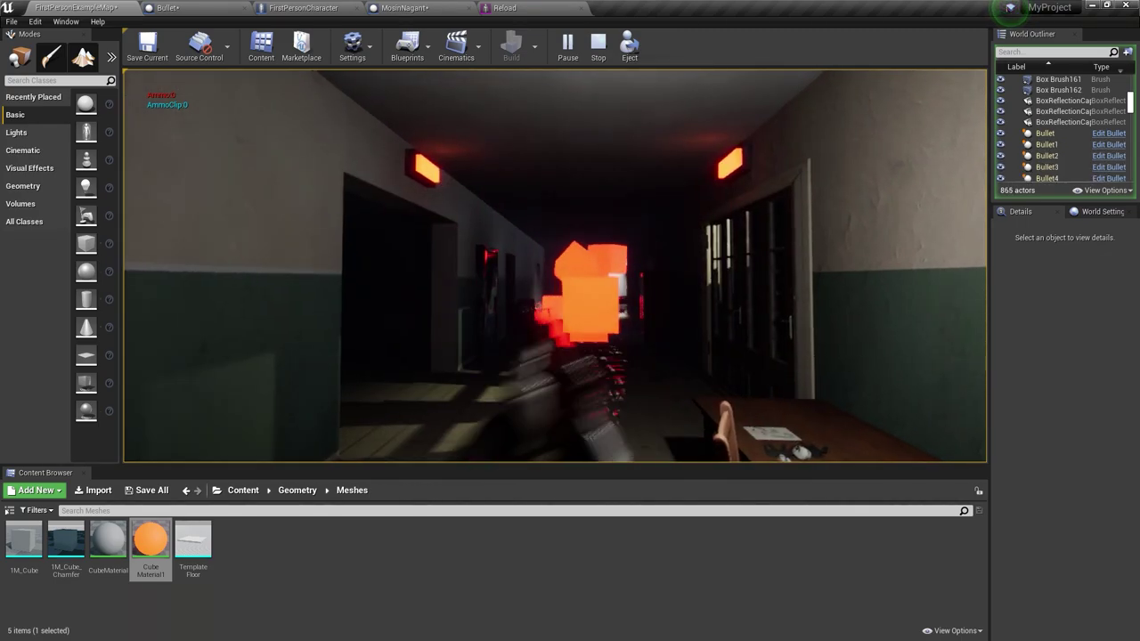
key("Escape")
- Set SpawnActor Bullet's Spawn Transform Scale to 0.1, 0.1, 0.1 in FirstPersonCharacter
left_click(240, 6)
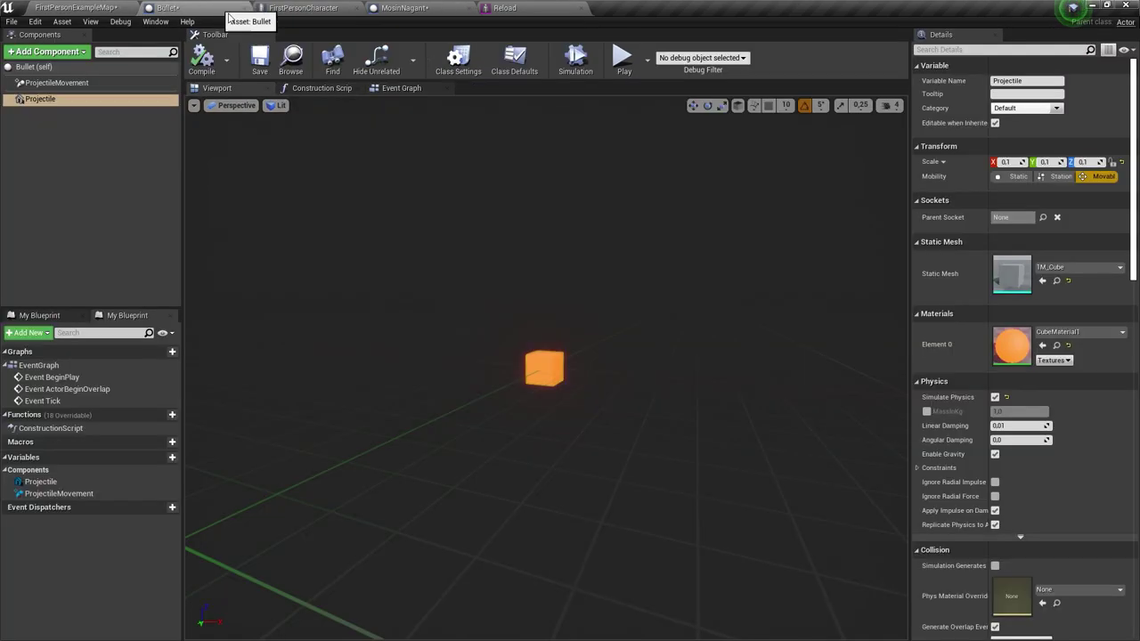
left_click(267, 7)
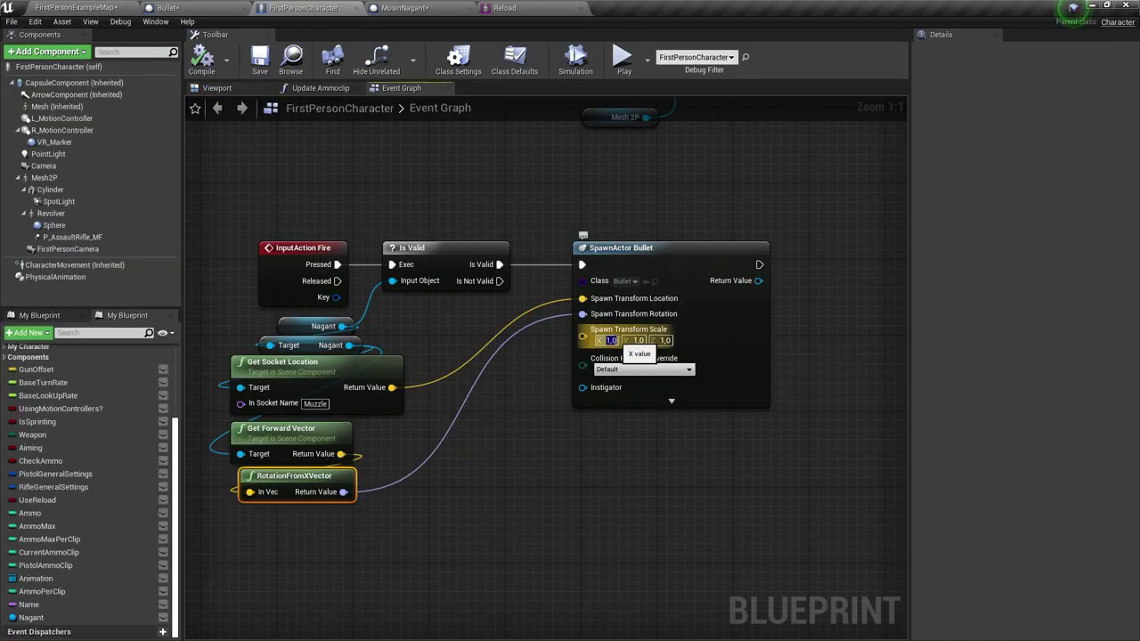
type("0.1")
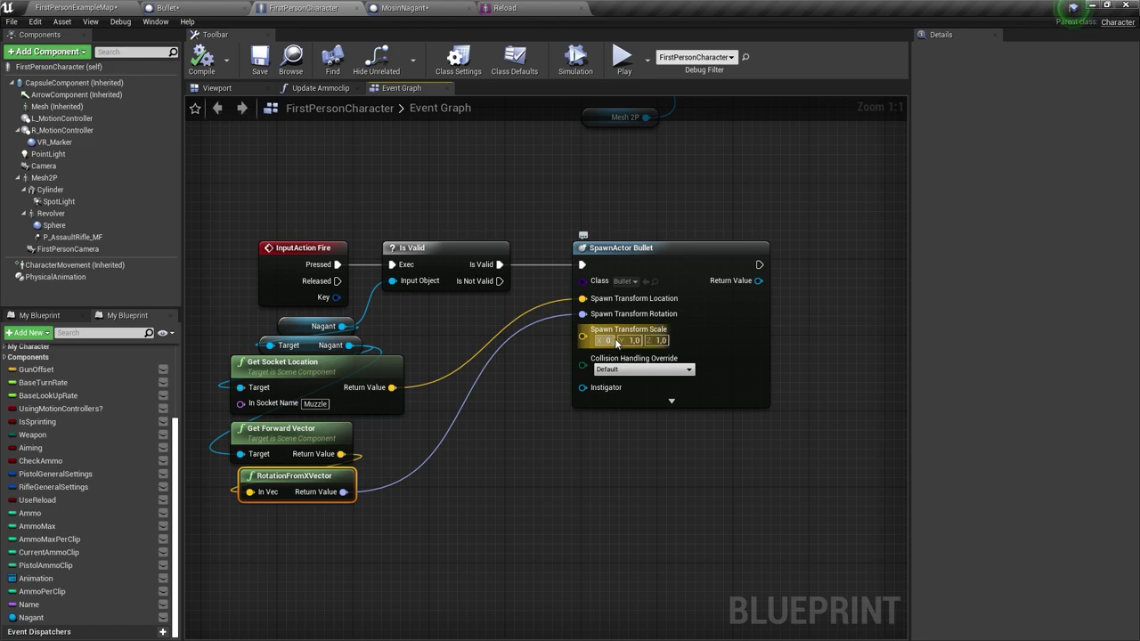
key("Tab")
type("0.1")
key("Tab")
type("0.1")
key("Return")
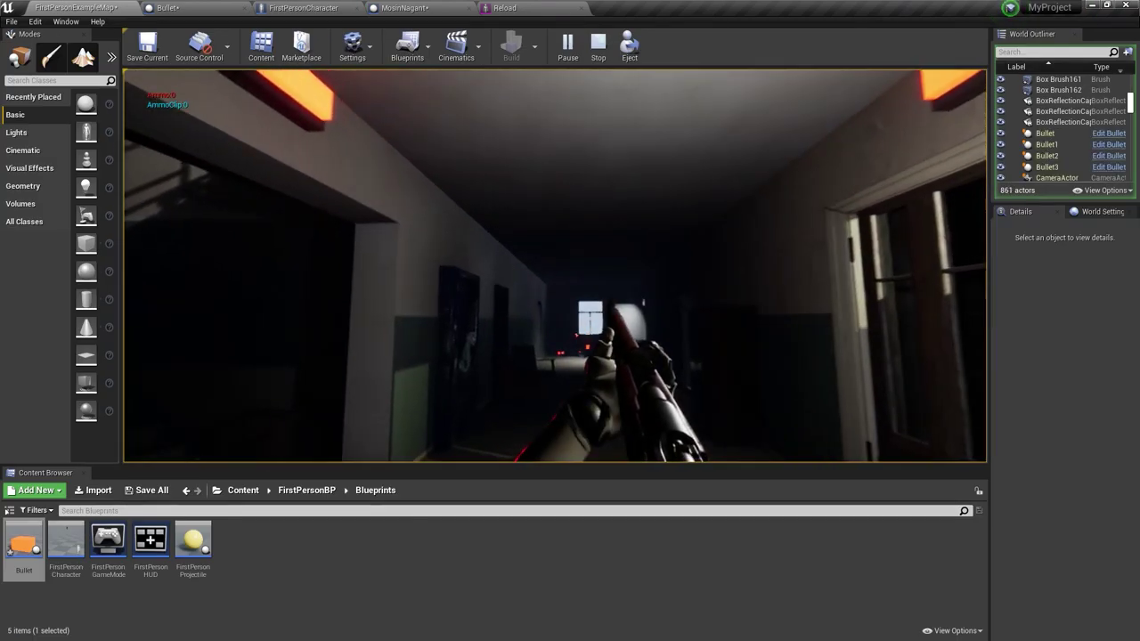
- Fire a long burst of the smaller bullets down the hallway and toward the desk
left_click(554, 265)
left_click(555, 265)
left_click(554, 265)
left_click(555, 265)
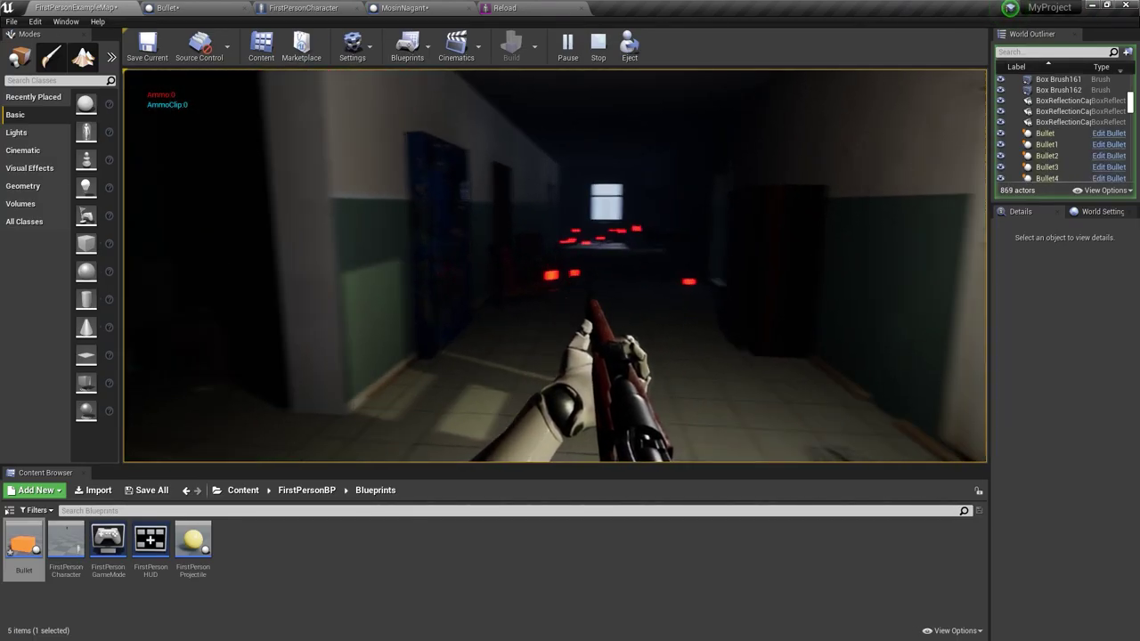
left_click(555, 266)
left_click(555, 265)
left_click(555, 265)
left_click(555, 265)
left_click(555, 265)
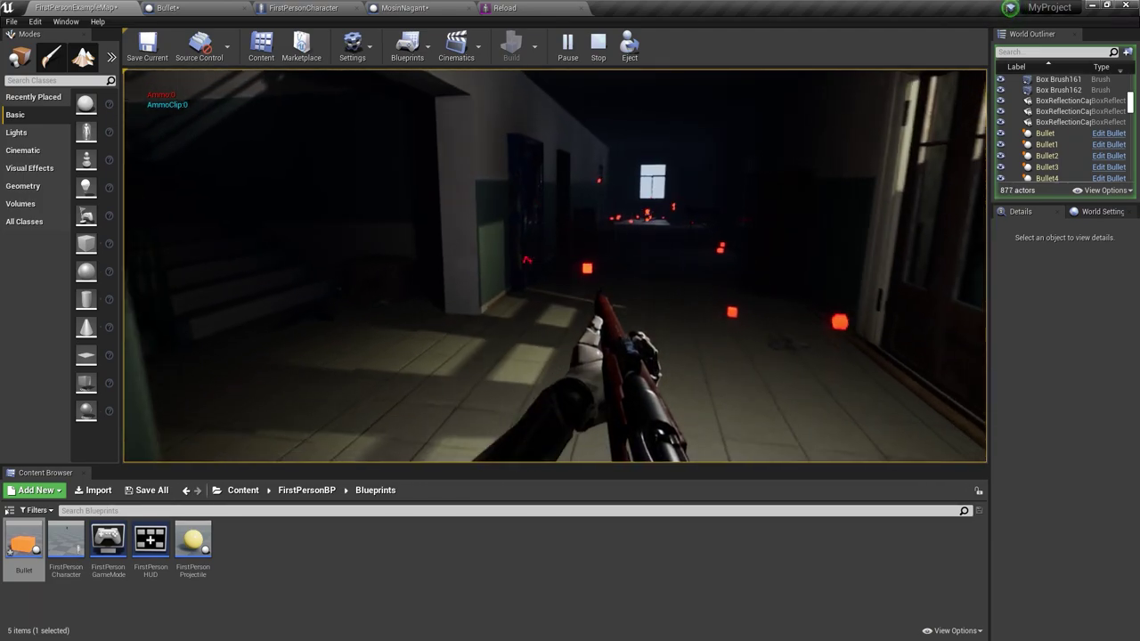
left_click(555, 265)
left_click(555, 265)
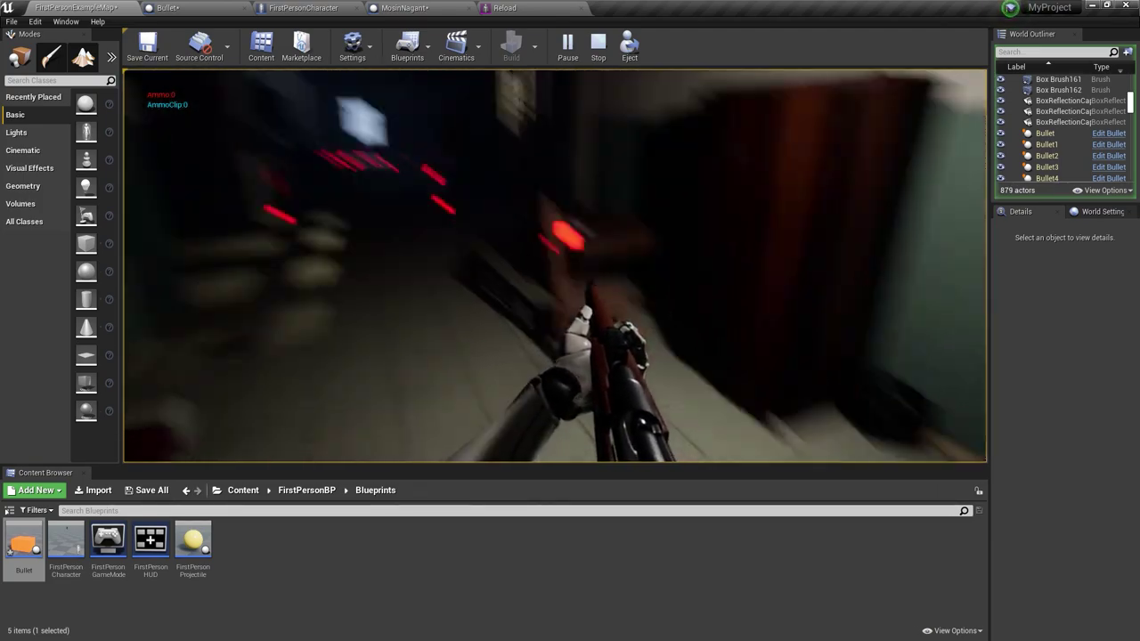
left_click(555, 265)
left_click(555, 265)
left_click(555, 266)
left_click(555, 265)
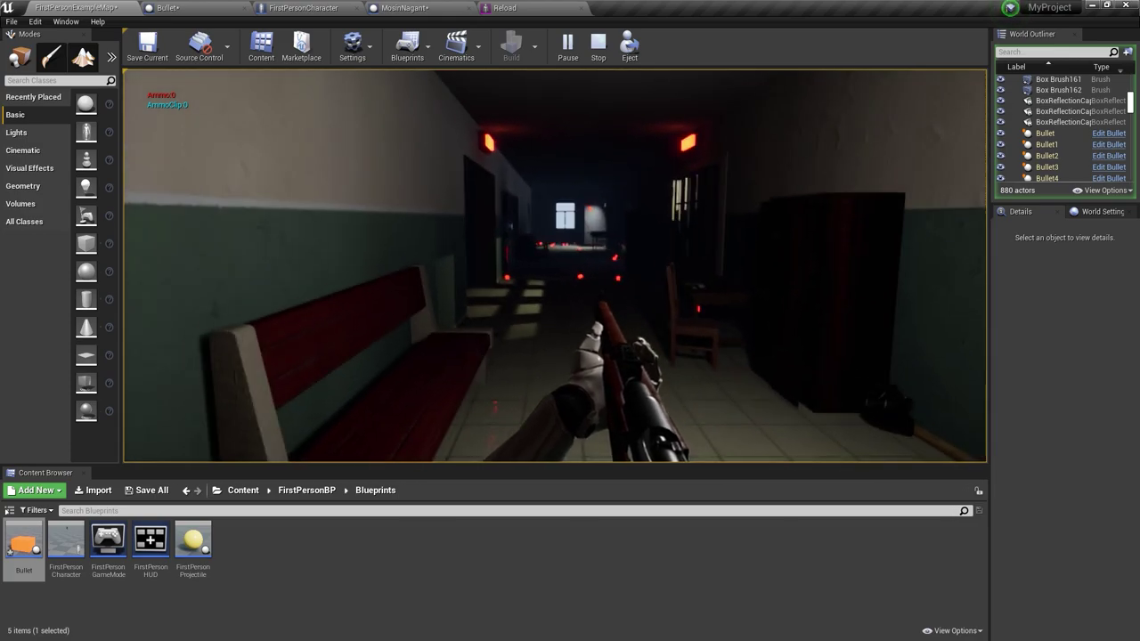
left_click(555, 265)
left_click(555, 266)
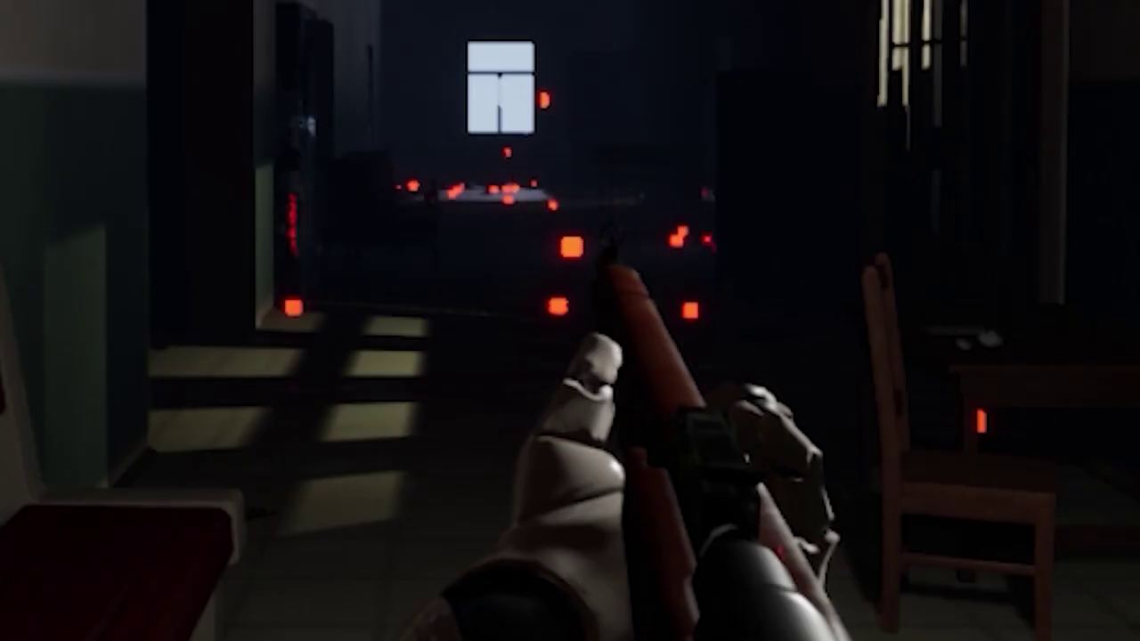
left_click(555, 266)
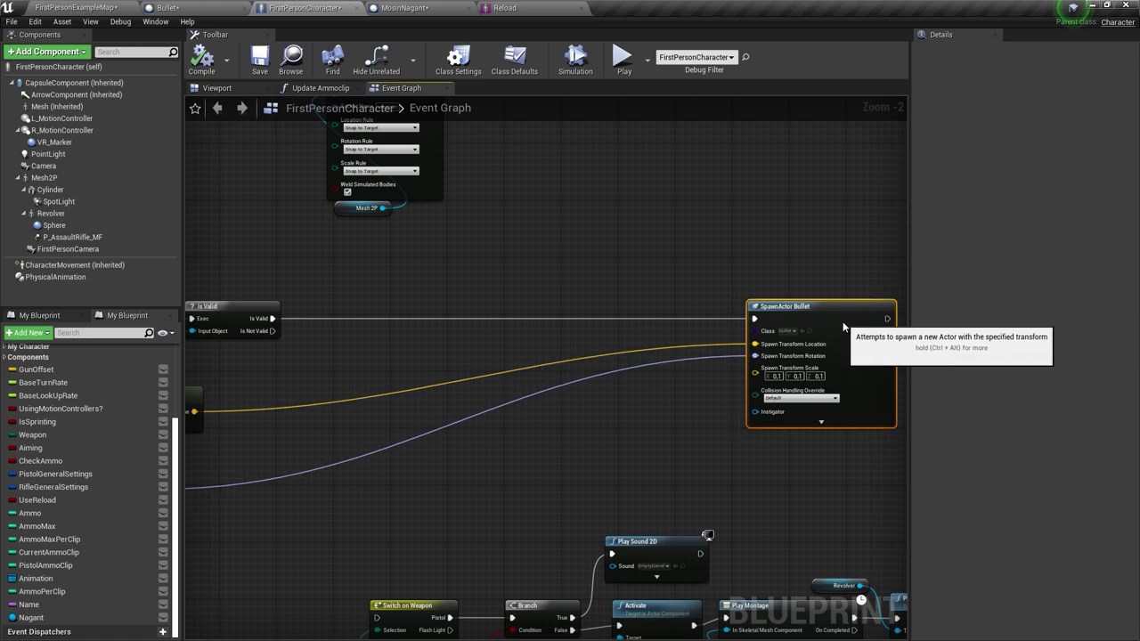
- Move the AttachToComponent node closer to the SpawnActor node
right_click_drag(805, 319, 606, 431)
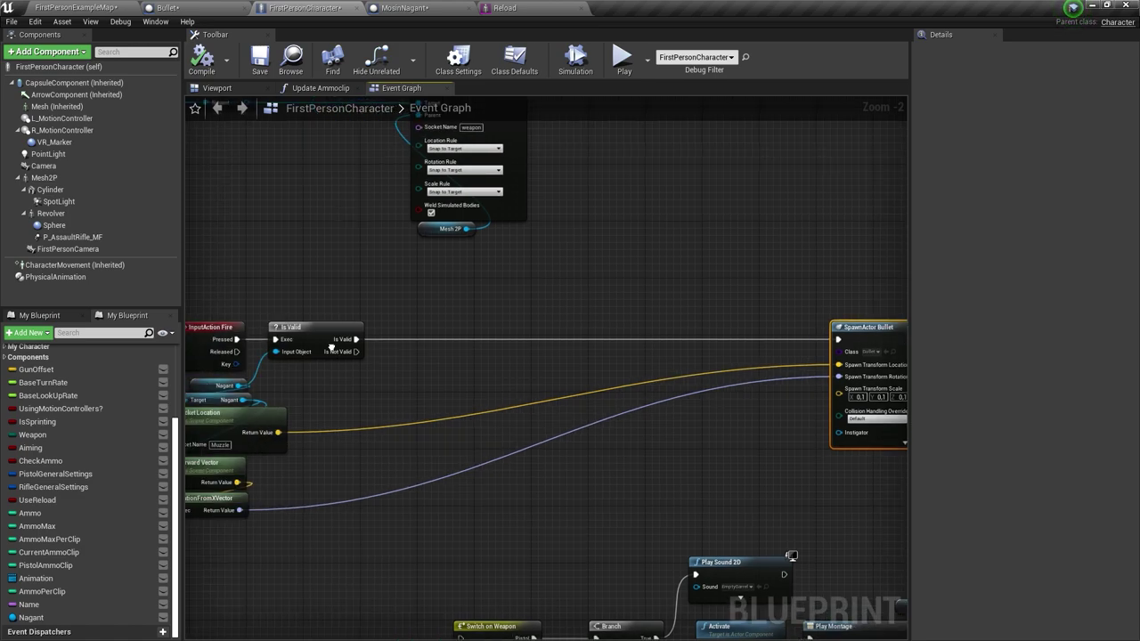
scroll(606, 432, "down", 3)
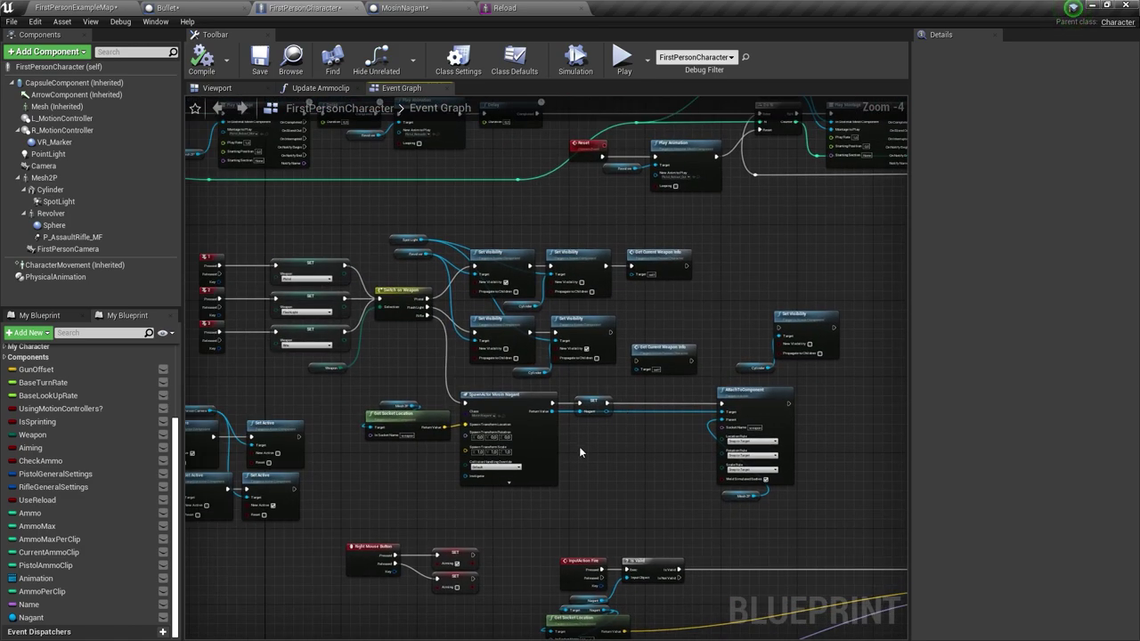
scroll(579, 446, "up", 3)
left_click(853, 396)
left_click_drag(853, 395, 725, 395)
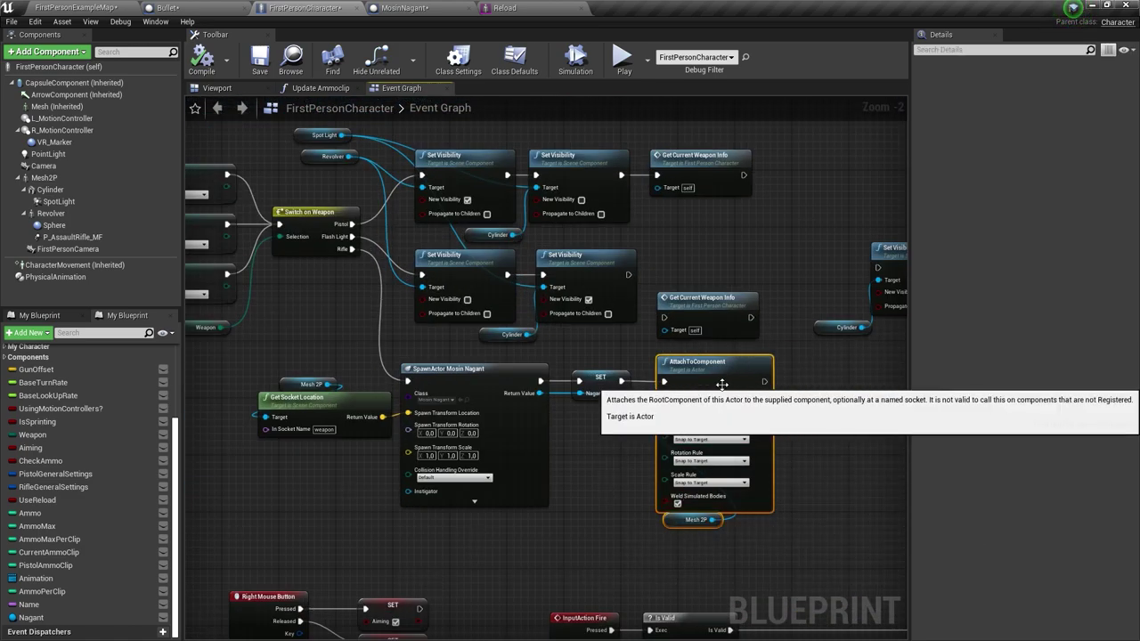
right_click_drag(271, 259, 254, 323)
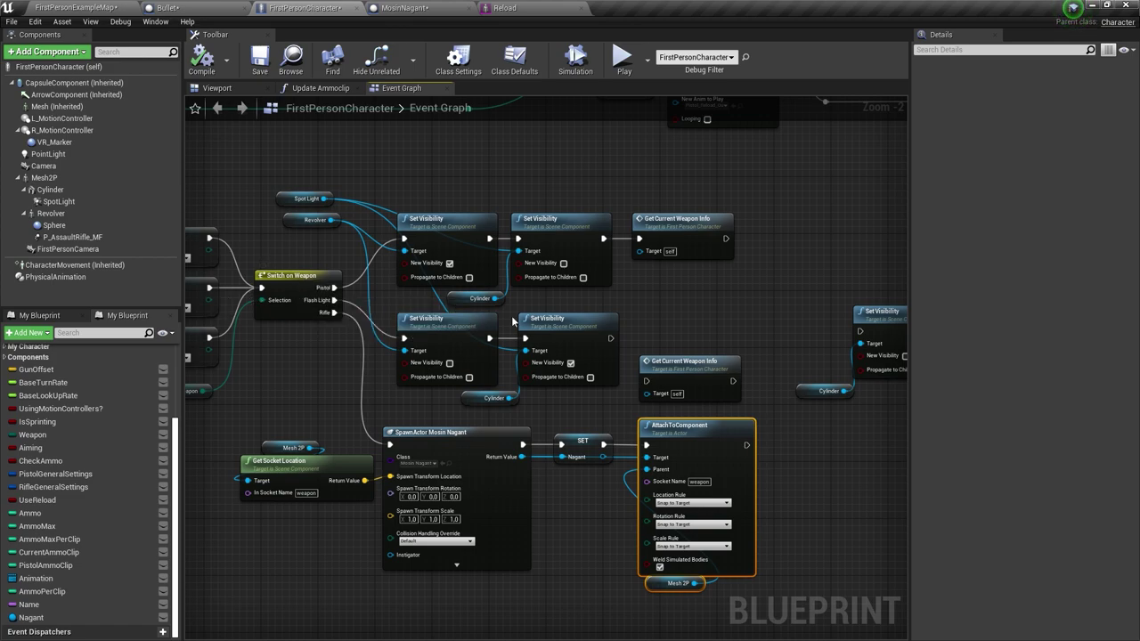
- Shift Get Current Weapon Info further right among the weapon-switch nodes
right_click_drag(569, 331, 741, 315)
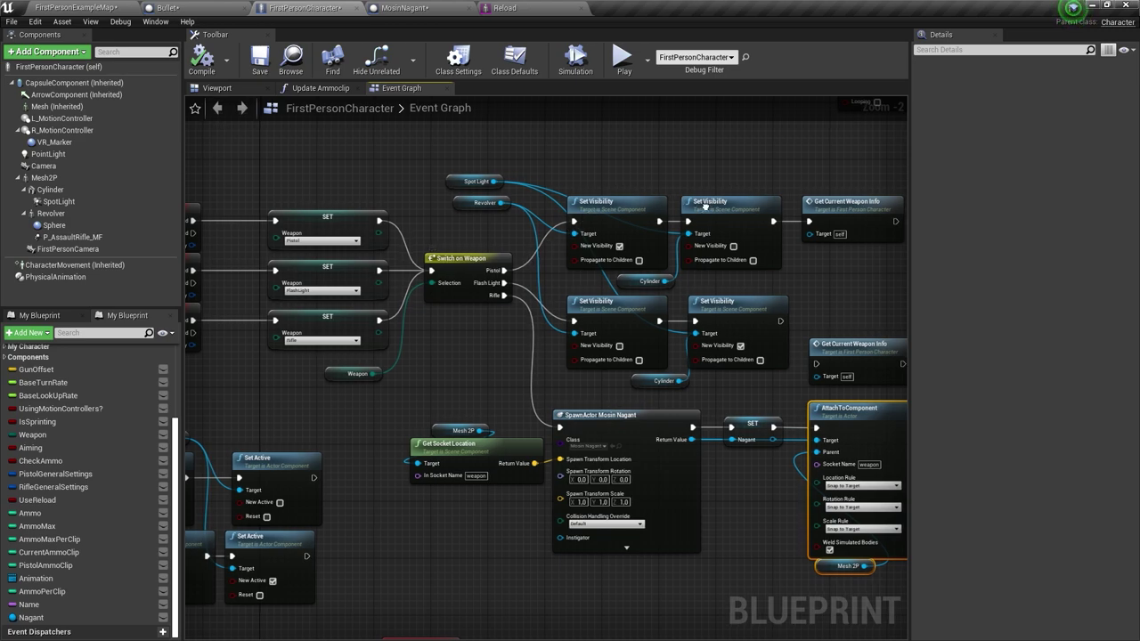
right_click_drag(730, 209, 506, 198)
left_click(639, 201)
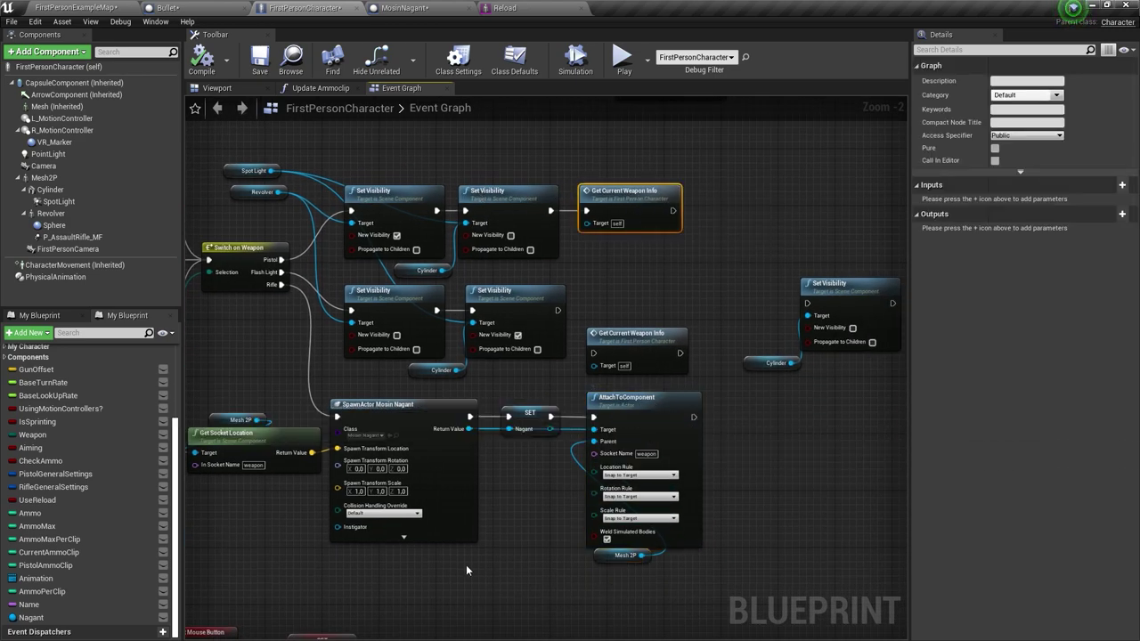
left_click_drag(589, 201, 726, 265)
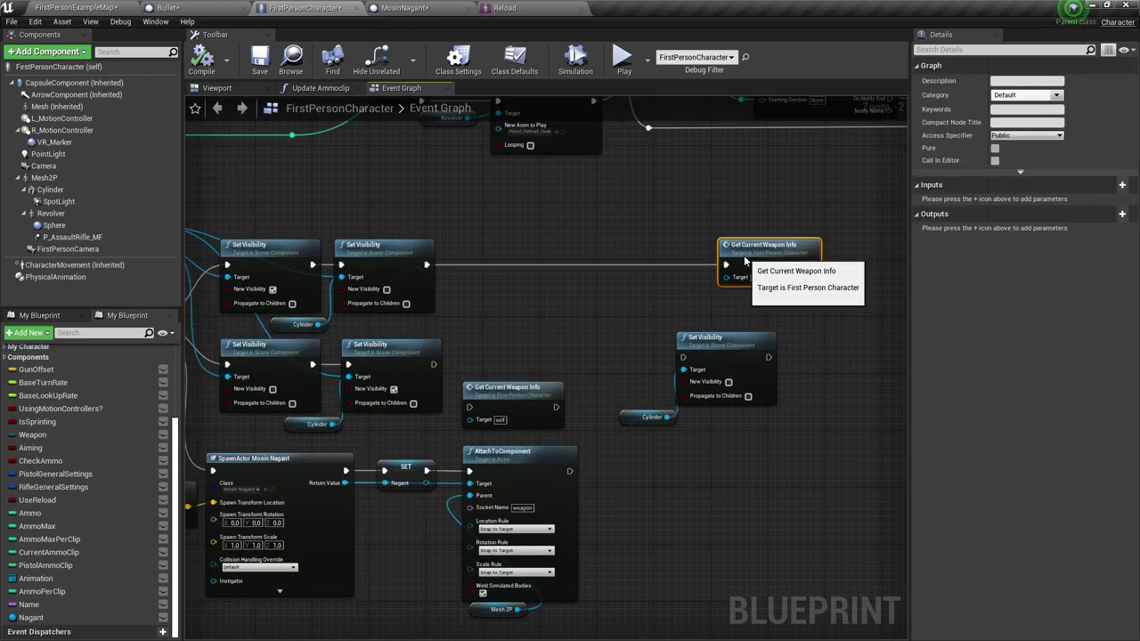
right_click_drag(659, 285, 882, 300)
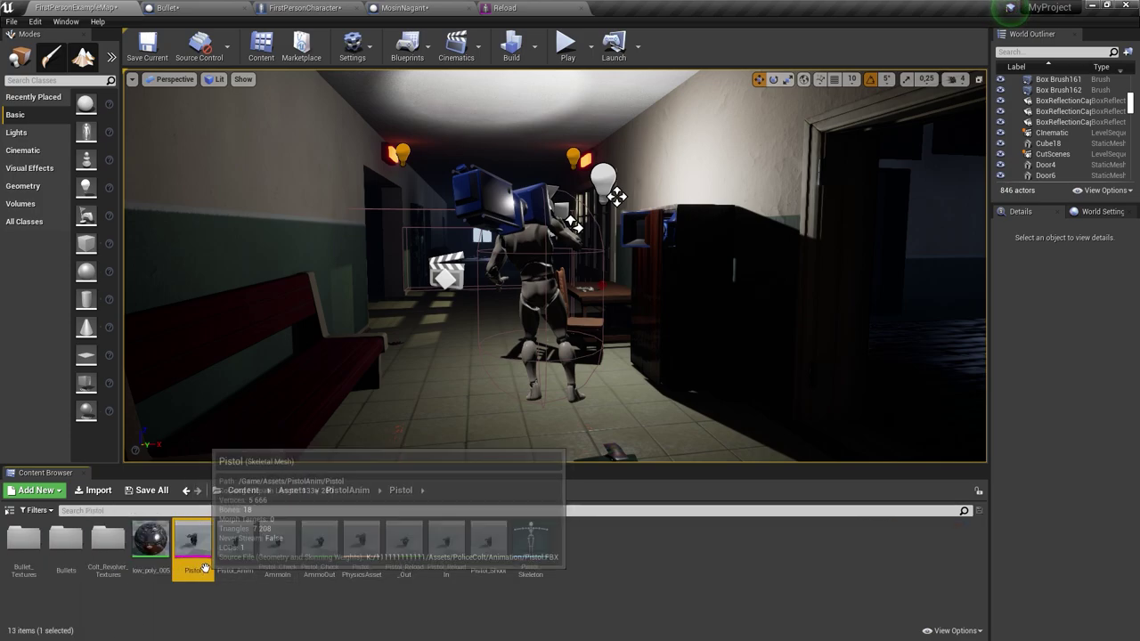
- Create Actor blueprint BP_Pistol and add the Pistol skeletal mesh as a component
right_click(582, 576)
left_click(685, 317)
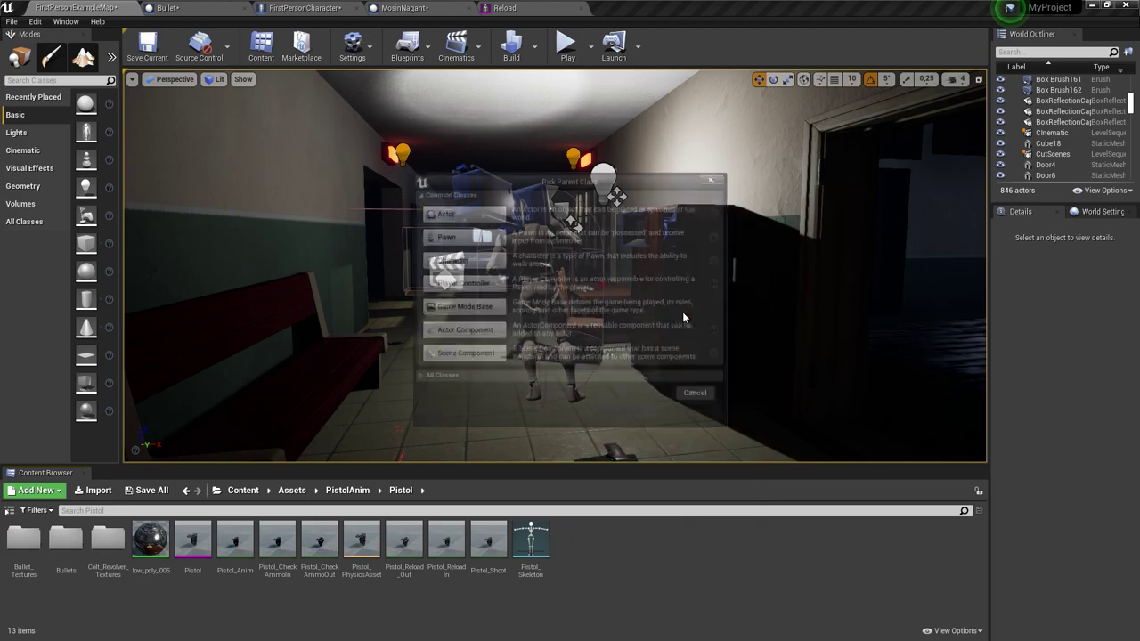
left_click(441, 212)
type("BP_Pistol")
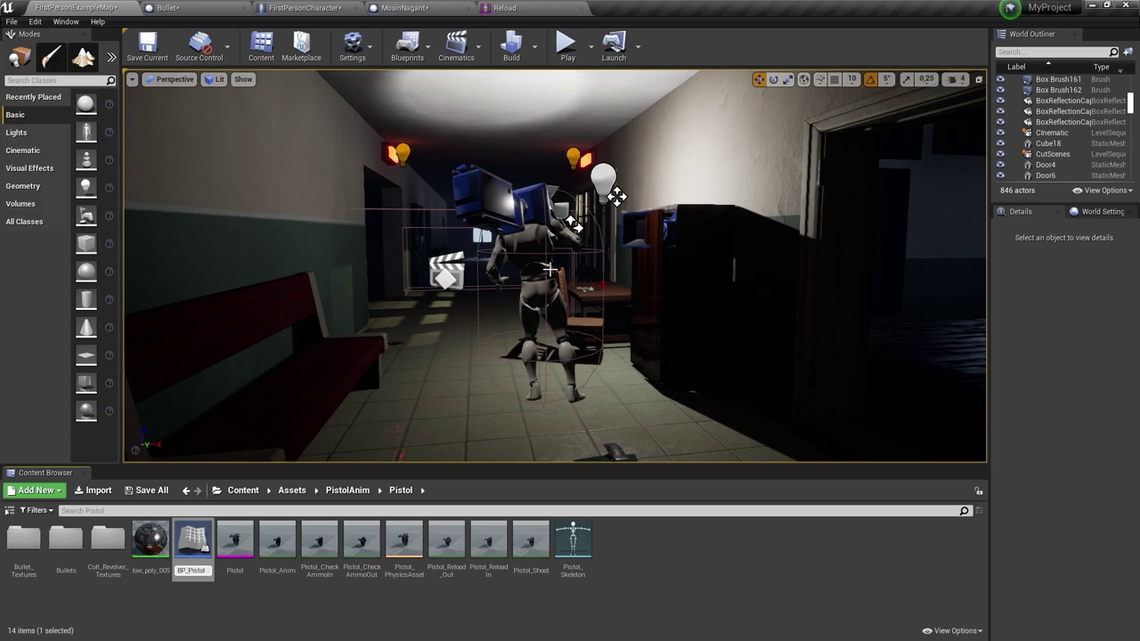
key("Return")
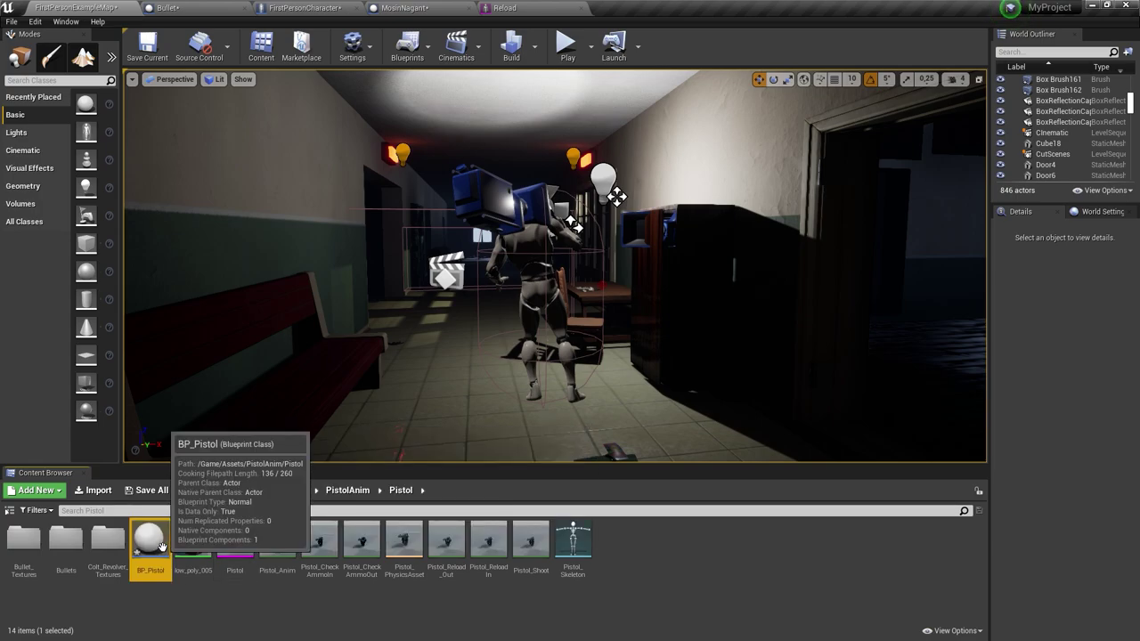
left_click(235, 538)
mouse_move(235, 539)
left_mouse_down()
mouse_move(698, 2)
mouse_move(549, 354)
left_mouse_up()
- Rotate the Pistol mesh to 0, 15, -90 in BP_Pistol and compile it
left_click_drag(630, 354, 579, 357, "alt")
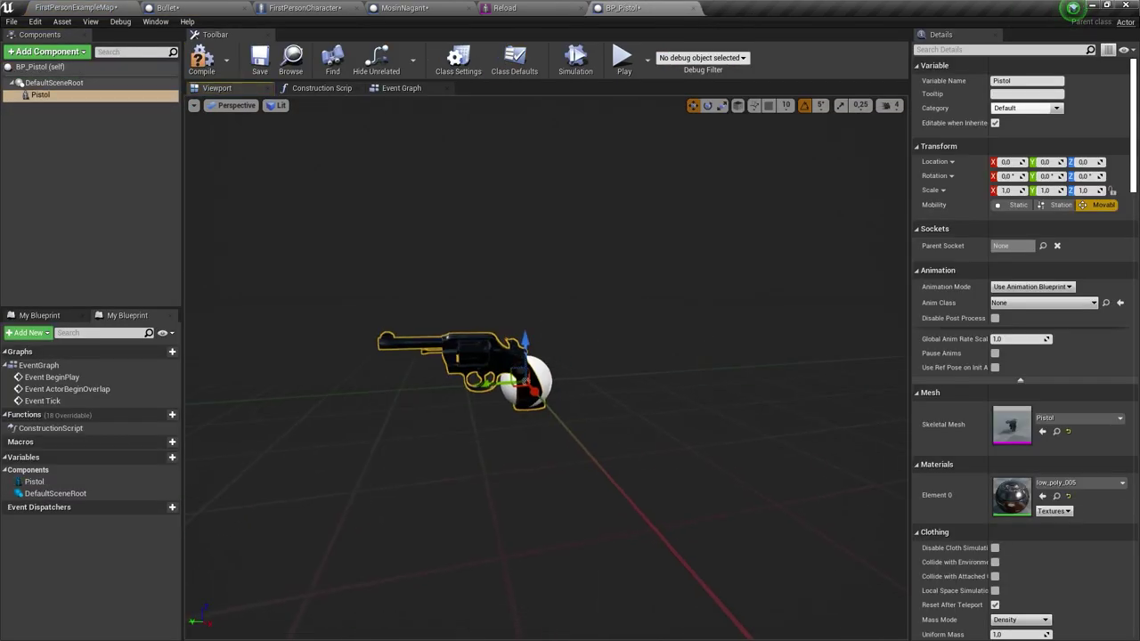
mouse_move(498, 395)
left_mouse_down()
mouse_move(588, 384)
mouse_move(506, 367)
mouse_move(580, 418)
mouse_move(507, 356)
mouse_move(570, 348)
mouse_move(534, 352)
mouse_move(552, 339)
mouse_move(574, 454)
left_mouse_up()
scroll(573, 454, "up", 2)
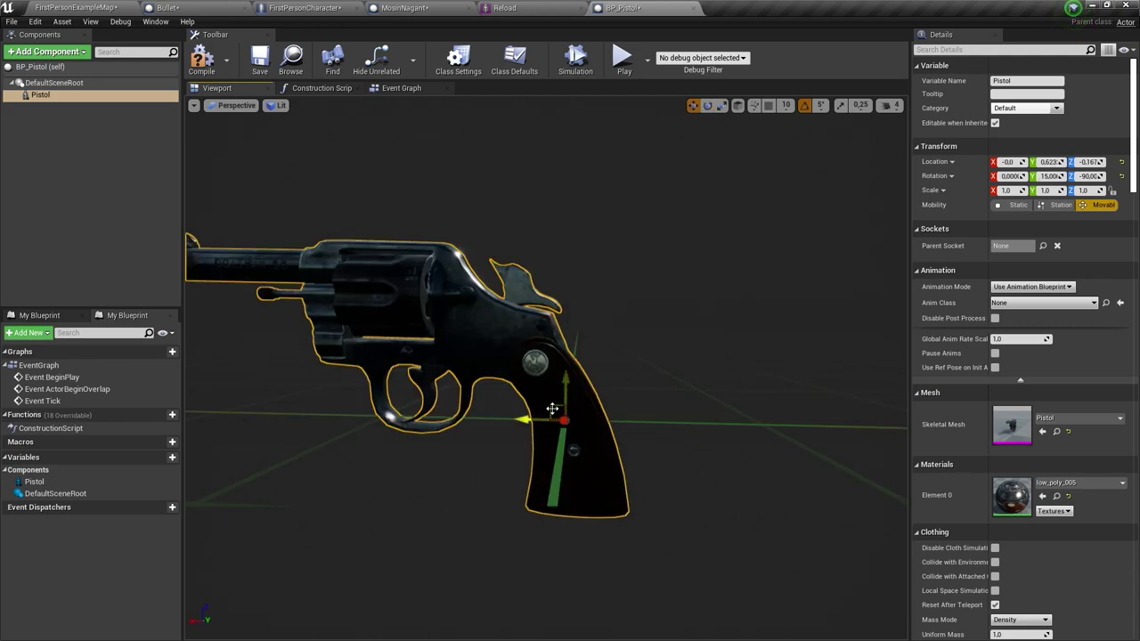
left_click_drag(548, 410, 587, 383, "alt")
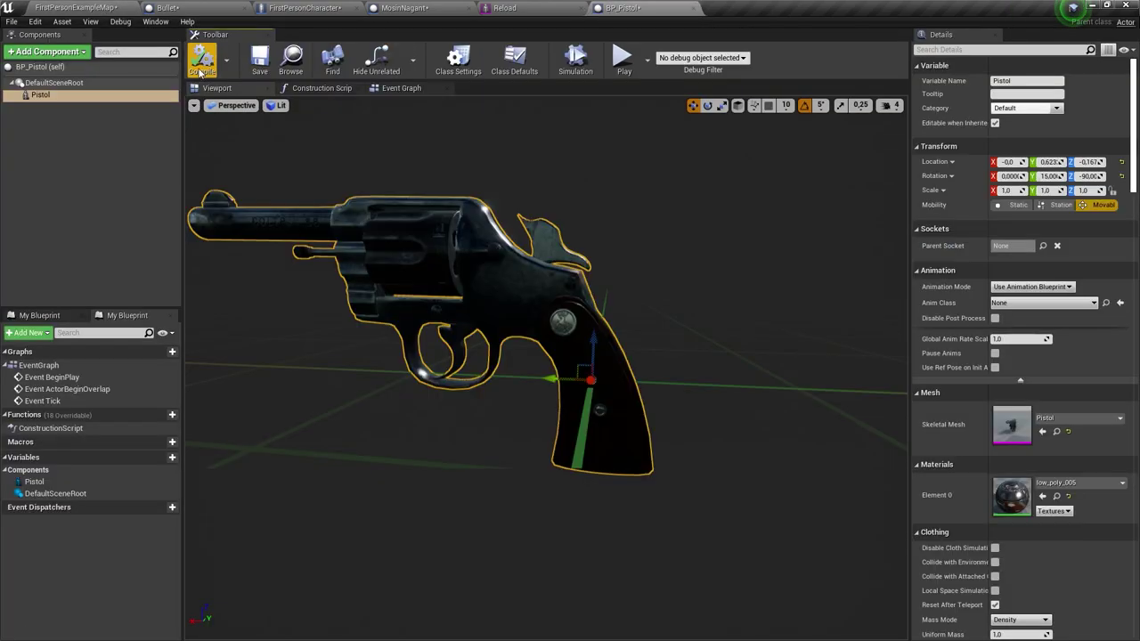
left_click(74, 7)
left_click(303, 7)
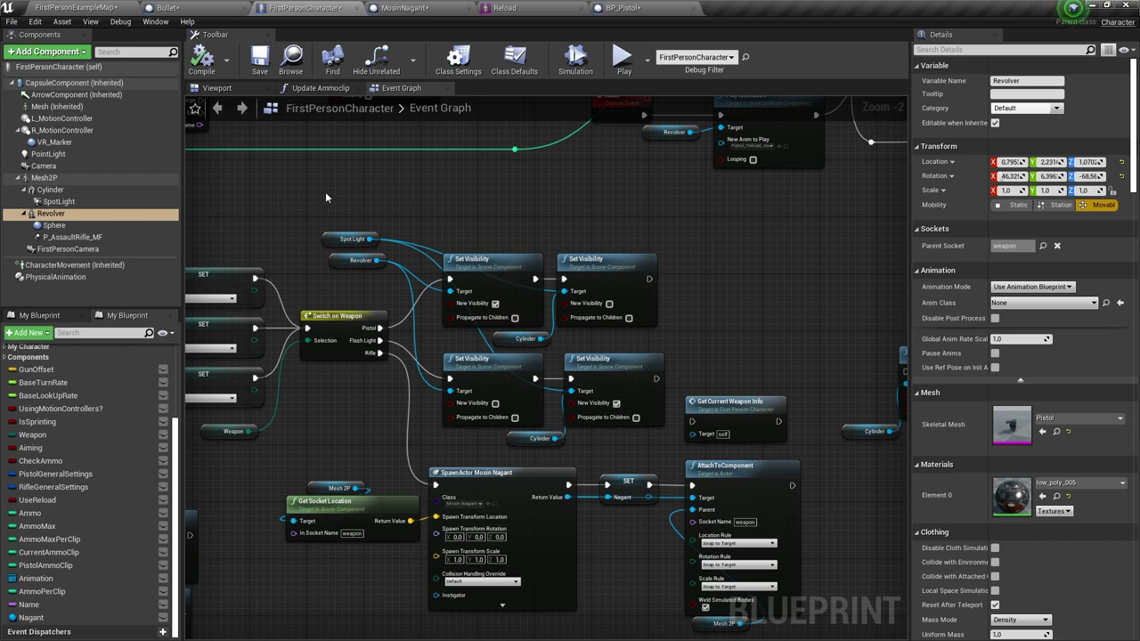
- Delete the two Revolver Set Visibility nodes
left_click_drag(326, 194, 357, 237)
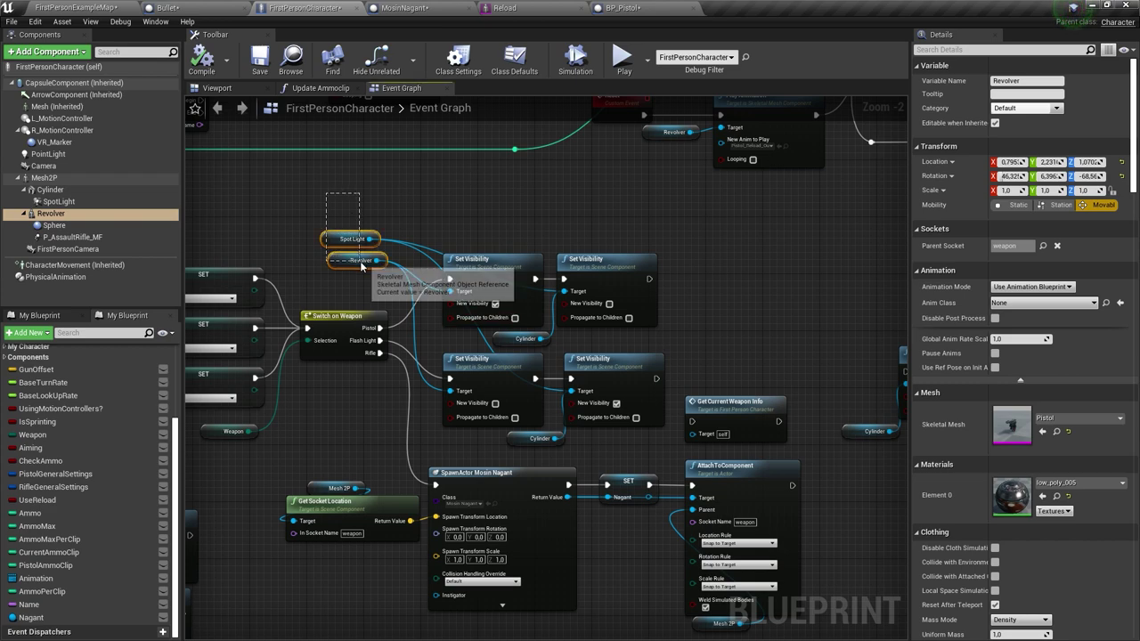
left_click(508, 258)
key("Delete")
left_click(611, 267)
key("Delete")
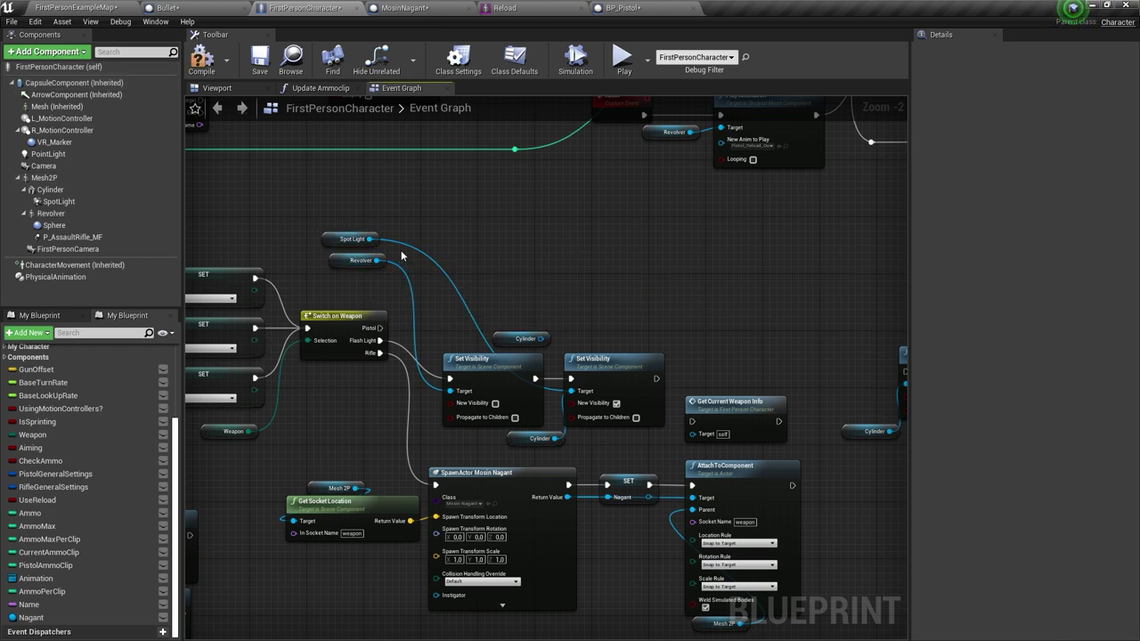
- Delete the Revolver reference node, the Revolver component and the leftover Cylinder reference
left_click_drag(341, 257, 522, 244)
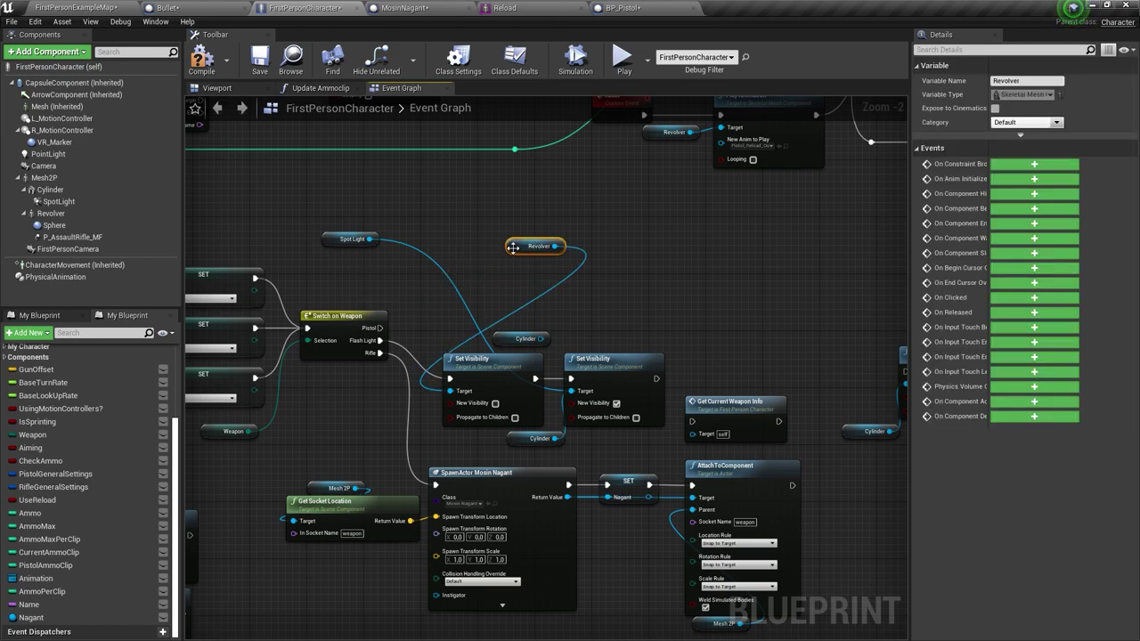
key("Delete")
left_click(51, 214)
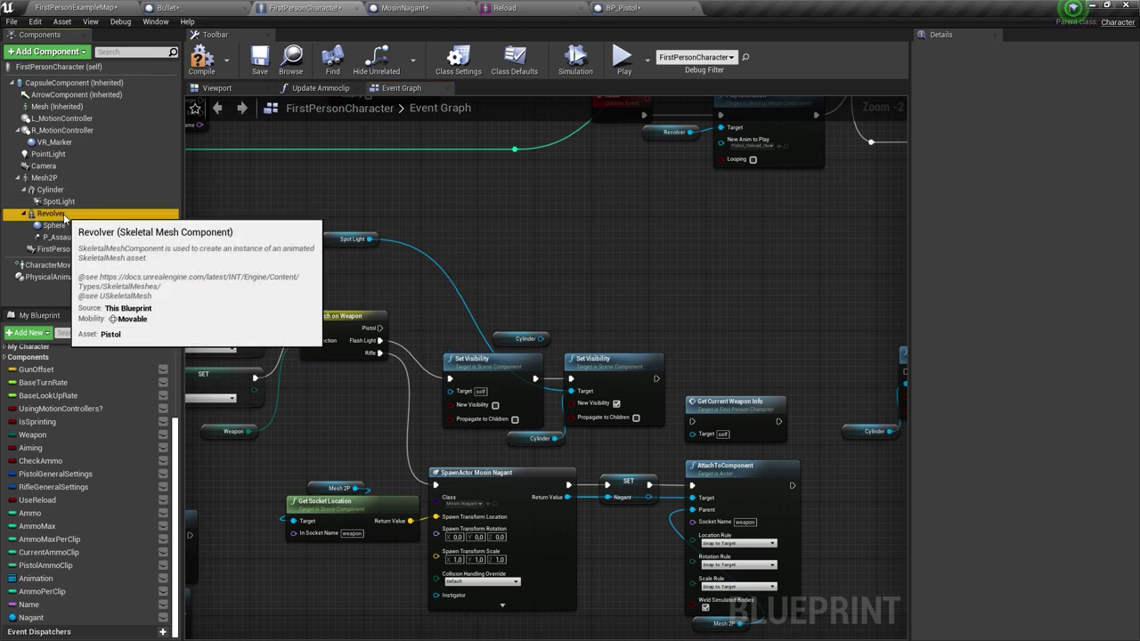
key("Delete")
left_click(526, 339)
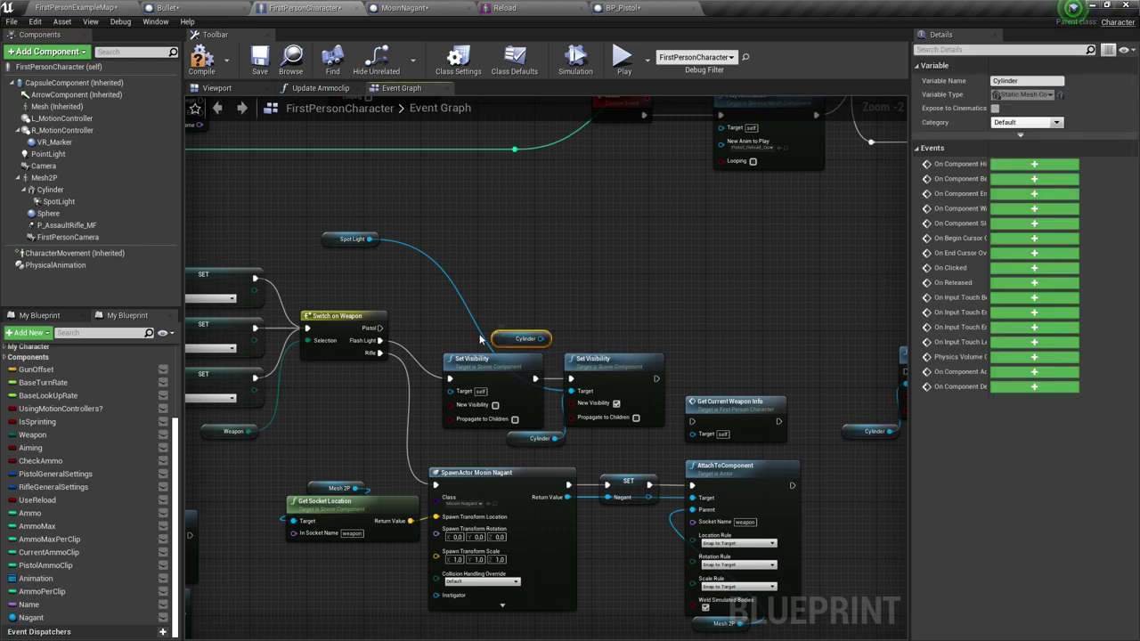
key("Delete")
- Copy and paste the SpawnActor, Get Socket Location, AttachToComponent and Mesh 2P nodes
left_click_drag(337, 247, 376, 389)
right_click_drag(750, 637, 769, 514)
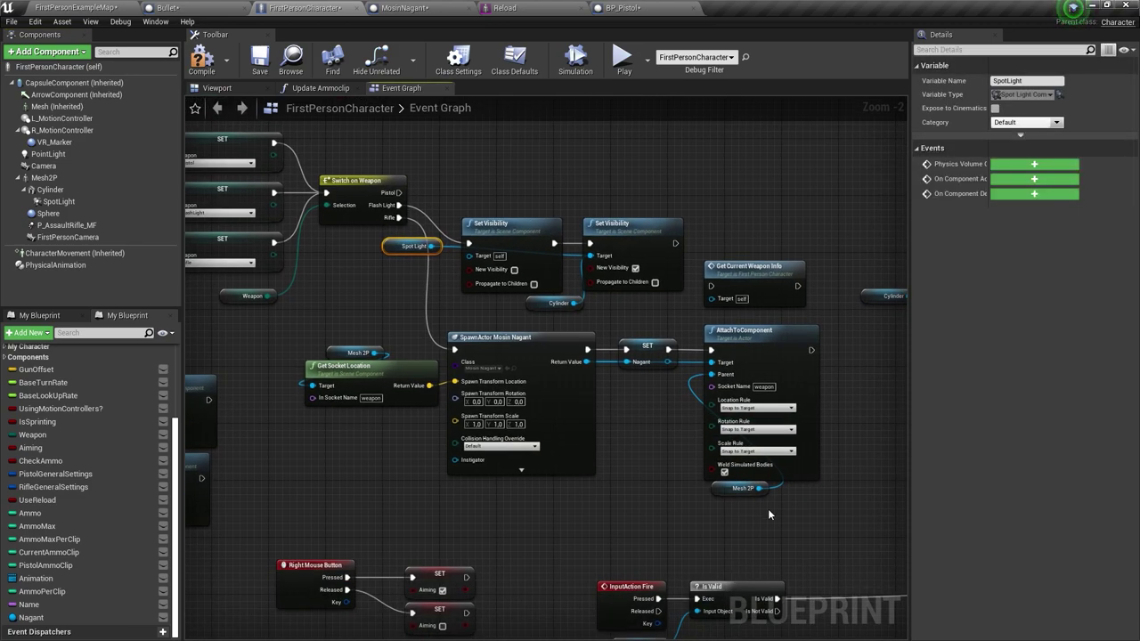
left_click_drag(788, 533, 451, 395)
left_click_drag(347, 348, 346, 346)
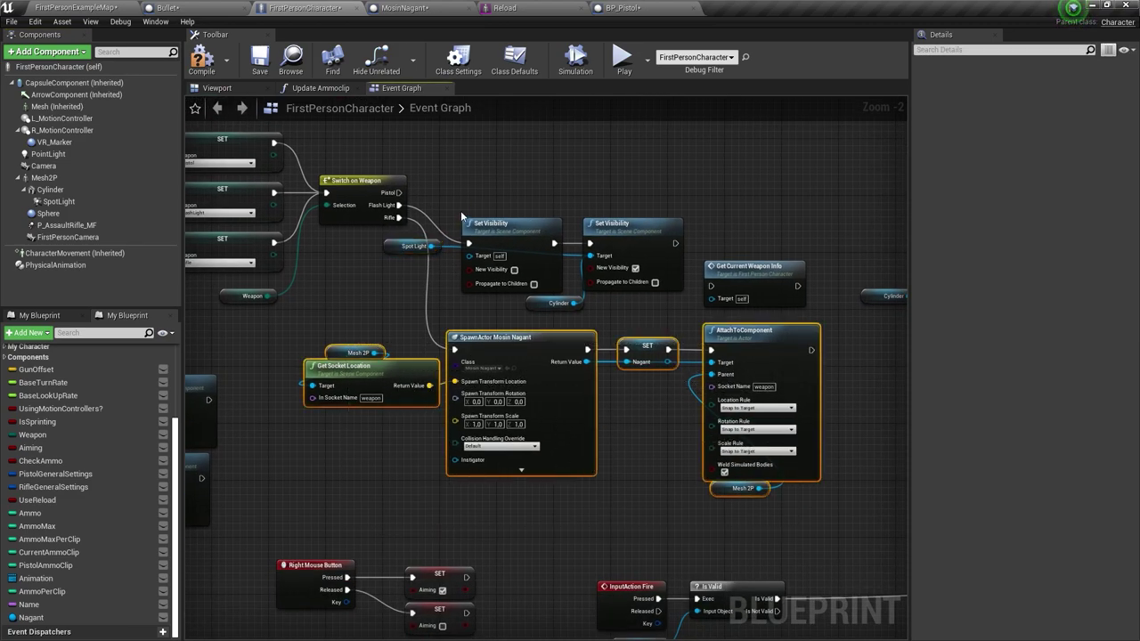
mouse_move(461, 210)
right_mouse_down()
mouse_move(479, 319)
mouse_move(629, 343)
right_mouse_up()
scroll(483, 317, "down", 3)
key("ctrl+c")
key("ctrl+v")
scroll(483, 303, "up", 4)
left_click(591, 338)
- Wire the Pistol switch output to the copied SpawnActor and set its class to BP_Pistol
left_click_drag(575, 370, 578, 276)
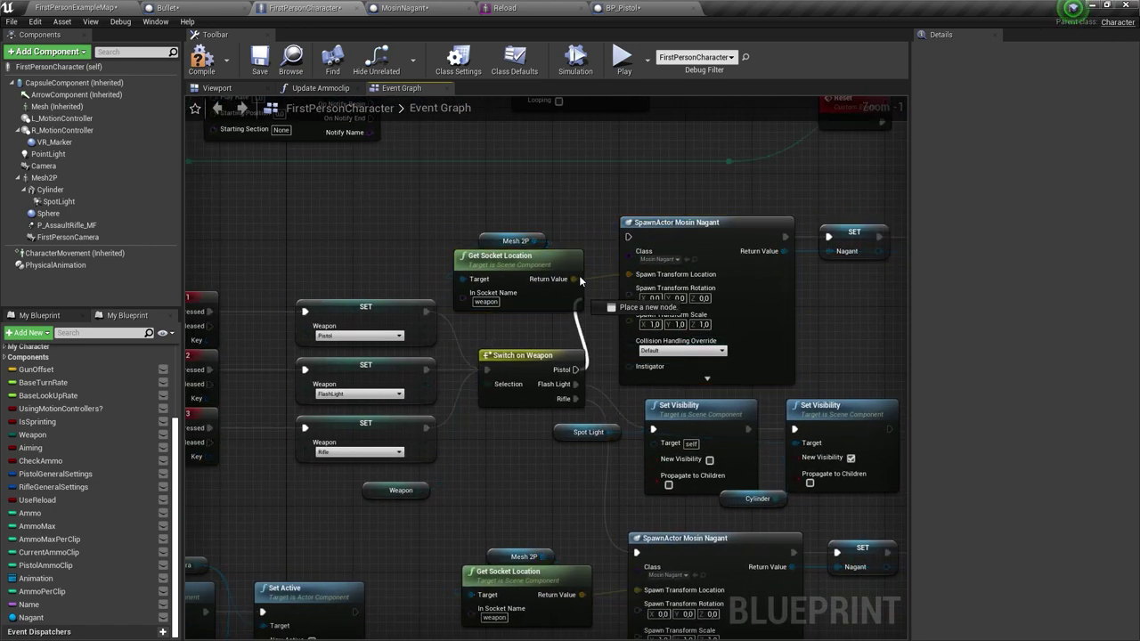
left_click_drag(635, 240, 630, 237)
right_click_drag(631, 237, 467, 290)
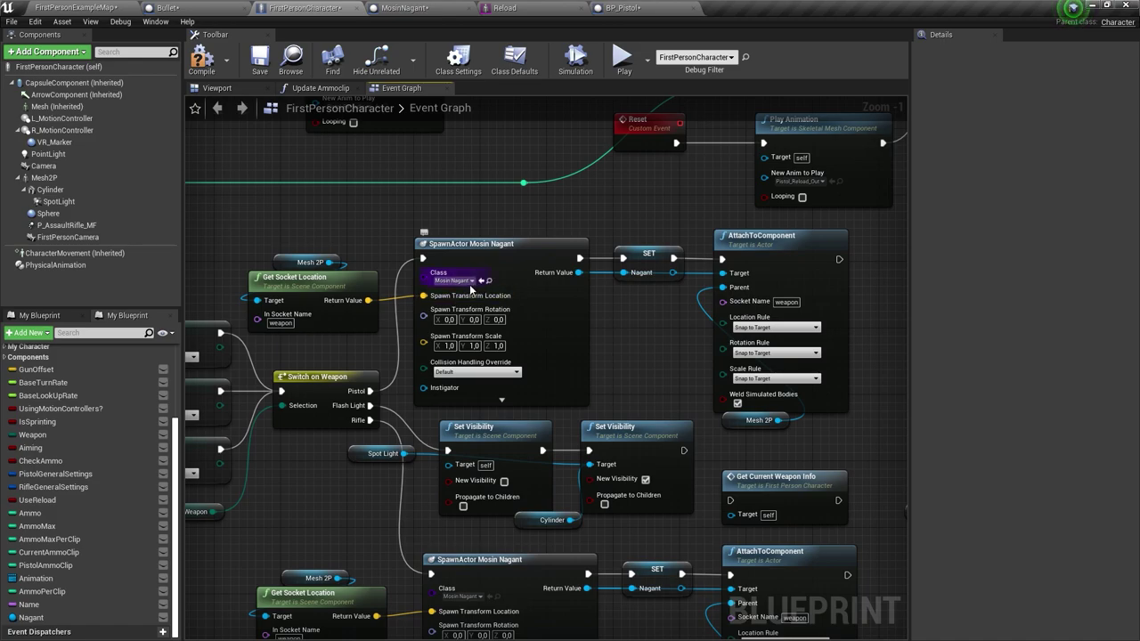
scroll(470, 289, "up", 1)
left_click(475, 281)
type("P")
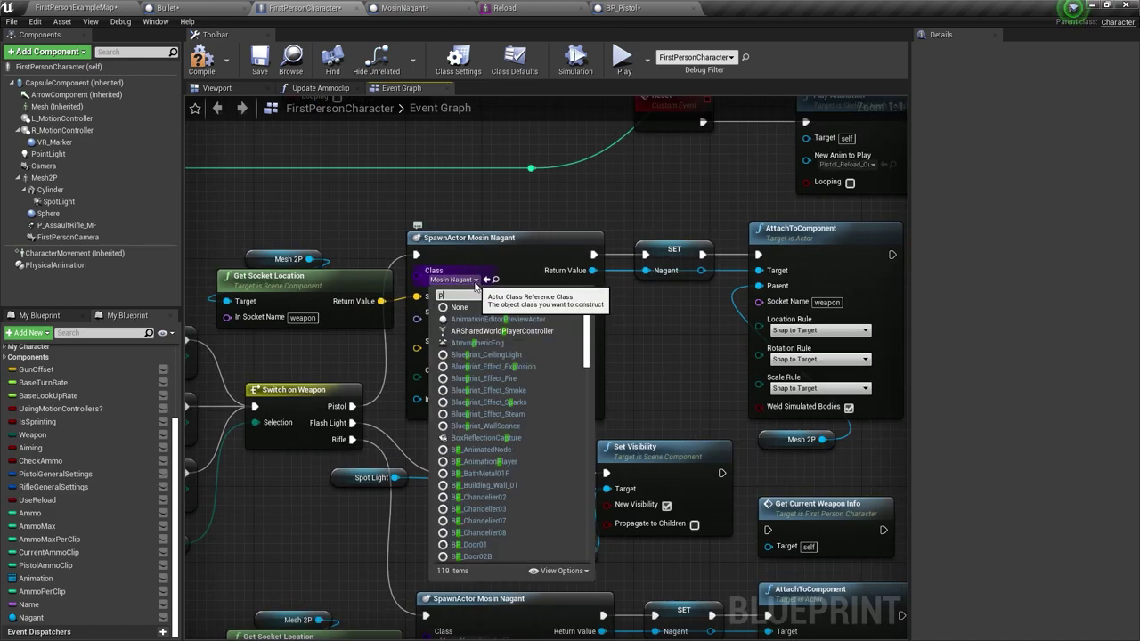
type("i")
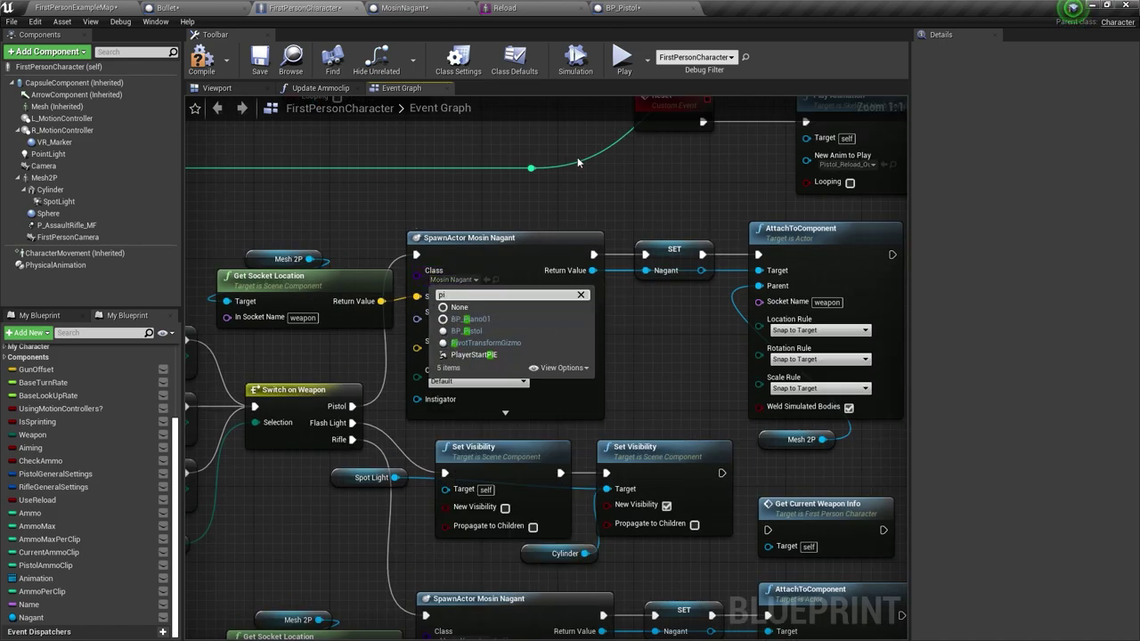
left_click(467, 330)
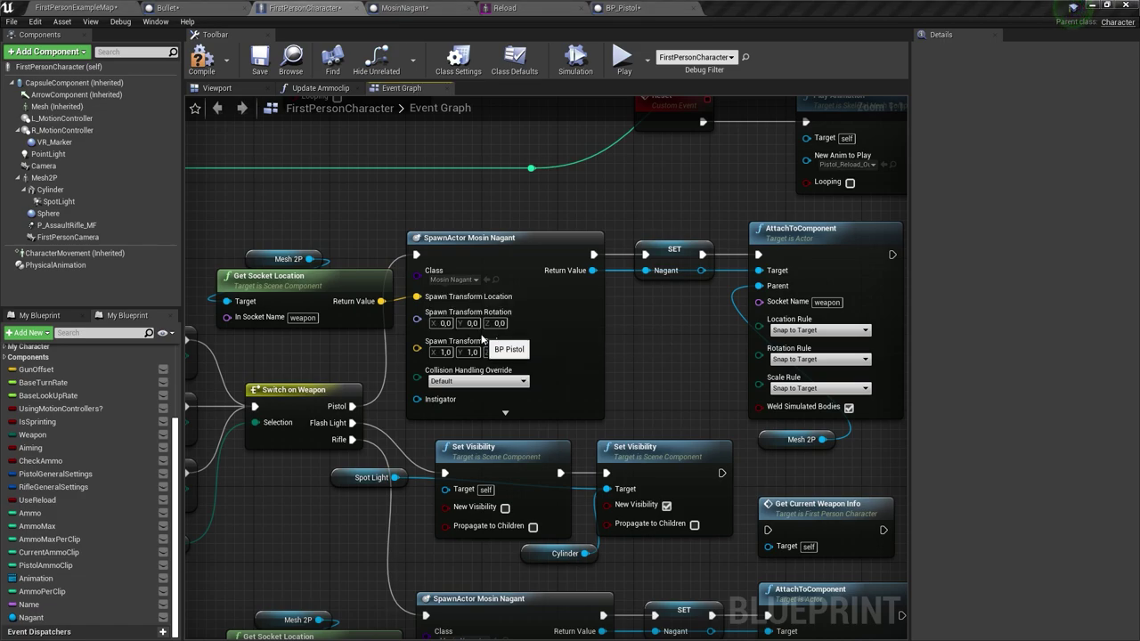
- Replace the copied SET Nagant with a new Pistol variable promoted from Return Value
left_click(678, 278)
right_click_drag(689, 350, 529, 342)
key("Delete")
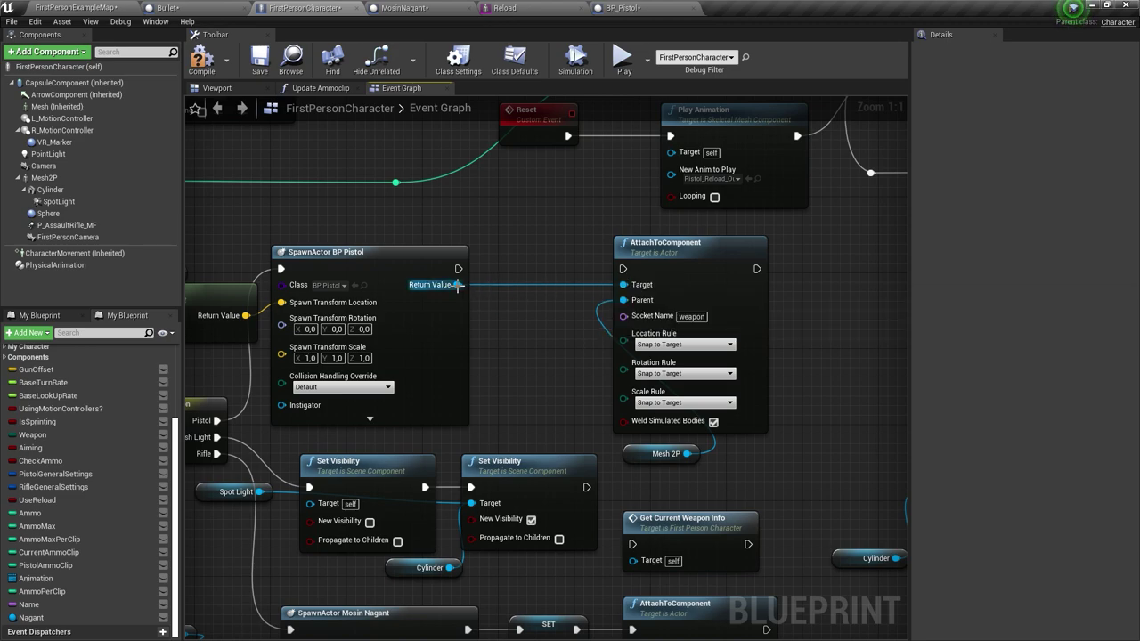
left_click_drag(457, 284, 505, 338, "ctrl")
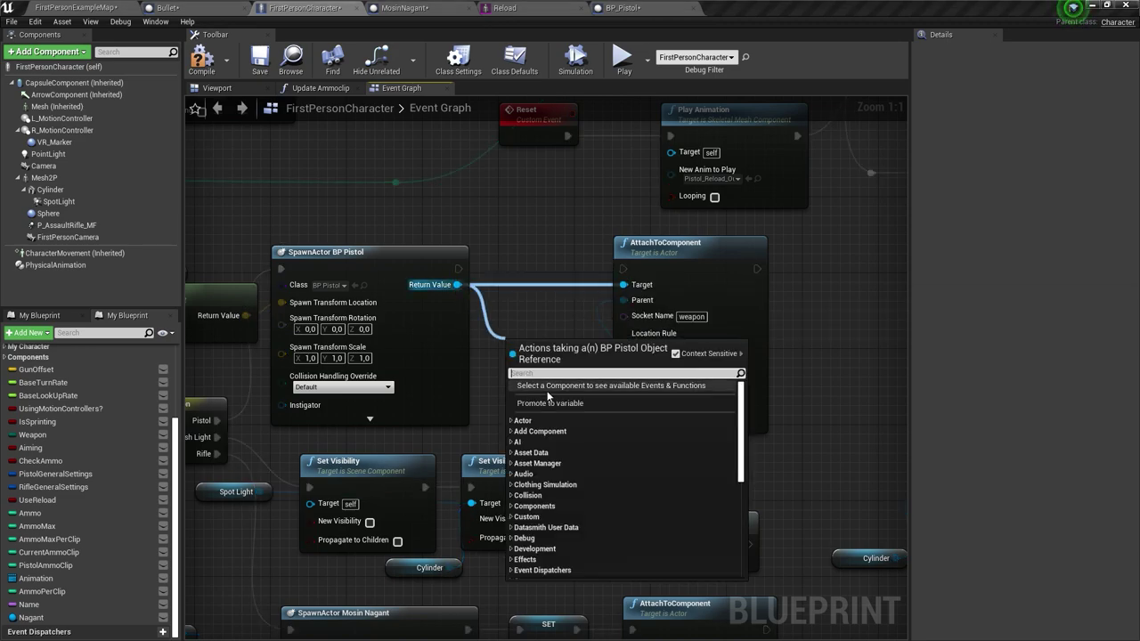
left_click(552, 398)
mouse_move(557, 286)
left_mouse_down()
mouse_move(546, 295)
mouse_move(623, 269)
left_mouse_up()
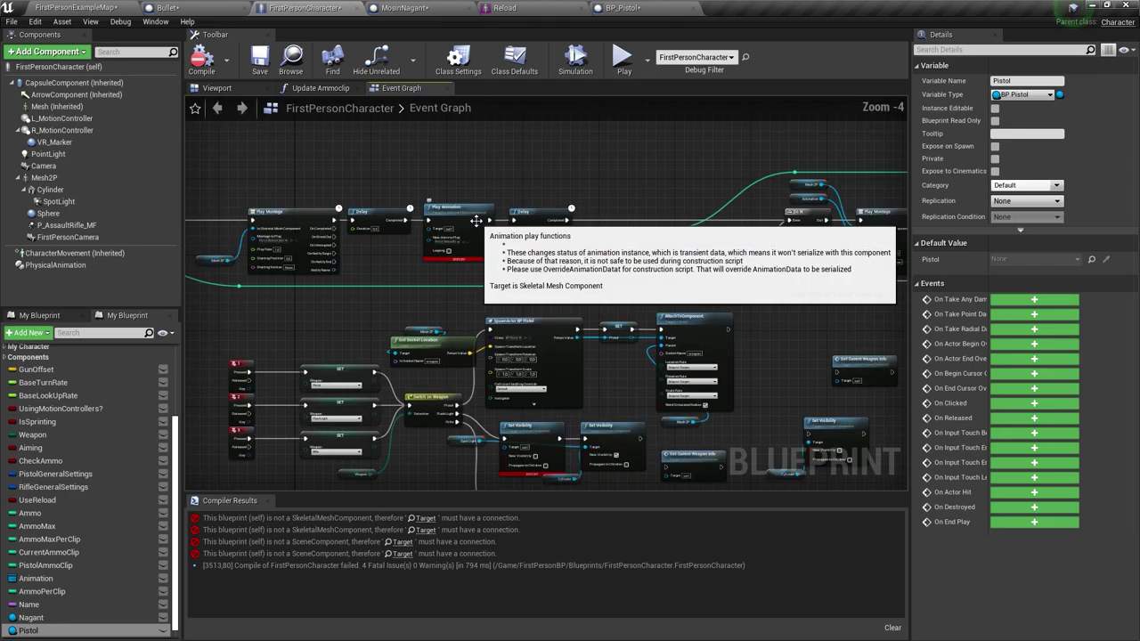
- Compile the character blueprint and delete the Set Visibility node that errors
right_click_drag(713, 267, 639, 234)
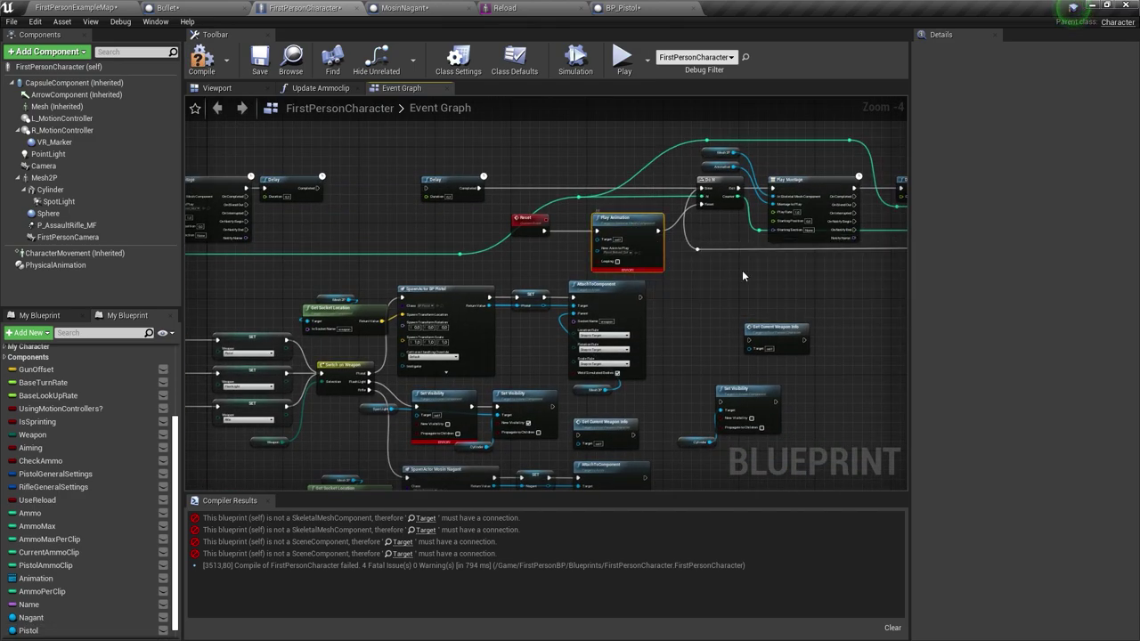
right_click_drag(412, 267, 557, 311)
right_click_drag(413, 267, 589, 287)
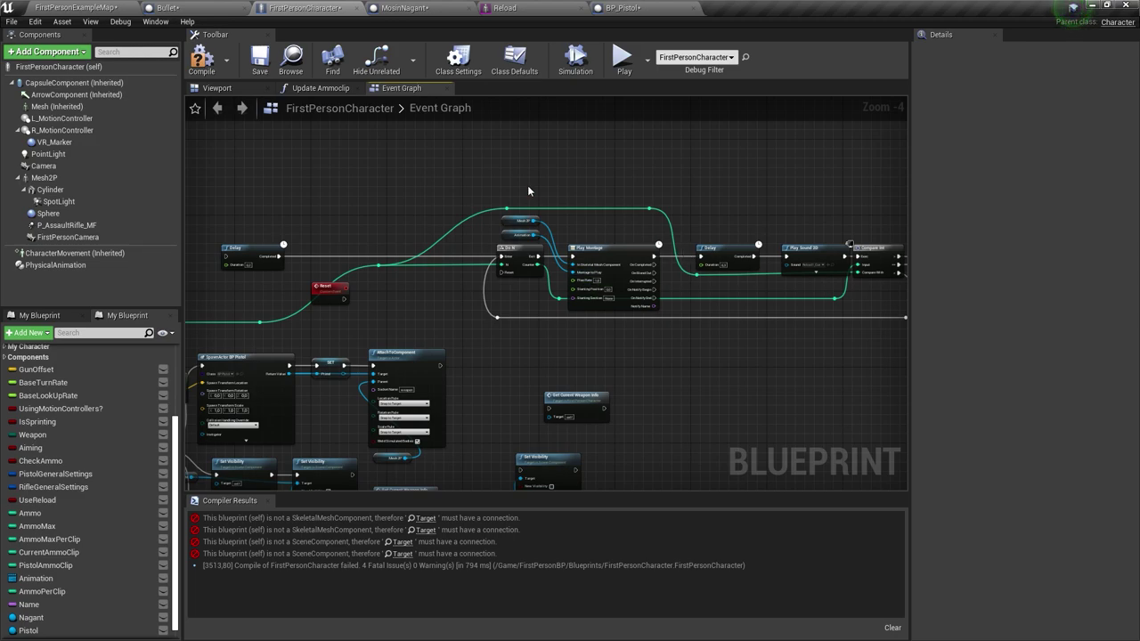
left_click_drag(271, 495, 270, 499)
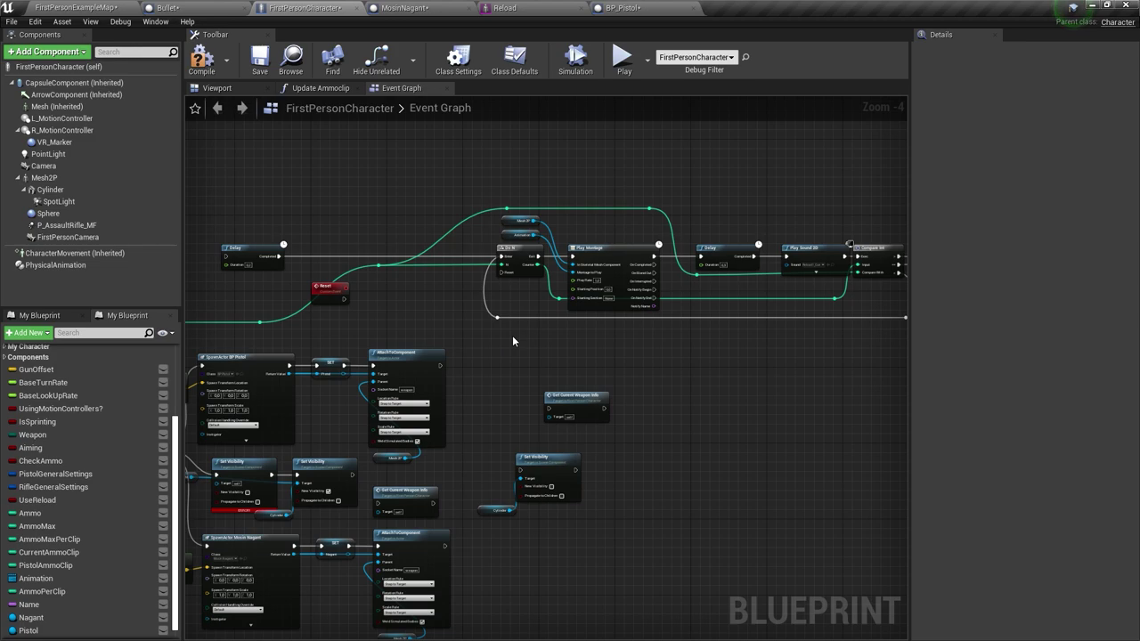
right_click_drag(512, 341, 655, 332)
scroll(434, 296, "up", 4)
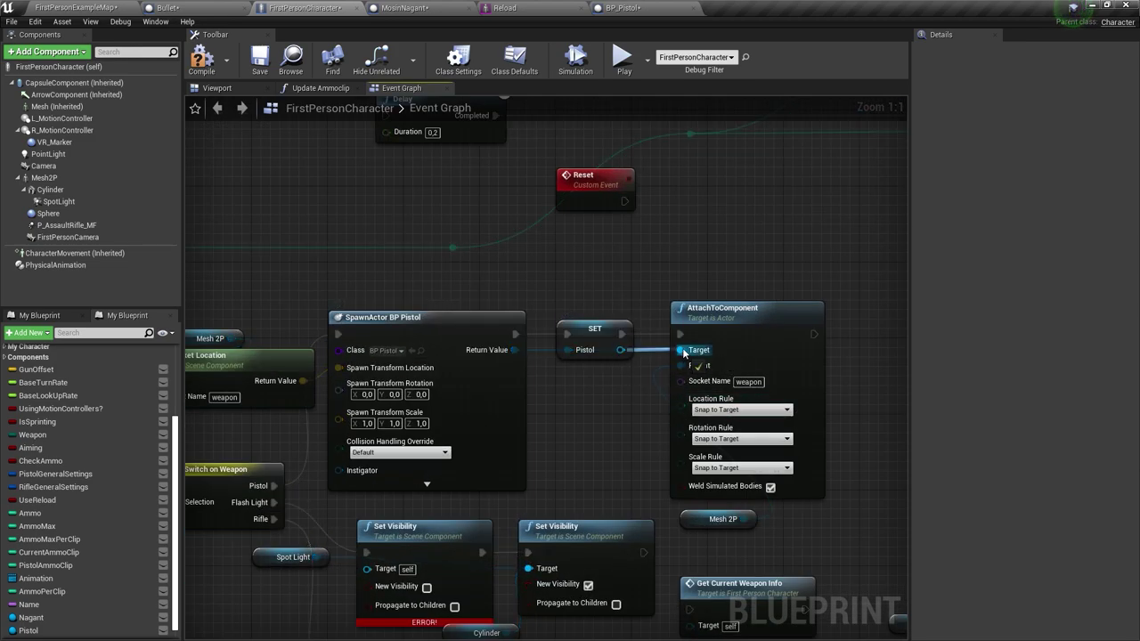
left_click(594, 331)
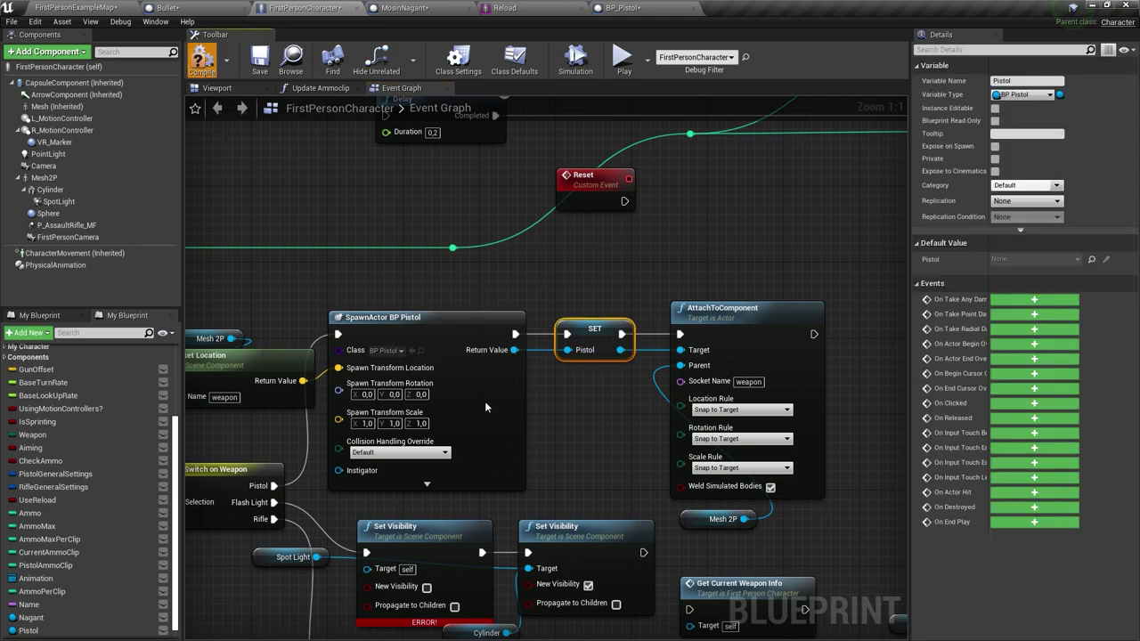
key("F7")
left_click(443, 343)
key("Delete")
- Move the Get Current Weapon Info node up and right to tidy the graph
scroll(434, 406, "down", 2)
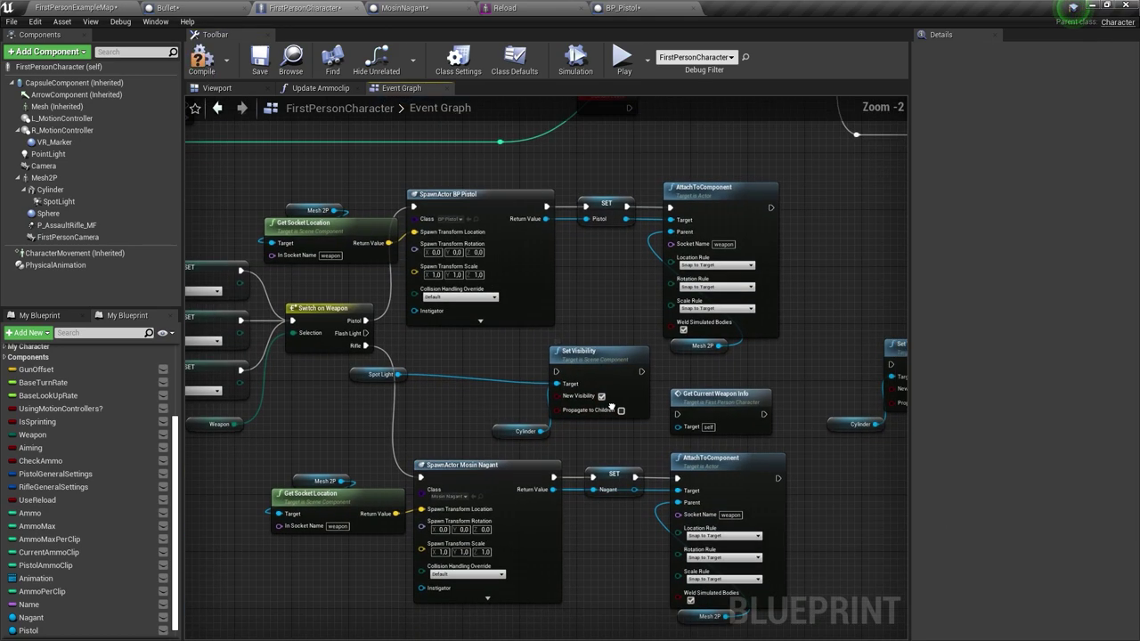
left_click(353, 349)
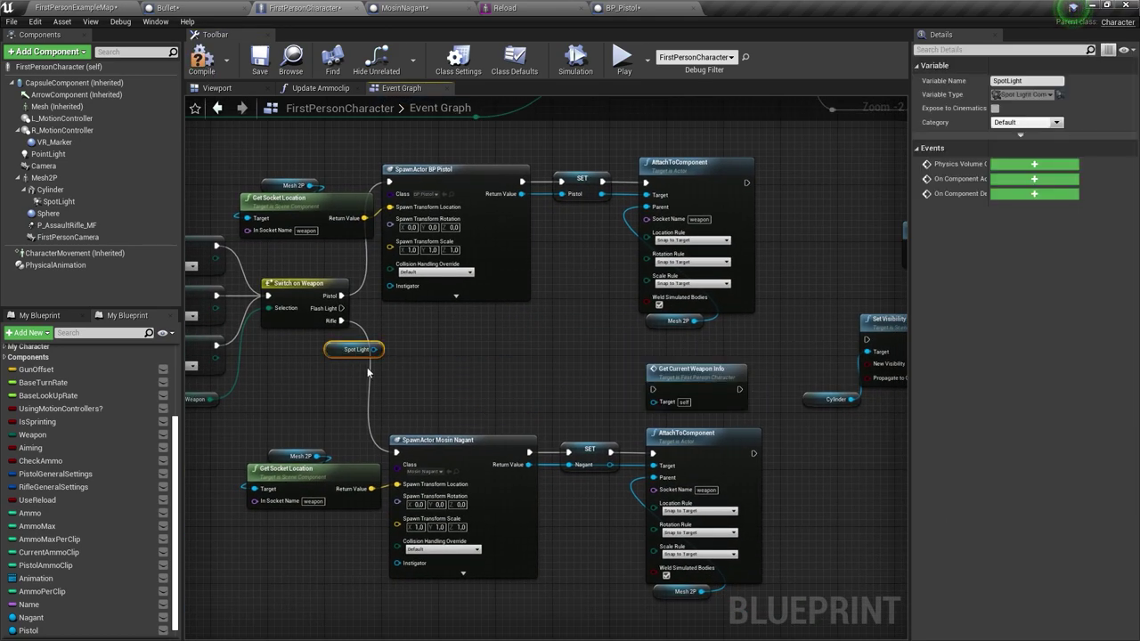
left_click(687, 374)
left_click_drag(688, 374, 899, 233)
right_click_drag(848, 376, 564, 363)
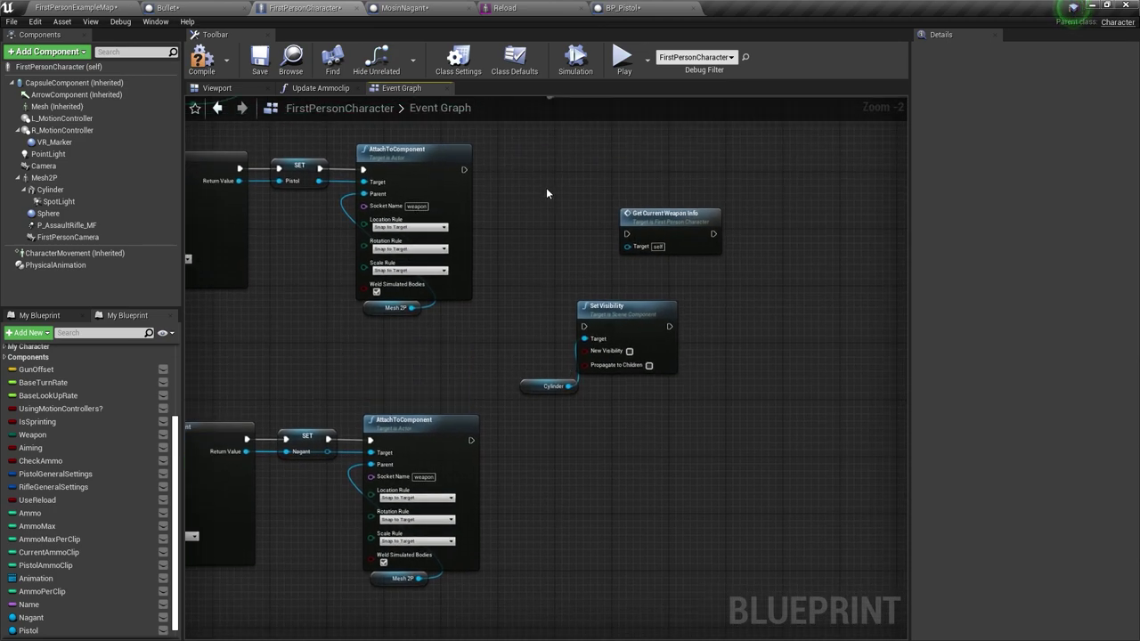
scroll(546, 194, "up", 2)
right_click_drag(187, 294, 263, 345)
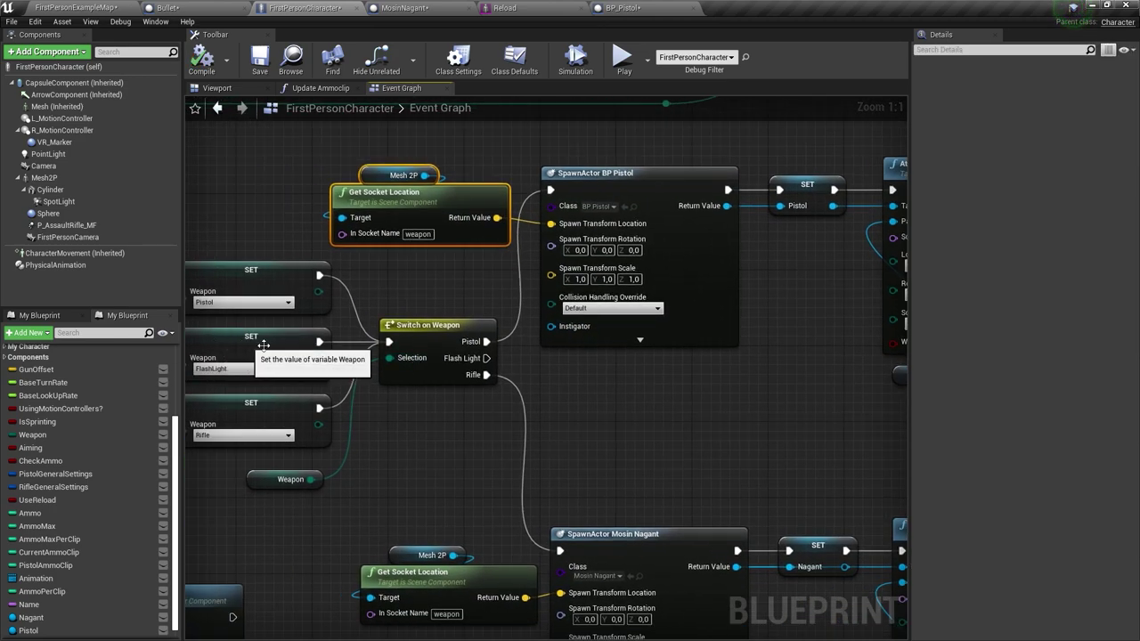
mouse_move(545, 329)
right_mouse_down()
mouse_move(579, 325)
mouse_move(389, 351)
right_mouse_up()
left_click(653, 225)
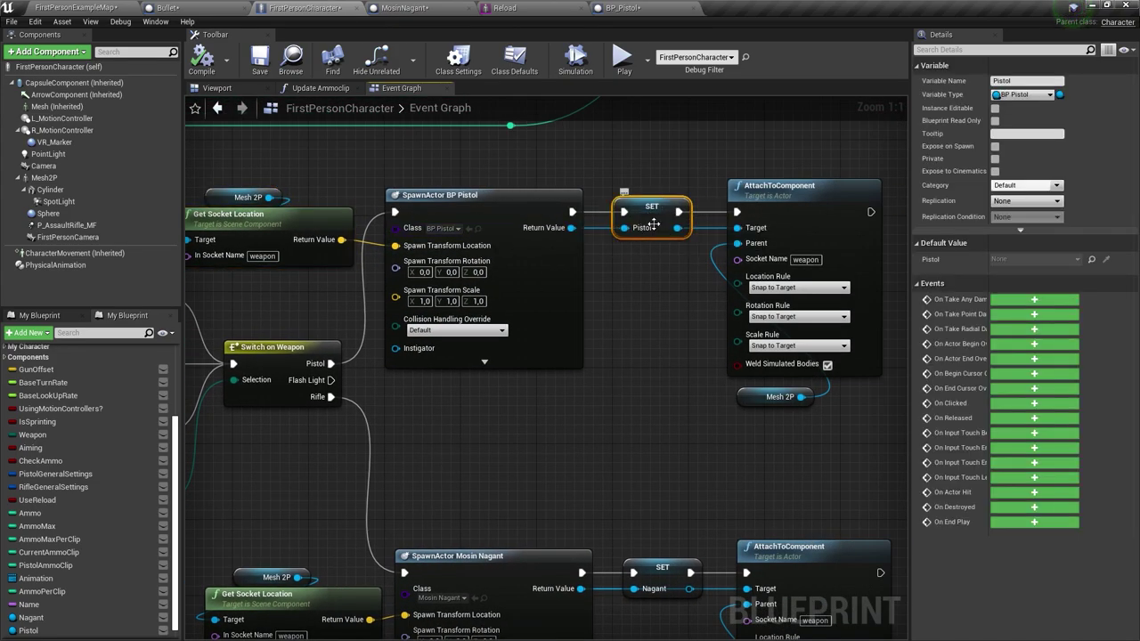
mouse_move(654, 226)
right_mouse_down()
mouse_move(395, 193)
mouse_move(472, 117)
right_mouse_up()
scroll(659, 510, "down", 3)
- Add a Pistol getter with an Is Valid check to the InputAction Fire logic
right_click_drag(654, 565, 659, 510)
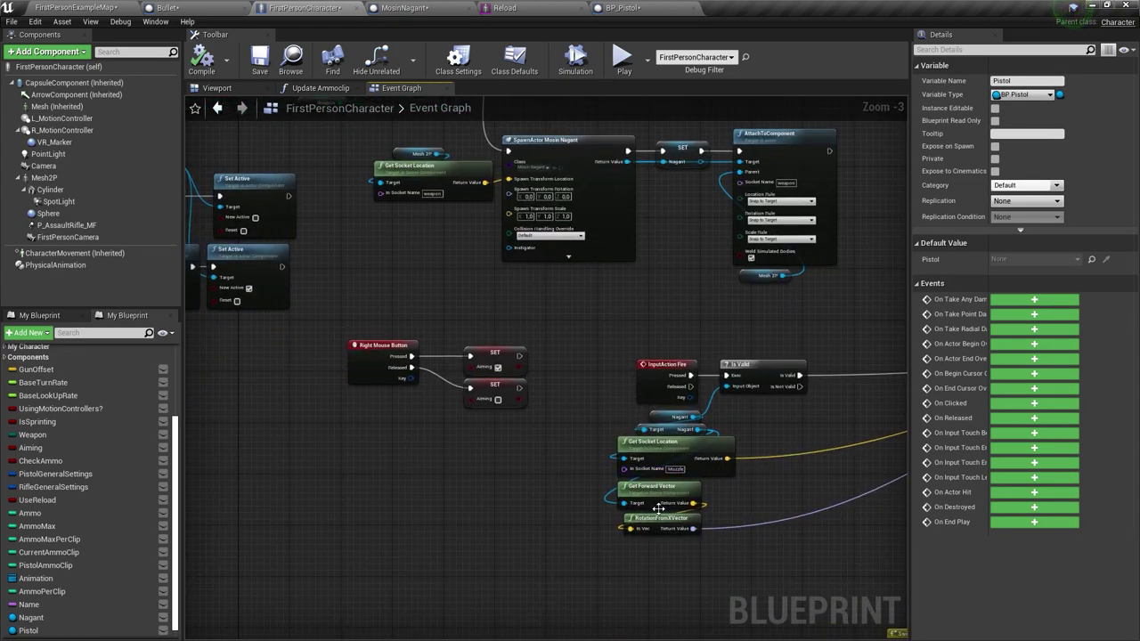
scroll(559, 279, "up", 4)
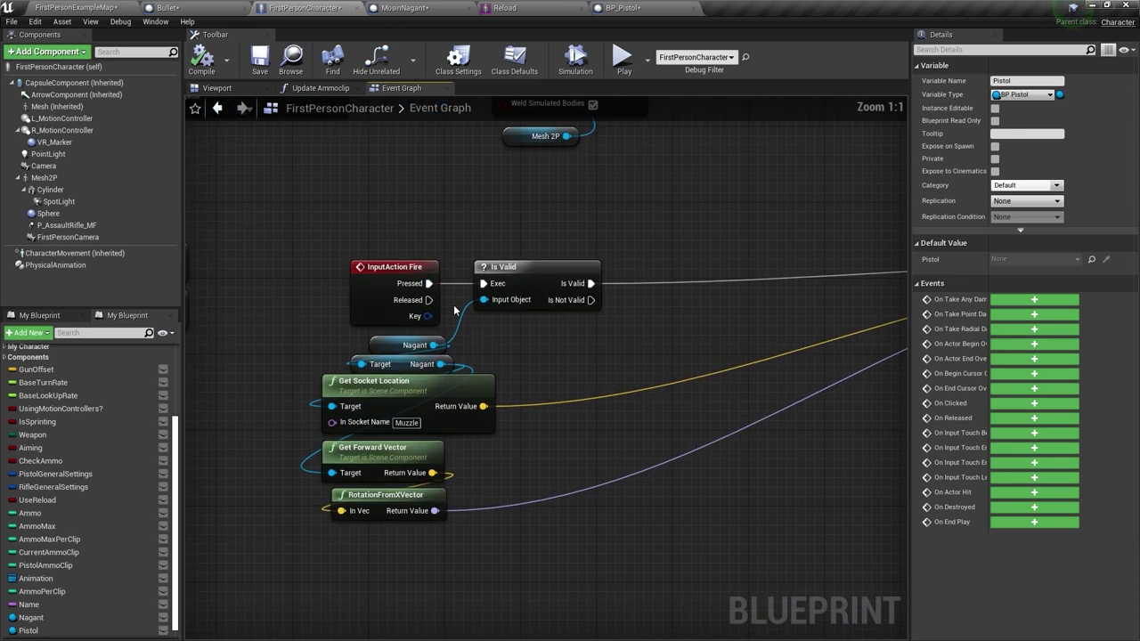
right_click_drag(466, 370, 297, 339)
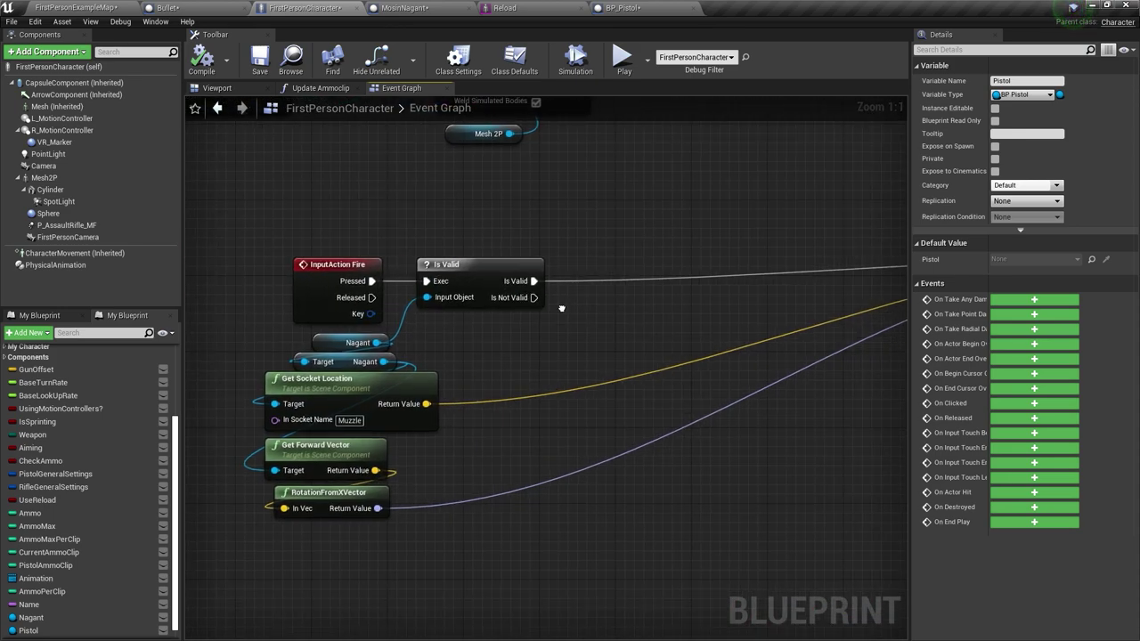
left_click(227, 314)
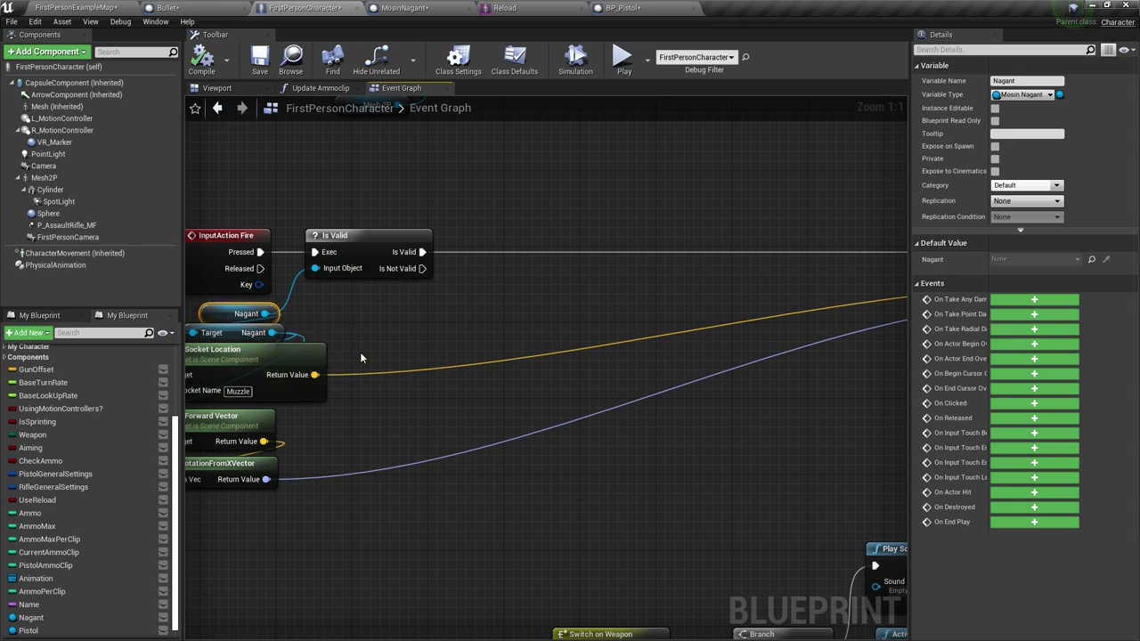
scroll(390, 268, "down", 4)
left_click(724, 260)
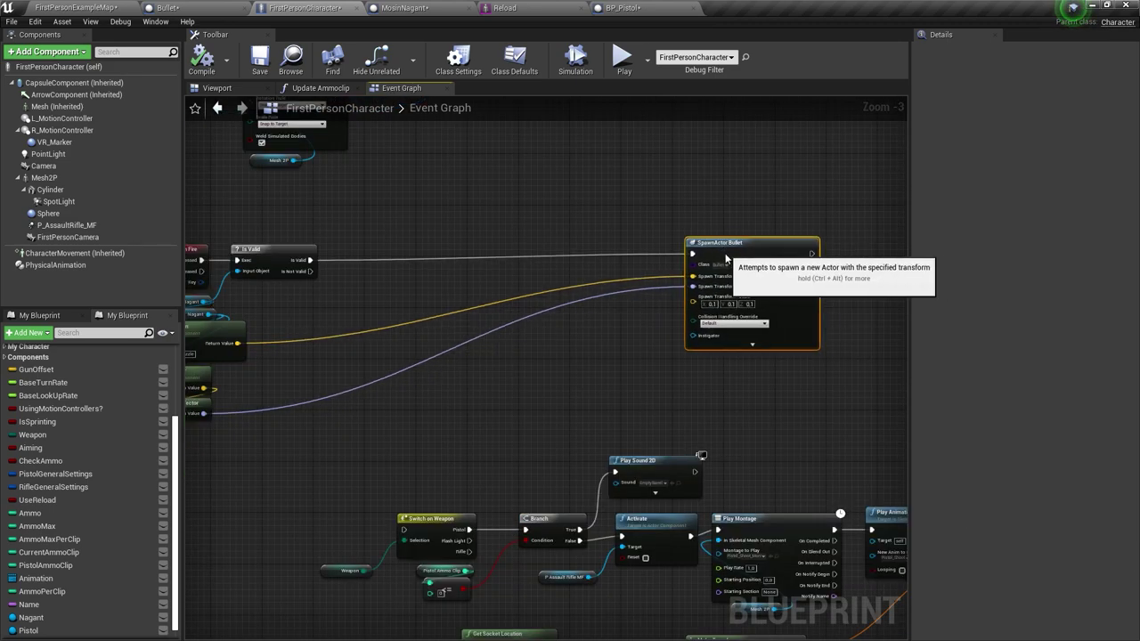
left_click_drag(724, 260, 721, 292)
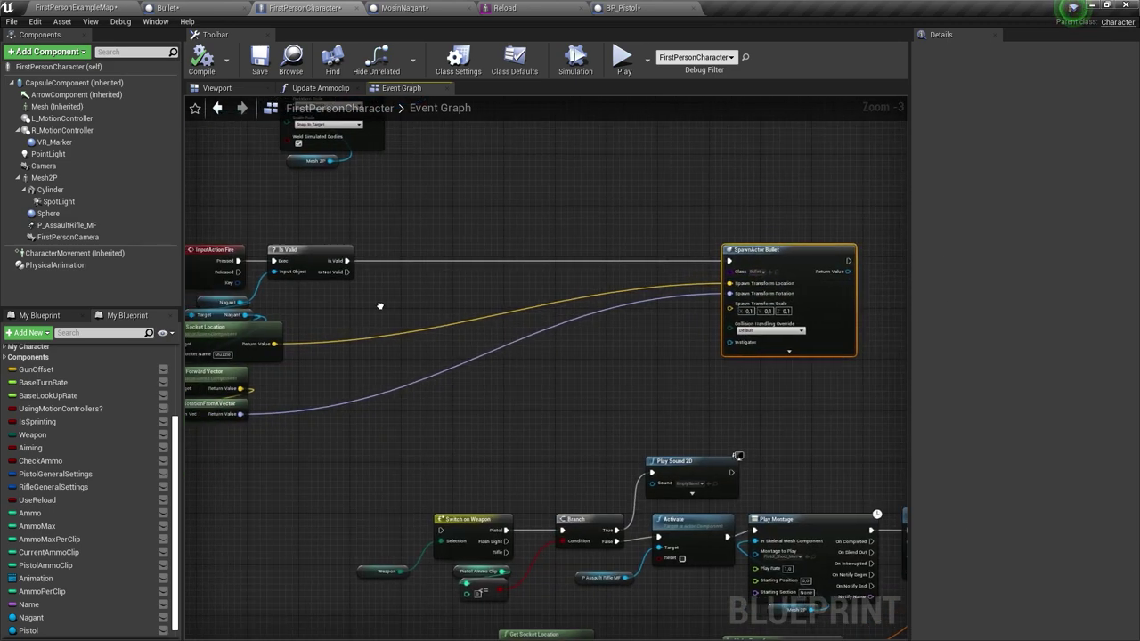
scroll(481, 254, "up", 3)
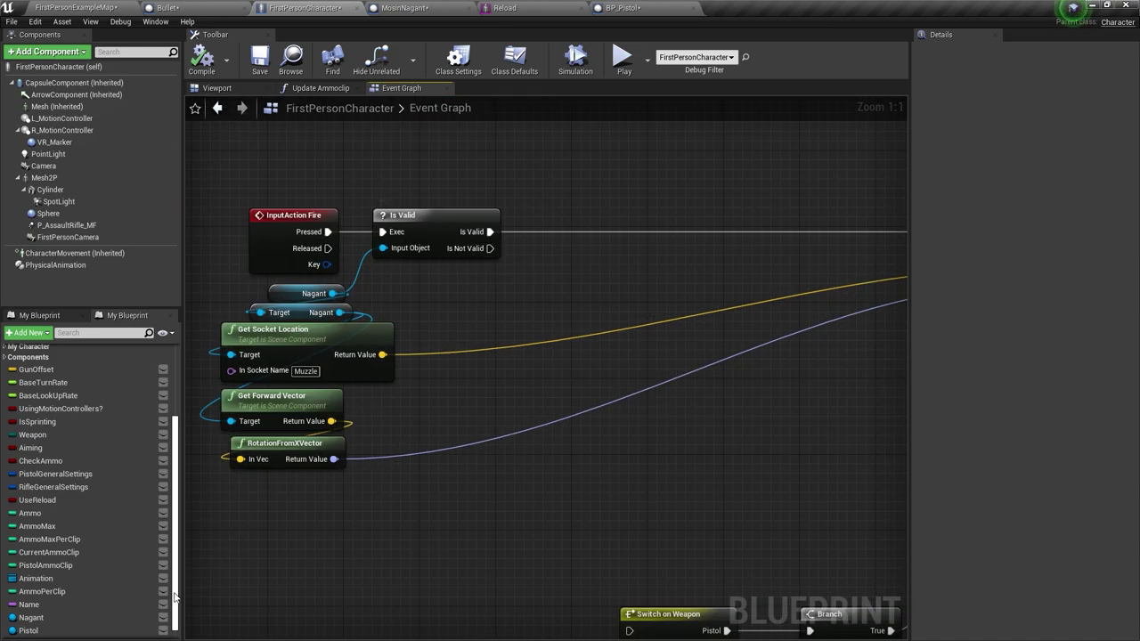
mouse_move(41, 634)
left_mouse_down()
mouse_move(498, 311)
mouse_move(561, 307)
left_mouse_up()
type("is")
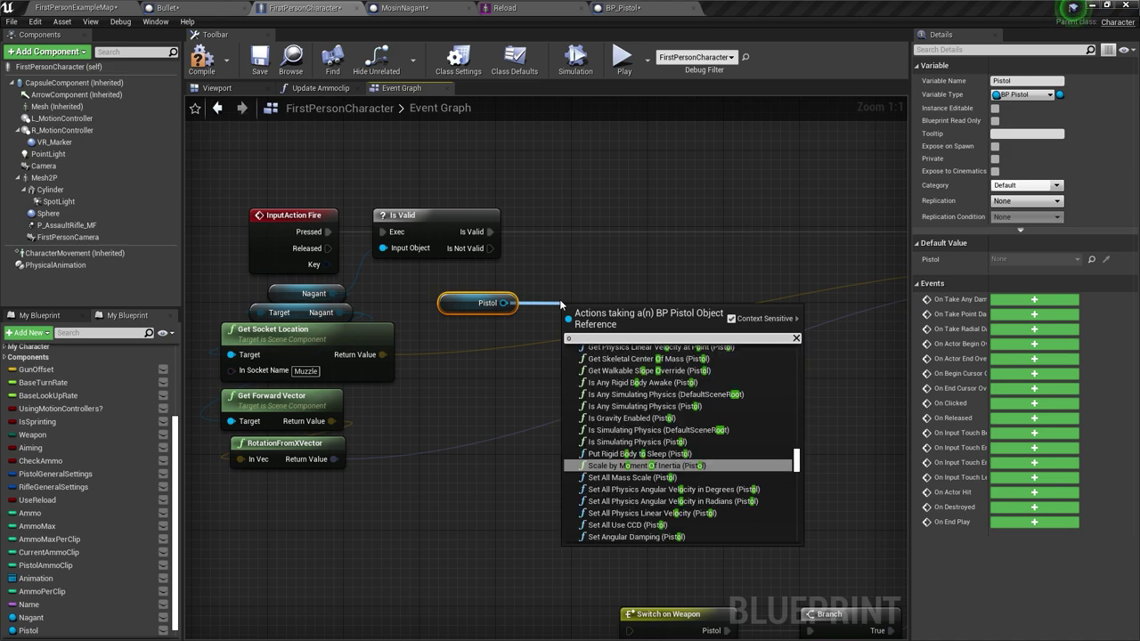
type(" va")
left_click(602, 436)
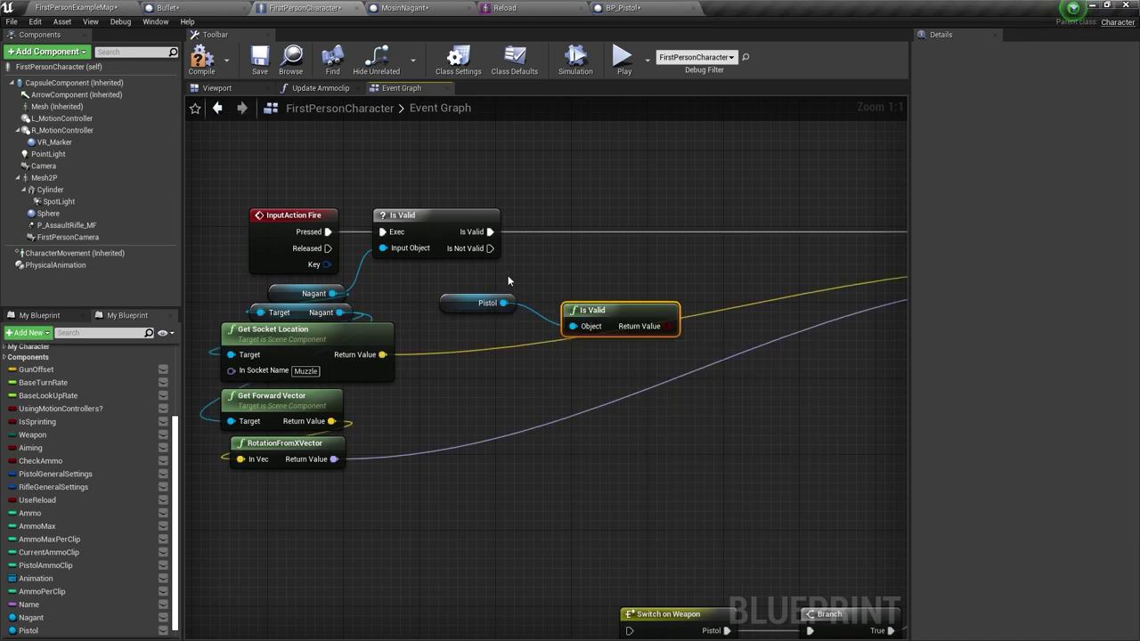
- Duplicate SpawnActor Bullet, drive it from the Pistol Is Valid check, and compile
right_click_drag(598, 277, 431, 338)
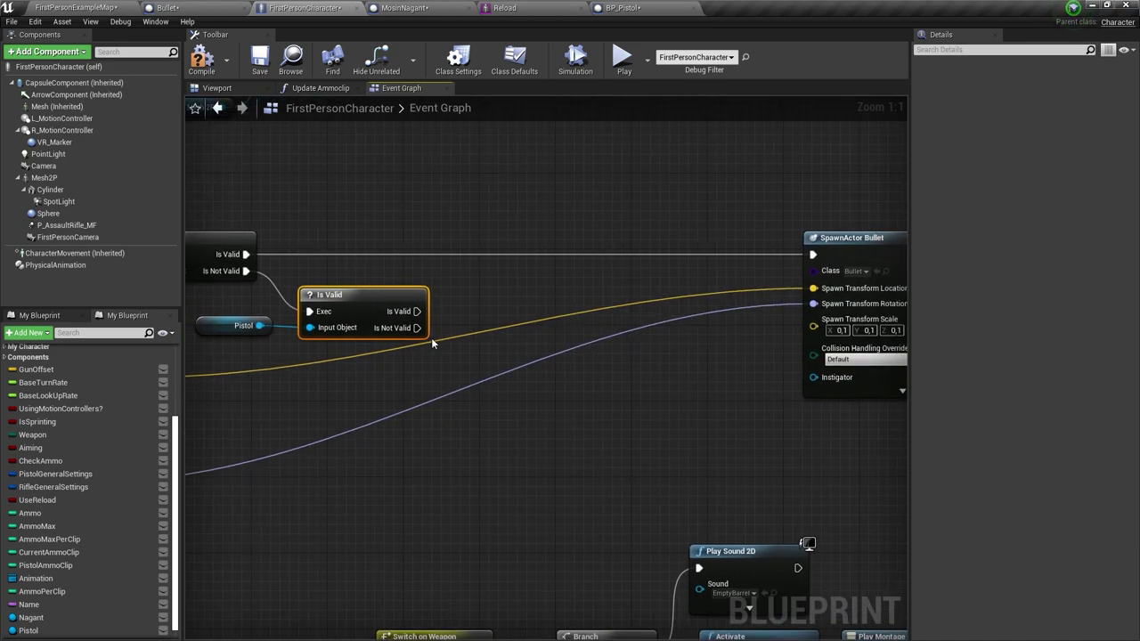
scroll(431, 338, "down", 2)
left_click(698, 247)
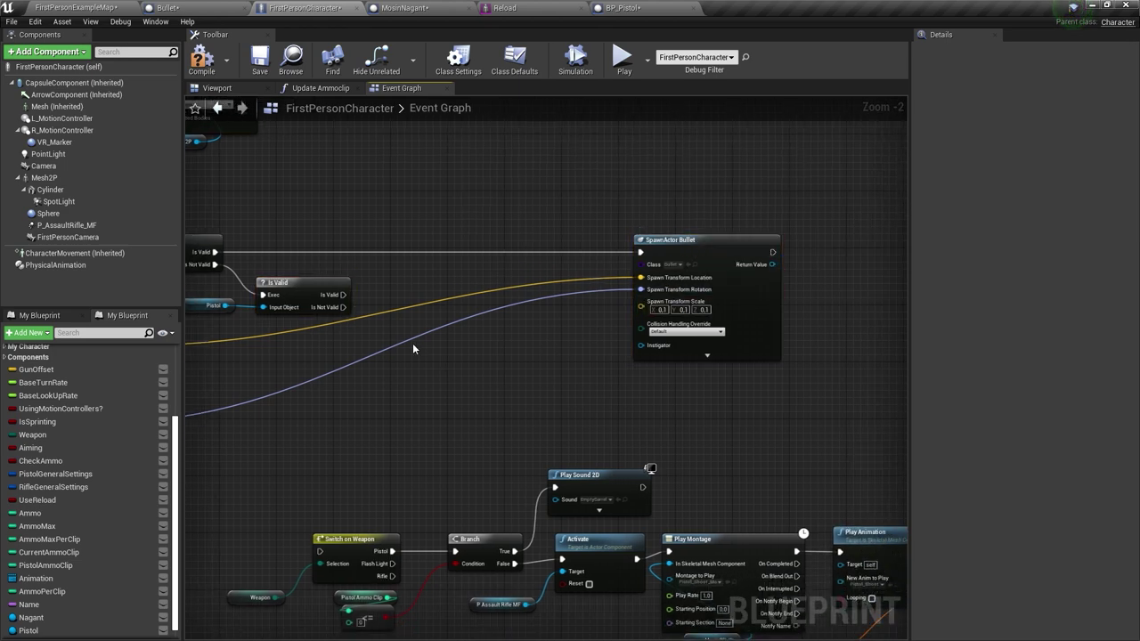
key("ctrl+c")
key("ctrl+v")
left_click_drag(343, 295, 399, 294)
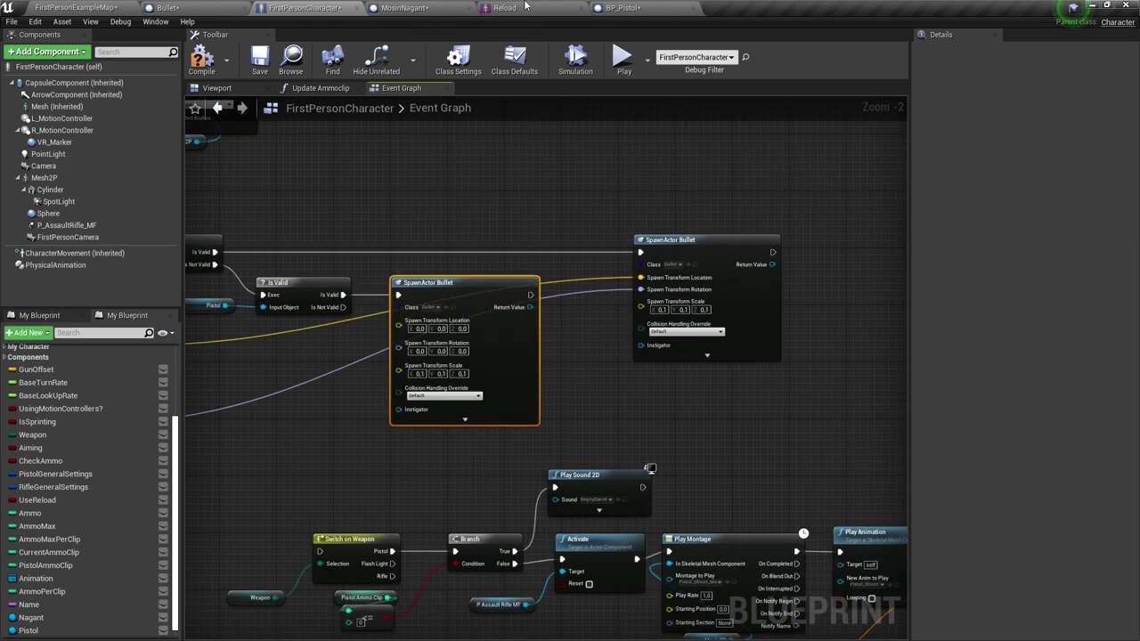
left_click(203, 62)
- Examine the pistol's skeletal mesh bones in BP_Pistol
left_click(626, 7)
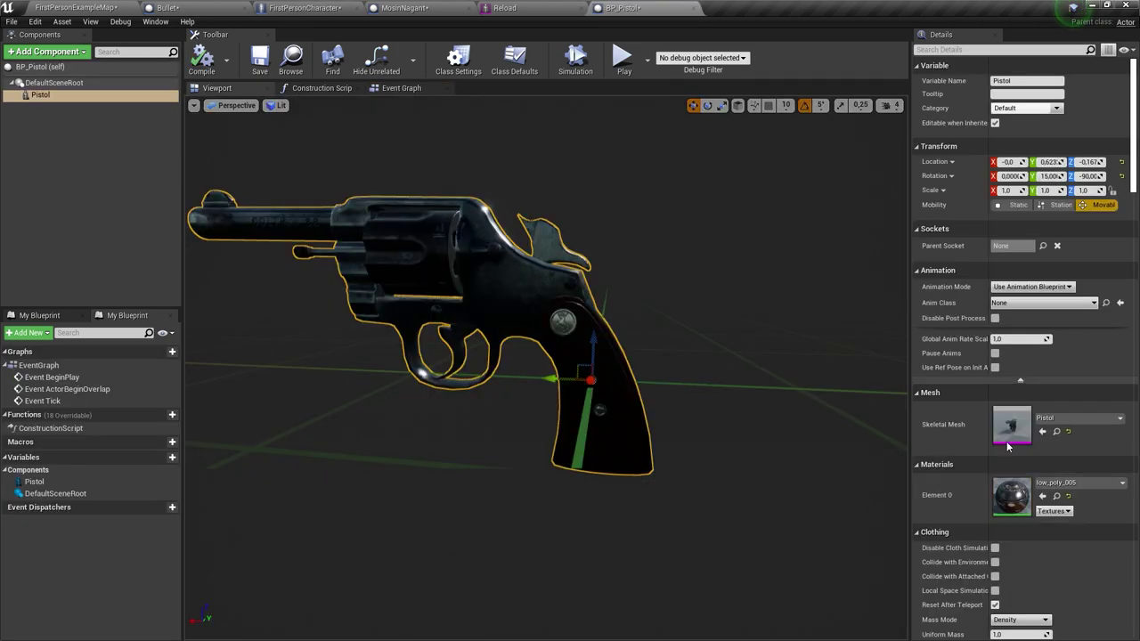
double_click(1020, 421)
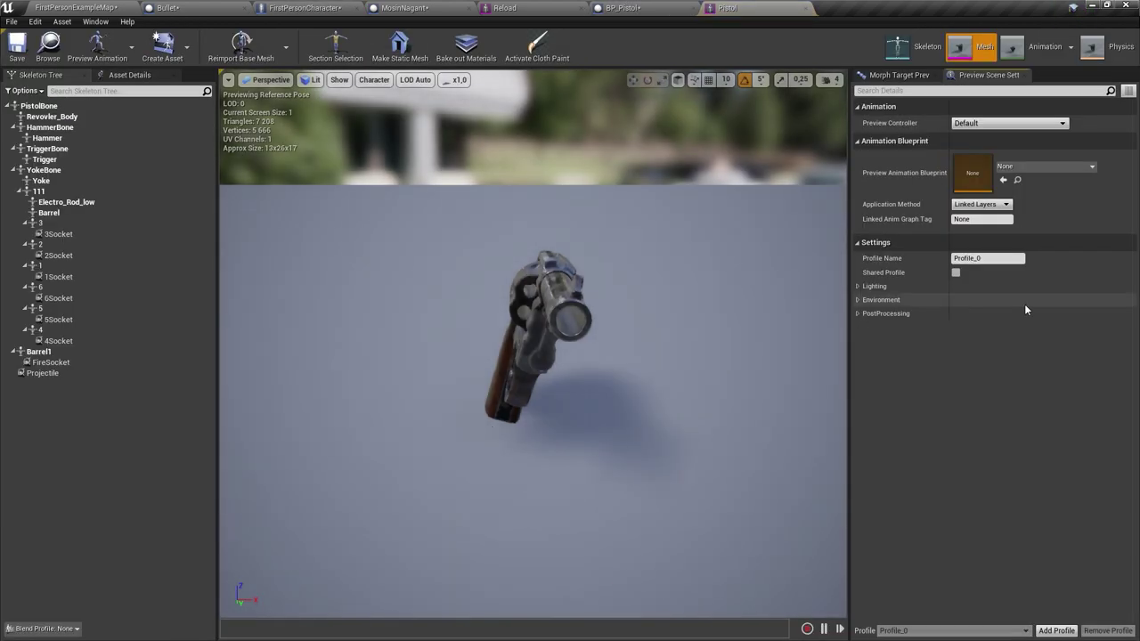
right_click(70, 105)
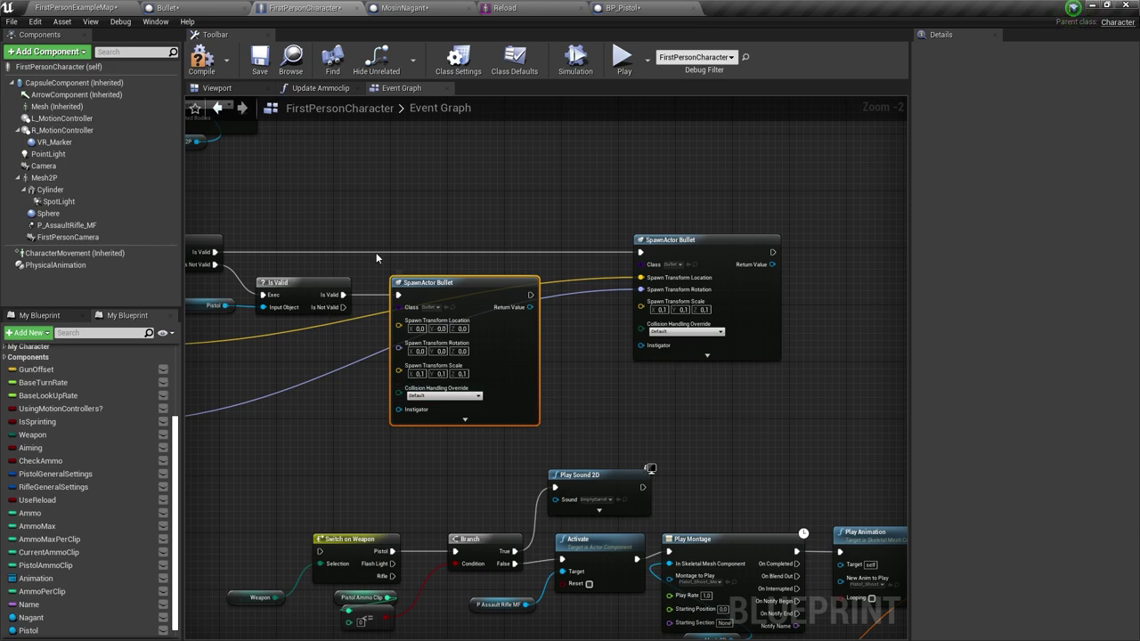
scroll(672, 284, "up", 2)
- Copy the Get Socket Location and forward-vector rotation nodes below the originals
right_click_drag(439, 416, 663, 377)
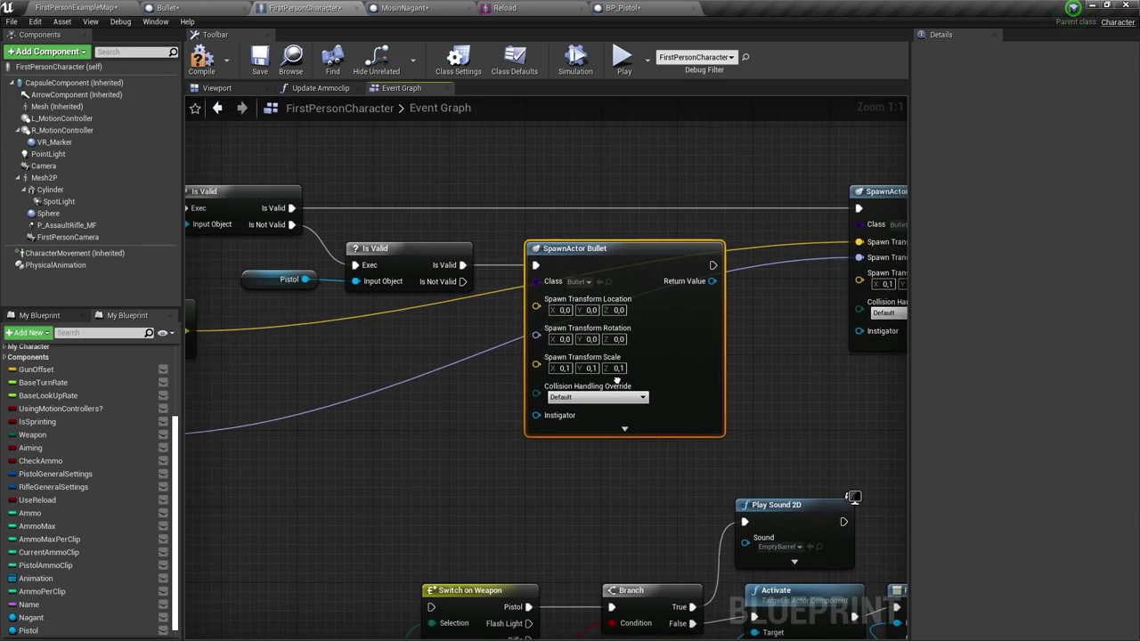
scroll(663, 377, "down", 2)
scroll(547, 335, "up", 2)
right_click_drag(329, 360, 418, 277)
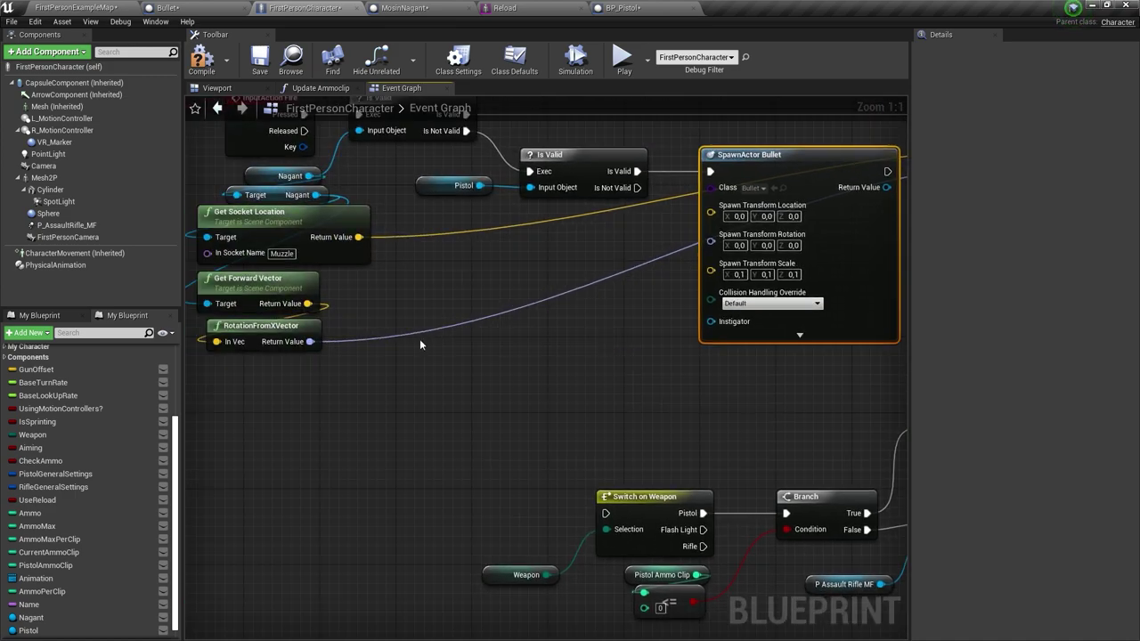
mouse_move(511, 260)
left_mouse_down()
mouse_move(439, 246)
mouse_move(440, 237)
left_mouse_up()
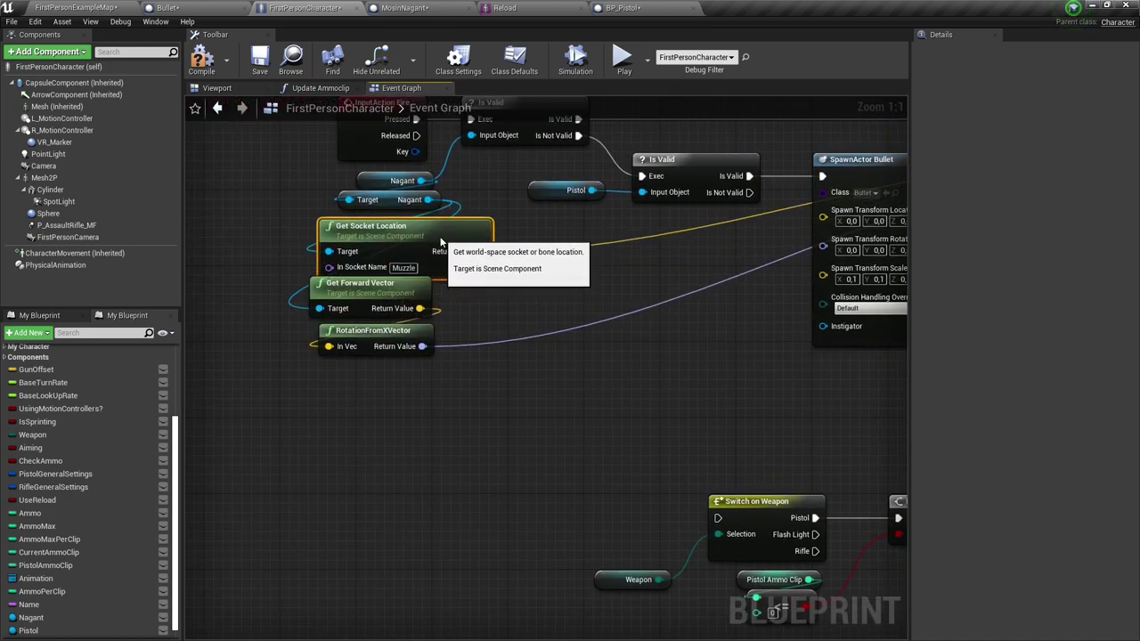
left_click_drag(467, 401, 403, 265)
key("ctrl+c")
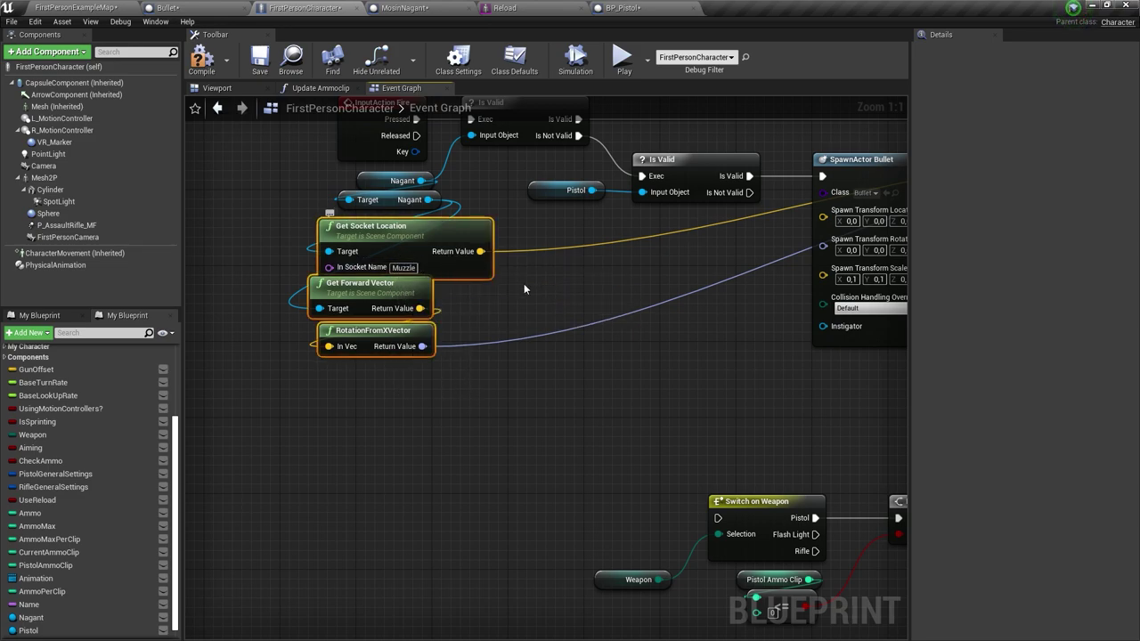
right_click_drag(524, 283, 424, 315)
key("ctrl+v")
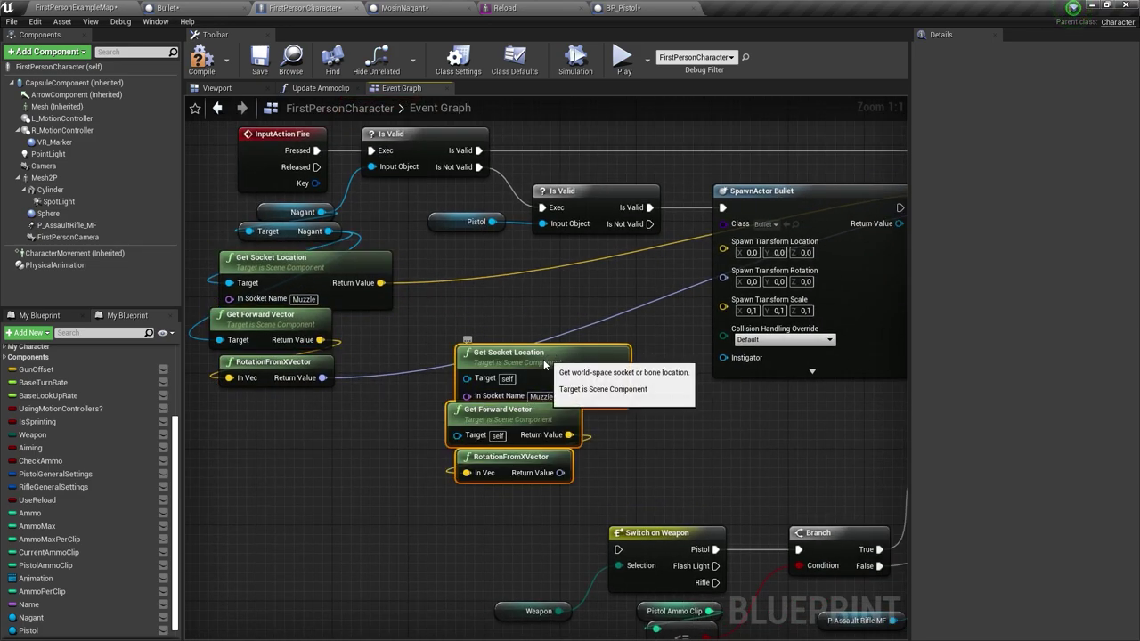
left_click_drag(469, 403, 460, 421)
- Target the copies at the Pistol mesh and wire Muzzle location and rotation into the new Bullet spawn
left_click_drag(491, 222, 463, 302)
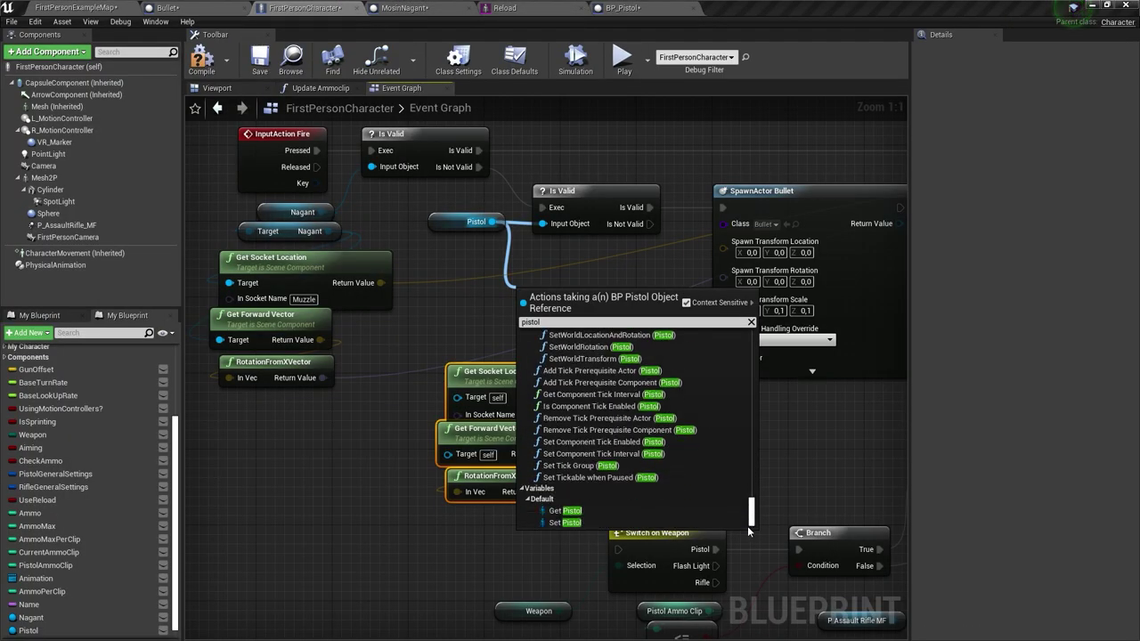
mouse_move(552, 302)
left_mouse_down()
mouse_move(499, 246)
mouse_move(455, 397)
left_mouse_up()
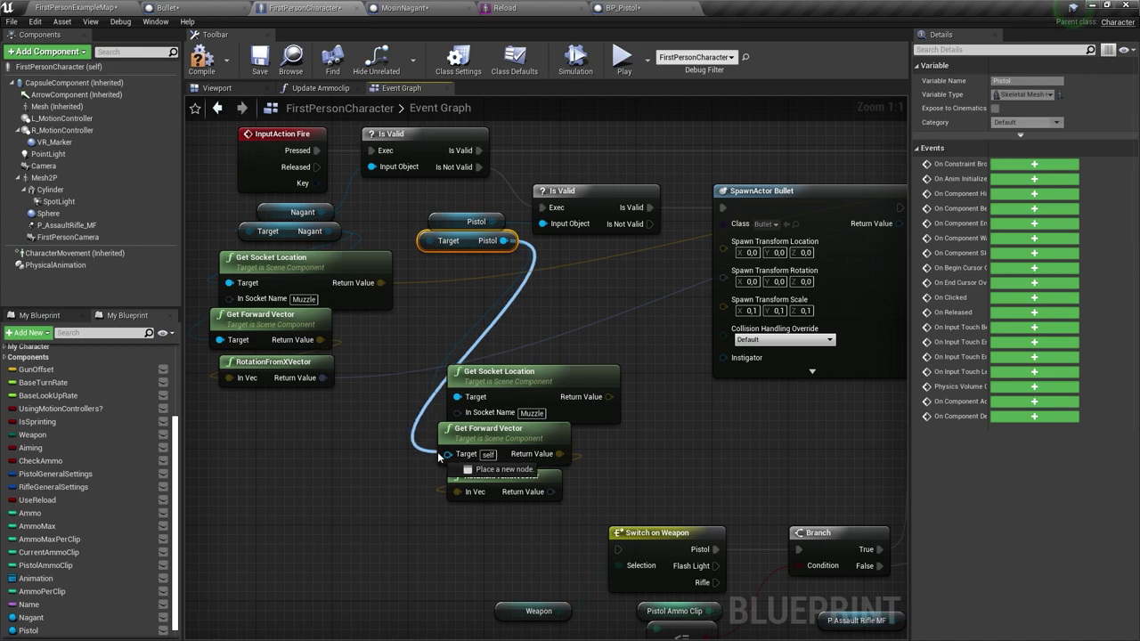
left_click_drag(501, 240, 448, 454)
left_click_drag(608, 396, 723, 240)
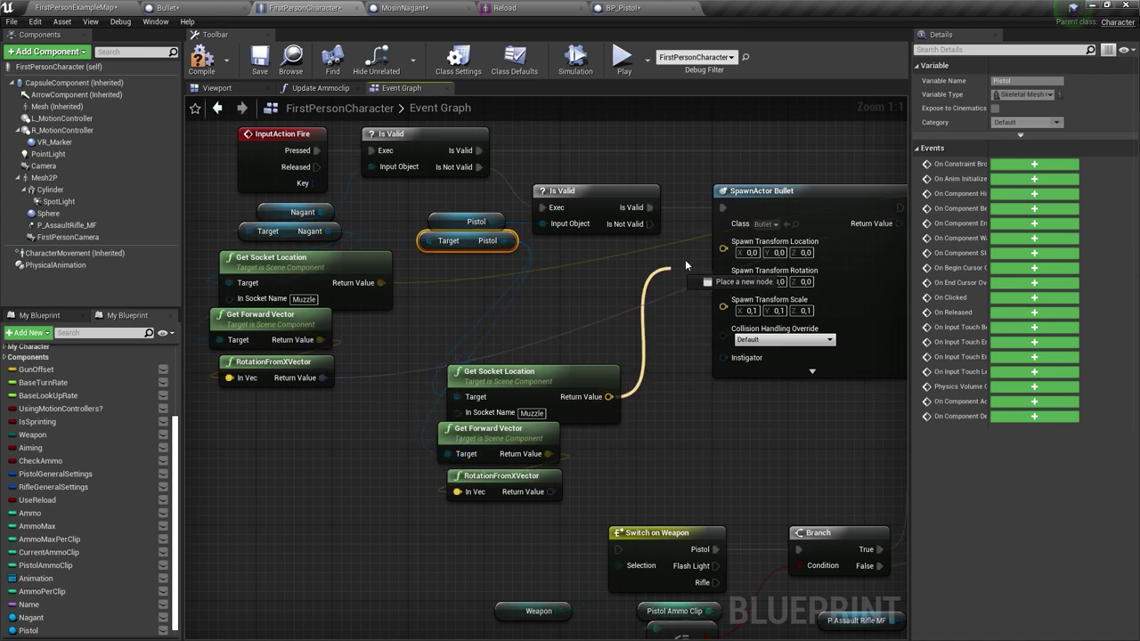
left_click_drag(550, 491, 723, 263)
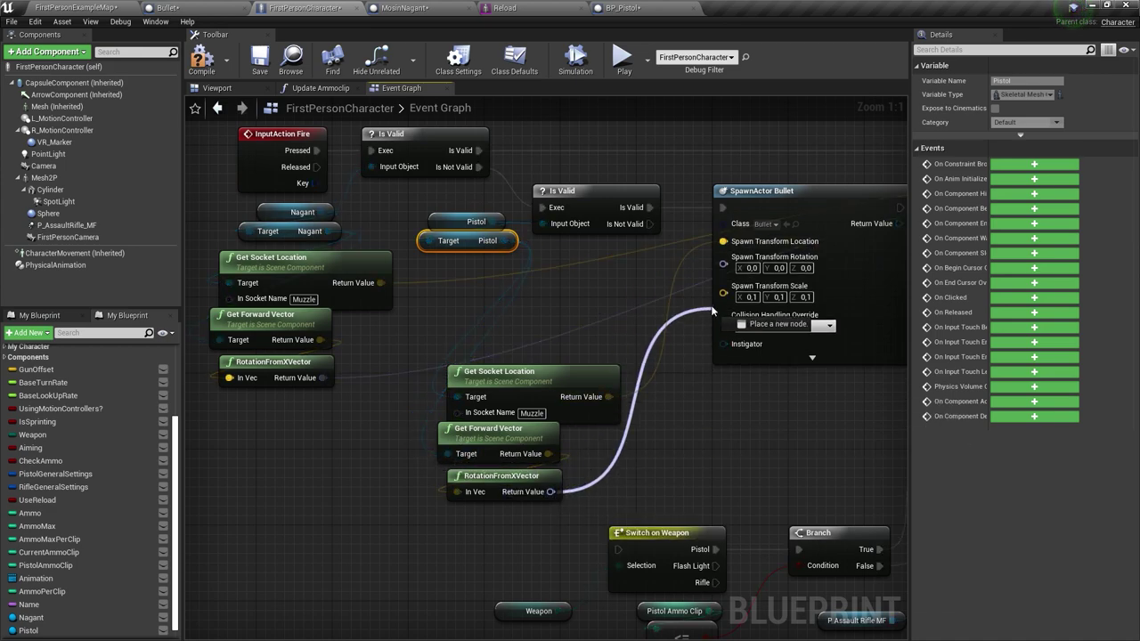
right_click_drag(710, 307, 674, 438)
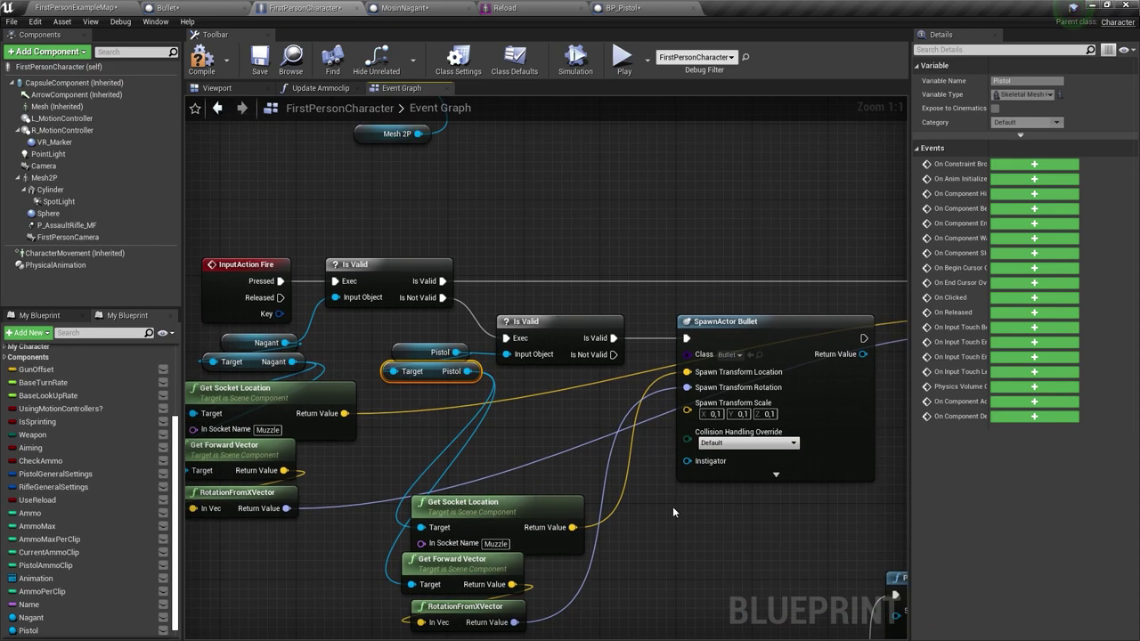
right_click_drag(673, 506, 691, 377)
left_click_drag(557, 515, 512, 385)
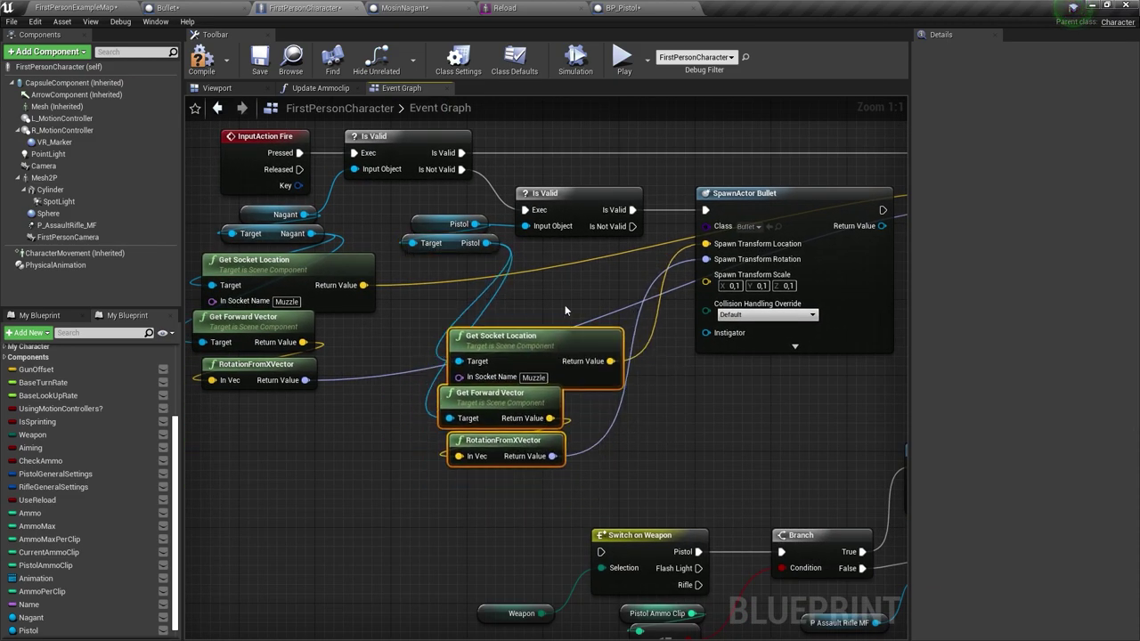
scroll(565, 304, "down", 3)
mouse_move(564, 304)
right_mouse_down()
mouse_move(817, 436)
mouse_move(974, 458)
right_mouse_up()
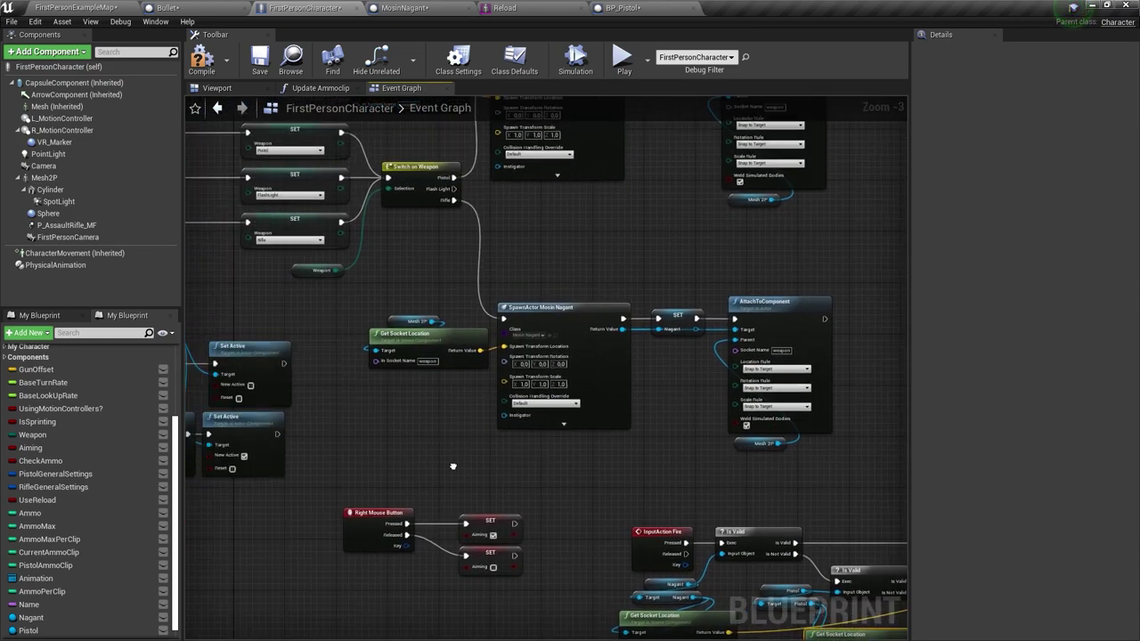
- Move the pistol spawn-and-attach nodes right to make room for the Nagant and Obrez destroy checks
right_click_drag(294, 214, 292, 256)
right_click_drag(241, 196, 328, 284)
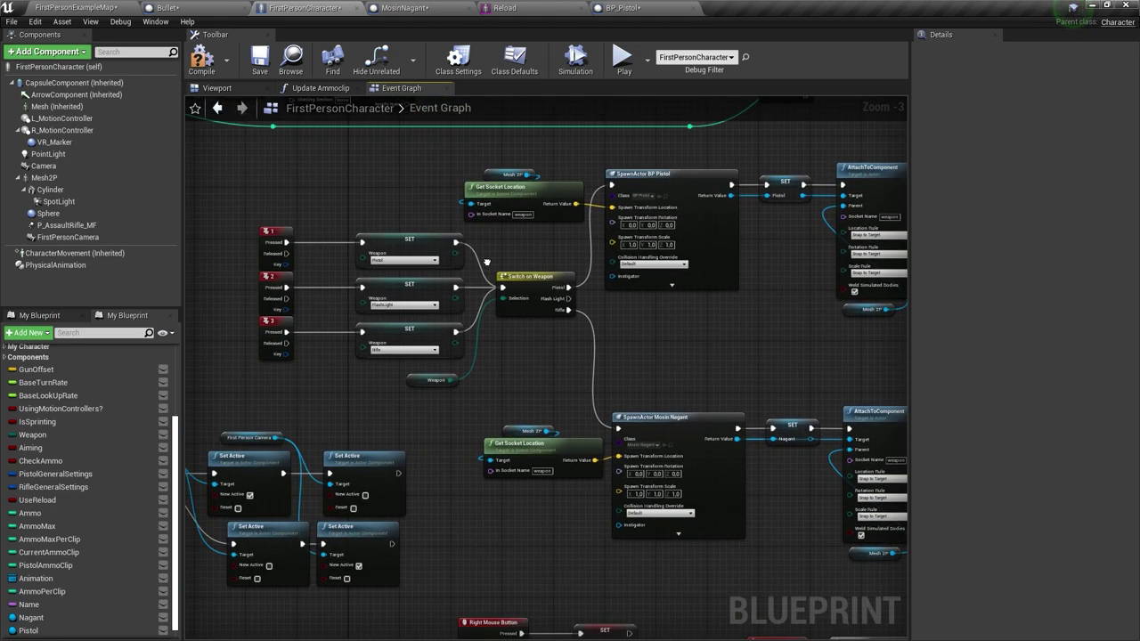
right_click_drag(516, 252, 689, 396)
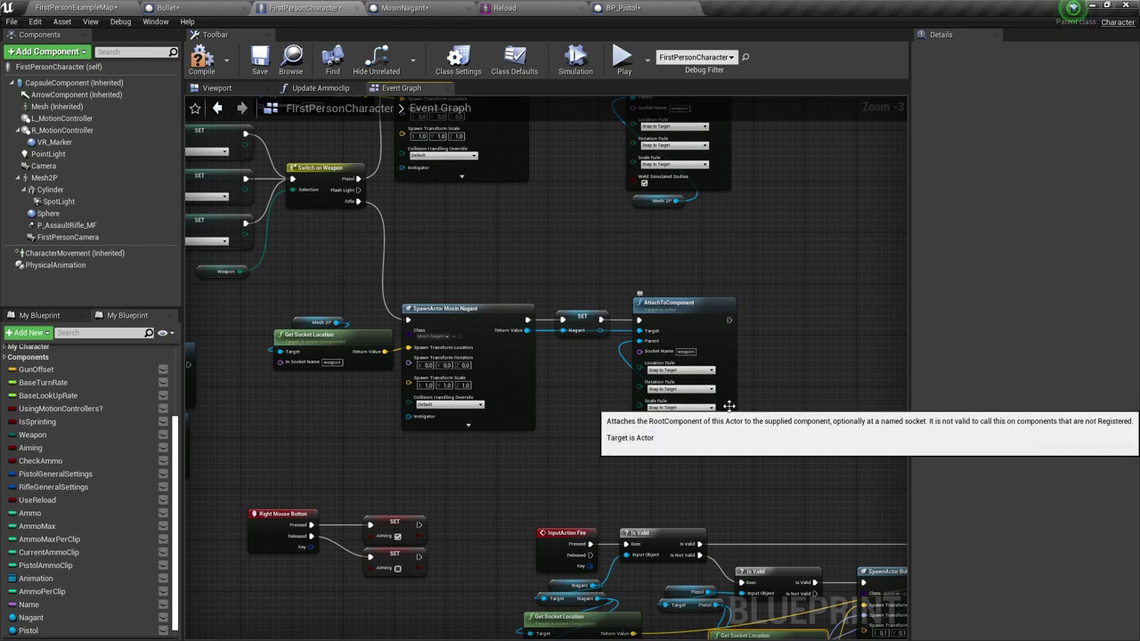
right_click_drag(729, 406, 735, 552)
left_click(566, 257)
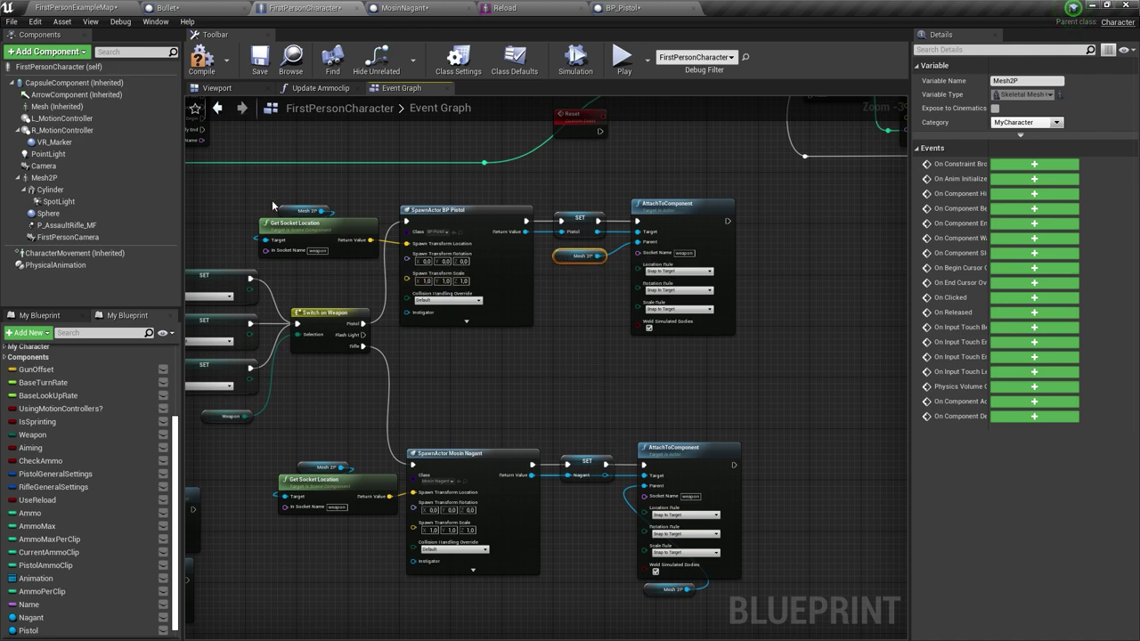
left_click_drag(300, 228, 534, 233)
left_click_drag(583, 188, 720, 285, "shift")
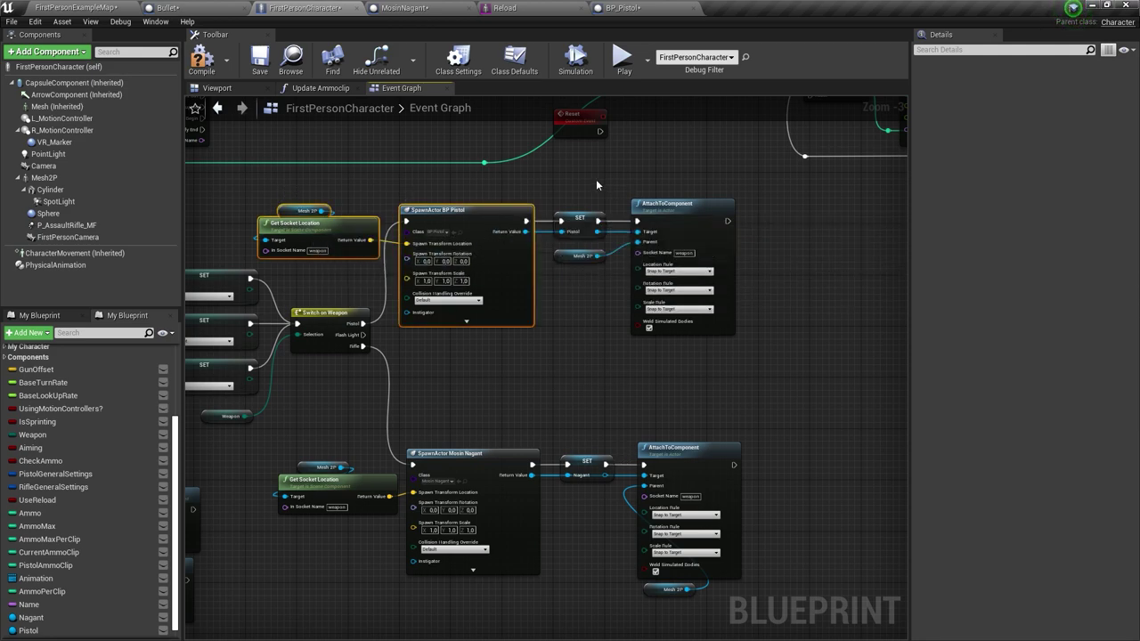
left_click_drag(468, 223, 634, 223)
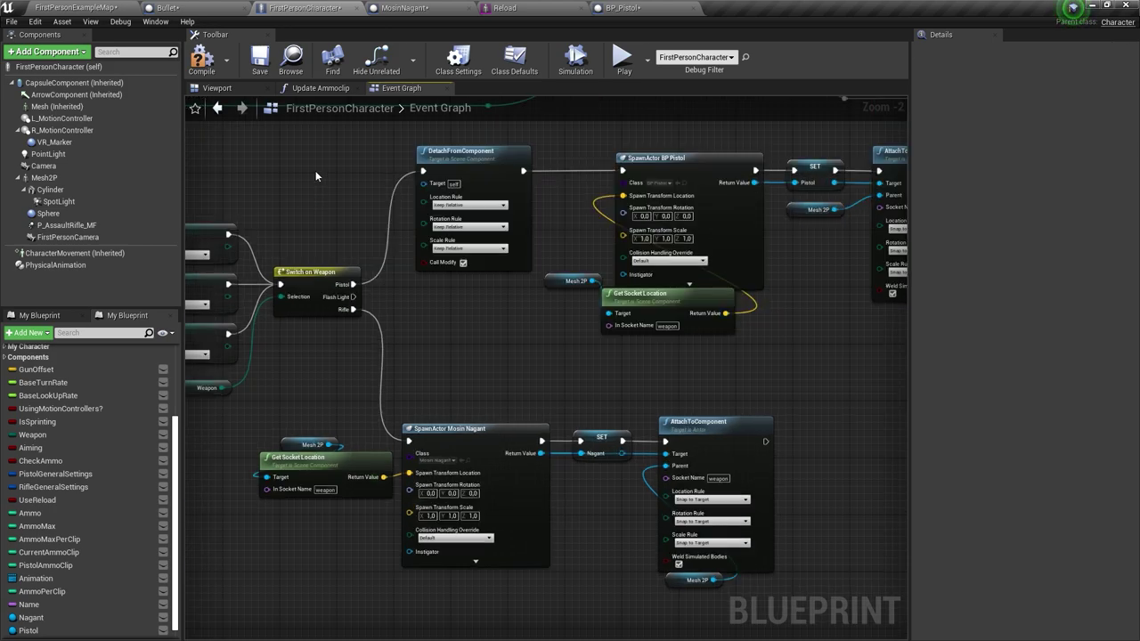
left_click(484, 186)
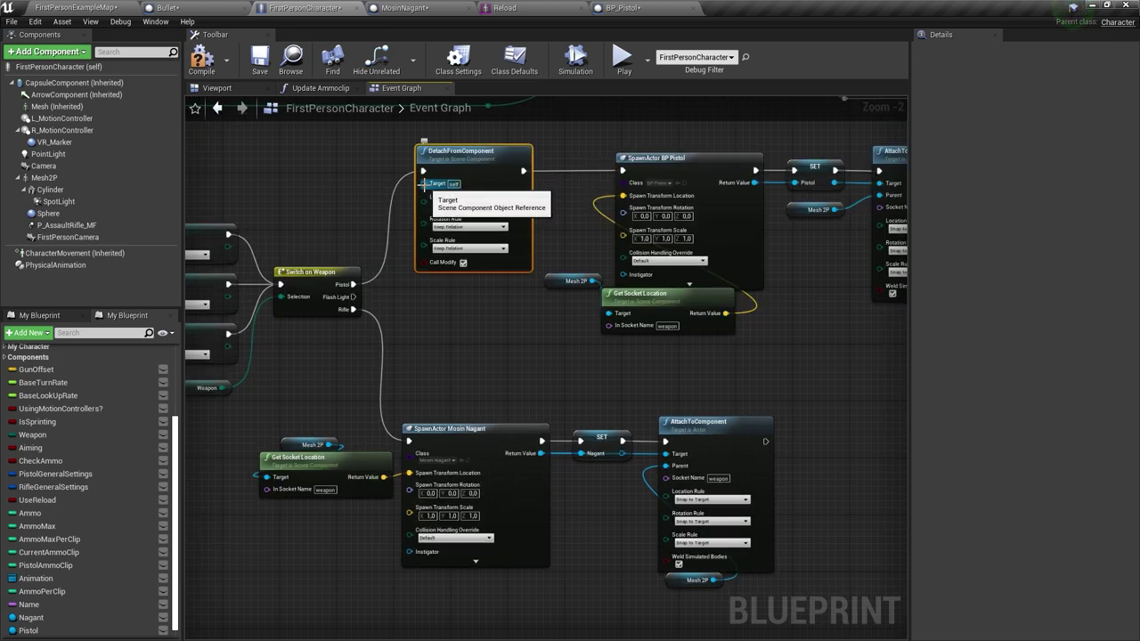
left_click(28, 631)
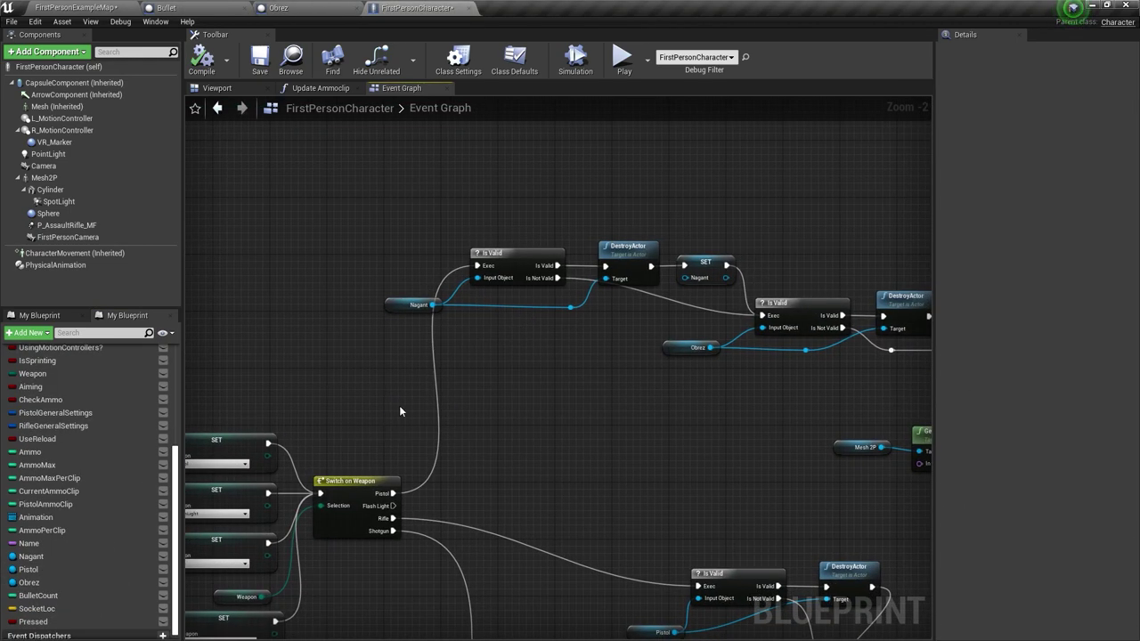
mouse_move(399, 410)
right_mouse_down()
mouse_move(429, 374)
mouse_move(552, 302)
right_mouse_up()
mouse_move(553, 443)
left_mouse_down()
mouse_move(553, 550)
mouse_move(309, 440)
left_mouse_up()
left_click_drag(556, 472, 556, 444)
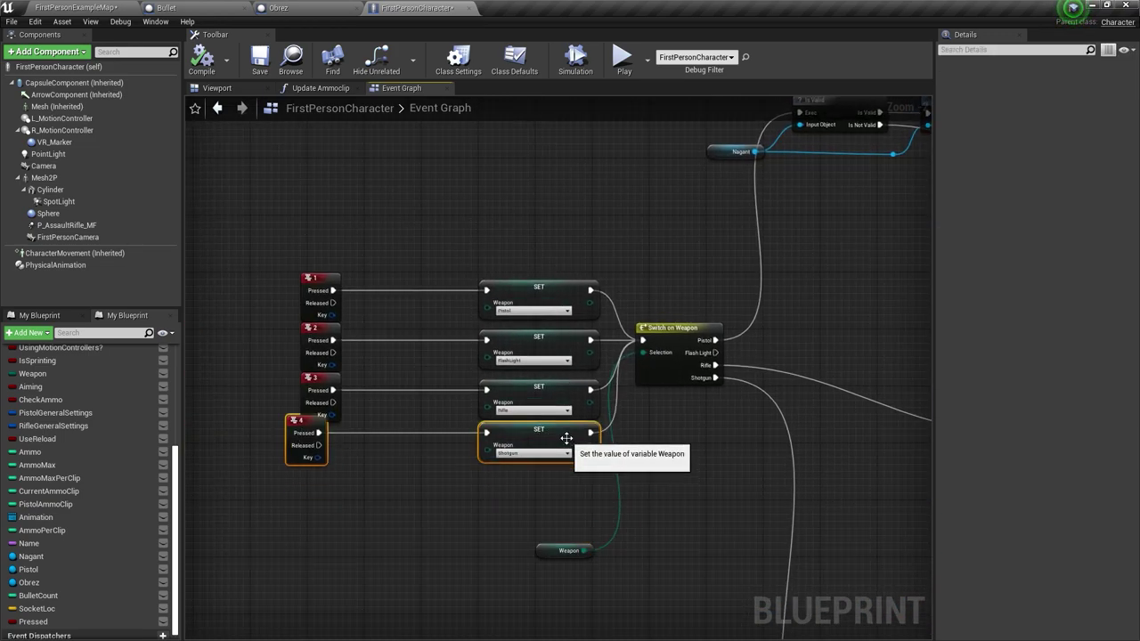
right_click_drag(745, 285, 313, 465)
right_click_drag(926, 321, 782, 241)
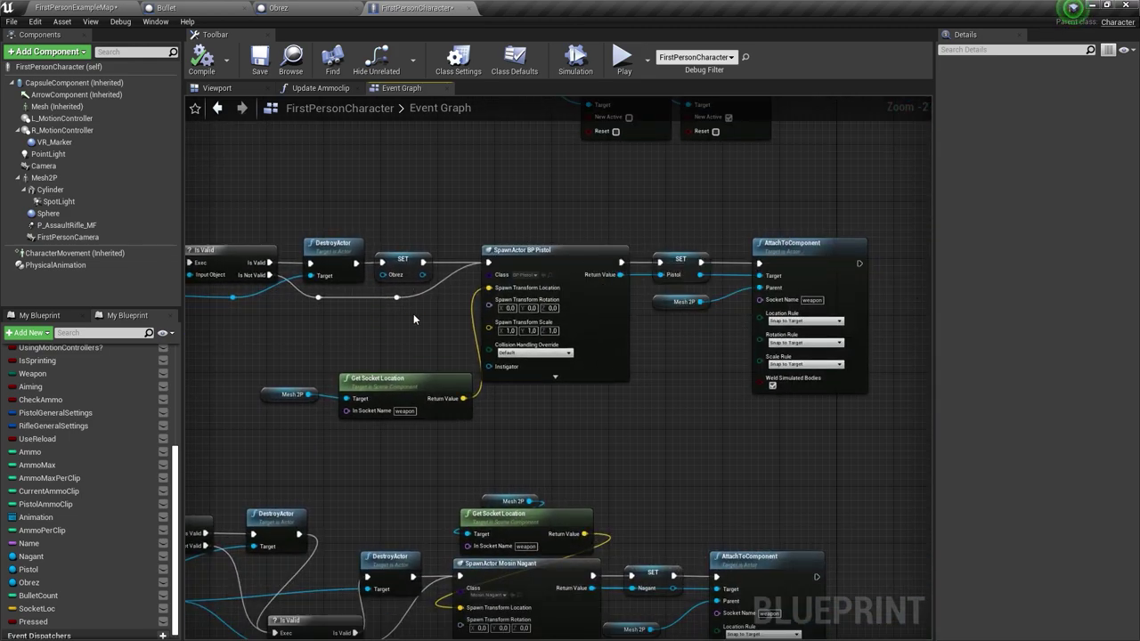
right_click_drag(524, 329, 776, 338)
right_click_drag(337, 328, 497, 366)
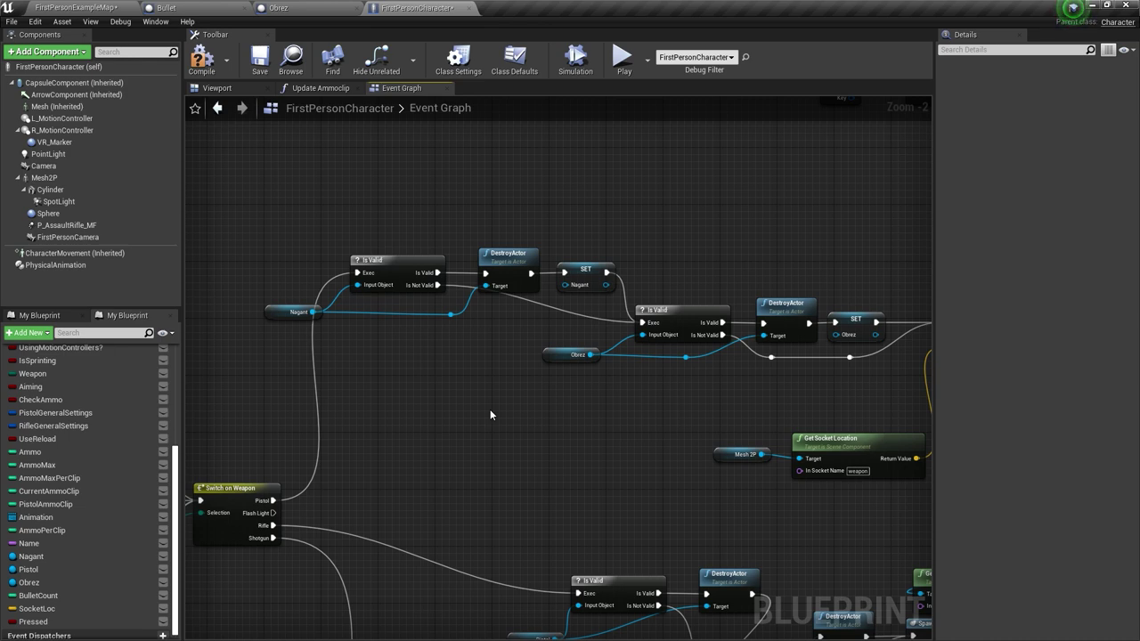
- Inspect the 1 key event, Nagant variable, DestroyActor and SET Nagant nodes
right_click_drag(490, 415, 279, 410)
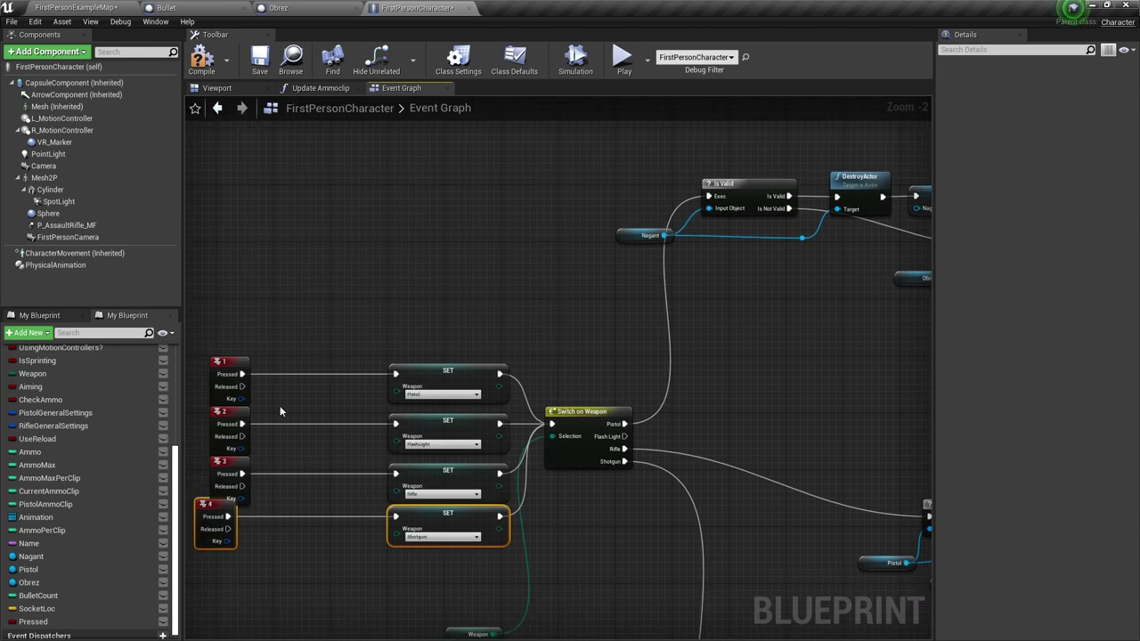
left_click(227, 360)
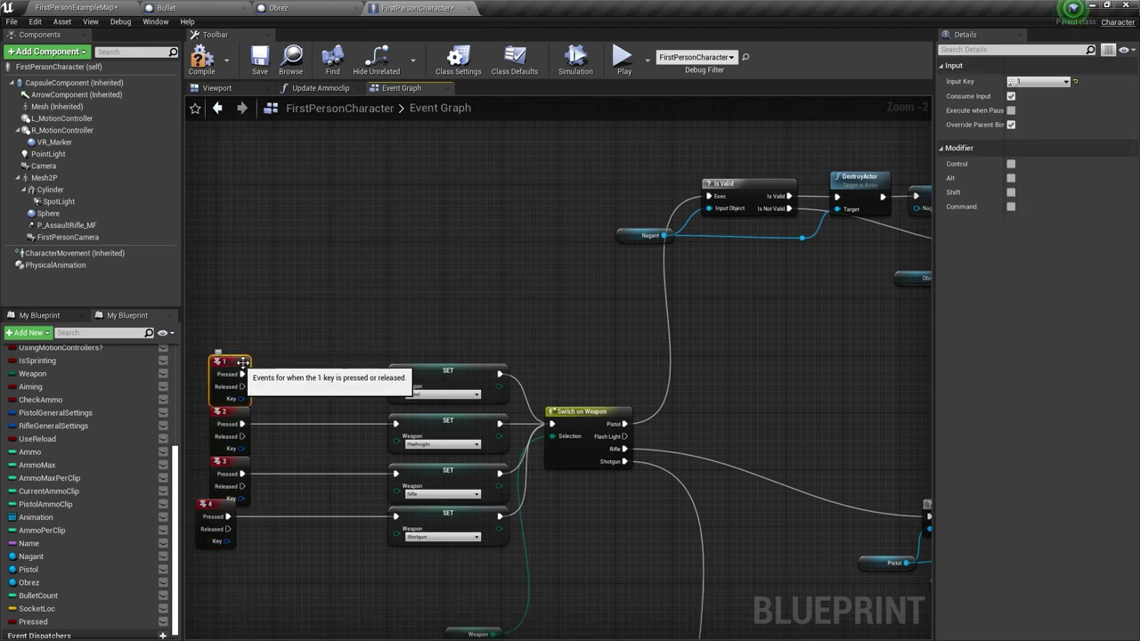
right_click_drag(627, 405, 377, 373)
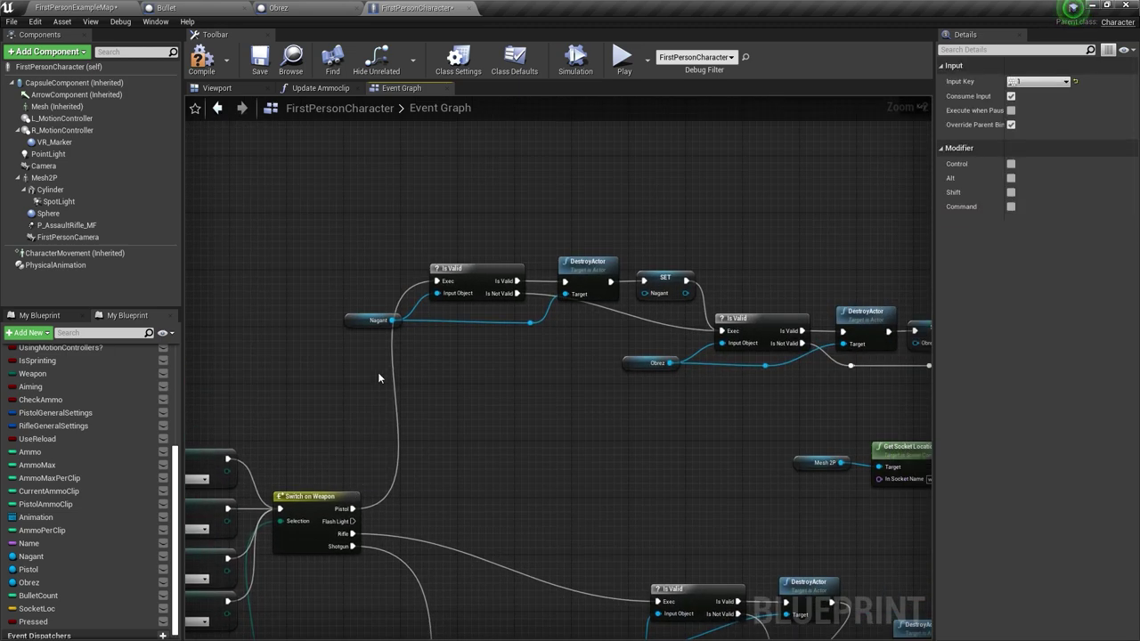
scroll(383, 338, "up", 2)
left_click(381, 321)
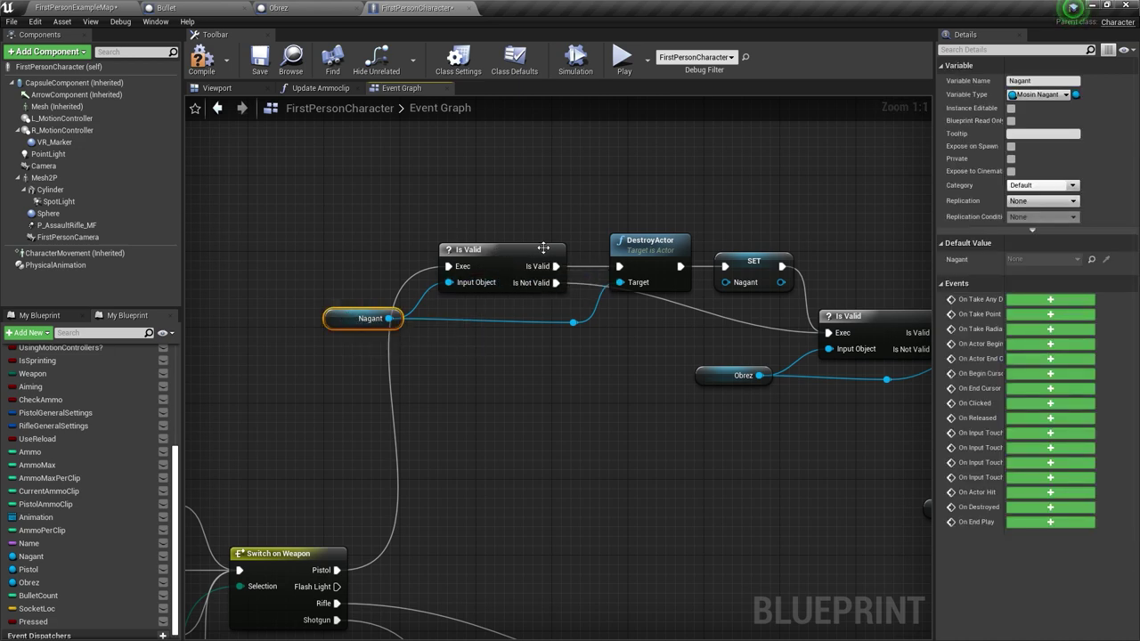
scroll(317, 309, "down", 1)
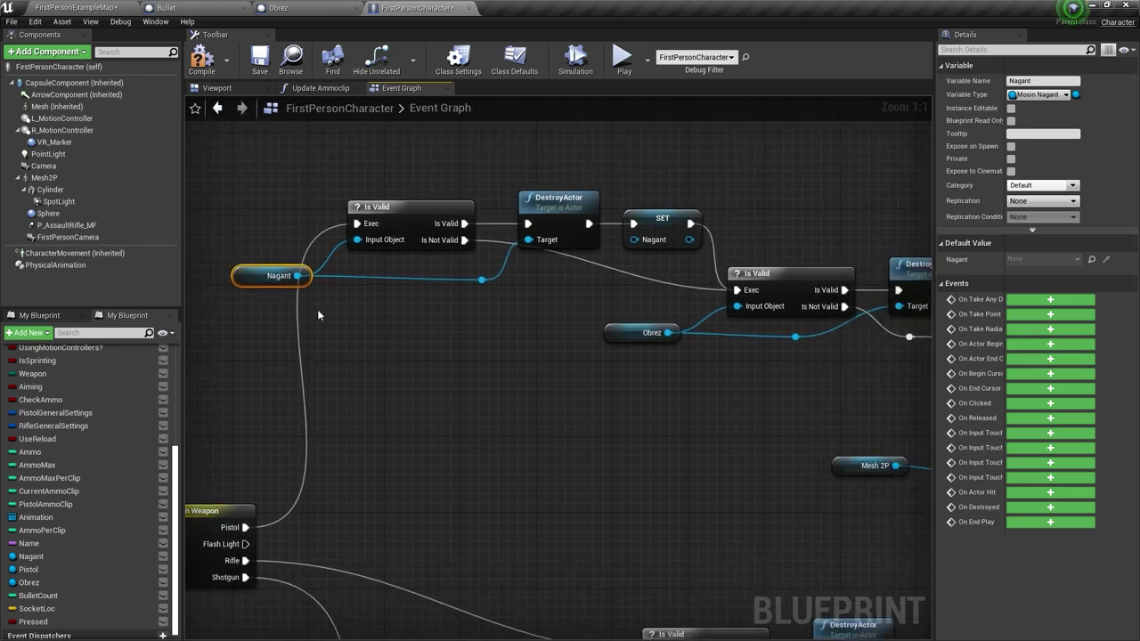
scroll(683, 468, "down", 1)
mouse_move(683, 469)
right_mouse_down()
mouse_move(565, 405)
mouse_move(374, 333)
right_mouse_up()
scroll(374, 333, "up", 1)
scroll(362, 340, "up", 1)
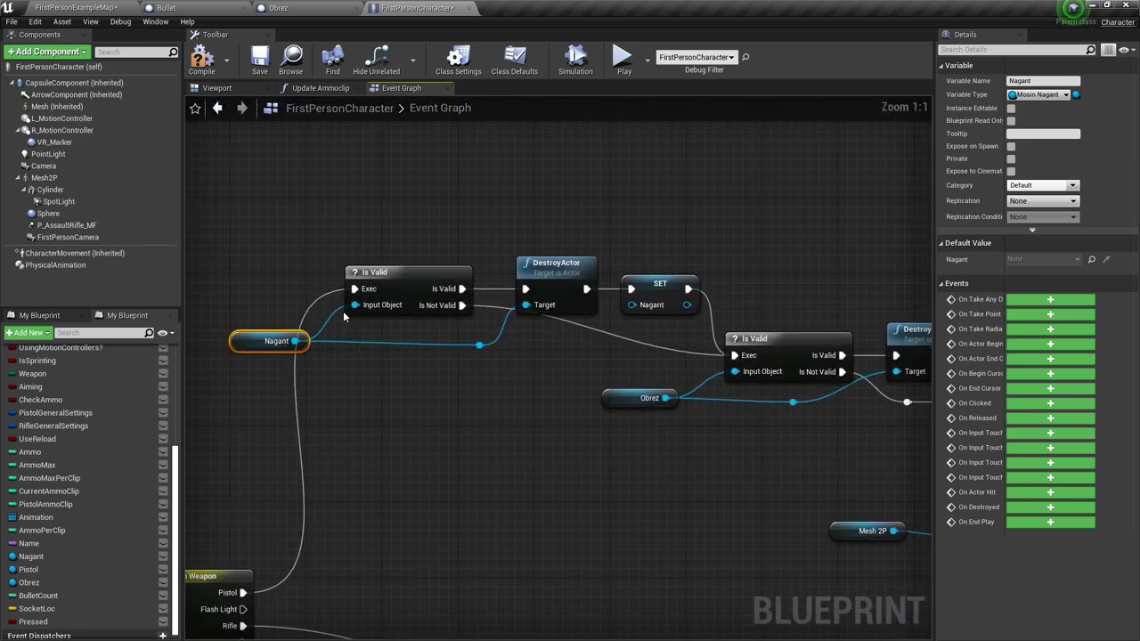
left_click(546, 280)
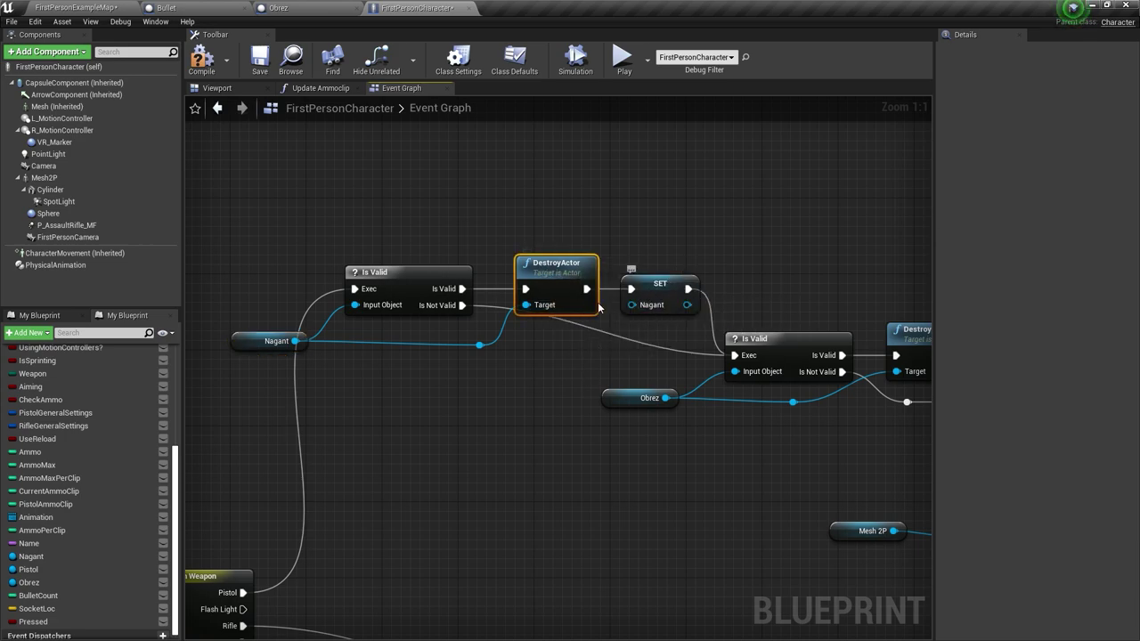
left_click(649, 296)
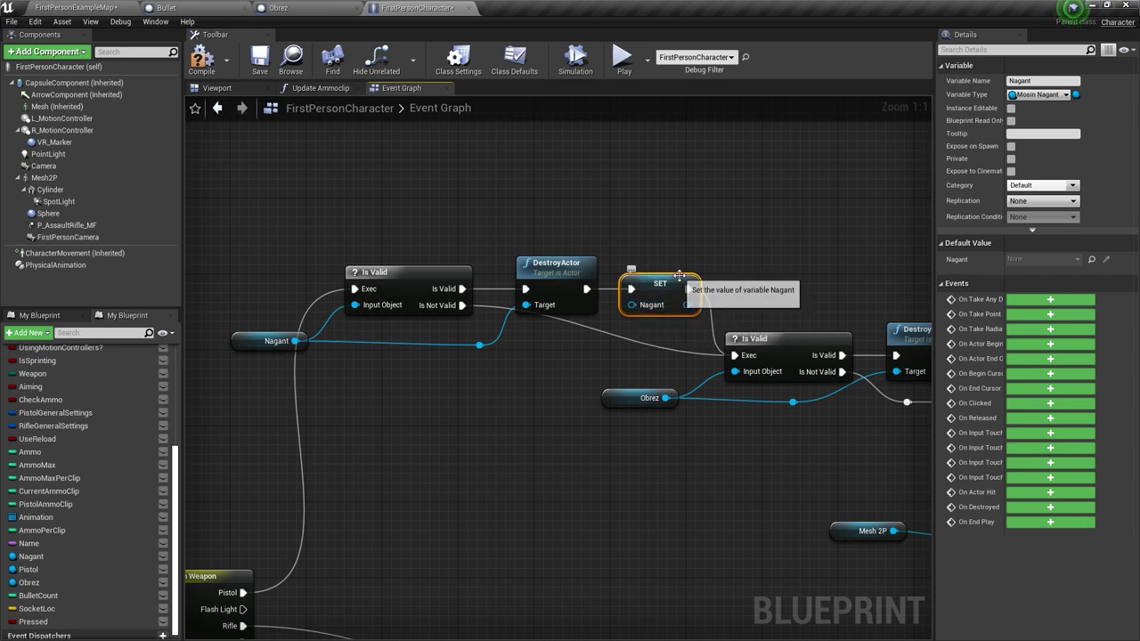
- Follow the chain through the Obrez Is Valid check, SpawnActor BP Pistol and SET Pistol nodes
right_click_drag(671, 303, 584, 283)
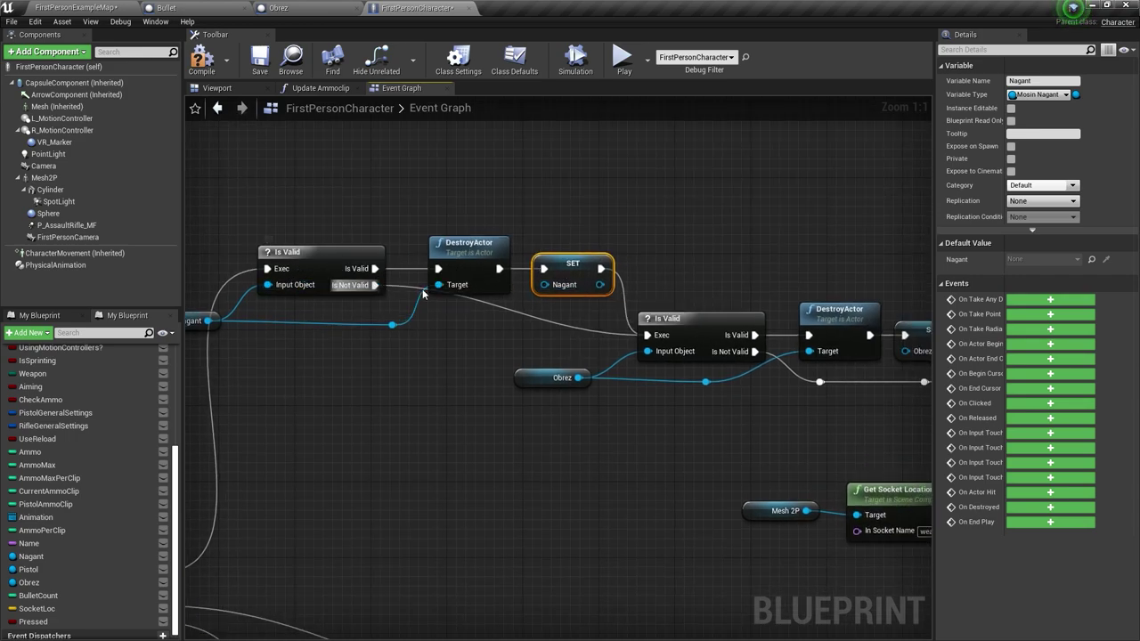
right_click_drag(618, 289, 545, 273)
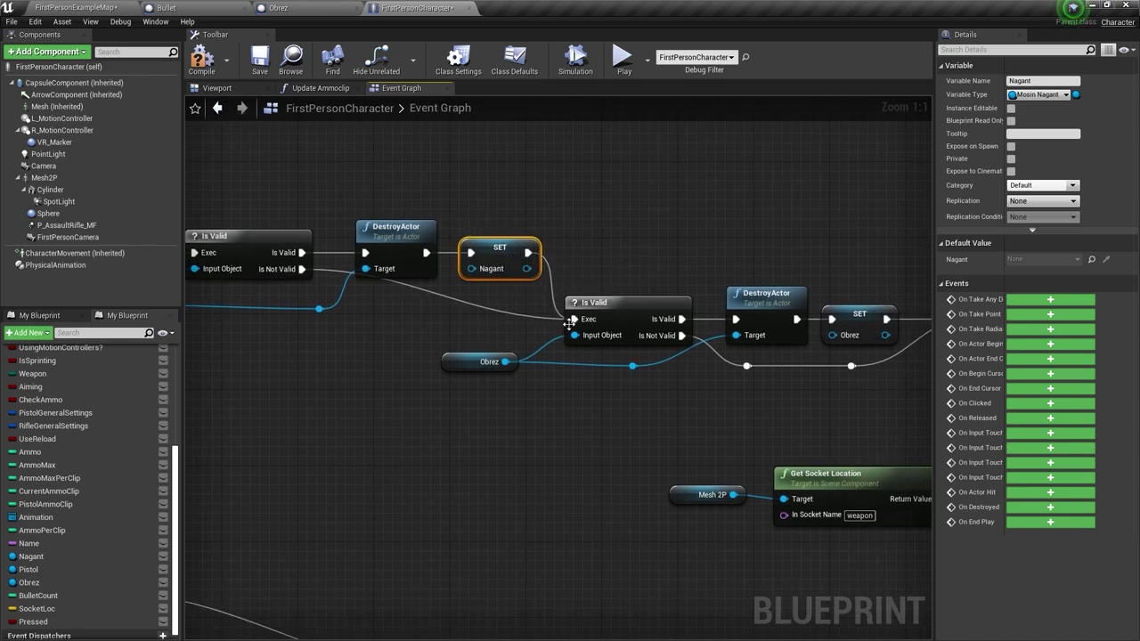
right_click_drag(584, 329, 464, 333)
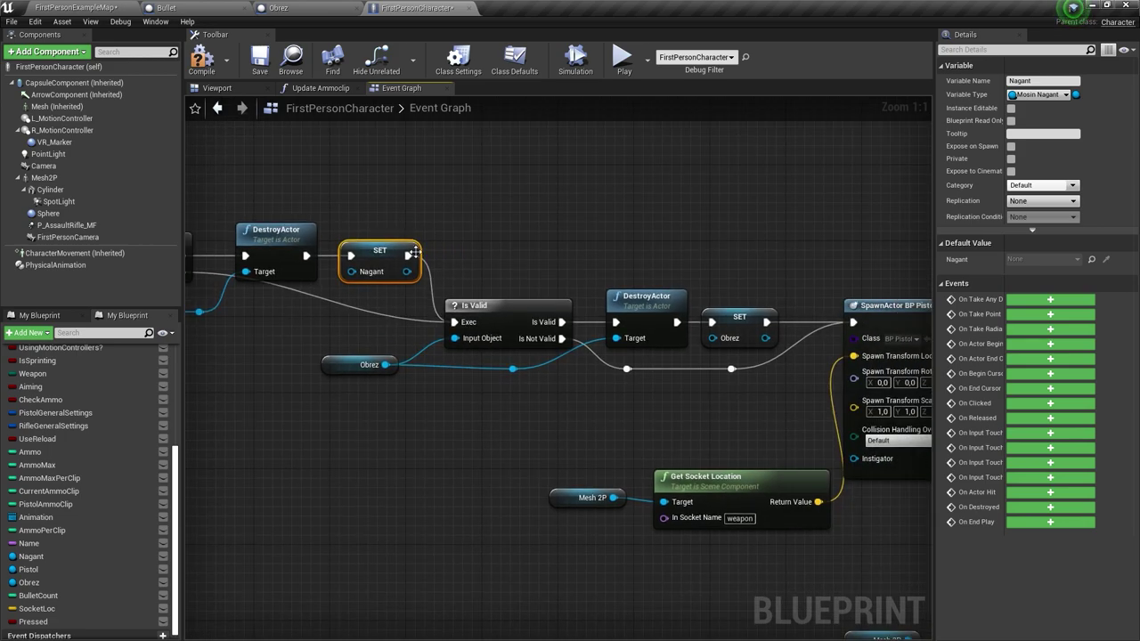
right_click_drag(441, 259, 520, 273)
left_click(557, 319)
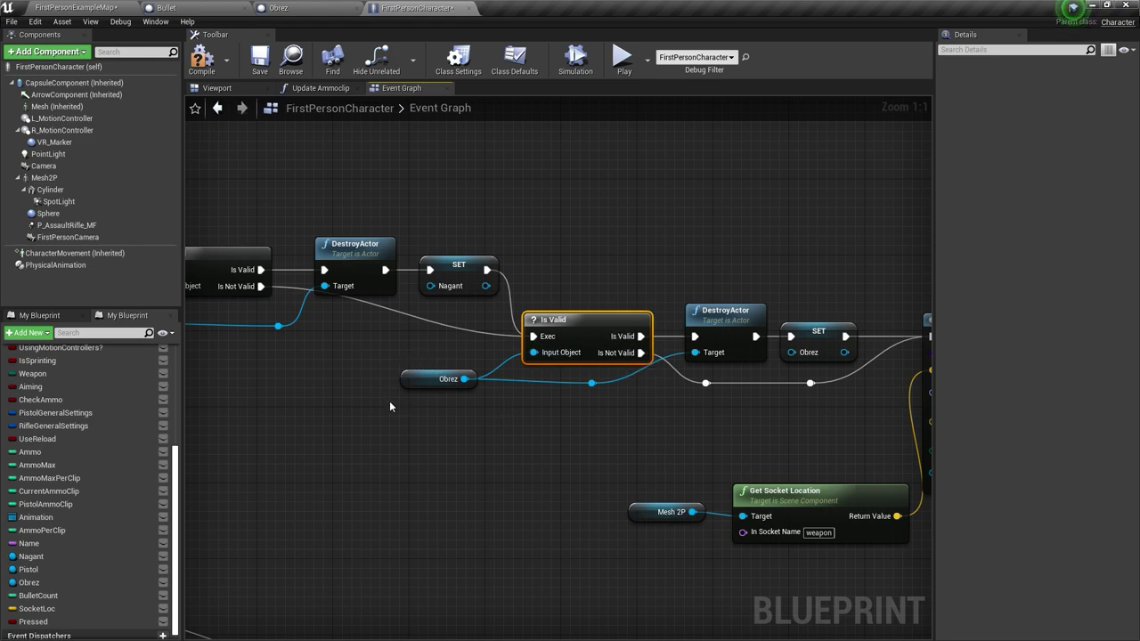
right_click_drag(564, 393, 373, 357)
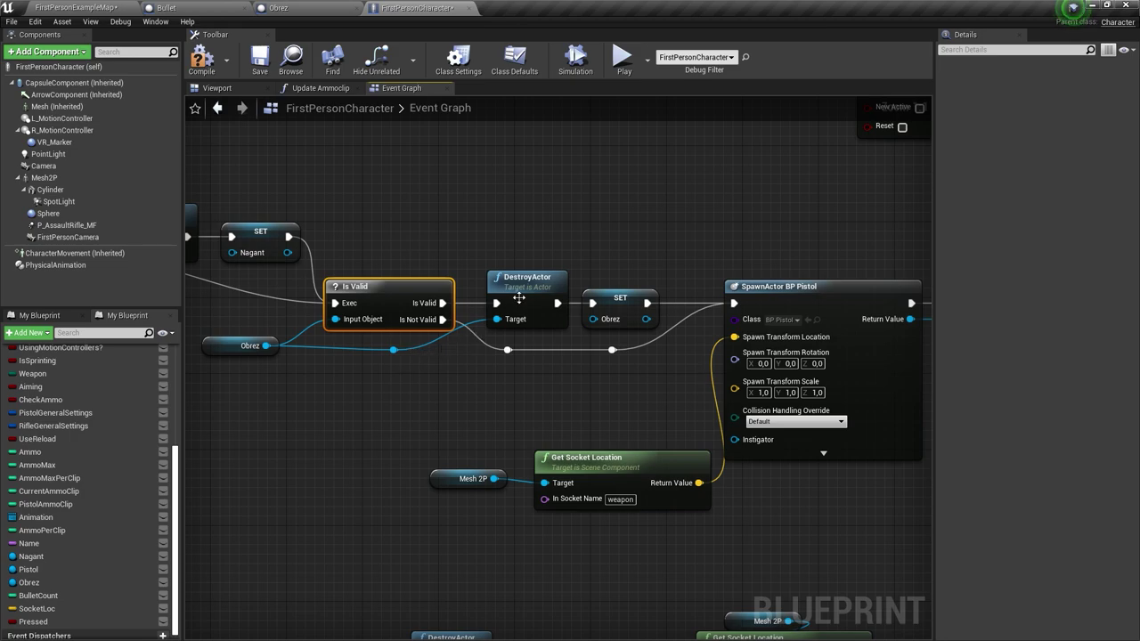
right_click_drag(469, 341, 373, 343)
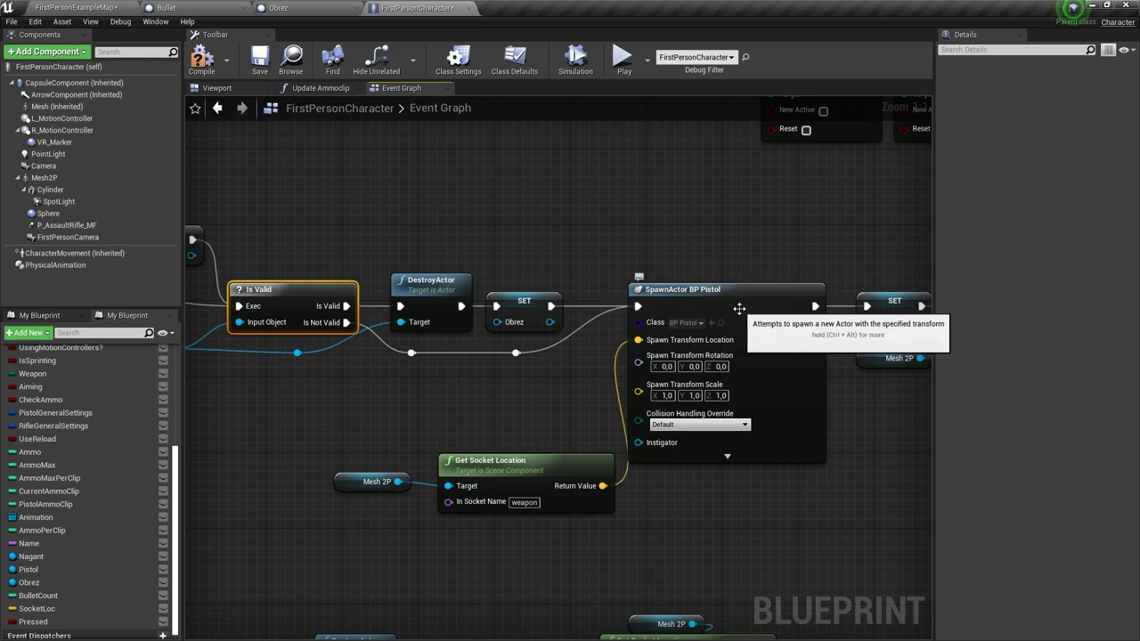
scroll(739, 308, "down", 1)
scroll(430, 366, "up", 1)
right_click_drag(430, 366, 253, 314)
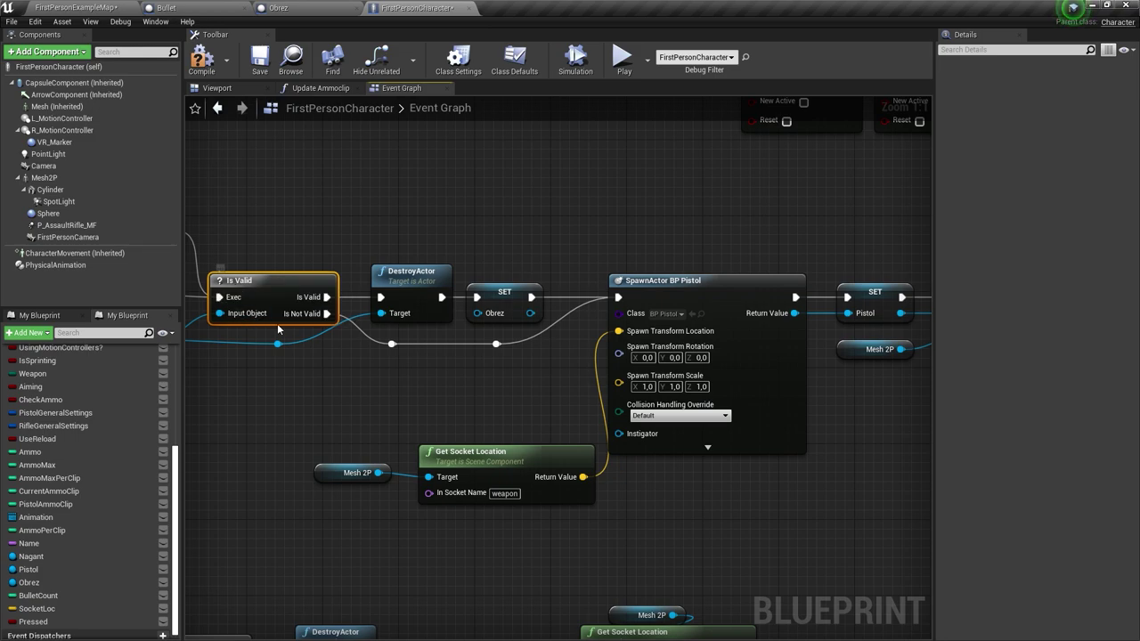
right_click_drag(524, 348, 381, 333)
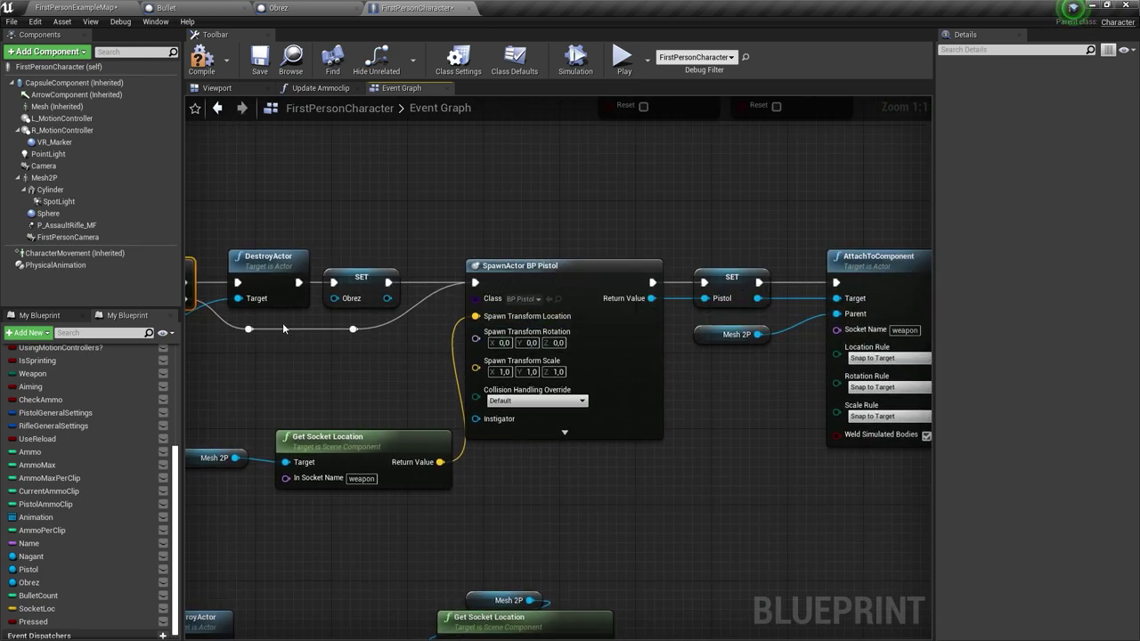
scroll(332, 241, "down", 3)
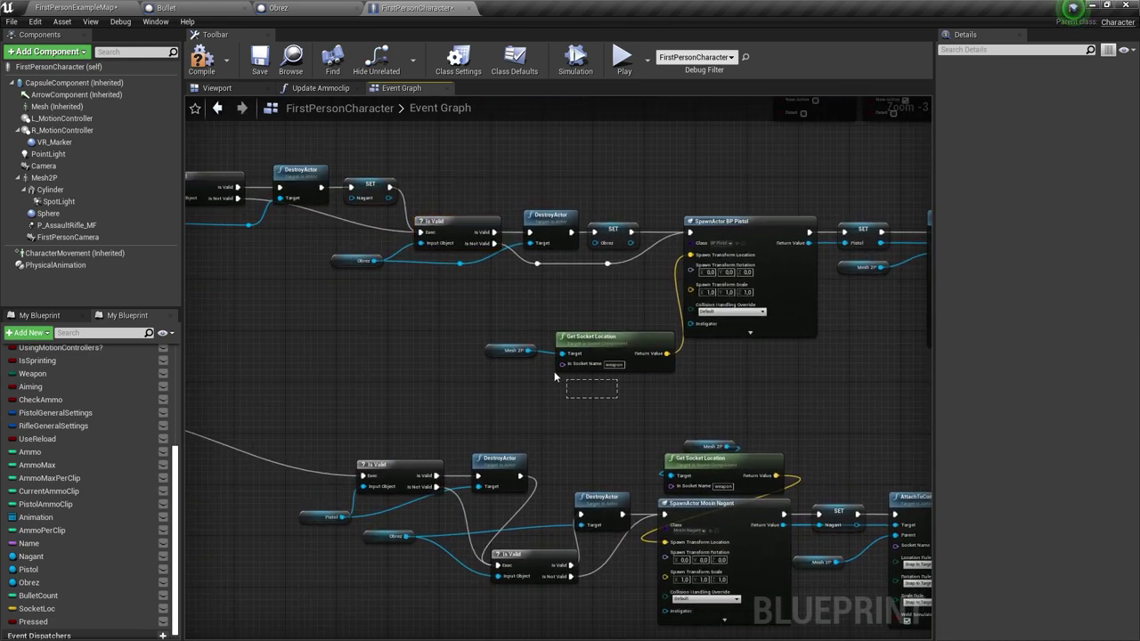
- Move the Mesh 2P and Get Socket Location nodes upward and nudge the upper DestroyActor
left_click_drag(554, 377, 481, 330)
left_click_drag(573, 338, 550, 287)
scroll(550, 288, "down", 1)
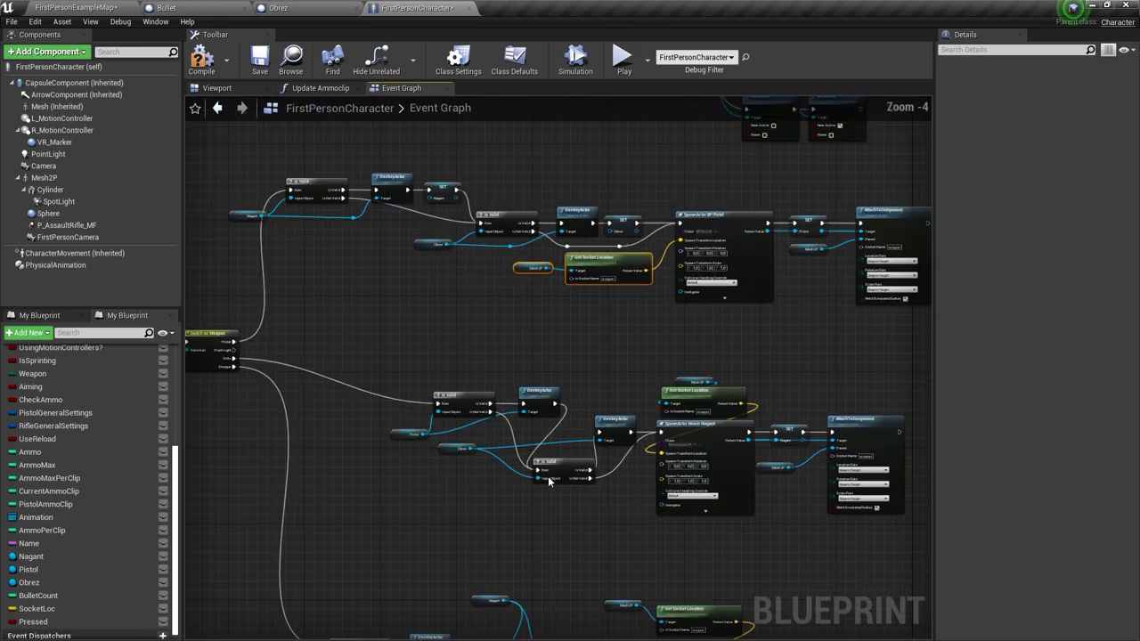
scroll(549, 481, "up", 1)
scroll(534, 482, "up", 1)
scroll(507, 484, "up", 1)
scroll(479, 484, "up", 1)
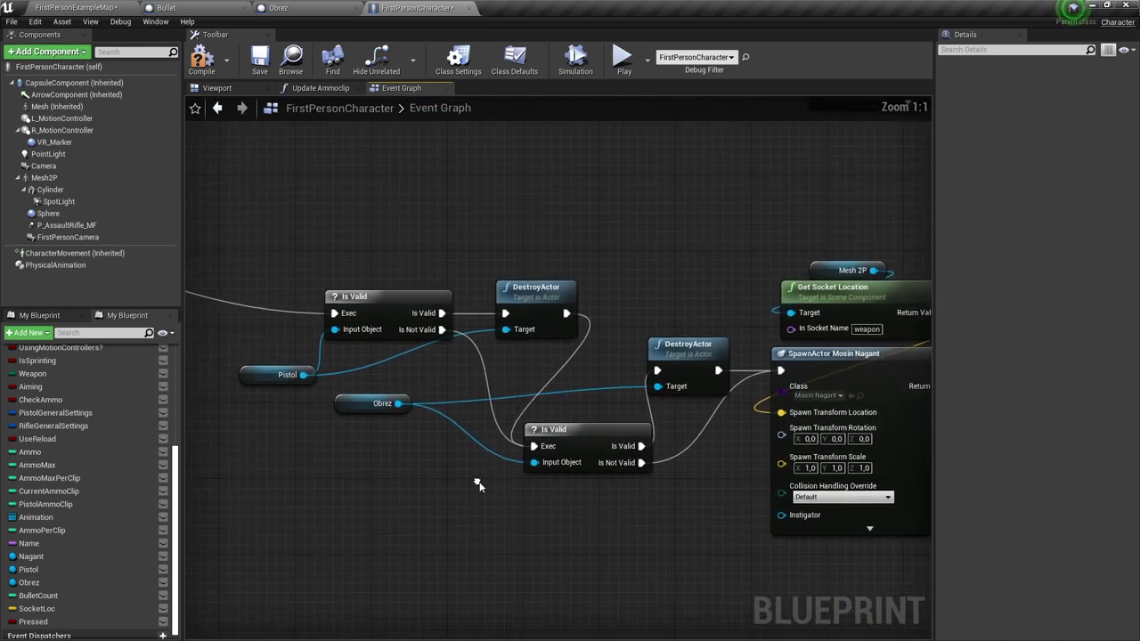
left_click_drag(534, 289, 526, 300)
- Reposition the Pistol getter, lower Is Valid, Obrez and right DestroyActor nodes
left_click(272, 375)
mouse_move(271, 375)
left_mouse_down()
mouse_move(256, 357)
mouse_move(560, 335)
mouse_move(458, 323)
left_mouse_up()
scroll(547, 418, "down", 1)
scroll(548, 419, "down", 1)
scroll(595, 413, "up", 2)
mouse_move(598, 431)
left_mouse_down()
mouse_move(543, 298)
mouse_move(541, 360)
left_mouse_up()
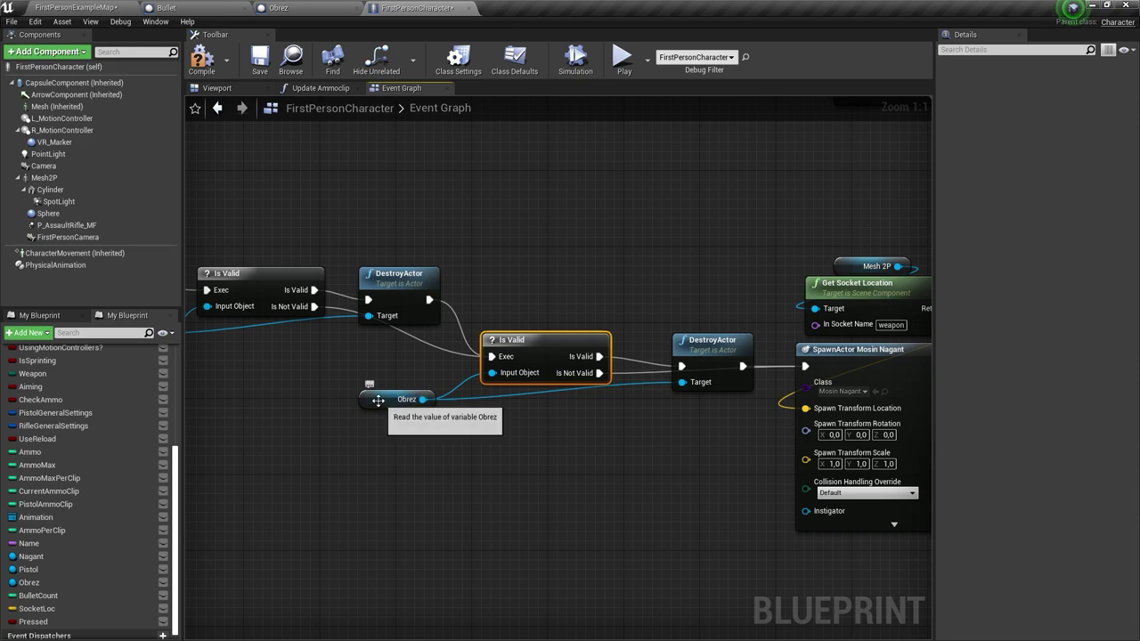
left_click_drag(400, 400, 477, 428)
left_click_drag(706, 357, 697, 328)
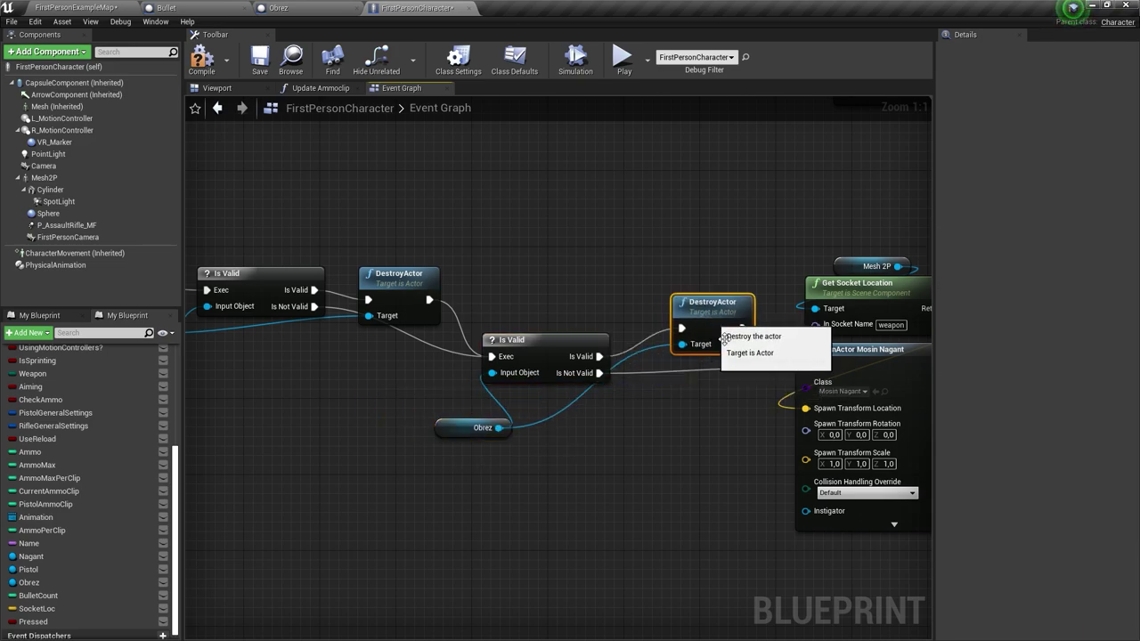
right_click_drag(242, 346, 552, 433)
scroll(551, 434, "down", 2)
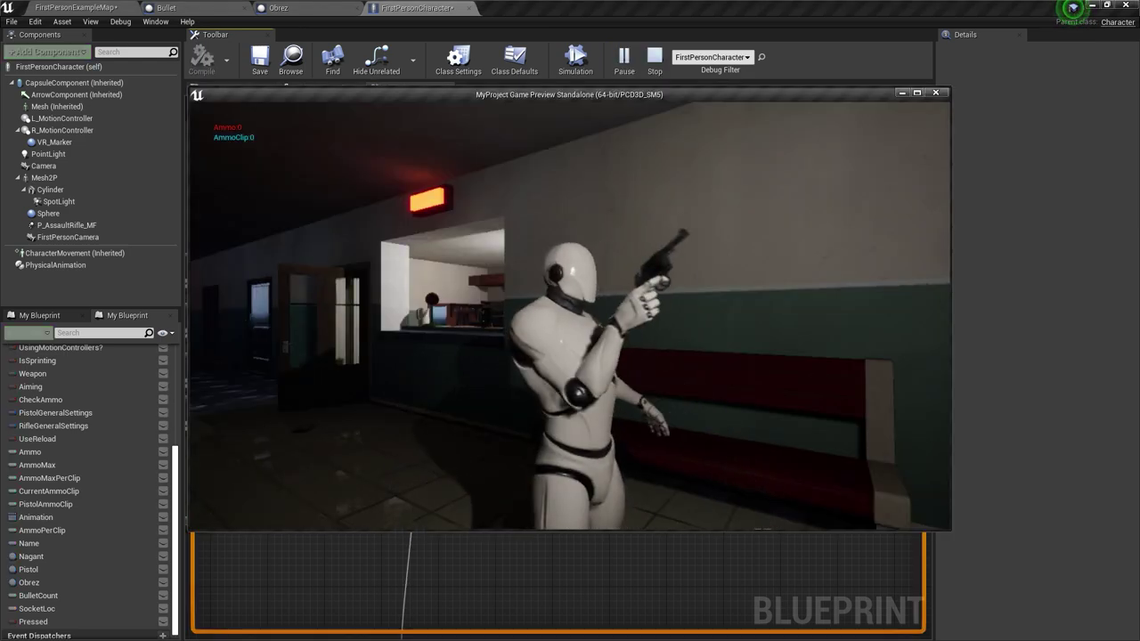
- In play, switch between shotgun (2) and revolver (1), then stop the session
key("2")
key("1")
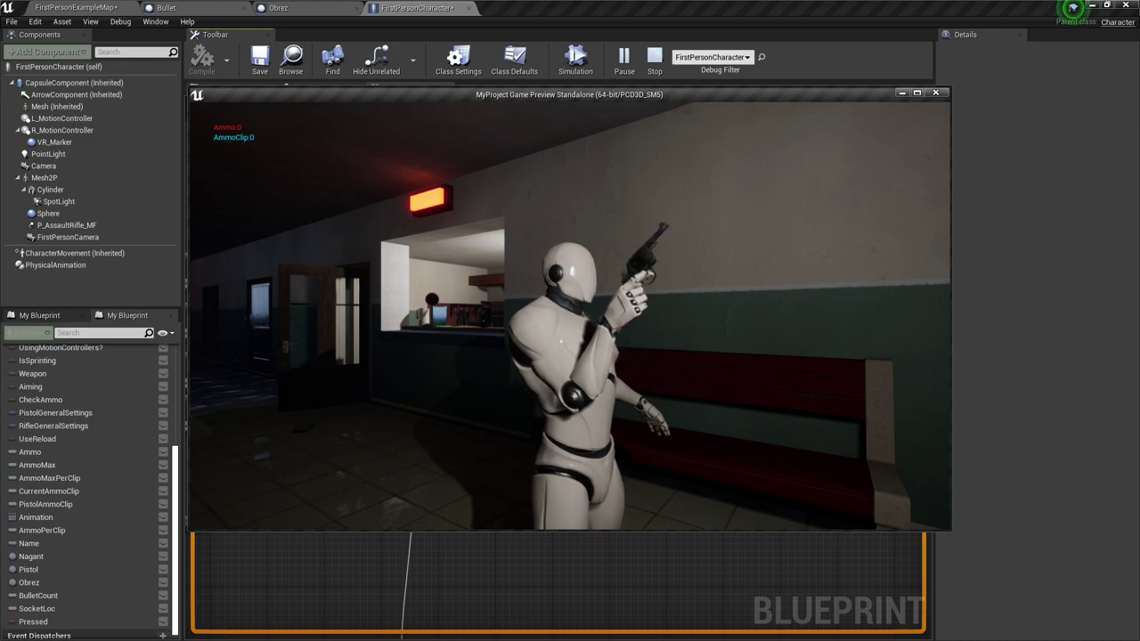
key("2")
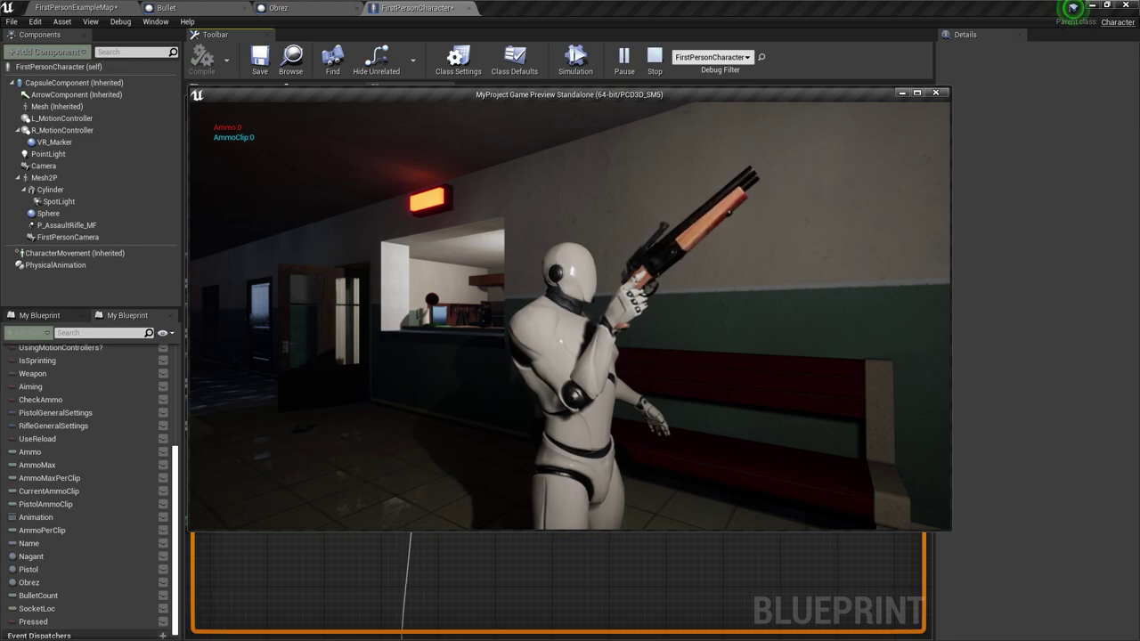
key("Escape")
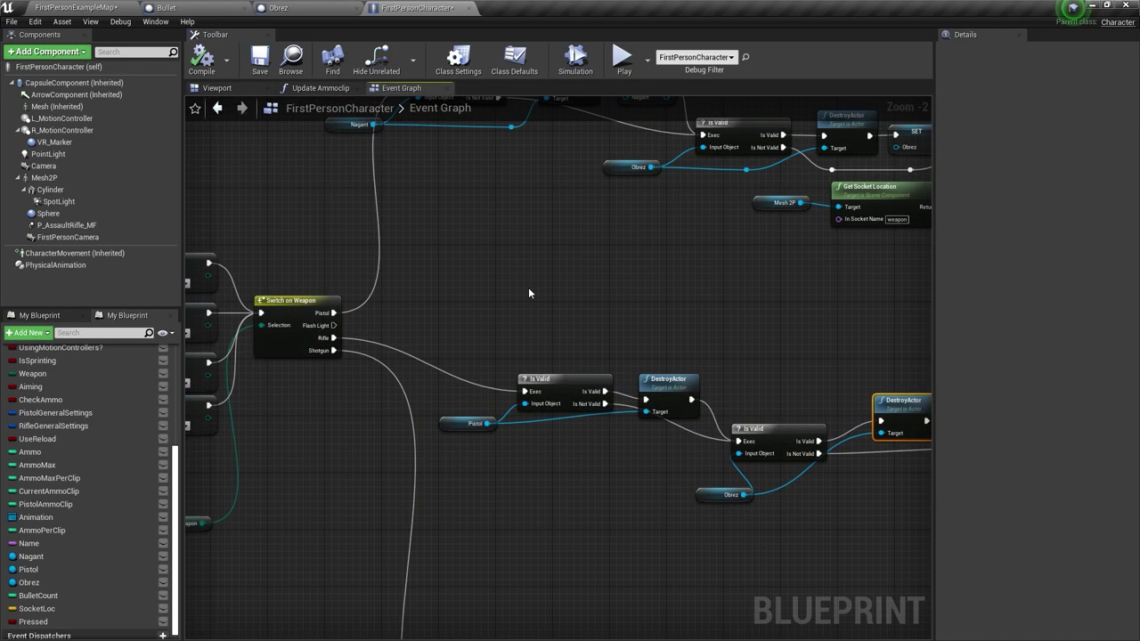
- Inspect the Nagant variable, Pistol getter and SpawnActor Obrez nodes of the weapon switch
right_click_drag(528, 287, 539, 449)
scroll(356, 282, "up", 2)
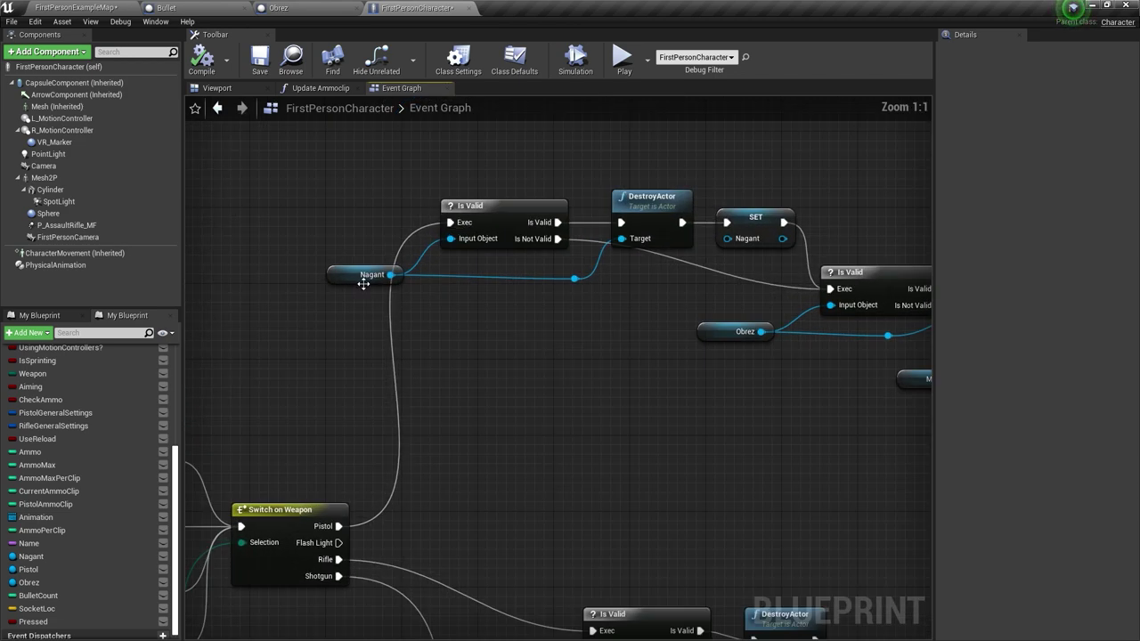
left_click(342, 284)
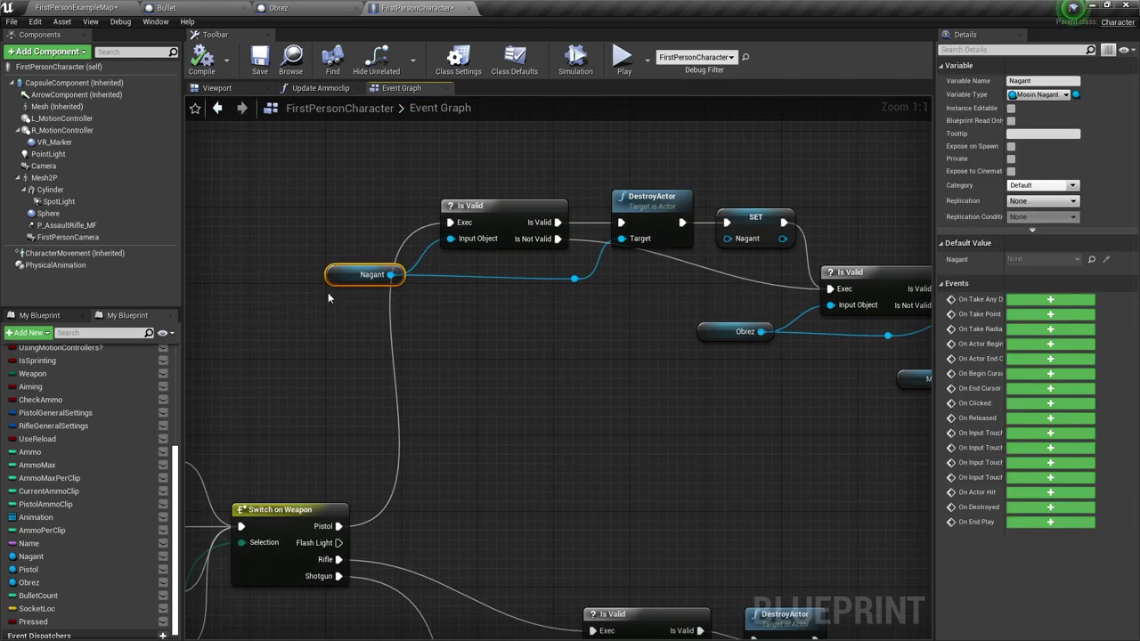
scroll(551, 319, "down", 3)
right_click_drag(498, 579, 490, 408)
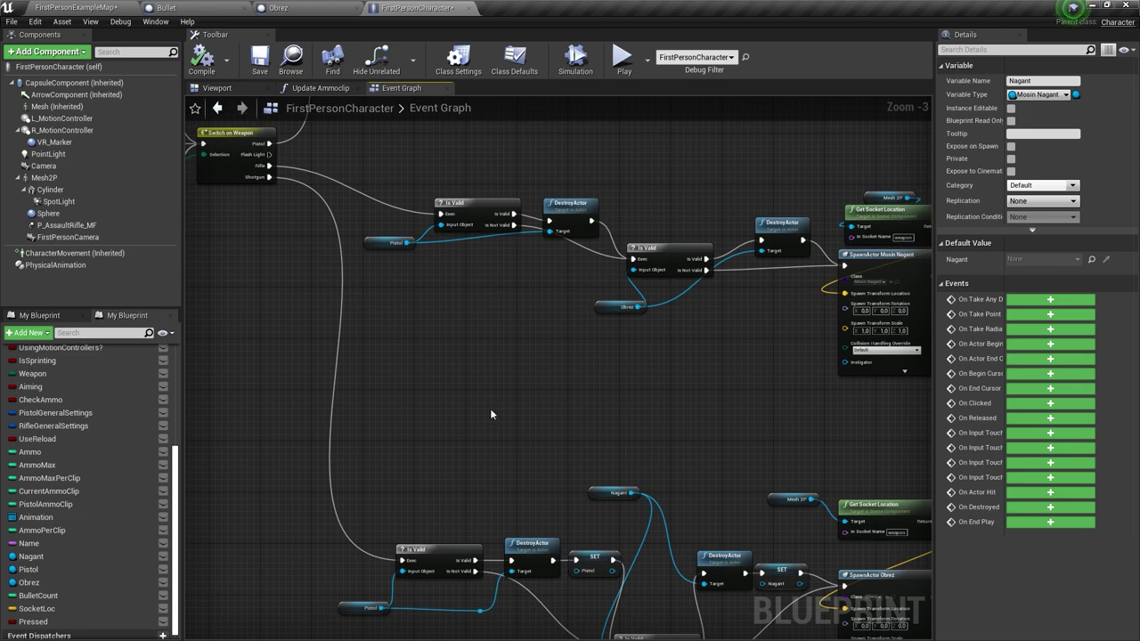
scroll(383, 282, "up", 3)
left_click(385, 231)
mouse_move(385, 231)
right_mouse_down()
mouse_move(494, 311)
mouse_move(520, 417)
right_mouse_up()
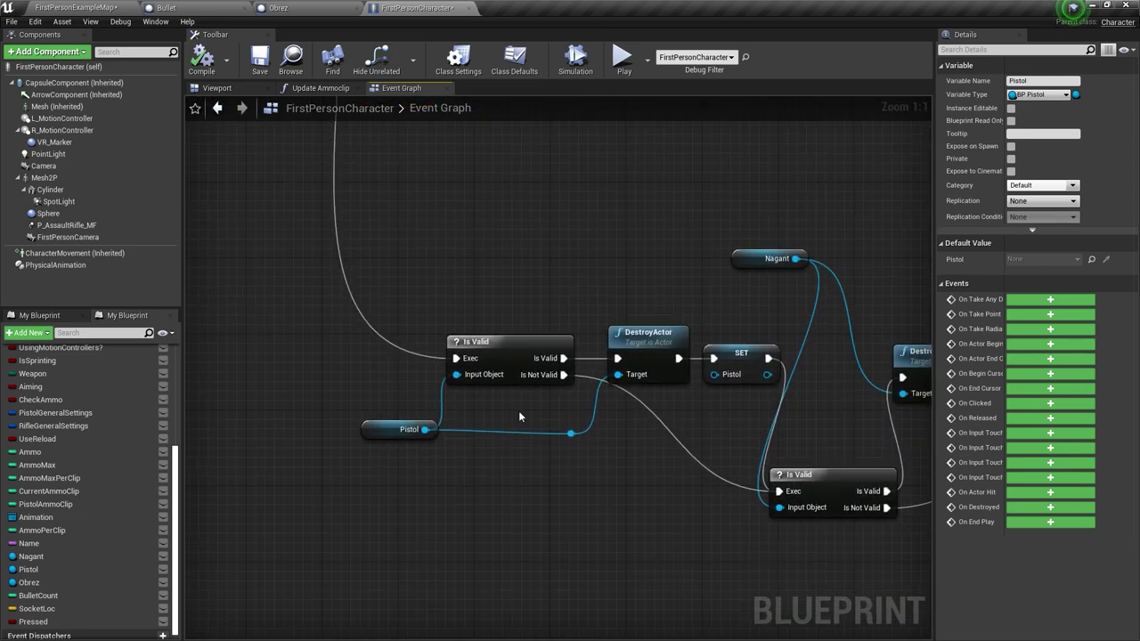
left_click(390, 430)
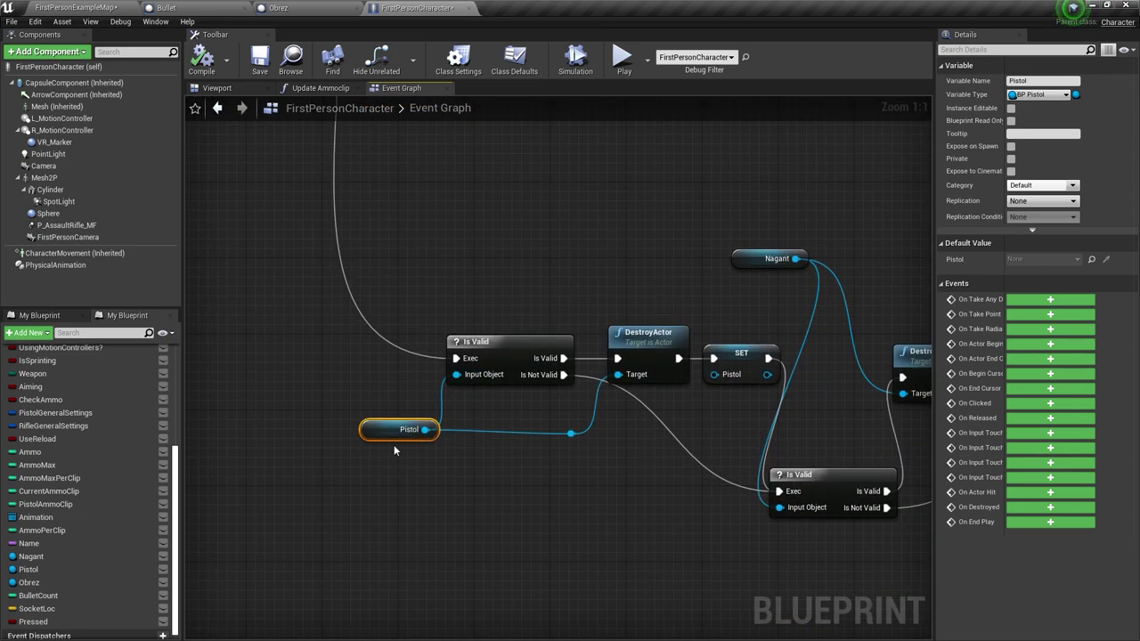
right_click_drag(379, 425, 348, 447)
scroll(348, 447, "down", 3)
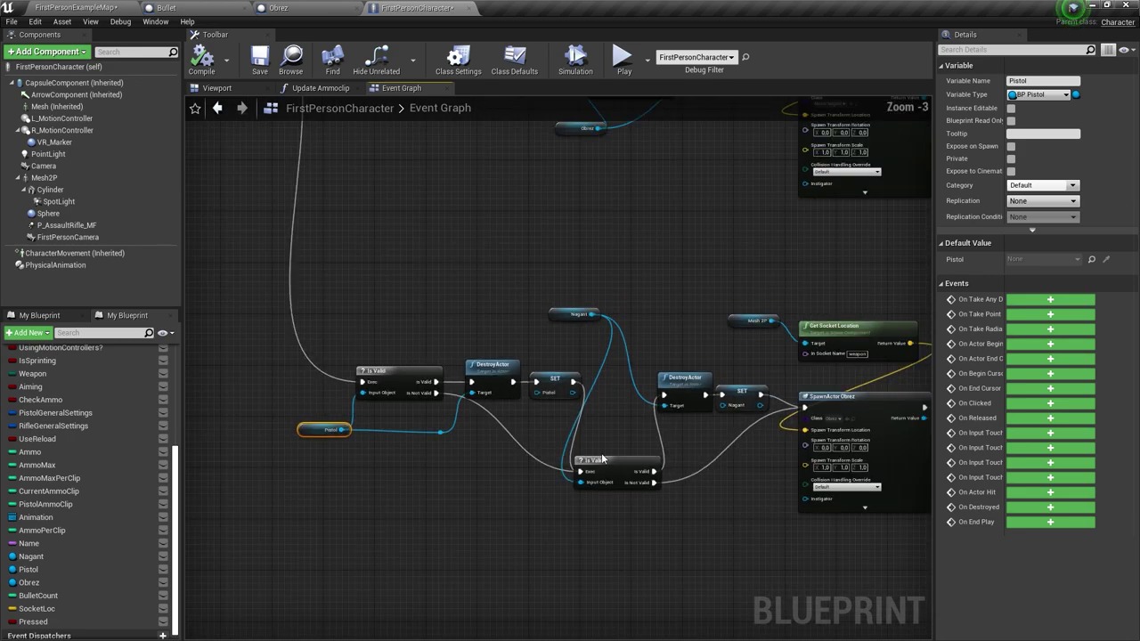
scroll(483, 424, "up", 2)
scroll(701, 374, "up", 1)
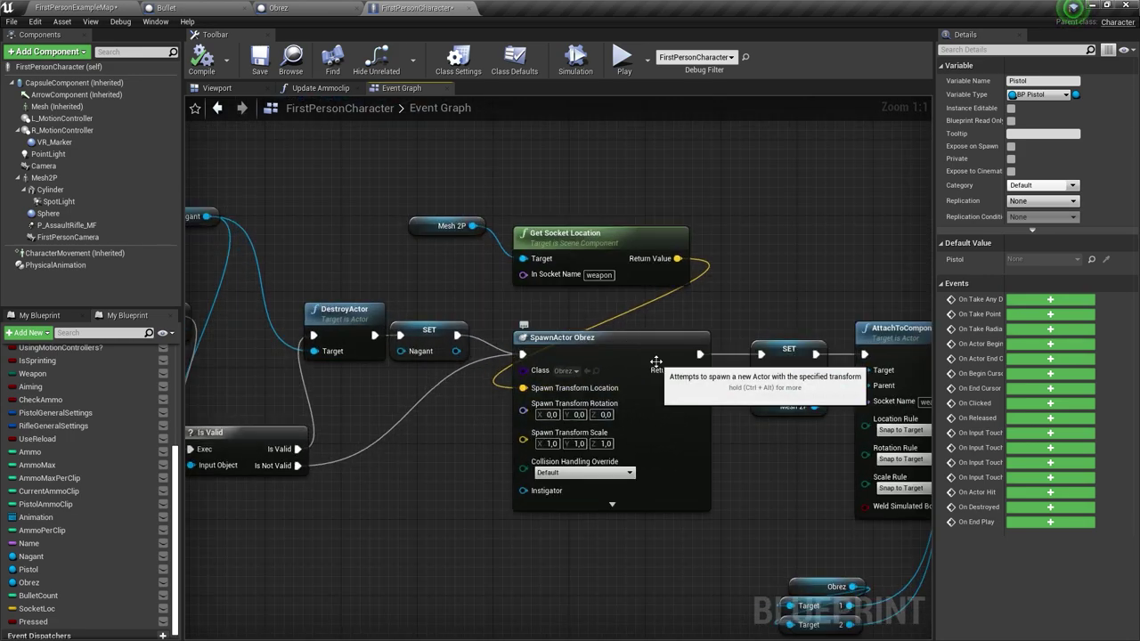
scroll(631, 182, "down", 3)
scroll(629, 269, "up", 3)
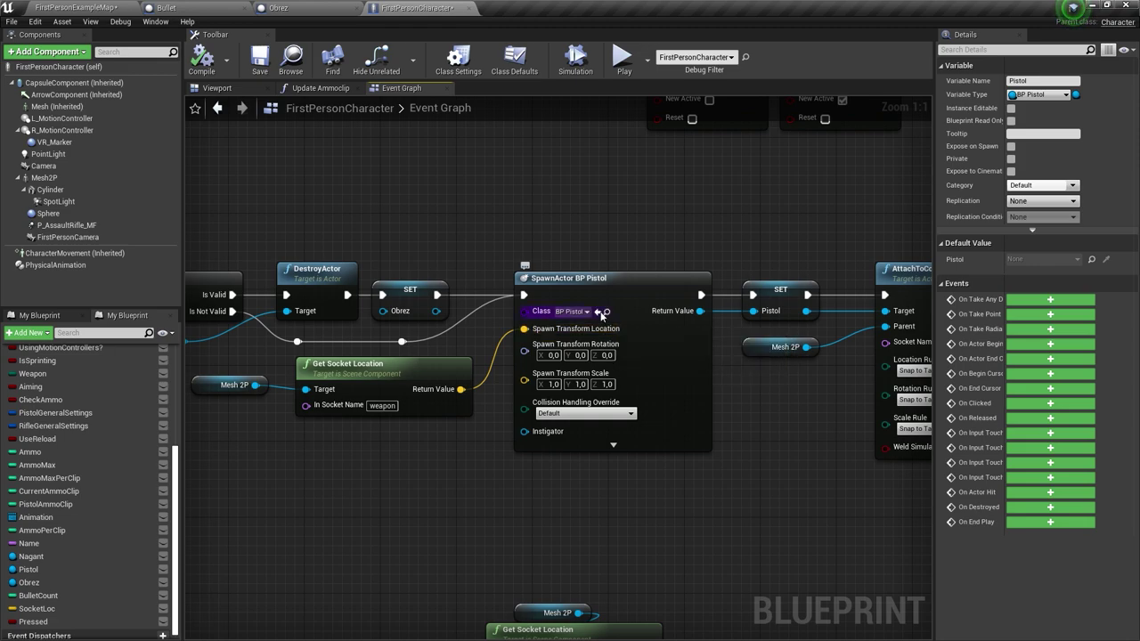
- Check the node storing the spawned pistol and bring the Nagant validity chain into view
left_click(780, 301)
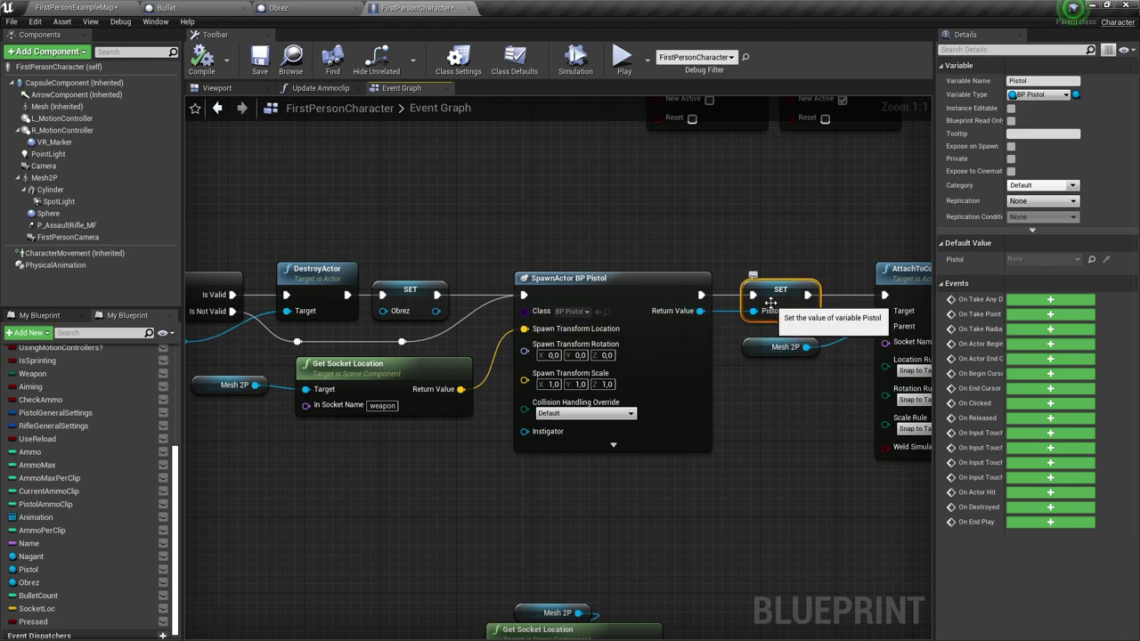
scroll(760, 307, "down", 4)
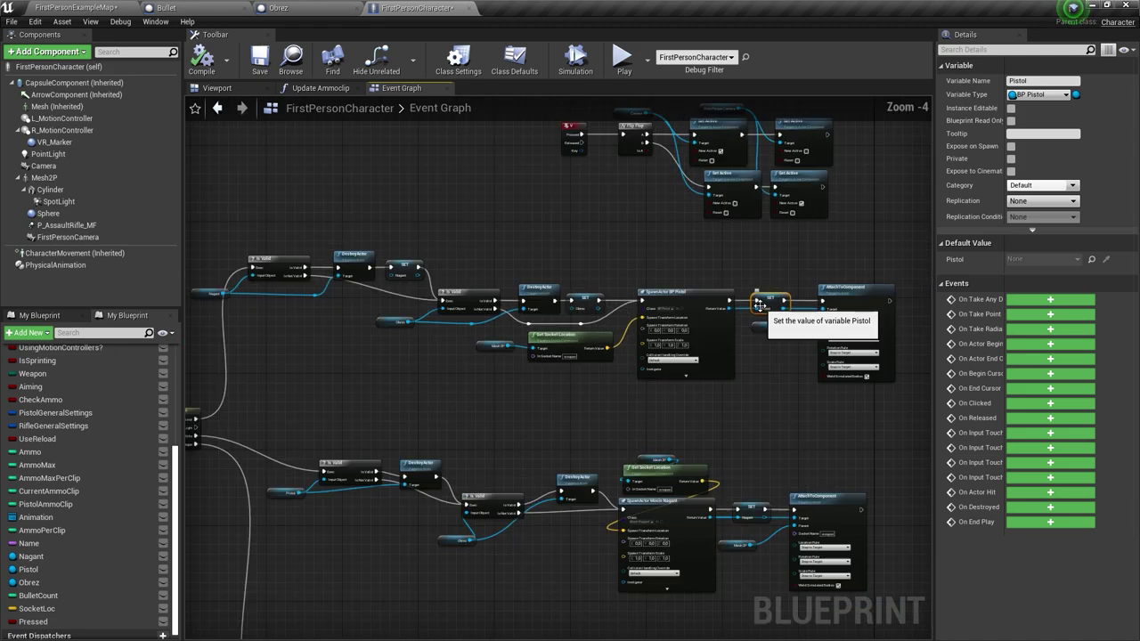
scroll(476, 330, "up", 2)
scroll(476, 331, "up", 2)
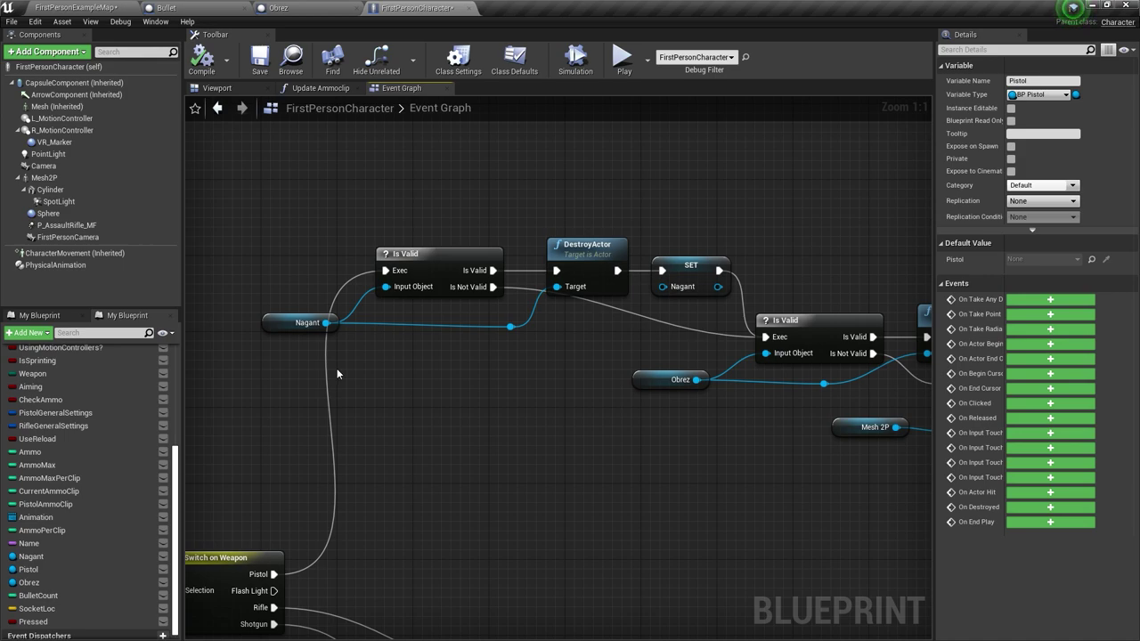
right_click_drag(353, 531, 372, 442)
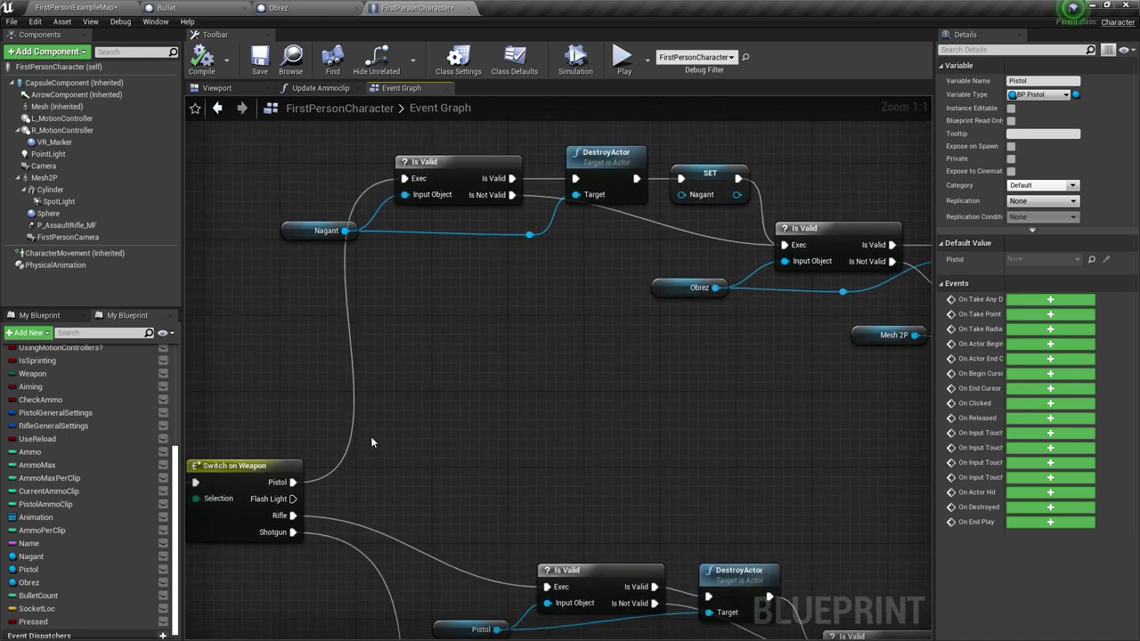
right_click_drag(345, 395, 324, 305)
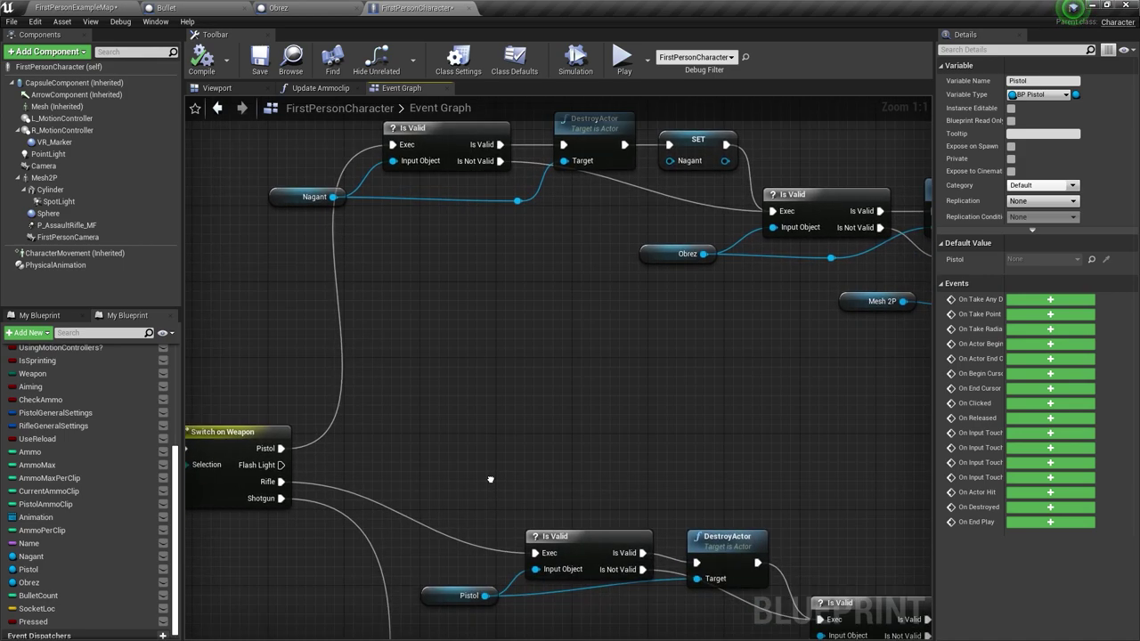
right_click_drag(186, 369, 259, 511)
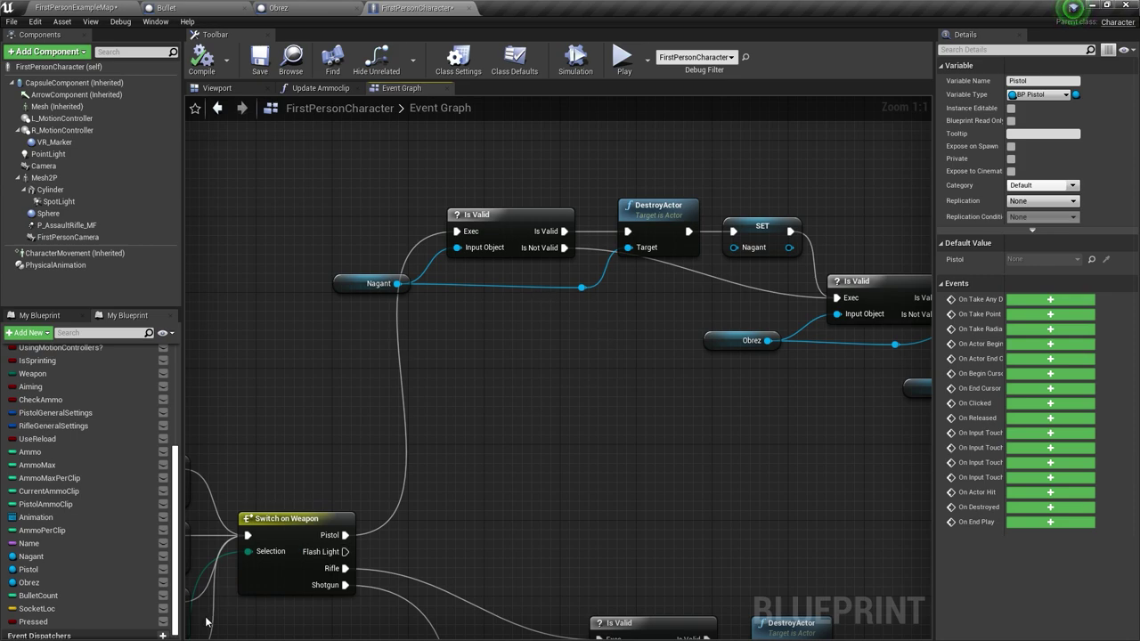
- Add a Pistol getter with an Is Valid check, fed by Switch on Weapon's Pistol output
left_click(36, 568)
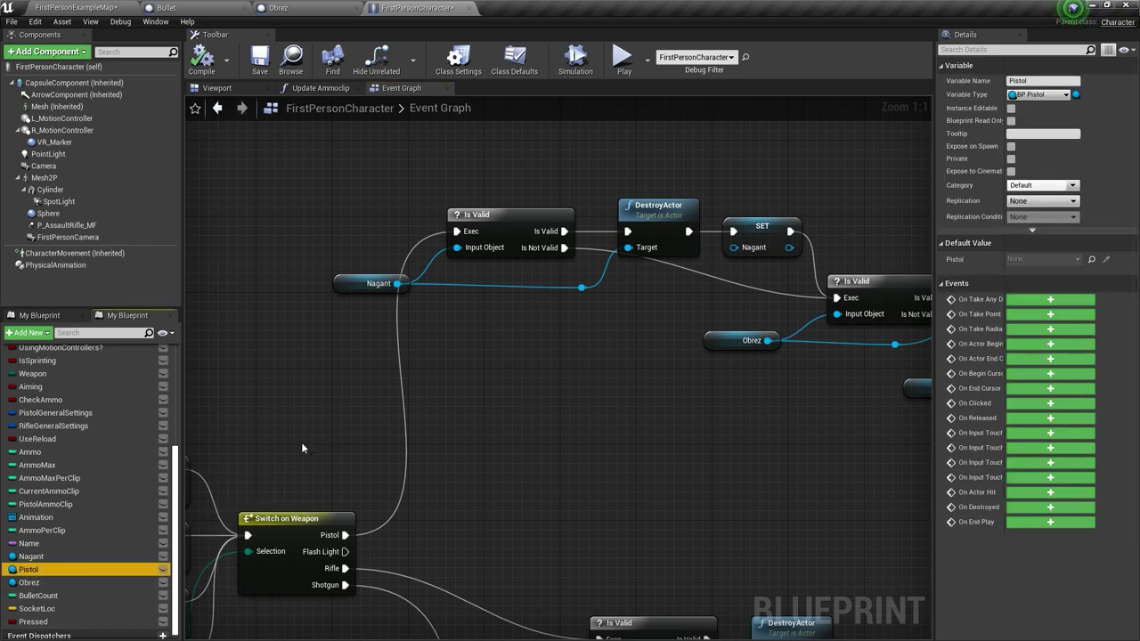
left_click_drag(302, 447, 414, 455, "ctrl")
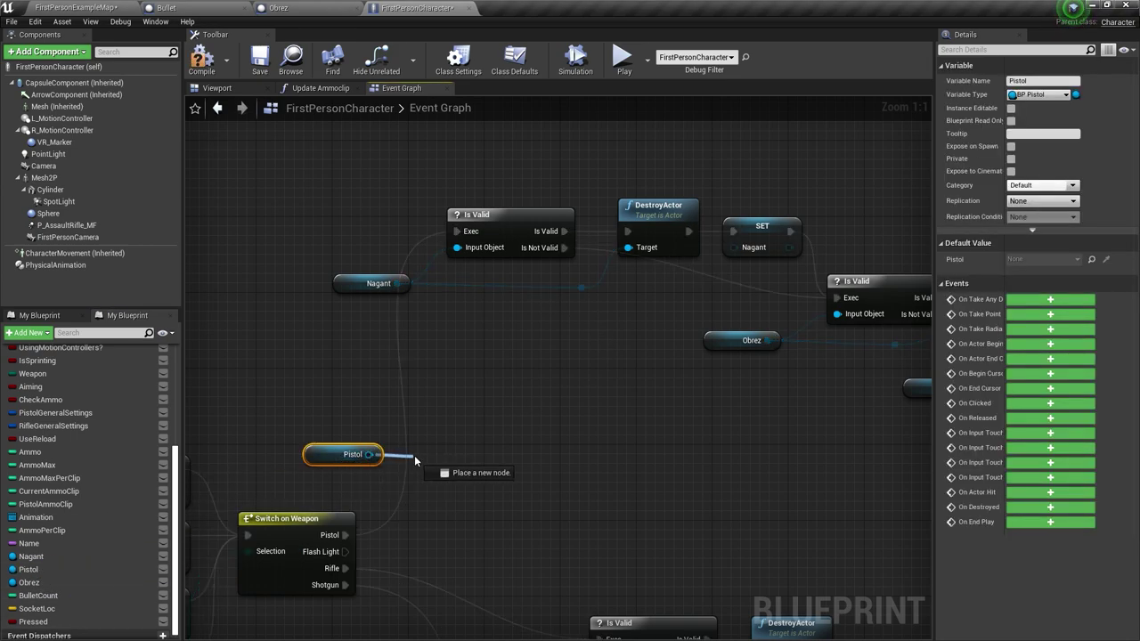
left_click(491, 185)
left_click(499, 223)
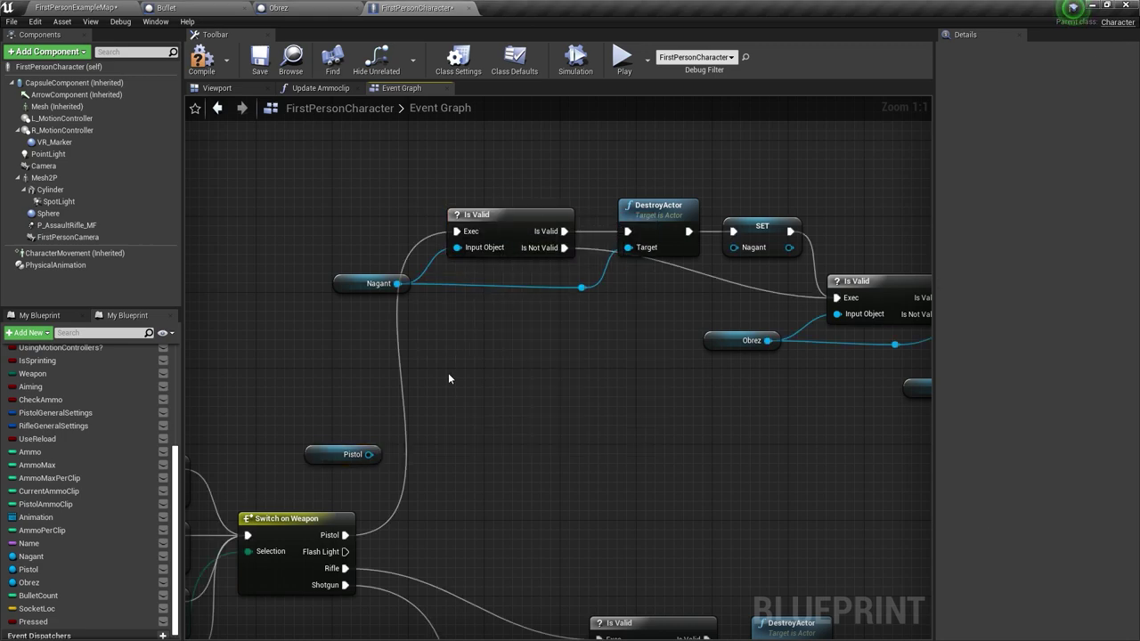
key("ctrl+c")
key("ctrl+v")
left_click_drag(472, 421, 443, 412)
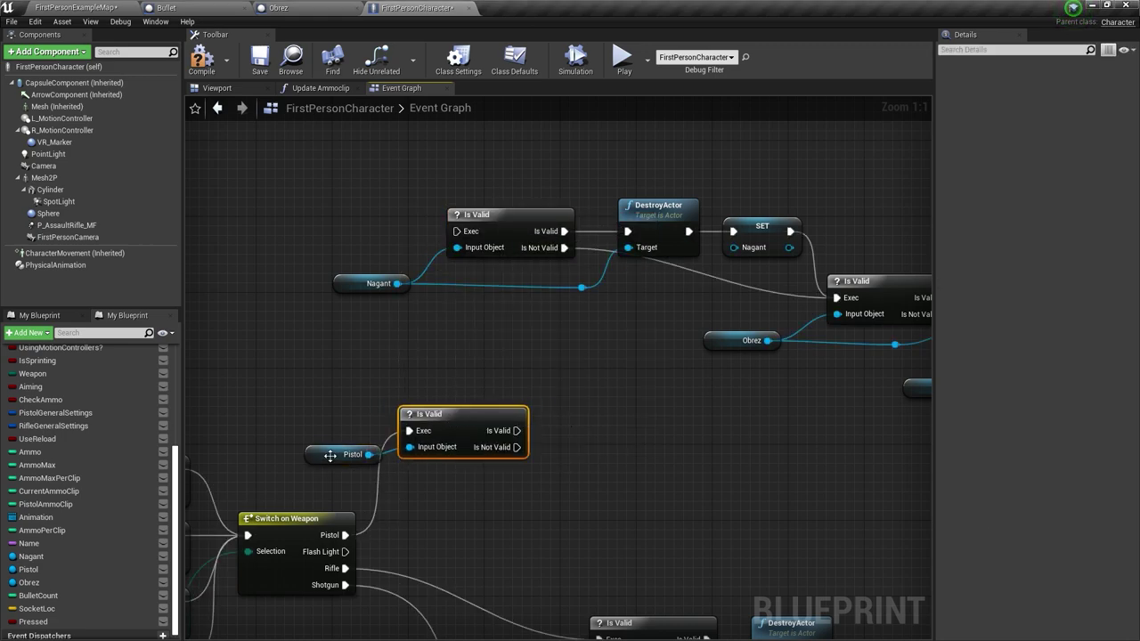
left_click_drag(331, 455, 284, 446)
left_click_drag(420, 419, 403, 419)
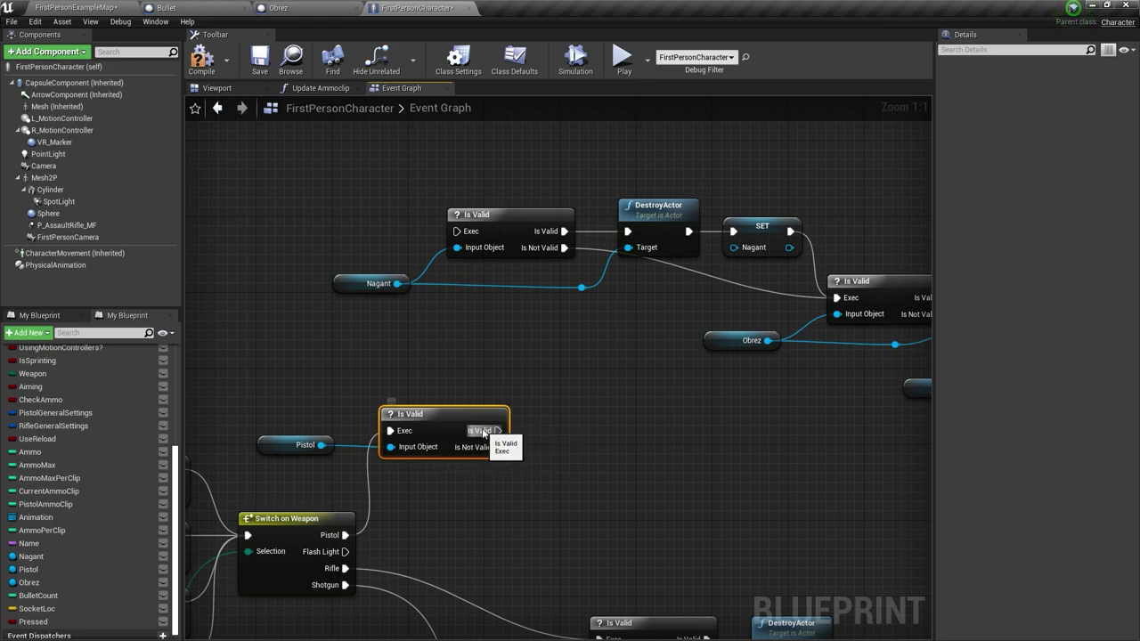
- Wire Is Not Valid into the Nagant Is Valid check's Exec pin
left_click_drag(497, 447, 464, 233)
right_click_drag(438, 495, 439, 398)
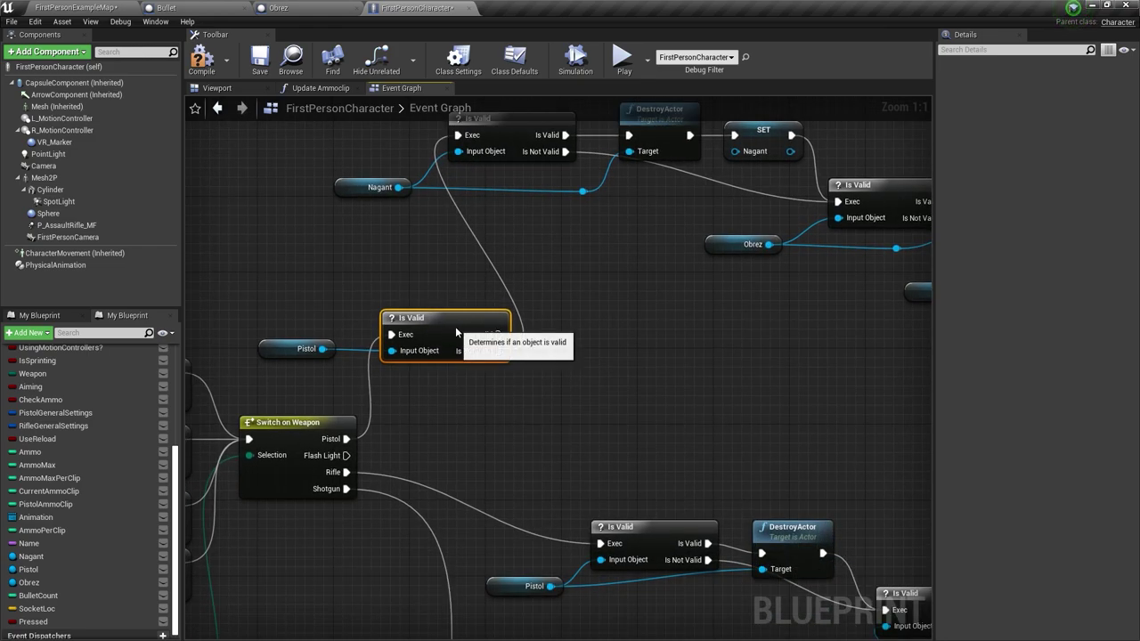
key("ctrl+v")
right_click_drag(449, 451, 462, 393)
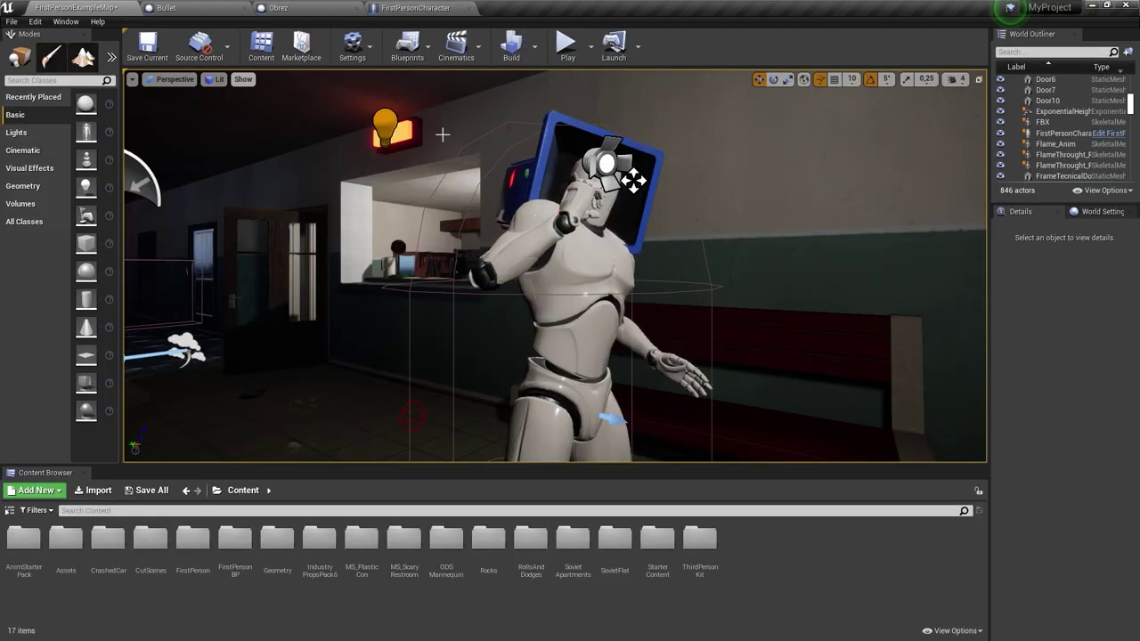
- Play-test keys 1, 2 and 3 to cycle pistol, rifle and Obrez, then stop
left_click(567, 42)
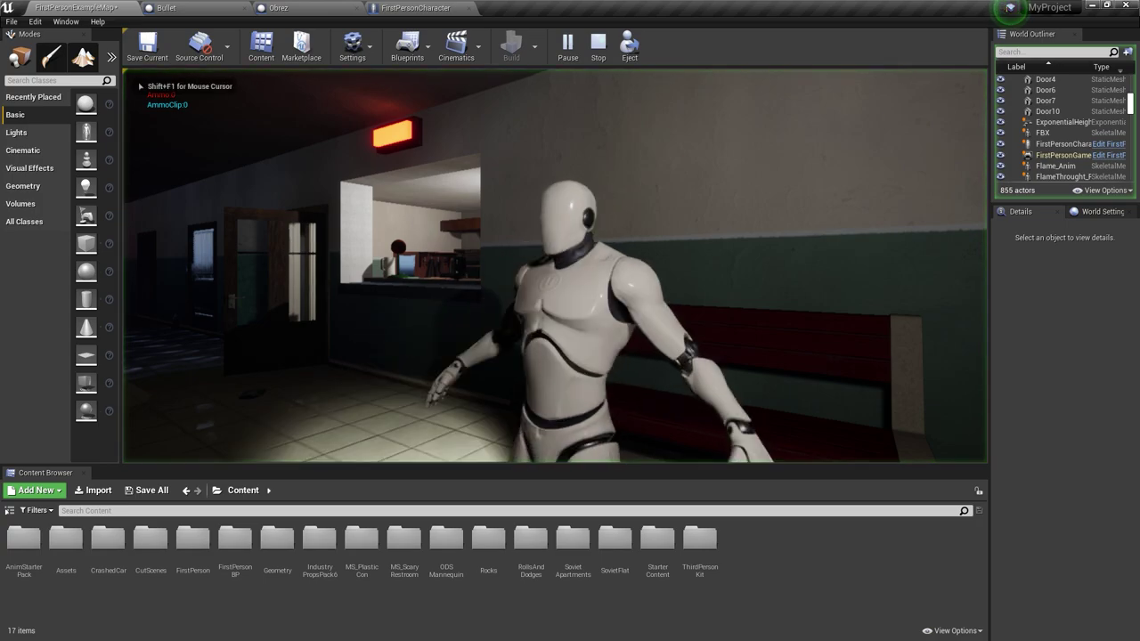
key("1")
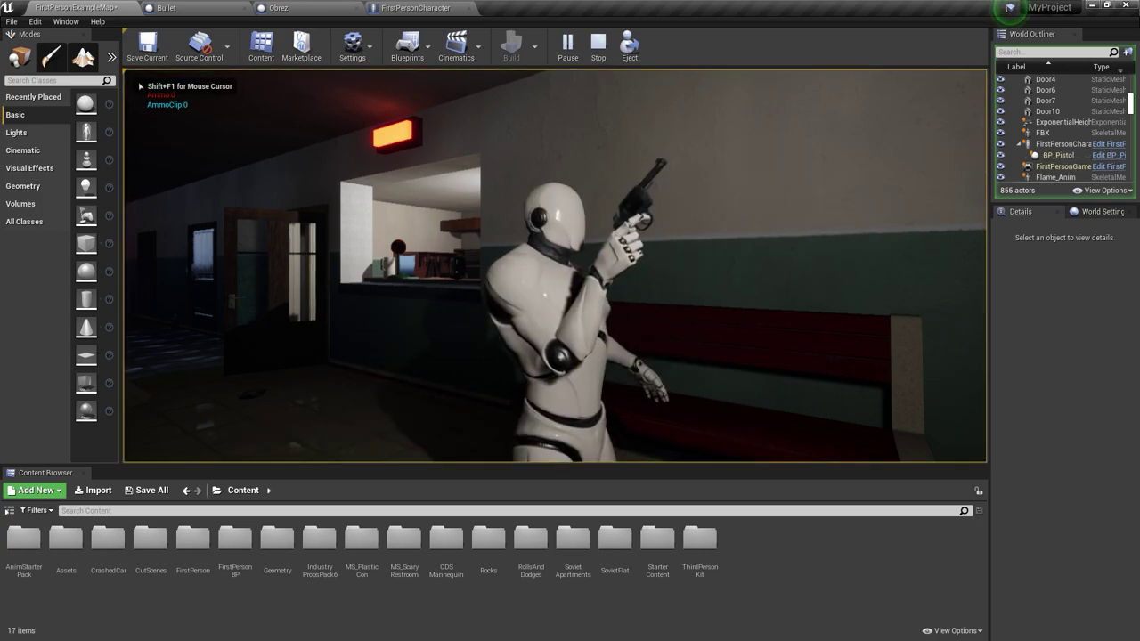
key("2")
key("3")
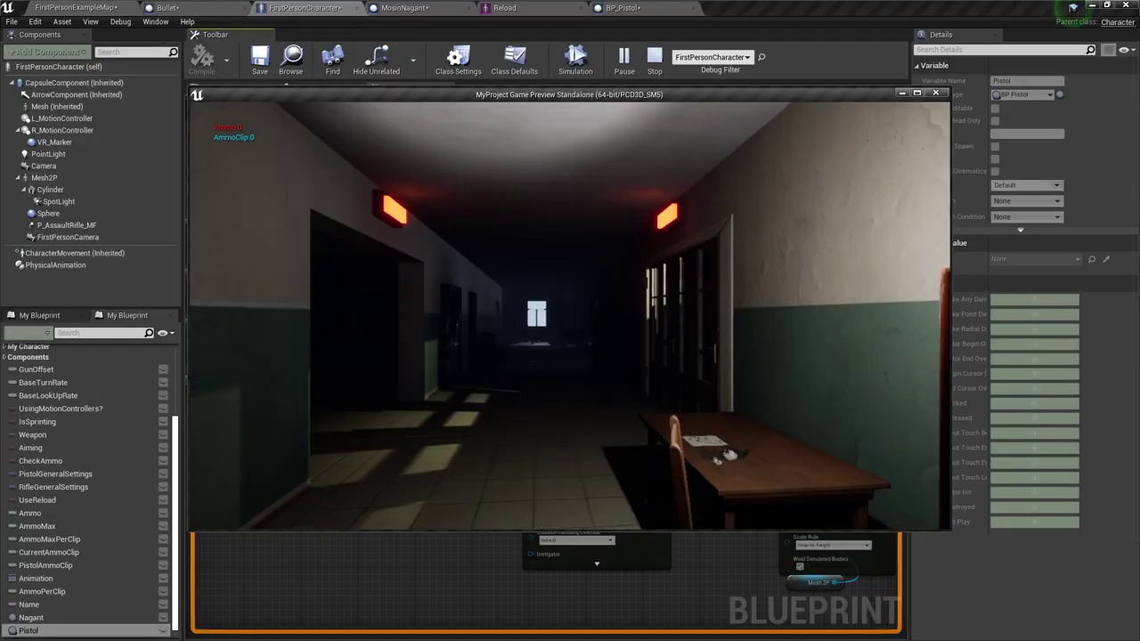
key("1")
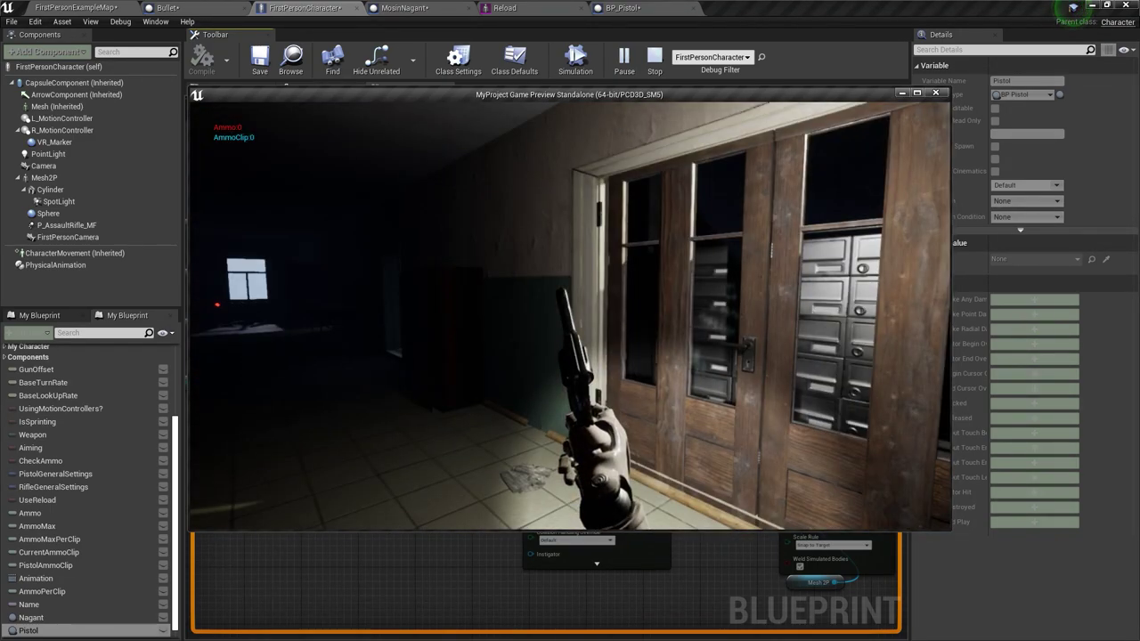
key("1")
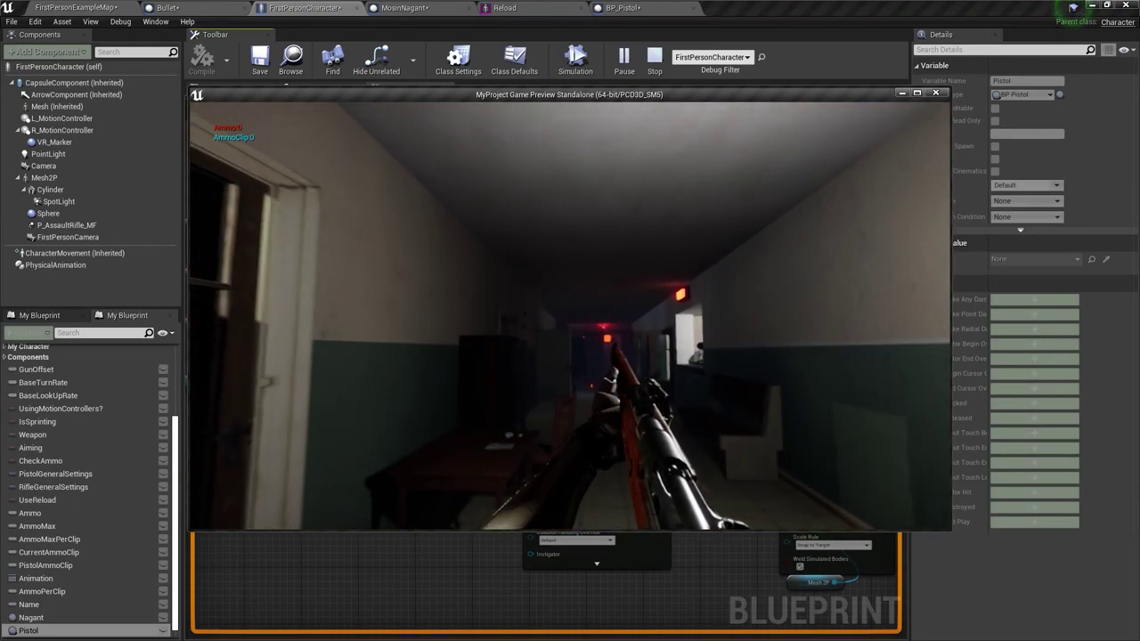
key("2")
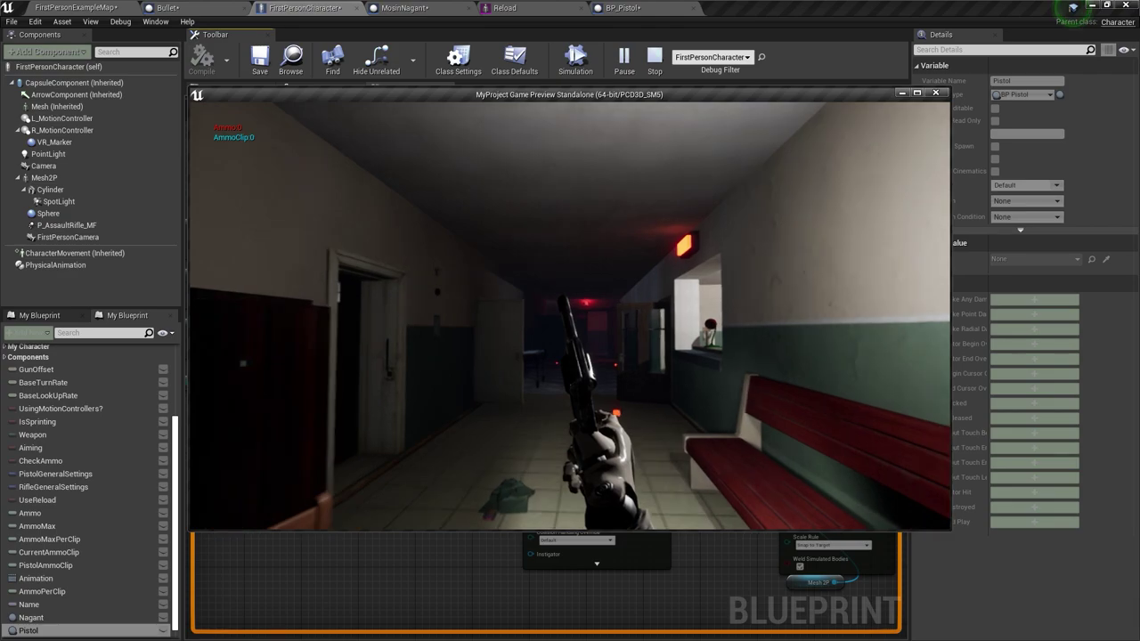
key("Escape")
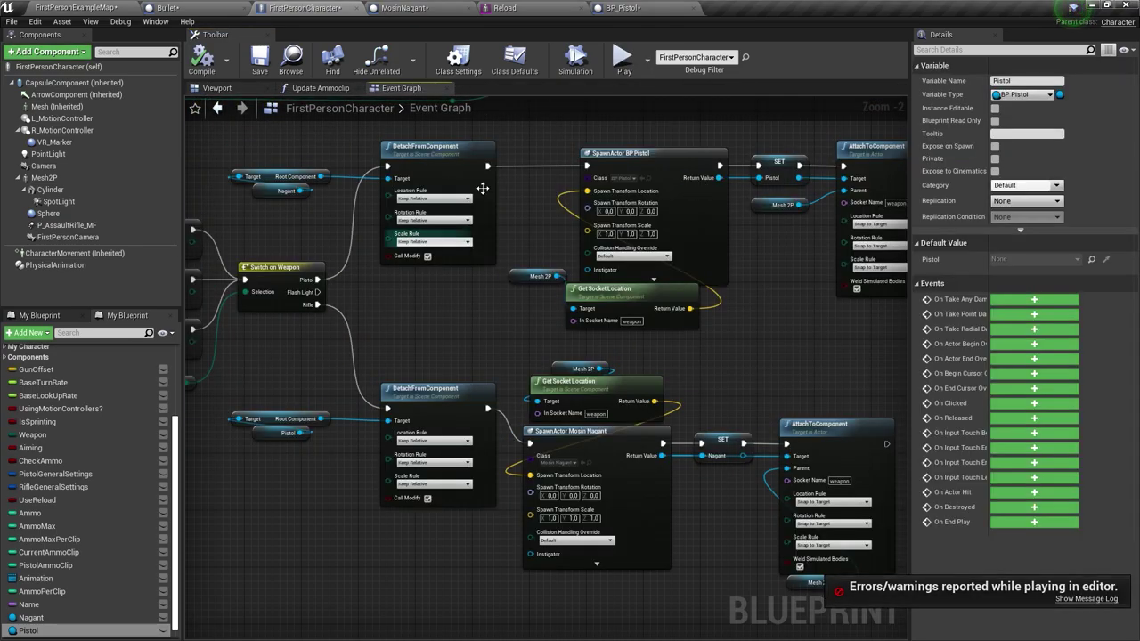
- Examine the revolver in BP_Pistol and open the Pistol skeletal mesh
left_click(512, 6)
left_click(624, 7)
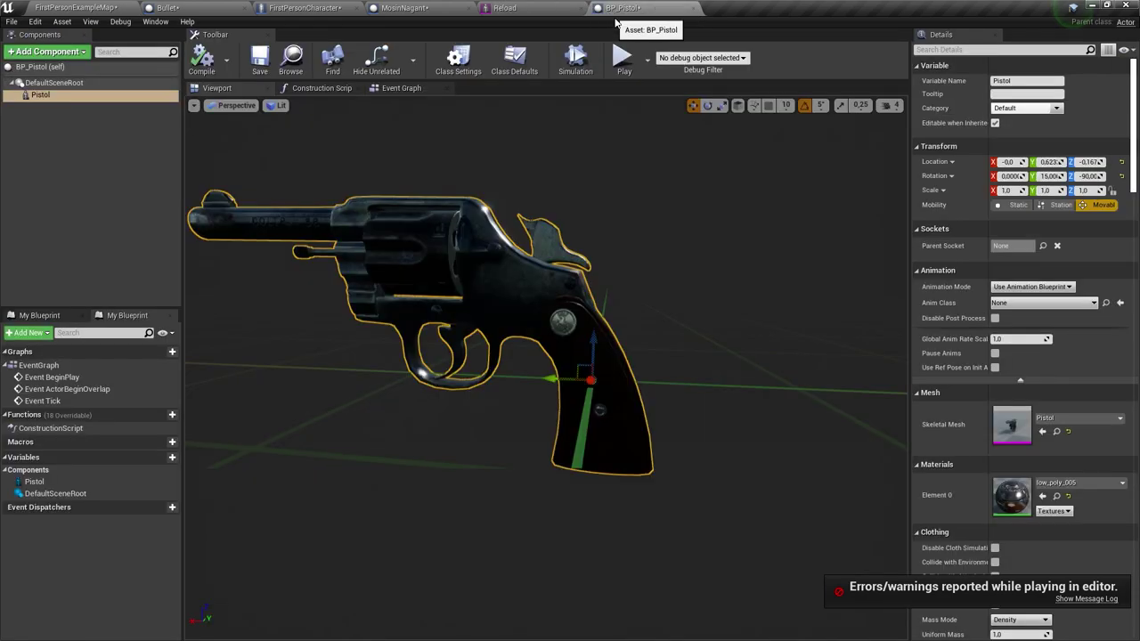
left_click_drag(536, 363, 615, 363)
left_click_drag(713, 397, 734, 397)
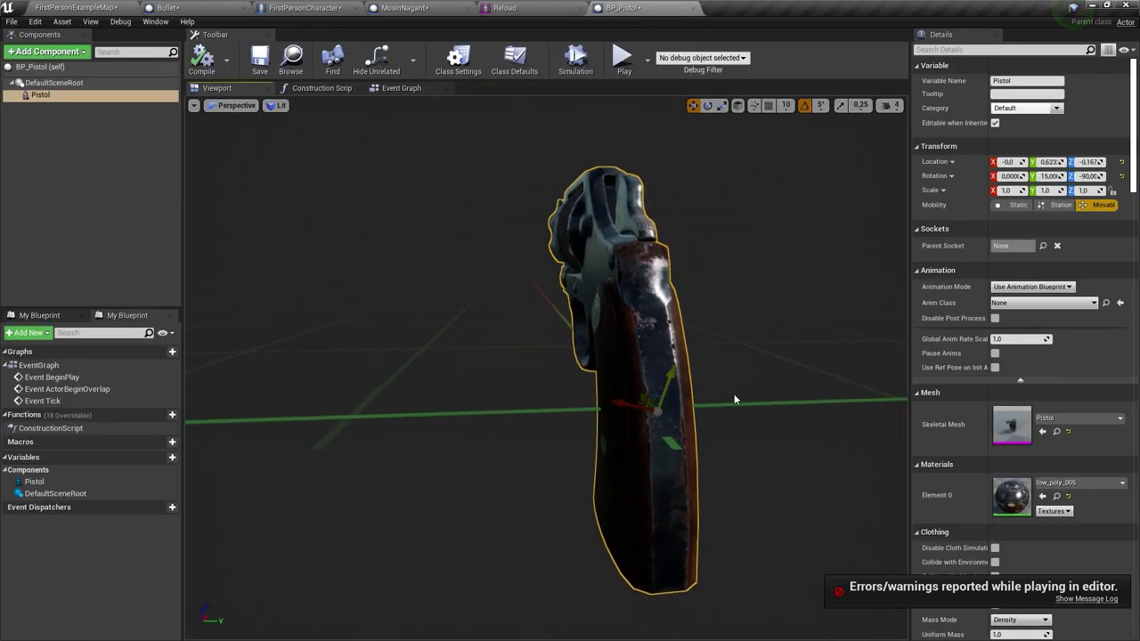
left_click_drag(625, 340, 490, 303)
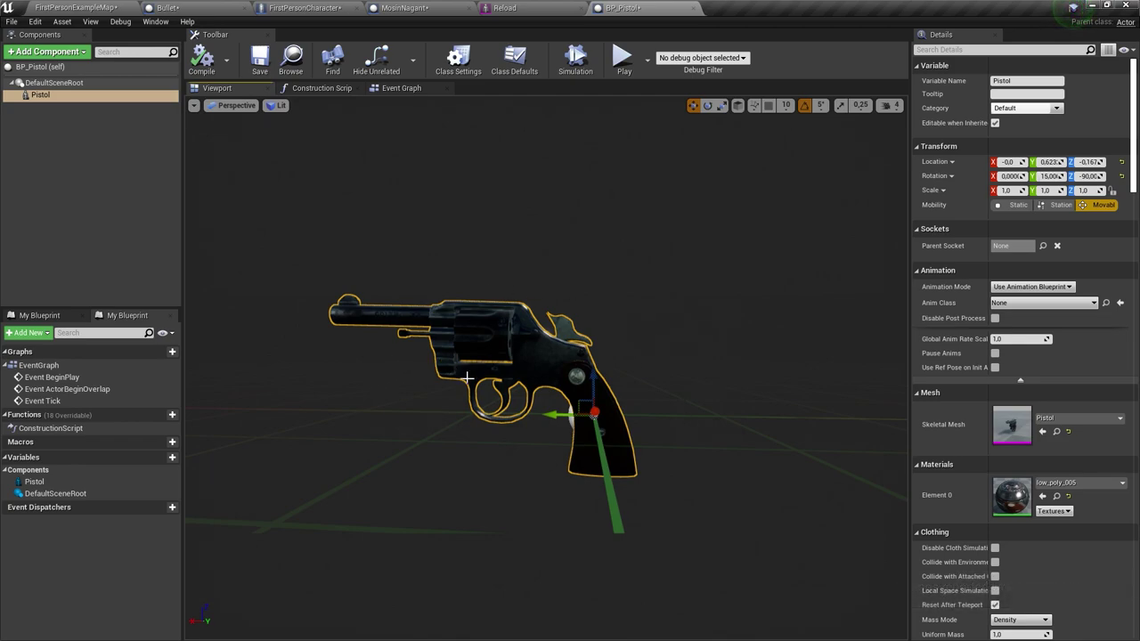
left_click_drag(466, 378, 521, 450)
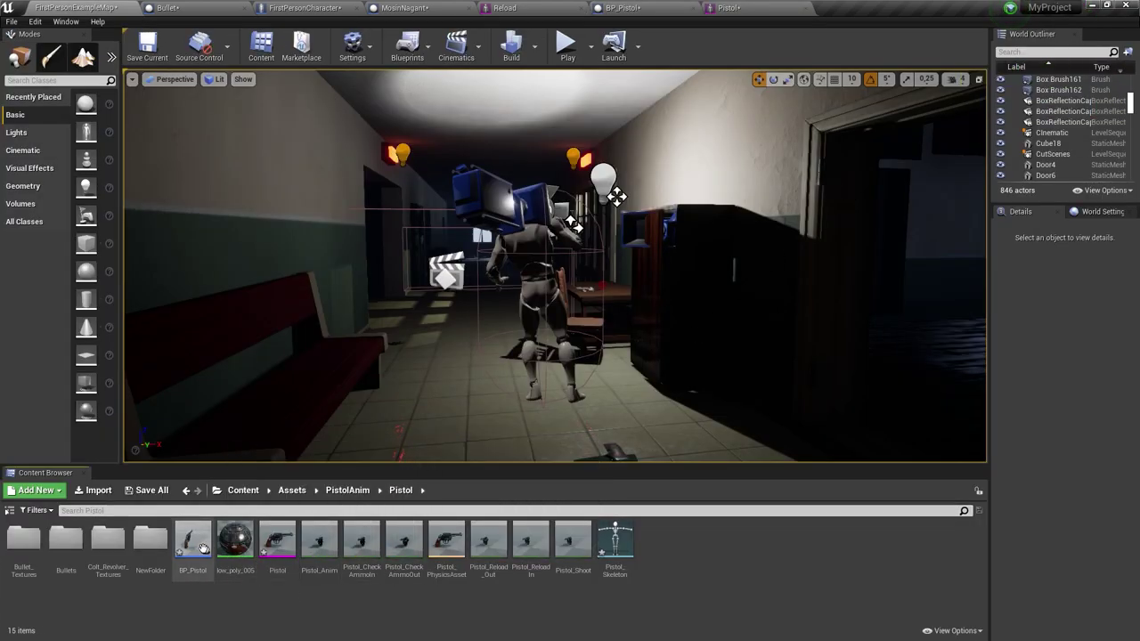
double_click(277, 540)
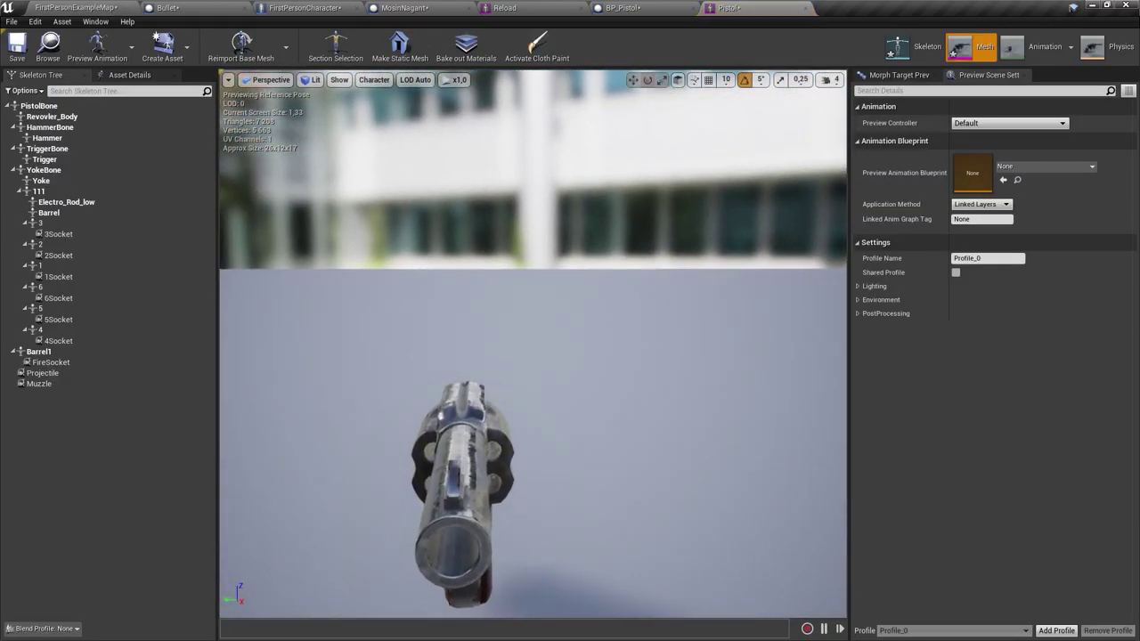
left_click_drag(532, 356, 623, 356)
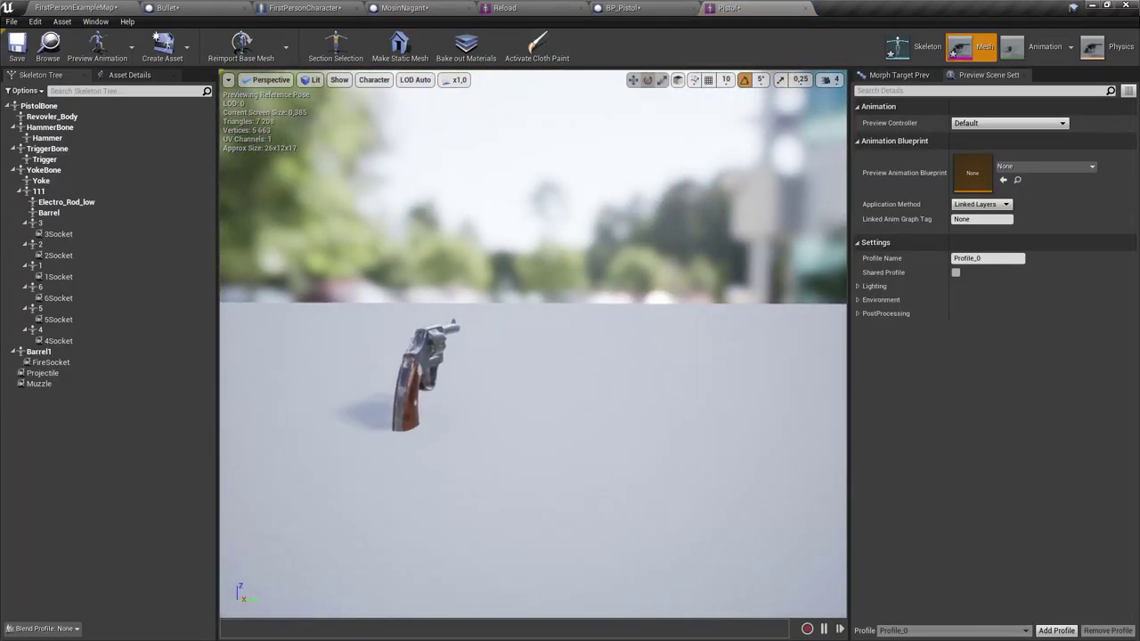
scroll(503, 327, "up", 4)
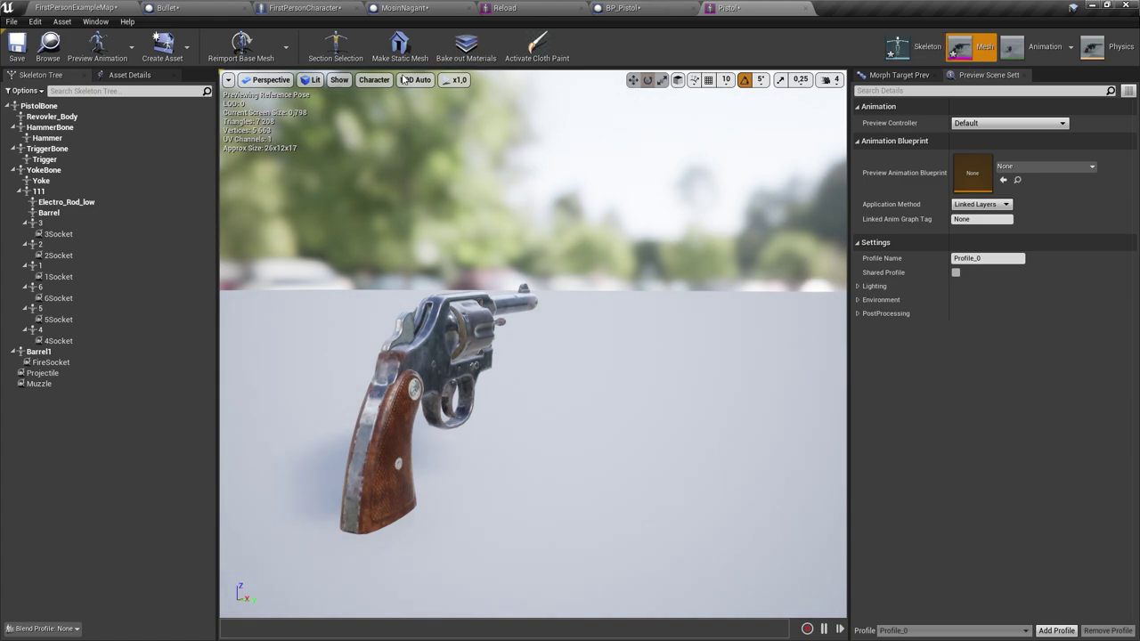
- In BP_Pistol, set the Pistol component's Location Y and Z to 0 and reset Rotation
left_click(622, 7)
left_click_drag(534, 356, 605, 356)
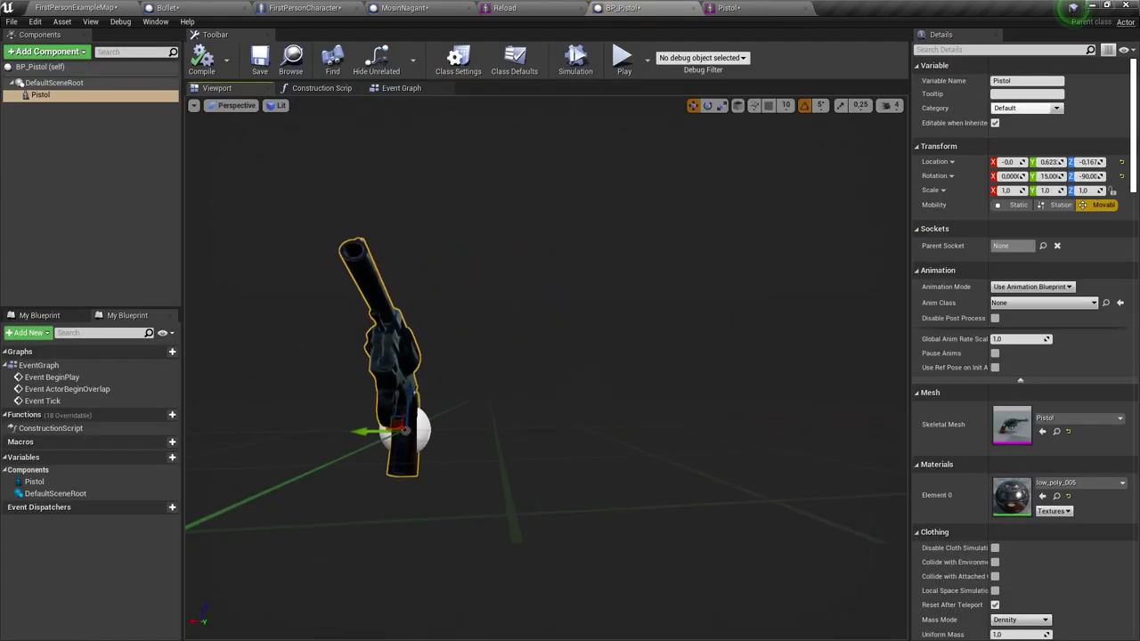
scroll(535, 356, "up", 5)
key("f")
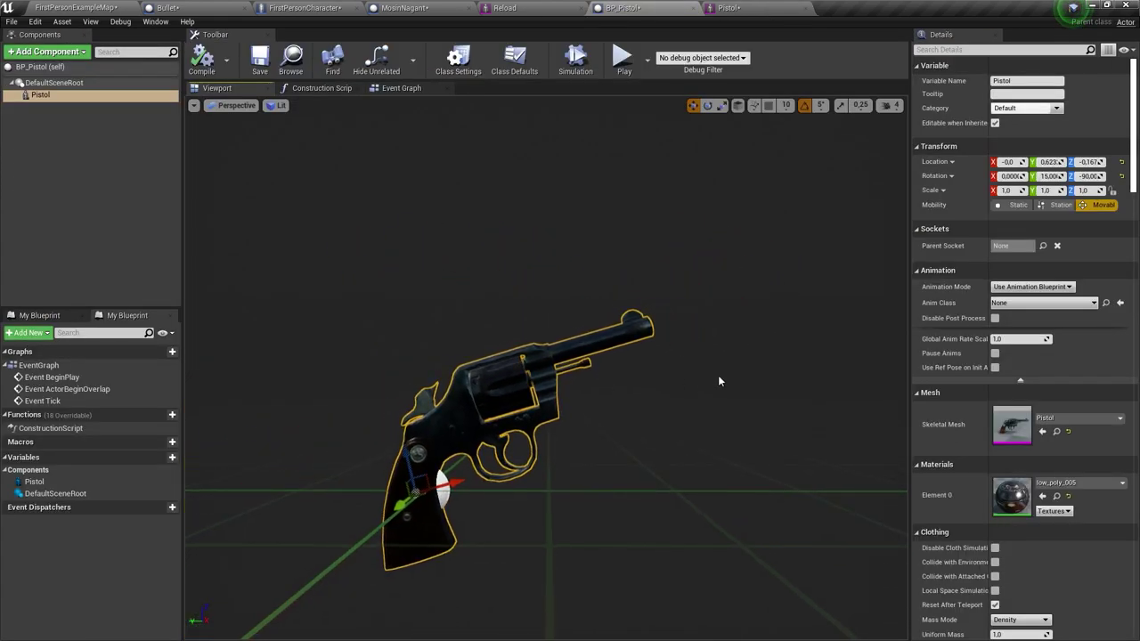
left_click(1049, 162)
type("0")
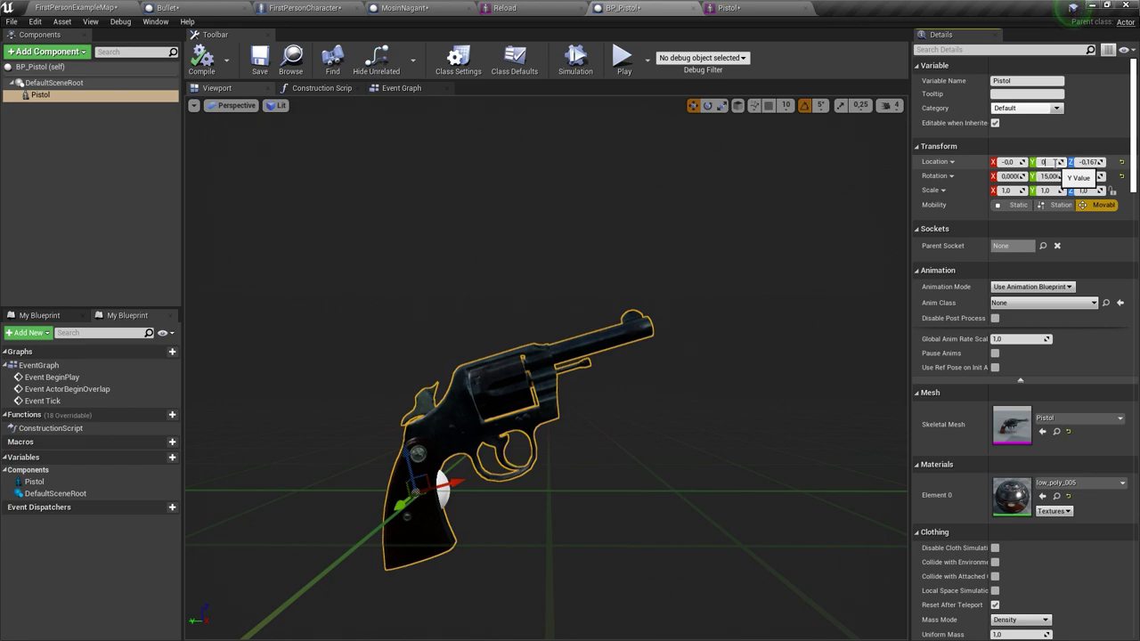
key("Return")
left_click(1084, 163)
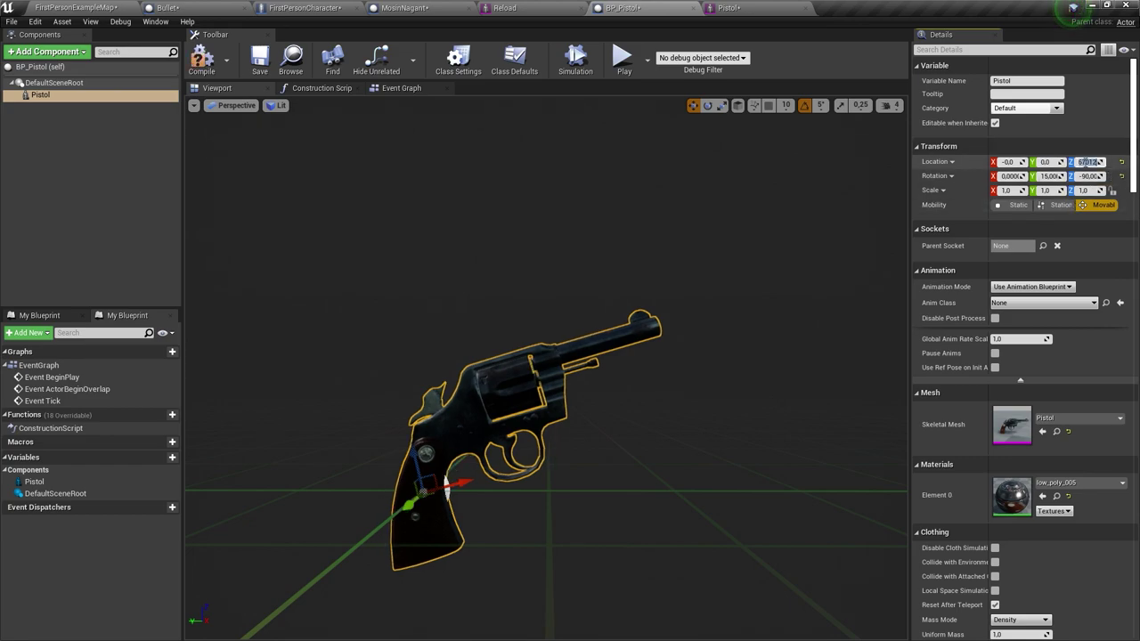
type("0")
key("Return")
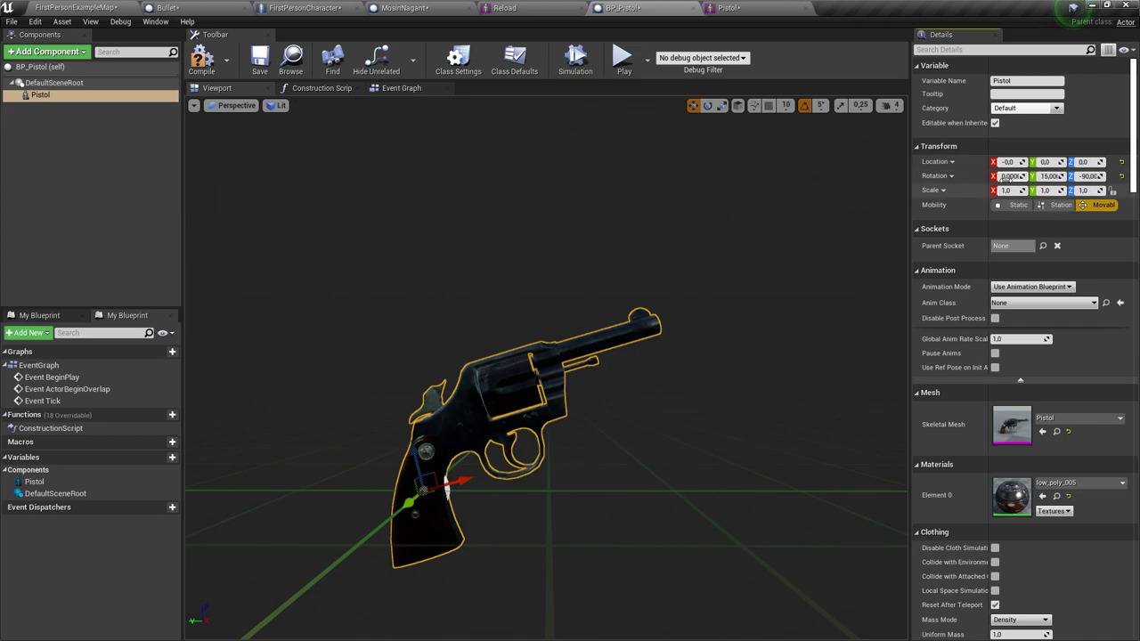
left_click(1122, 177)
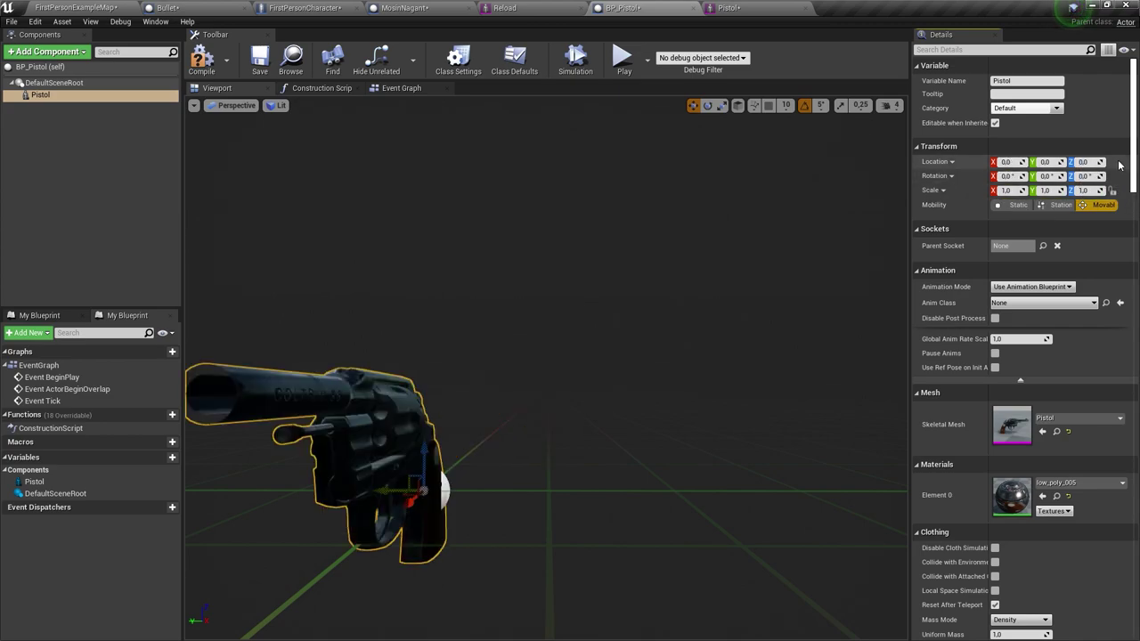
left_click_drag(285, 152, 374, 155, "alt")
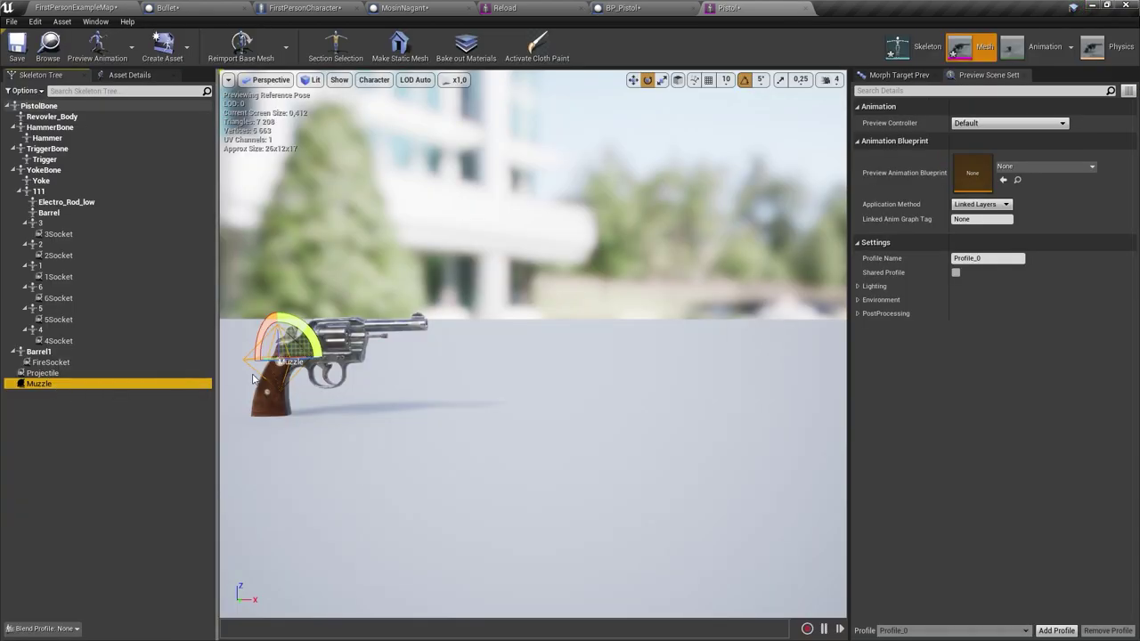
- Drag the Muzzle socket forward past the barrel tip, then return to FirstPersonExampleMap
left_click_drag(252, 379, 391, 318)
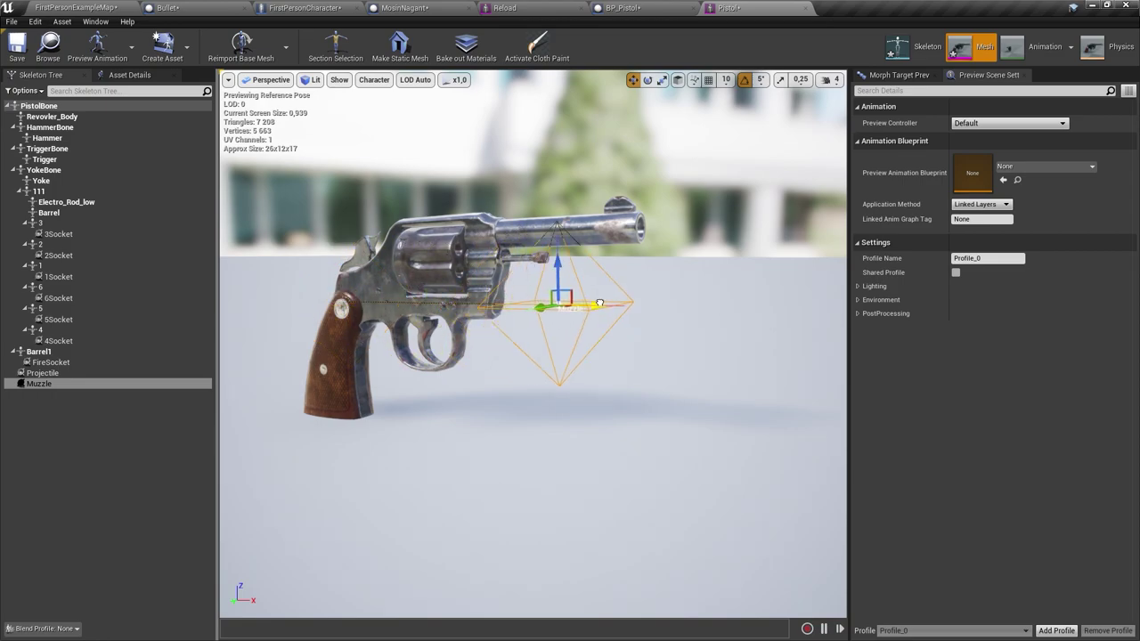
mouse_move(599, 304)
left_mouse_down()
mouse_move(703, 295)
mouse_move(679, 207)
left_mouse_up()
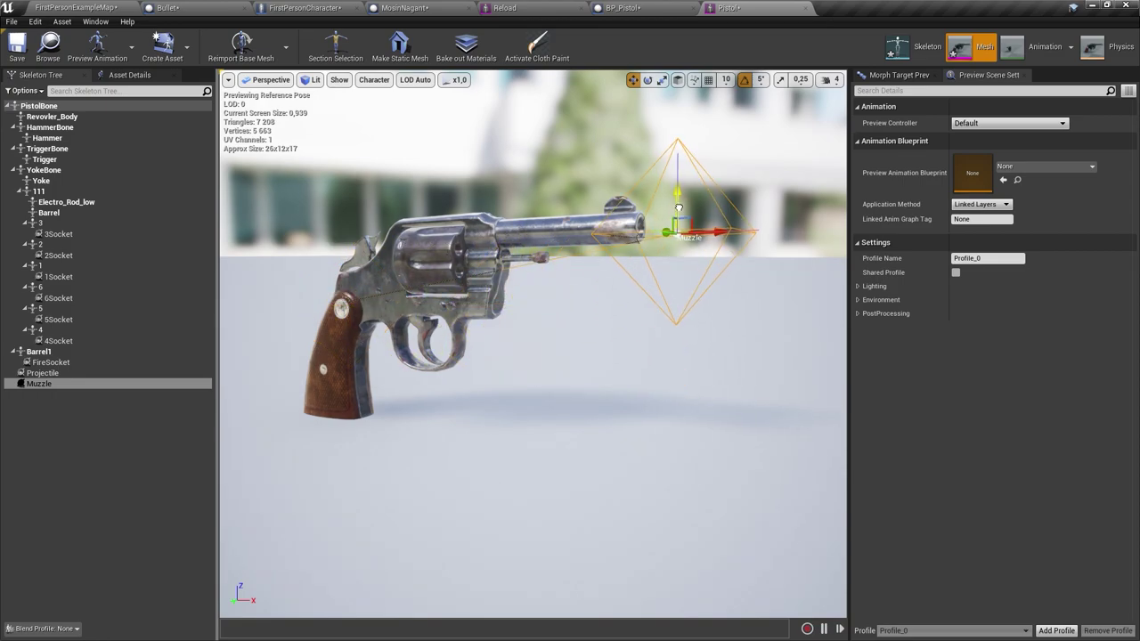
right_click_drag(678, 197, 556, 330)
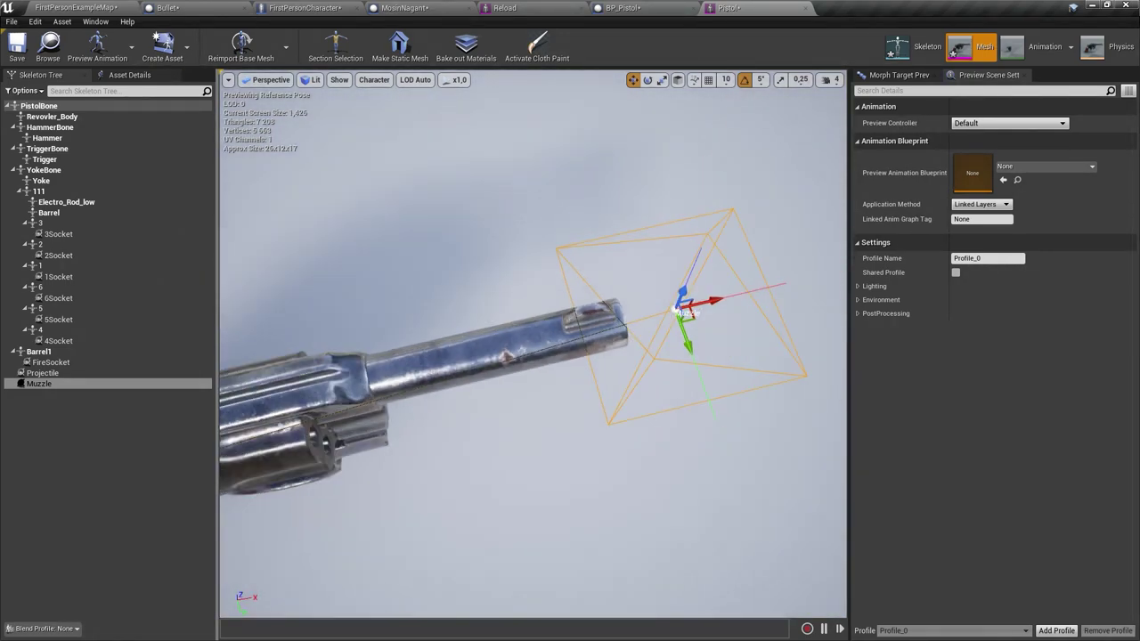
scroll(532, 348, "down", 3)
left_click(75, 7)
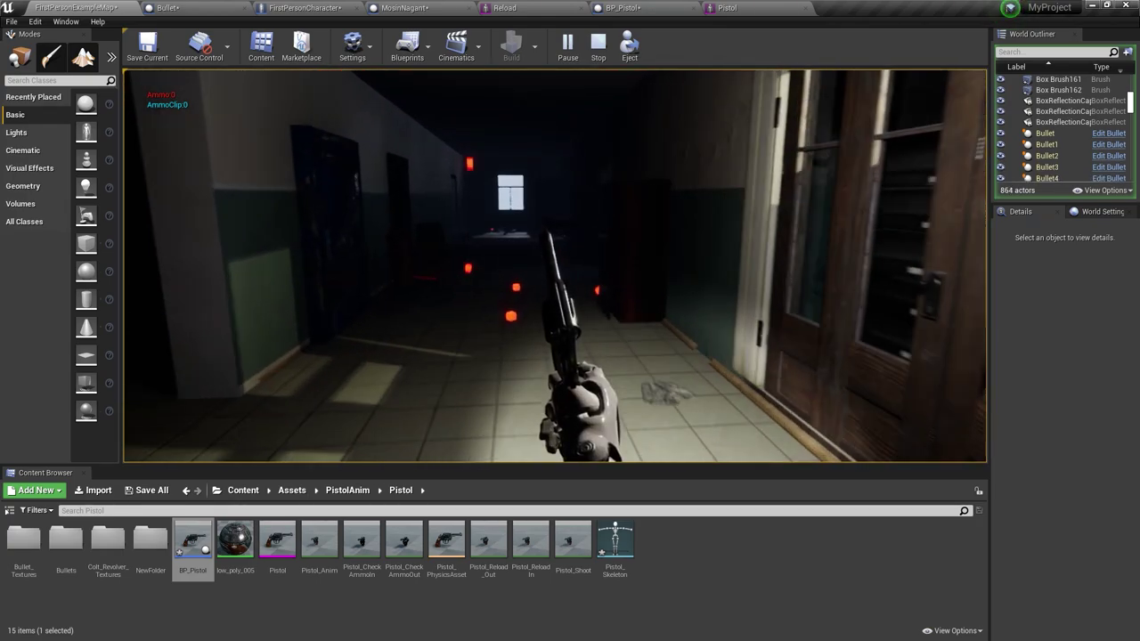
- Restart play and tilt the BP_Pistol revolver down to pitch -40
key("Escape")
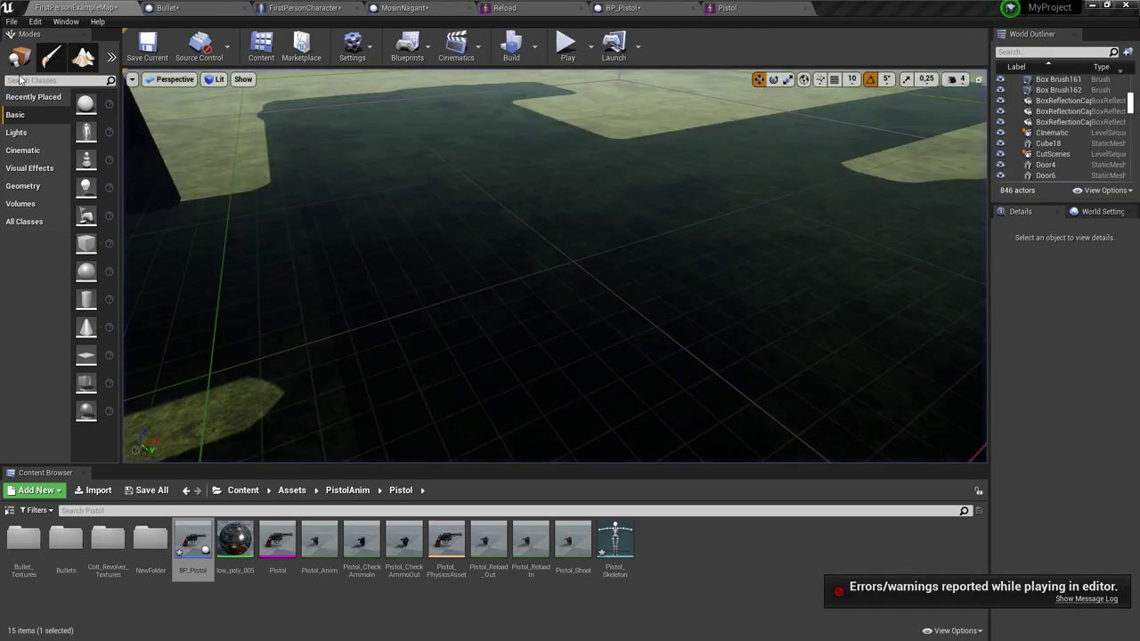
key("alt+p")
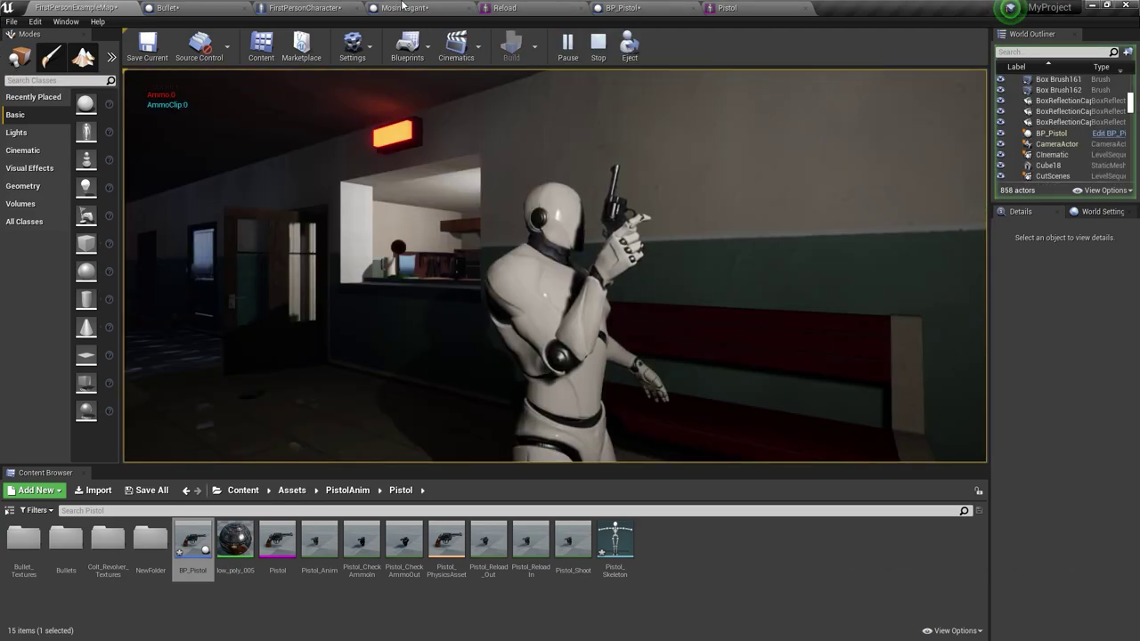
left_click(338, 7)
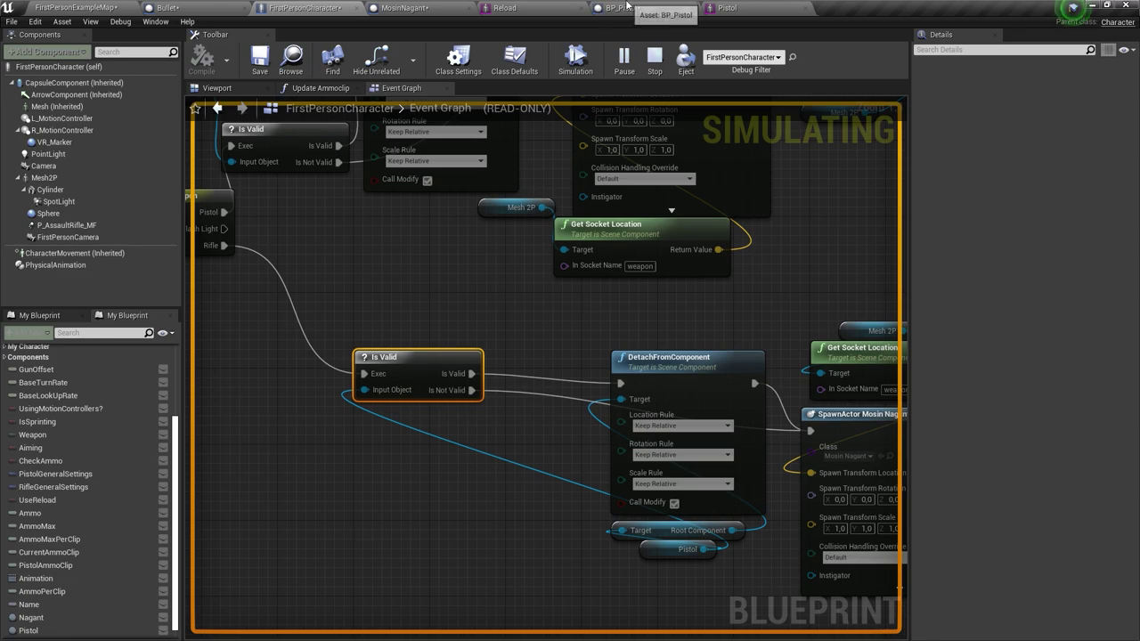
left_click(627, 6)
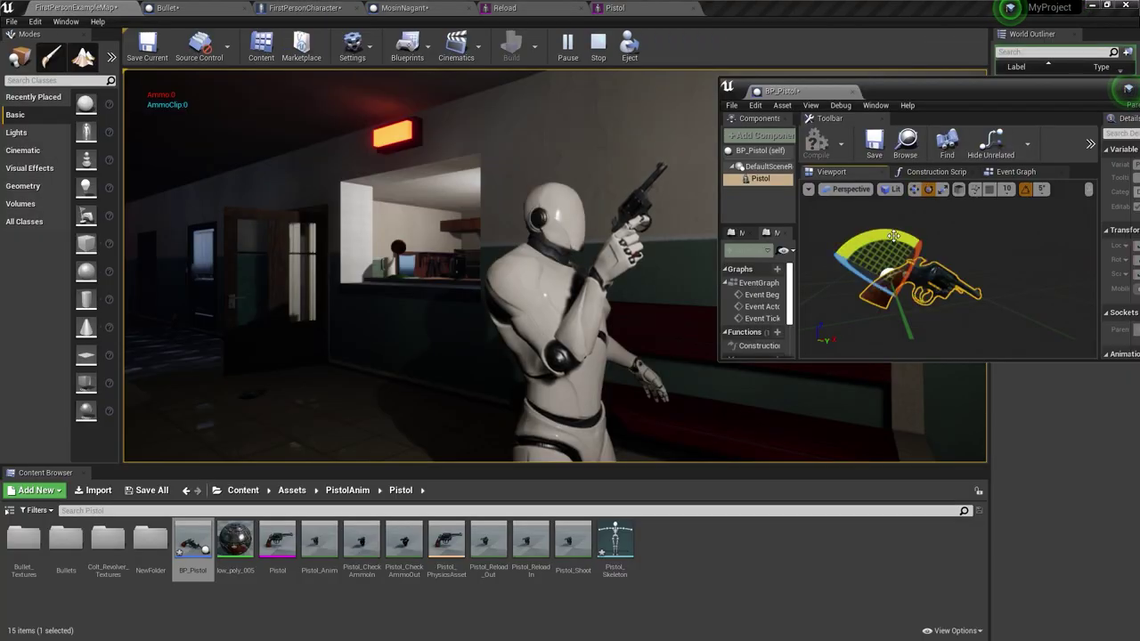
left_click_drag(893, 236, 926, 304)
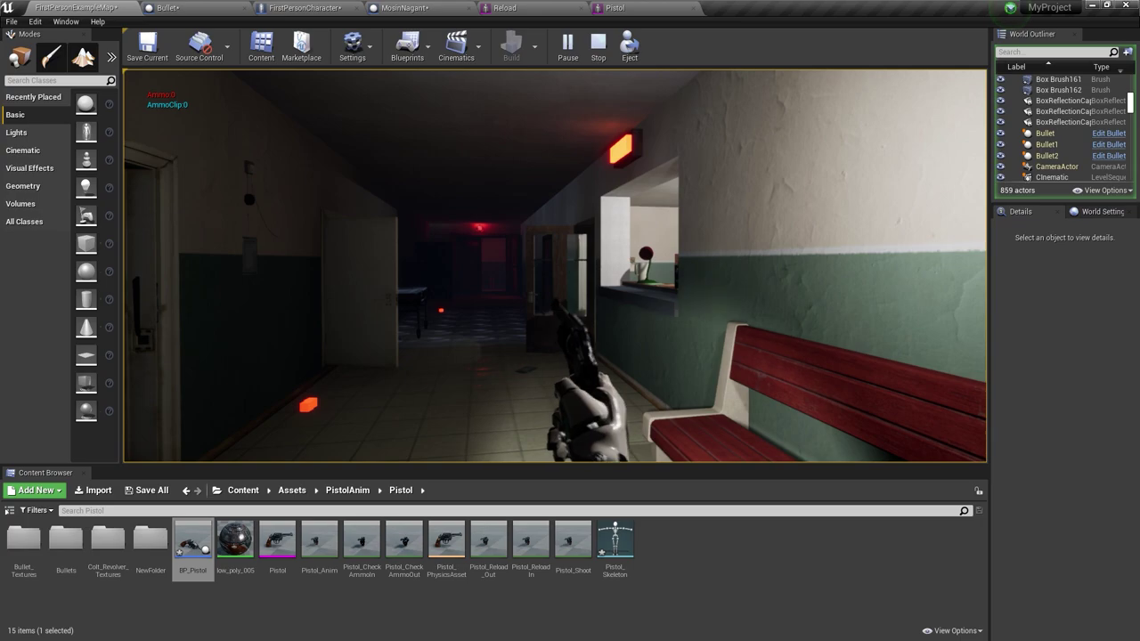
key("Escape")
- Play-test firing the pistol twice down the corridor and walking forward
right_click_drag(414, 343, 459, 384)
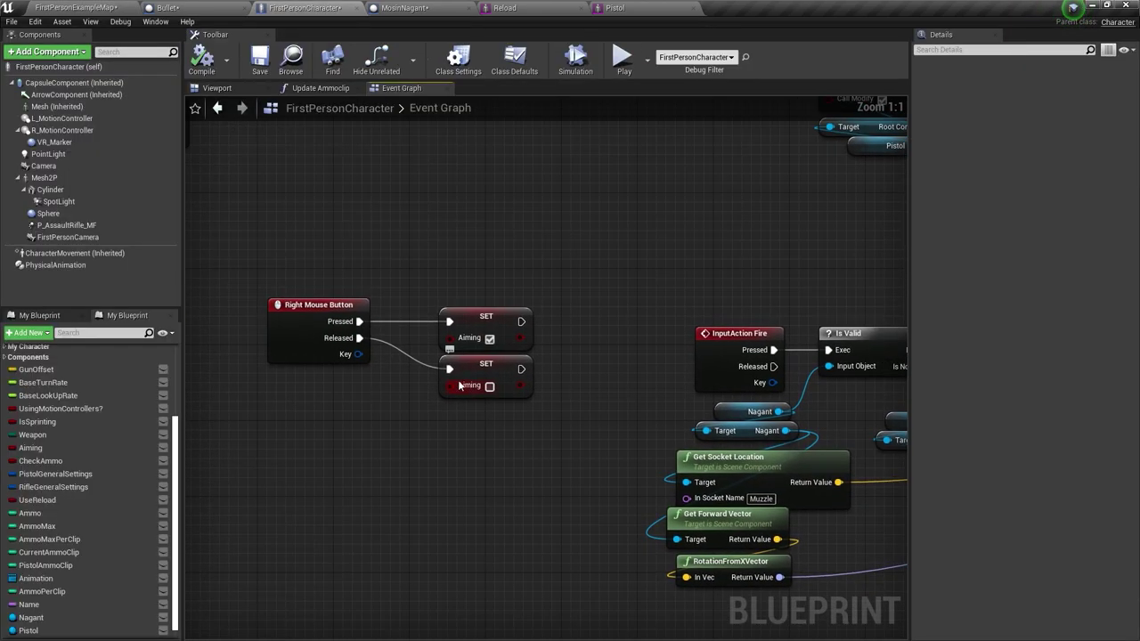
left_click(570, 76)
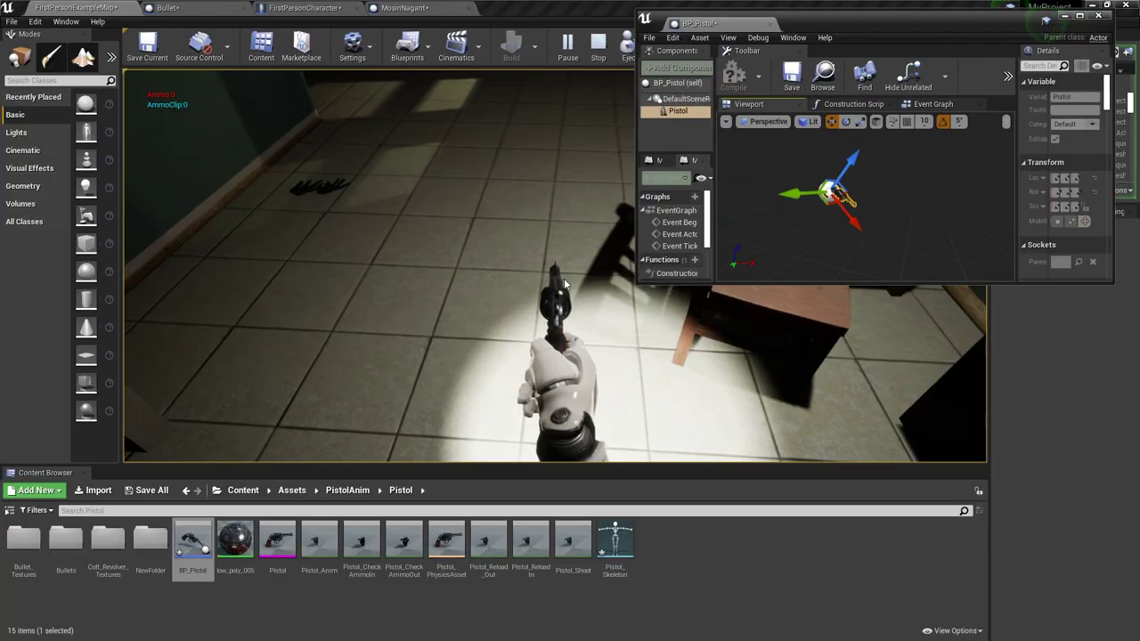
left_click(1104, 16)
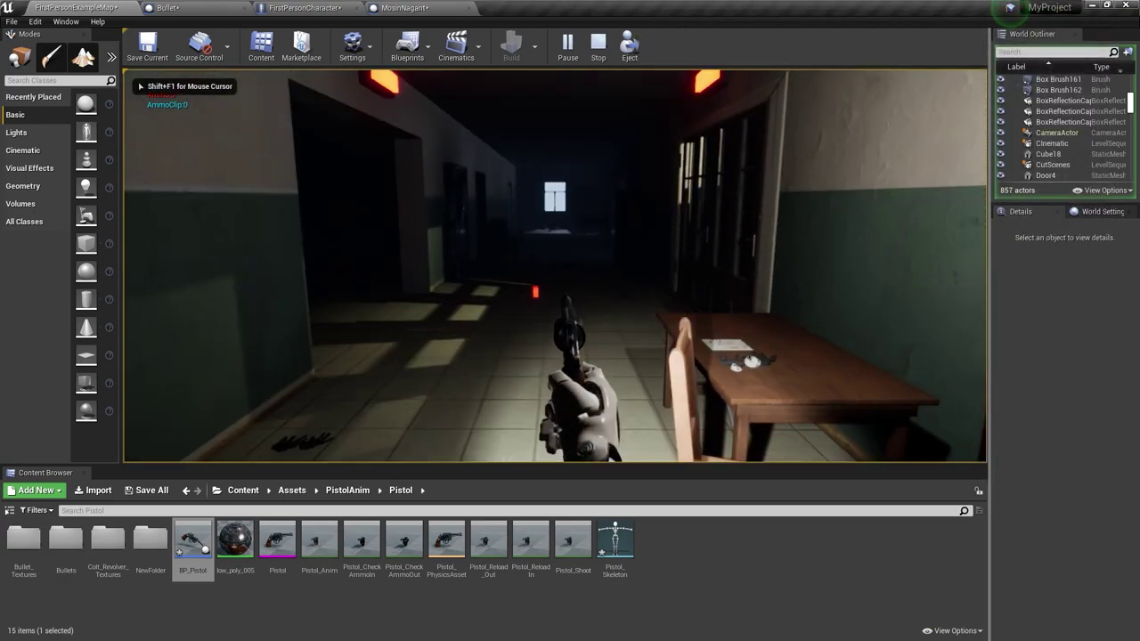
left_click(555, 266)
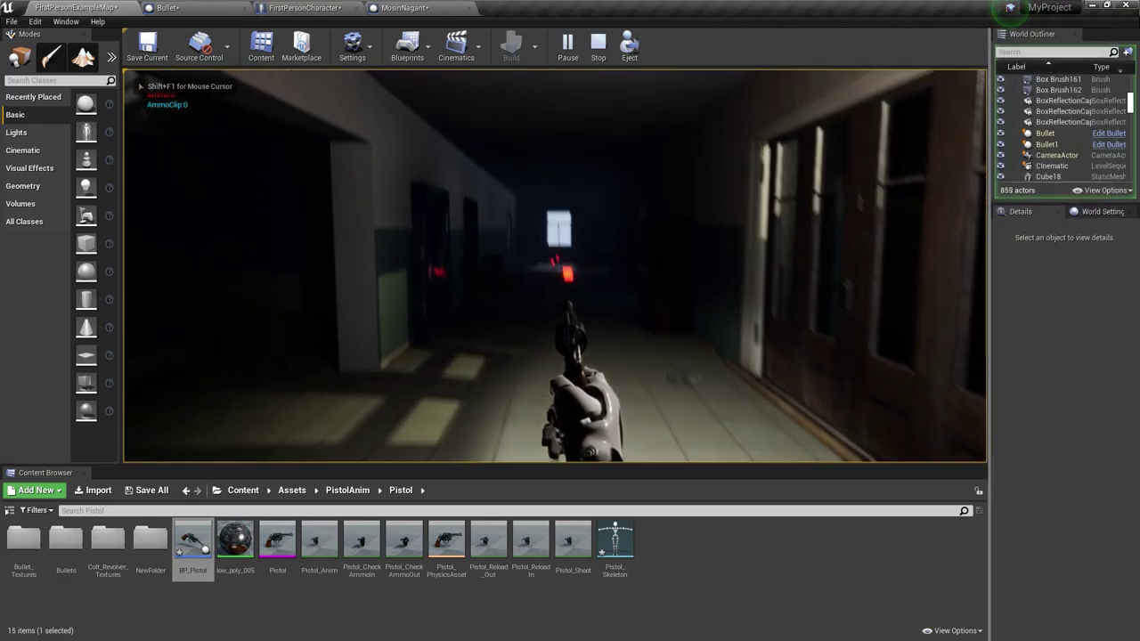
left_click(555, 265)
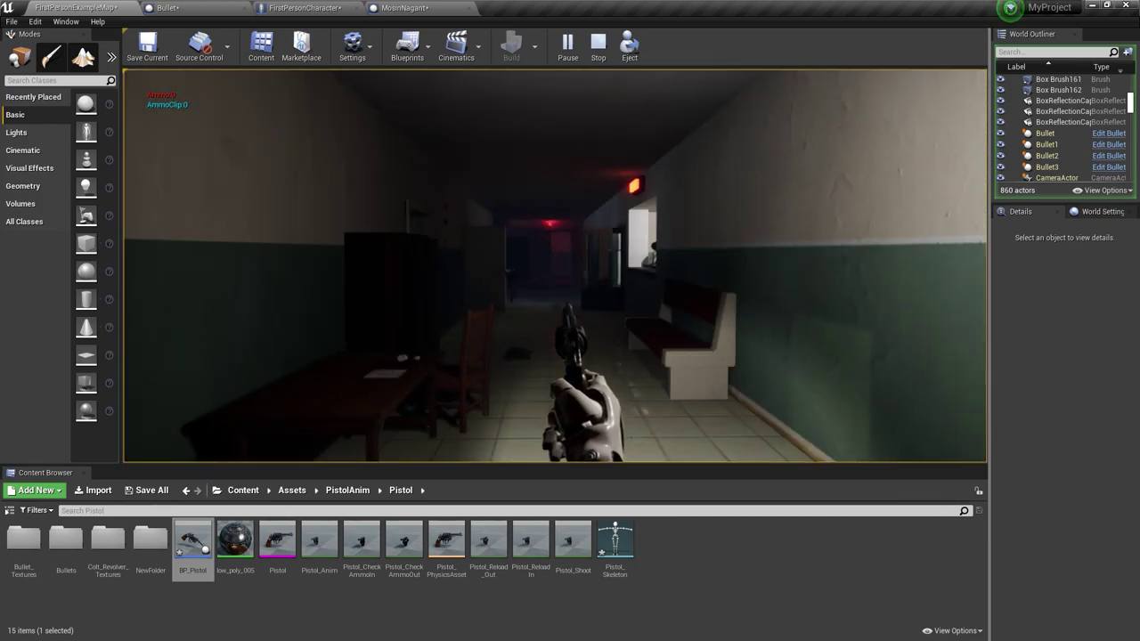
key("alt+Tab")
left_click(624, 264)
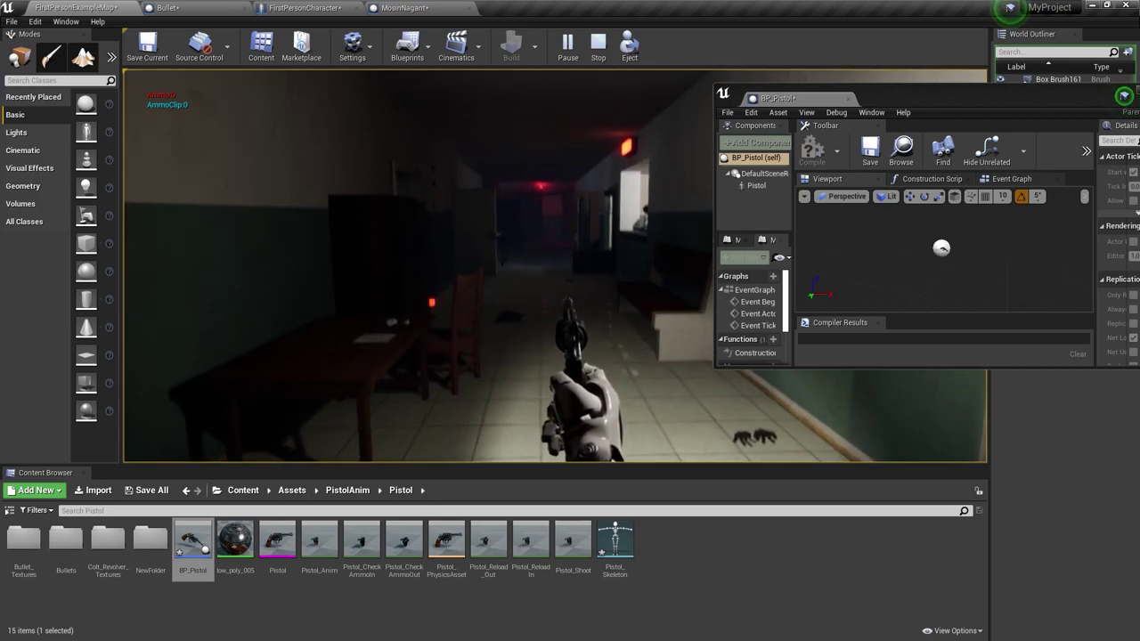
left_click(552, 267)
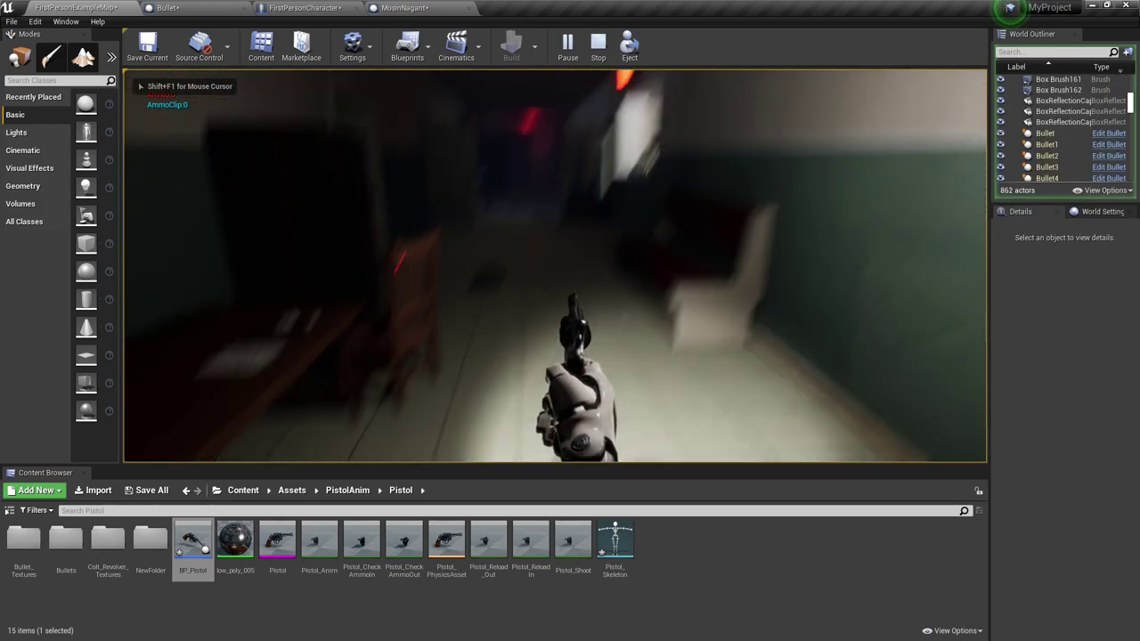
key("w")
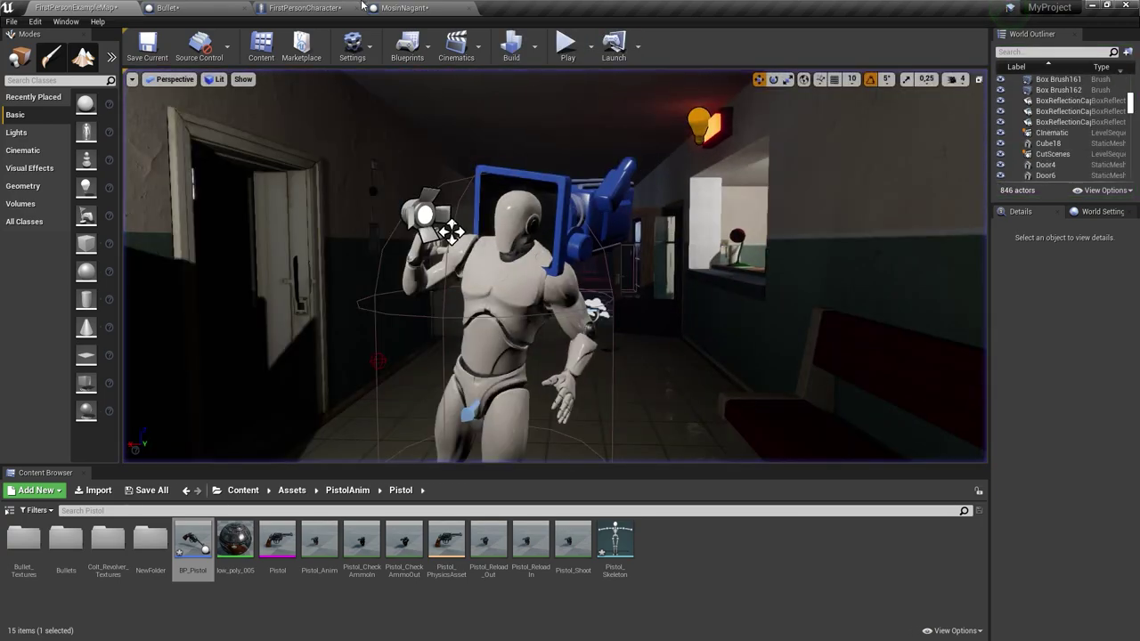
- Wire Right Mouse Button Released to SET Aiming (false), then browse to the Assets folder
left_click(303, 7)
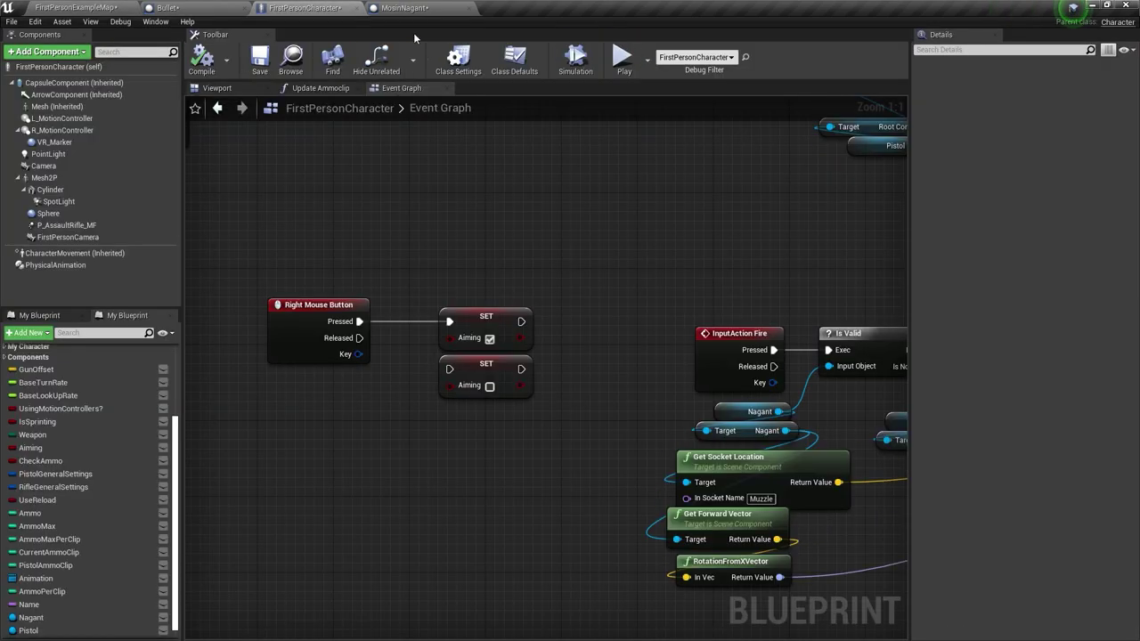
left_click_drag(449, 384, 449, 371)
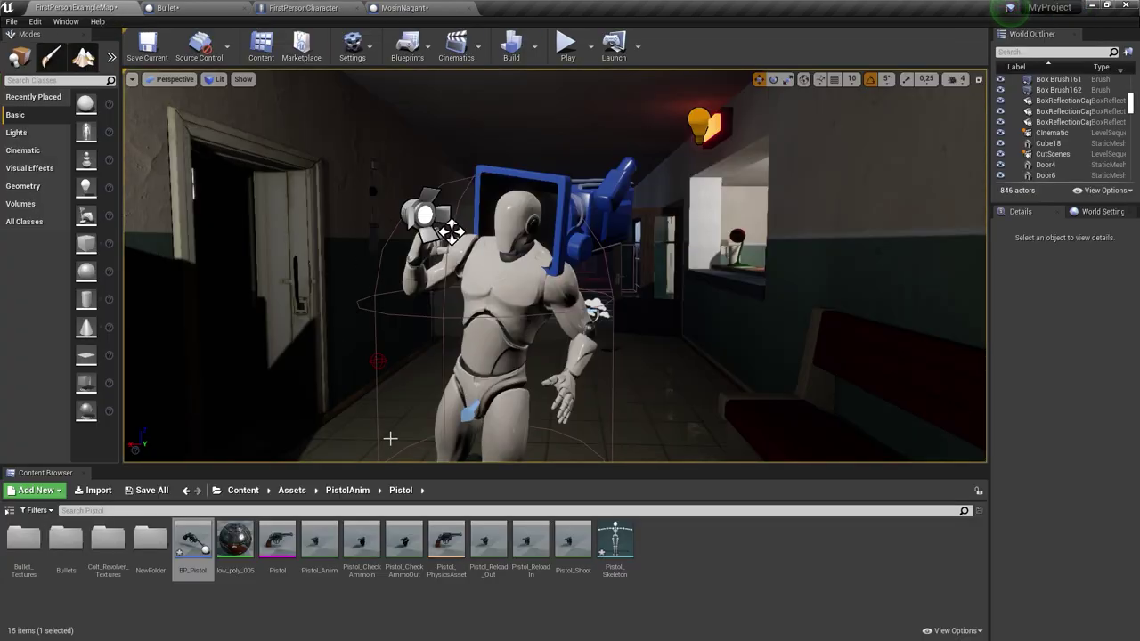
left_click(292, 490)
- Create an Actor blueprint class named Obrez in the Shotgun folder
double_click(233, 542)
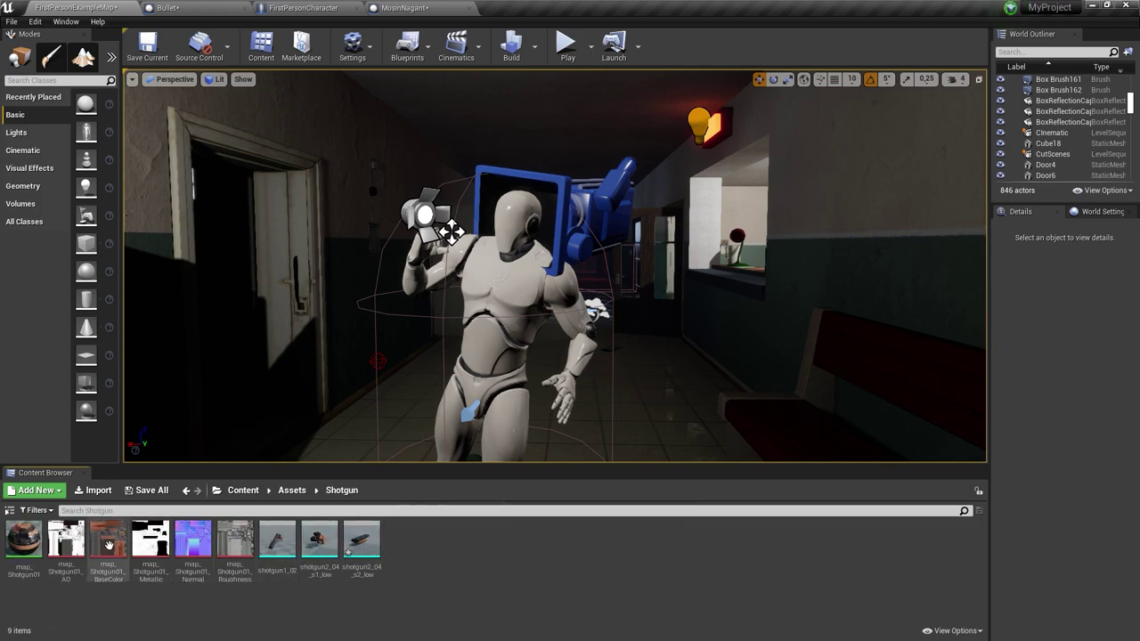
right_click(564, 557)
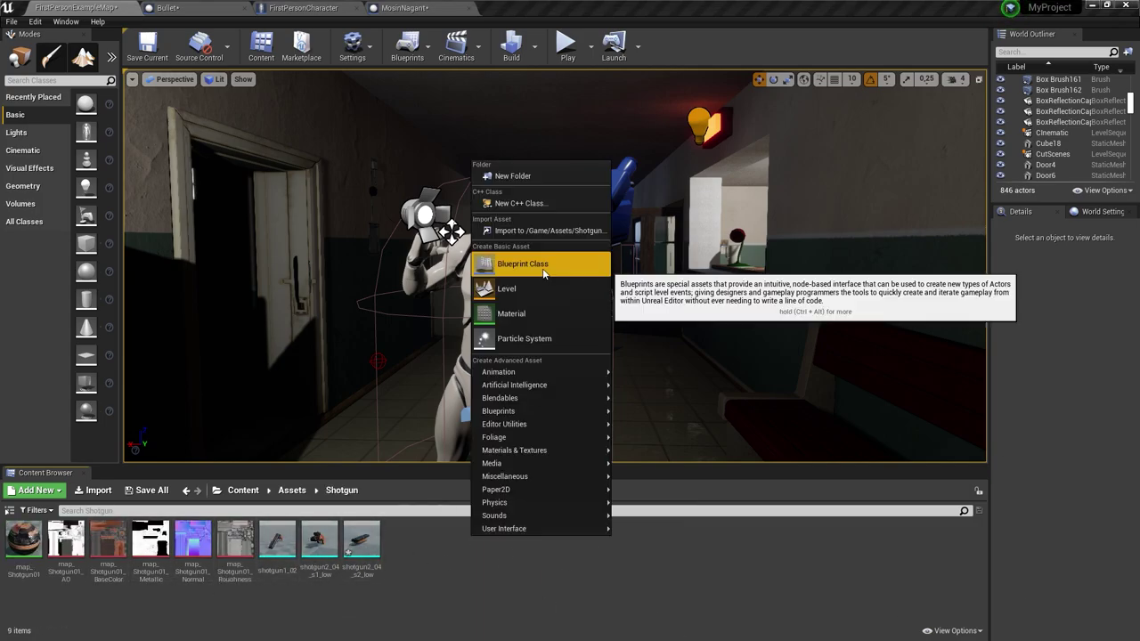
left_click(508, 185)
left_click(454, 214)
type("Ov")
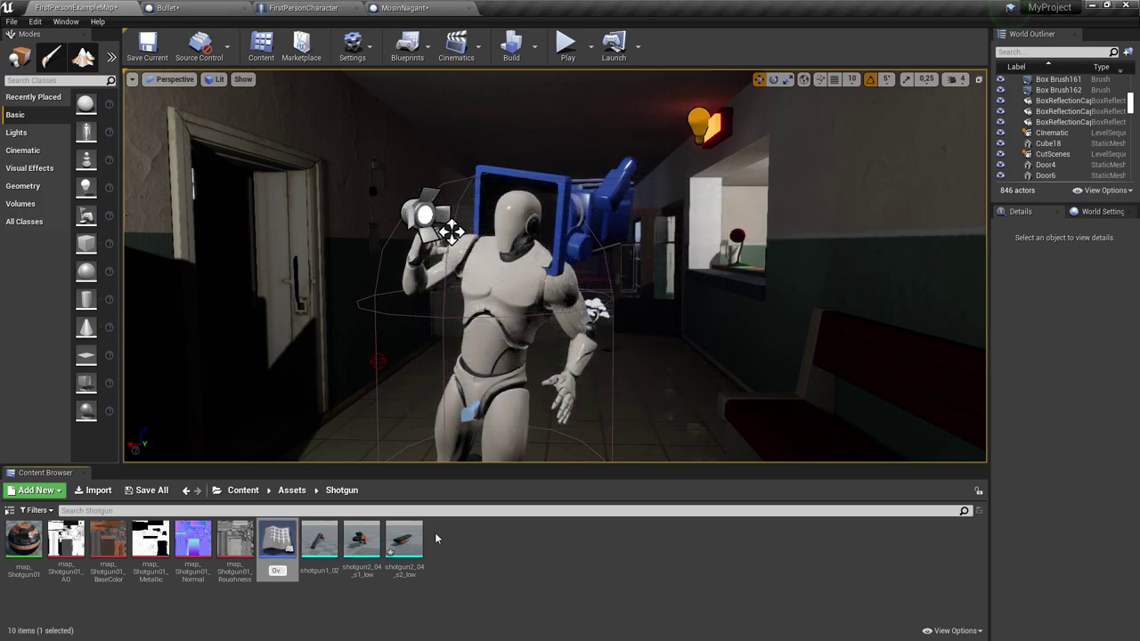
type("brez")
key("Return")
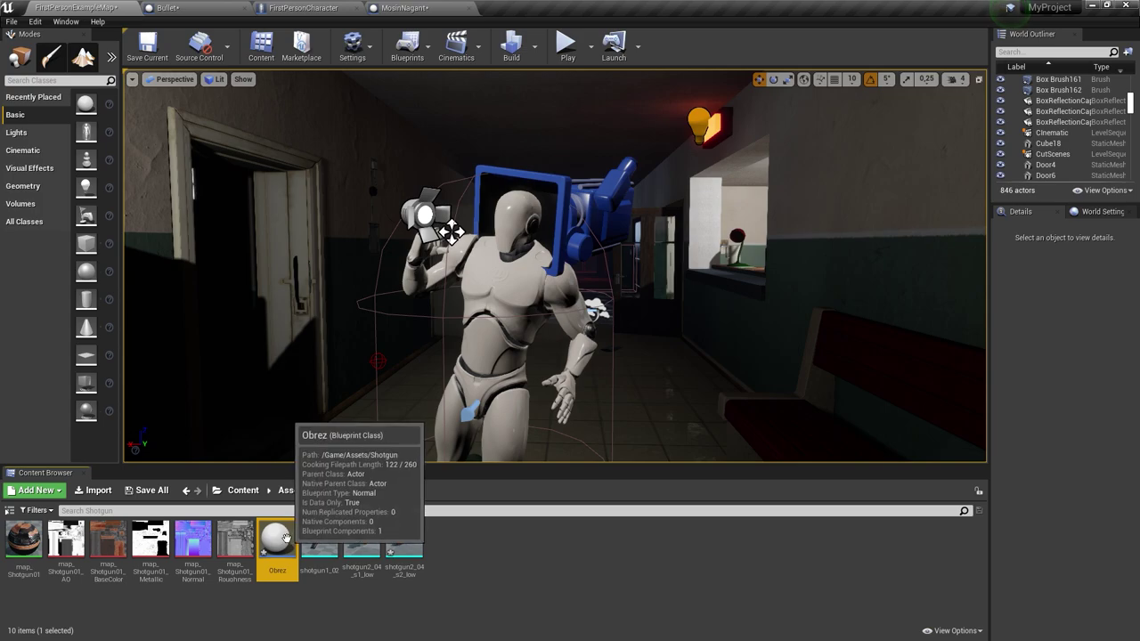
- Open Obrez and add both shotgun2_04 meshes as its components
double_click(285, 537)
left_click(399, 566)
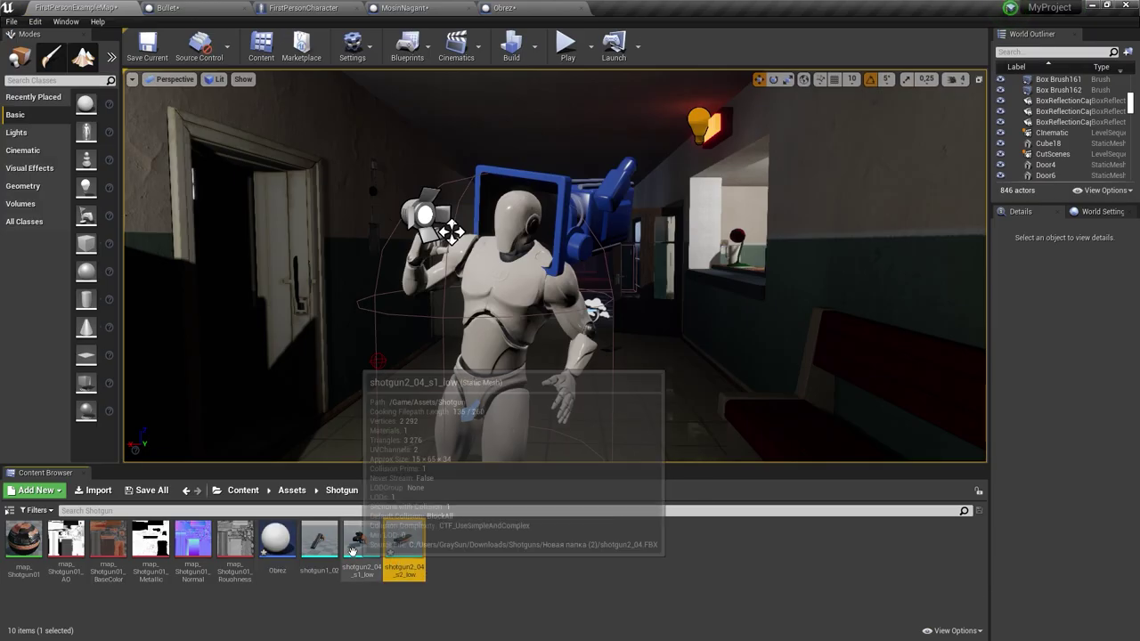
left_click(358, 545, "ctrl")
mouse_move(357, 545)
left_mouse_down()
mouse_move(564, 340)
mouse_move(668, 431)
left_mouse_up()
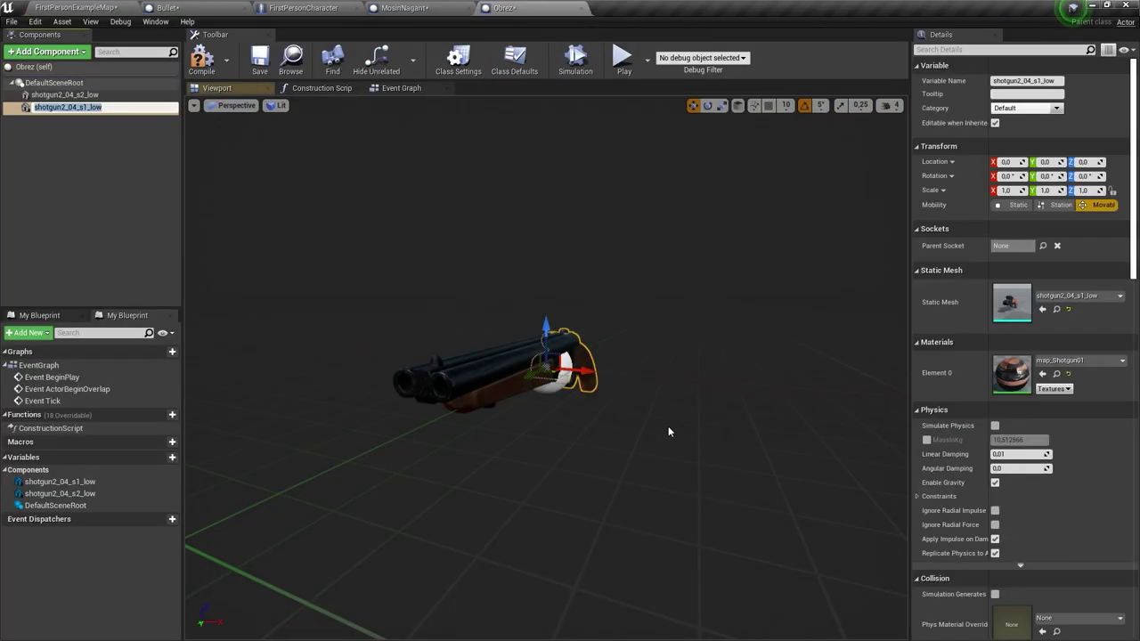
mouse_move(578, 428)
left_mouse_down()
mouse_move(677, 418)
mouse_move(656, 387)
left_mouse_up()
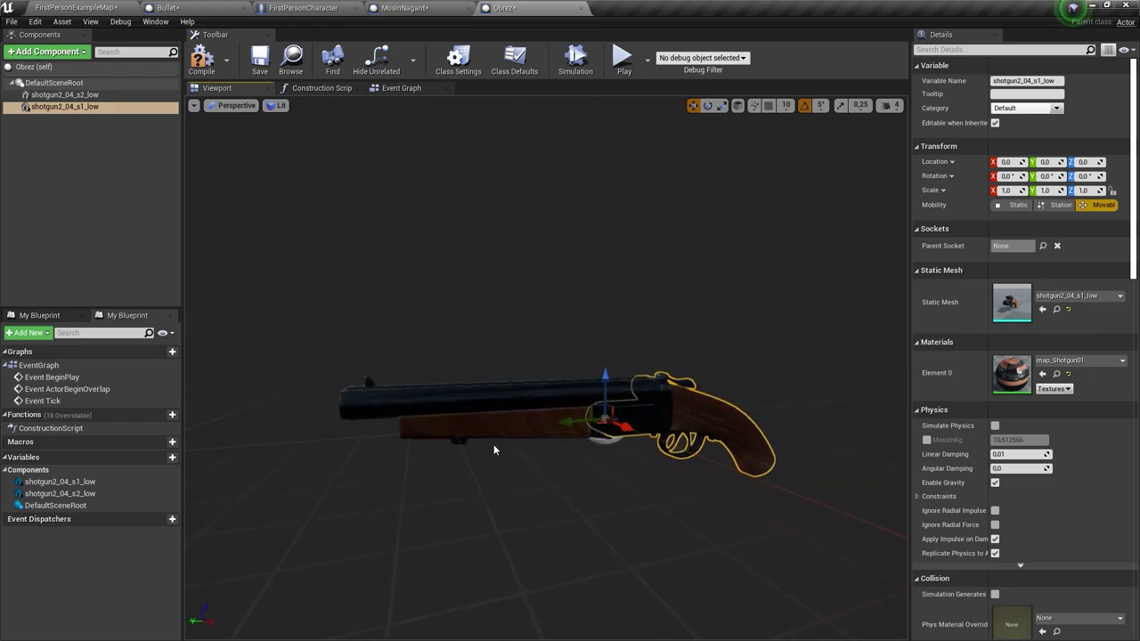
- Try rolling the shotgun2_04_s2_low barrel part, undo the rotation, and orbit around the shotgun
left_click(522, 404)
key("e")
mouse_move(573, 384)
left_mouse_down()
mouse_move(617, 400)
mouse_move(630, 466)
left_mouse_up()
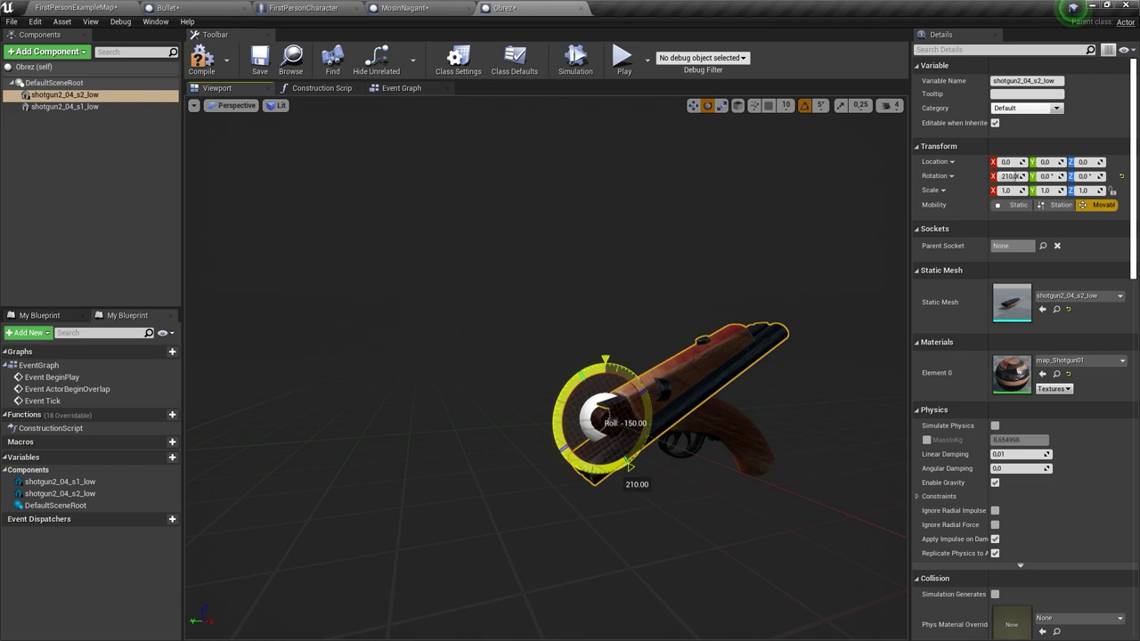
left_click_drag(630, 466, 594, 326)
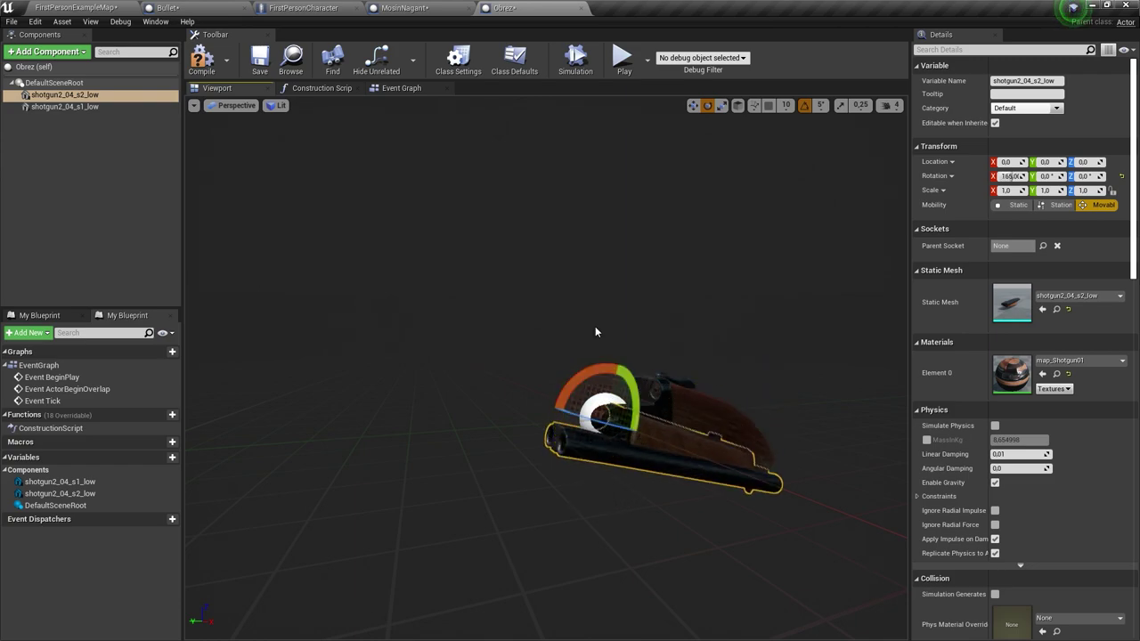
key("ctrl+z")
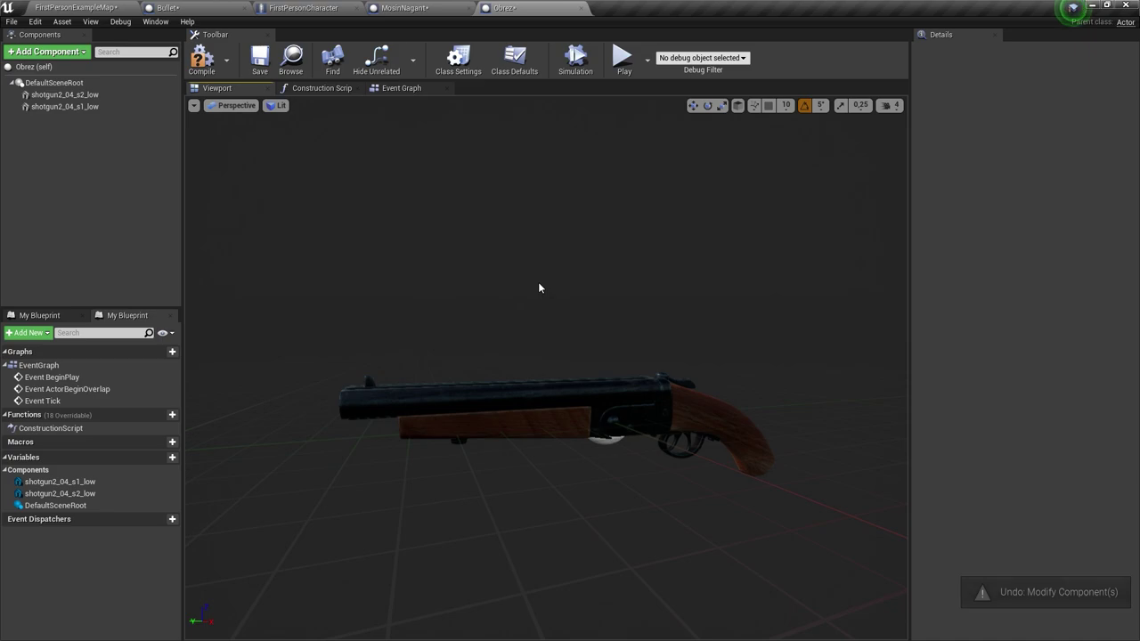
left_click_drag(360, 408, 267, 408)
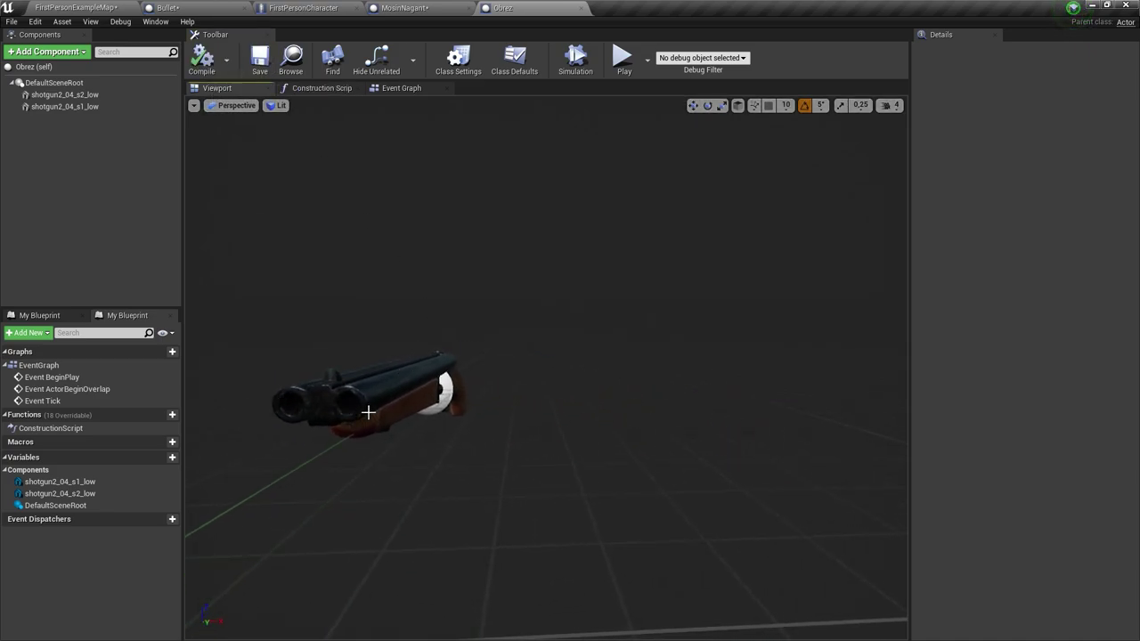
mouse_move(370, 412)
left_mouse_down()
mouse_move(445, 383)
mouse_move(418, 321)
mouse_move(394, 496)
left_mouse_up()
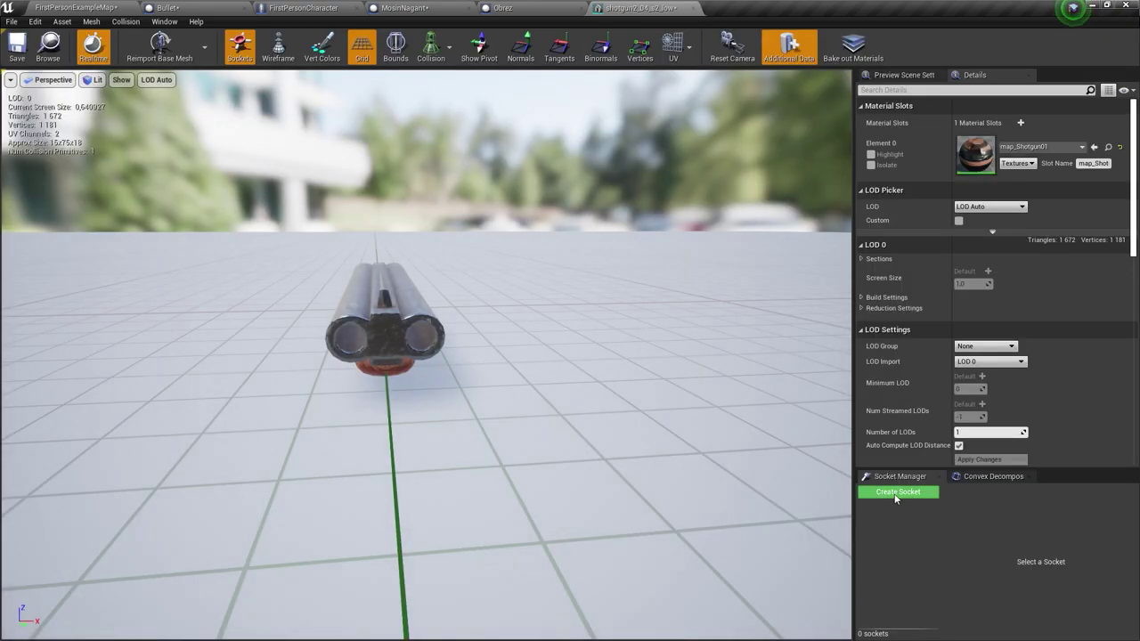
- Create a Muzzle socket on the barrel mesh, turned along the barrel and placed at one barrel's end
left_click(894, 495)
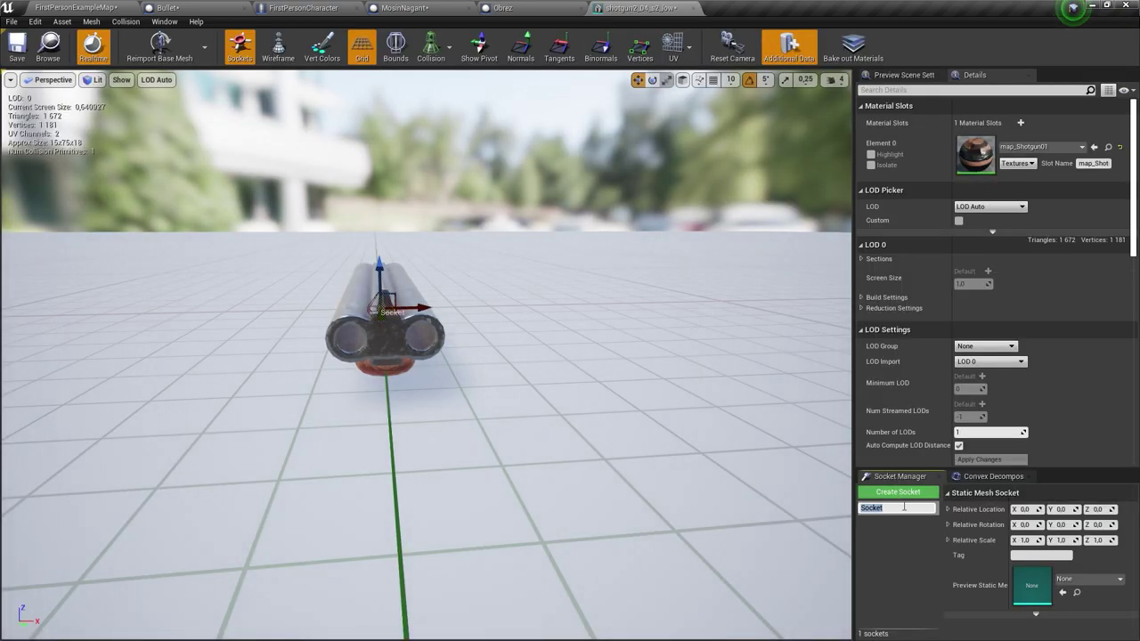
type("Muzzle")
key("Return")
left_click_drag(427, 356, 538, 291)
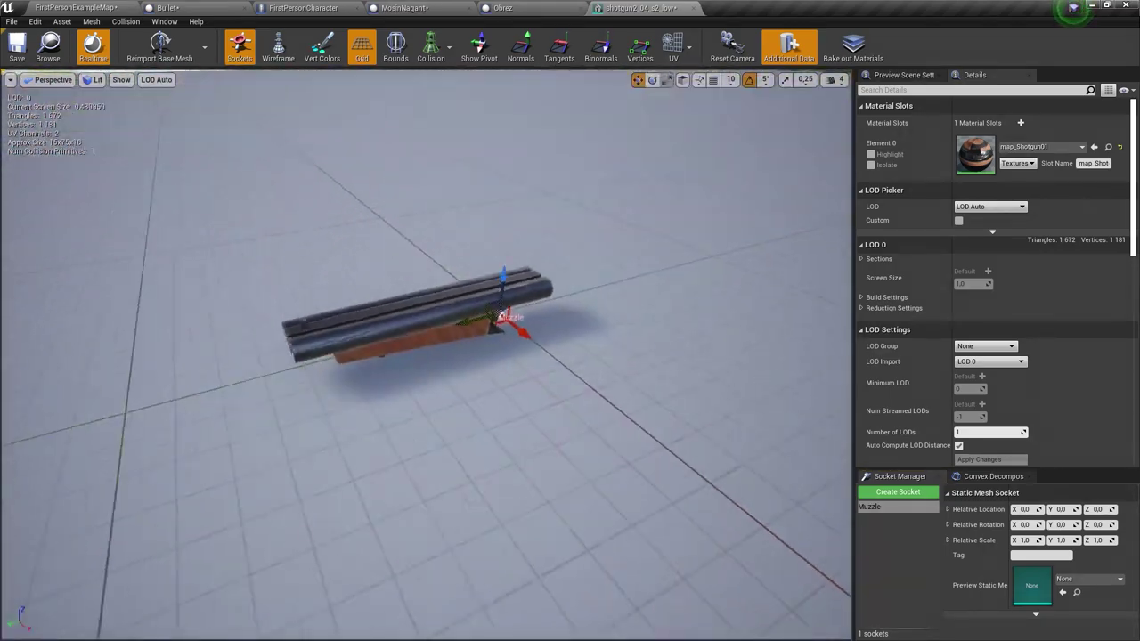
key("e")
left_click_drag(495, 324, 534, 343)
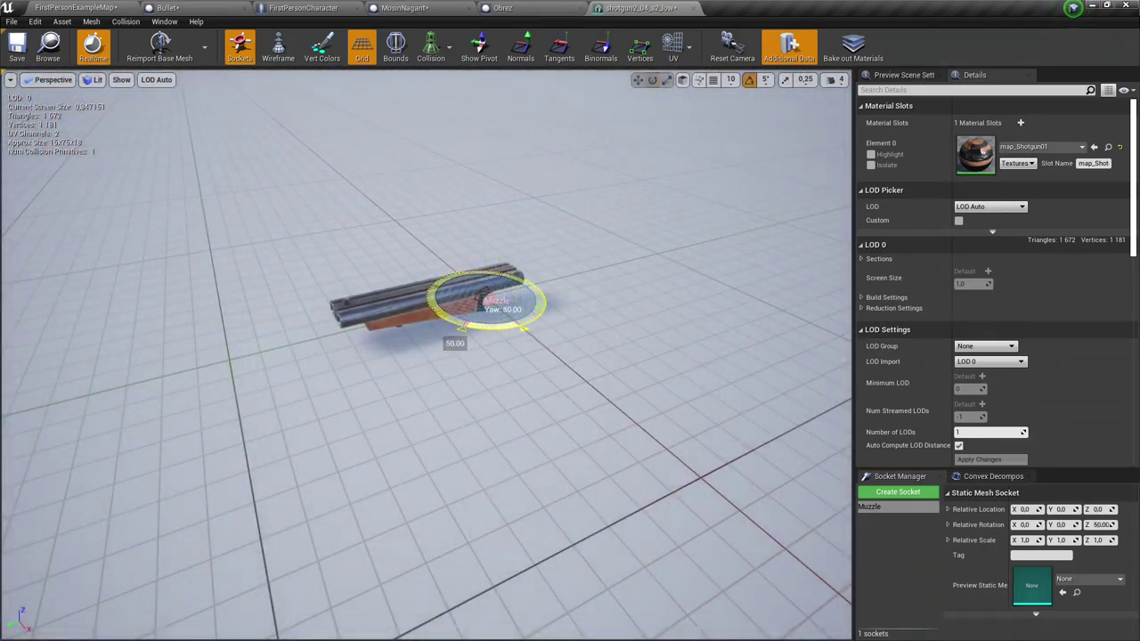
key("w")
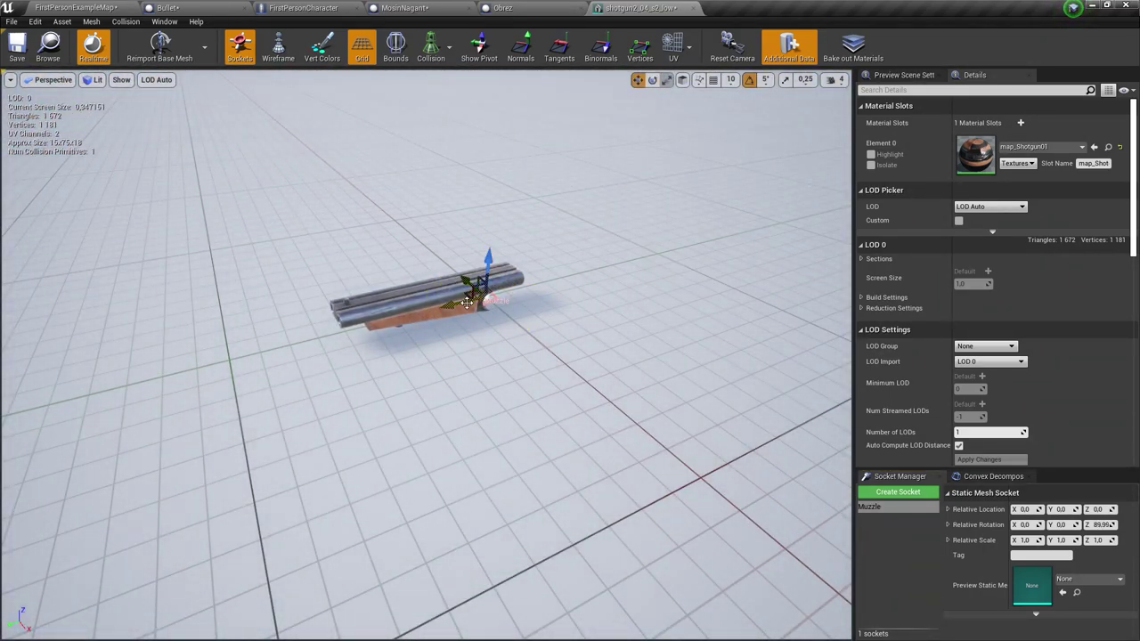
mouse_move(299, 349)
left_mouse_down("alt")
mouse_move(434, 300)
mouse_move(462, 314)
mouse_move(419, 294)
mouse_move(398, 334)
left_mouse_up("alt")
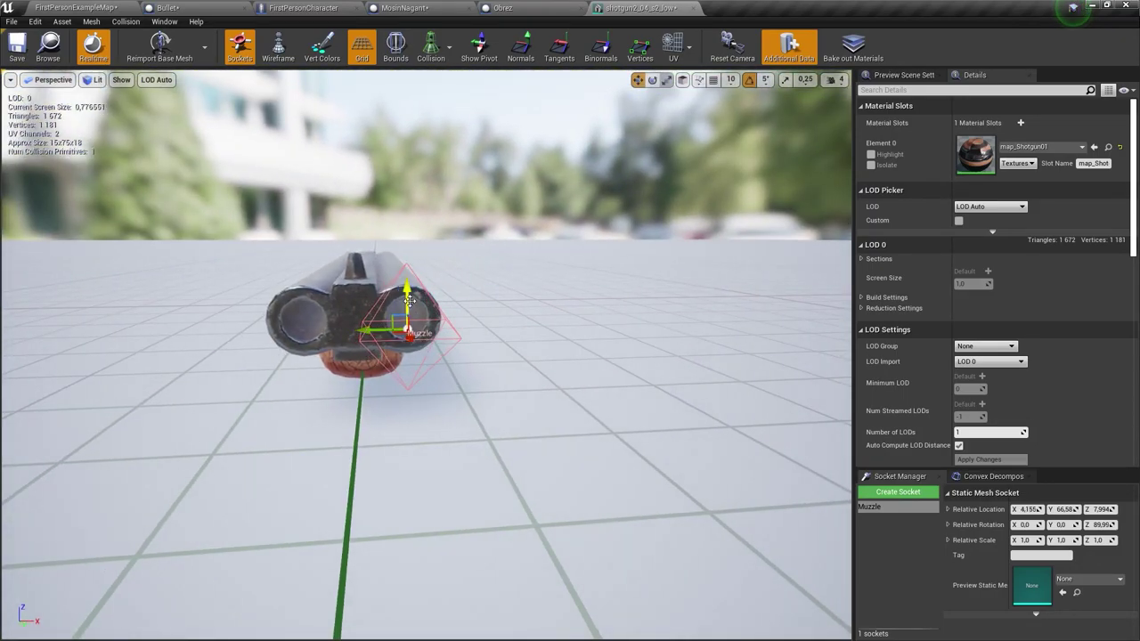
- Add a Muzzle2 socket at the other barrel's end, then close the mesh editor
left_click(915, 493)
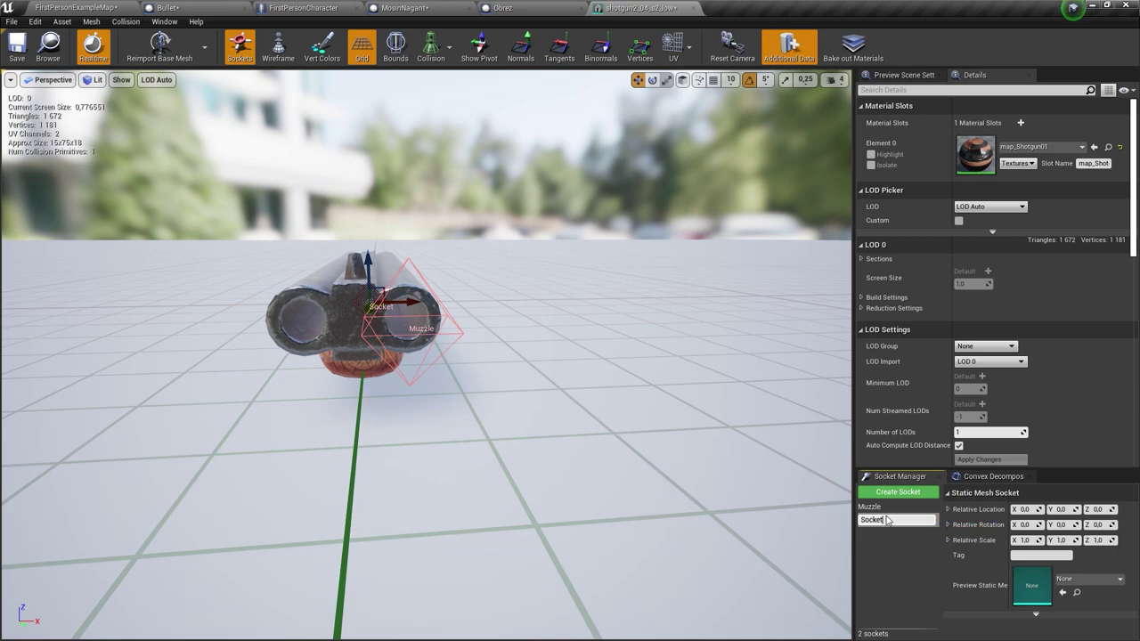
mouse_move(621, 373)
left_mouse_down()
mouse_move(526, 348)
mouse_move(684, 339)
mouse_move(401, 223)
mouse_move(706, 411)
left_mouse_up()
left_click(508, 325)
left_click(703, 358)
left_click_drag(540, 485, 427, 374)
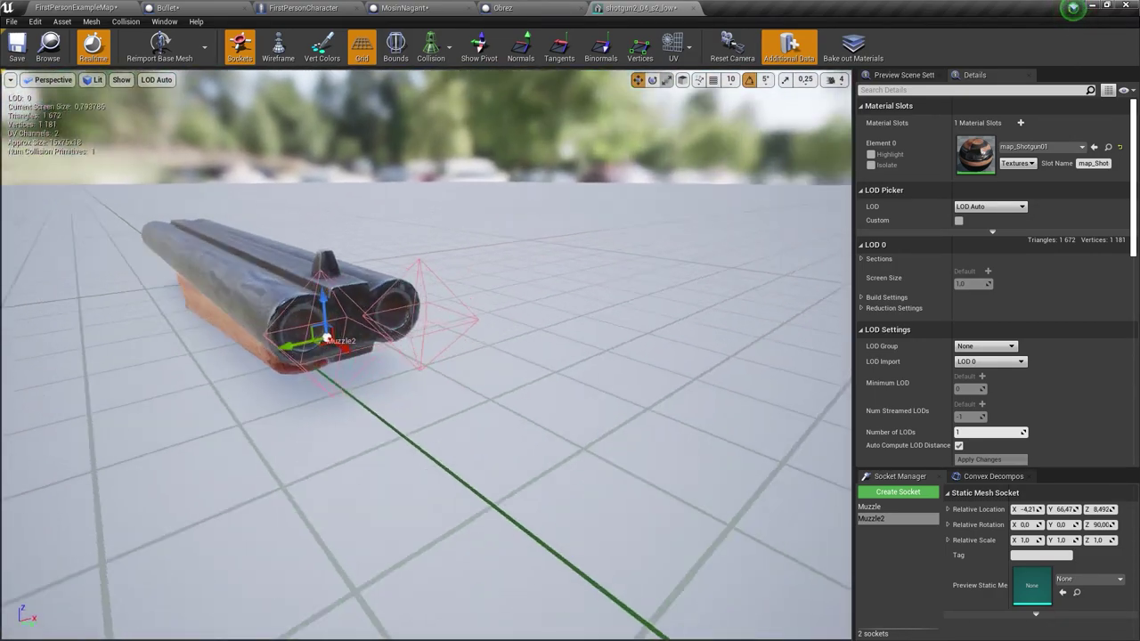
scroll(428, 356, "up", 5)
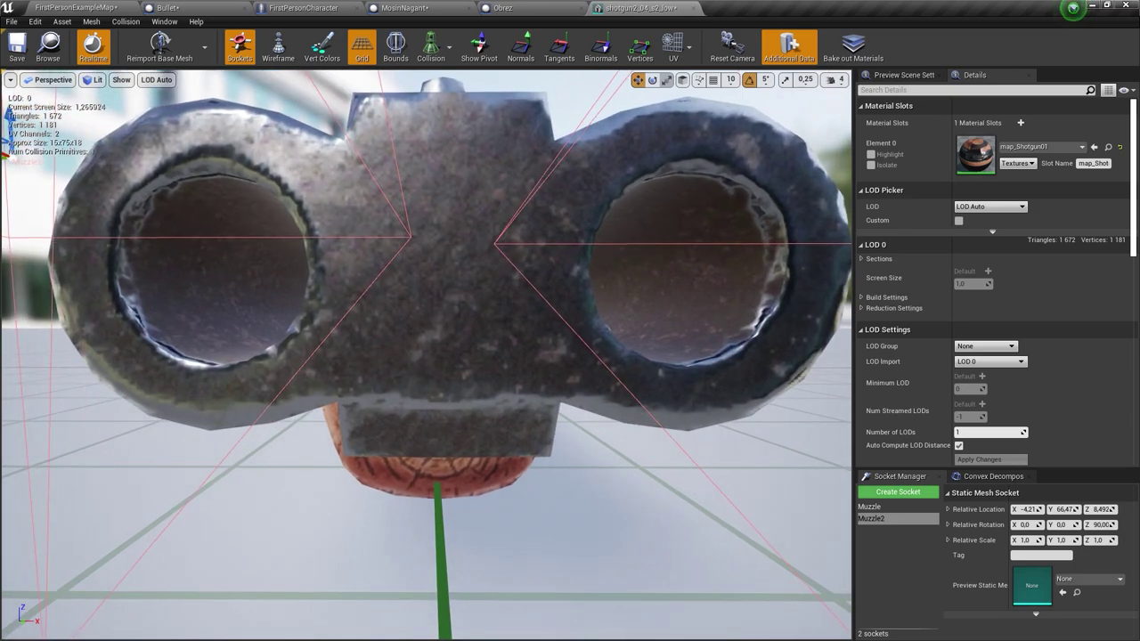
left_click_drag(427, 356, 427, 392)
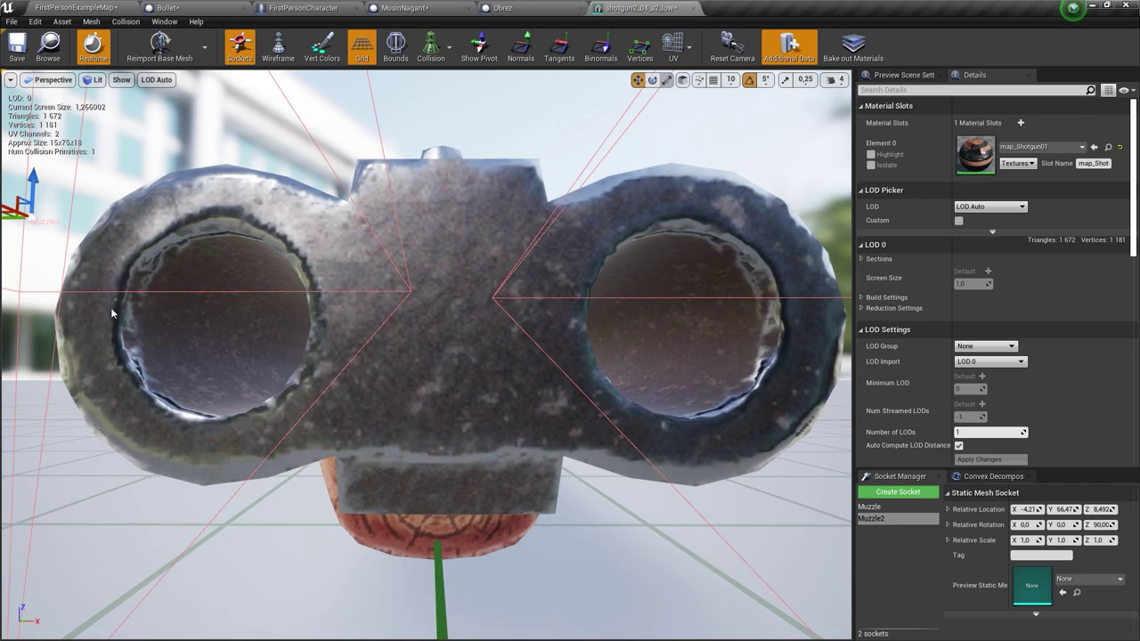
left_click_drag(341, 315, 223, 383)
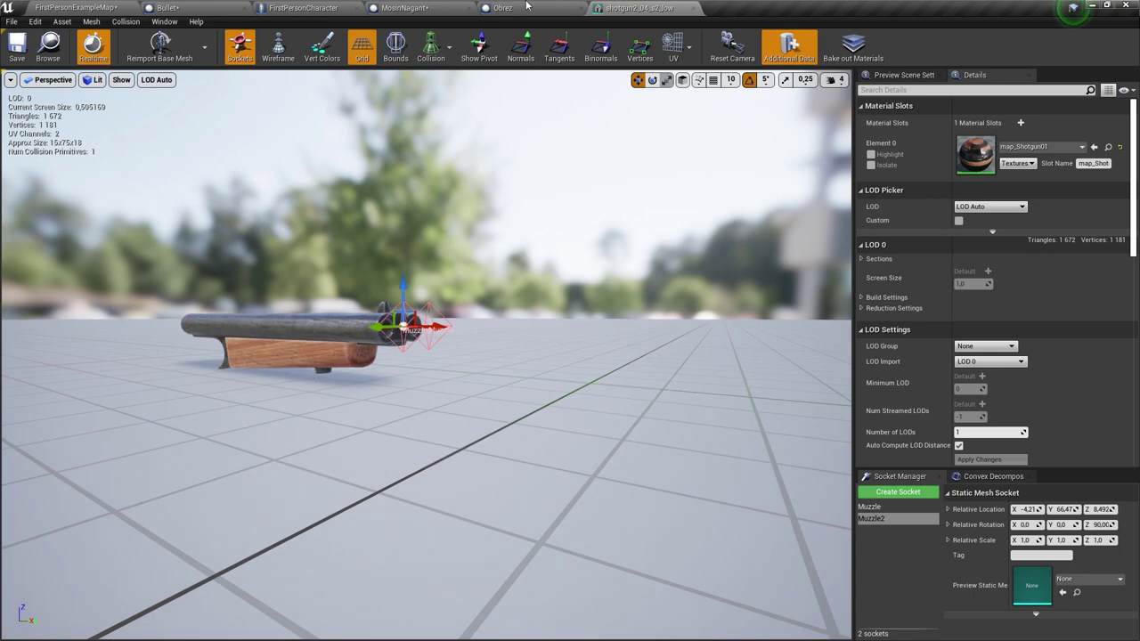
left_click(690, 8)
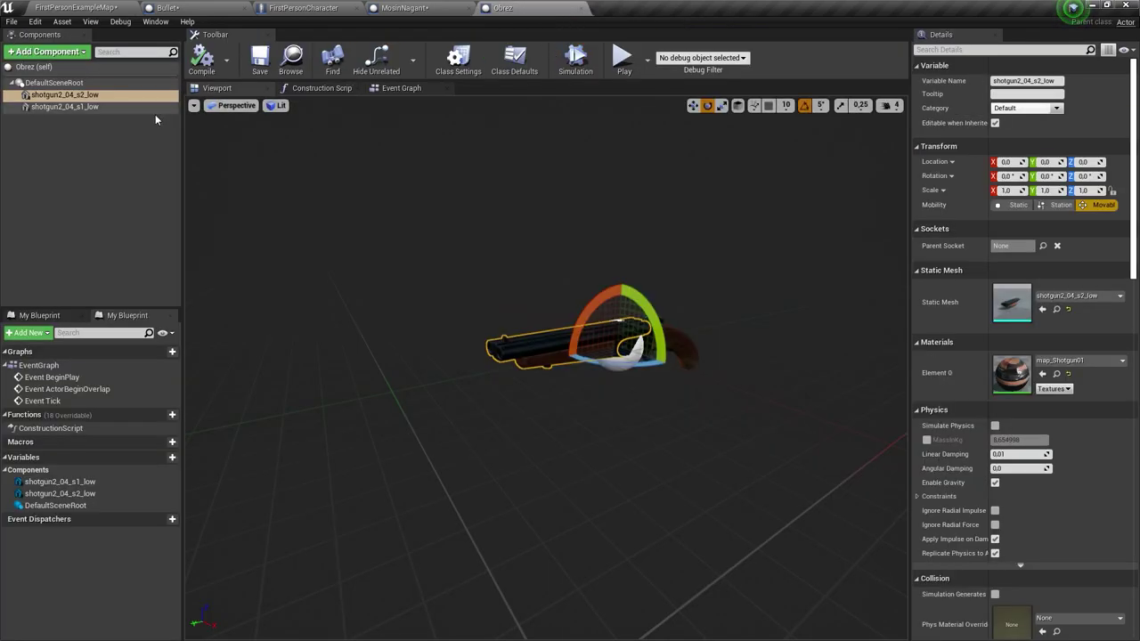
- Rename the Obrez mesh components to 1 and 2 and compile the blueprint
left_click(65, 94)
key("F2")
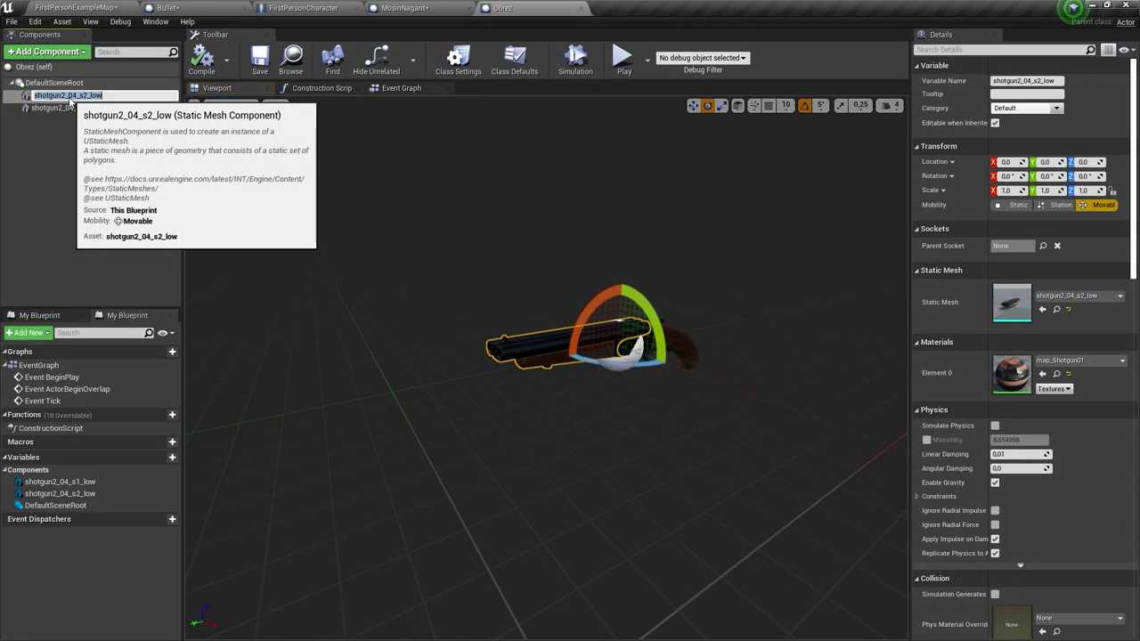
type("1")
left_click(81, 107)
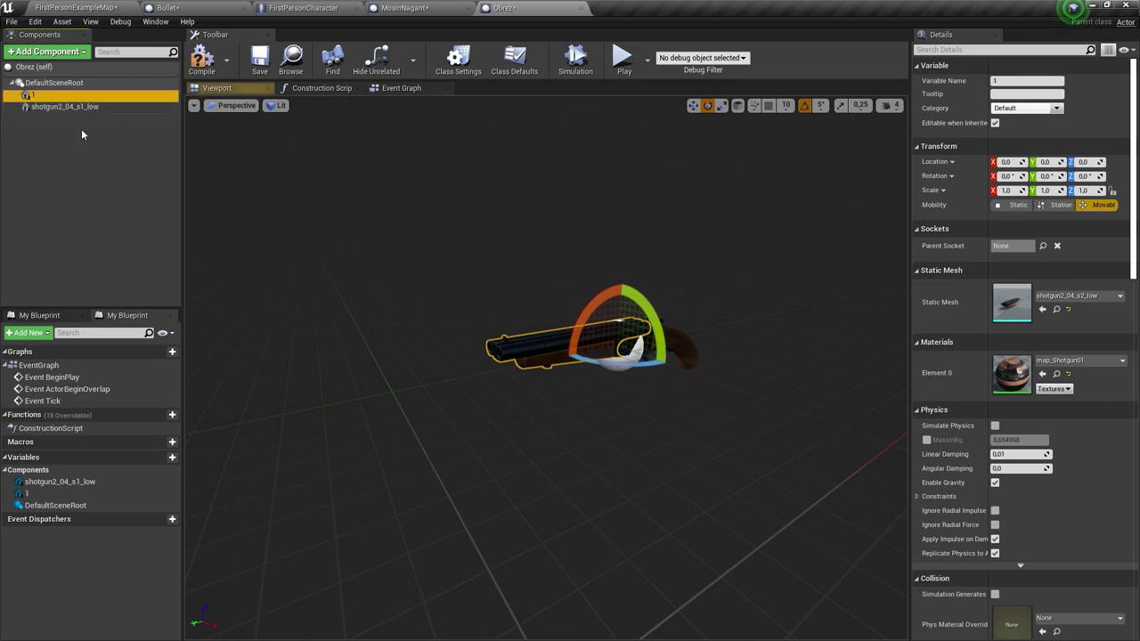
key("F2")
type("2")
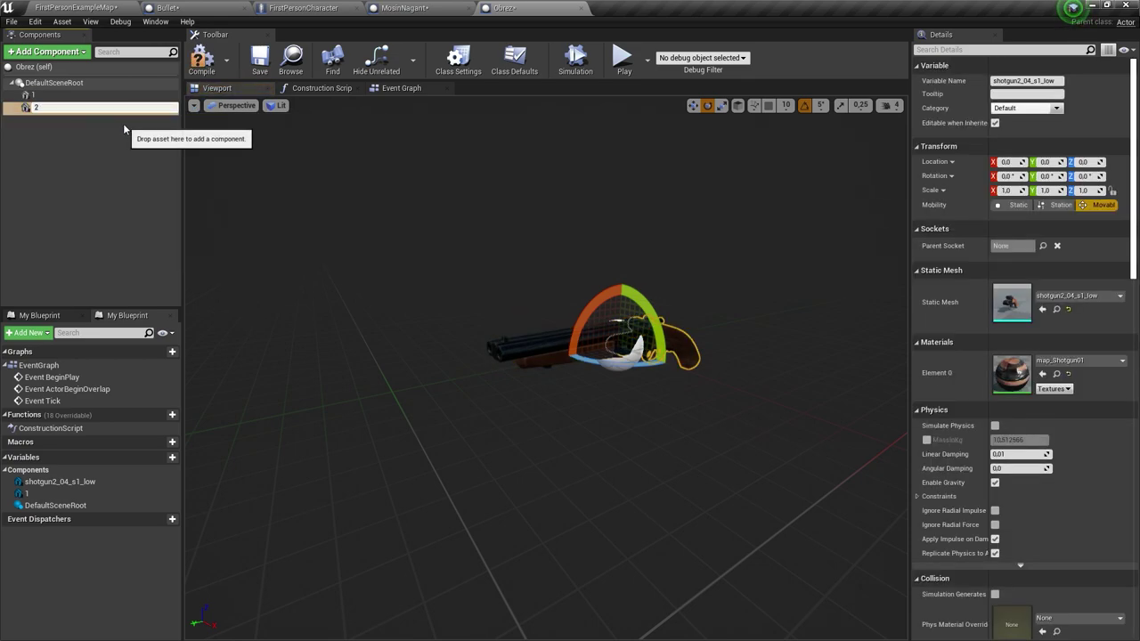
key("Return")
left_click(197, 60)
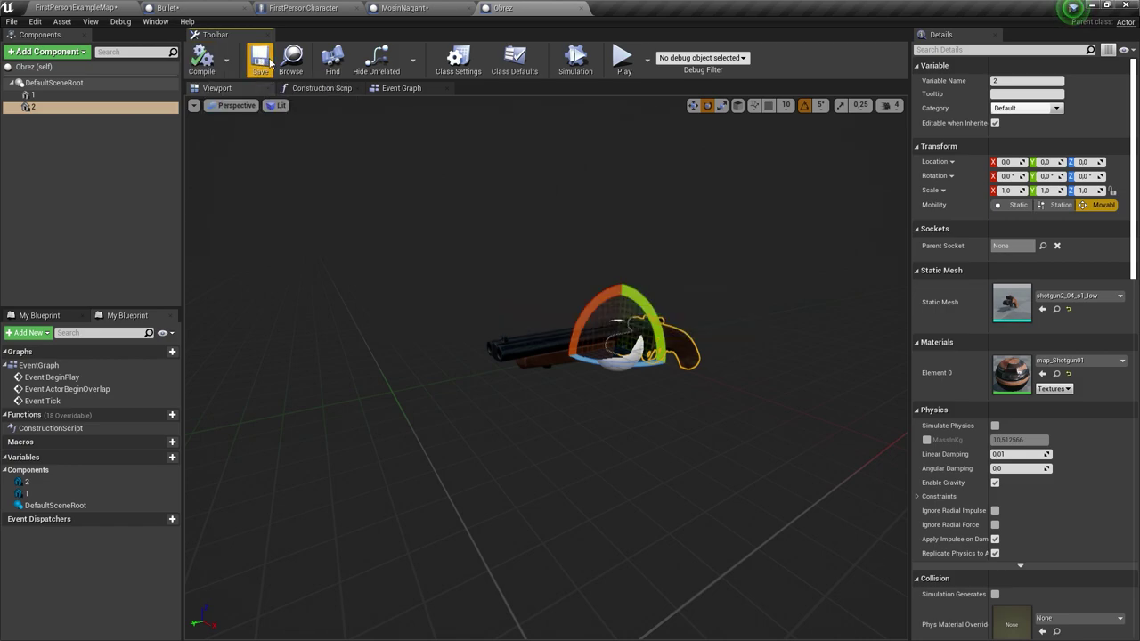
- Switch to the FirstPersonCharacter event graph and pan toward the weapon input nodes
left_click(341, 8)
scroll(638, 421, "down", 3)
left_click_drag(792, 347, 418, 258)
scroll(753, 400, "down", 2)
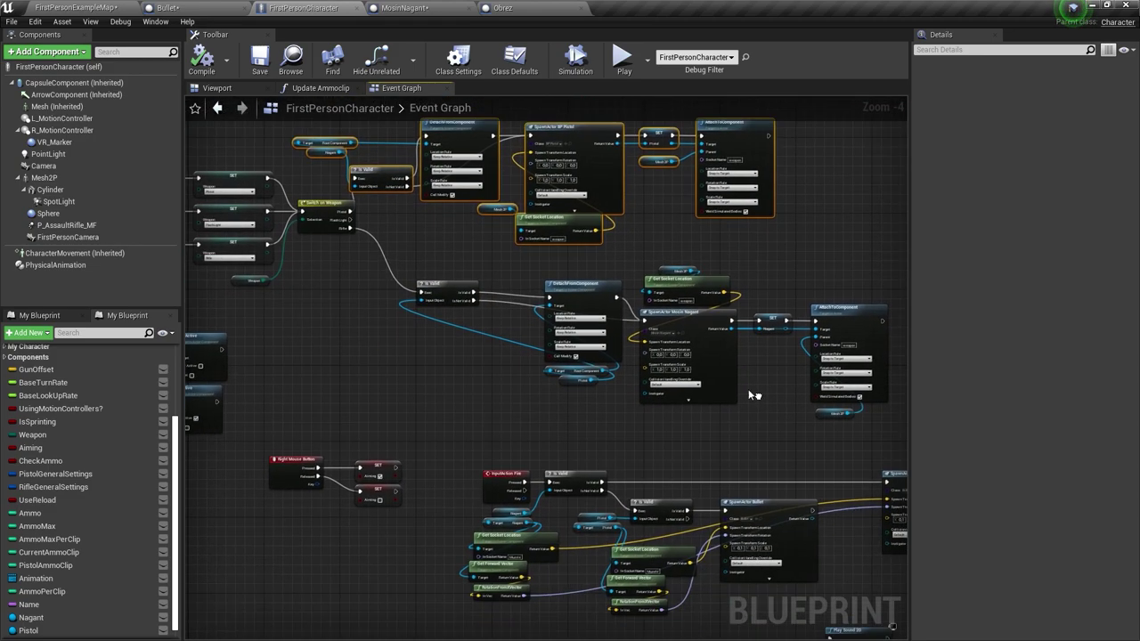
scroll(804, 412, "down", 1)
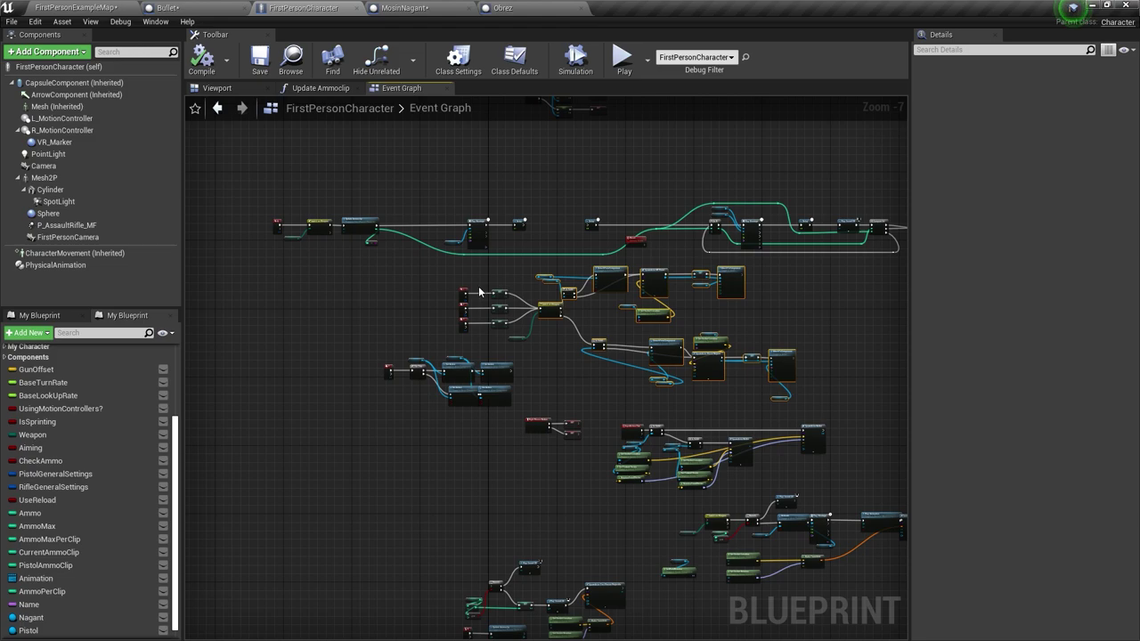
right_click_drag(479, 291, 369, 386)
scroll(370, 386, "up", 3)
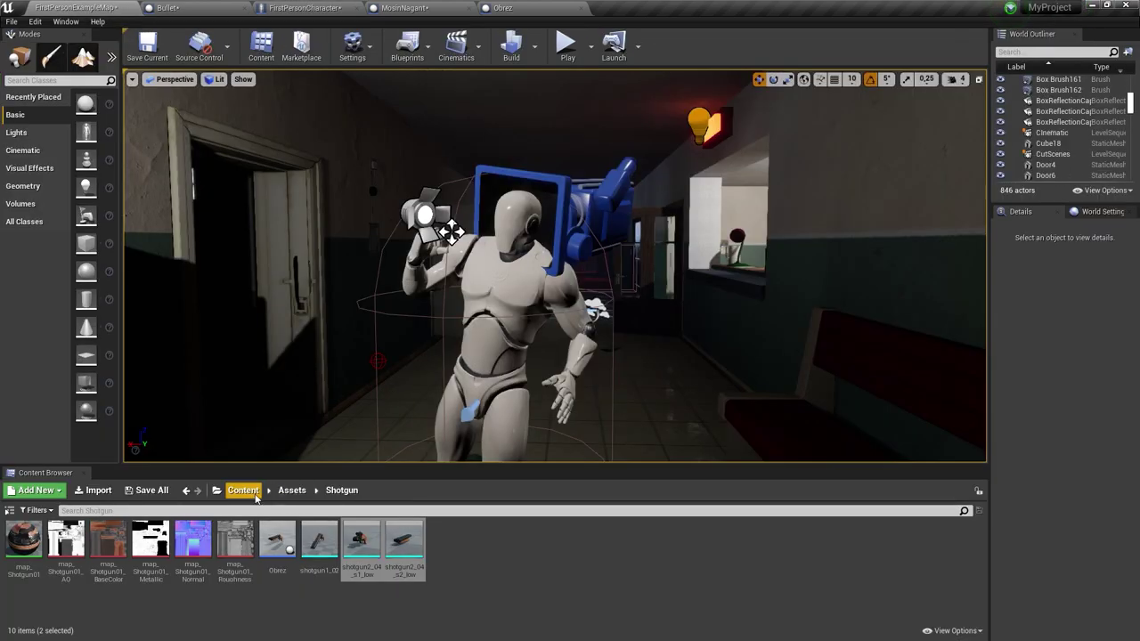
- Open the Weapon enum in Content > FirstPersonBP, add a fourth entry and begin naming it Shotgun
left_click(255, 492)
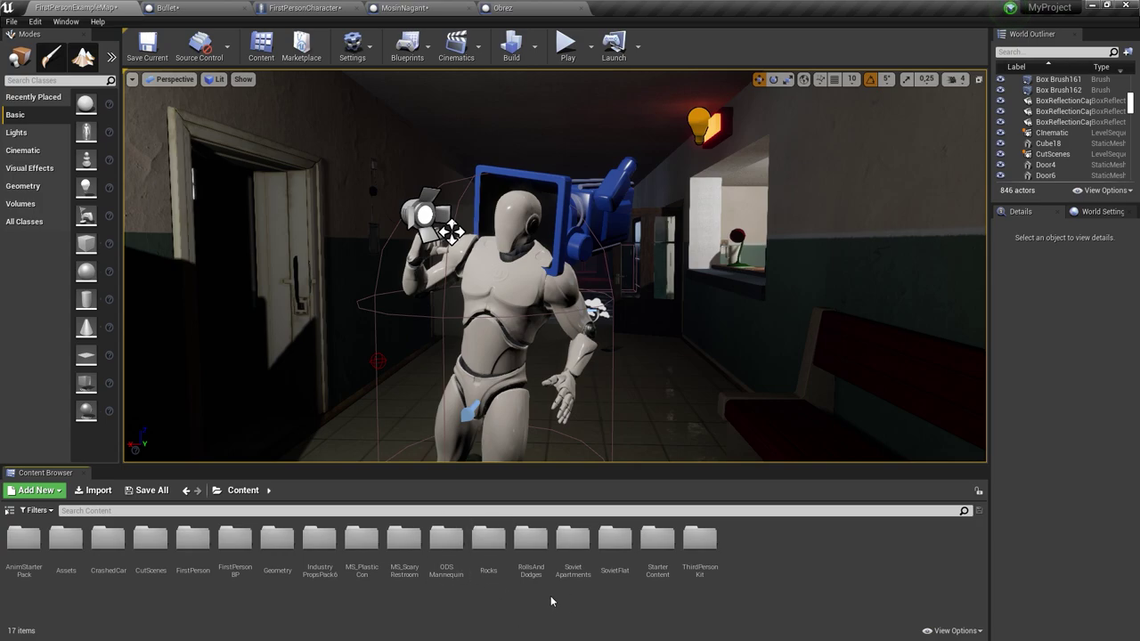
double_click(235, 539)
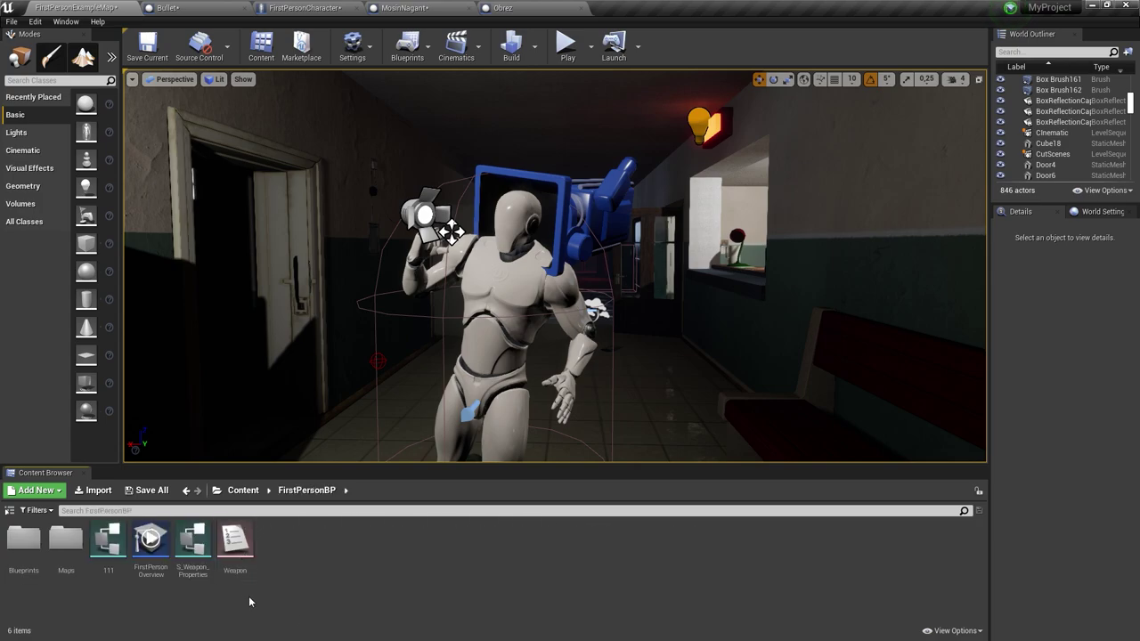
double_click(235, 539)
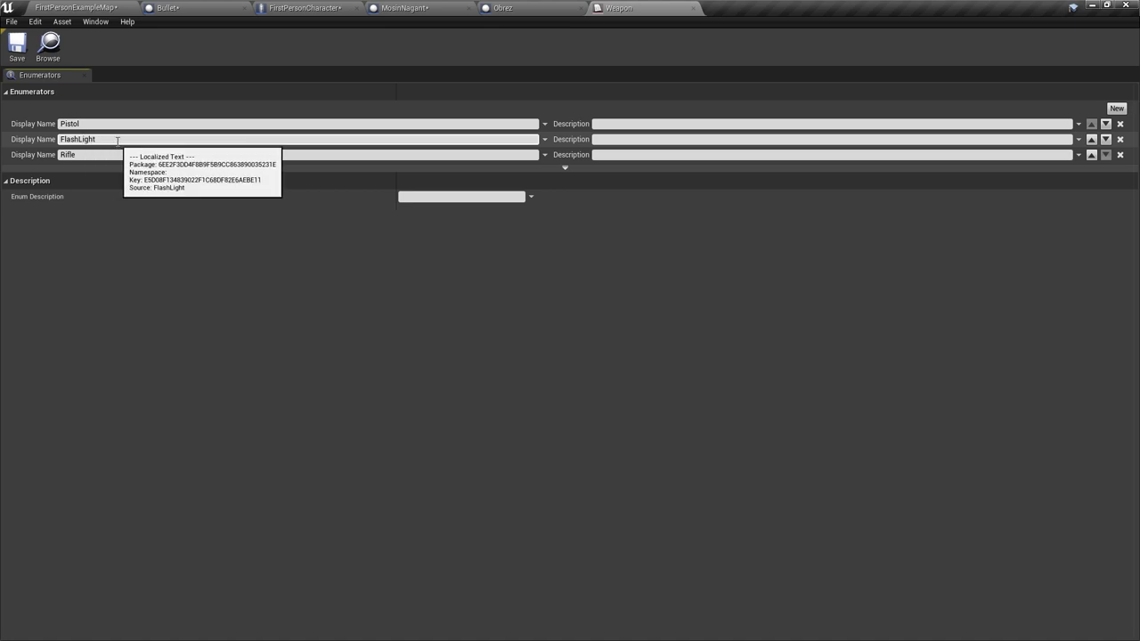
left_click(89, 140)
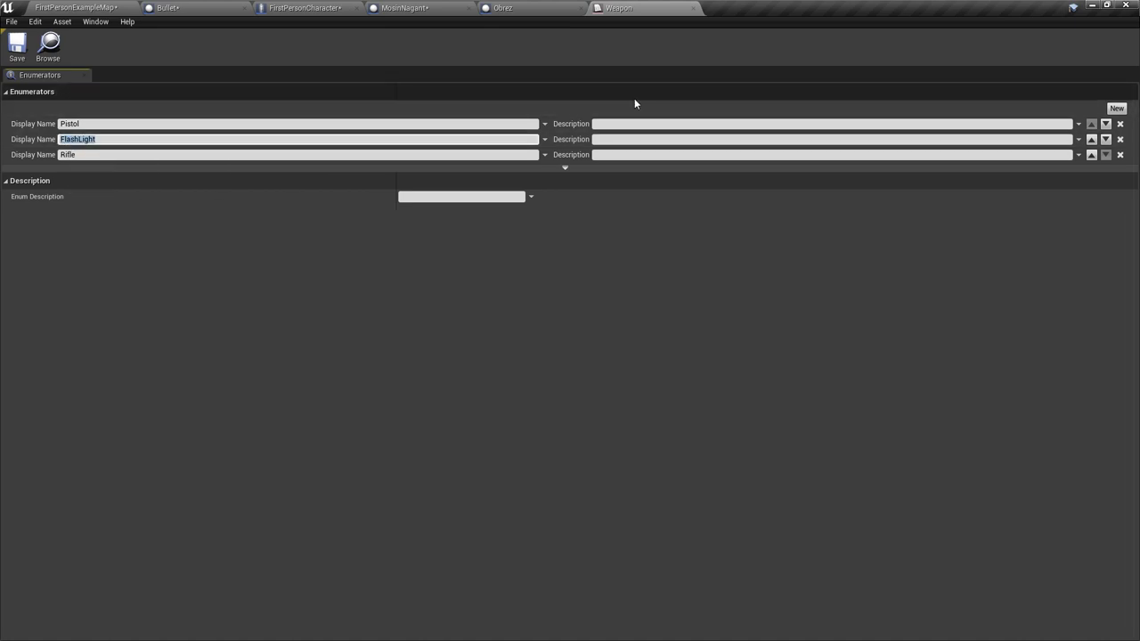
left_click(1118, 108)
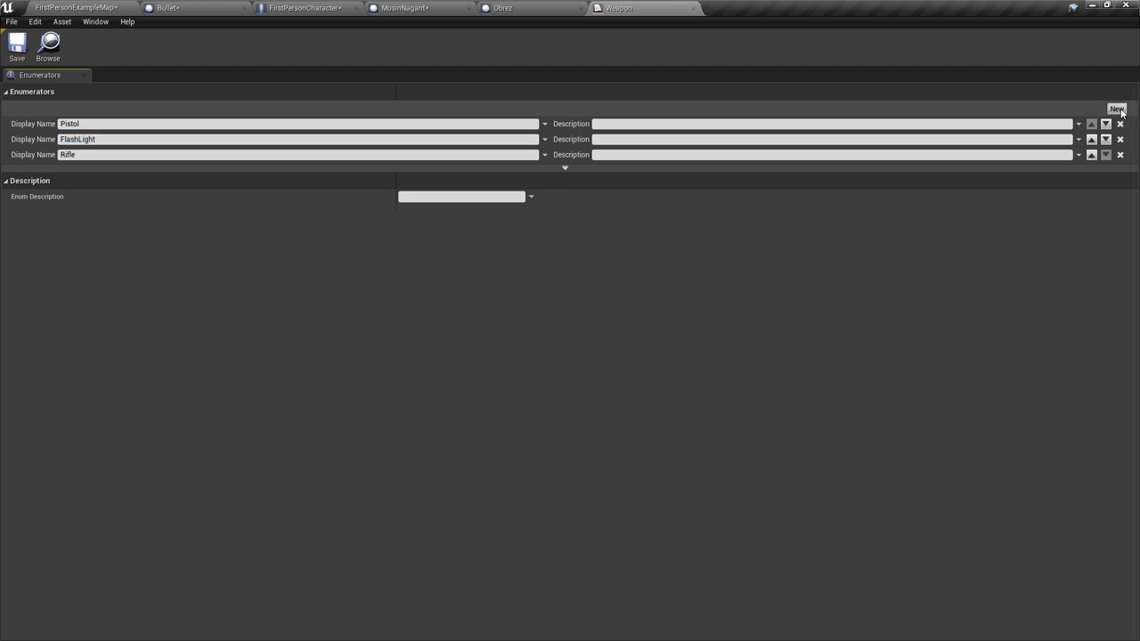
left_click(85, 170)
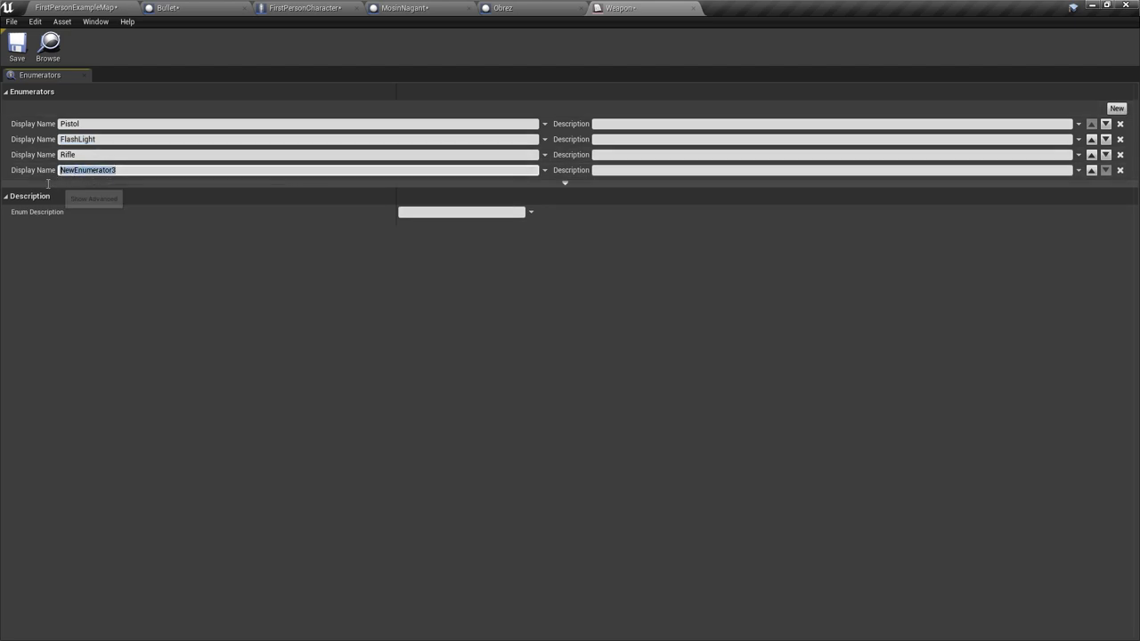
type("Shotgun")
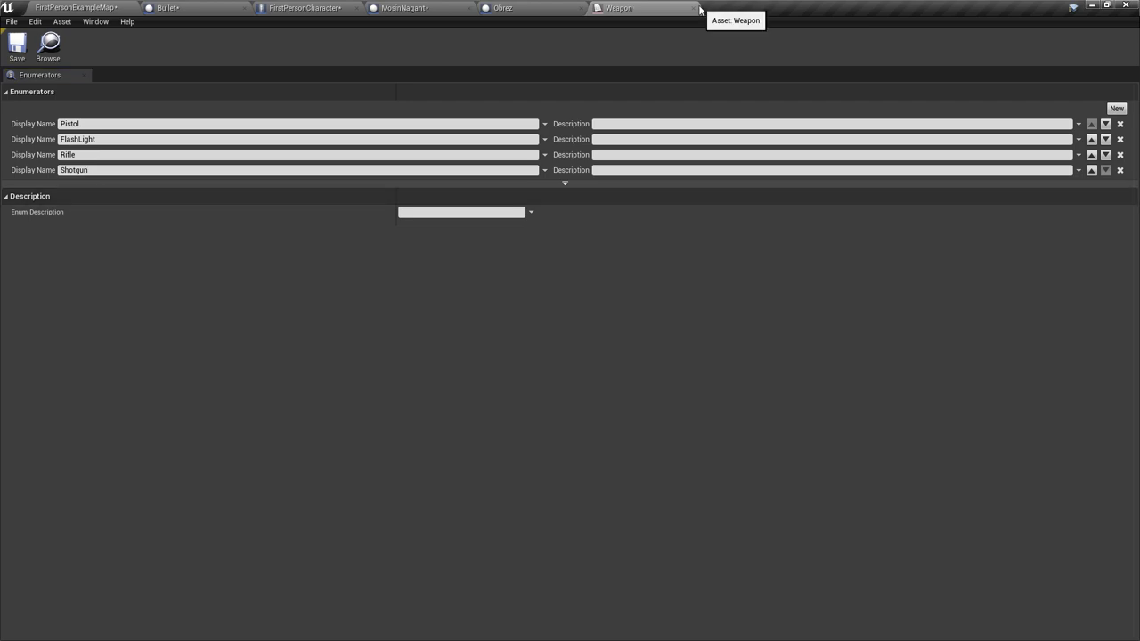
- Close the enum editor and add a 4 key press event to the Event Graph
left_click(694, 7)
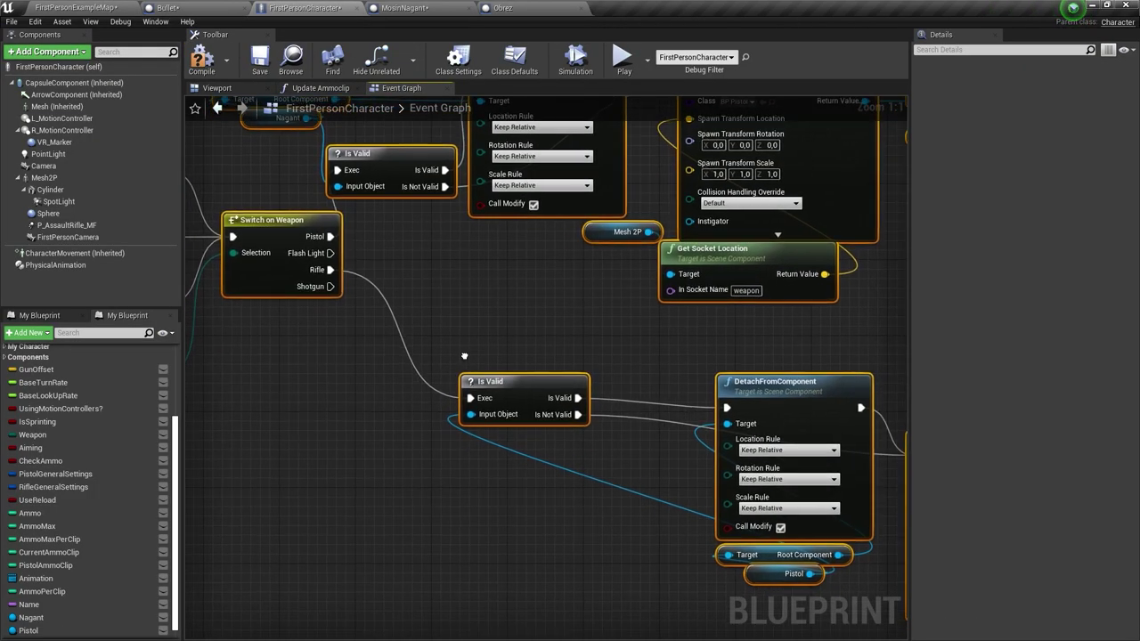
right_click_drag(357, 209, 828, 316)
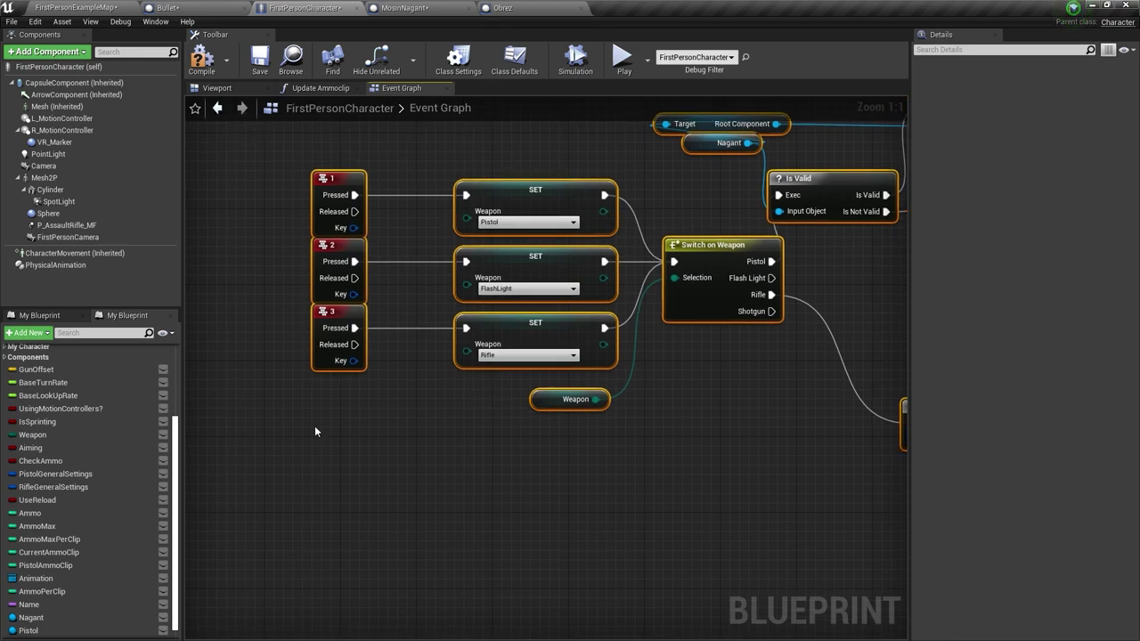
right_click(314, 426)
type("4")
key("Return")
- Duplicate the Rifle SET node, wire it to 4 Pressed, set it to Shotgun, and delete the extra getter
left_click(521, 326)
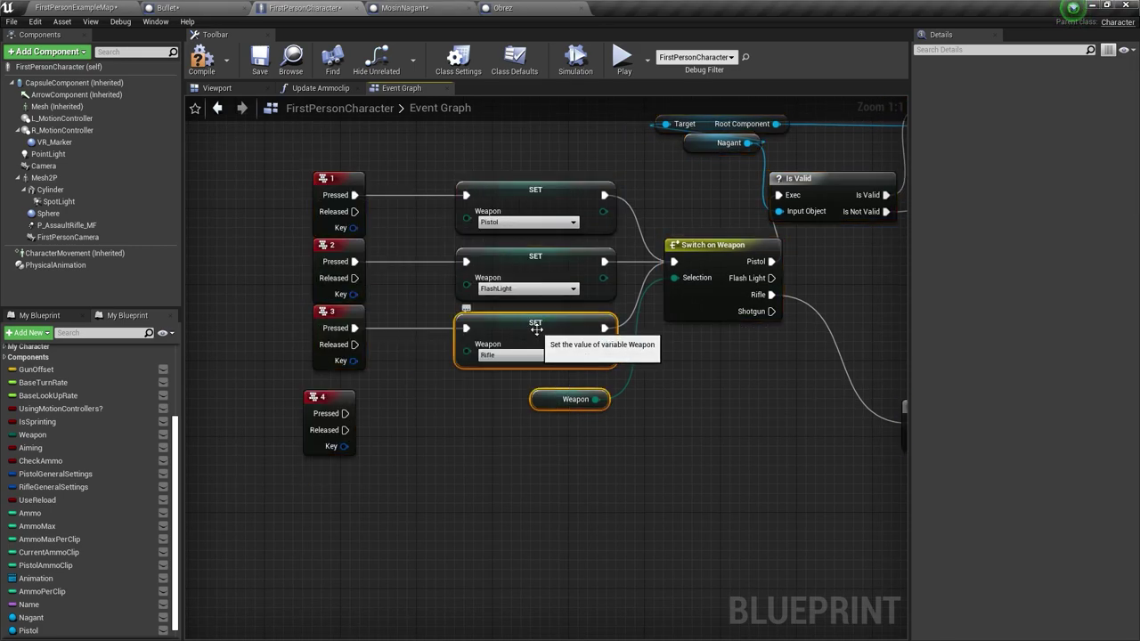
key("ctrl+c")
key("ctrl+v")
left_click_drag(346, 413, 476, 433)
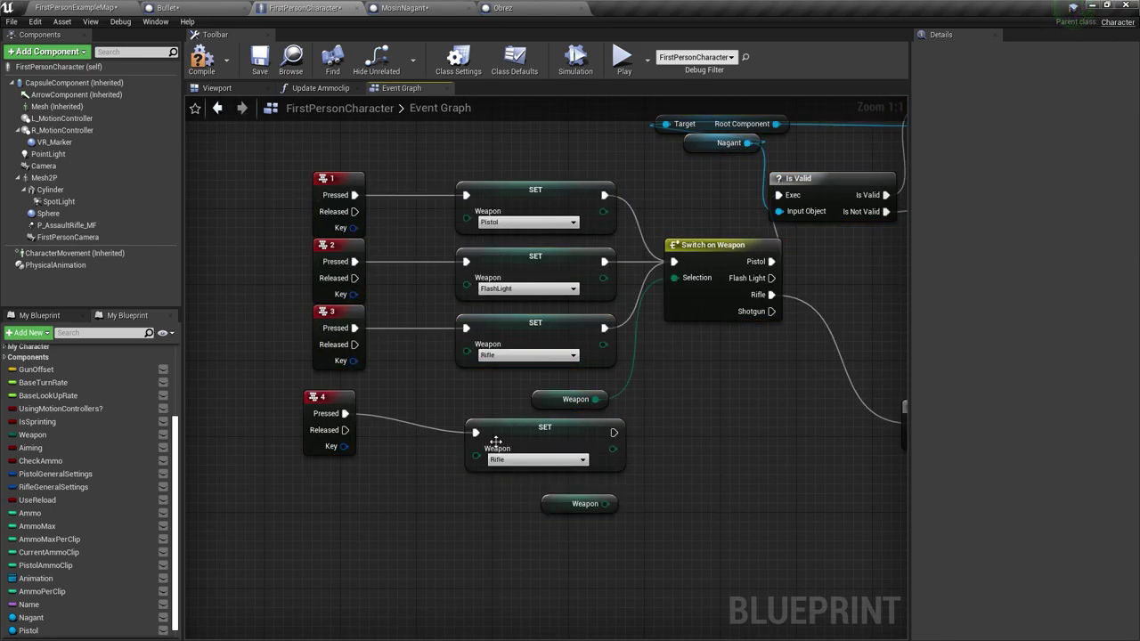
left_click(521, 461)
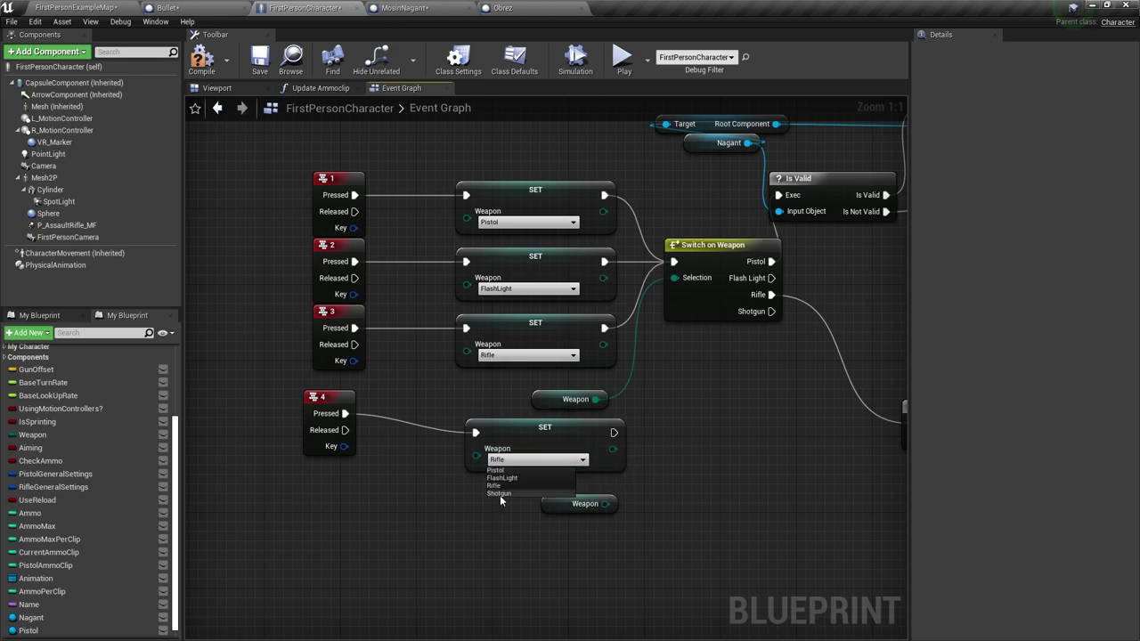
left_click(500, 495)
right_click_drag(751, 428, 605, 412)
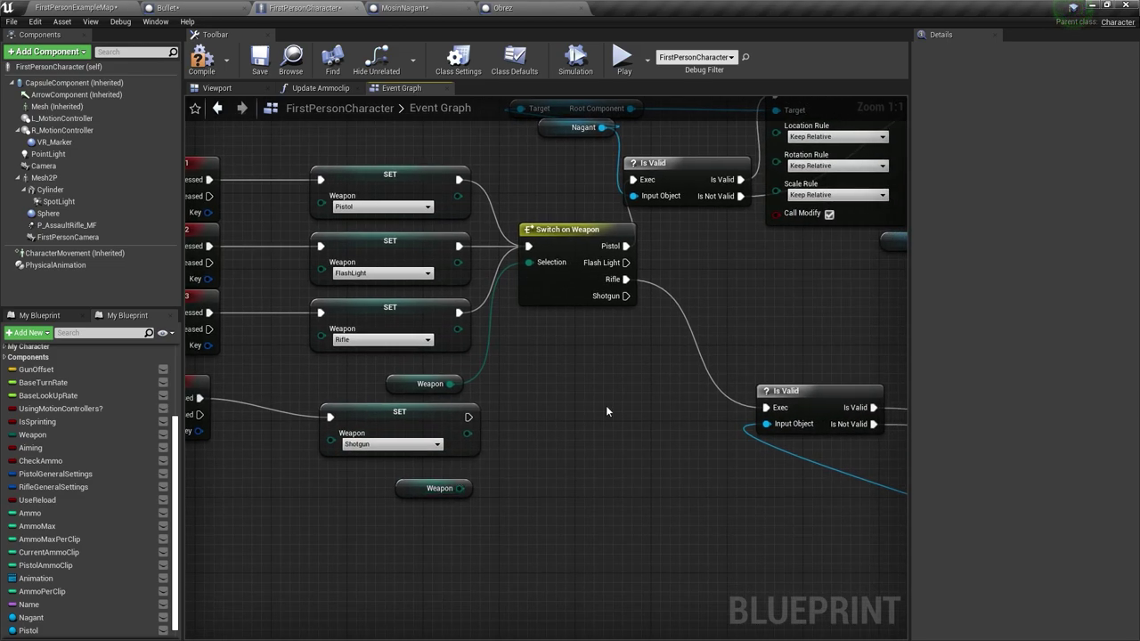
left_click(438, 487)
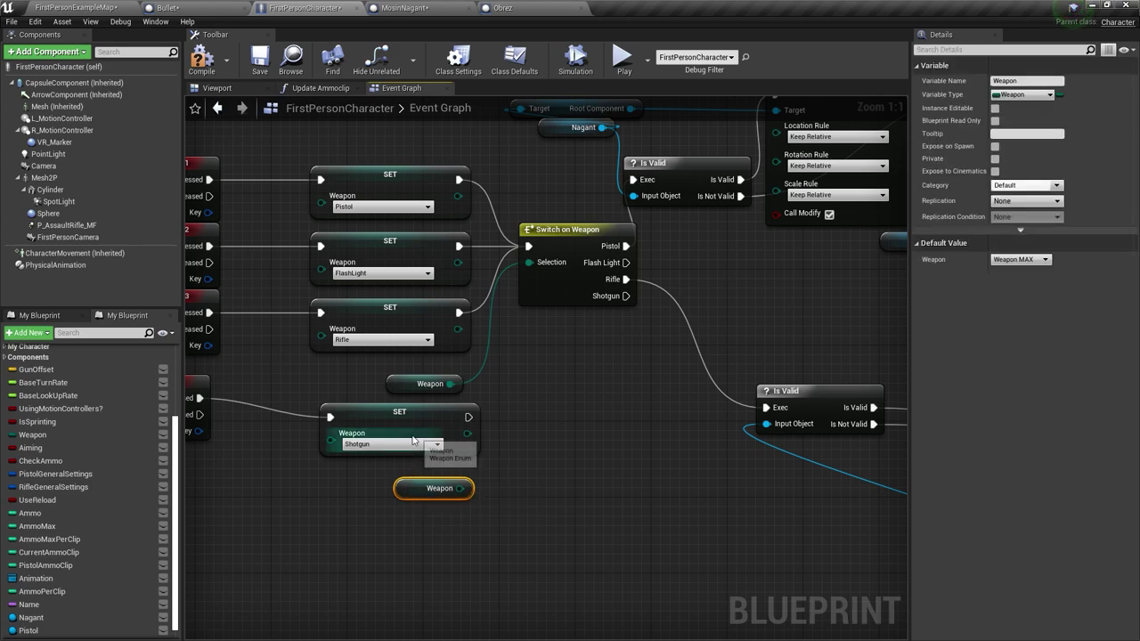
key("Delete")
right_click_drag(194, 406, 273, 414)
left_click(238, 390)
- Duplicate the Rifle weapon-swap node chain and wire Switch on Weapon's Shotgun output to the copy
right_click_drag(580, 384, 357, 384)
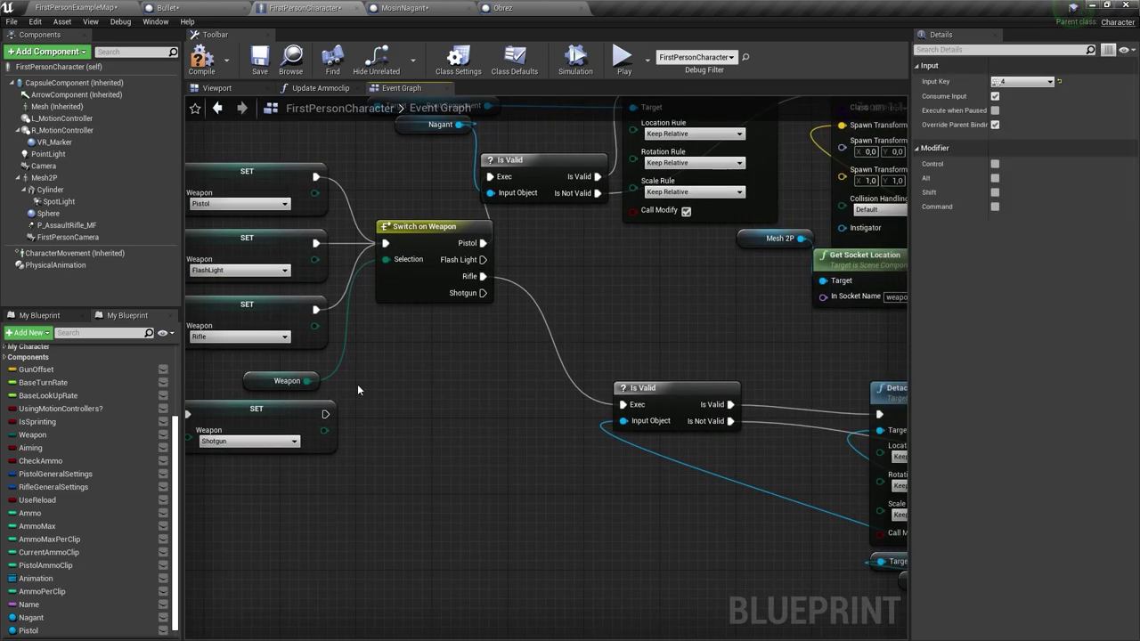
right_click_drag(766, 423, 516, 423)
scroll(516, 423, "down", 4)
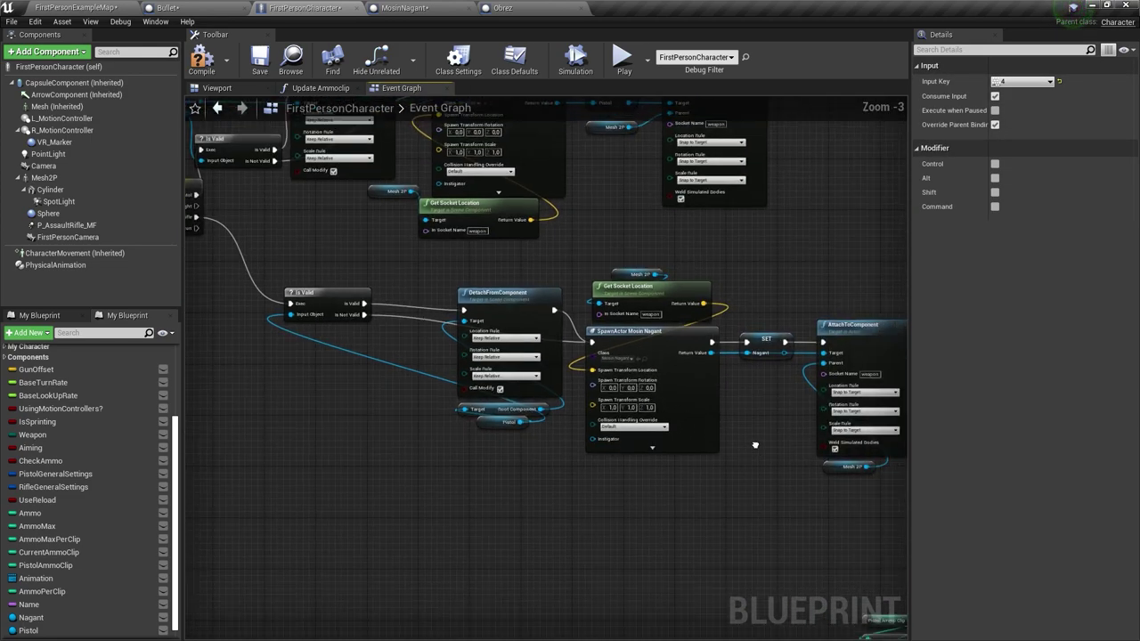
left_click_drag(627, 381, 241, 241)
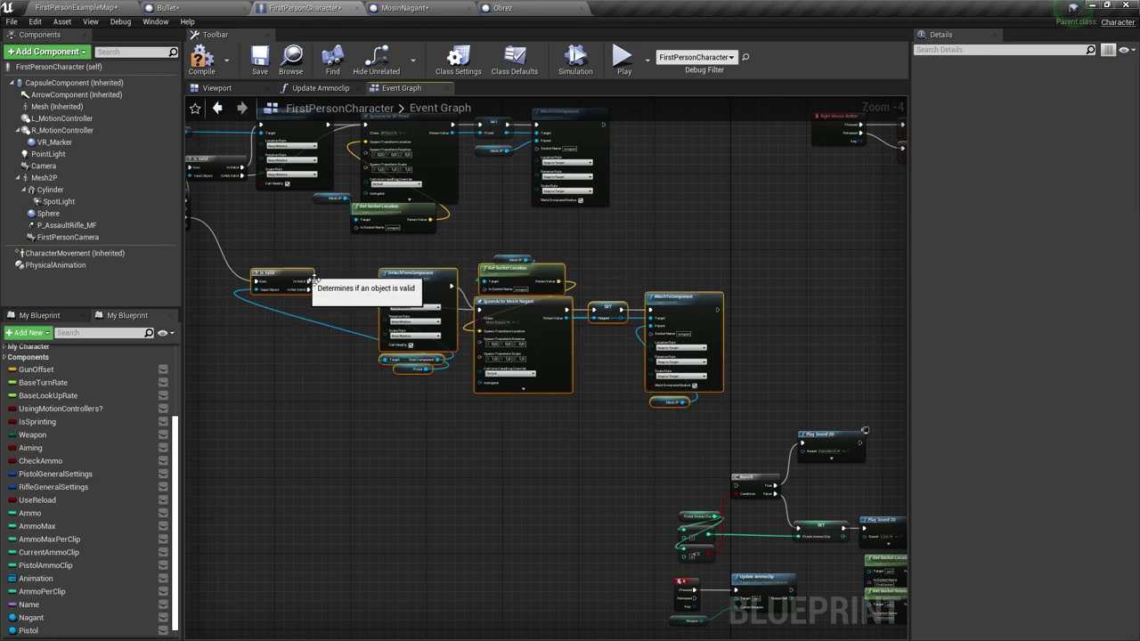
mouse_move(398, 345)
right_mouse_down()
mouse_move(471, 333)
mouse_move(464, 346)
mouse_move(520, 389)
right_mouse_up()
key("ctrl+c")
key("ctrl+v")
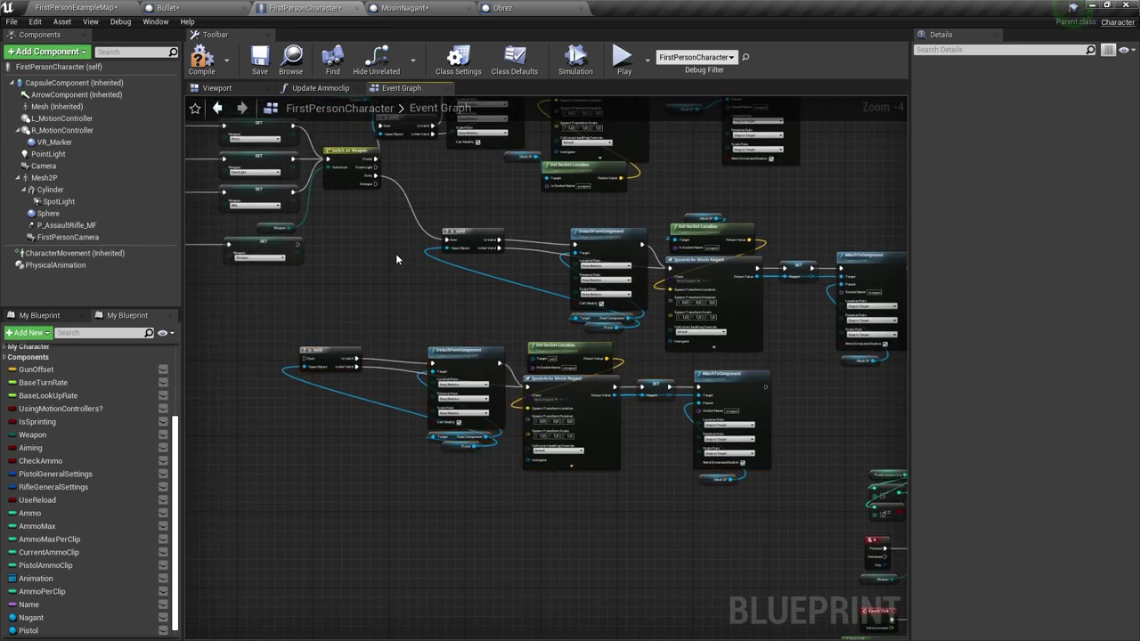
left_click_drag(378, 184, 303, 357)
- Move the Pistol branch node group further right
scroll(347, 383, "down", 2)
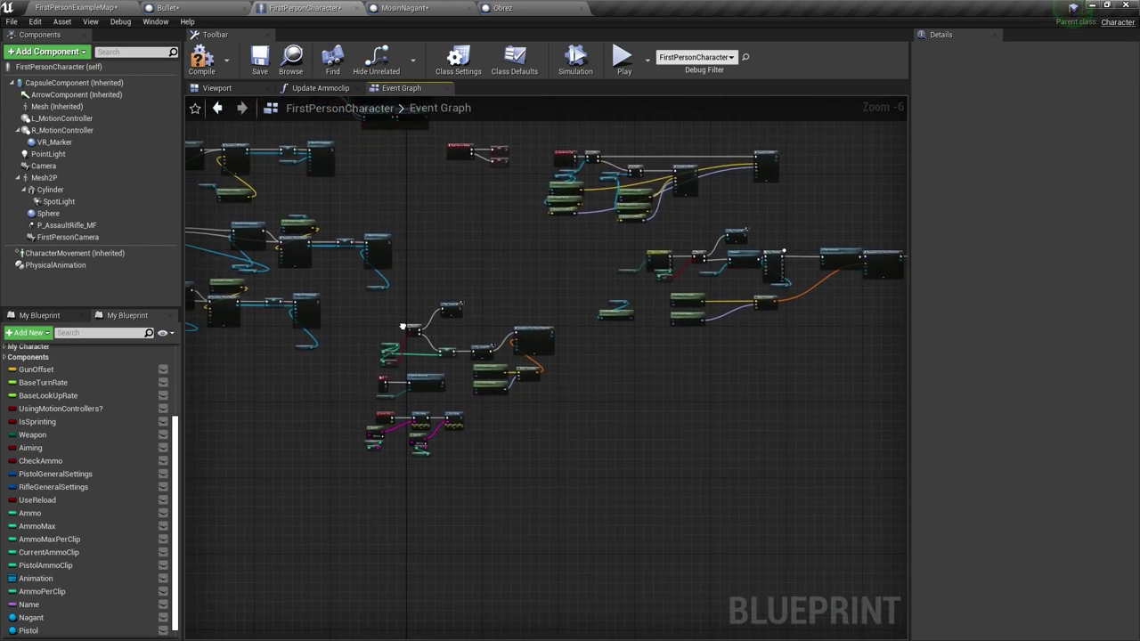
right_click_drag(659, 441, 890, 588)
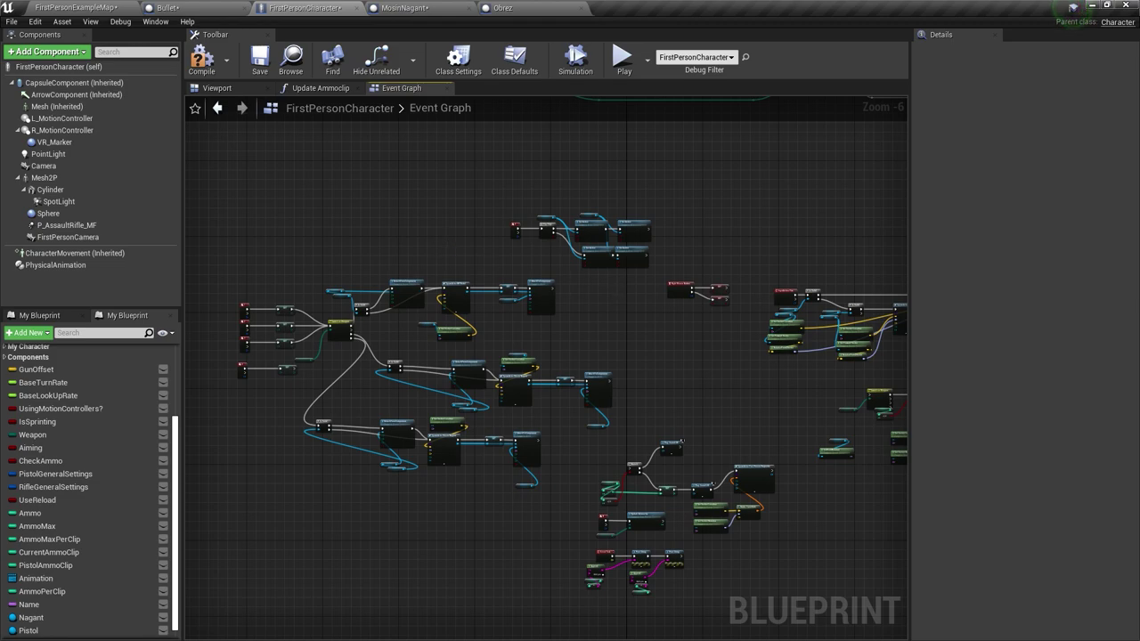
scroll(446, 239, "up", 5)
scroll(438, 237, "down", 3)
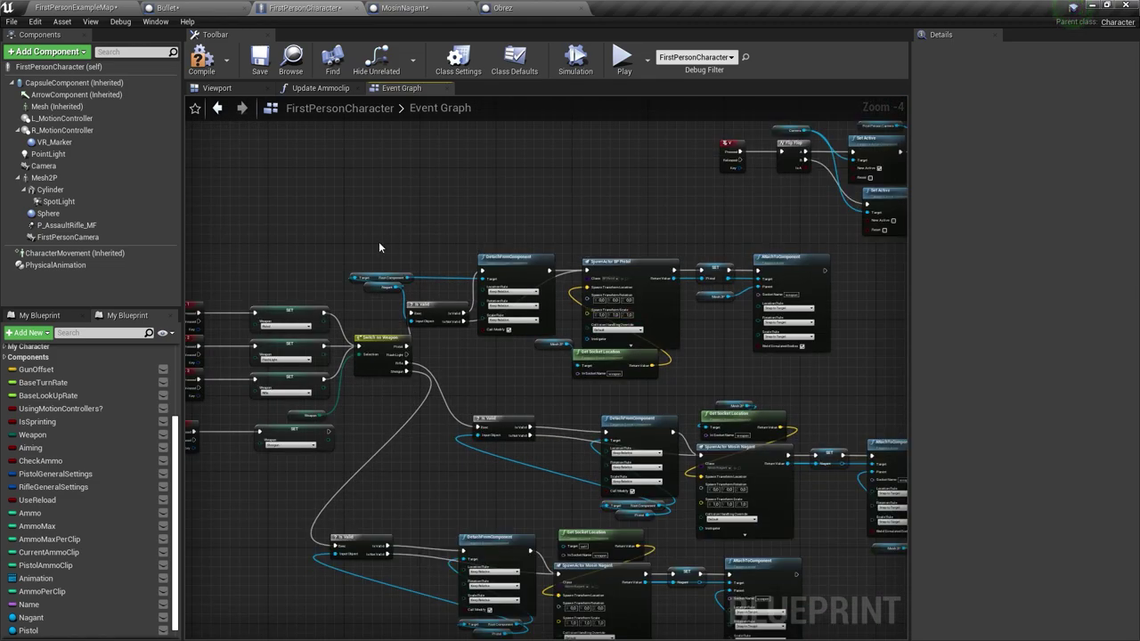
left_click_drag(469, 319, 535, 318)
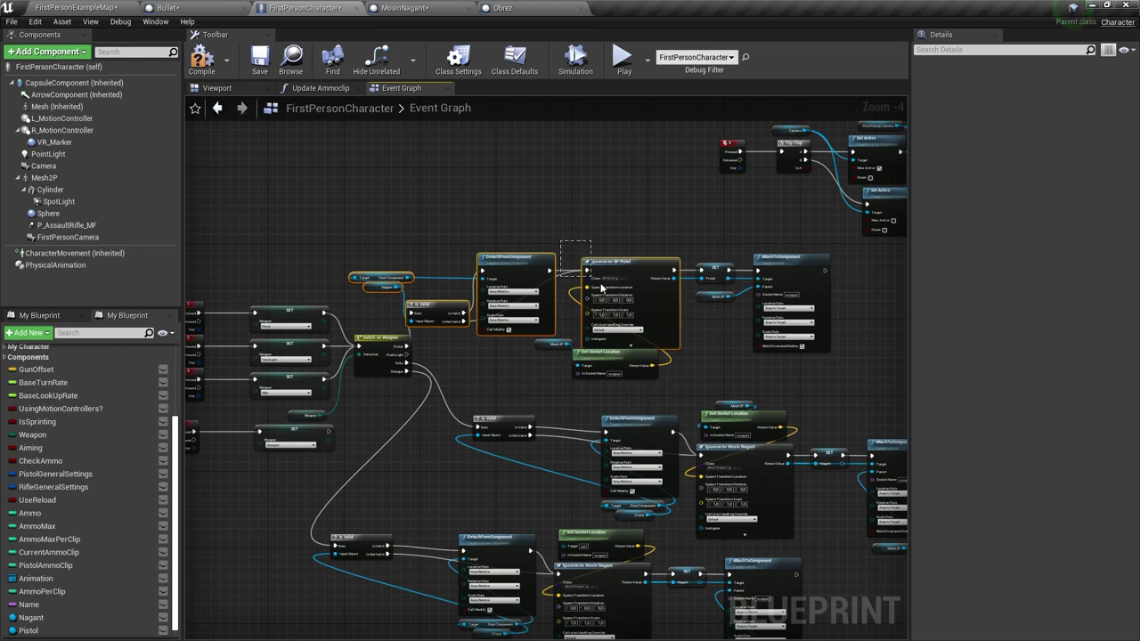
left_click_drag(680, 369, 679, 369)
right_click_drag(741, 272, 635, 265)
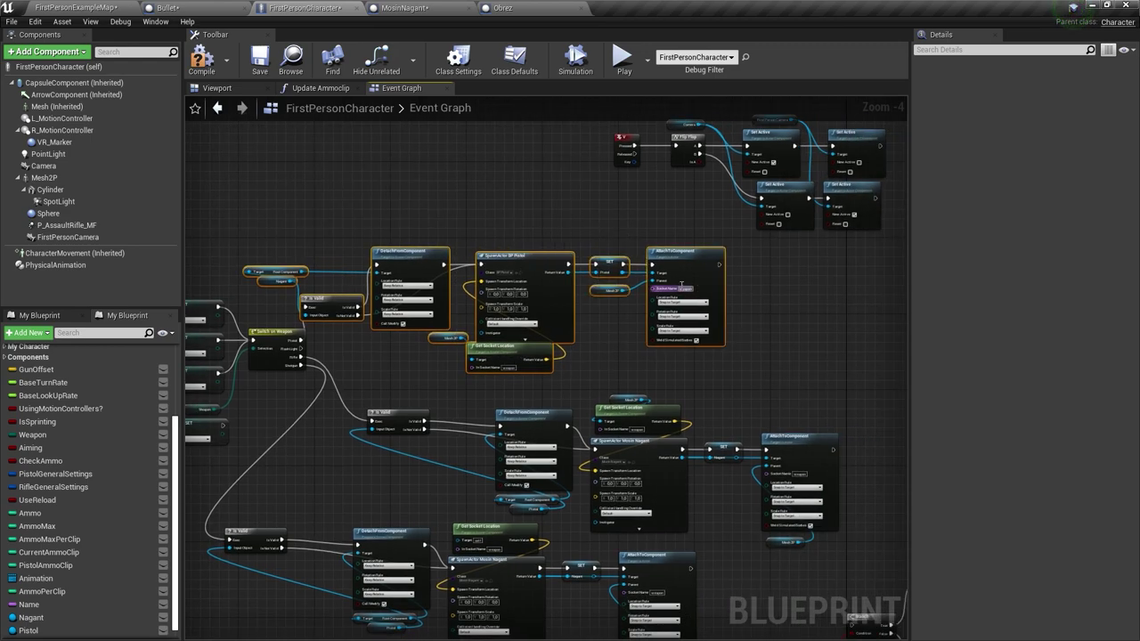
left_click_drag(488, 351, 621, 360)
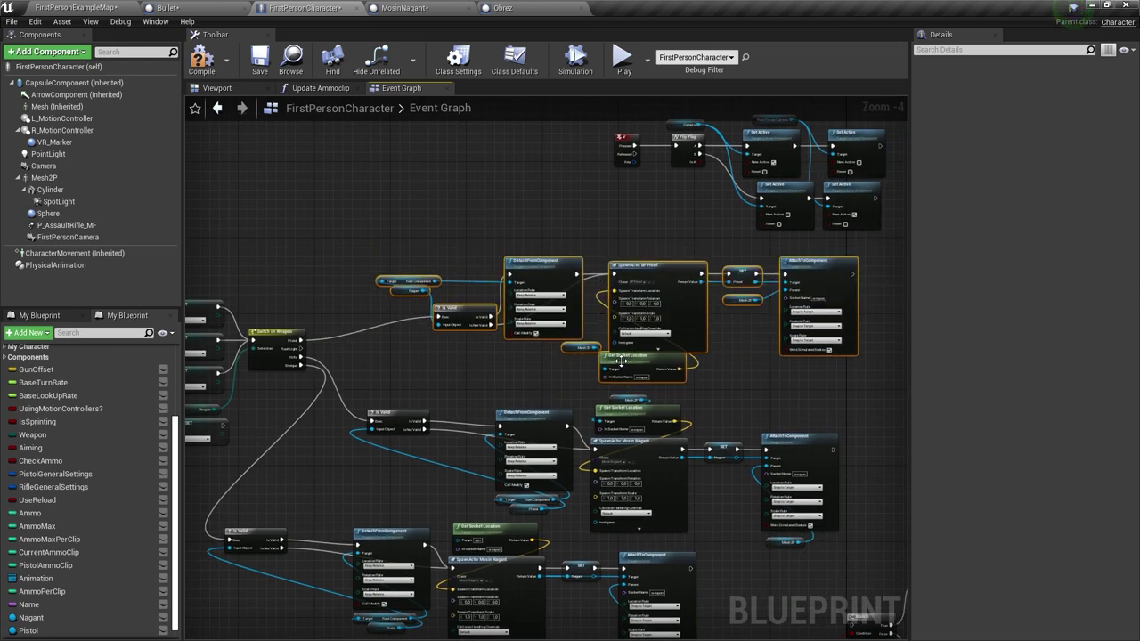
right_click_drag(620, 360, 621, 261)
- Reposition the Root Component getter and the lower spawn, attach and Detach node group
left_click(411, 389)
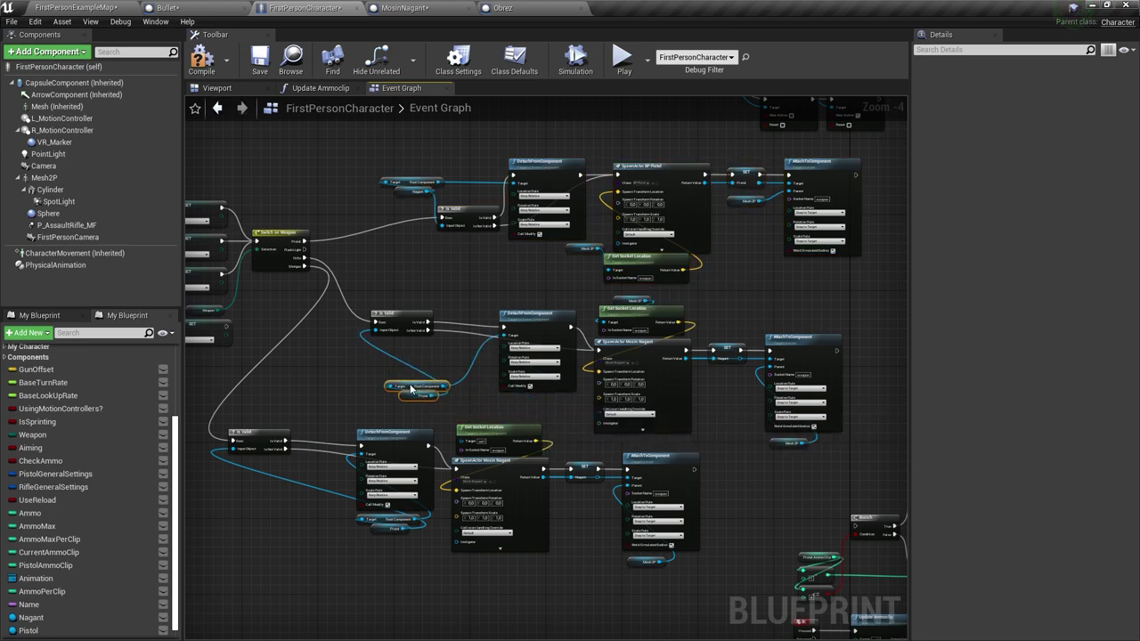
left_click_drag(412, 389, 334, 346)
mouse_move(633, 481)
right_mouse_down()
mouse_move(510, 412)
mouse_move(574, 362)
right_mouse_up()
left_click_drag(602, 467, 446, 325)
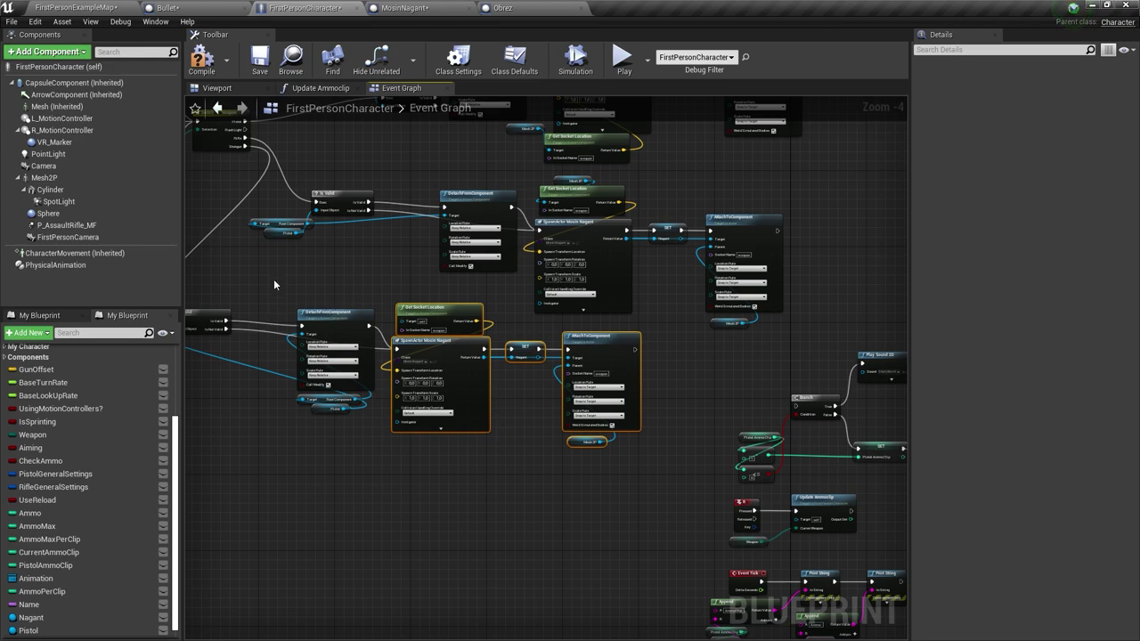
left_click(334, 313, "ctrl")
left_click_drag(334, 314, 376, 346)
right_click_drag(376, 346, 523, 338)
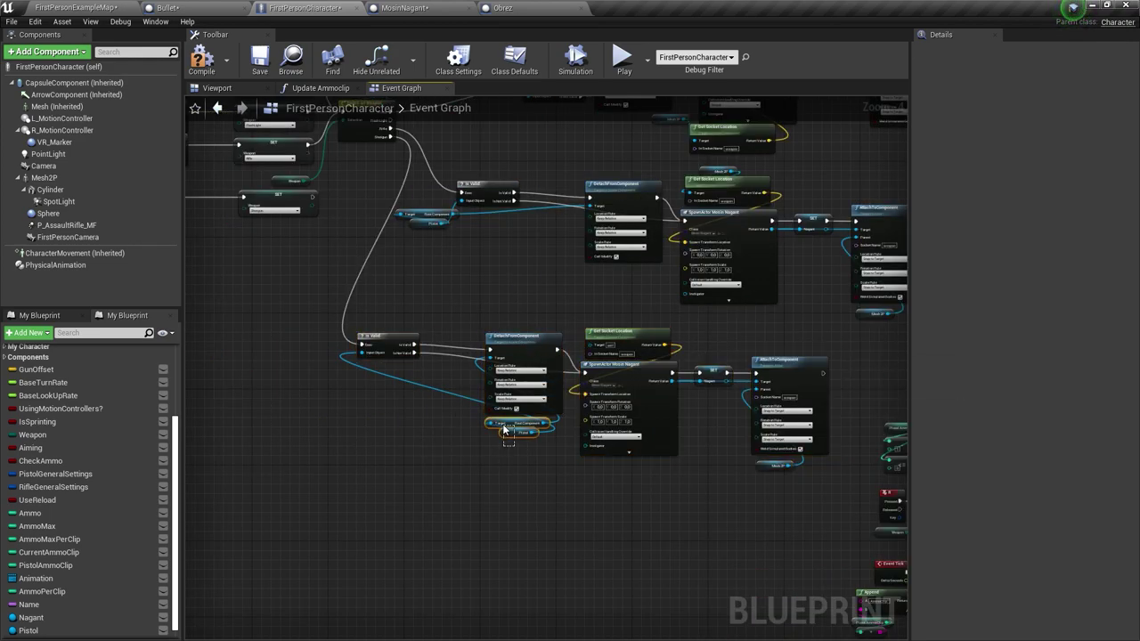
- Set the second SpawnActor node's class to Obrez
scroll(703, 374, "up", 5)
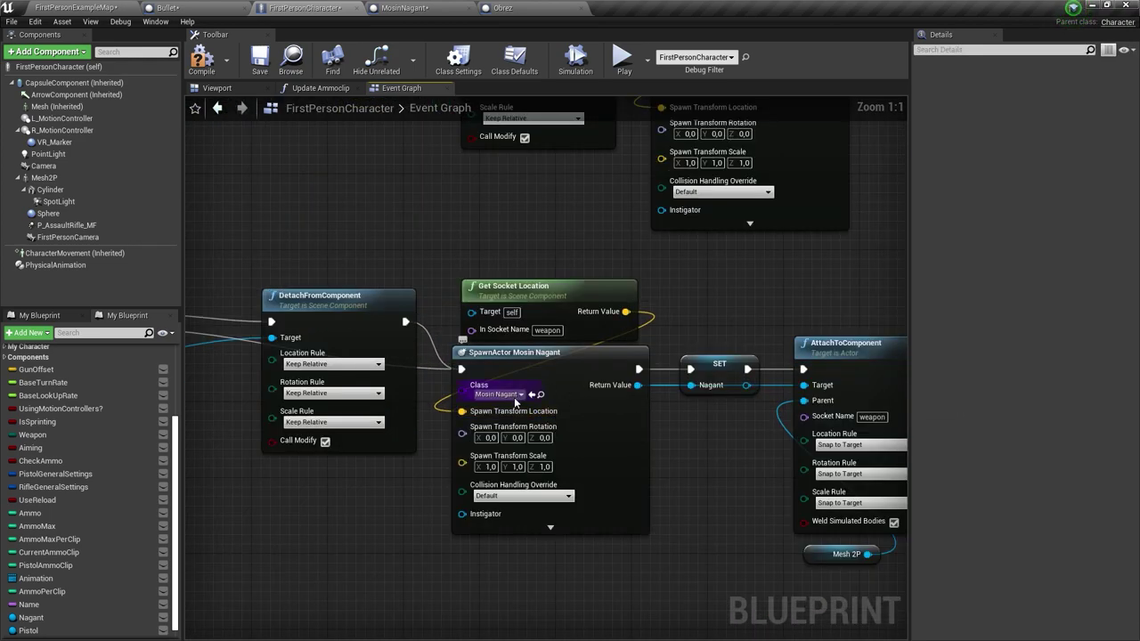
left_click(514, 397)
type("sj")
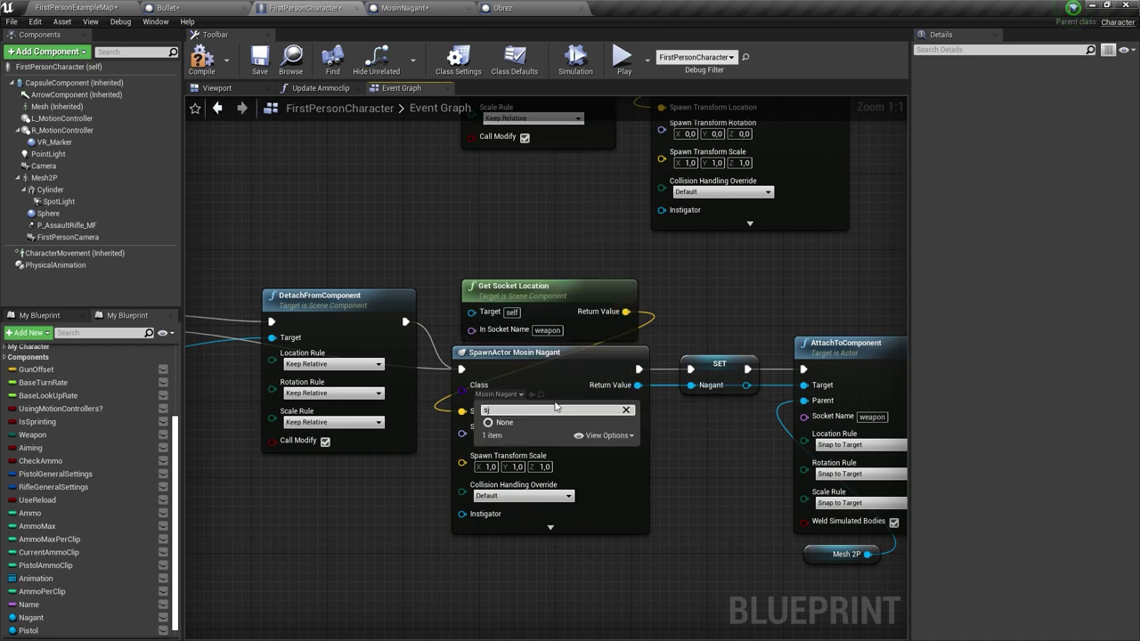
key("BackSpace")
type("h")
key("BackSpace")
key("BackSpace")
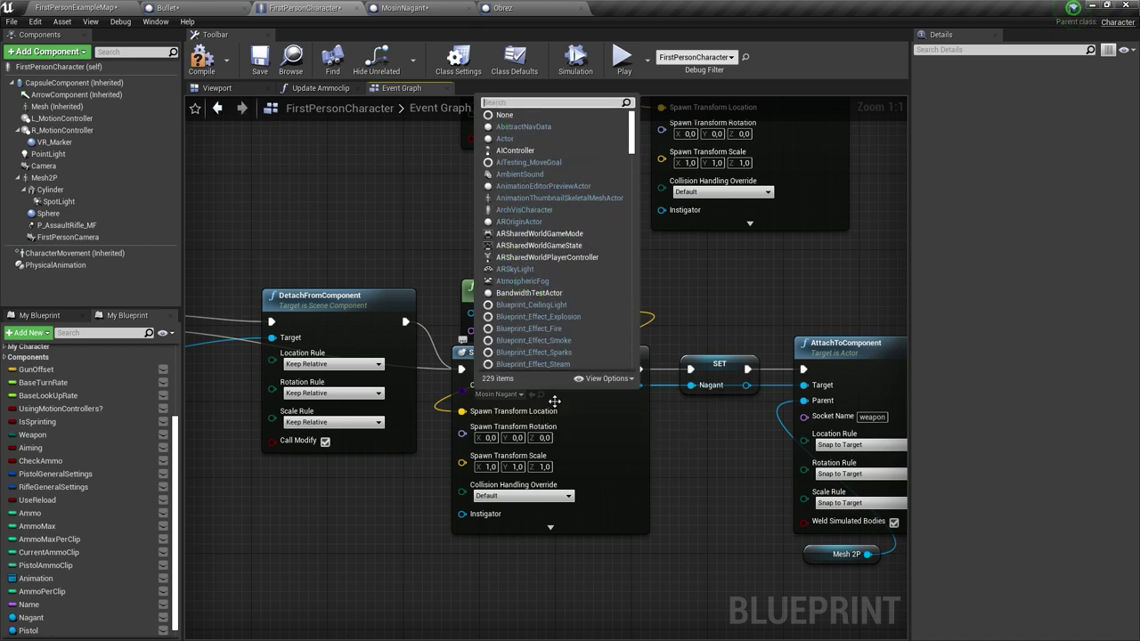
type("ob")
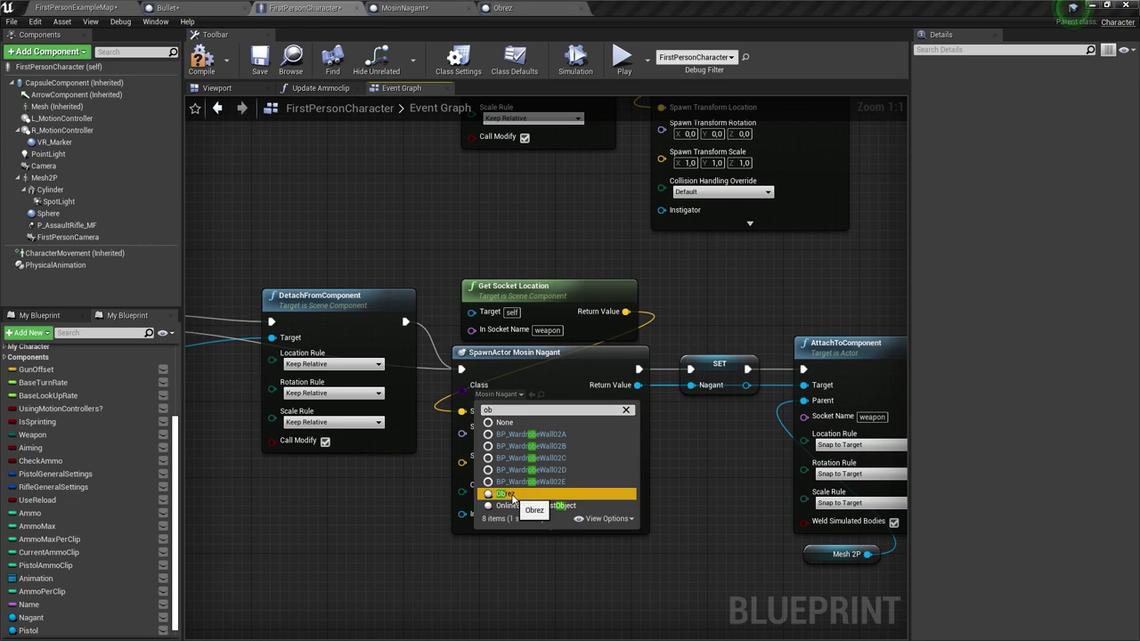
left_click(507, 497)
- Delete the SET Nagant node and pull a wire from the spawn's Return Value
right_click_drag(676, 461, 540, 460)
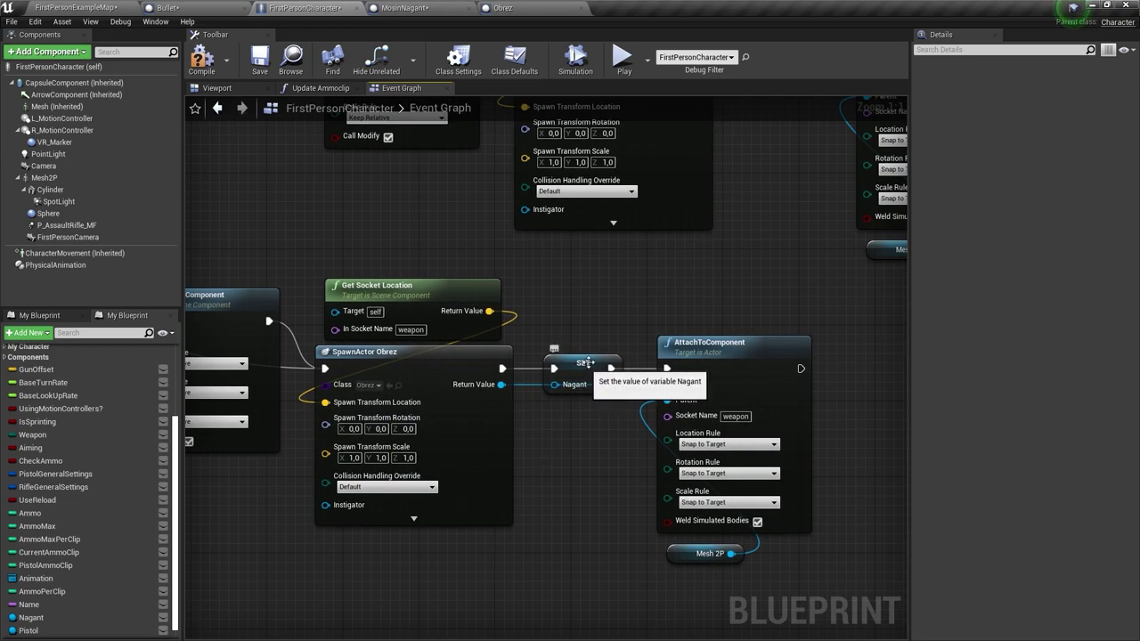
left_click(586, 389)
key("Delete")
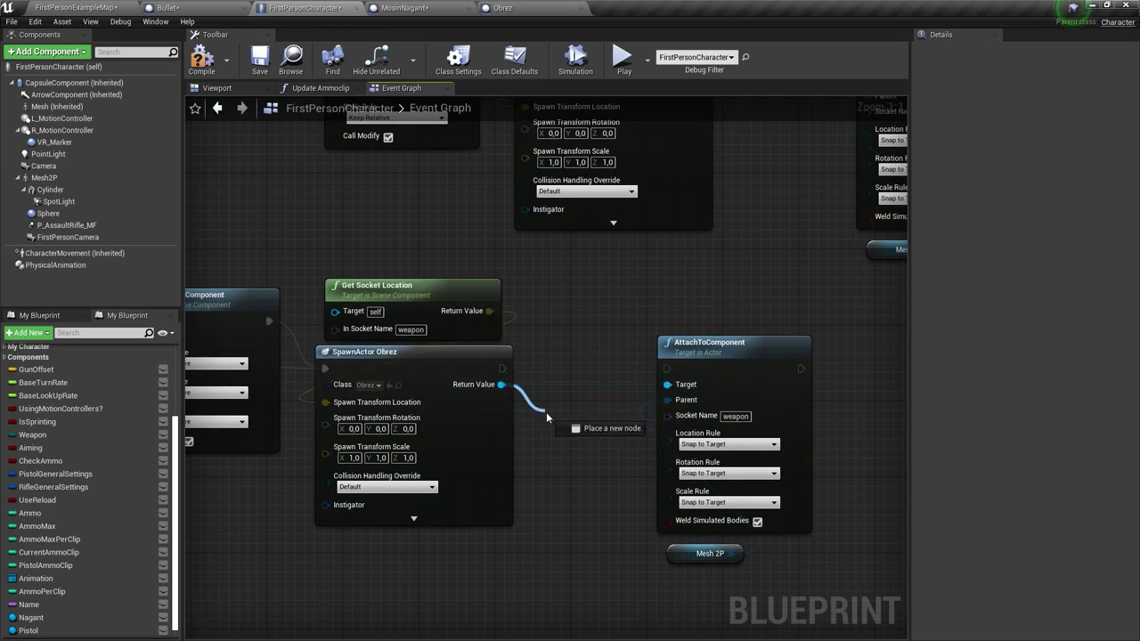
left_click_drag(501, 384, 552, 419)
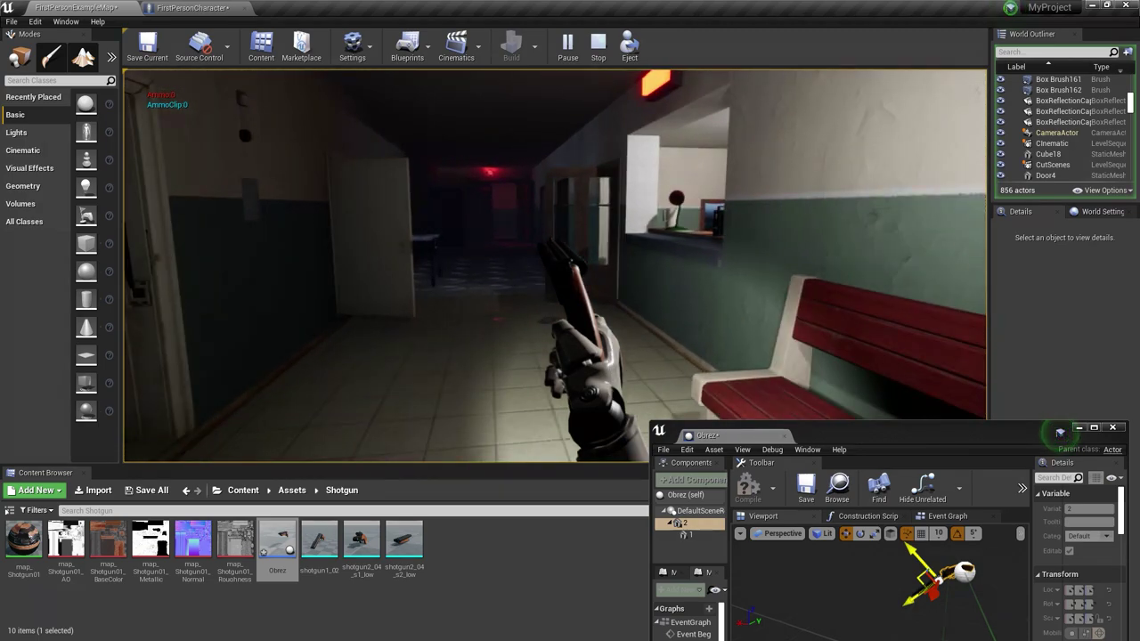
- Playtest the level twice, stopping each session with Esc
key("Escape")
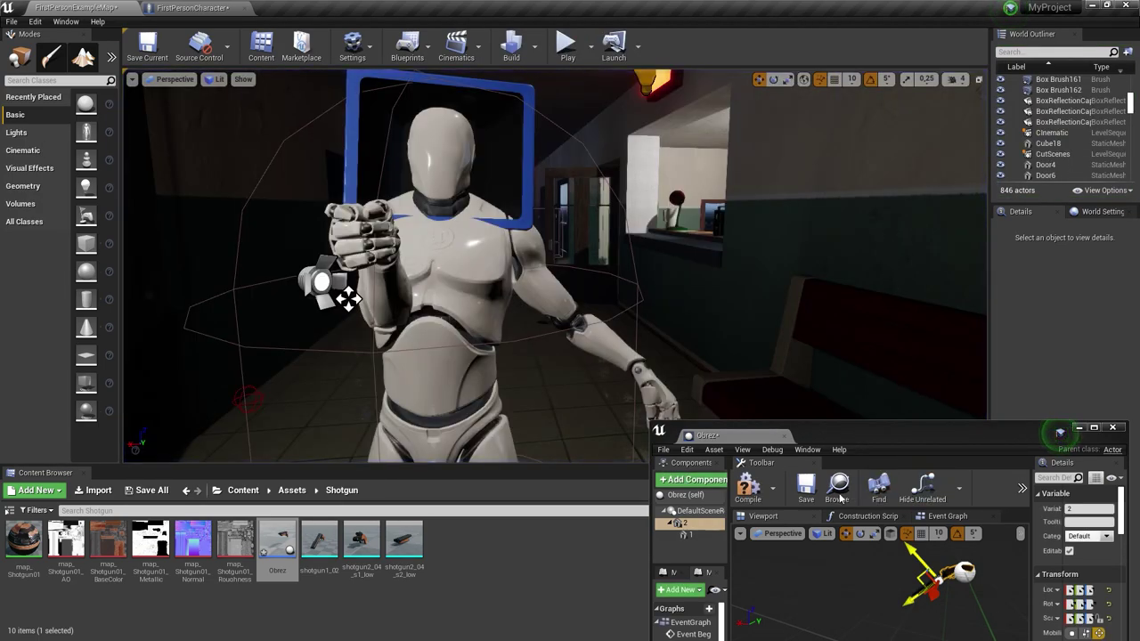
left_click(840, 495)
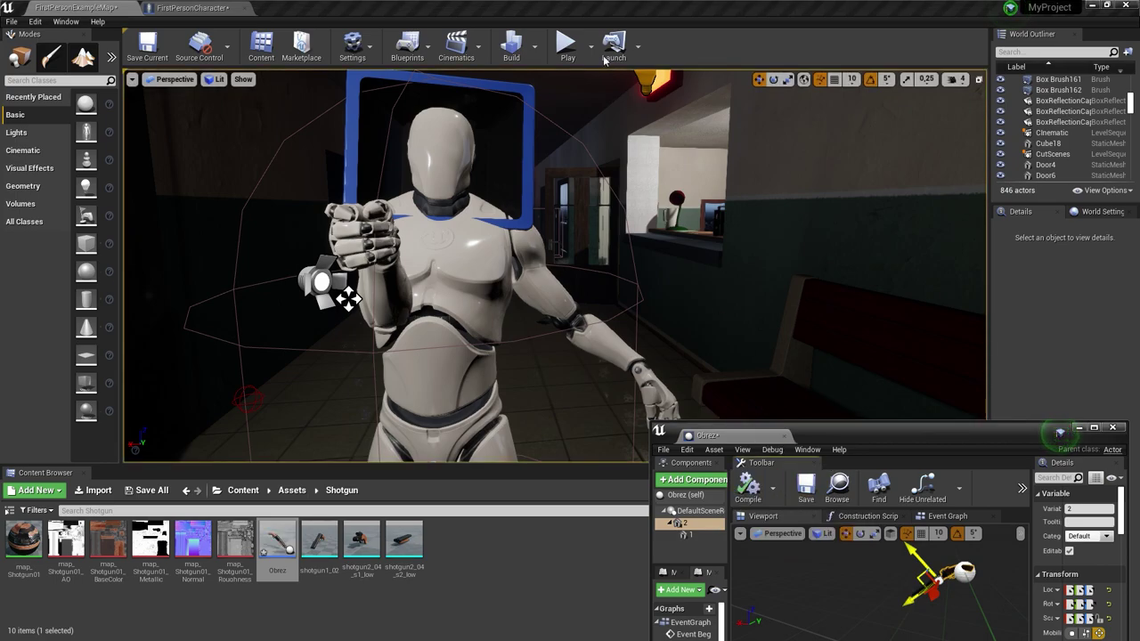
left_click(567, 45)
key("Escape")
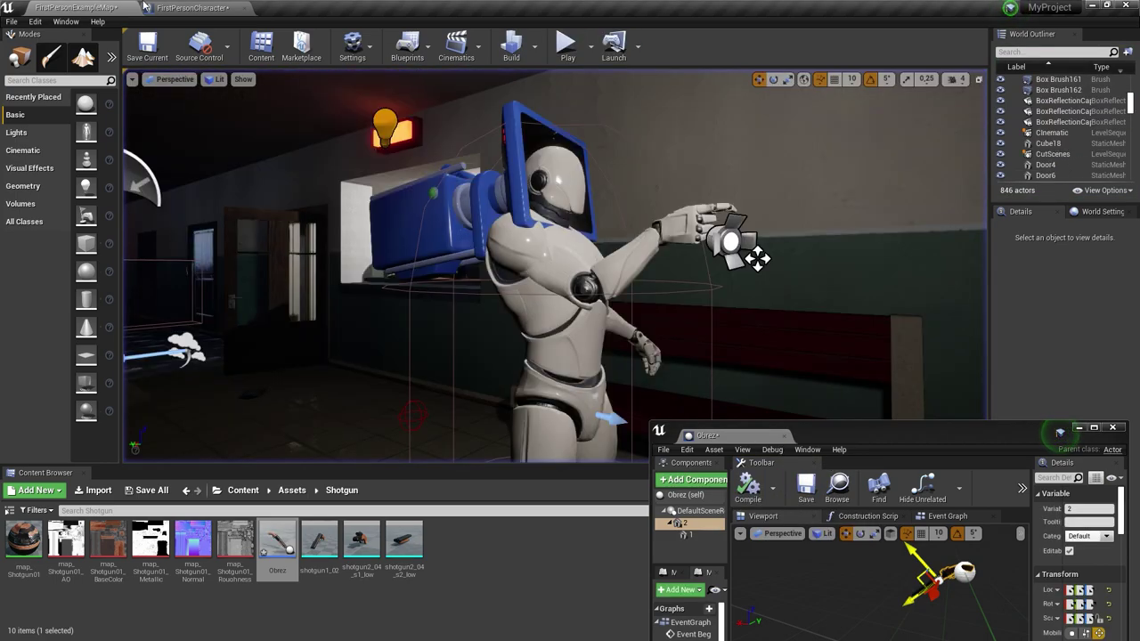
left_click(191, 7)
left_click(81, 7)
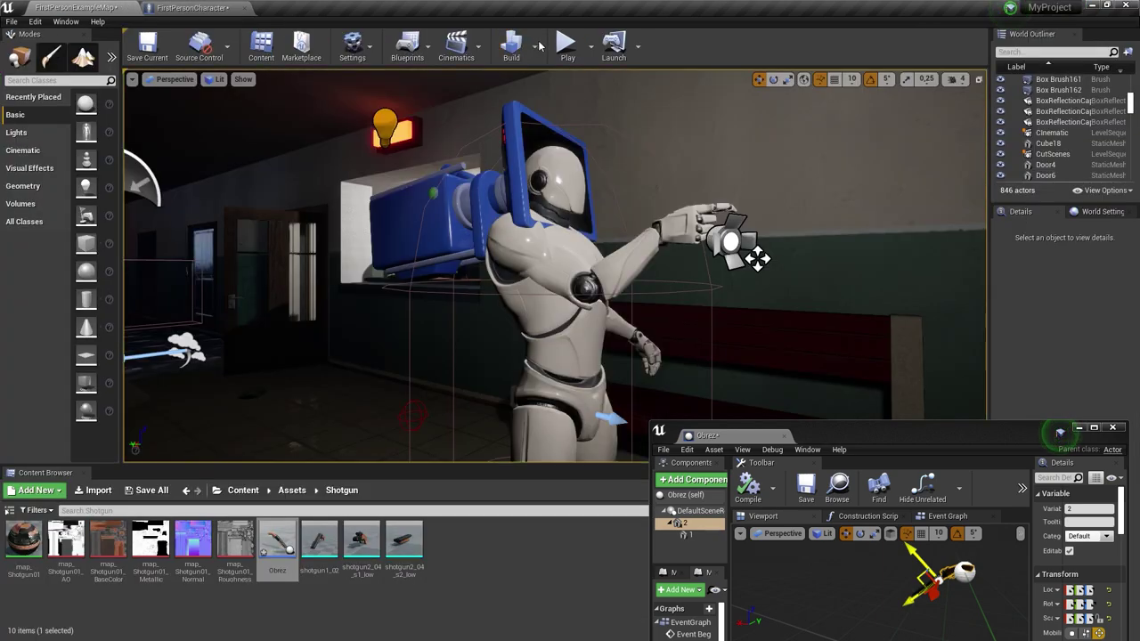
key("alt+p")
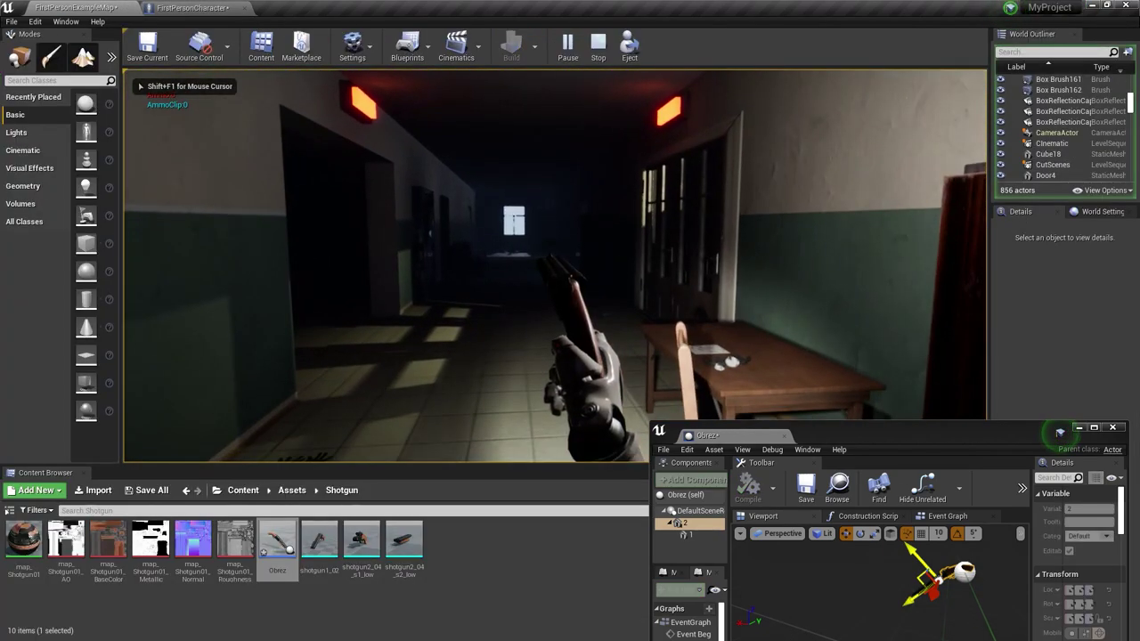
key("Escape")
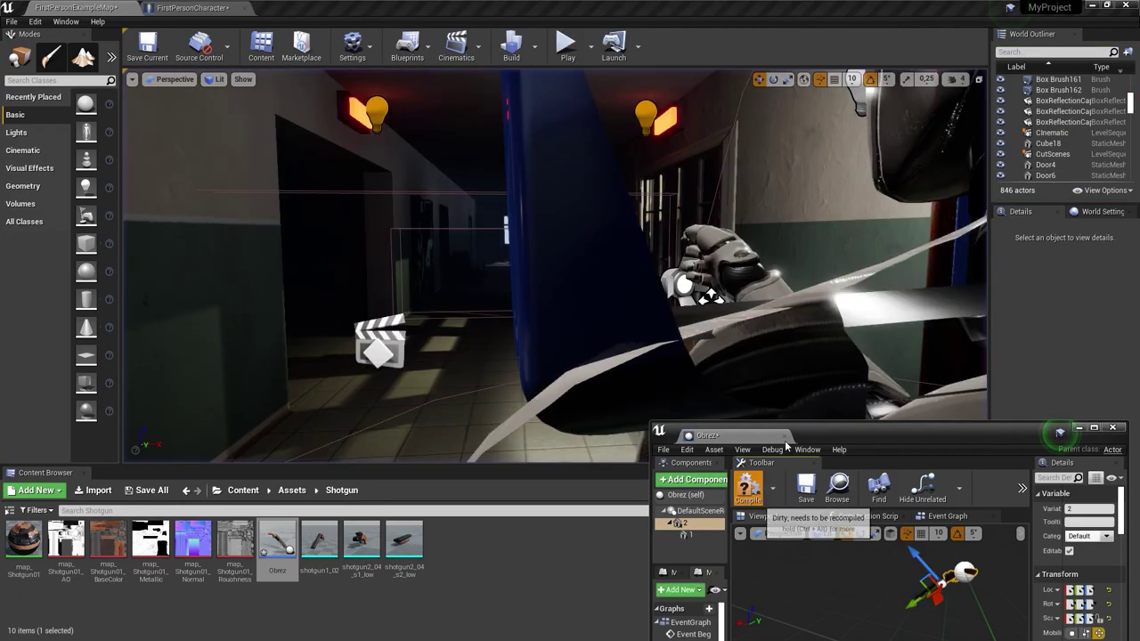
- Close the floating Obrez blueprint window and look around the level viewport
left_click(784, 437)
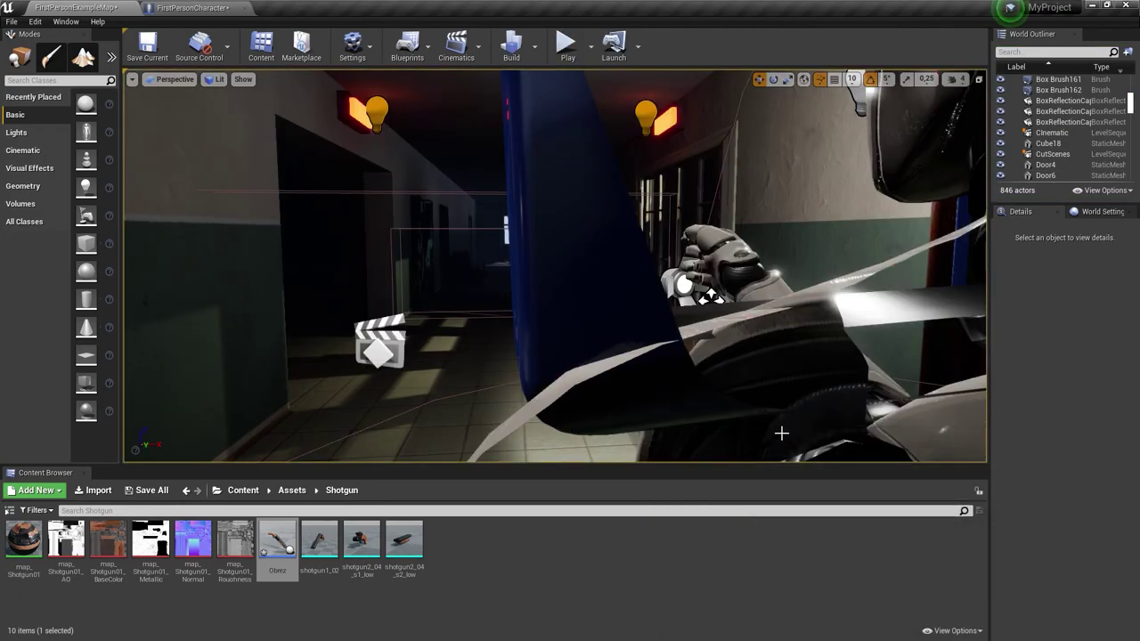
left_click(174, 7)
left_click(134, 7)
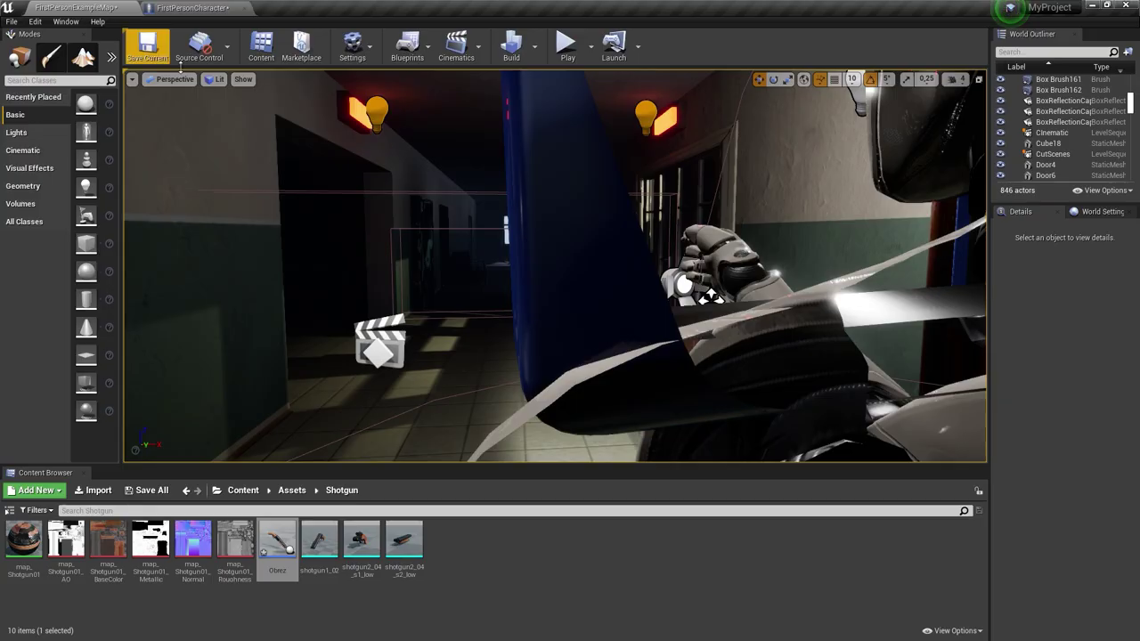
right_click_drag(554, 266, 554, 265)
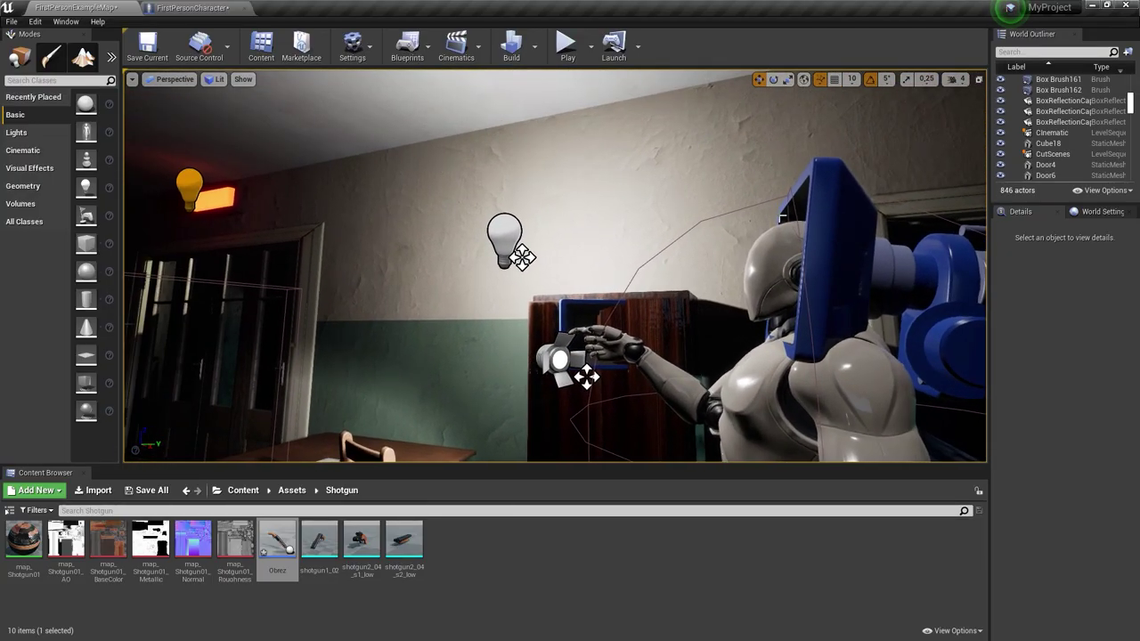
- Place an Obrez getter in the FirstPersonCharacter event graph
left_click(212, 8)
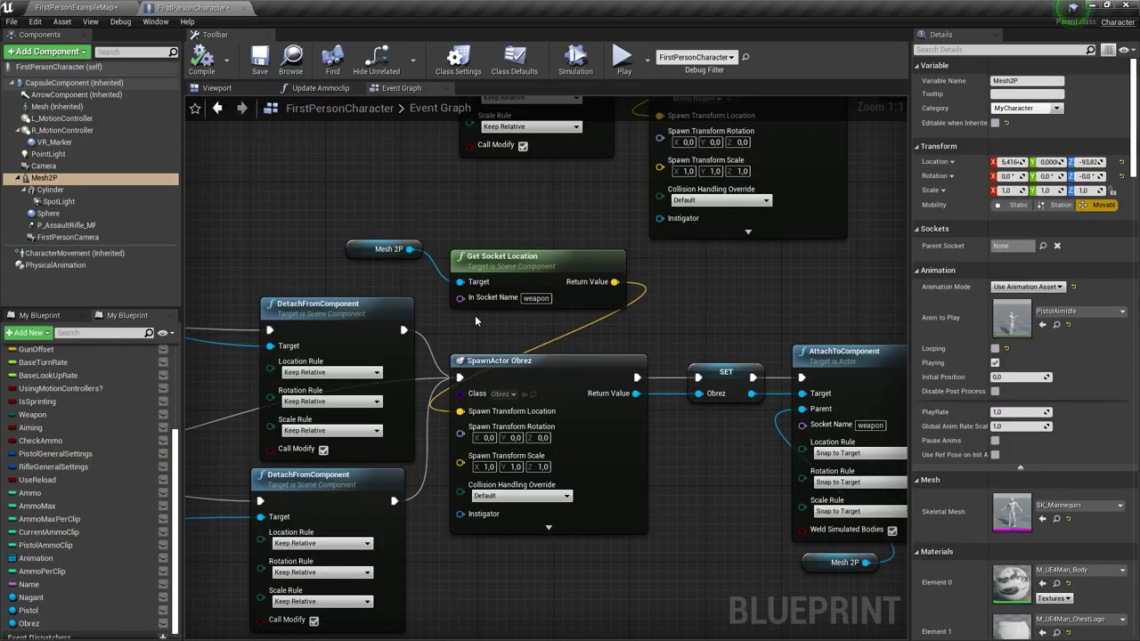
scroll(547, 402, "down", 2)
scroll(580, 343, "down", 1)
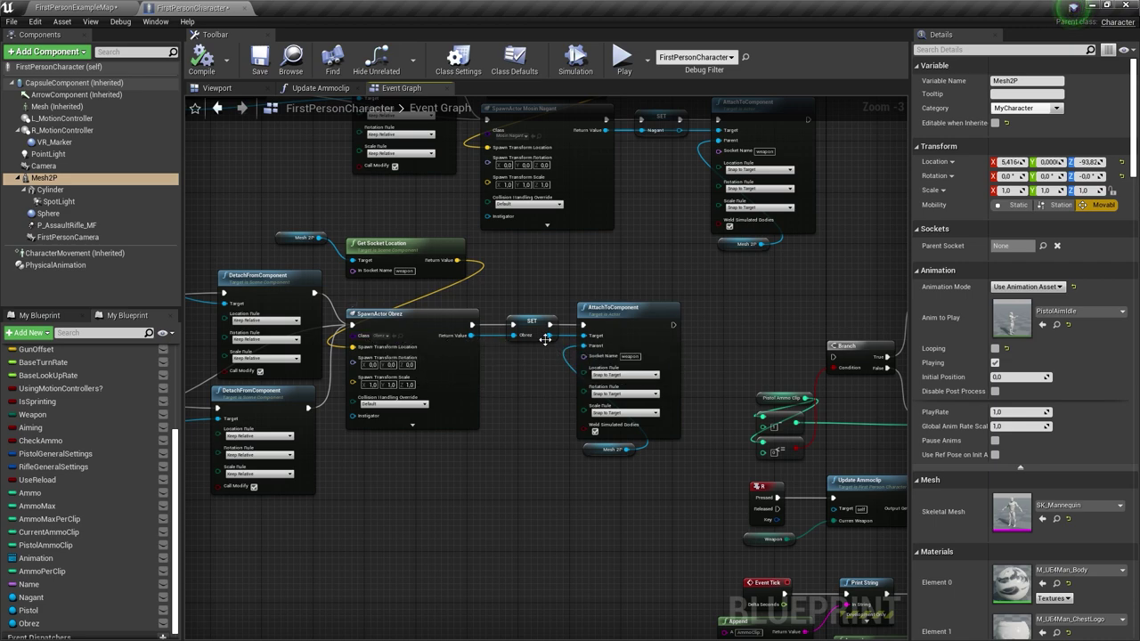
left_click_drag(30, 623, 408, 546)
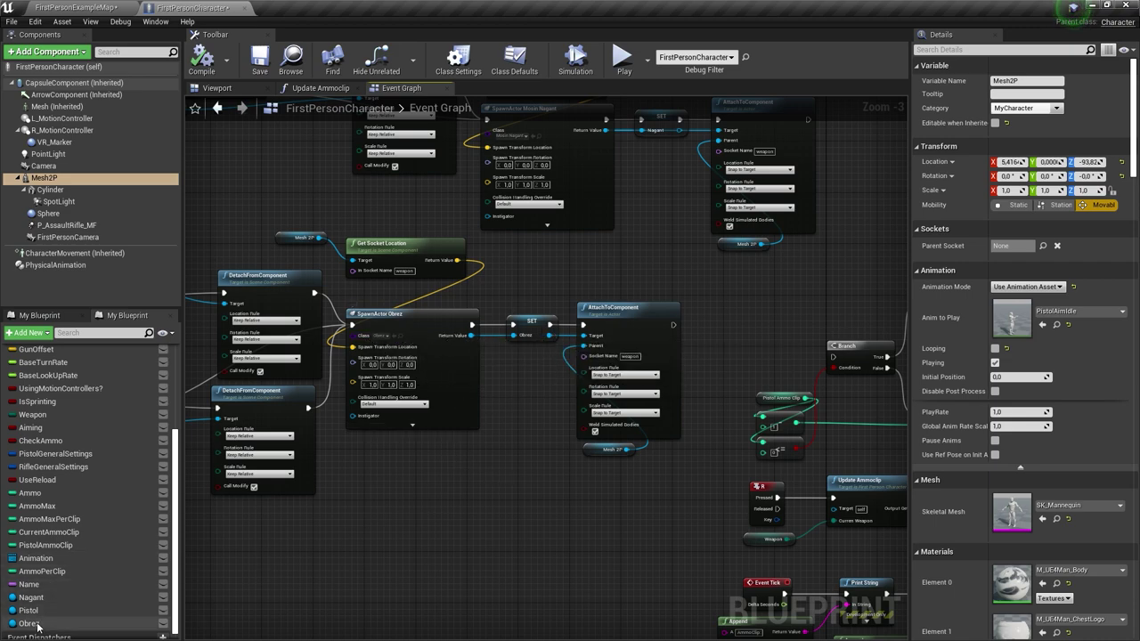
left_click(623, 525)
- Add Set Collision Enabled from Obrez, wire Target 1 and Target 2, and arrange the nodes
right_click_drag(644, 477, 555, 457)
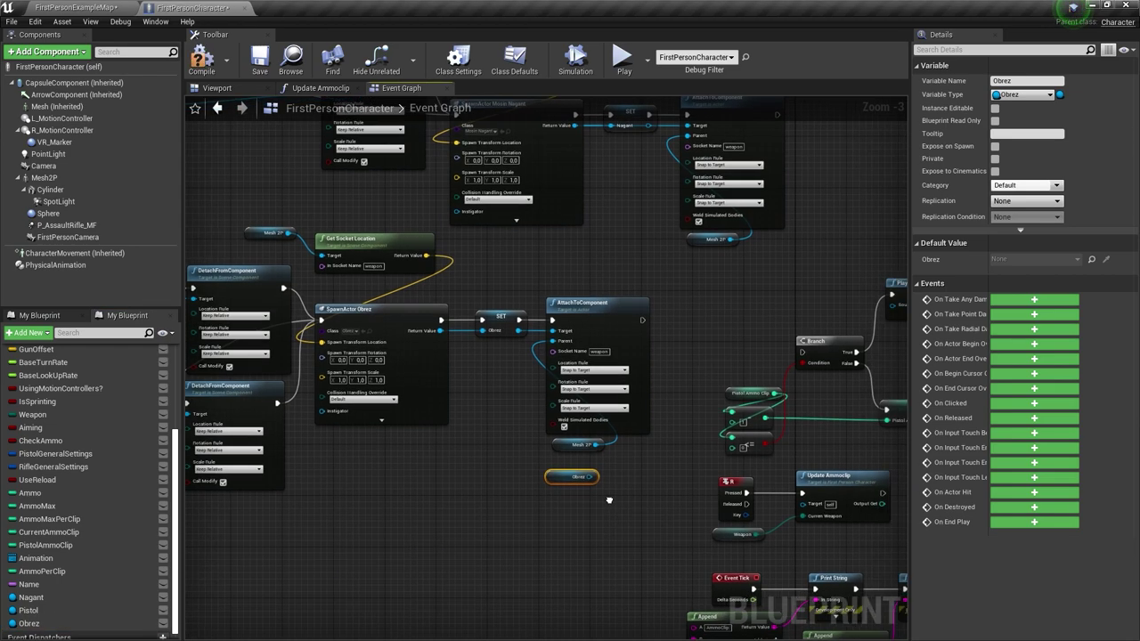
left_click_drag(556, 457, 575, 450)
type("set collisio")
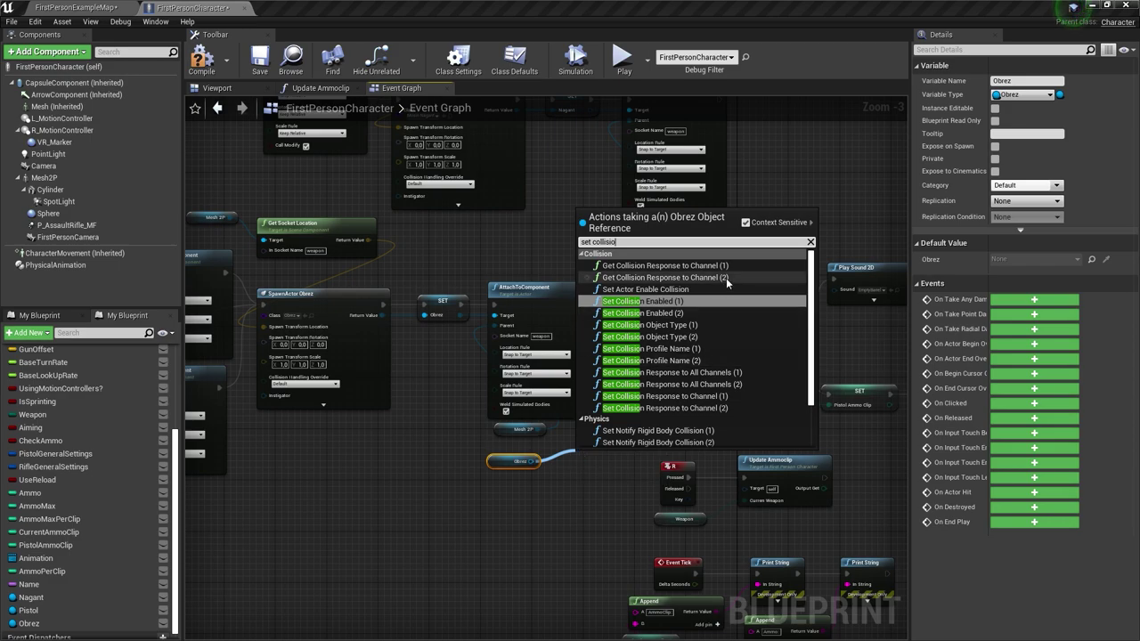
left_click(677, 303)
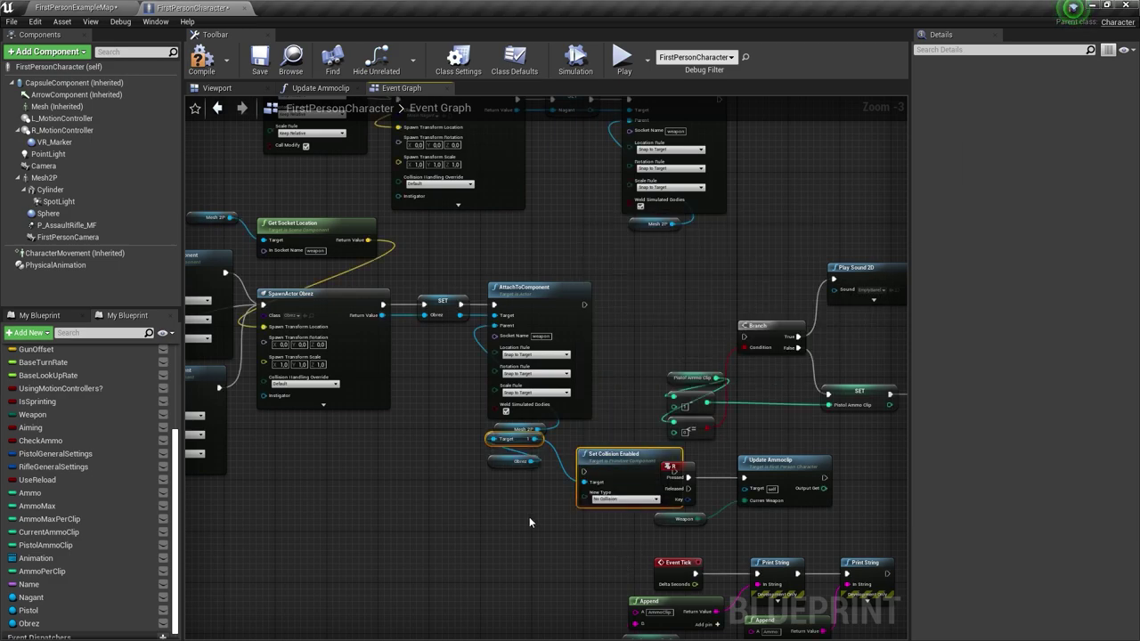
scroll(529, 517, "up", 3)
type("get 2")
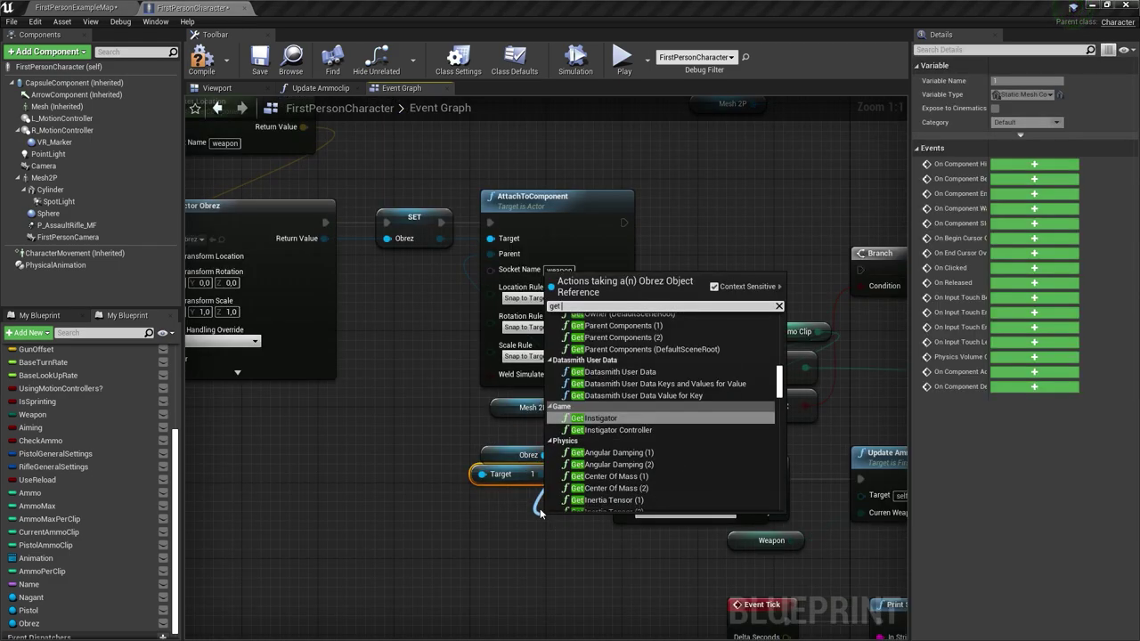
key("Return")
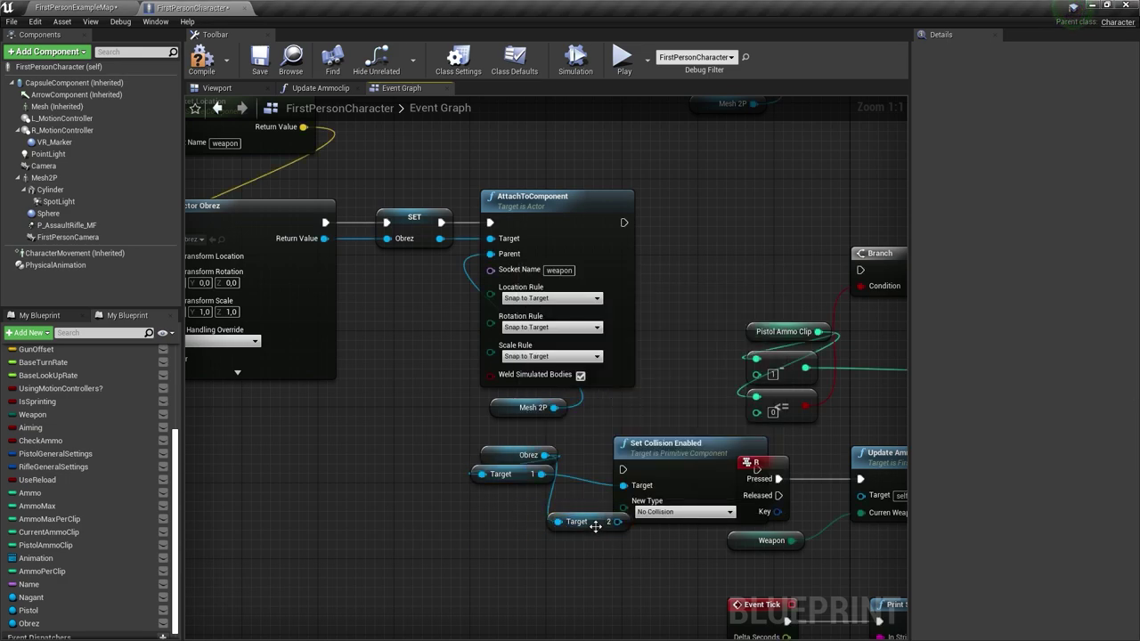
left_click_drag(595, 526, 538, 501)
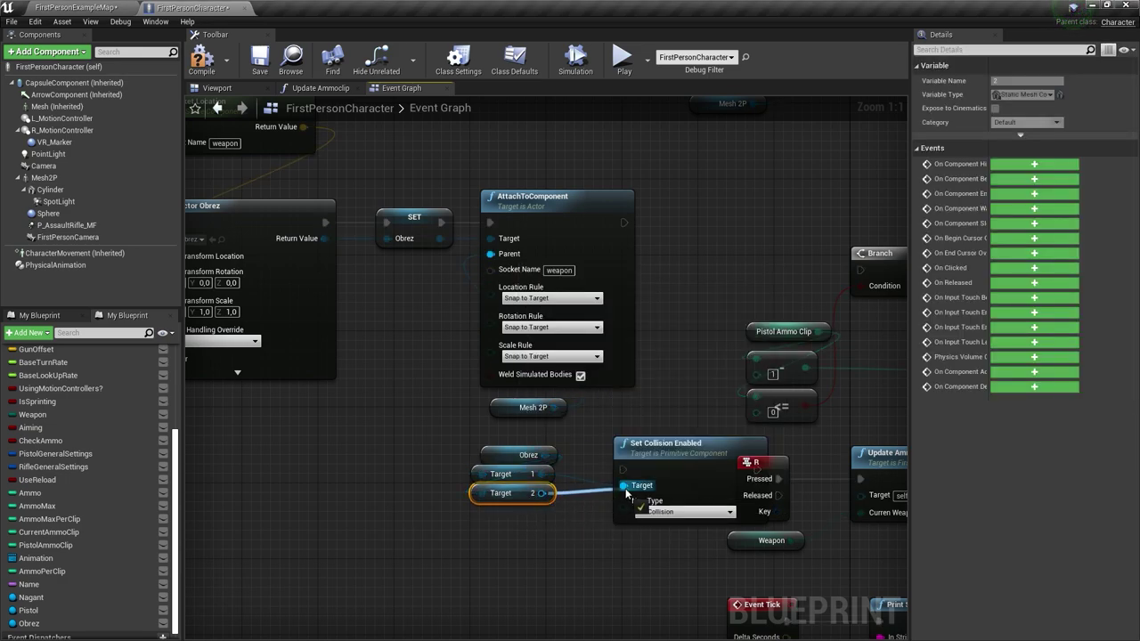
left_click_drag(626, 491, 624, 486)
left_click_drag(696, 520, 685, 510)
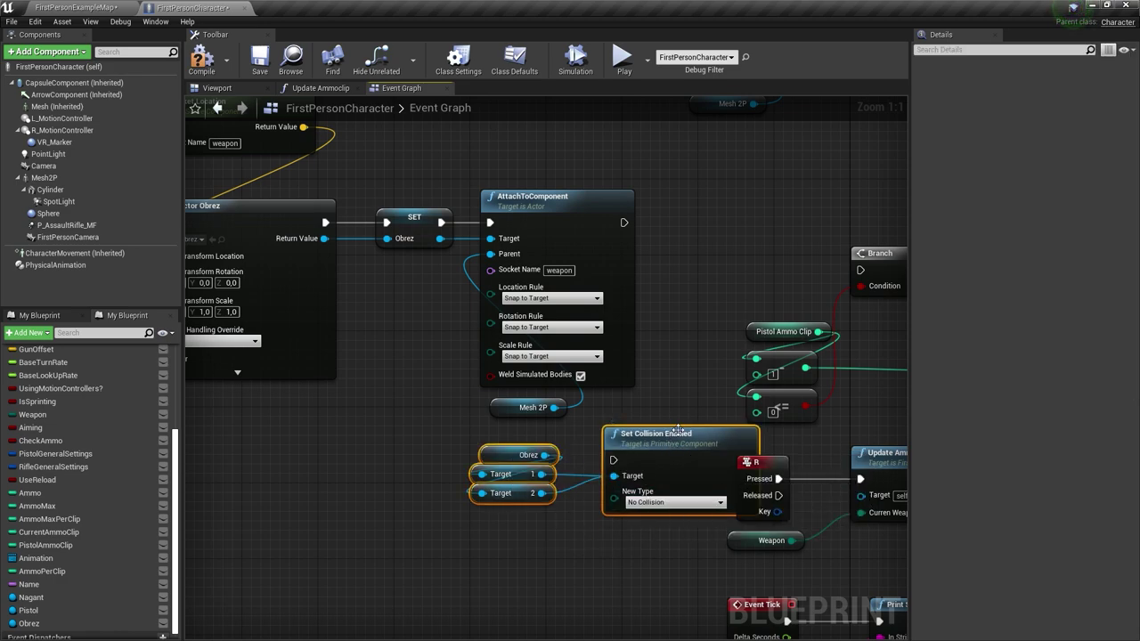
left_click_drag(619, 434, 555, 434)
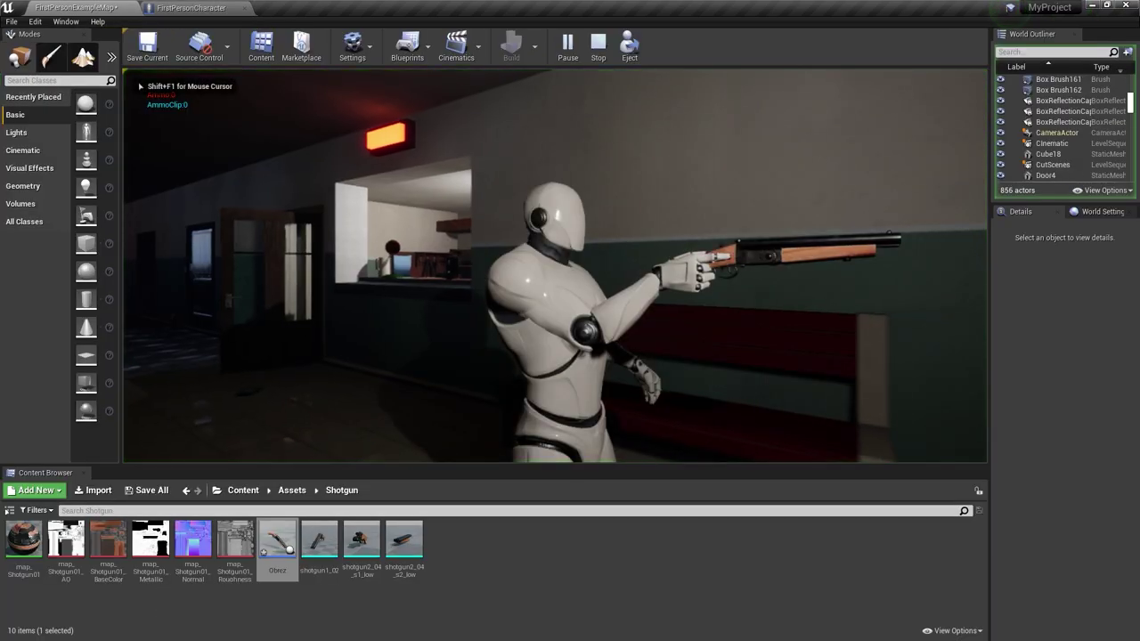
- Run a playtest with the shotgun, then return to FirstPersonCharacter and select FirstPerson_AnimBP1
key("Escape")
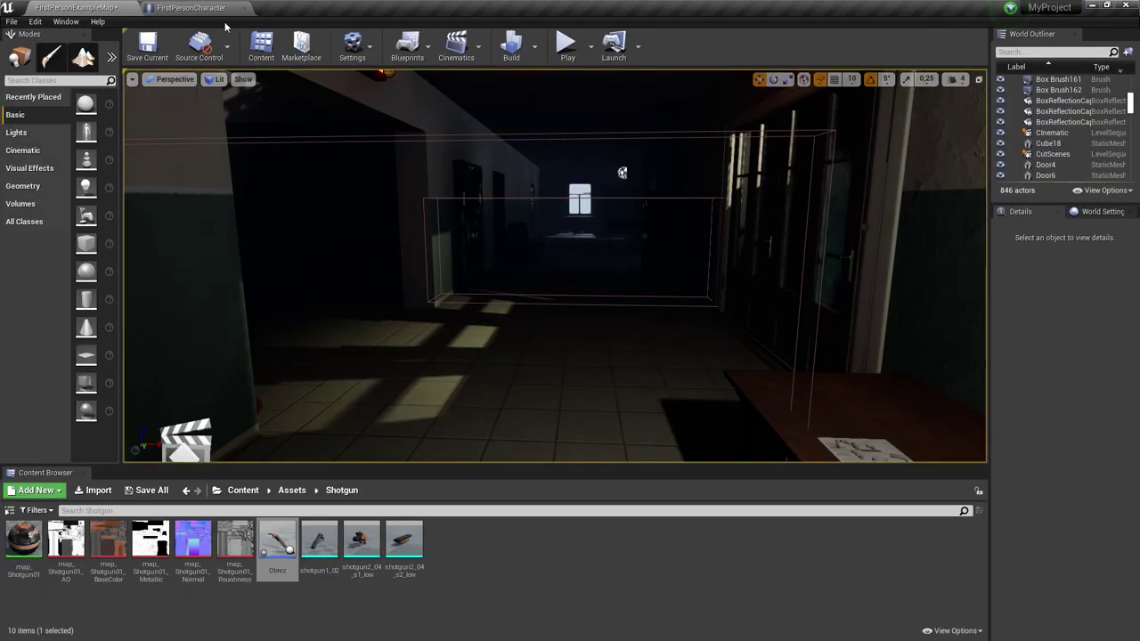
left_click(561, 53)
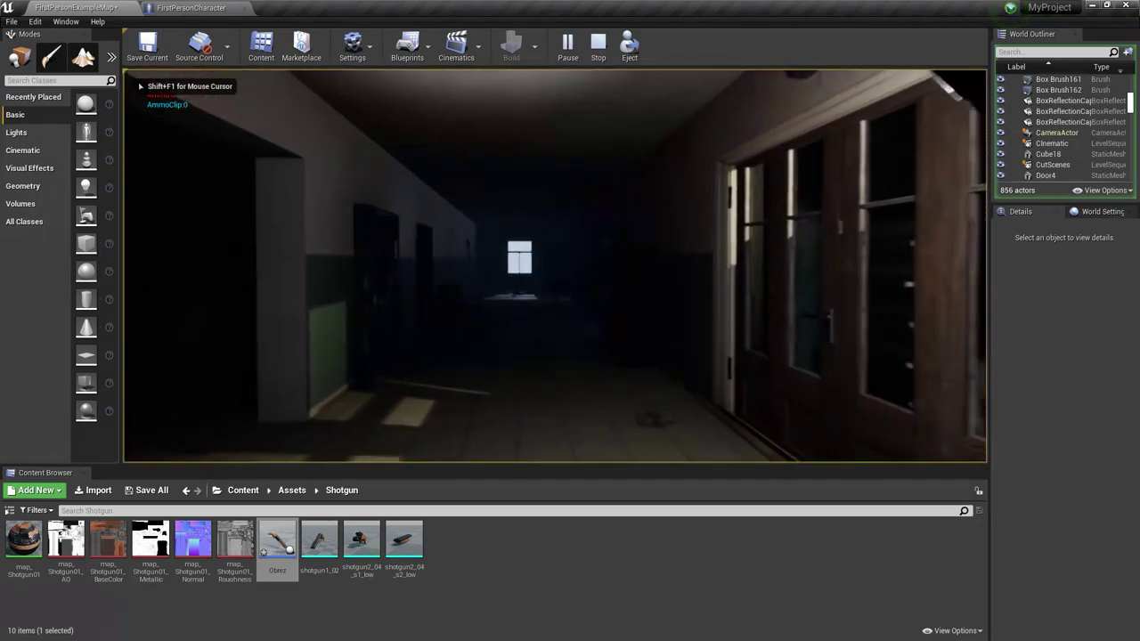
key("shift+F1")
left_click(201, 7)
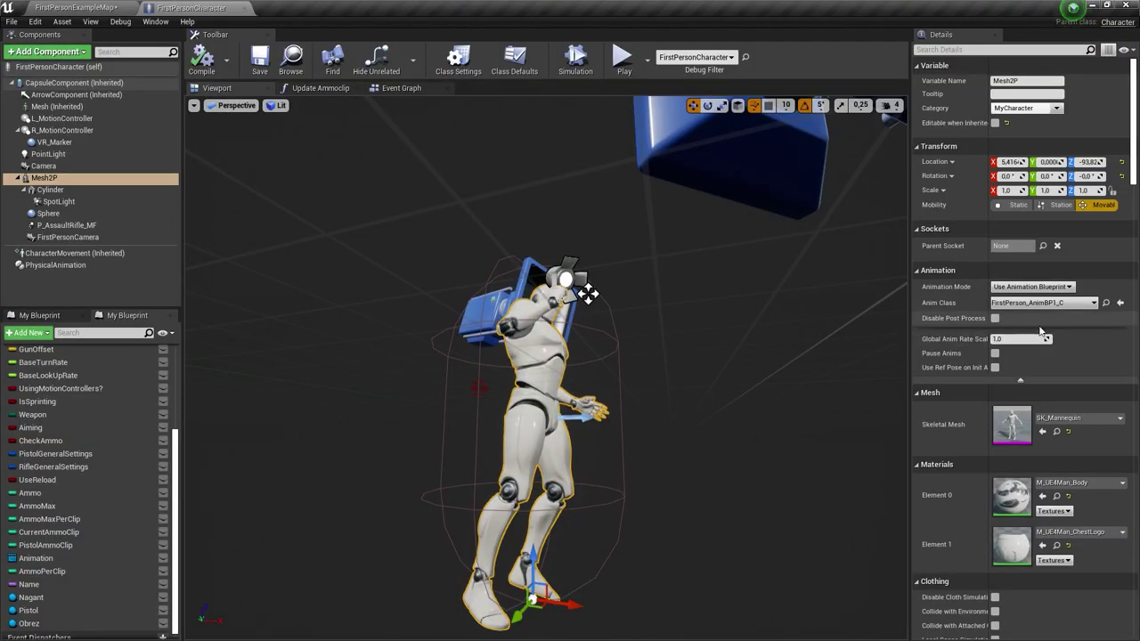
left_click(1107, 303)
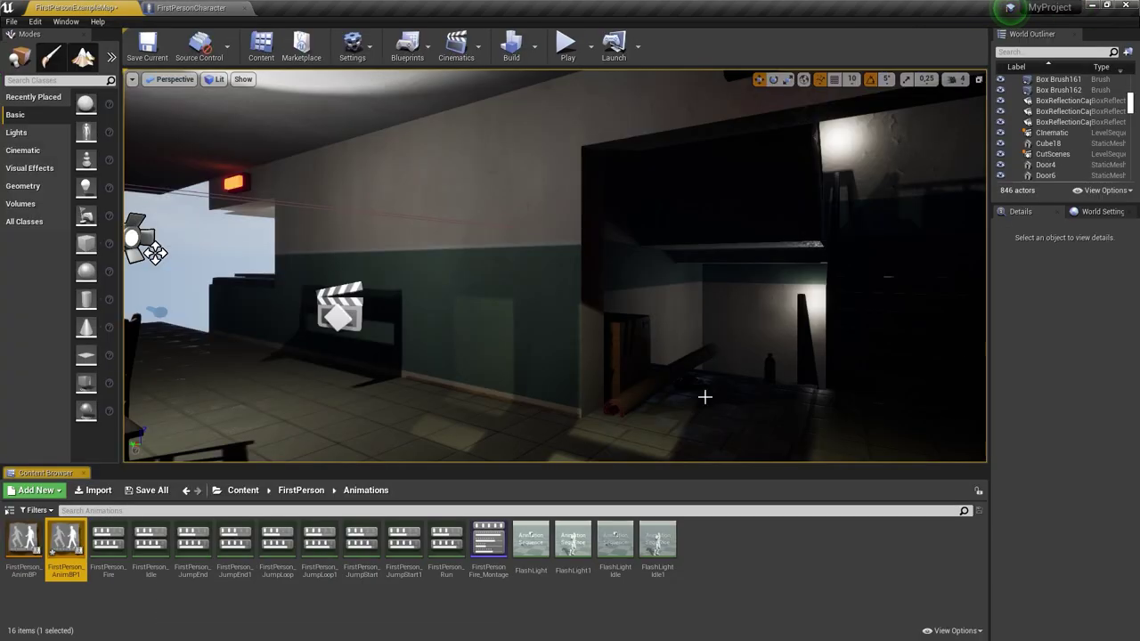
- Open FirstPerson_AnimBP1's FPP_Idle state and add a Shotgun pose pin to the lower weapon blend
double_click(71, 547)
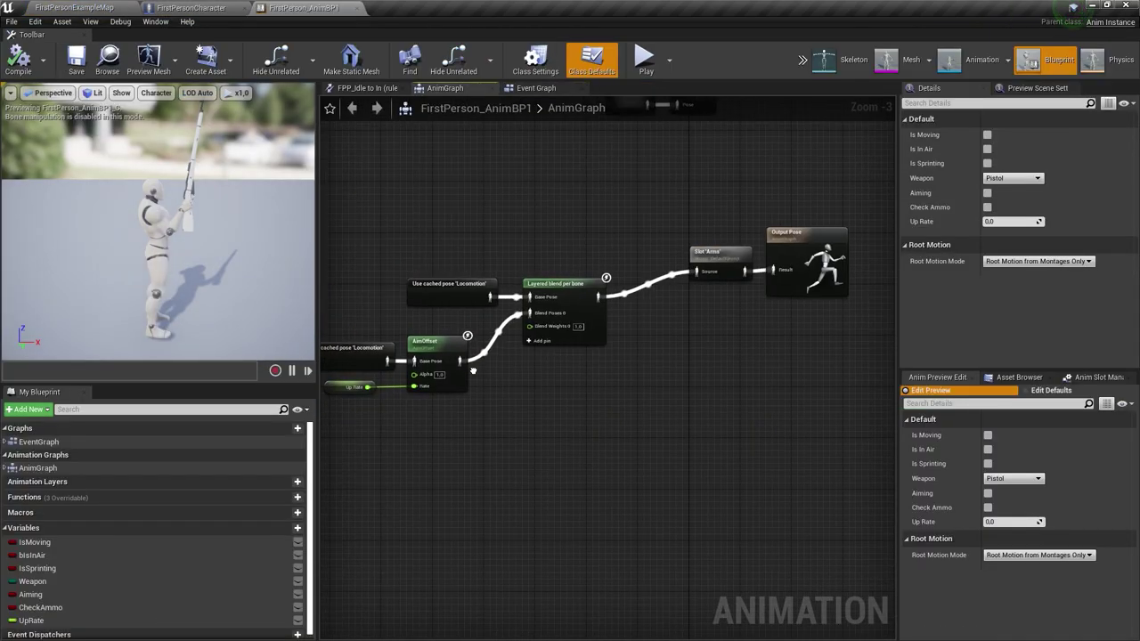
double_click(643, 191)
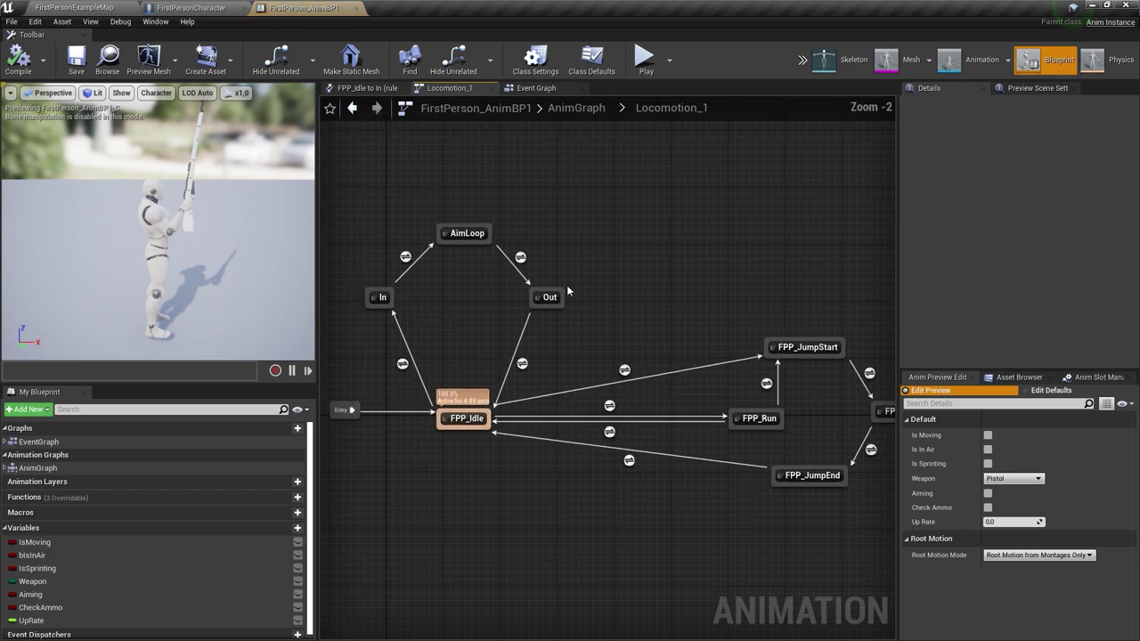
scroll(467, 441, "up", 2)
double_click(472, 450)
right_click_drag(472, 459, 641, 483)
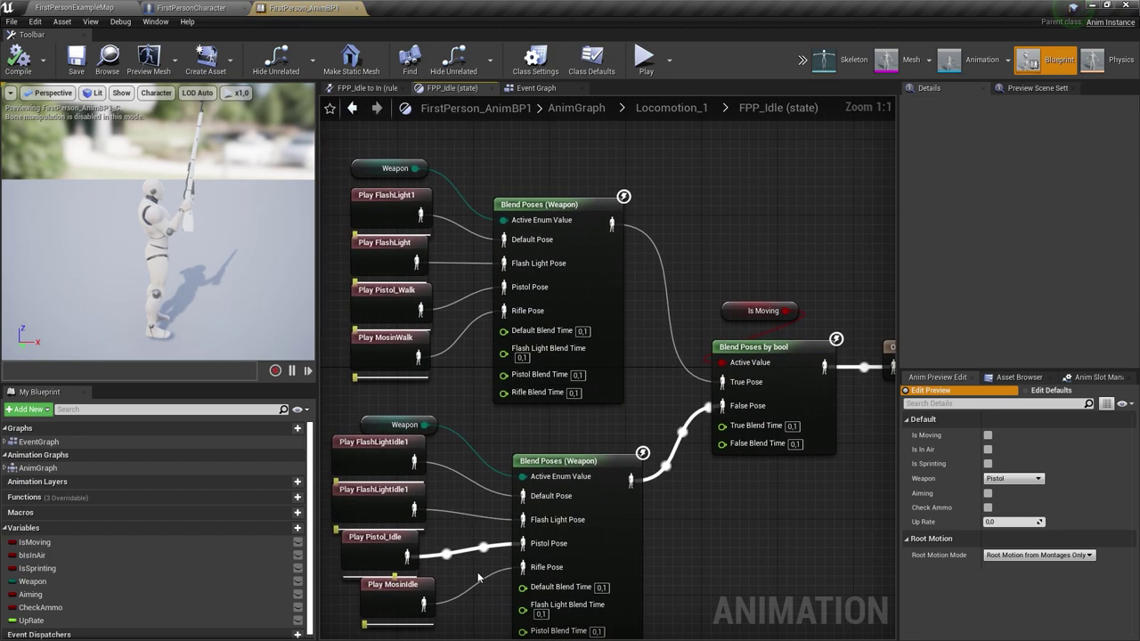
right_click_drag(470, 535, 530, 416)
right_click(676, 425)
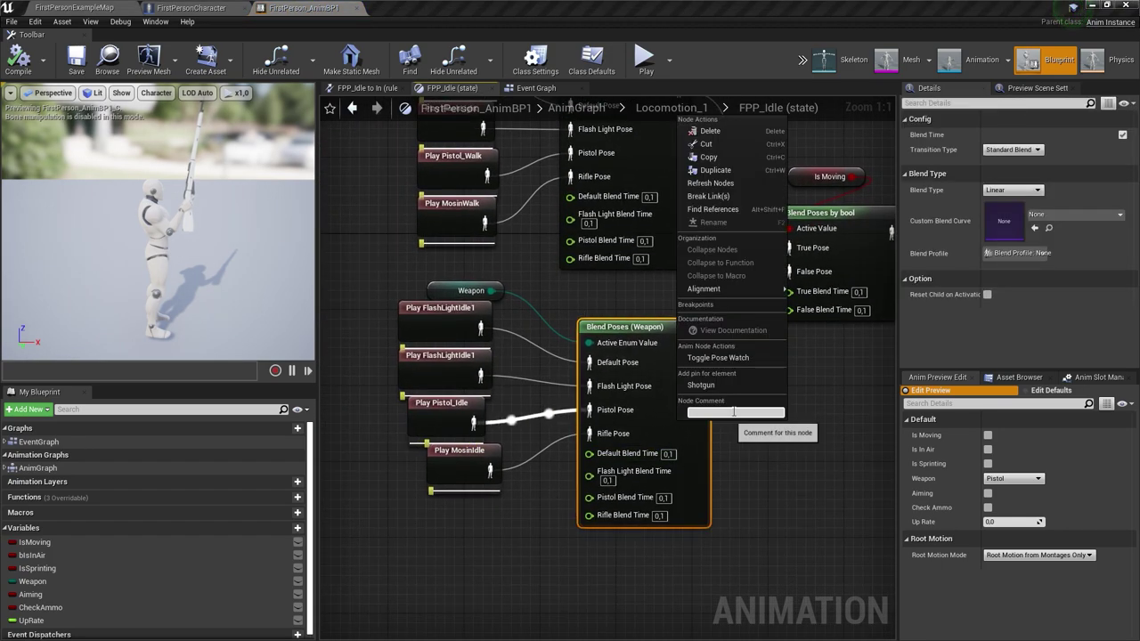
left_click(730, 385)
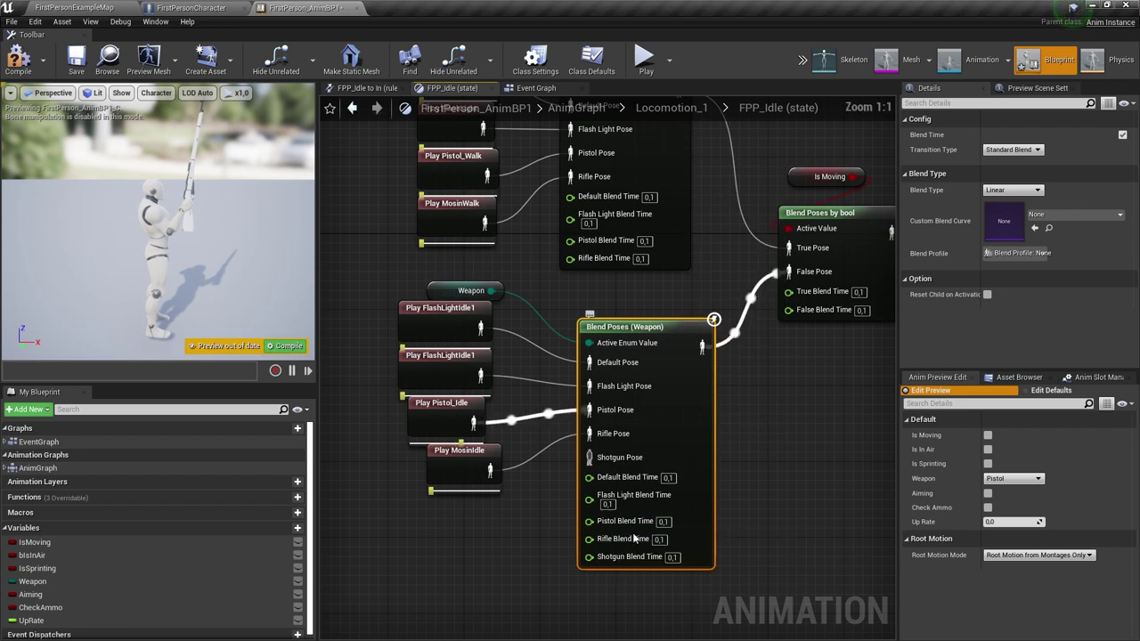
- Paste a copy of Play Pistol_Idle and wire it into the lower blend's Shotgun Pose
left_click(449, 355)
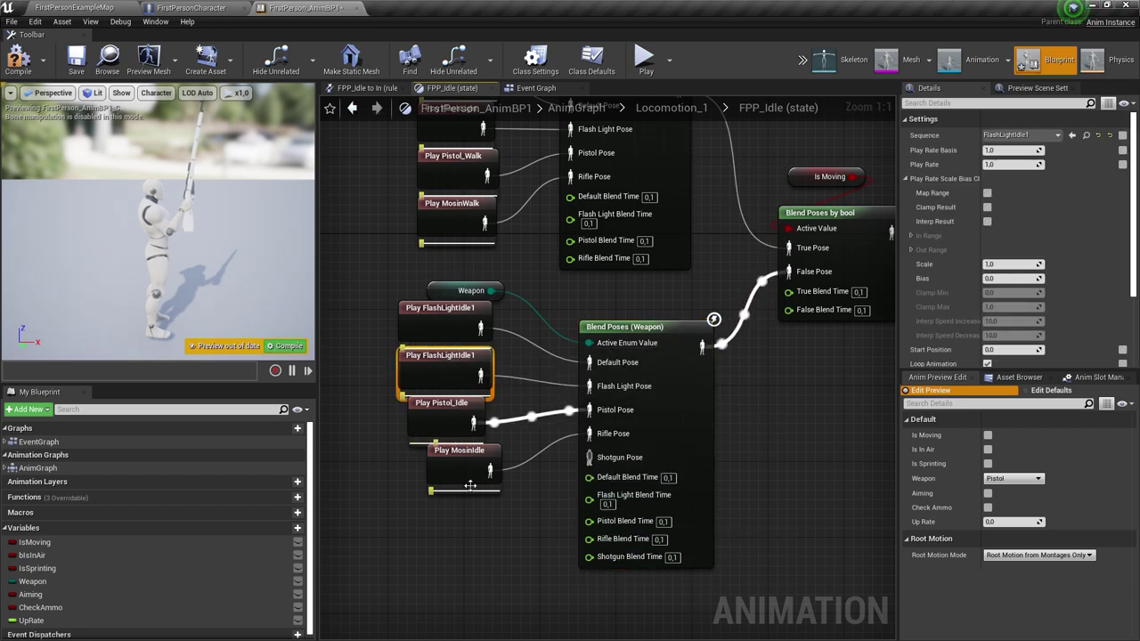
left_click(441, 411)
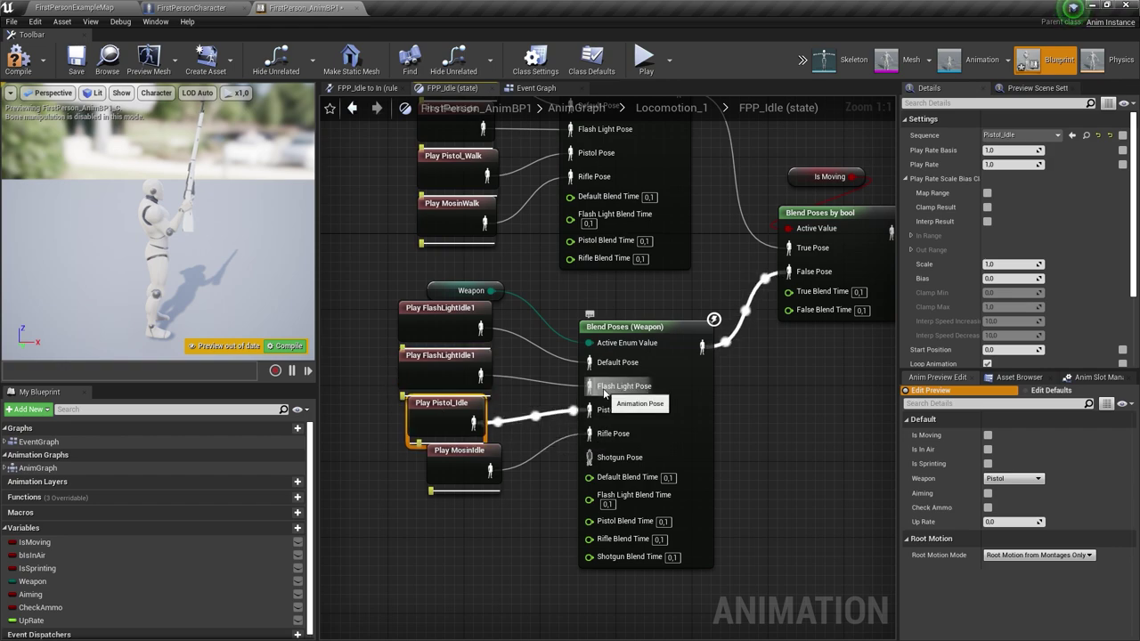
right_click_drag(436, 518, 464, 469)
left_click(464, 468)
key("ctrl+v")
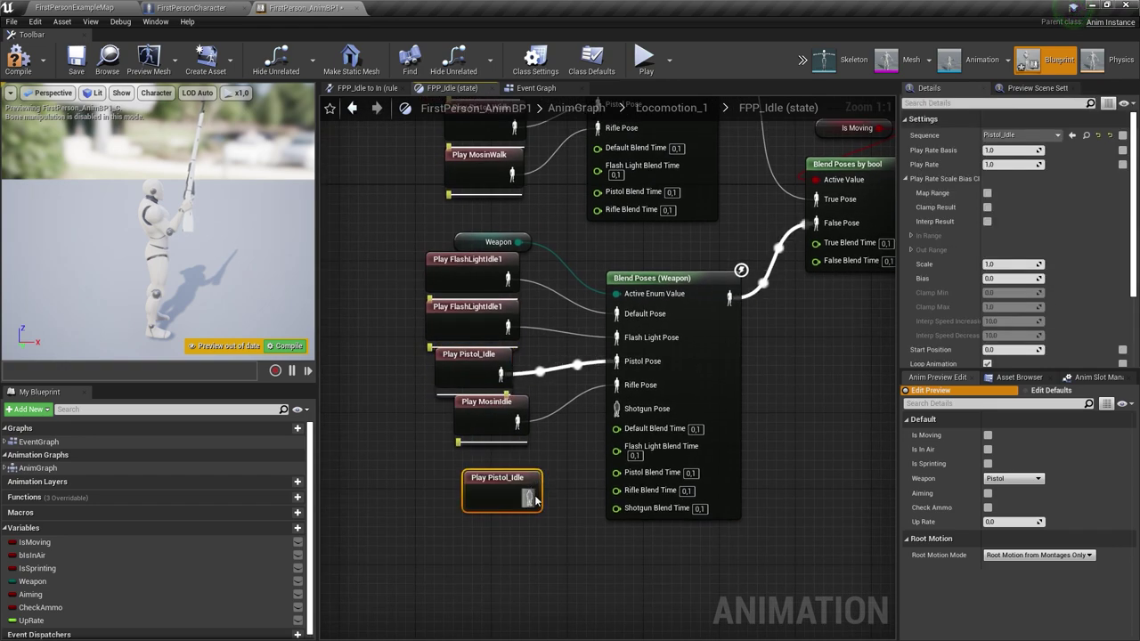
left_click_drag(534, 502, 616, 409)
- Add a Shotgun pose pin to the upper Blend Poses (Weapon) node
right_click_drag(695, 294, 703, 292)
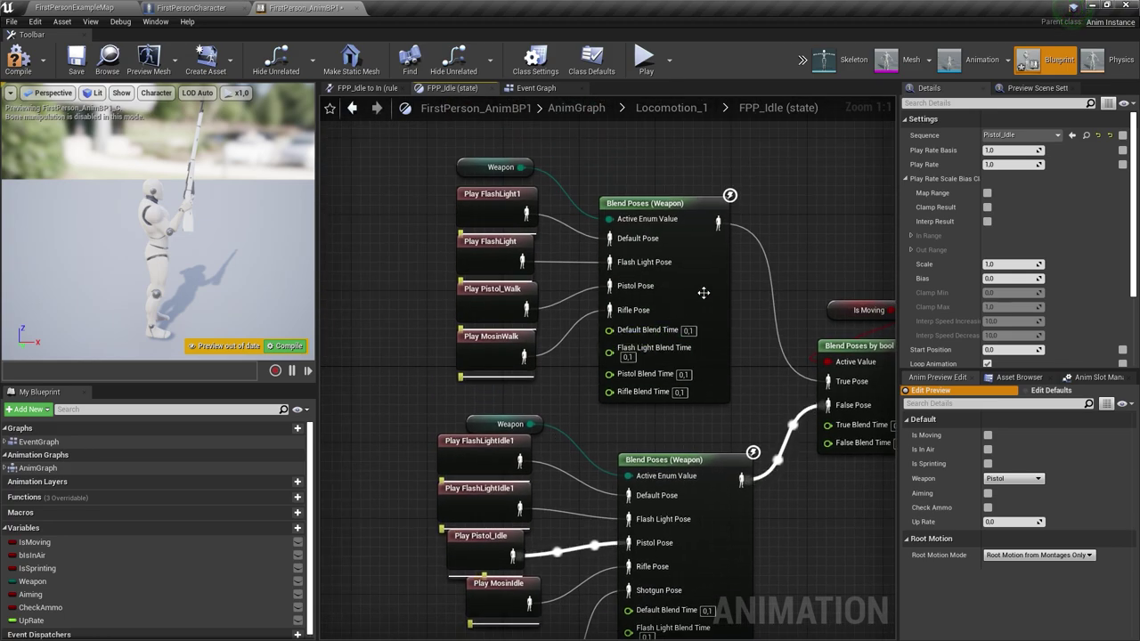
left_click(703, 292)
right_click_drag(798, 299, 621, 299)
right_click(517, 302)
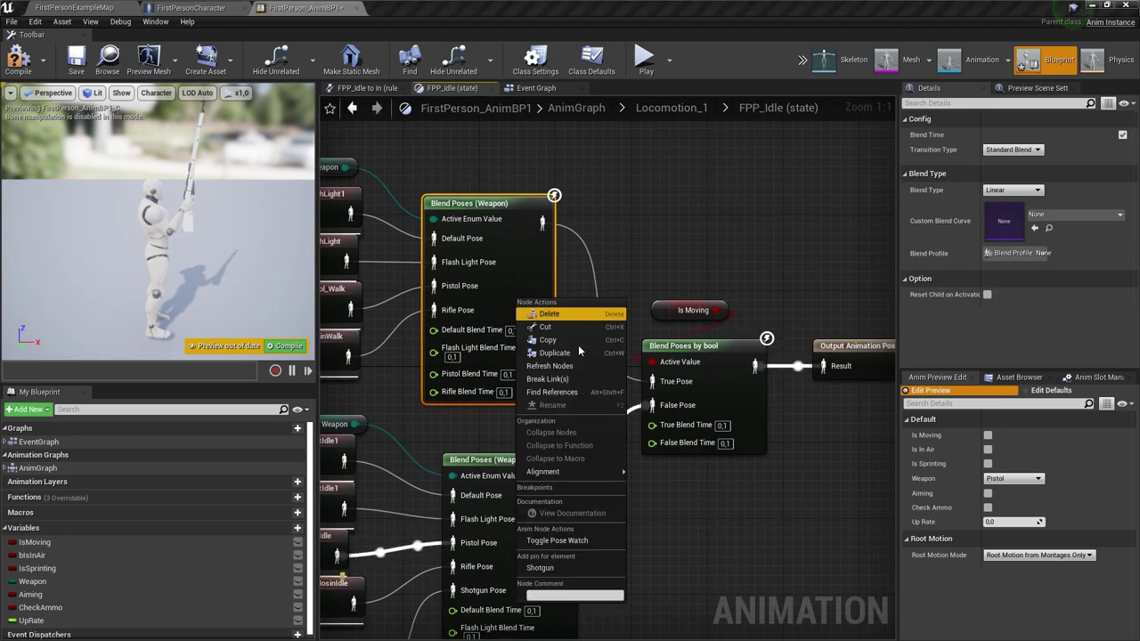
left_click(566, 567)
- Duplicate Play Pistol_Walk and wire the copy into the upper blend's Shotgun Pose
mouse_move(356, 383)
right_mouse_down()
mouse_move(496, 339)
mouse_move(520, 398)
right_mouse_up()
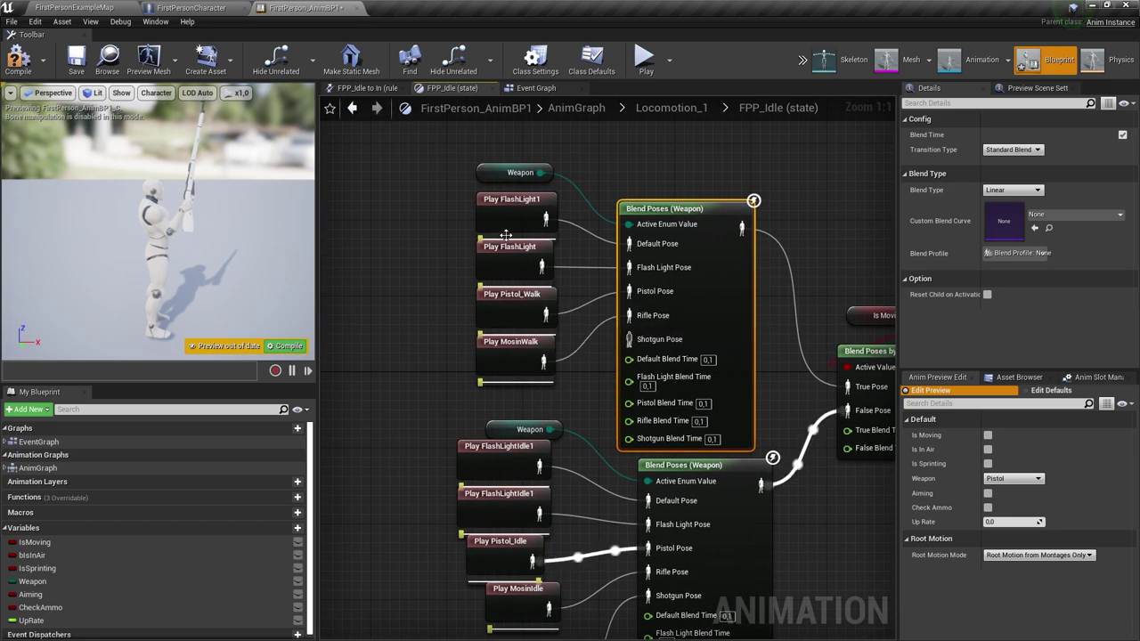
left_click(513, 303)
key("ctrl+c")
key("ctrl+v")
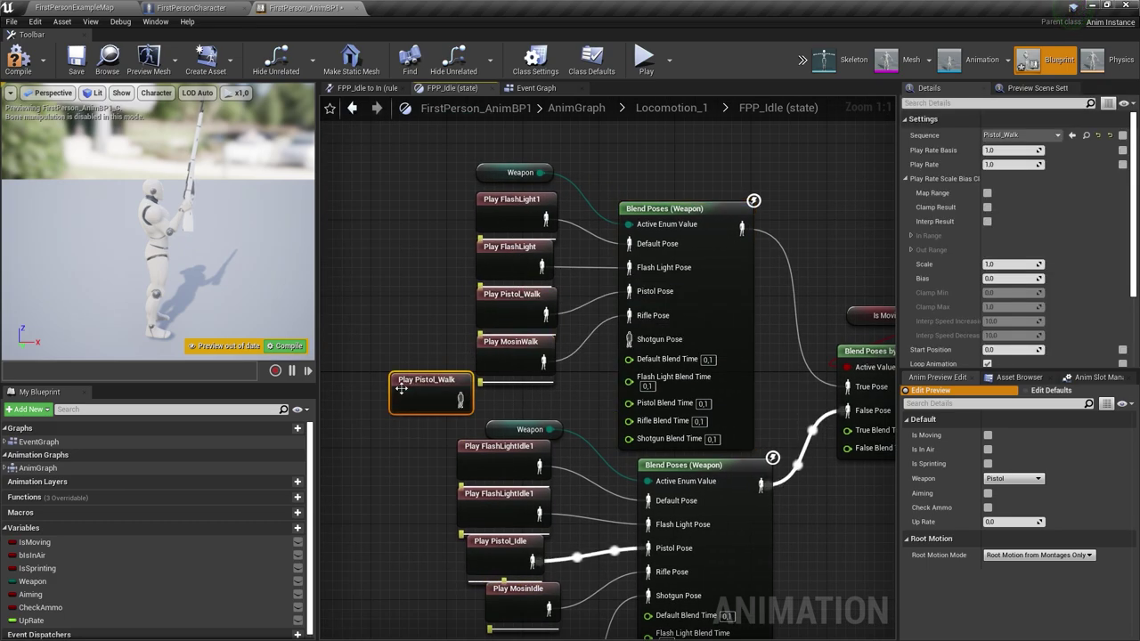
left_click_drag(460, 401, 666, 343)
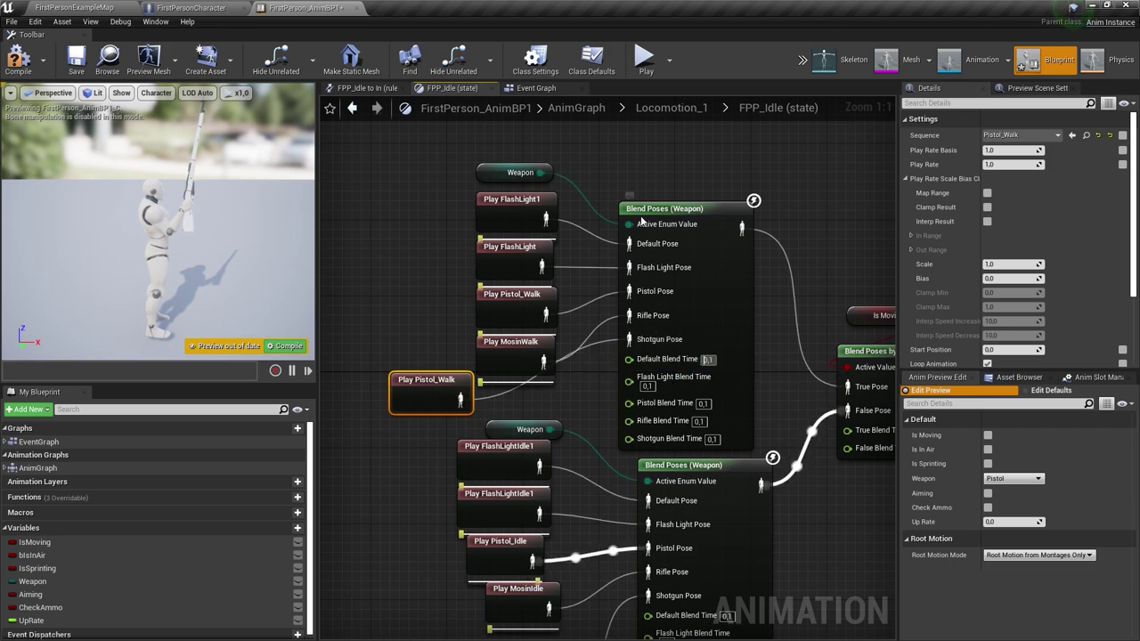
right_click_drag(671, 188, 605, 156)
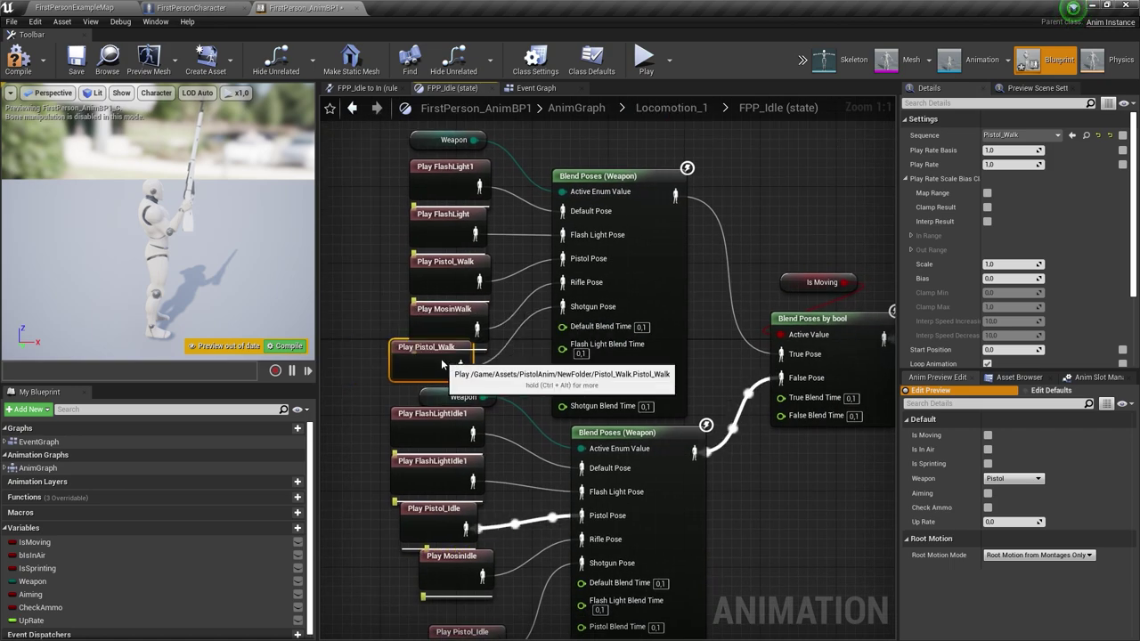
left_click(654, 108)
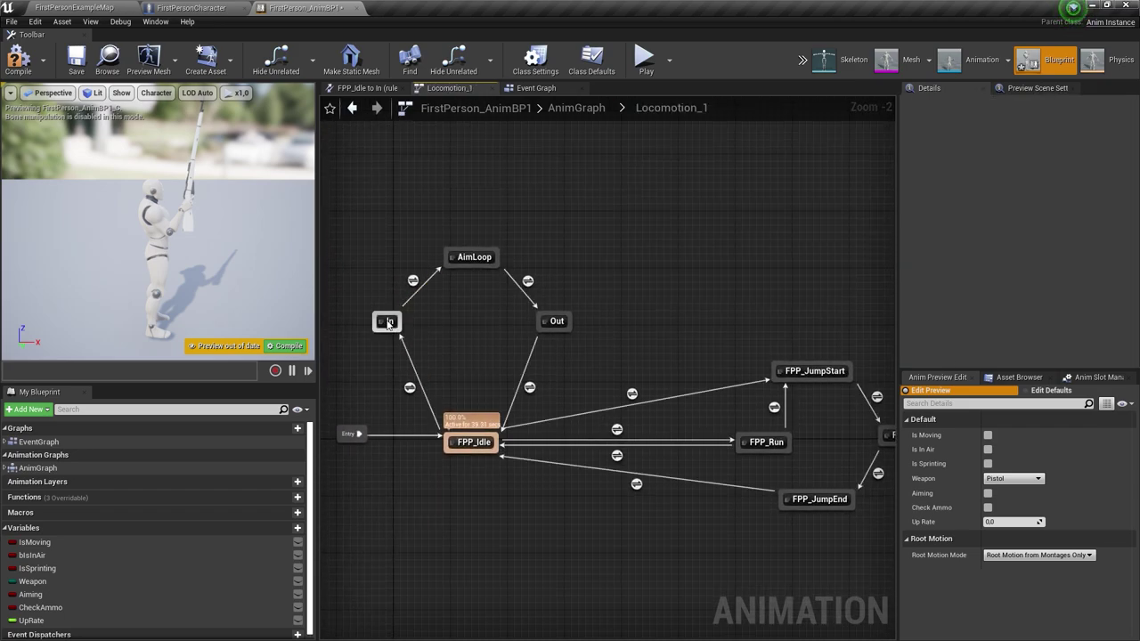
- In the In state, add a Shotgun pin to the weapon blend and duplicate Play Pistol_Aim_In
double_click(388, 322)
right_click(698, 403)
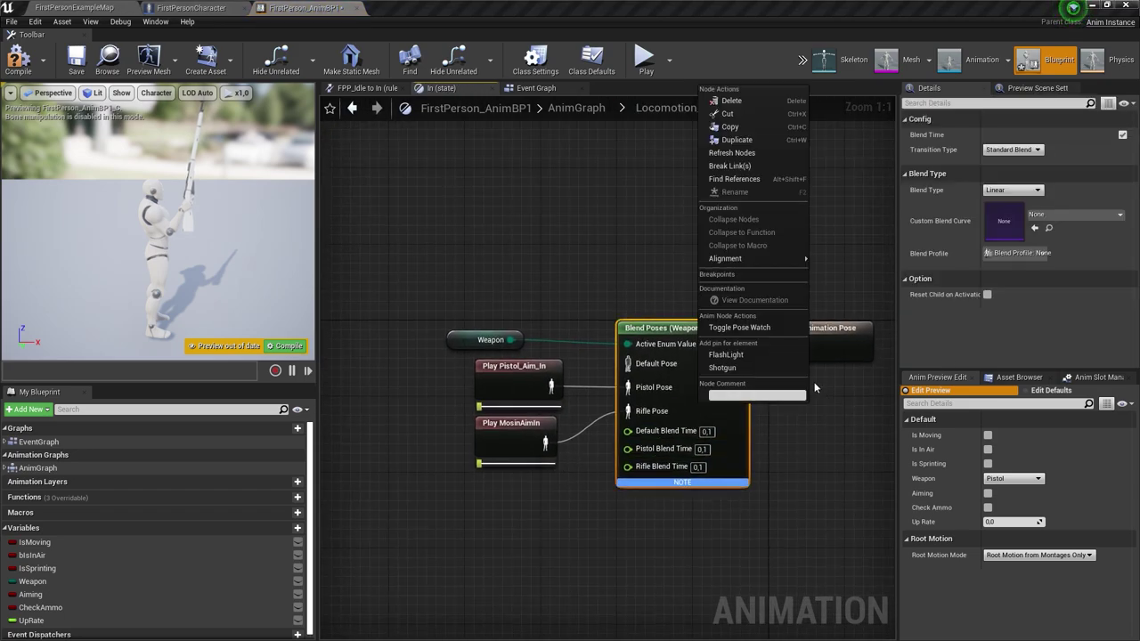
left_click(759, 369)
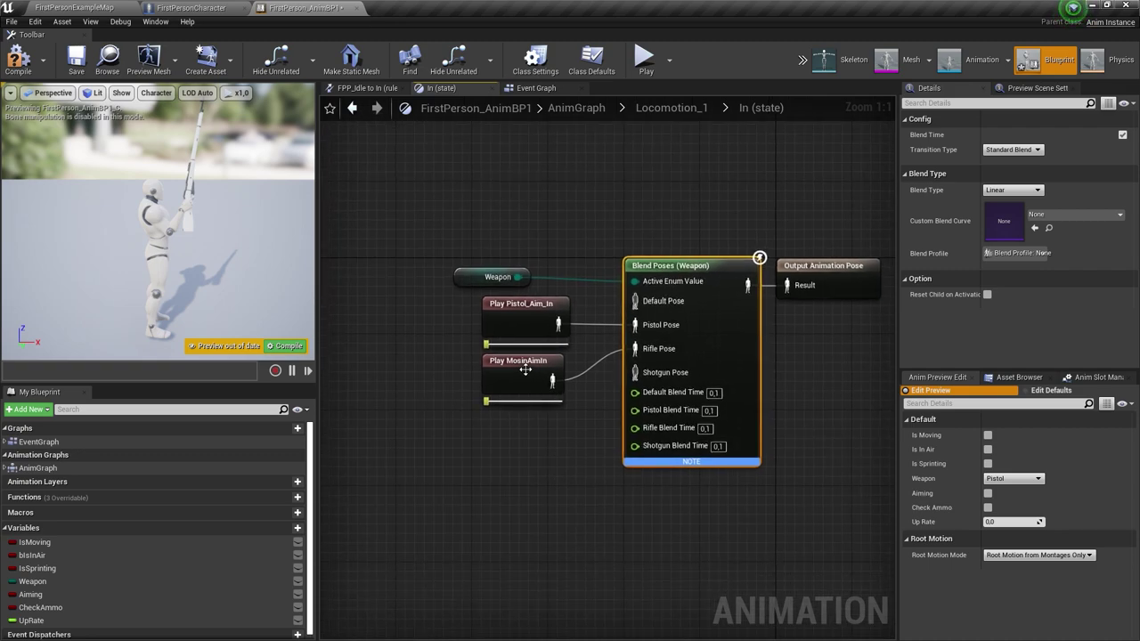
left_click(520, 308)
key("ctrl+c")
key("ctrl+v")
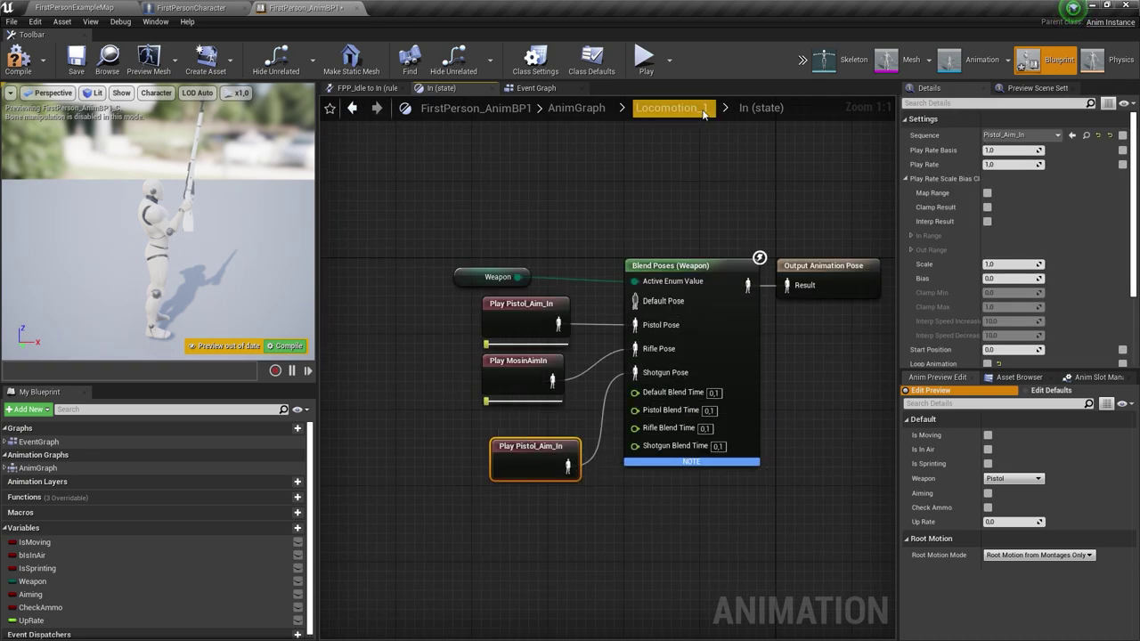
left_click(671, 108)
- In AimLoop, add a Shotgun pin and place a PistolAimIdle copy below Play AIM
double_click(481, 256)
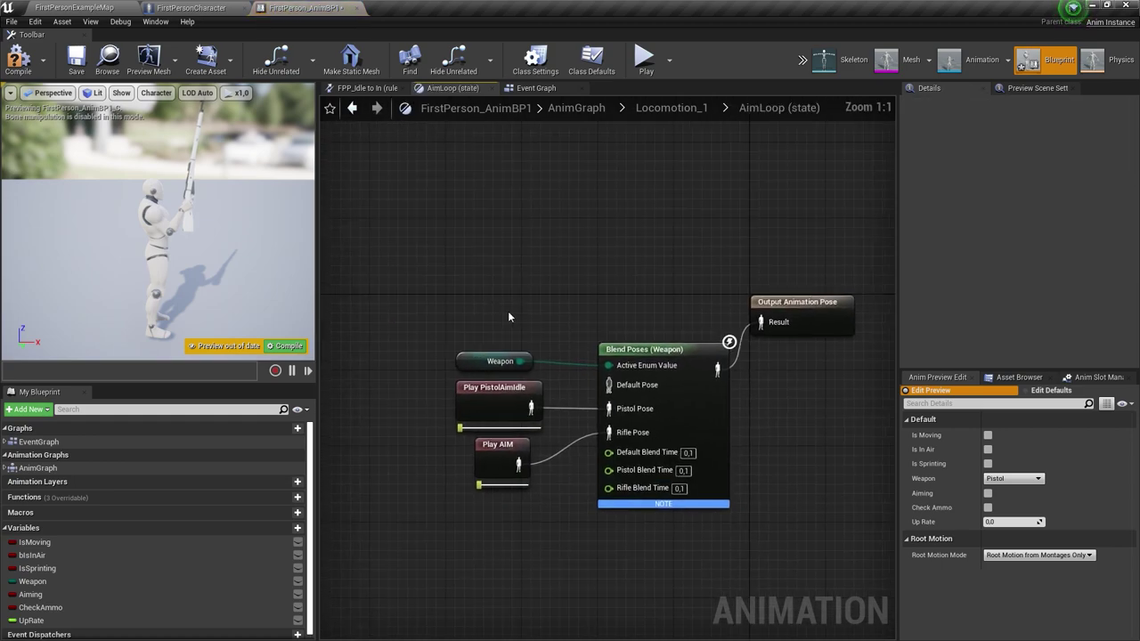
right_click(690, 431)
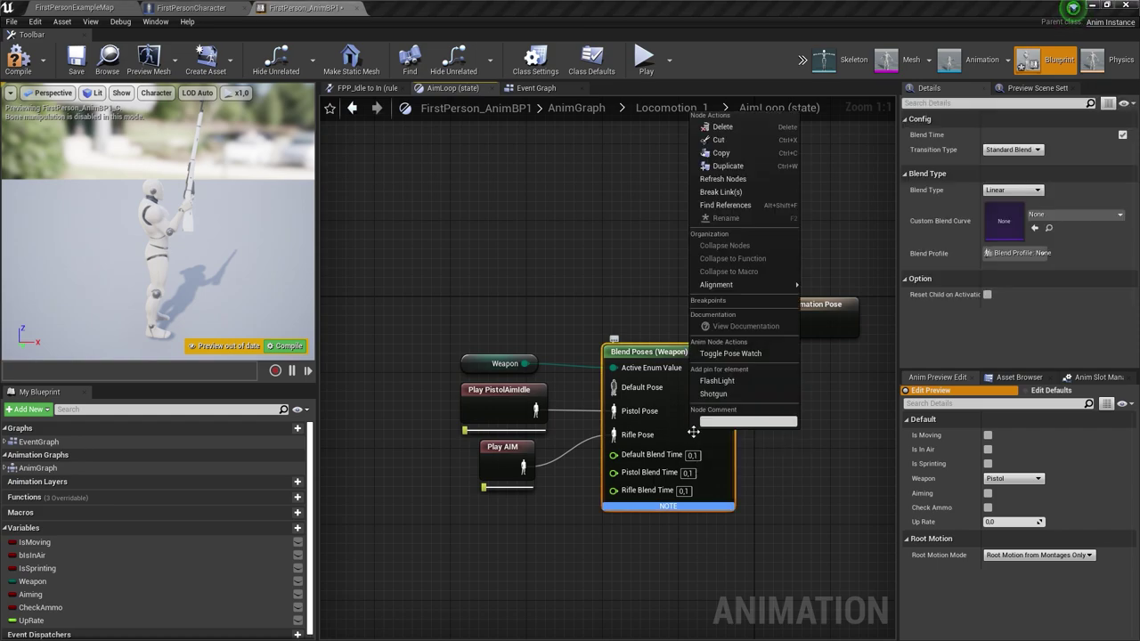
left_click(728, 394)
right_click_drag(507, 488, 586, 412)
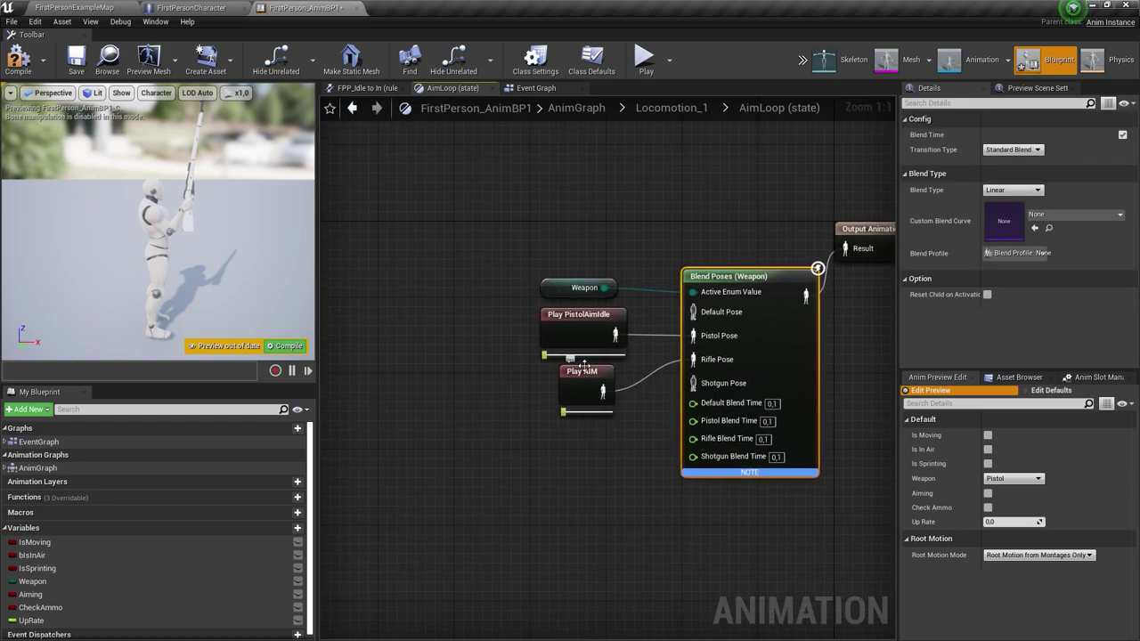
left_click(587, 328)
key("ctrl+c")
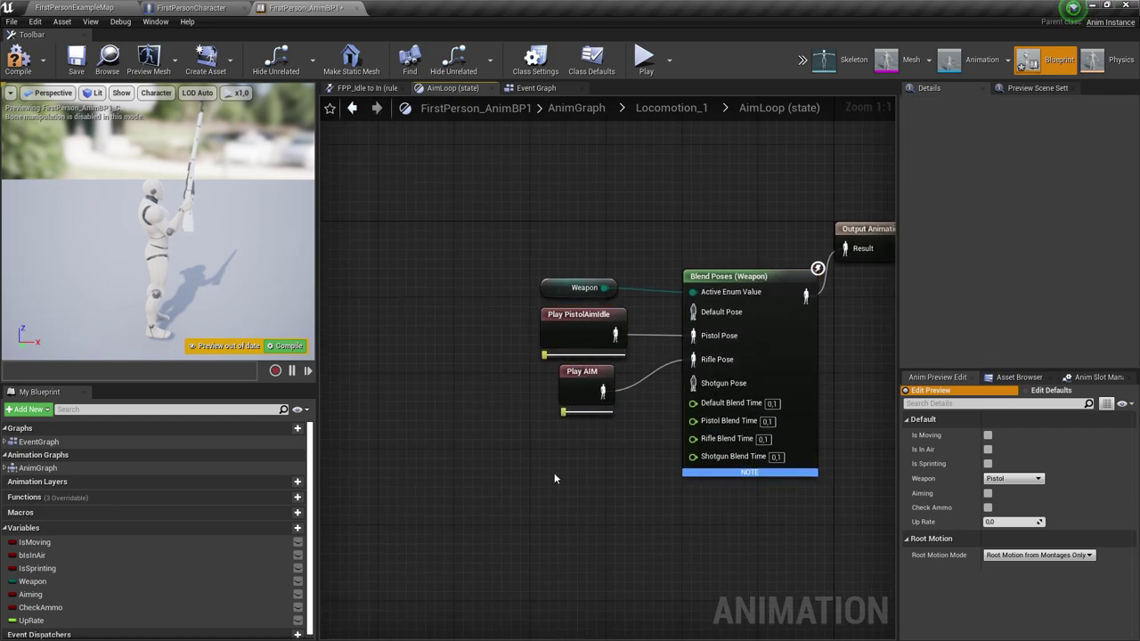
key("ctrl+v")
left_click_drag(625, 486, 605, 451)
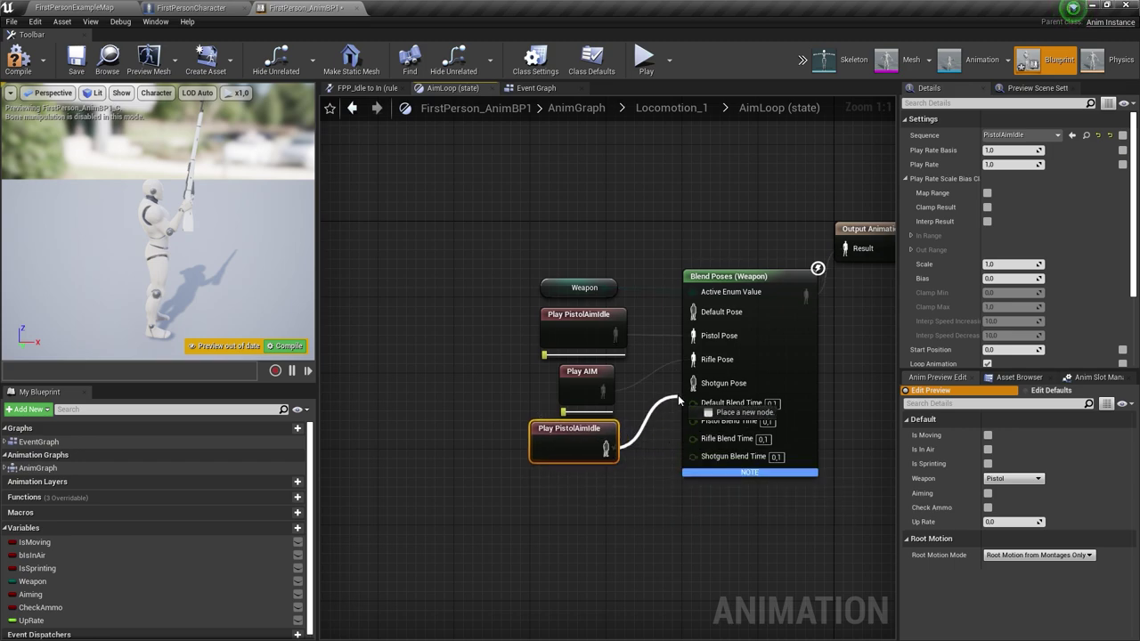
left_click(710, 109)
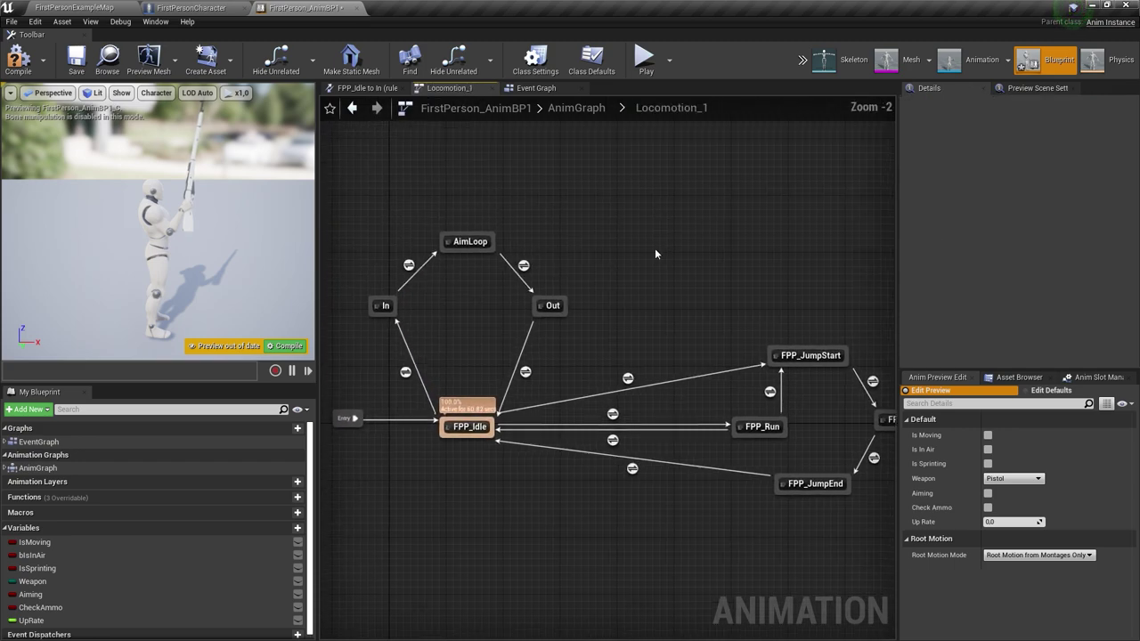
- Add a Shotgun pose pin to the Out state's weapon blend and save the animation blueprint
double_click(551, 321)
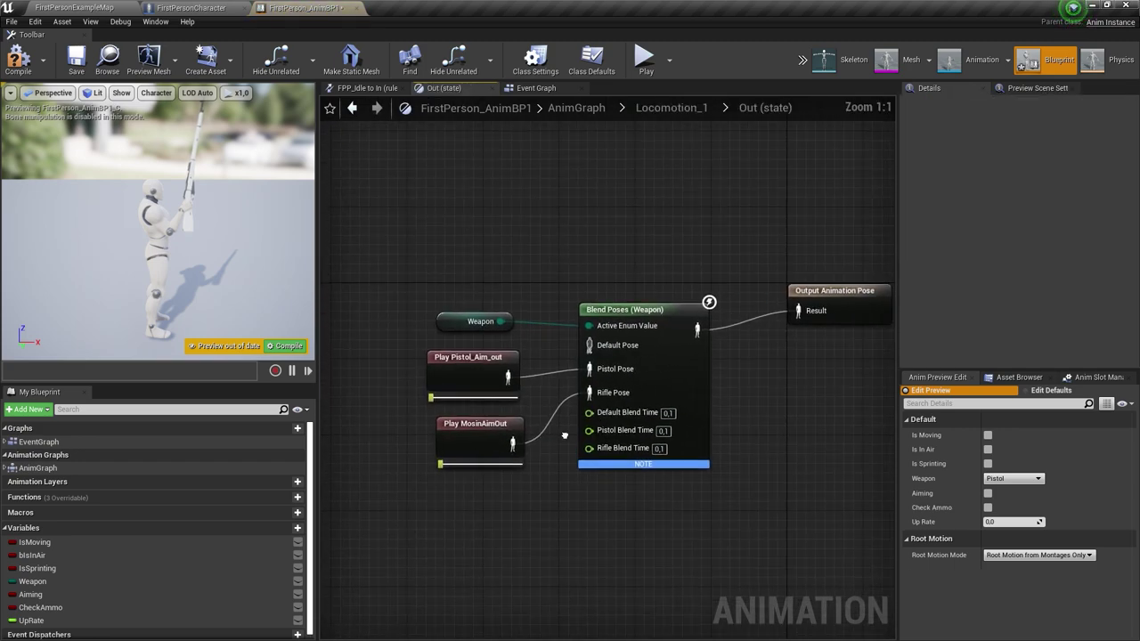
right_click(704, 356)
left_click(757, 316)
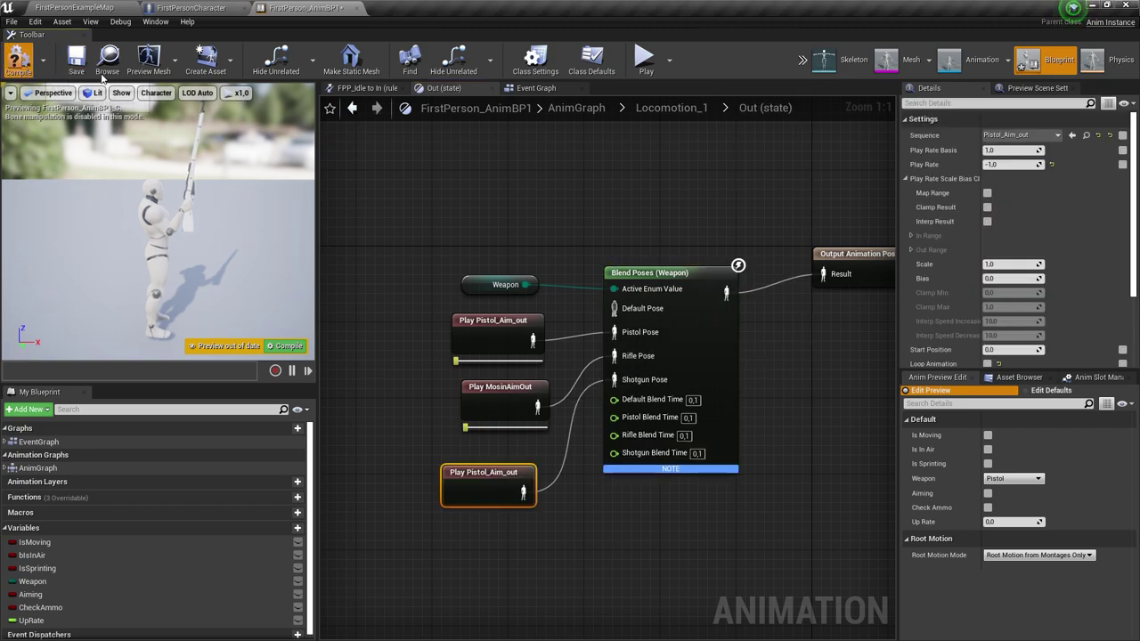
left_click(77, 59)
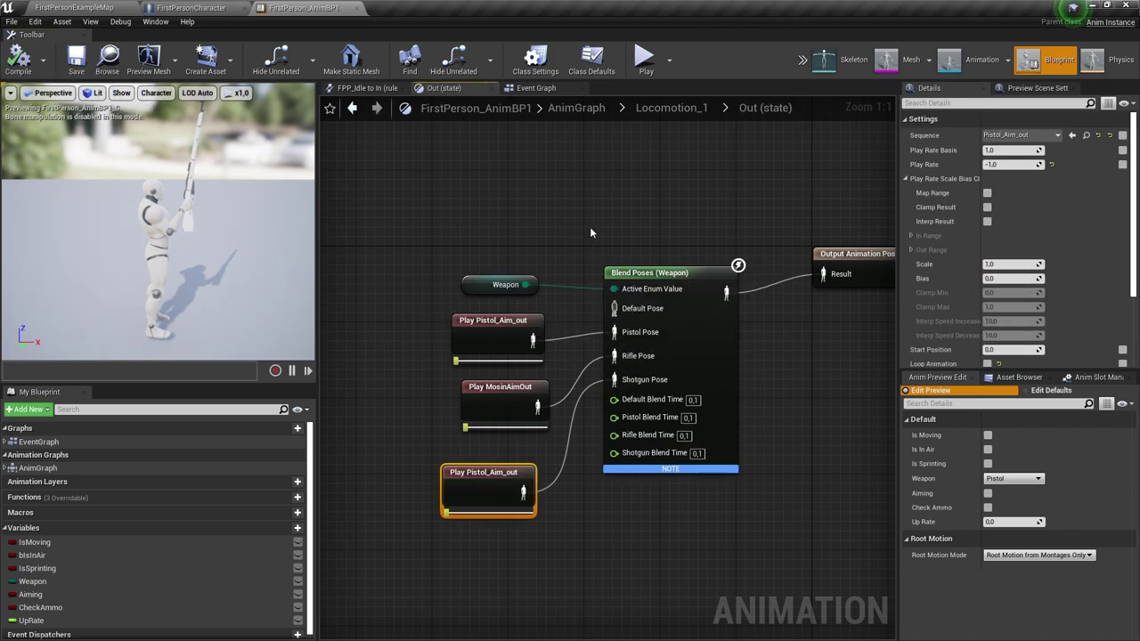
left_click(645, 110)
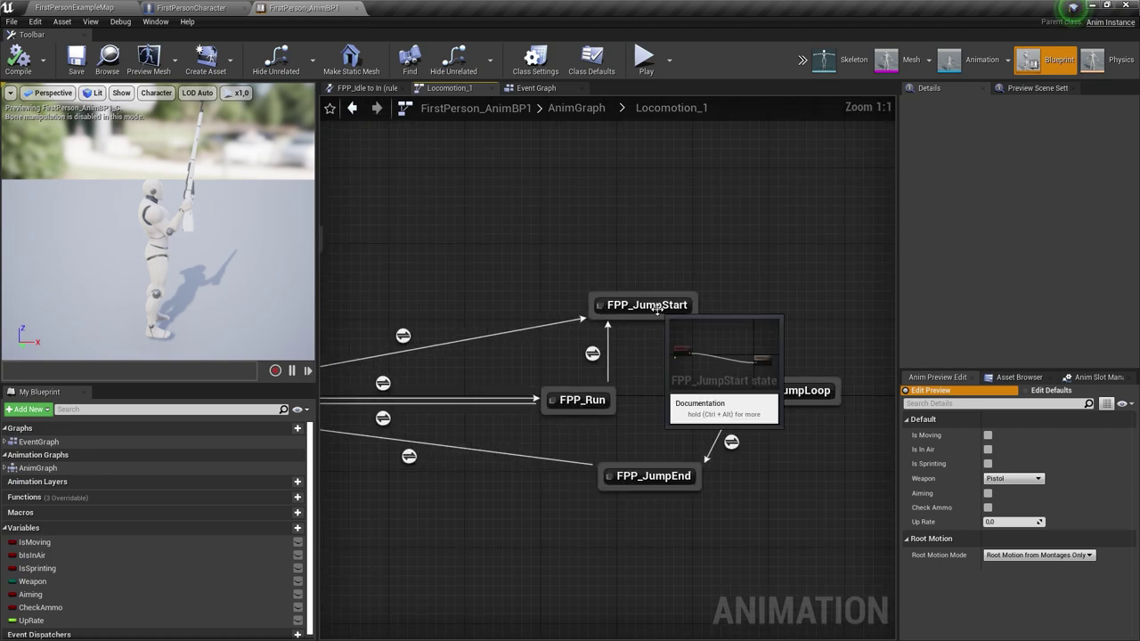
- Add a Shotgun pose pin to FPP_Run's Blend Poses (Weapon) node
double_click(650, 303)
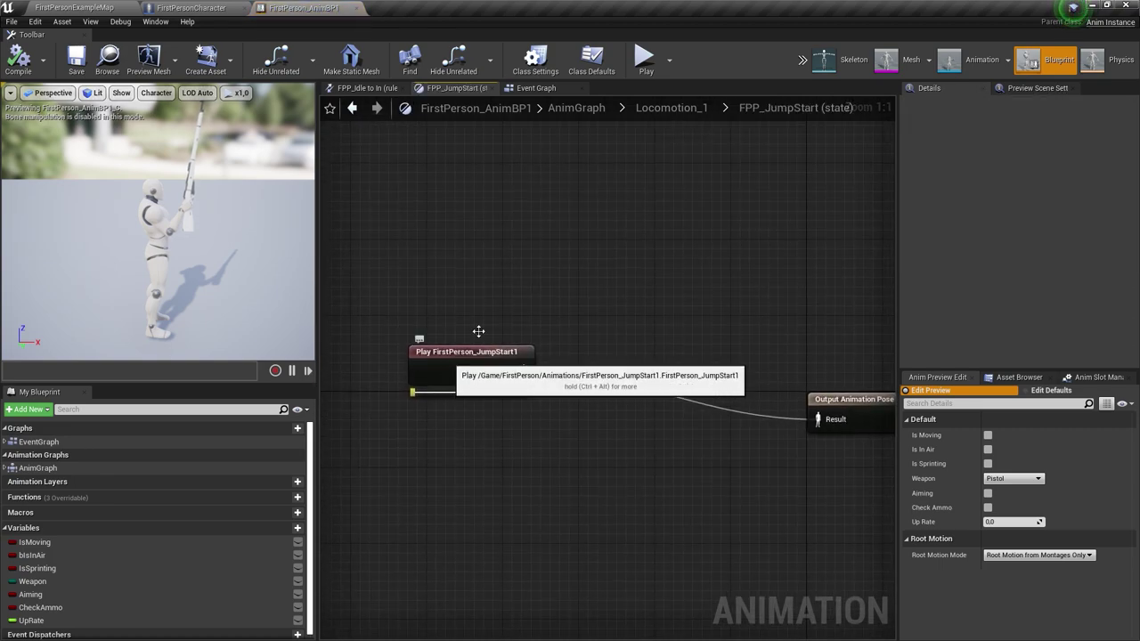
left_click(628, 107)
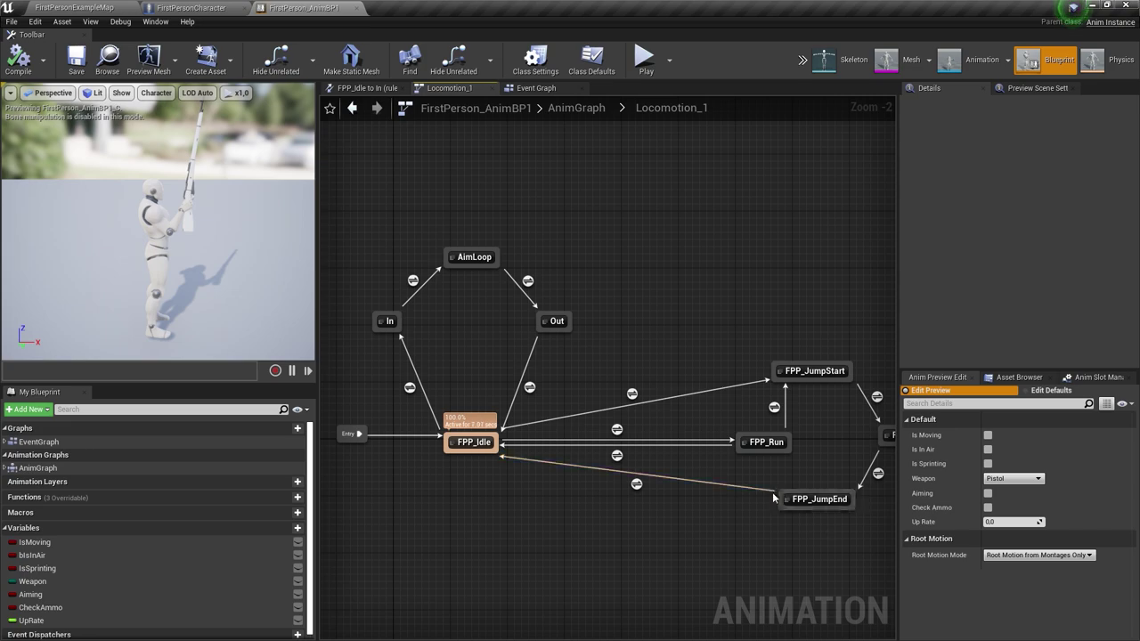
double_click(761, 452)
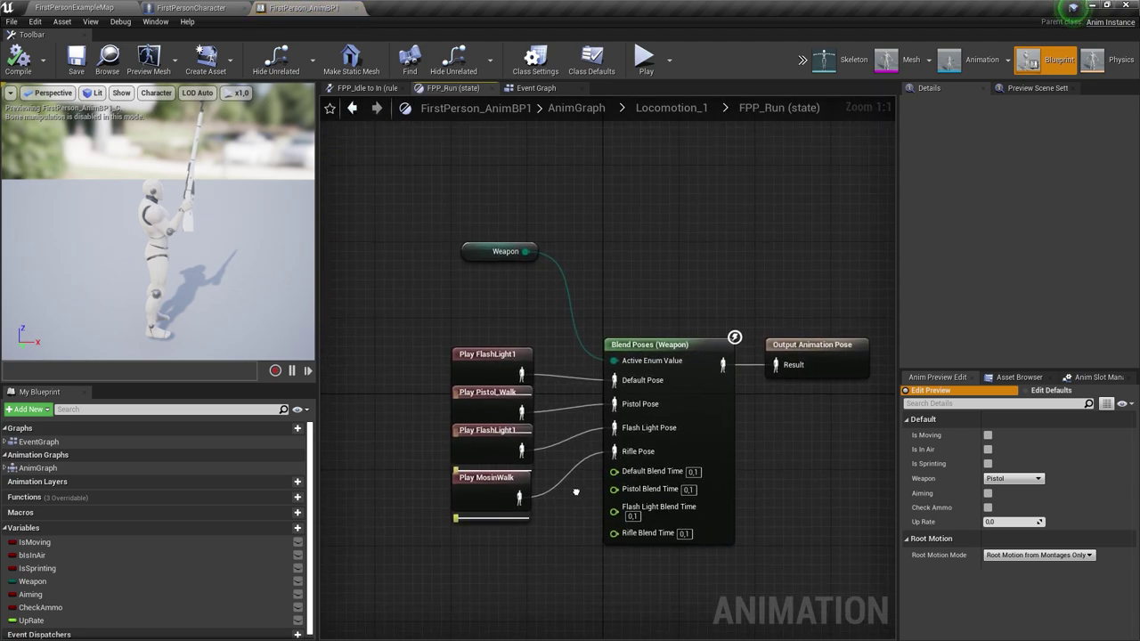
right_click(693, 345)
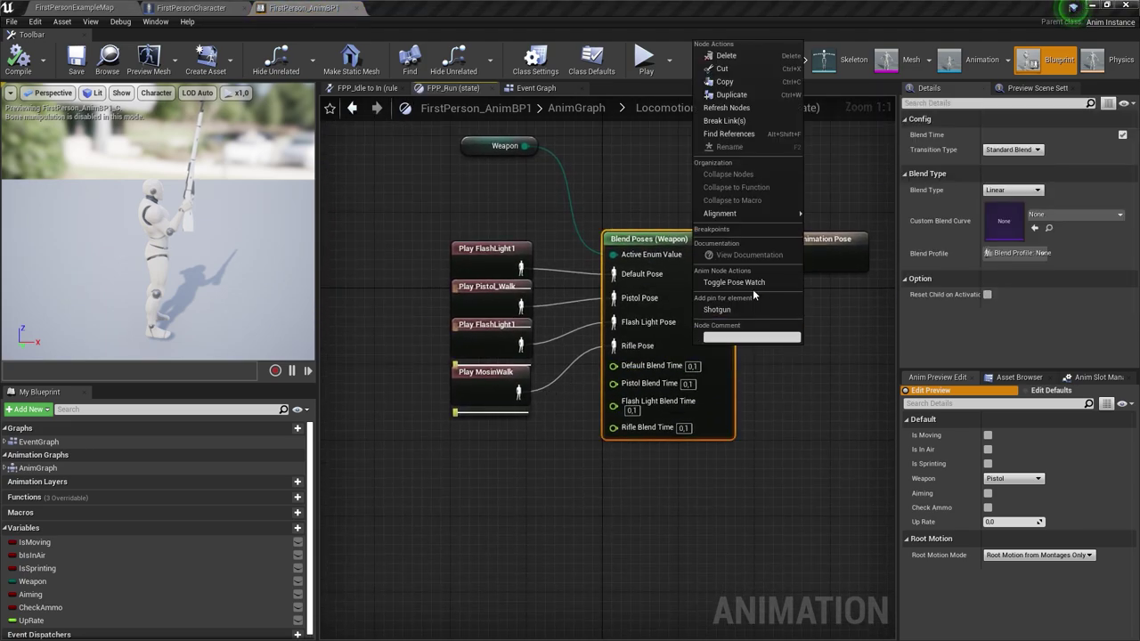
left_click(720, 309)
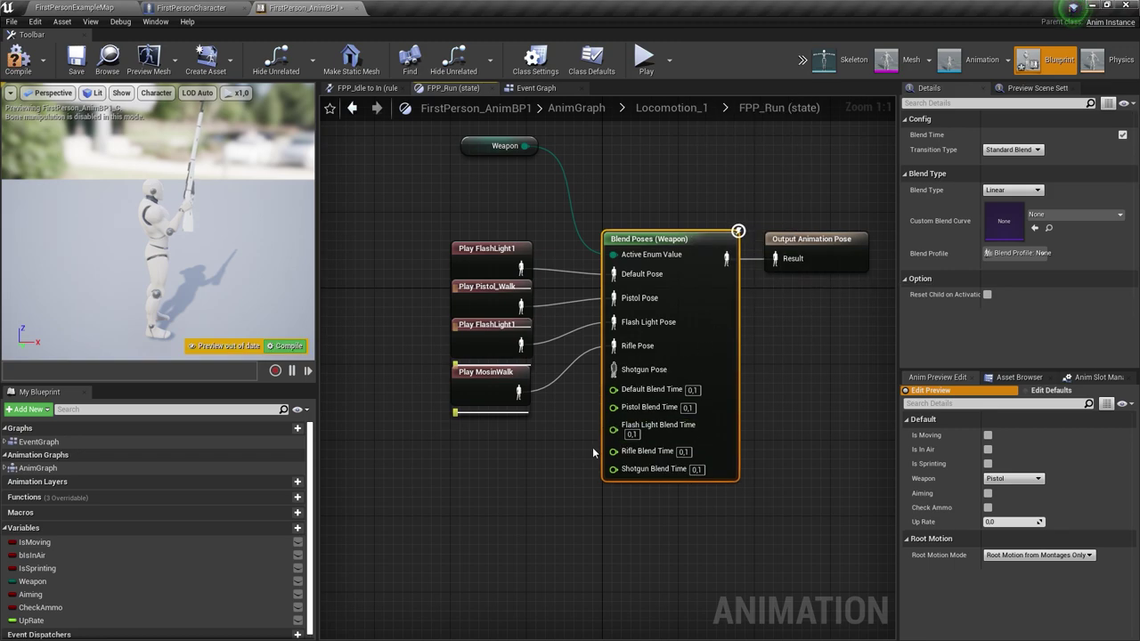
- Duplicate Play Pistol_Walk, feed it into Shotgun Pose, and compile the animation blueprint
scroll(104, 579, "down", 1)
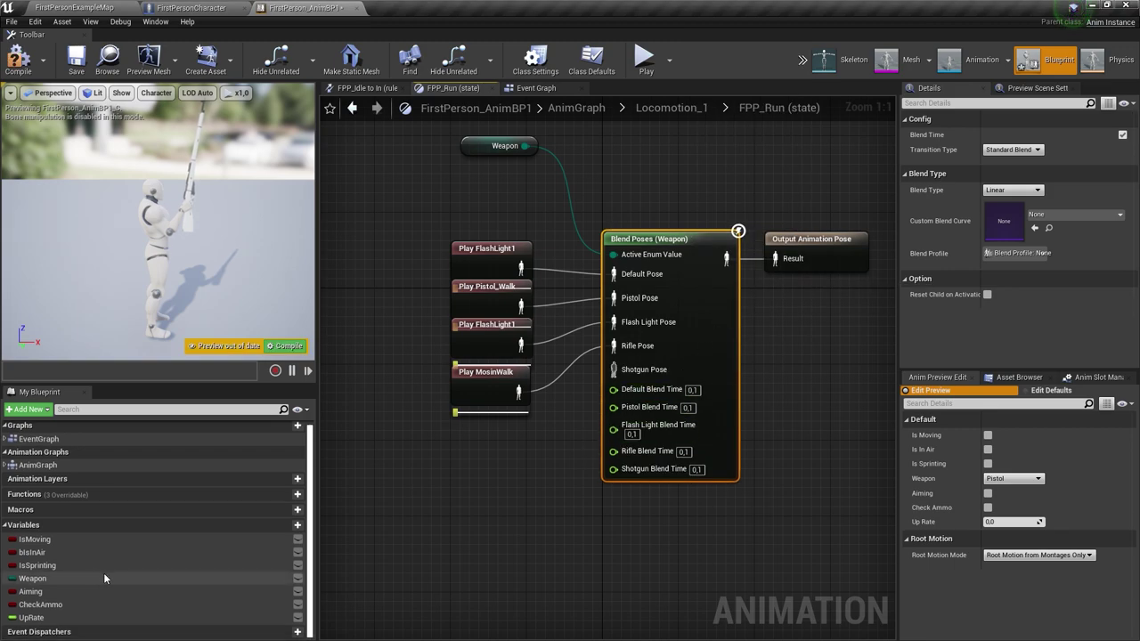
left_click(489, 299)
key("ctrl+c")
key("ctrl+v")
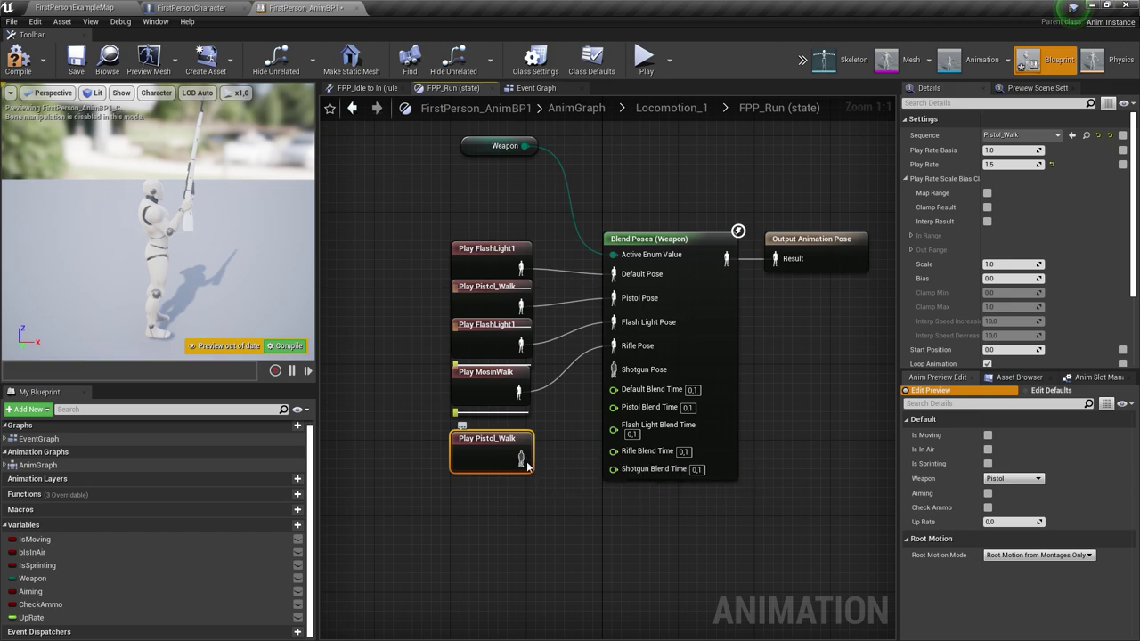
left_click_drag(613, 389, 613, 368)
left_click(693, 107)
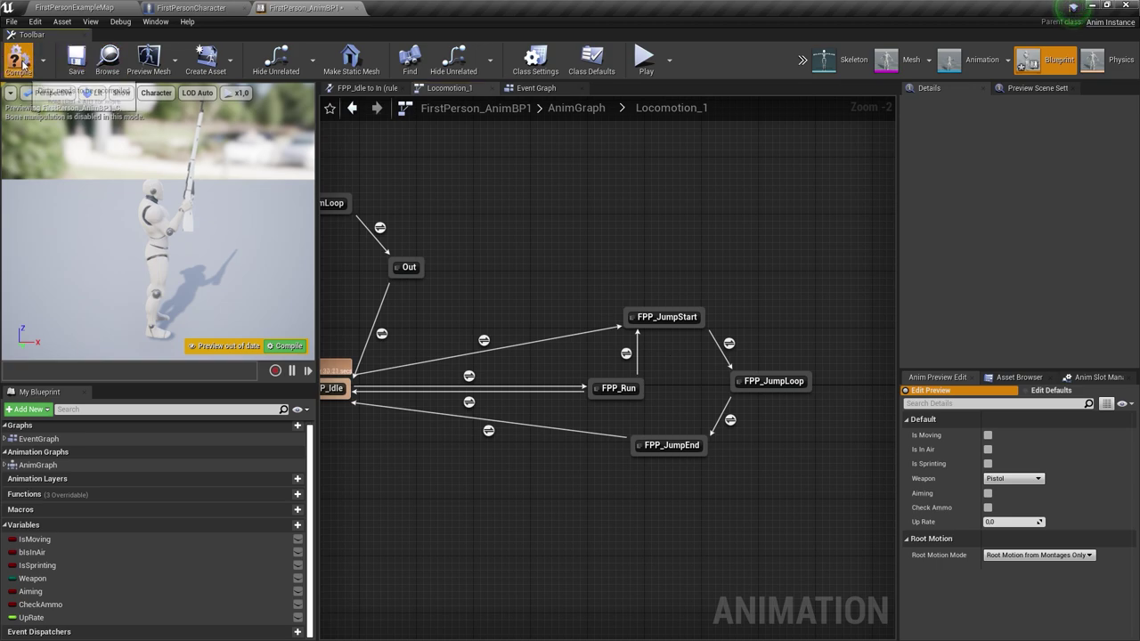
left_click(79, 64)
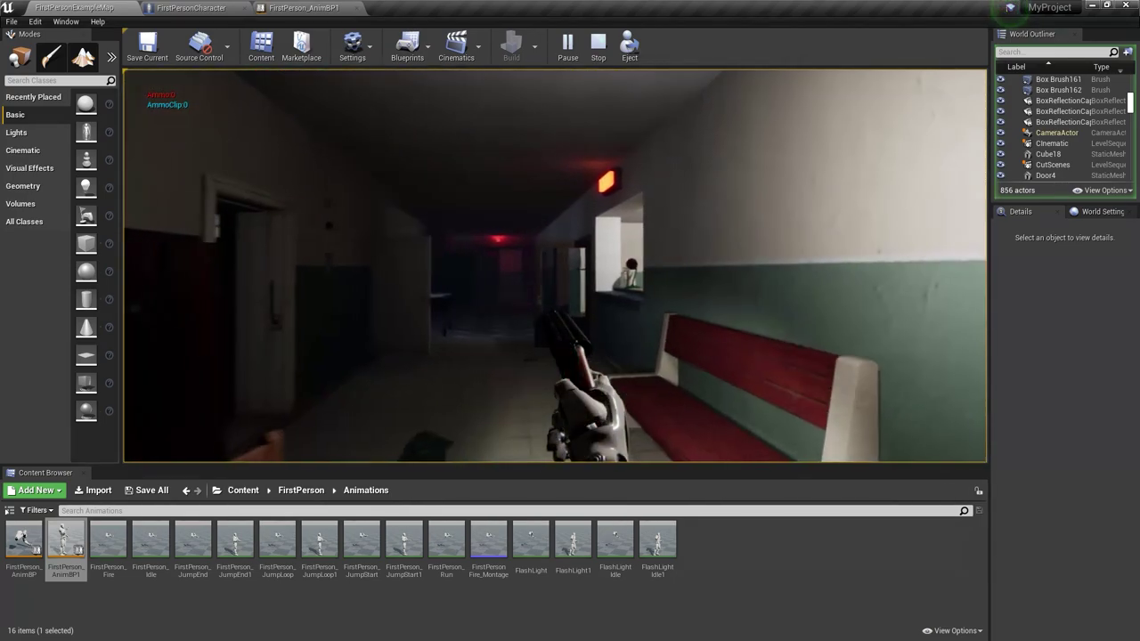
- Stop play, view the FirstPersonCharacter Event Graph, then walk the corridor and fire a shot in-game
key("Escape")
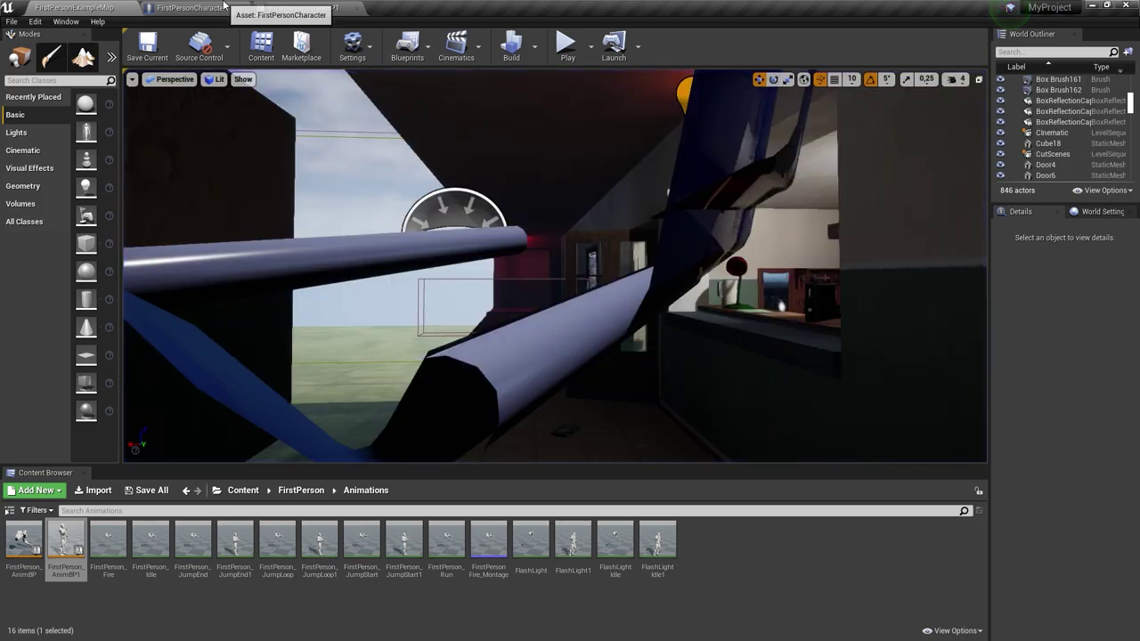
left_click(224, 5)
left_click(426, 90)
scroll(609, 355, "down", 5)
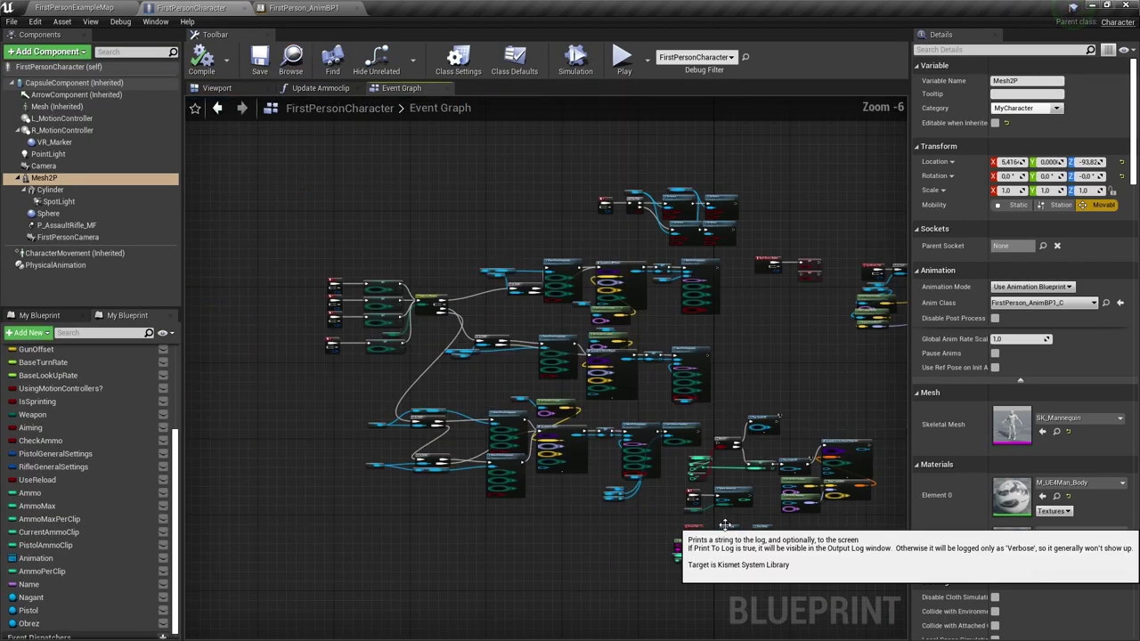
scroll(823, 561, "up", 2)
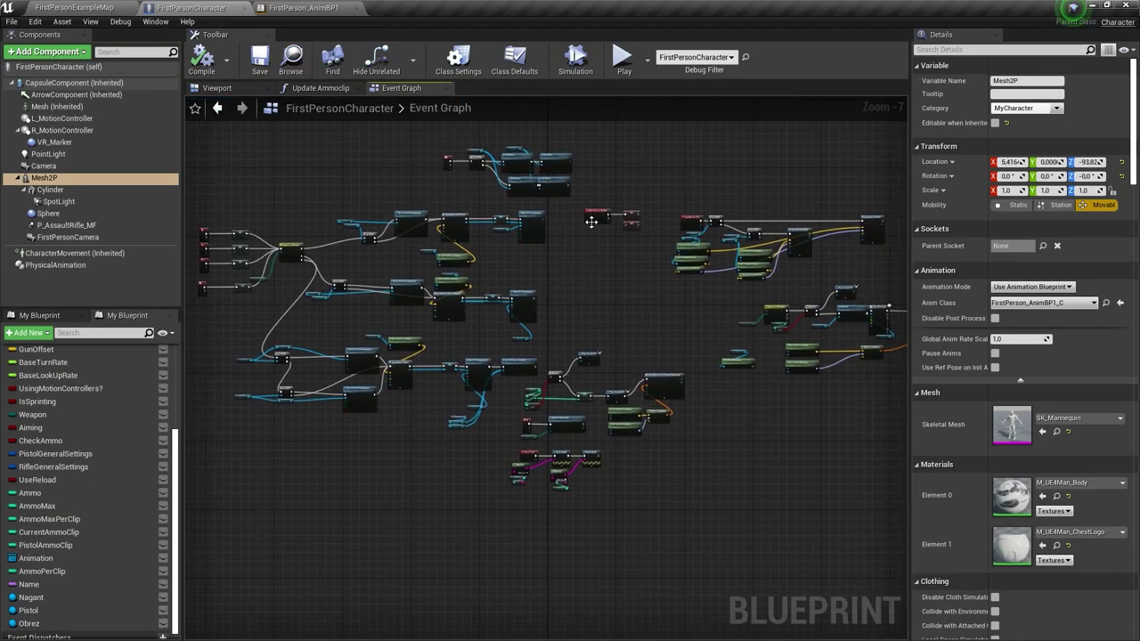
scroll(614, 229, "up", 5)
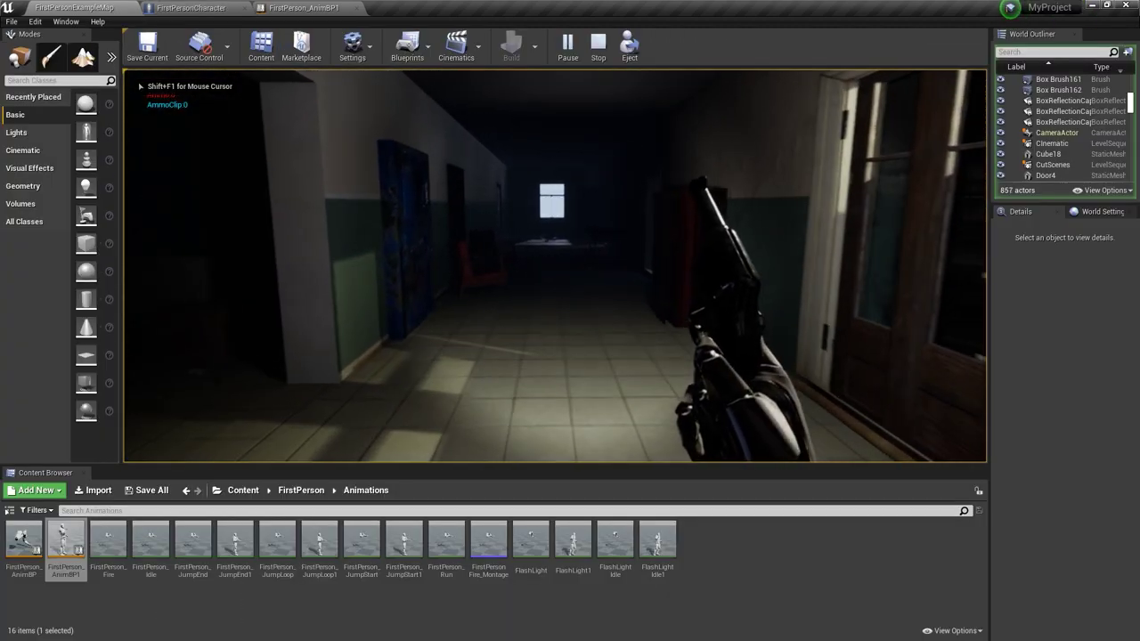
key("2")
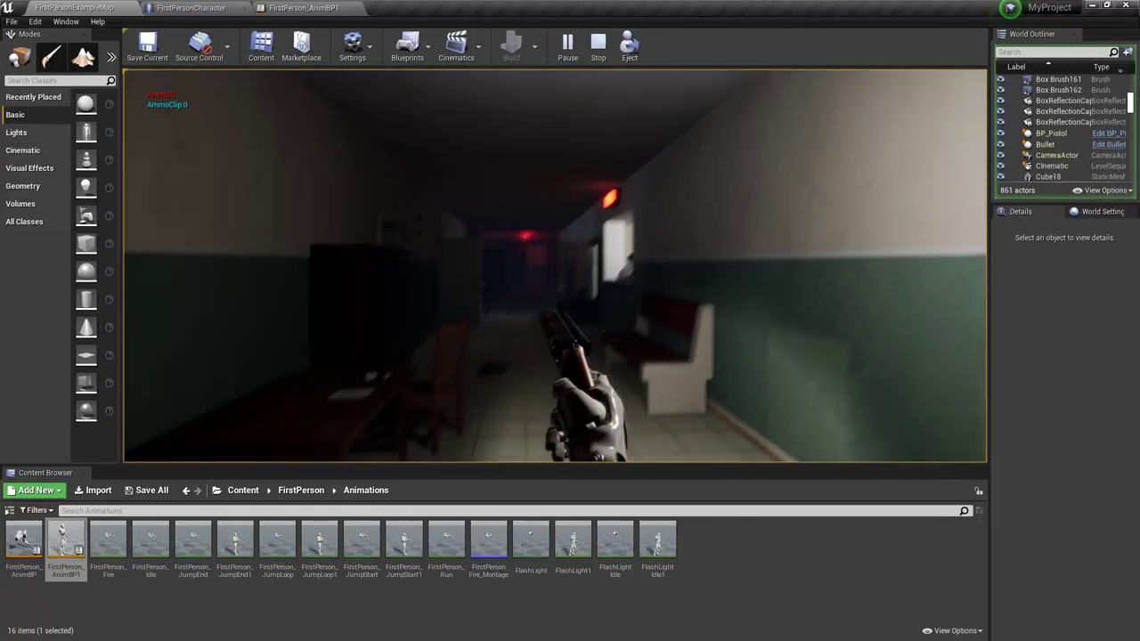
left_click(555, 265)
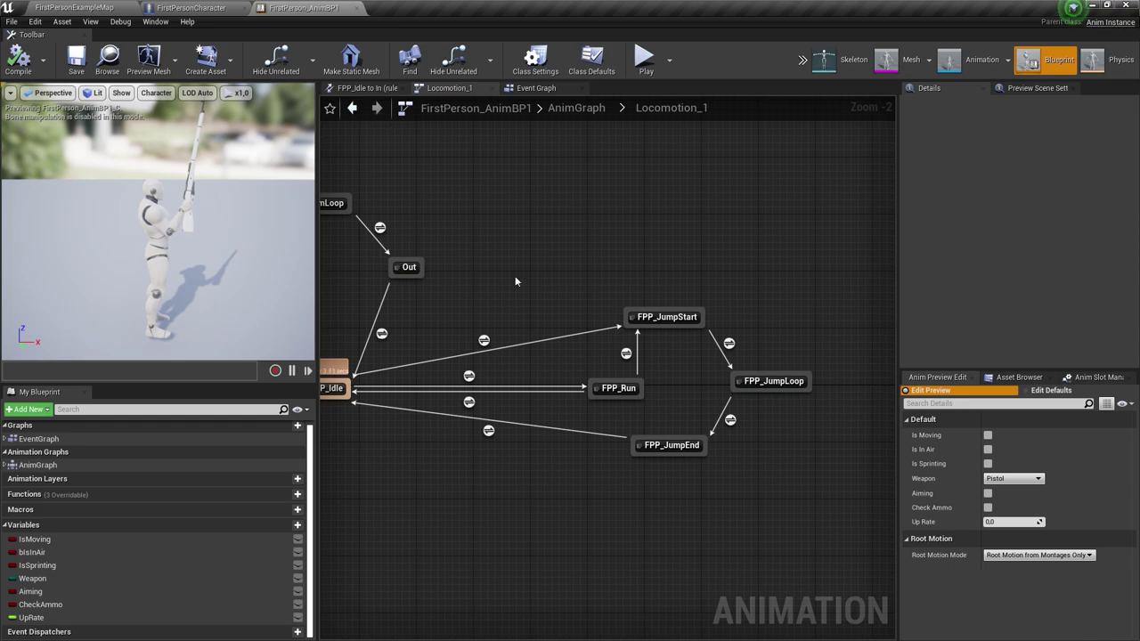
- In the In to AimLoop rule, add a third OR input fed by a pasted <= compare node
right_click_drag(514, 281, 589, 291)
scroll(570, 303, "up", 2)
double_click(517, 277)
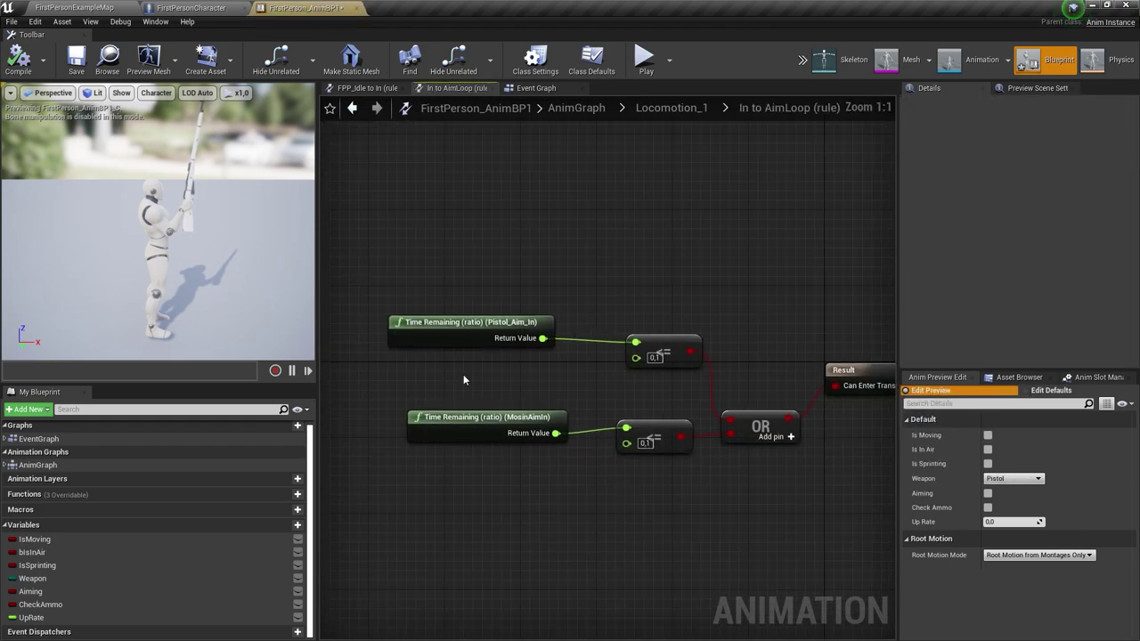
left_click_drag(670, 380, 570, 308)
left_click_drag(691, 331, 681, 283)
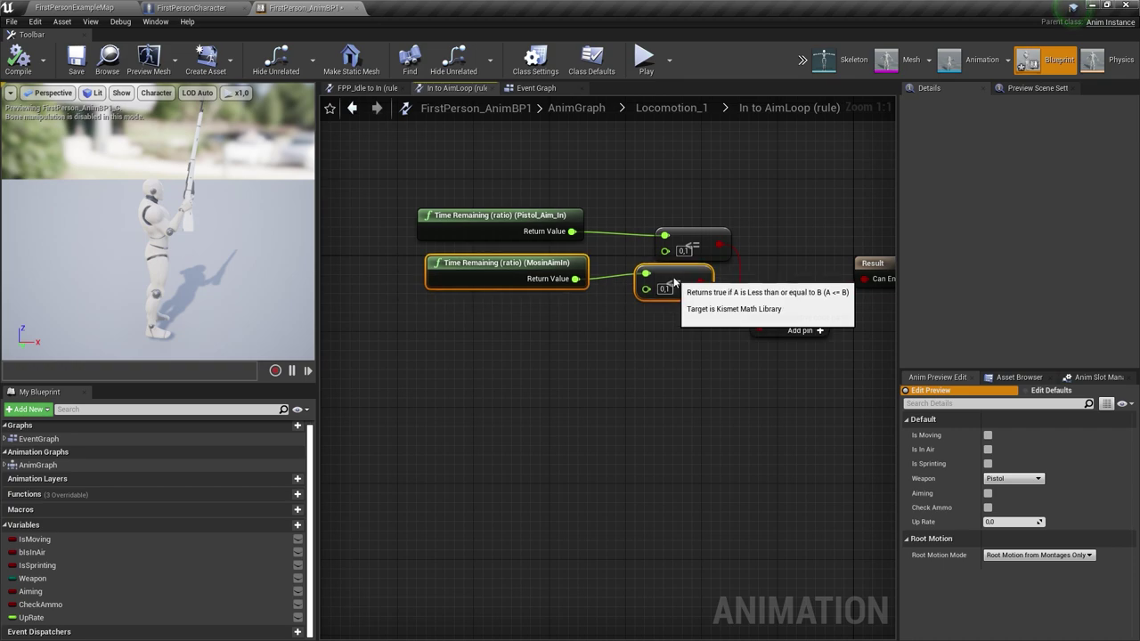
left_click(820, 332)
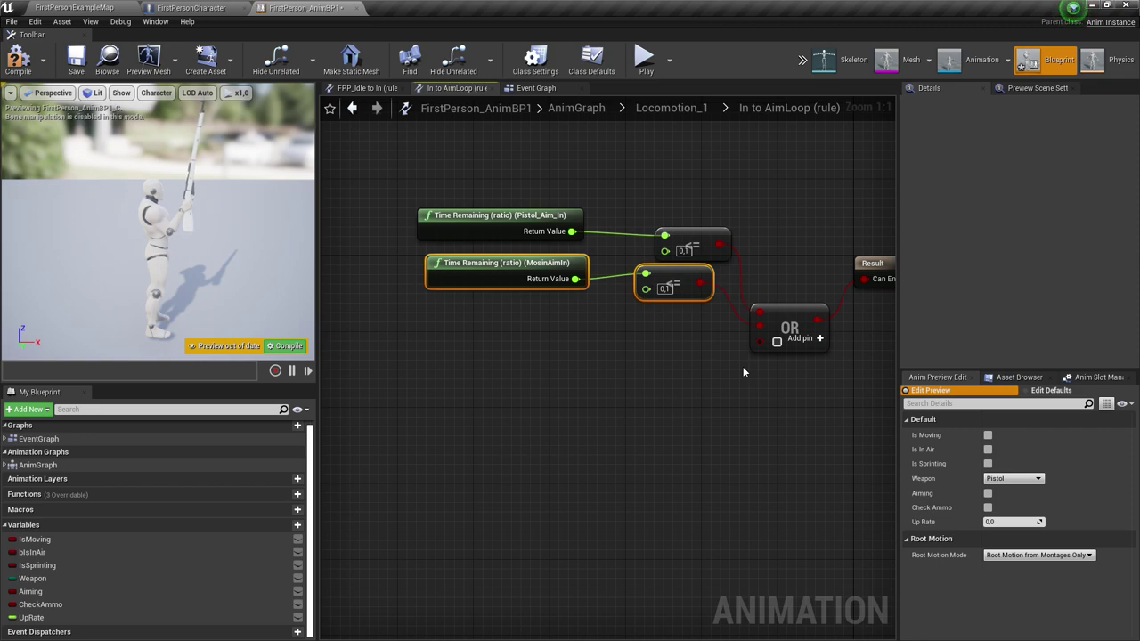
key("ctrl+v")
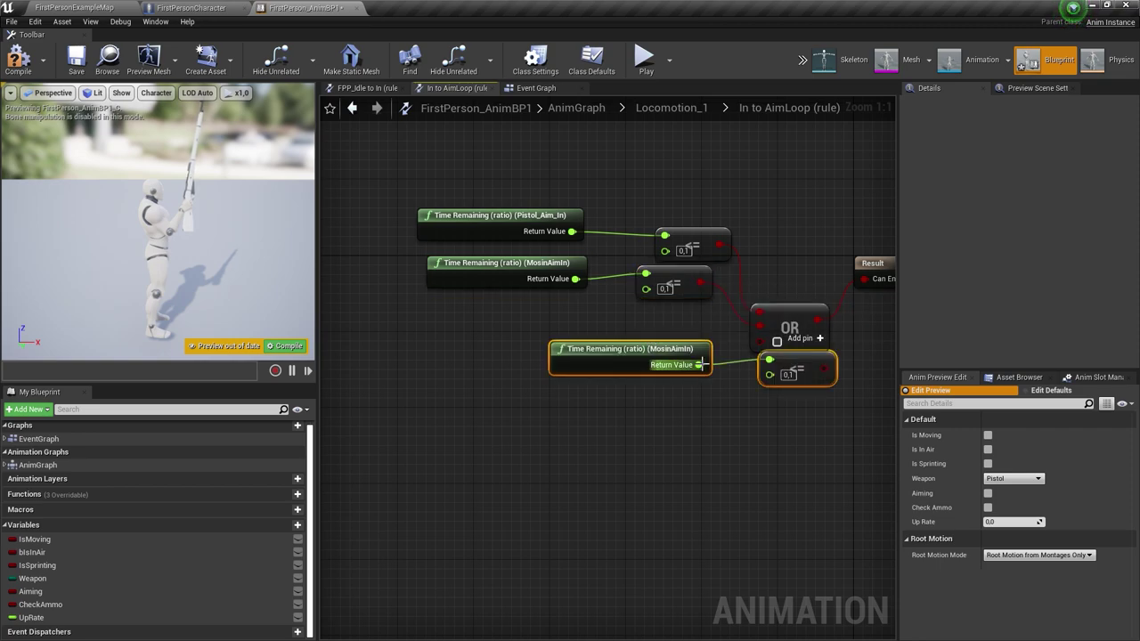
mouse_move(801, 372)
left_mouse_down()
mouse_move(677, 333)
mouse_move(744, 350)
mouse_move(759, 341)
left_mouse_up()
left_click(470, 312)
key("Delete")
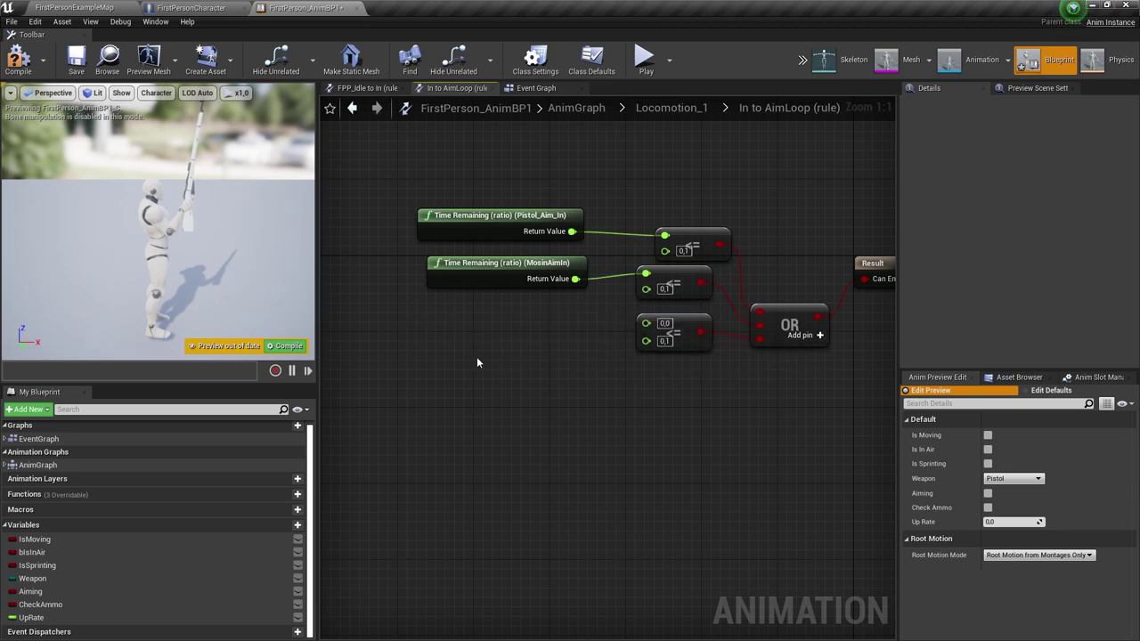
- Add a Time Remaining (ratio) (Pistol_Aim_In) node for the new comparison
right_click(462, 364)
type("time rem")
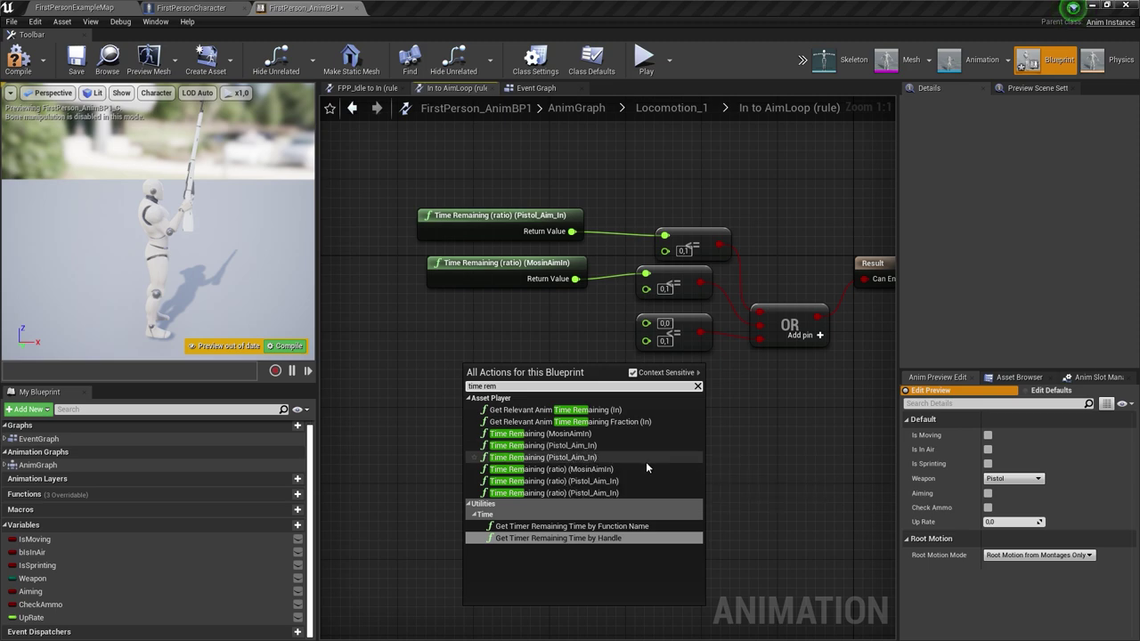
left_click(605, 494)
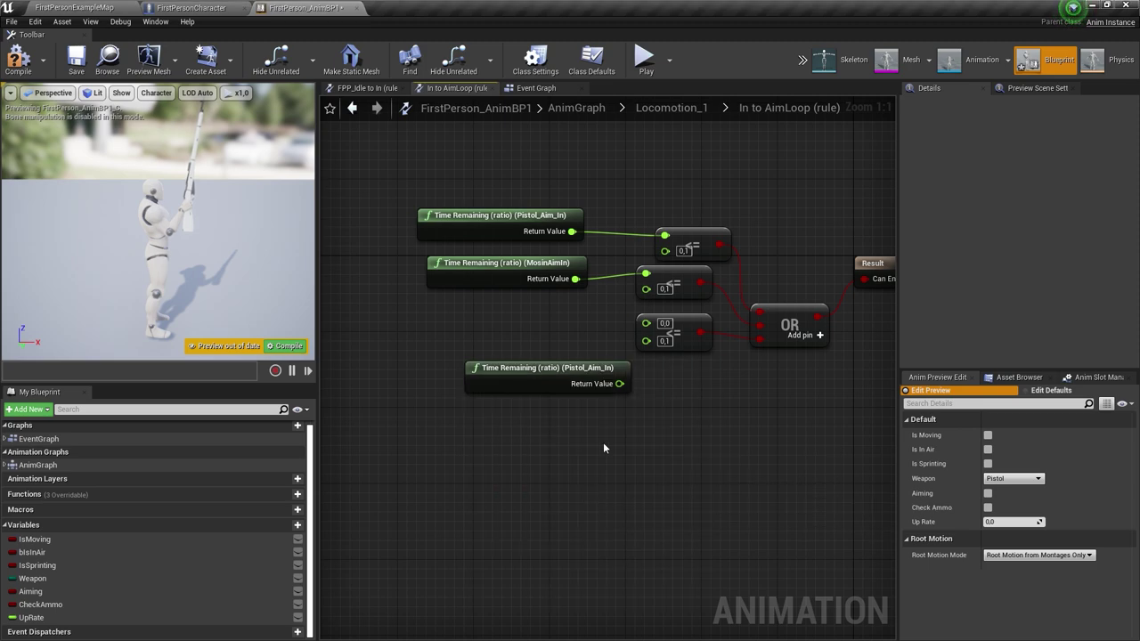
mouse_move(614, 368)
left_mouse_down()
mouse_move(564, 331)
mouse_move(583, 346)
left_mouse_up()
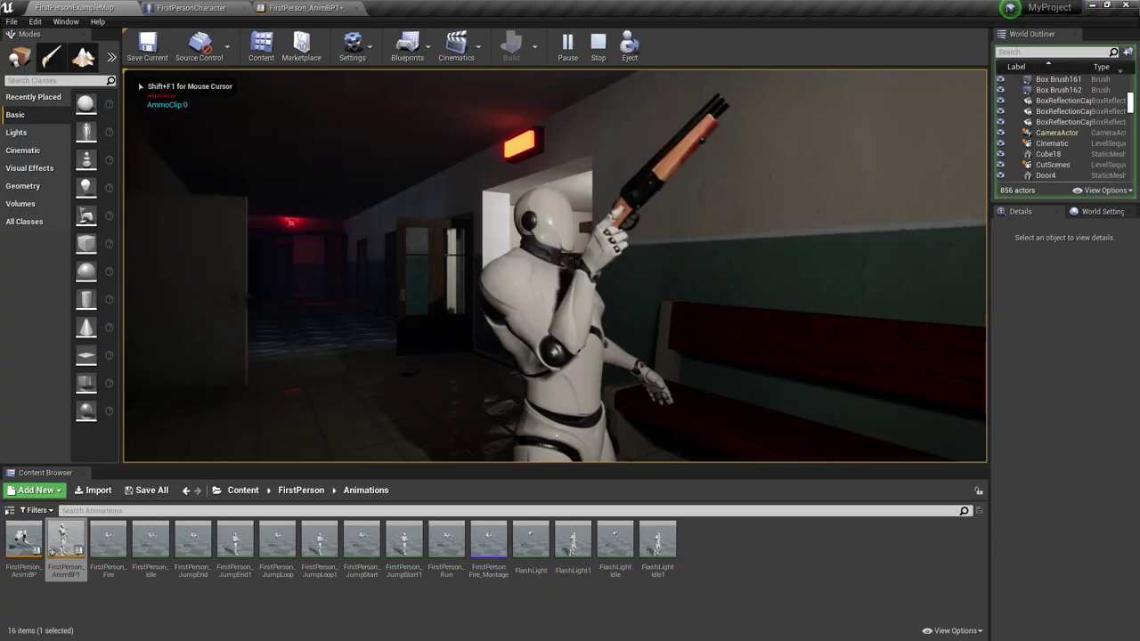
- Stop play and duplicate the lower compare node in the Out to FPP_Idle rule, dropping the MosinAimOut copy
key("Escape")
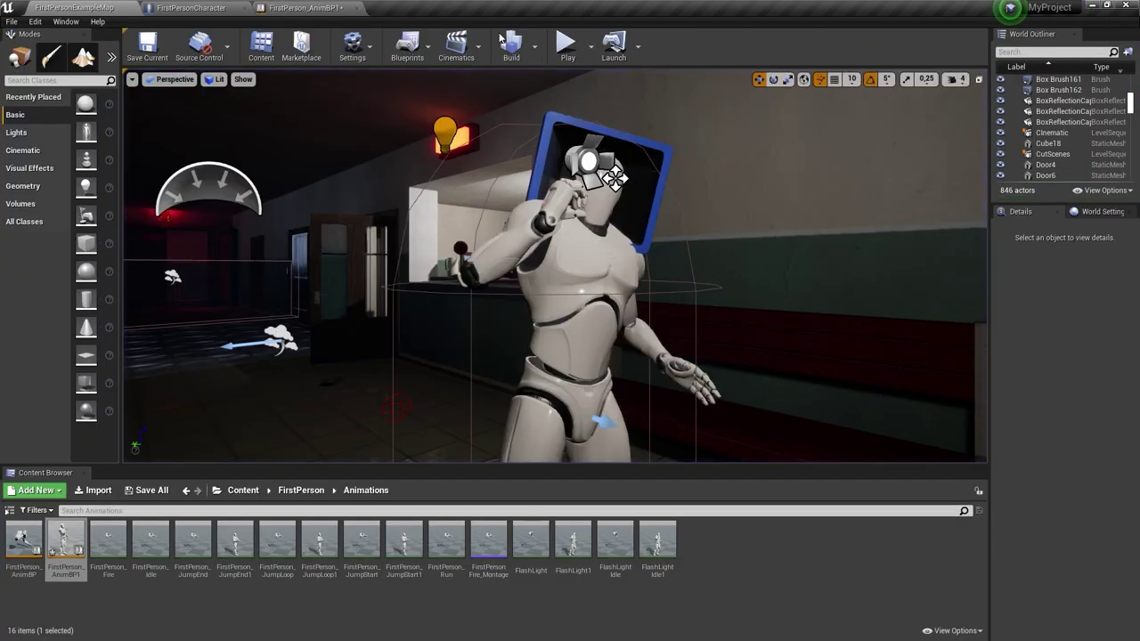
left_click(306, 7)
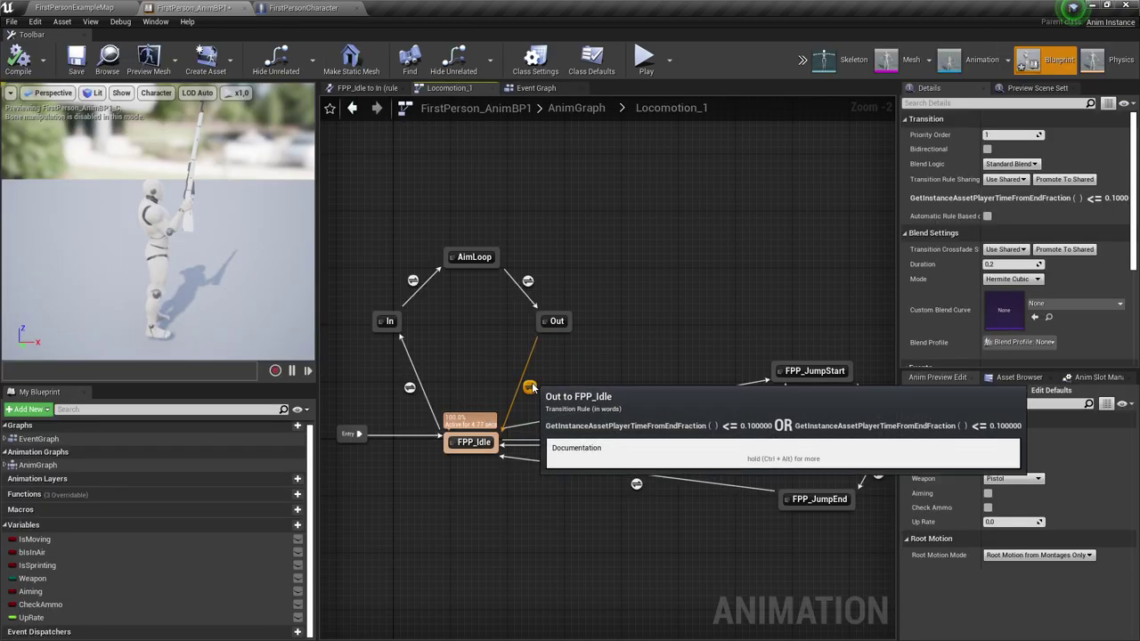
double_click(494, 381)
left_click(496, 369)
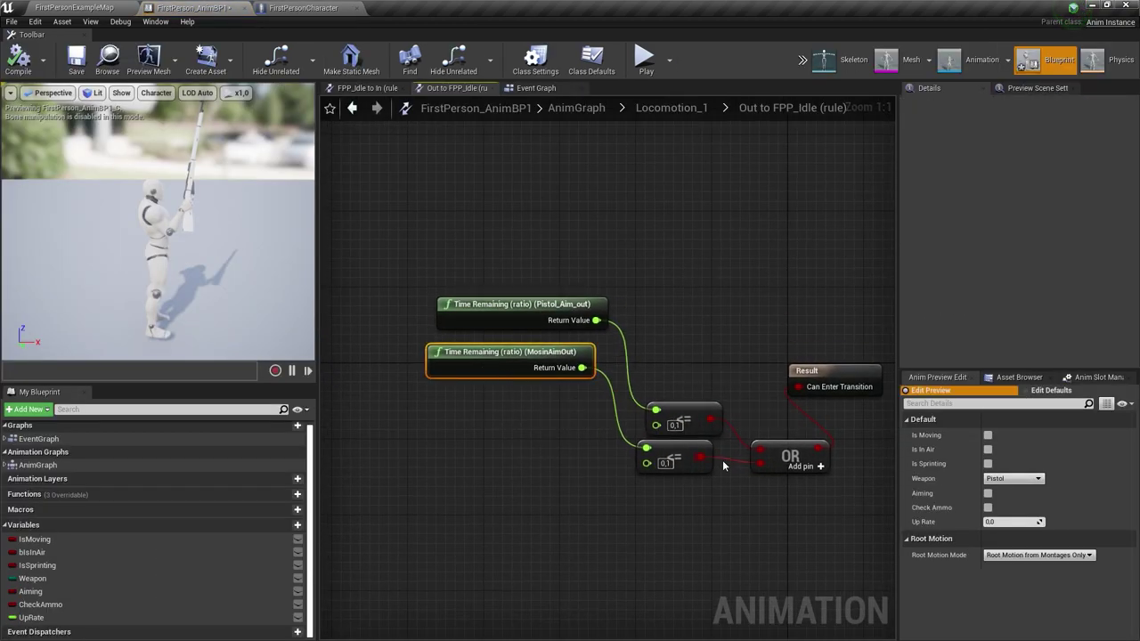
left_click(697, 462, "ctrl")
key("ctrl+w")
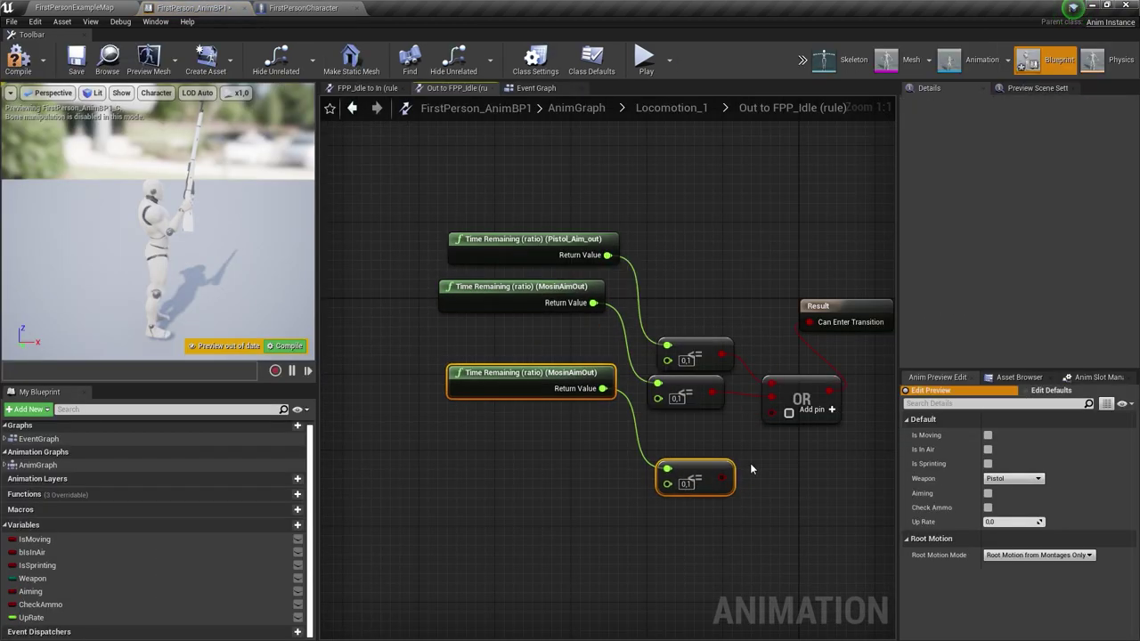
left_click(483, 383)
key("Delete")
- Wire a new Time Remaining (ratio) (Pistol_Aim_out) node into the lower comparison, then compile
right_click(447, 412)
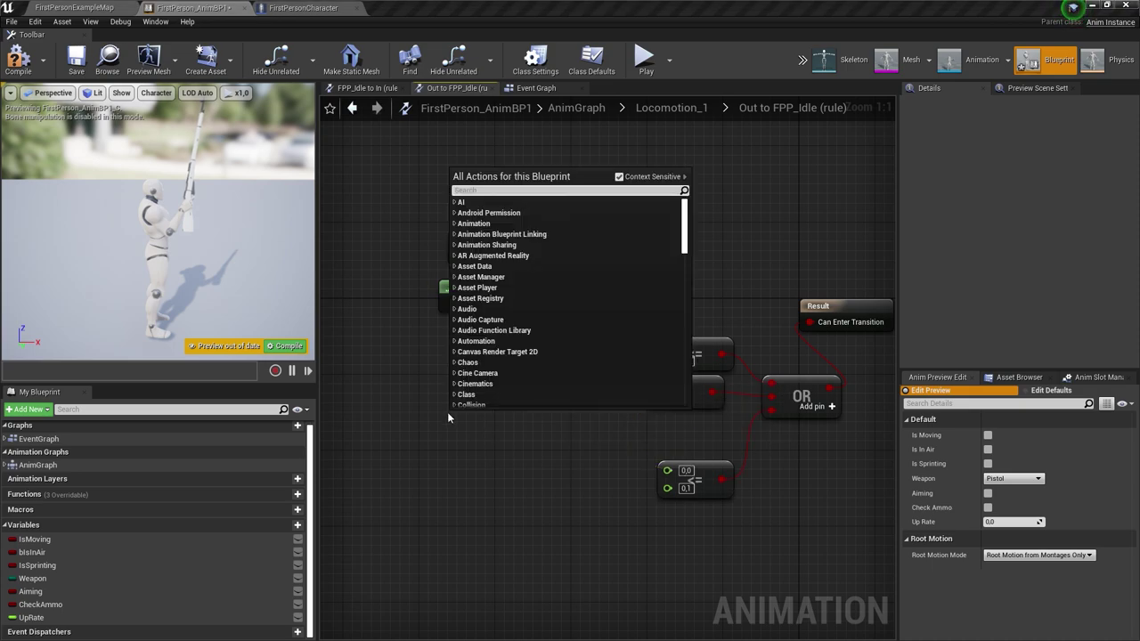
type("time")
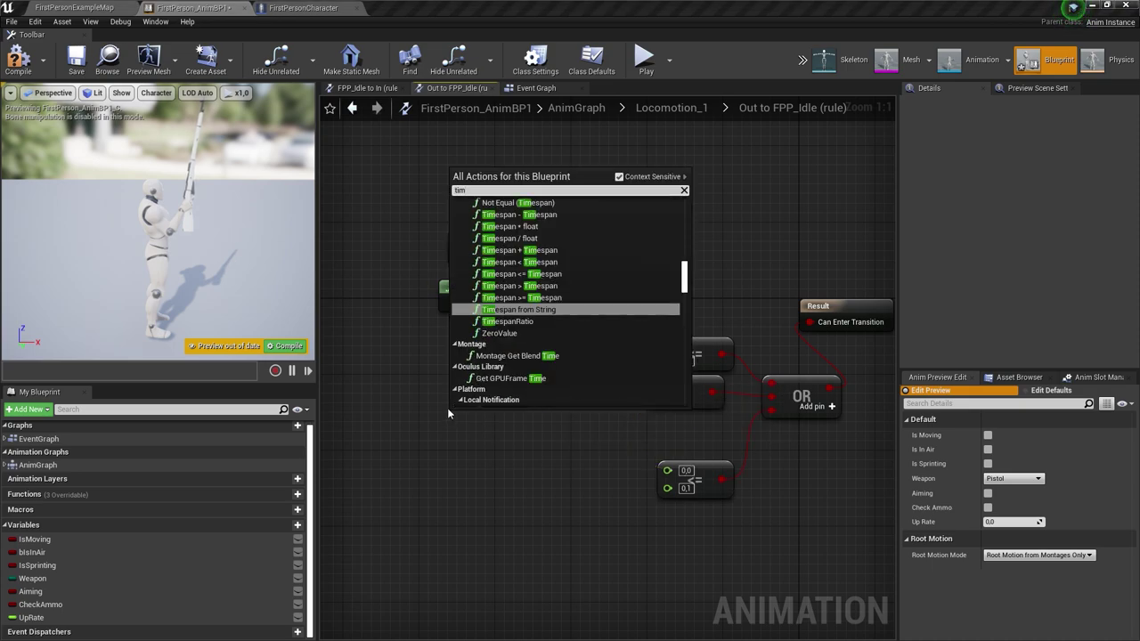
type(" remaining")
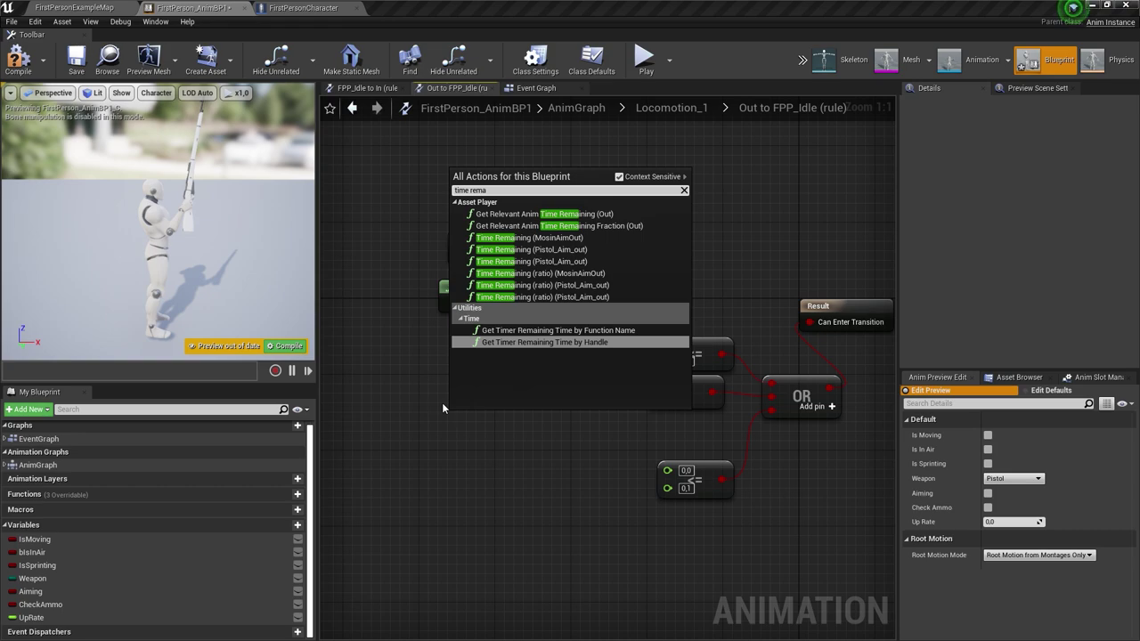
left_click(534, 308)
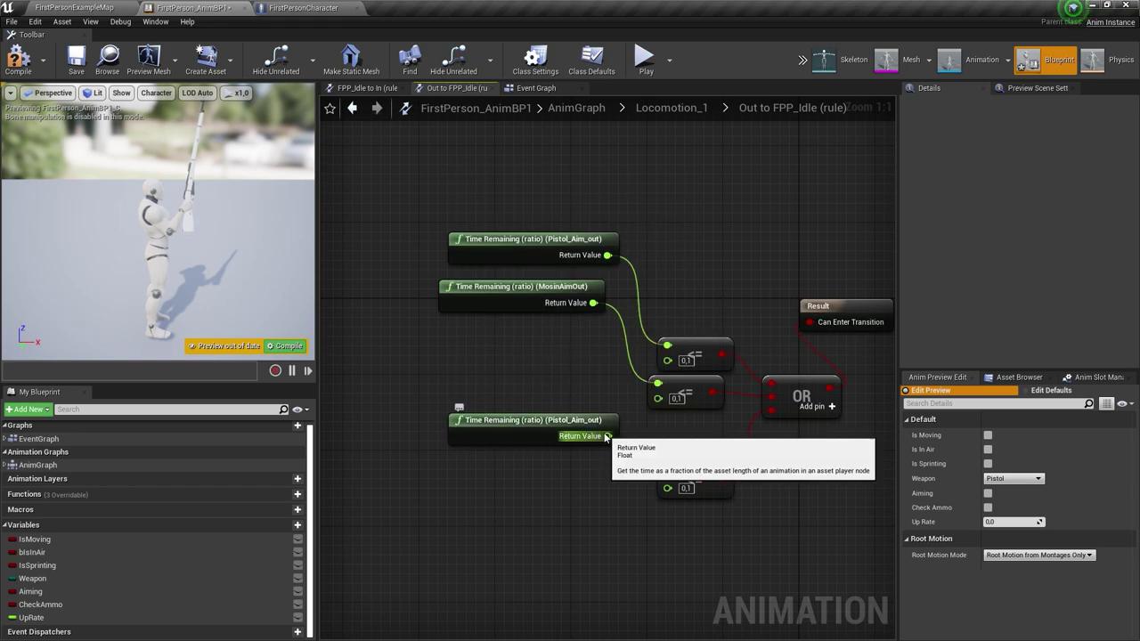
left_click_drag(594, 436, 668, 472)
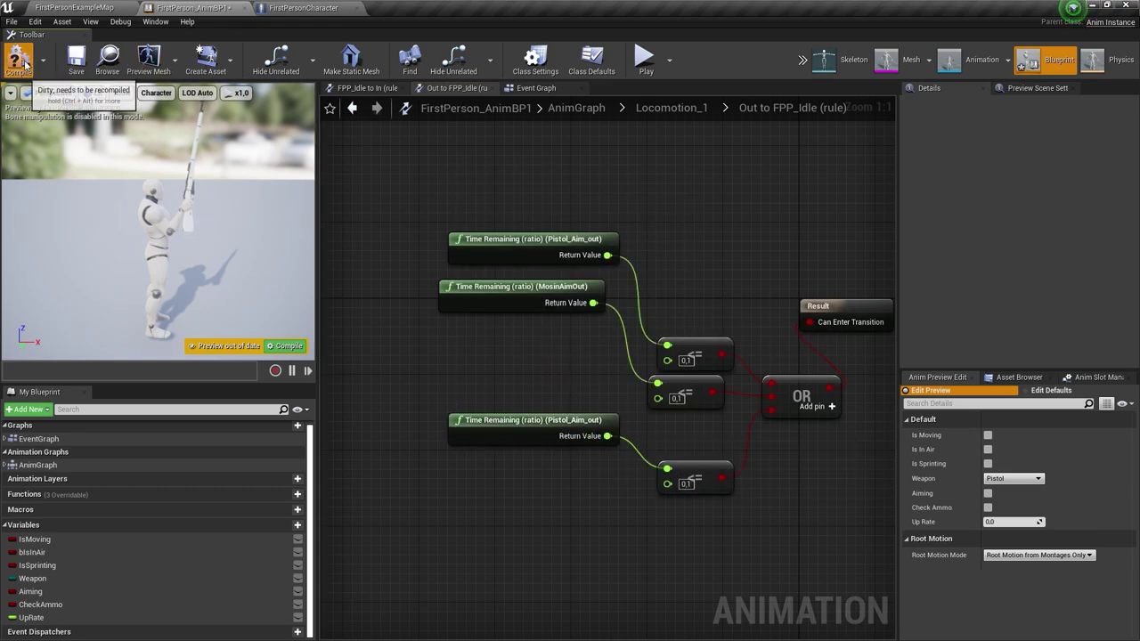
left_click(645, 60)
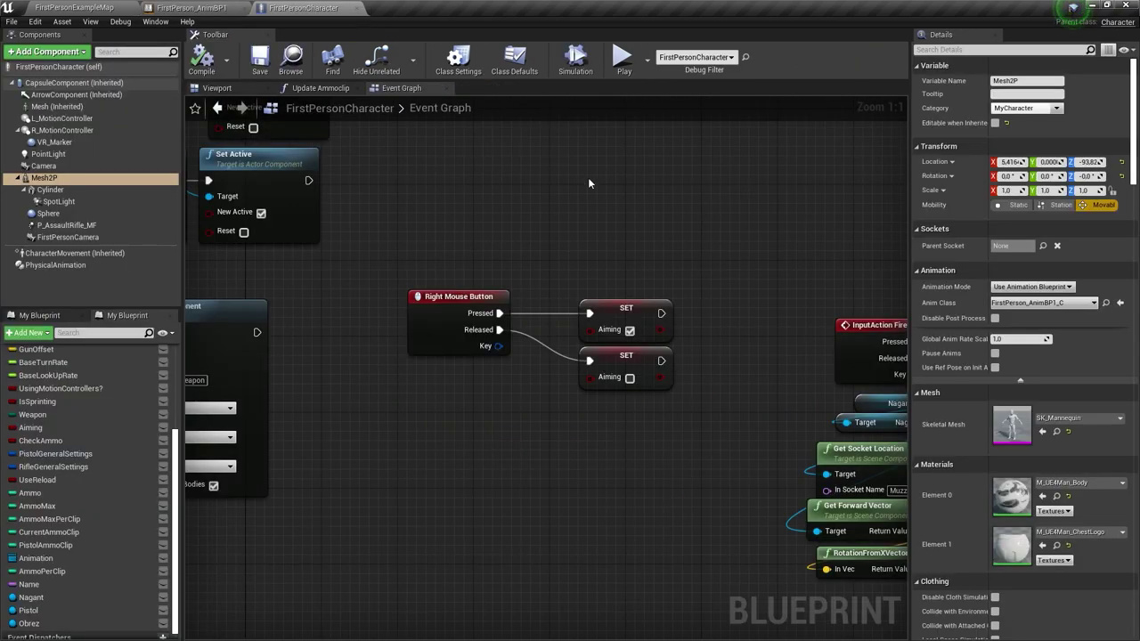
- Select the InputAction Fire and SpawnActor Bullet nodes and wrap them in a 'Shoot Event' comment
scroll(552, 267, "down", 4)
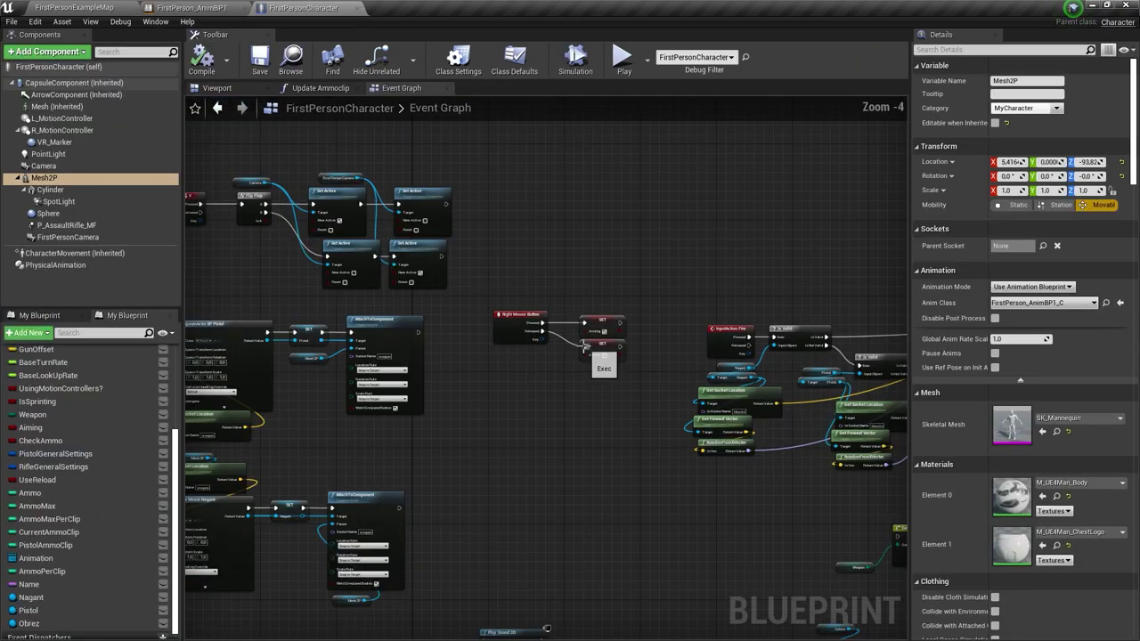
scroll(540, 357, "down", 4)
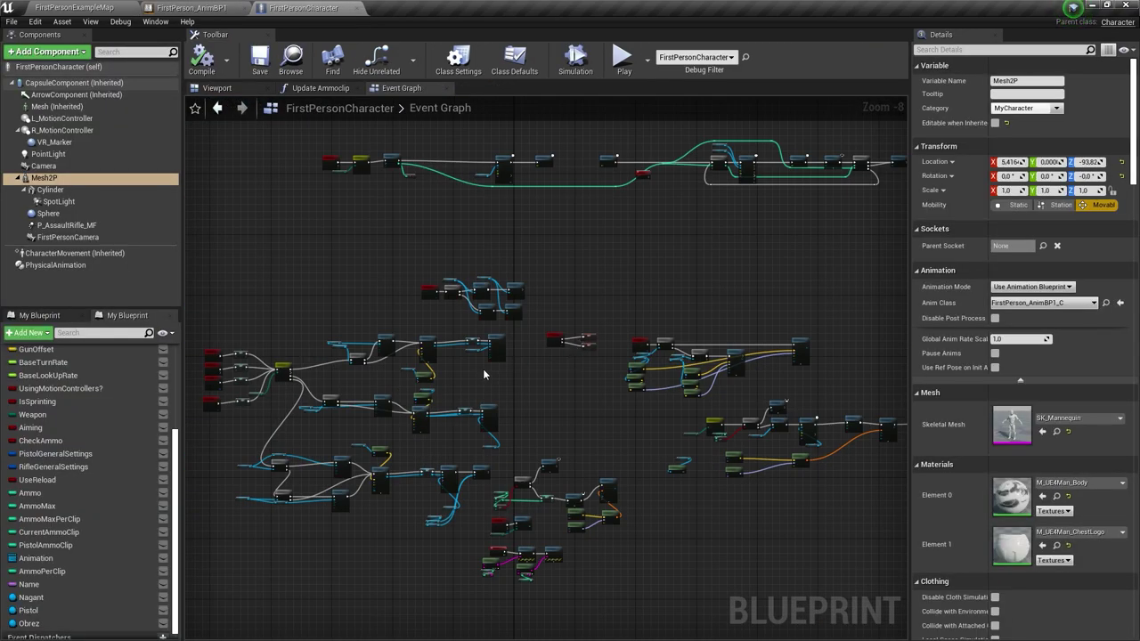
right_click_drag(585, 167, 473, 248)
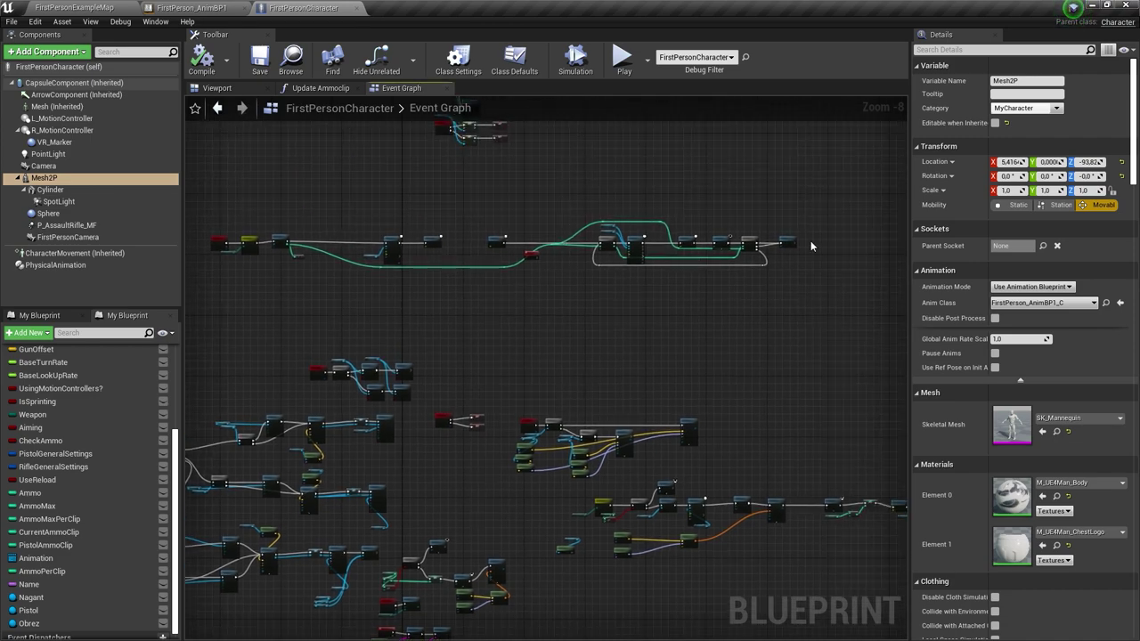
right_click_drag(408, 389, 625, 284)
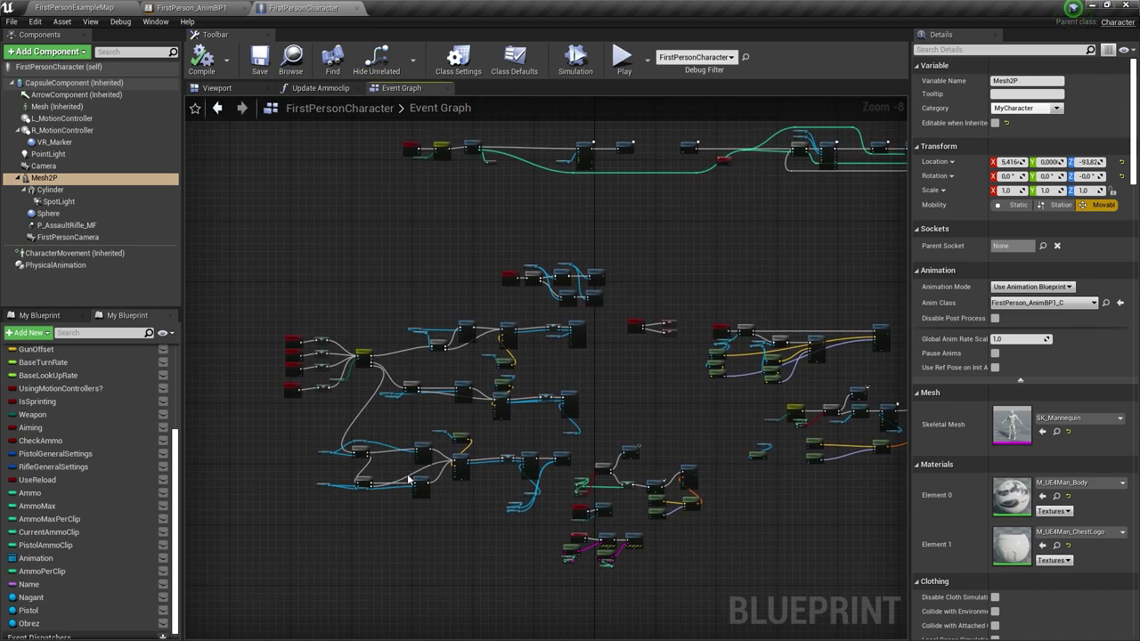
right_click_drag(498, 363, 461, 374)
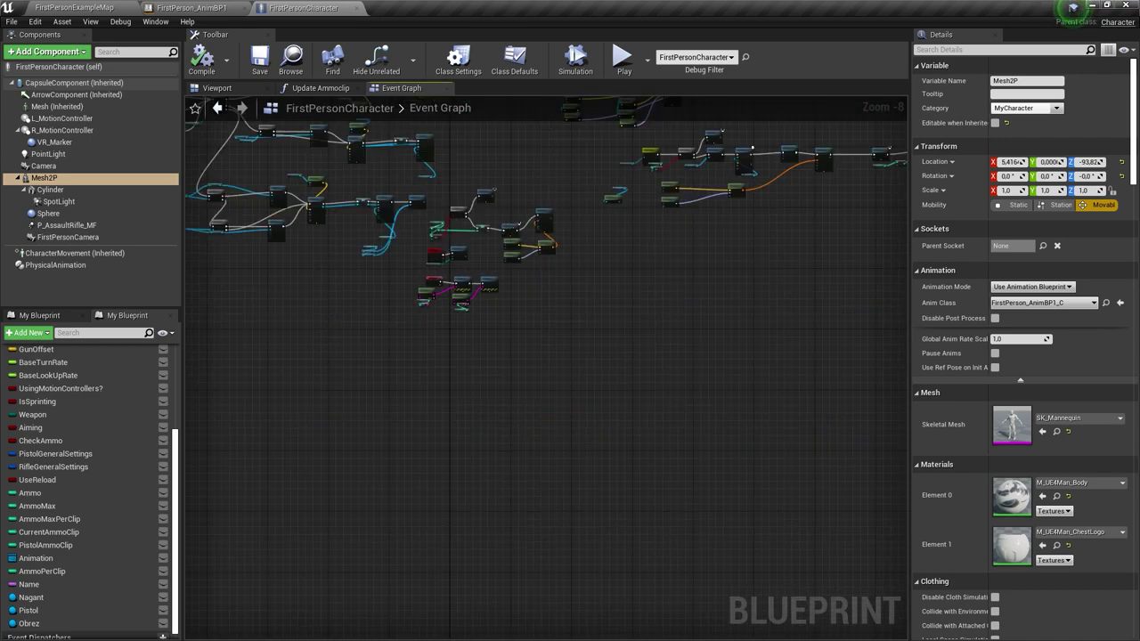
right_click_drag(418, 143, 426, 357)
scroll(428, 356, "down", 9)
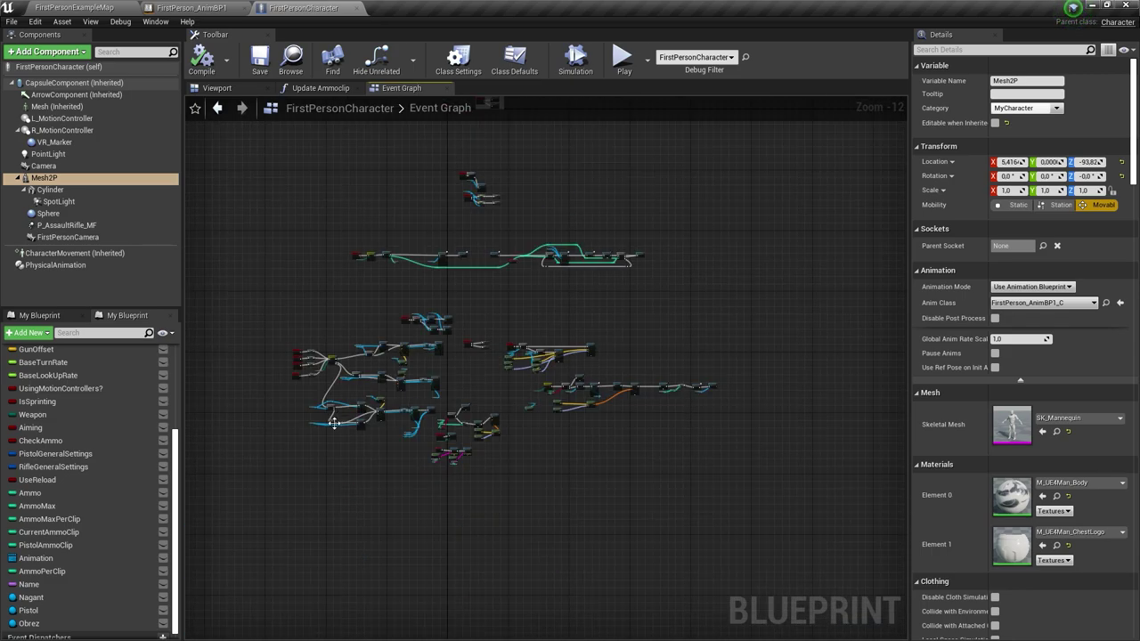
scroll(429, 355, "up", 8)
scroll(430, 355, "down", 2)
scroll(429, 355, "up", 2)
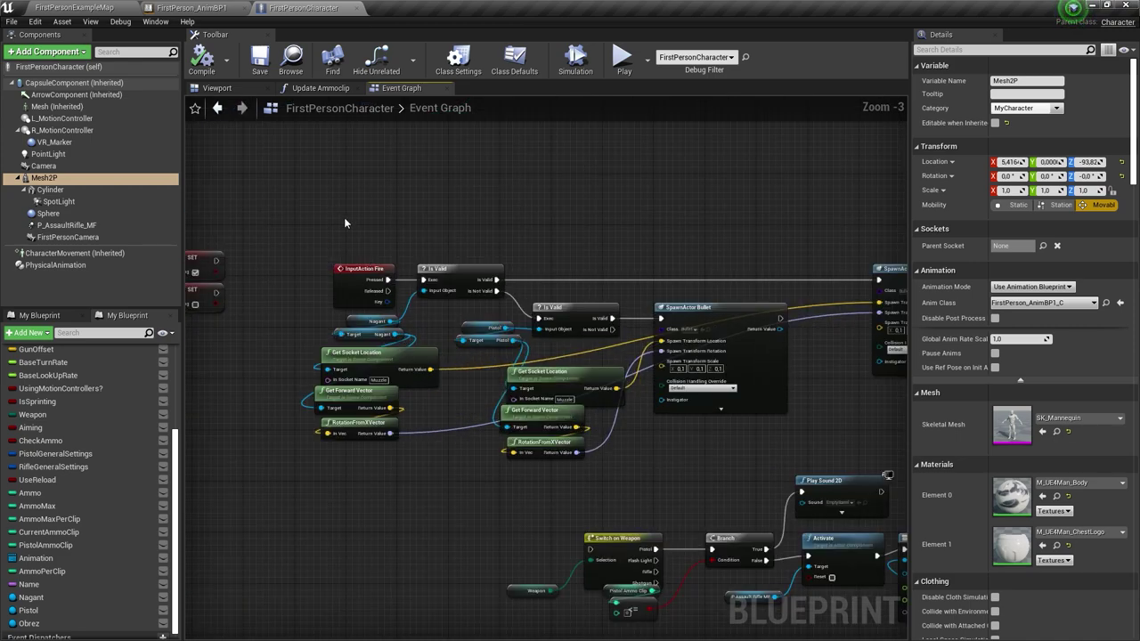
scroll(345, 224, "down", 1)
left_click_drag(341, 178, 837, 381)
key("c")
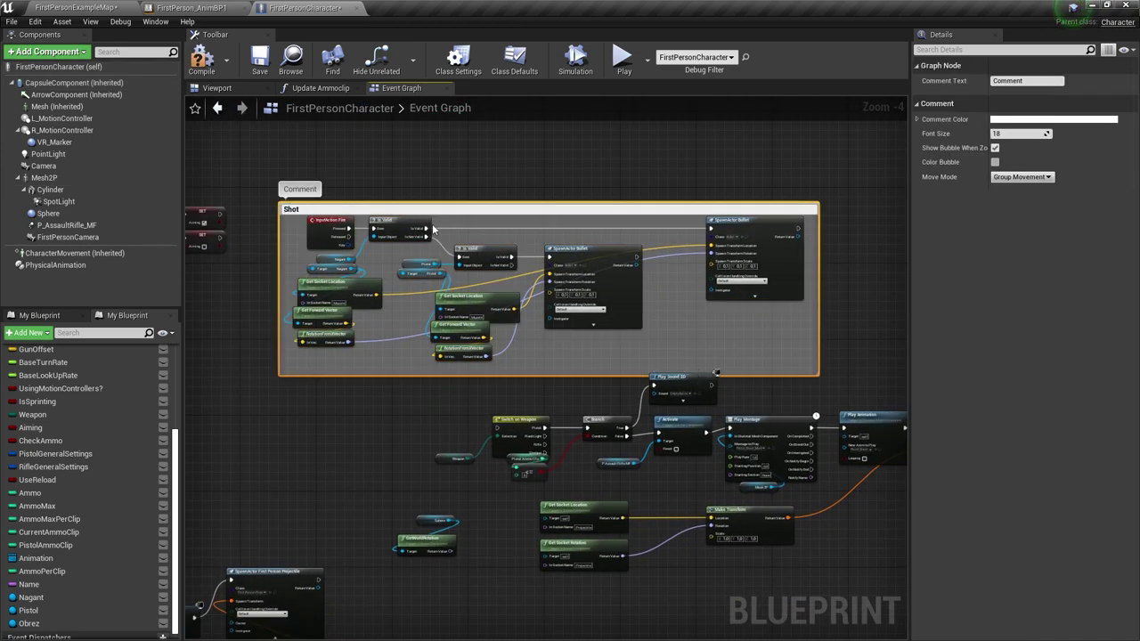
type("ot Event")
key("Return")
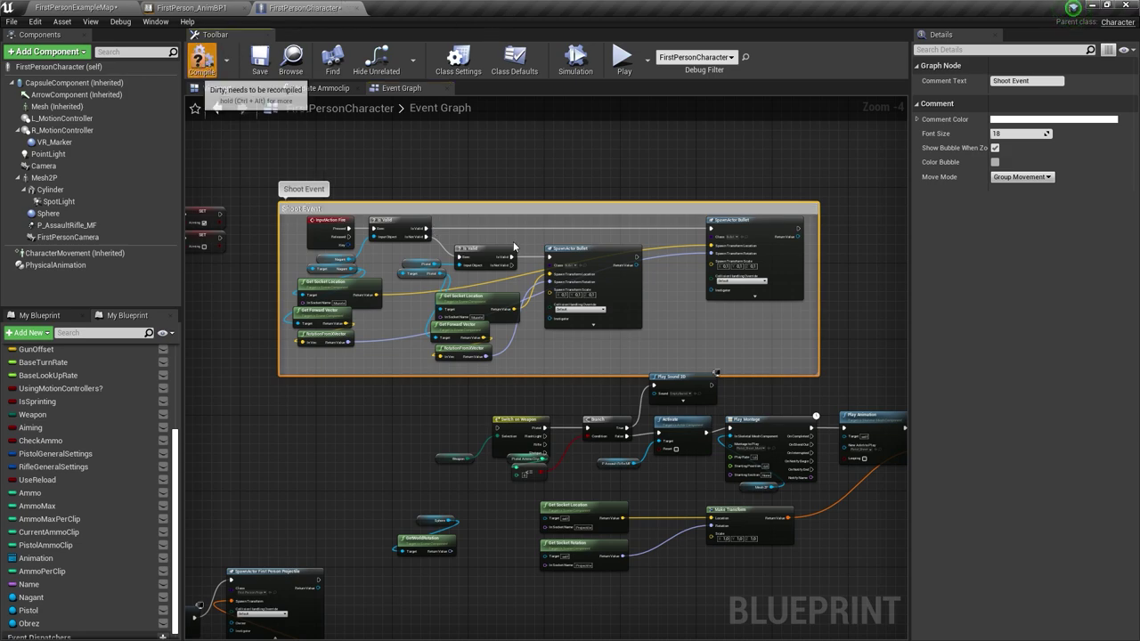
- Move the Shoot Event comment box into a better position in the graph
scroll(512, 258, "down", 5)
scroll(427, 196, "up", 5)
scroll(376, 141, "up", 7)
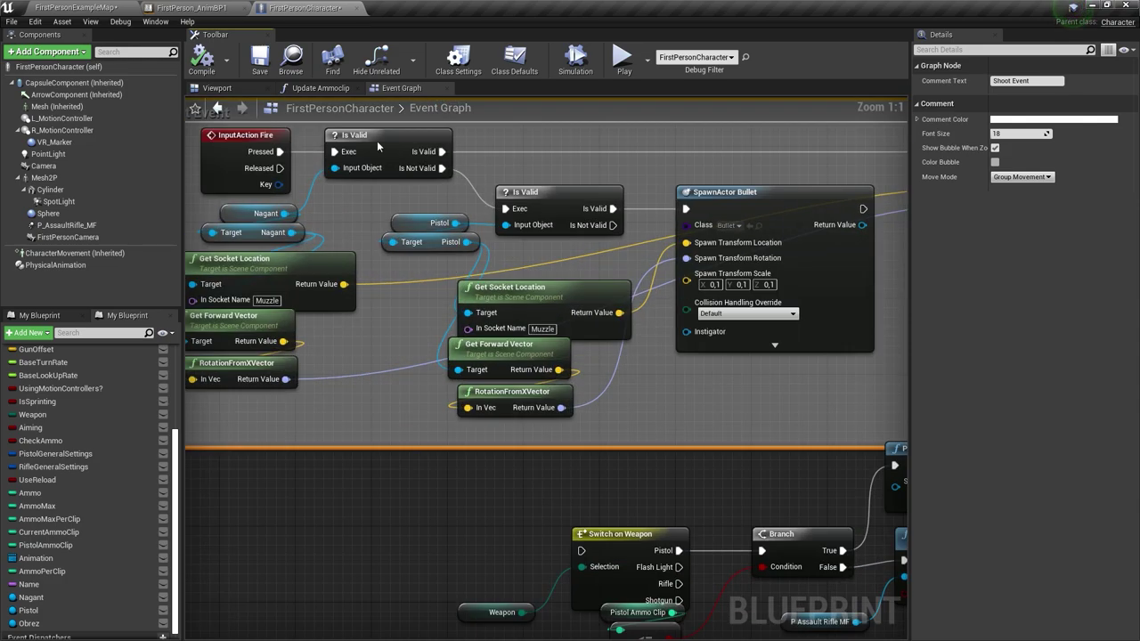
scroll(357, 232, "up", 1)
scroll(324, 245, "down", 2)
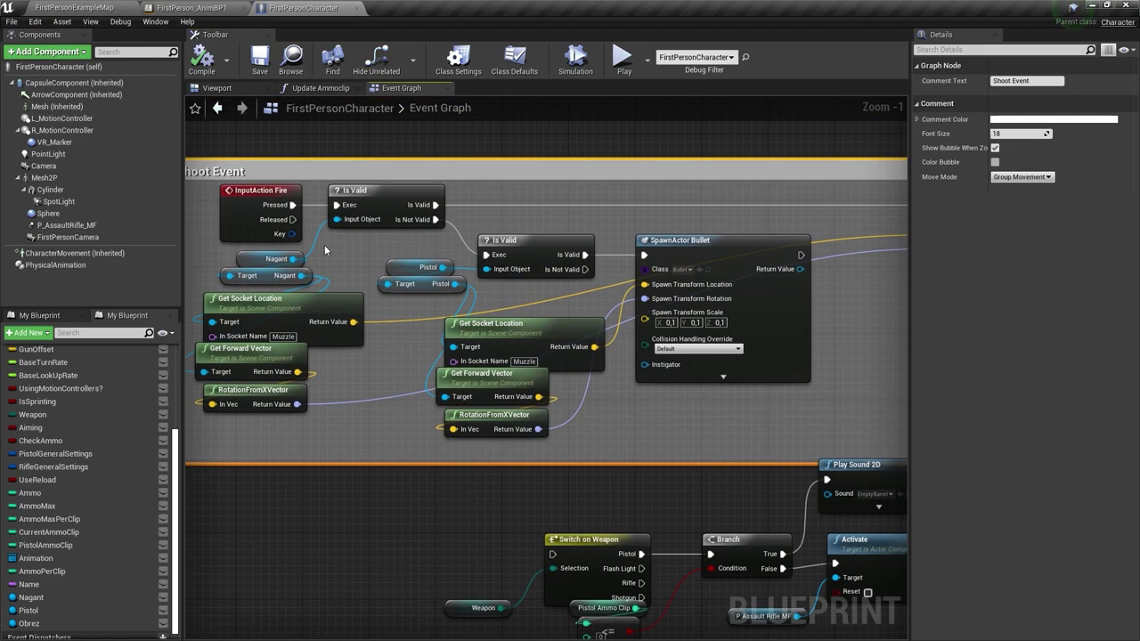
right_click_drag(459, 217, 335, 234)
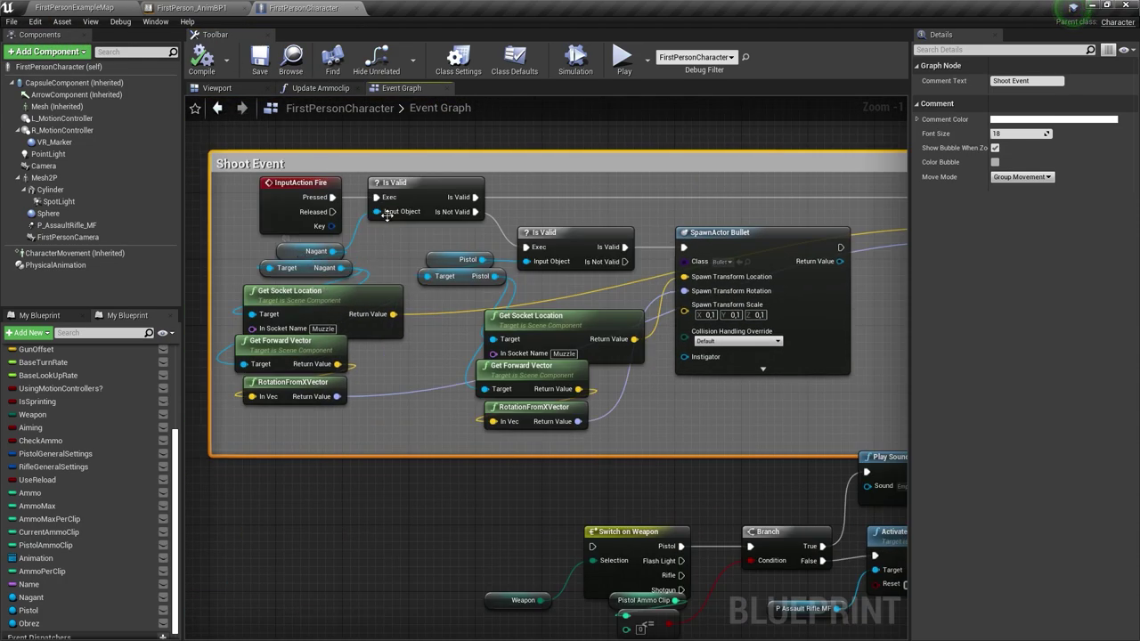
right_click_drag(301, 275, 514, 257)
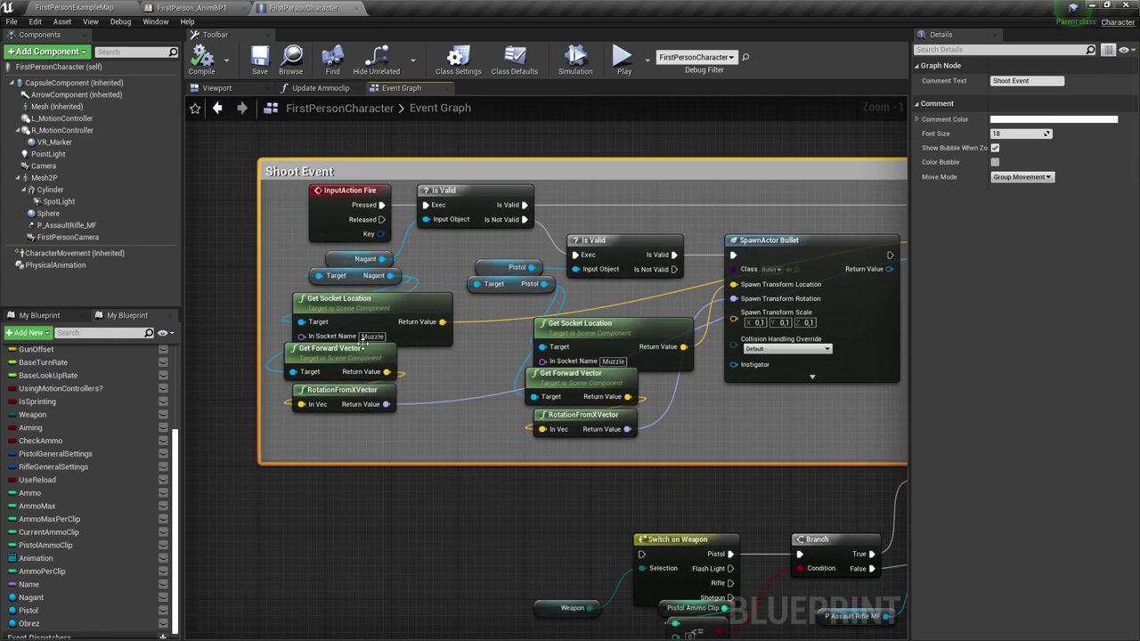
scroll(601, 310, "down", 3)
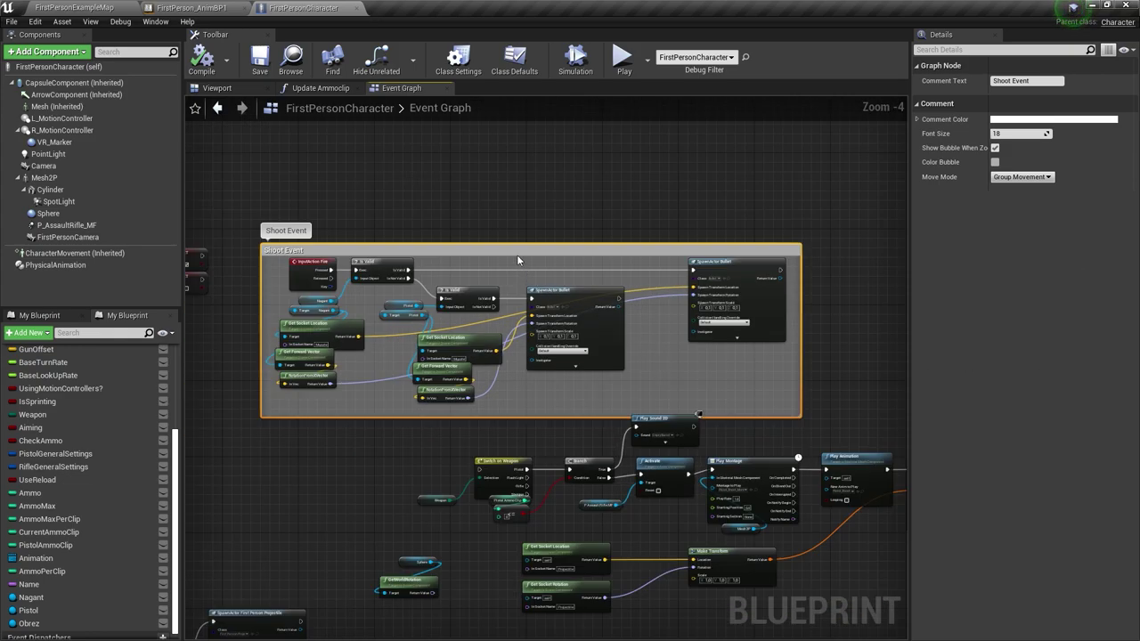
mouse_move(516, 259)
left_mouse_down()
mouse_move(548, 243)
mouse_move(529, 153)
left_mouse_up()
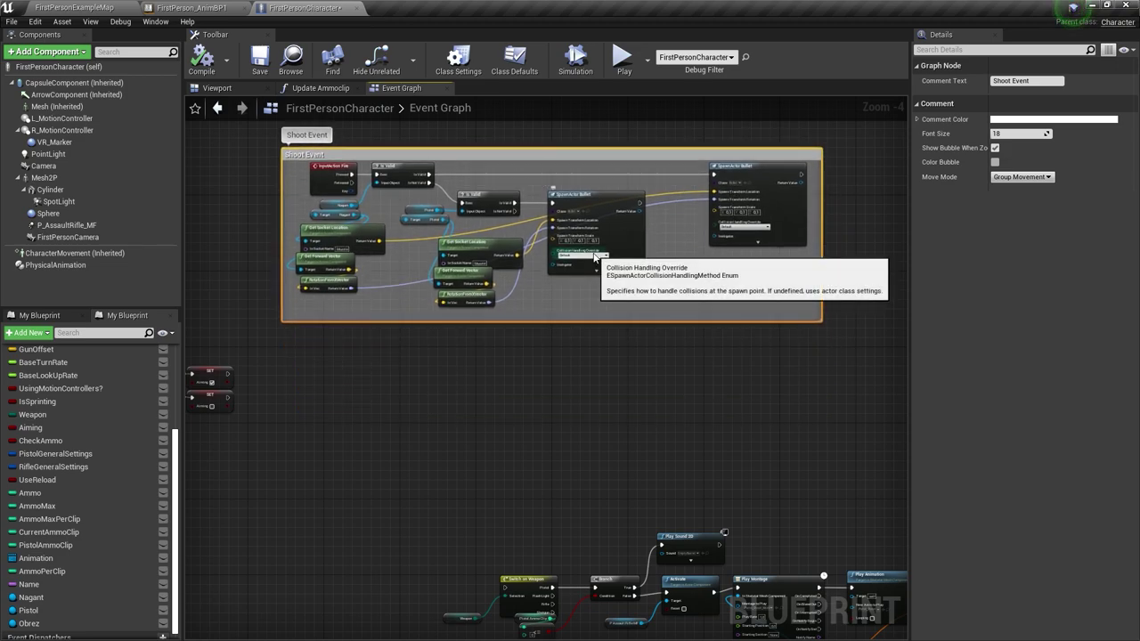
right_click_drag(594, 257, 536, 285)
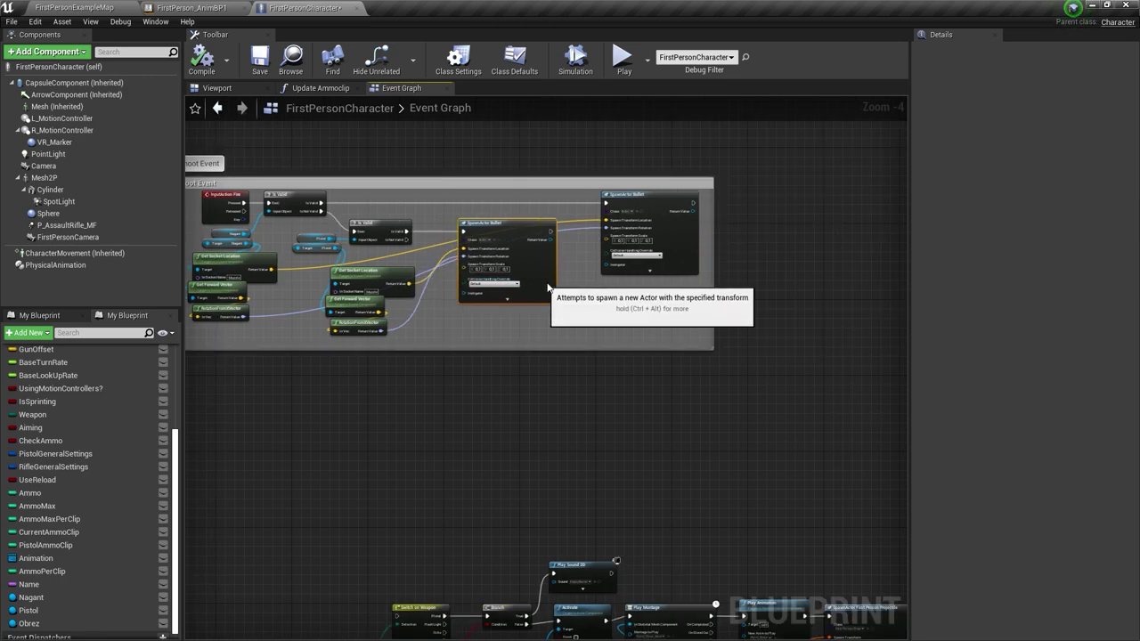
- Survey the SpawnActor Bullet and Get Socket Location nodes, finding empty space below them
scroll(427, 232, "up", 1)
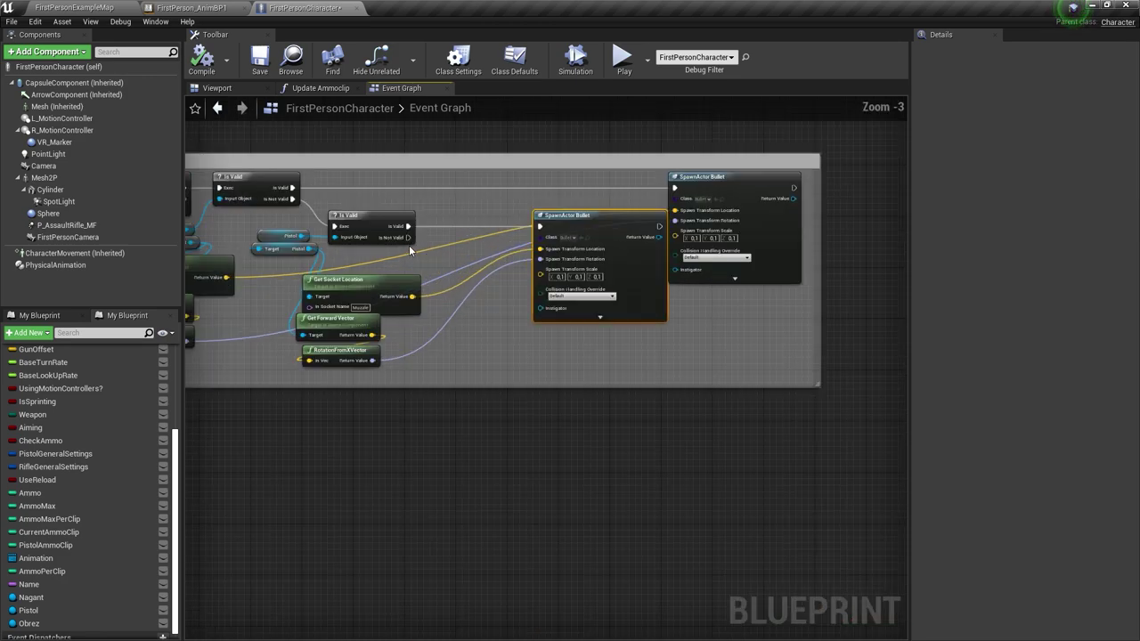
right_click_drag(294, 275, 475, 297)
left_click(374, 290)
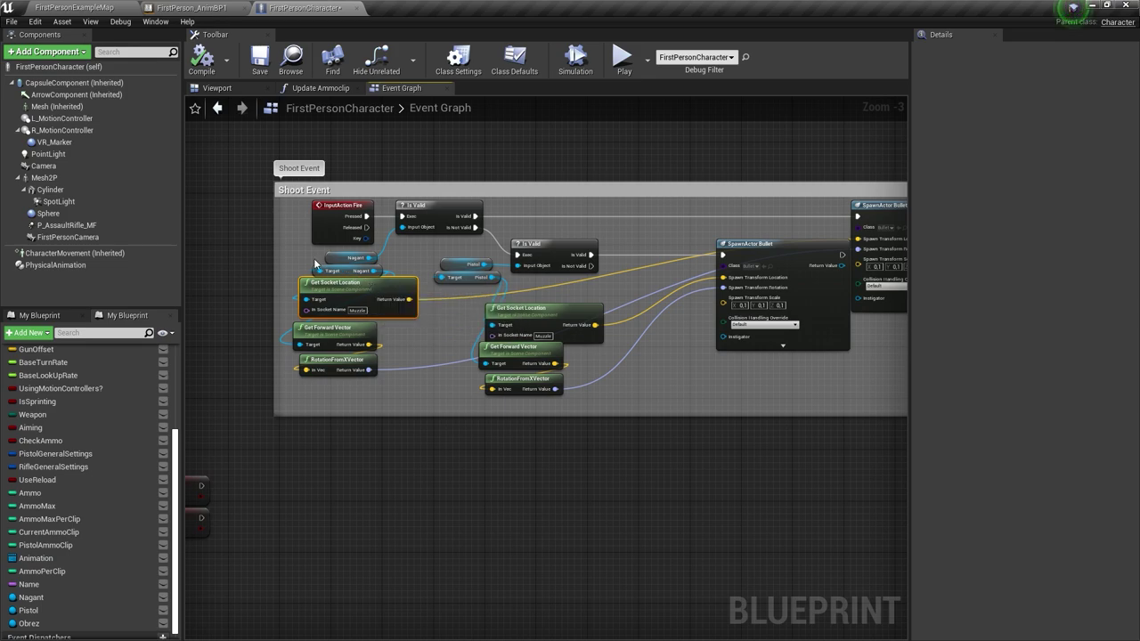
right_click_drag(314, 258, 161, 195)
scroll(383, 222, "up", 1)
scroll(312, 233, "up", 1)
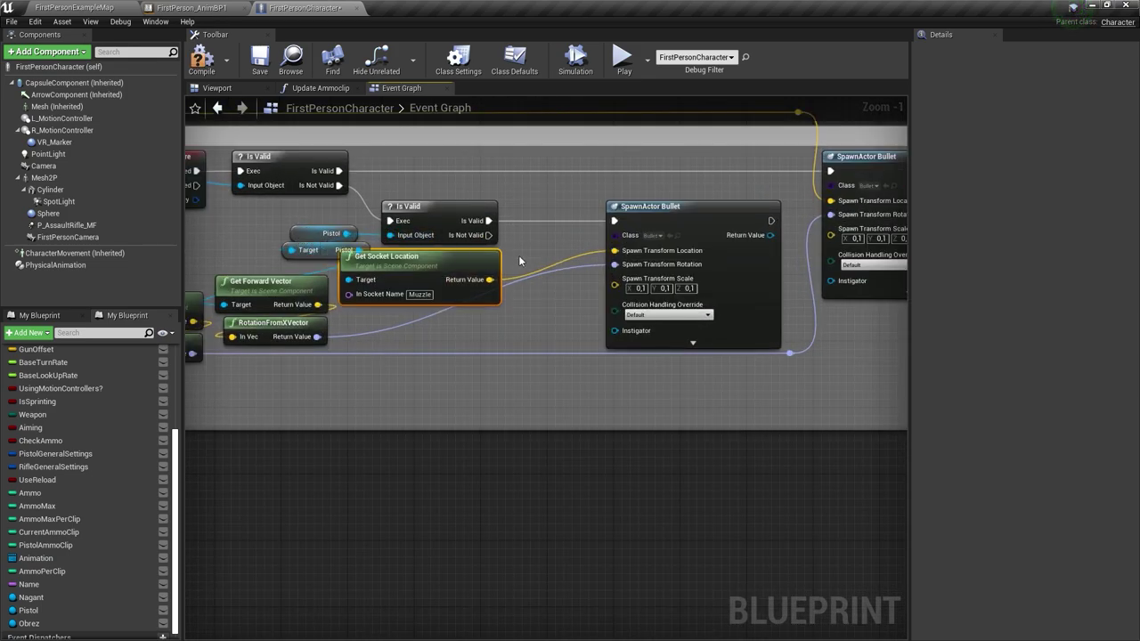
right_click_drag(703, 449, 623, 311)
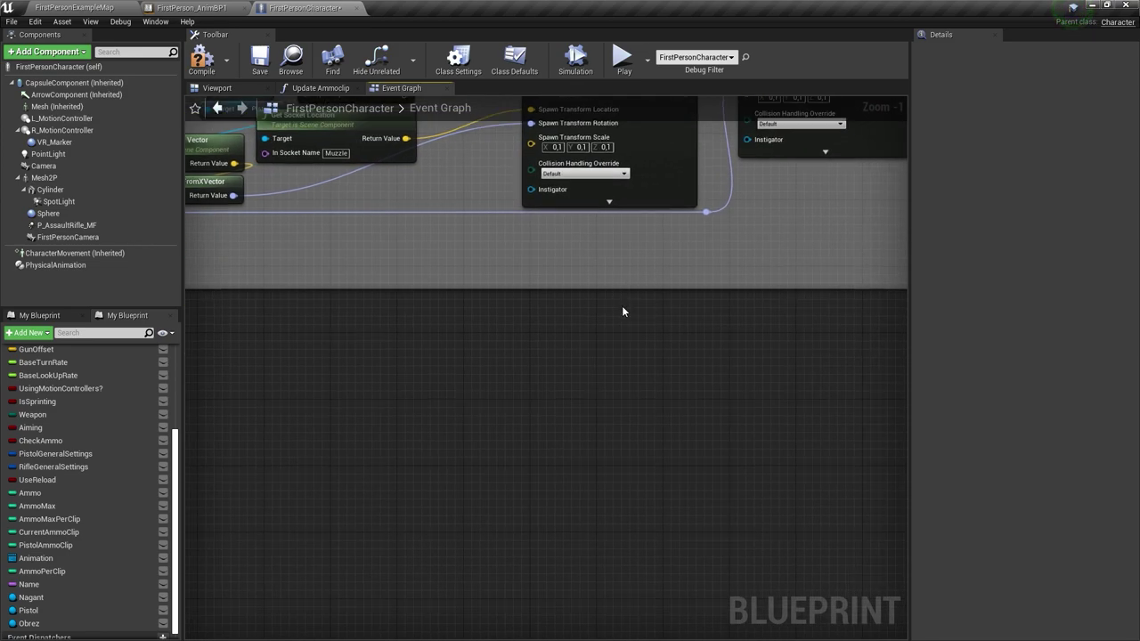
- Drag from the Is Not Valid output and add a Do N node via search
left_click_drag(428, 174, 431, 410)
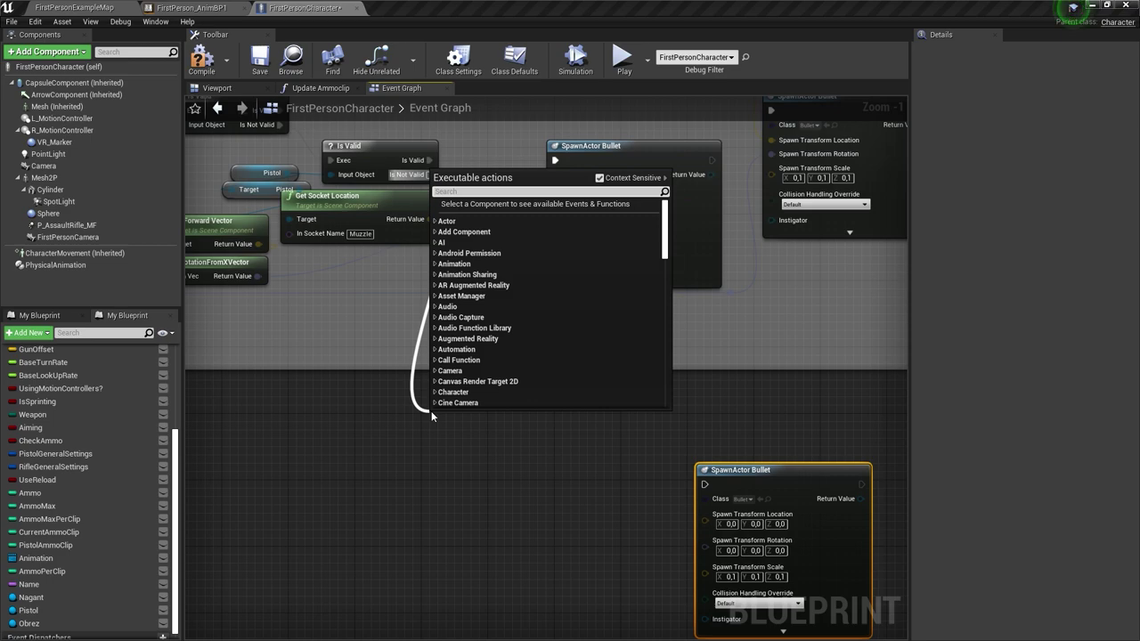
type("do")
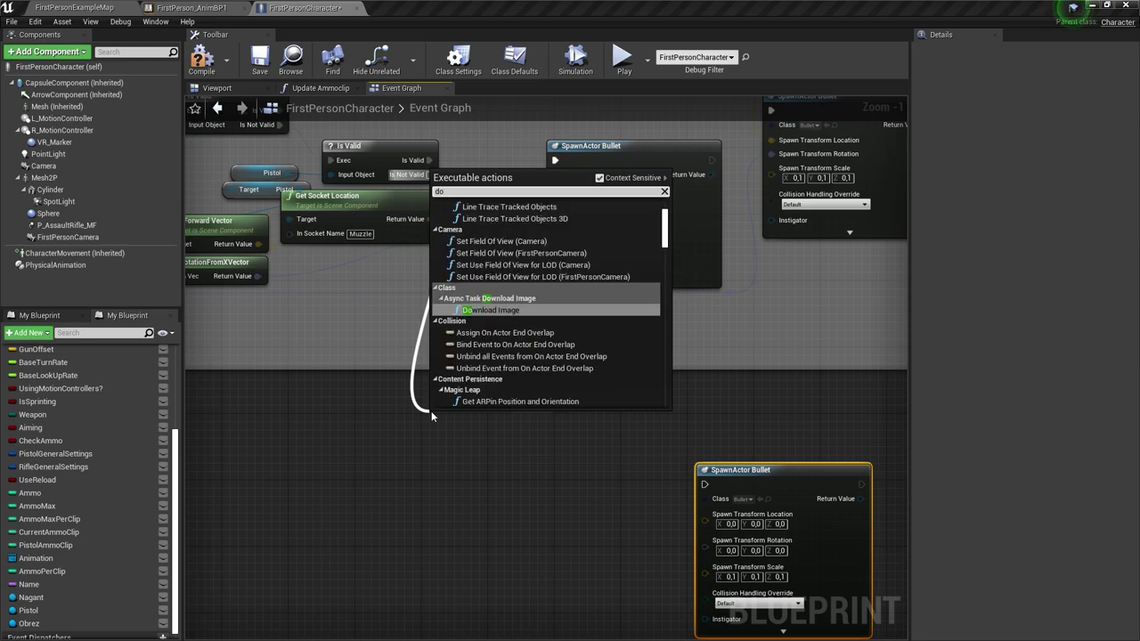
type(" n")
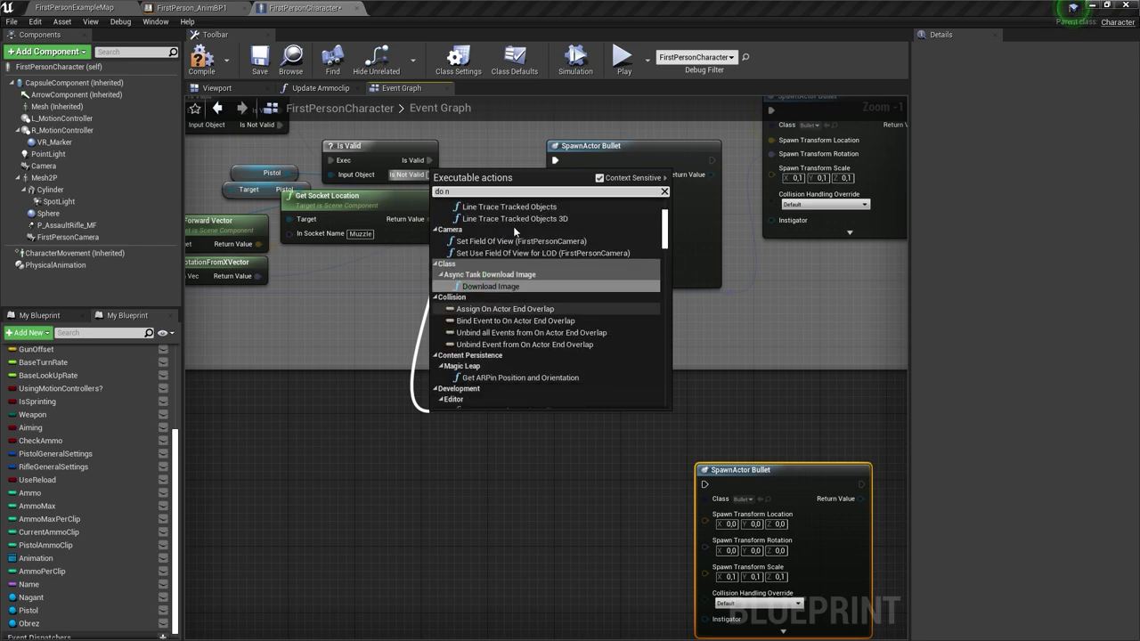
scroll(513, 226, "down", 5)
key("BackSpace")
key("BackSpace")
key("BackSpace")
type("B")
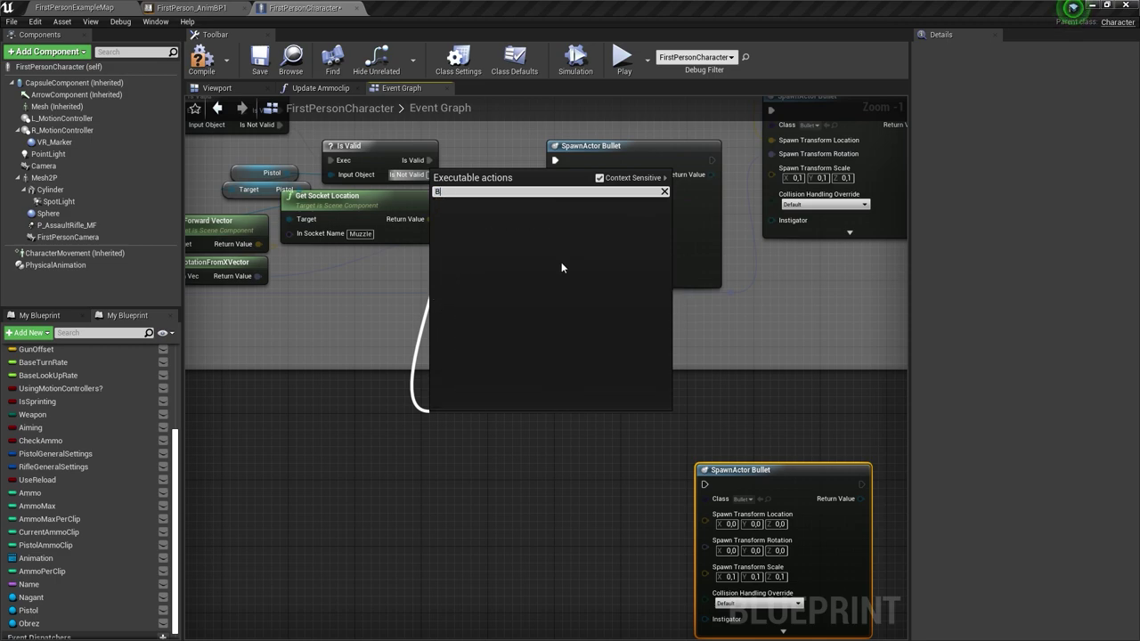
key("BackSpace")
type("Don")
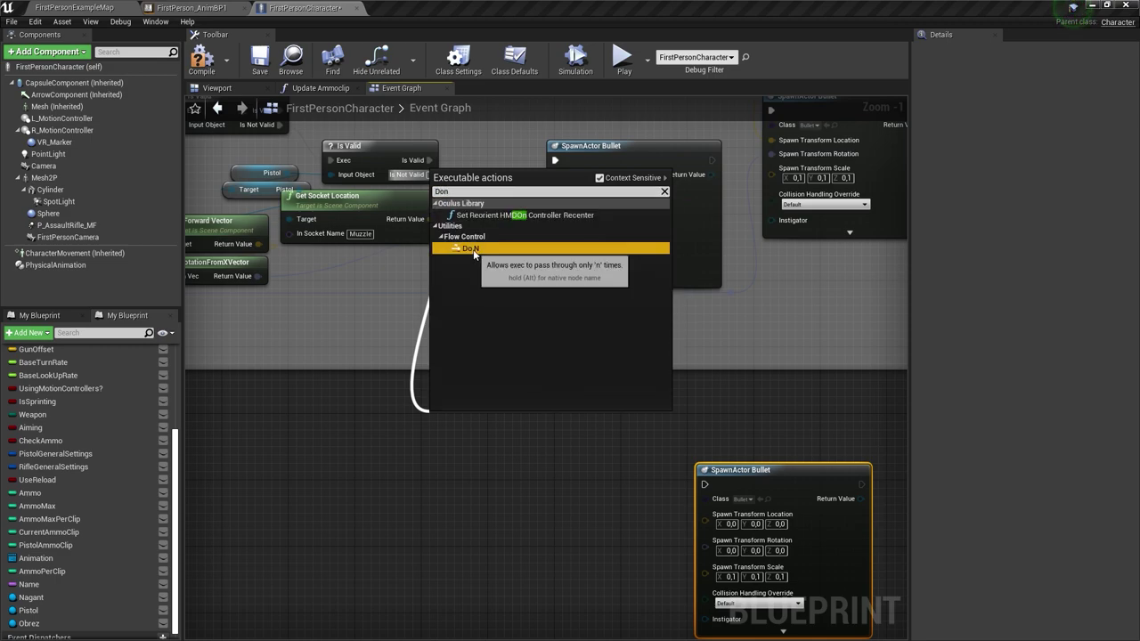
left_click(473, 249)
- Move the SpawnActor Bullet node aside and reposition the Do N node
scroll(558, 482, "up", 1)
scroll(616, 420, "down", 2)
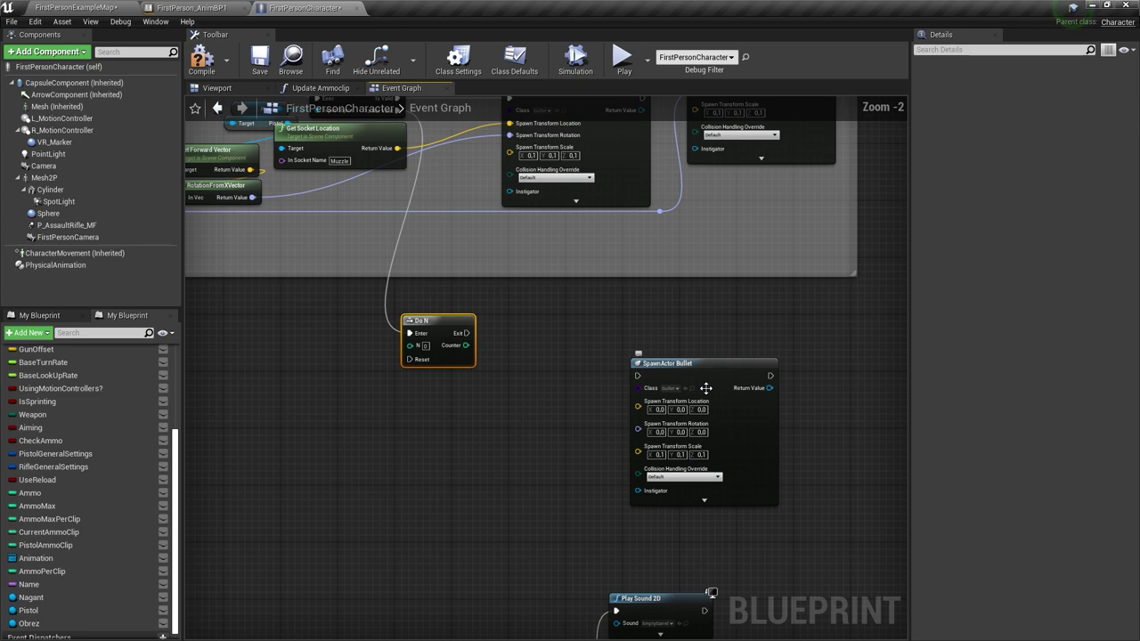
left_click_drag(706, 388, 767, 360)
scroll(477, 397, "up", 2)
left_click_drag(412, 329, 462, 367)
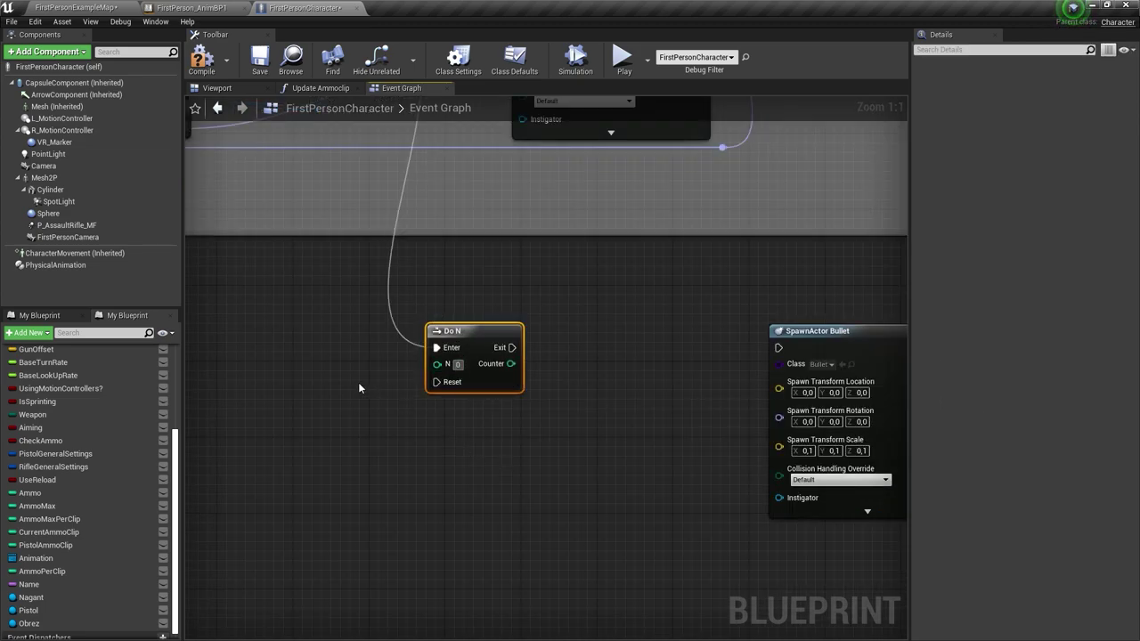
- Add a new Integer variable named BulletCount to the blueprint
right_click(301, 385)
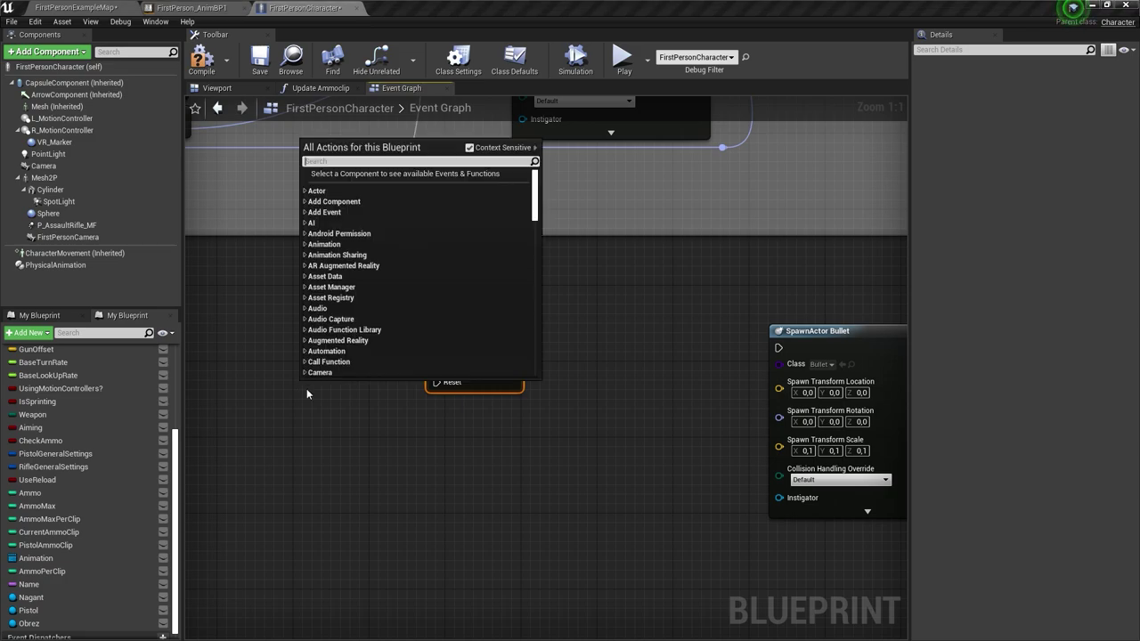
left_click(307, 388)
scroll(151, 456, "up", 2)
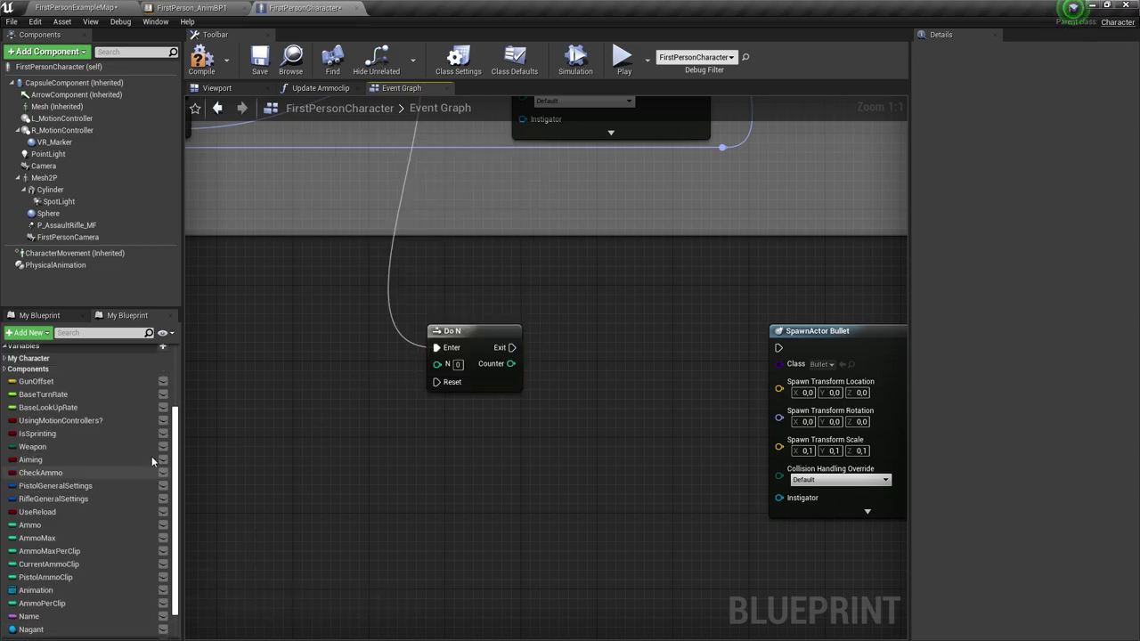
left_click(163, 346)
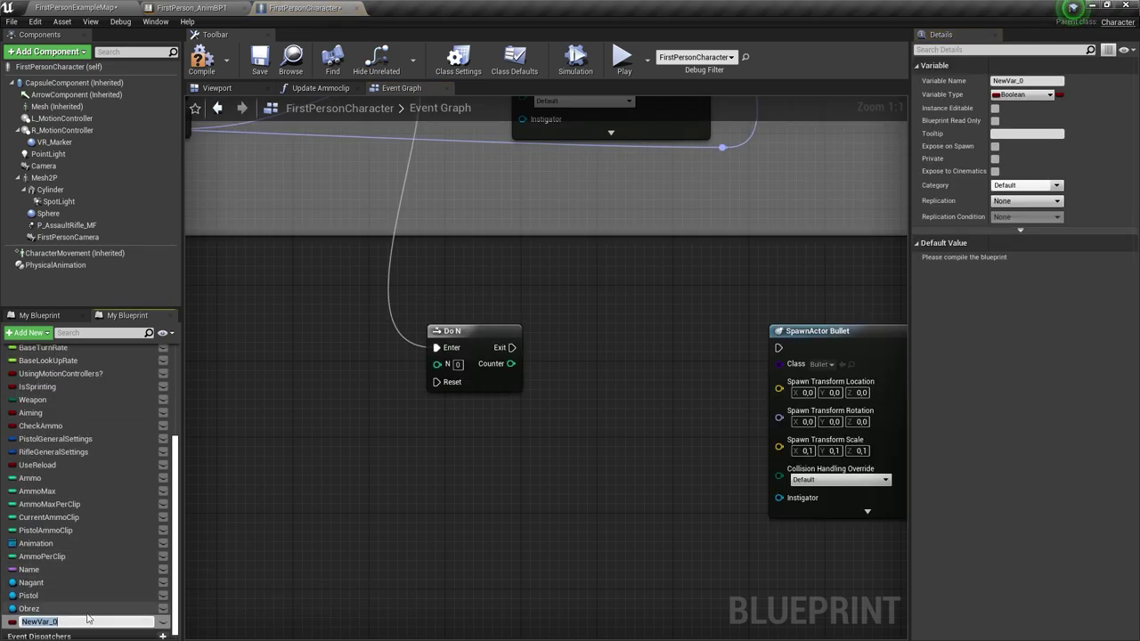
key("BackSpace")
type("BulletCount")
key("Return")
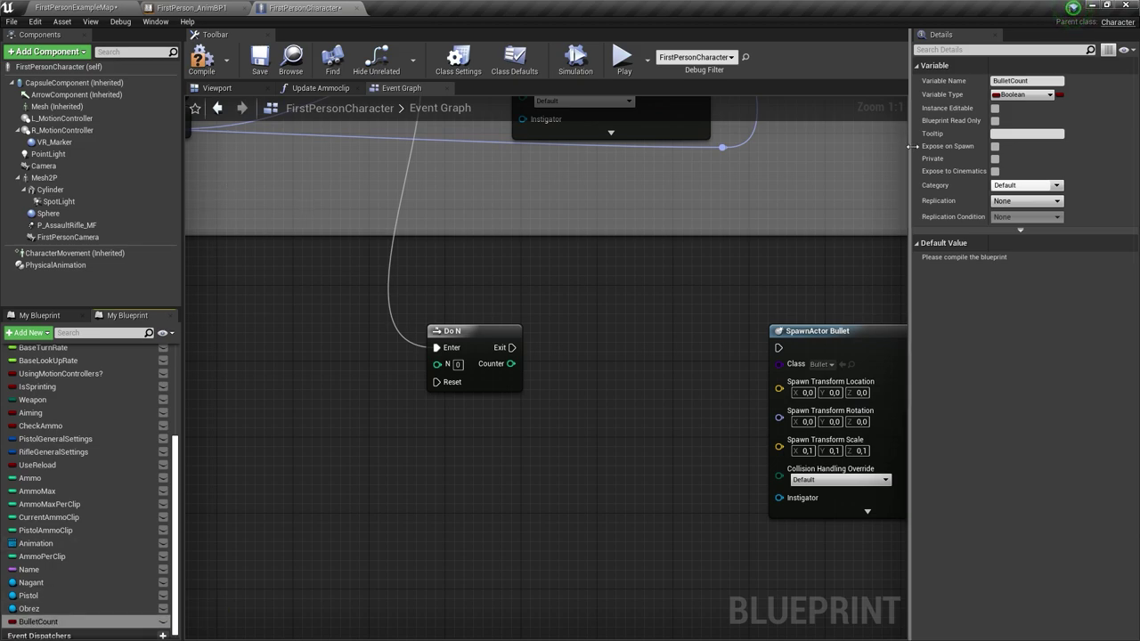
left_click(1006, 94)
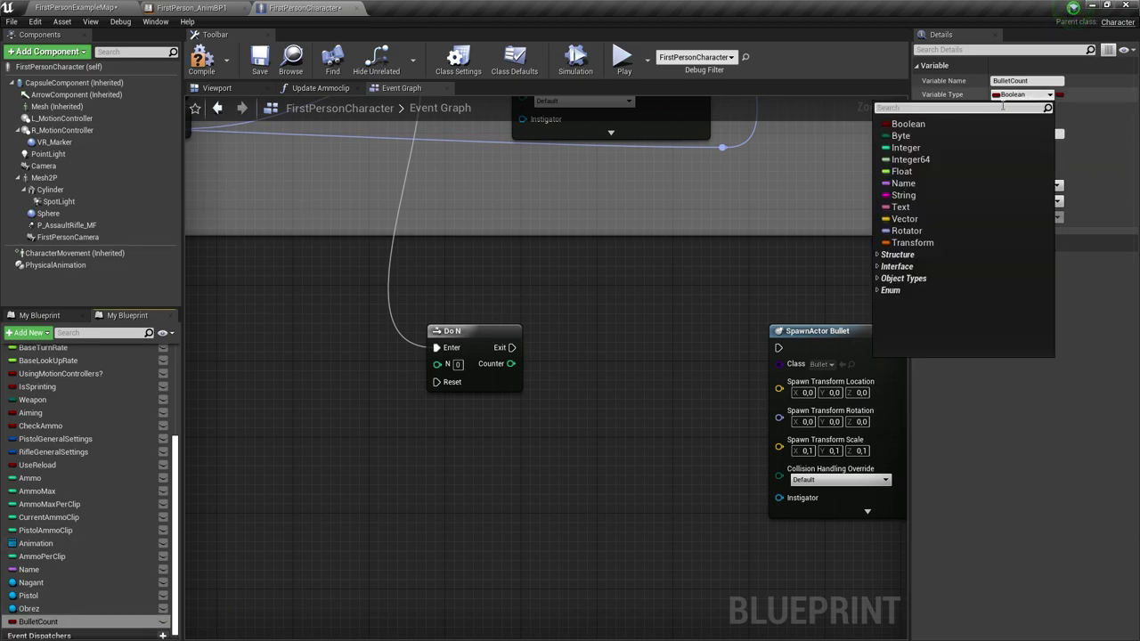
left_click(905, 147)
- Place a SET Bullet Count node to the left of the Do N node
mouse_move(38, 622)
left_mouse_down("ctrl")
mouse_move(588, 369)
mouse_move(634, 360)
mouse_move(579, 351)
left_mouse_up("ctrl")
left_click(621, 373)
left_click_drag(659, 379, 348, 364)
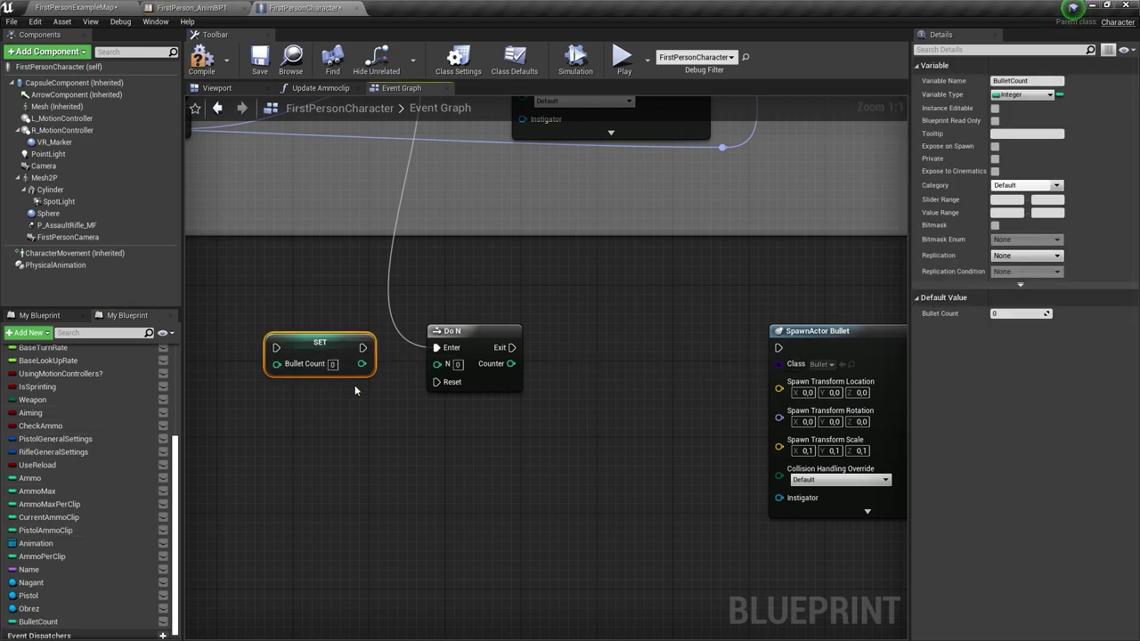
left_click_drag(471, 343, 500, 343)
right_click_drag(500, 342, 710, 324)
- Feed SET Bullet Count's value from a Random Integer in Range node
left_click(491, 324)
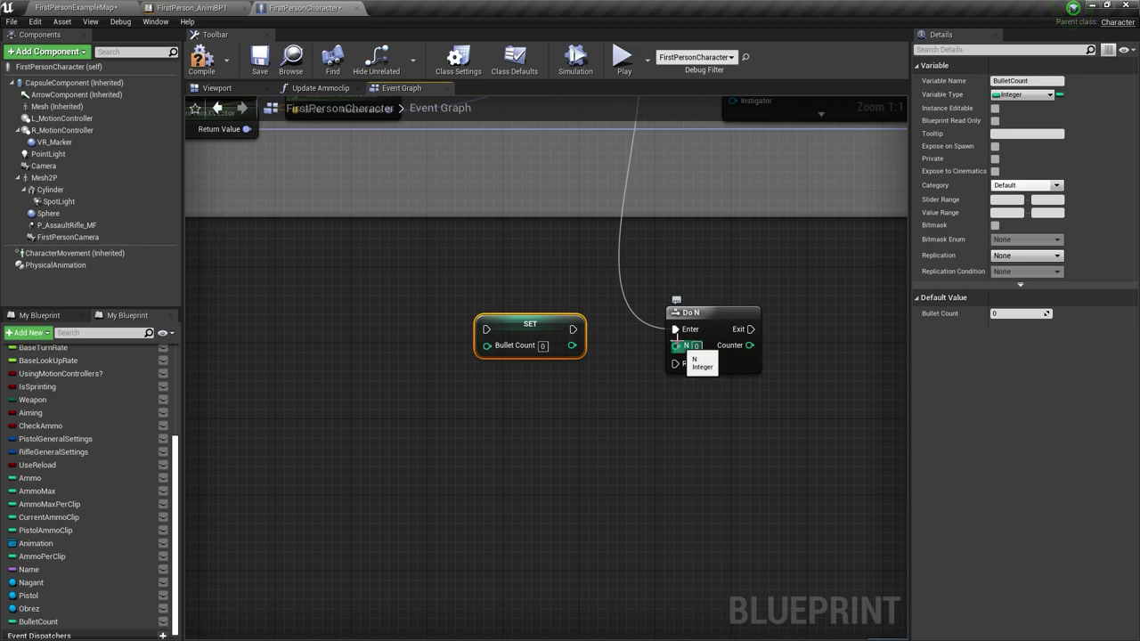
right_click_drag(677, 346, 305, 311)
left_click(671, 287)
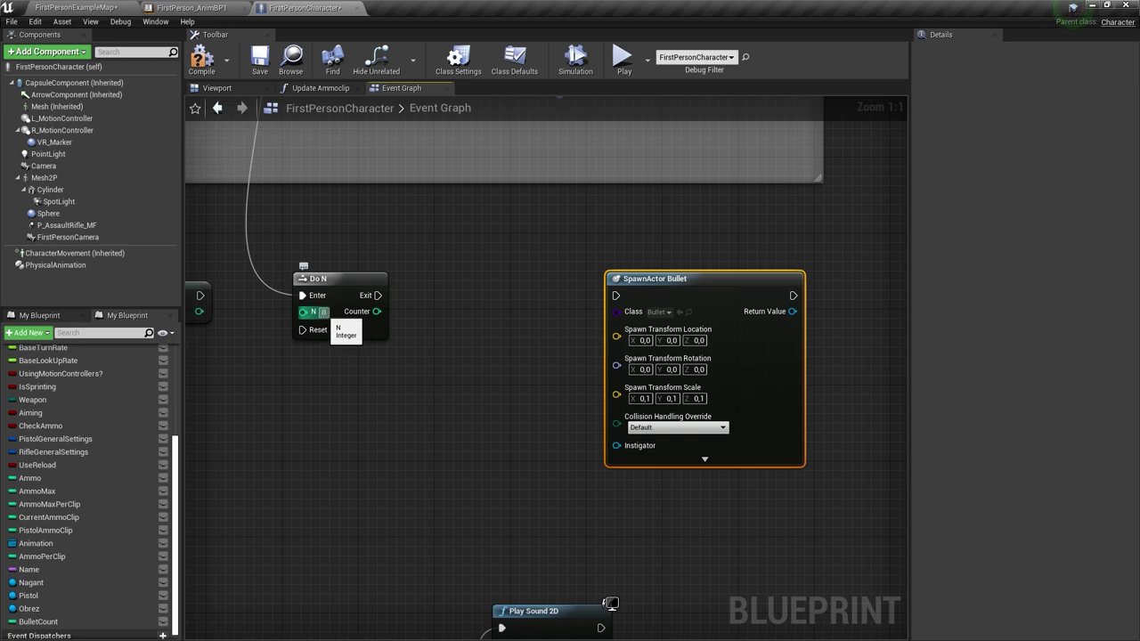
right_click_drag(297, 351, 542, 348)
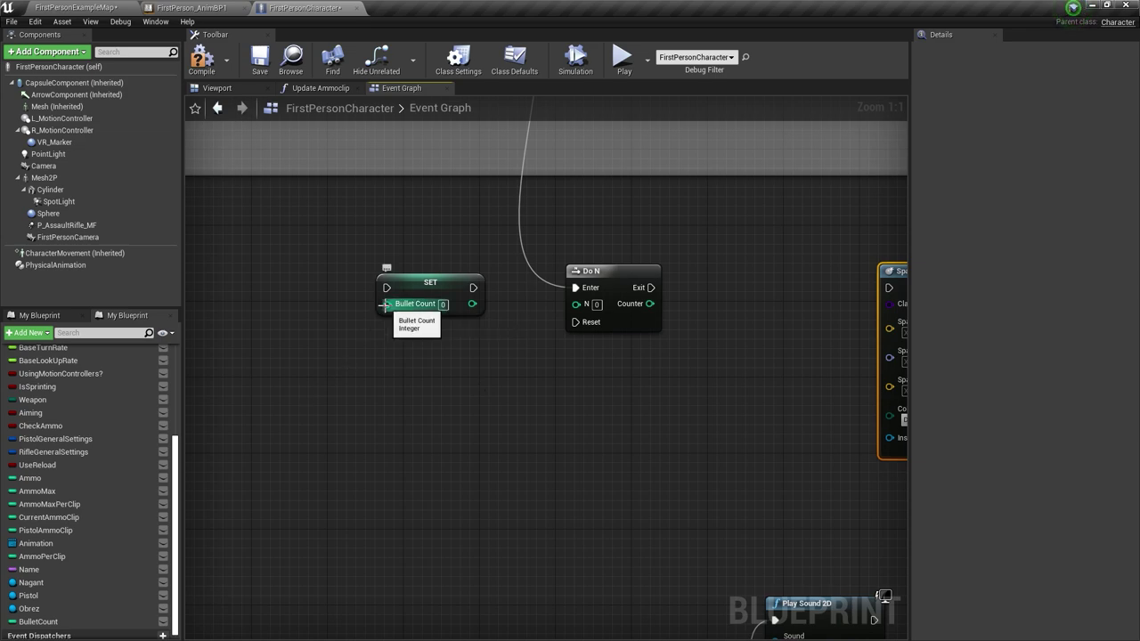
left_click_drag(385, 305, 283, 348)
type("rab")
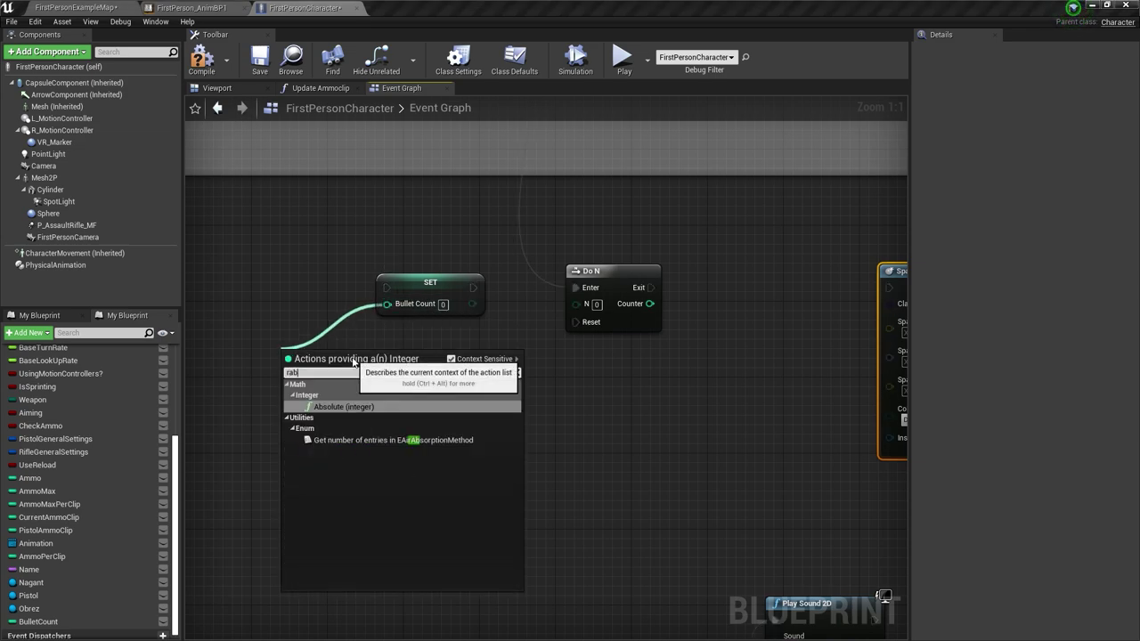
key("BackSpace")
type("nd")
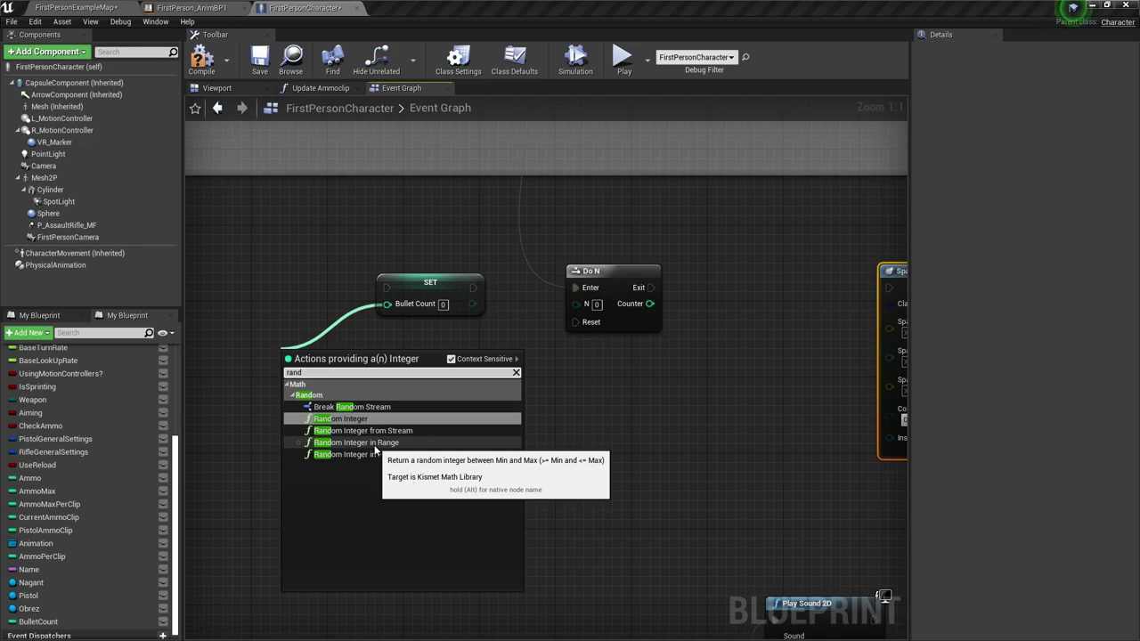
left_click(374, 445)
type("6")
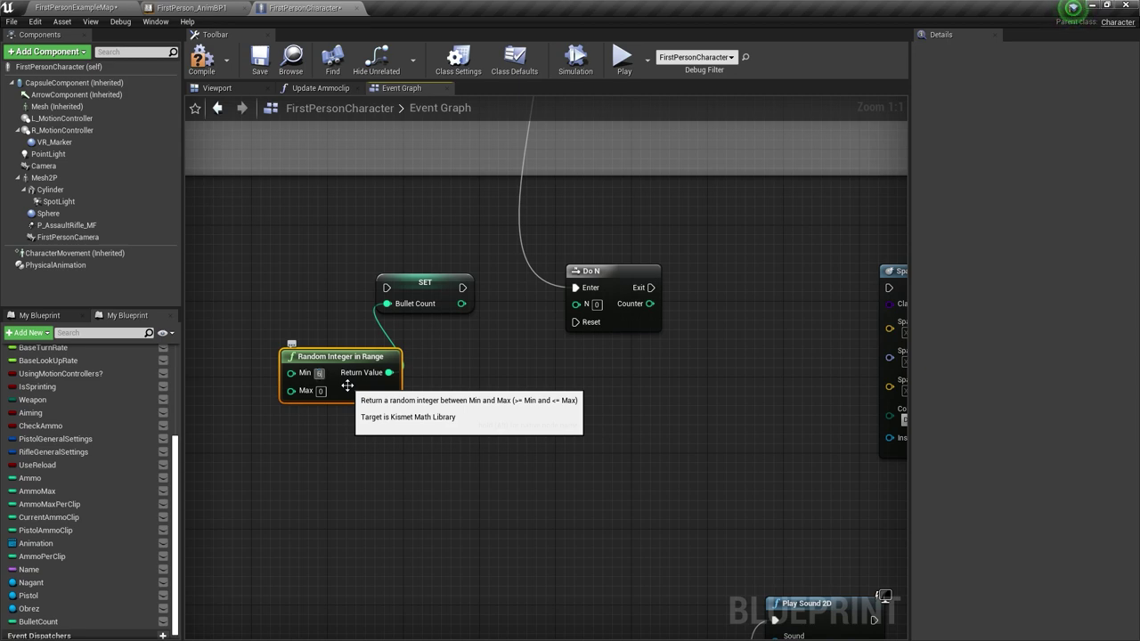
- Set the random range maximum to 10 and wire SET into Do N's Enter
left_click(322, 392)
type("10")
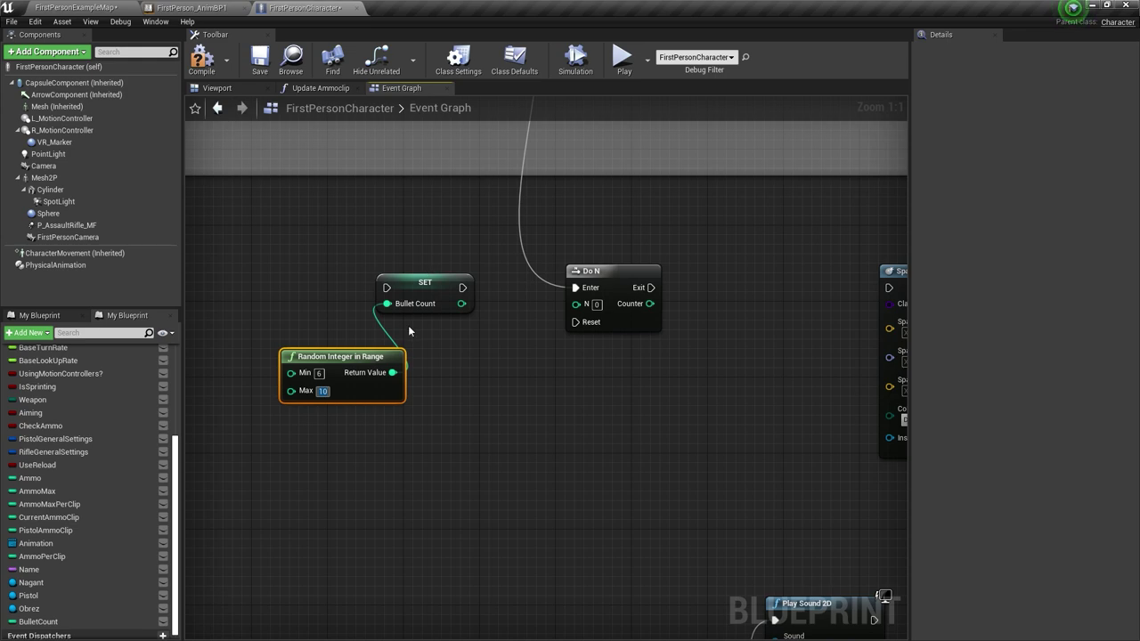
left_click_drag(343, 384, 399, 355)
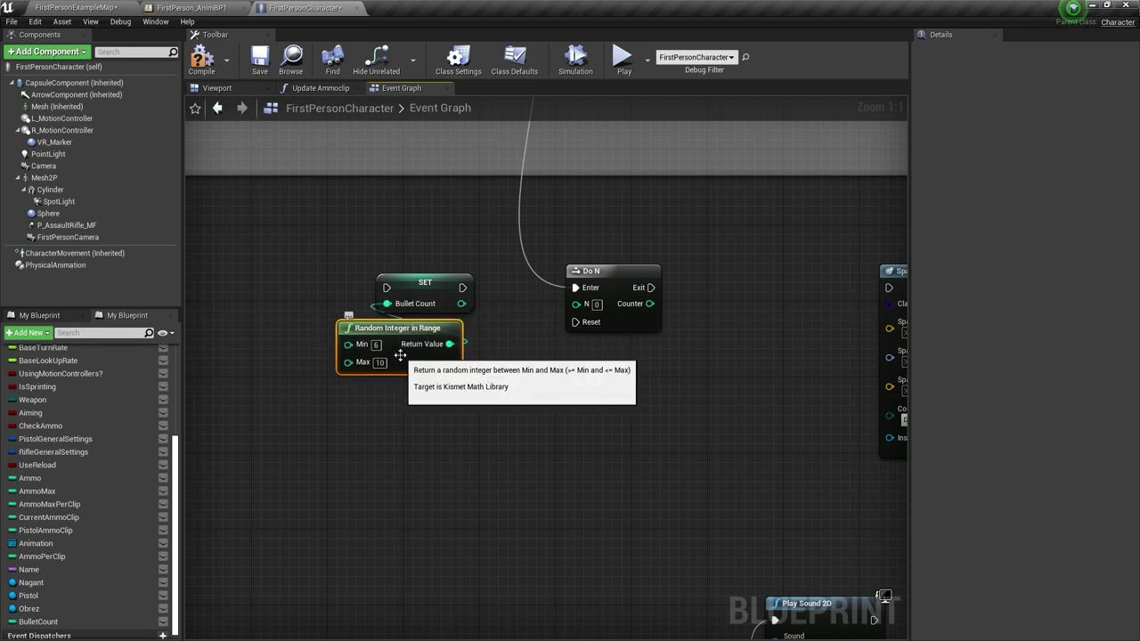
right_click_drag(502, 353, 392, 353)
left_click_drag(352, 289, 465, 289)
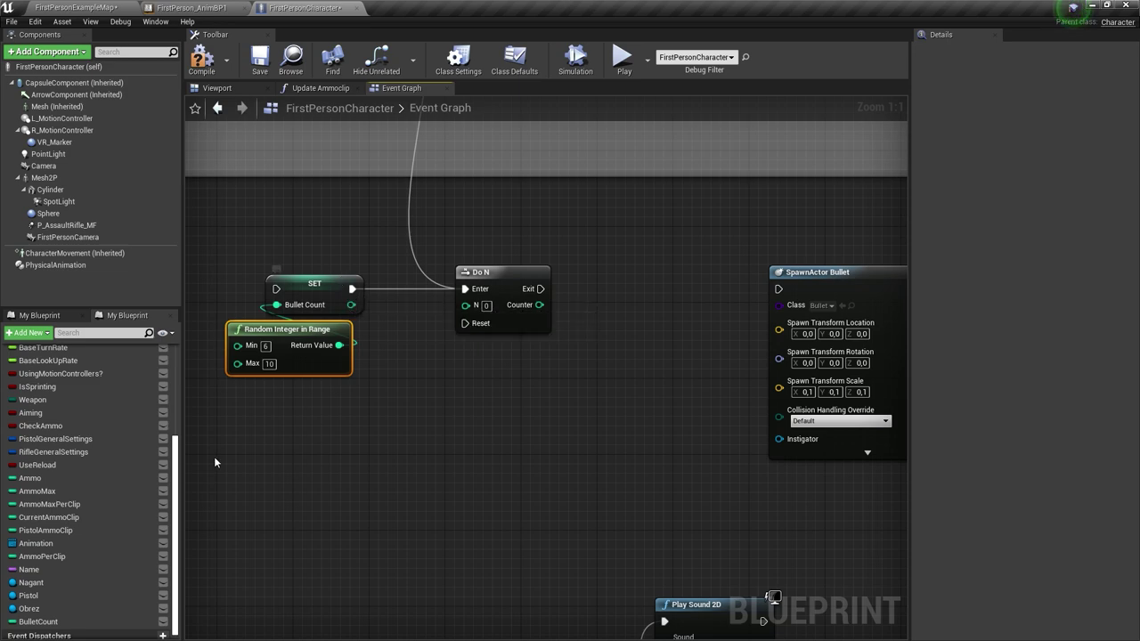
- Connect a Bullet Count getter to Do N's N pin as the loop count
left_click_drag(68, 623, 465, 305)
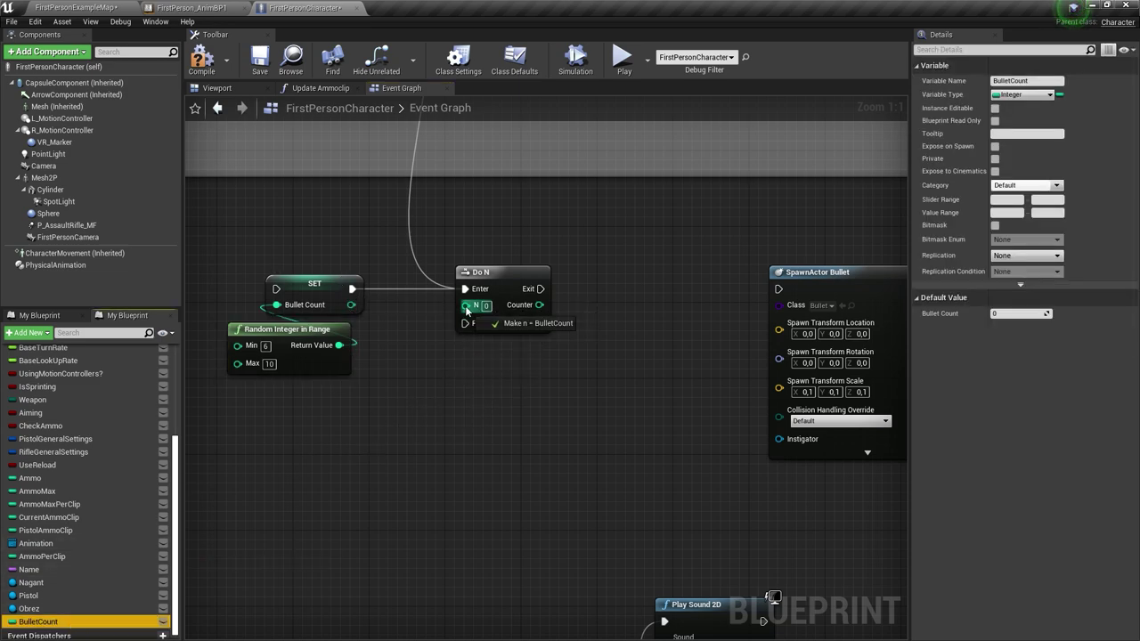
left_click_drag(389, 311, 304, 398)
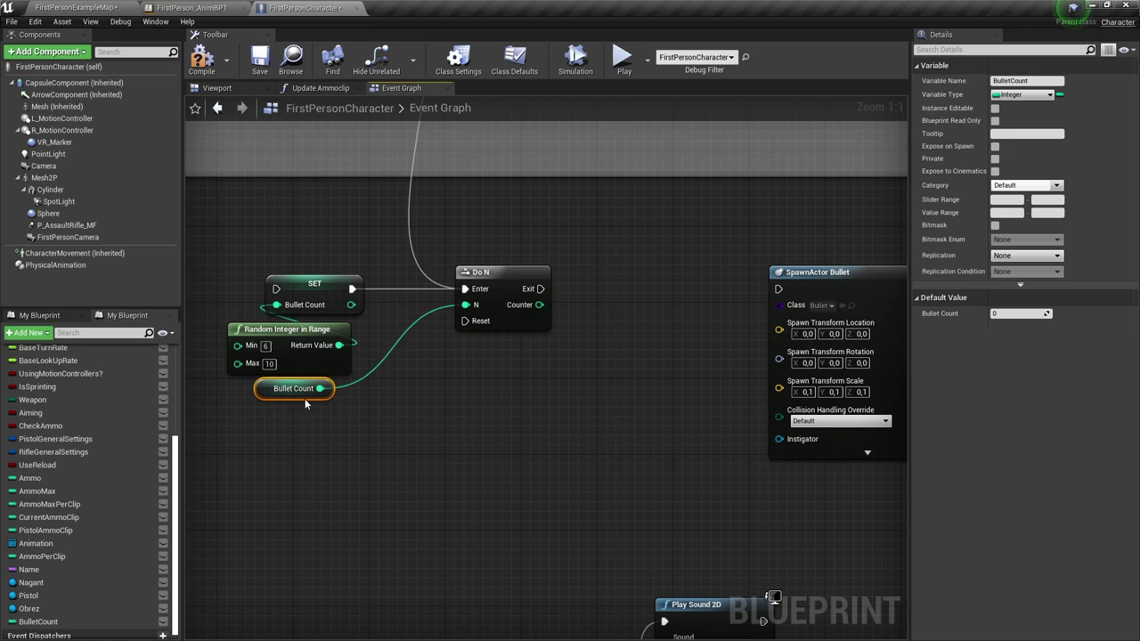
left_click_drag(252, 273, 325, 344, "shift")
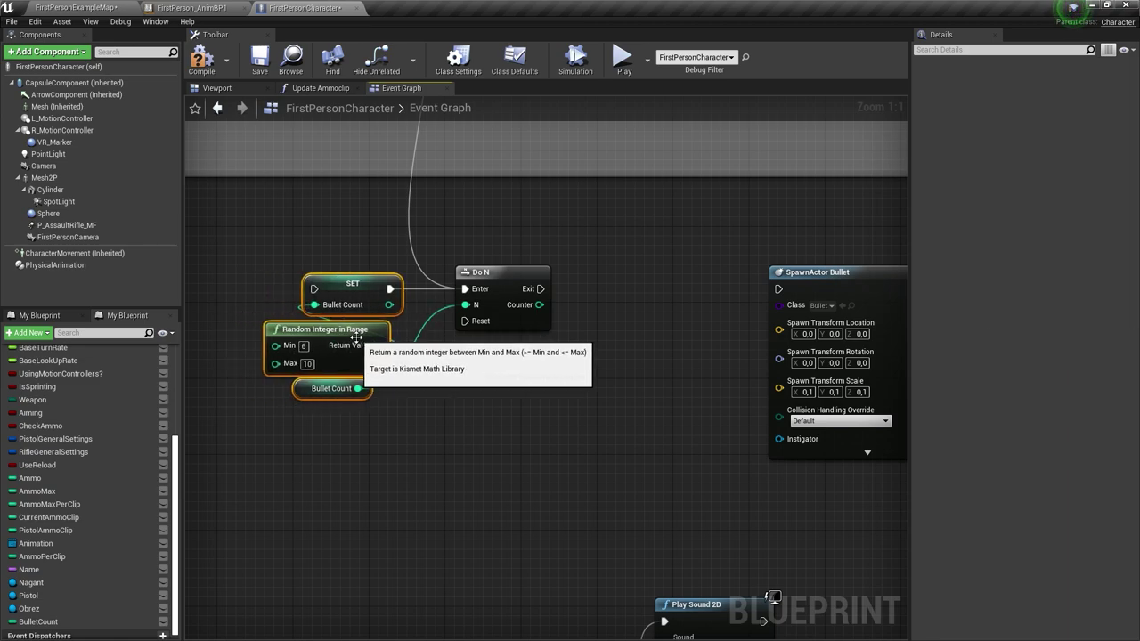
- Move SpawnActor Bullet near Do N and wire Do N's Exit into it
mouse_move(722, 320)
right_mouse_down()
mouse_move(560, 407)
mouse_move(412, 328)
right_mouse_up()
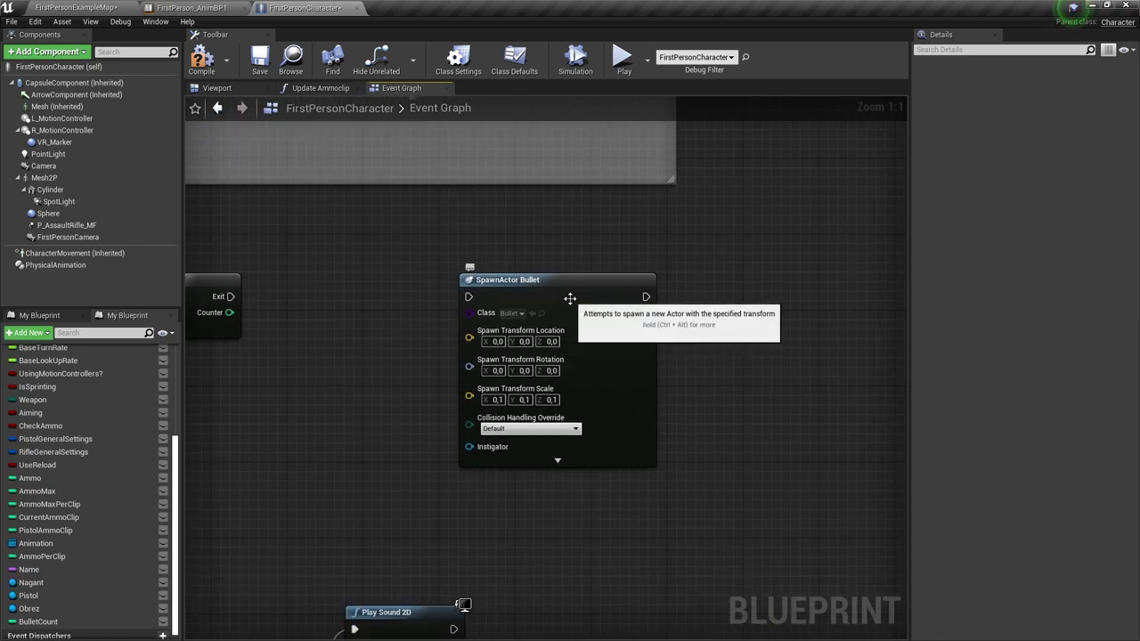
left_click_drag(564, 299, 419, 297)
right_click_drag(253, 304, 467, 296)
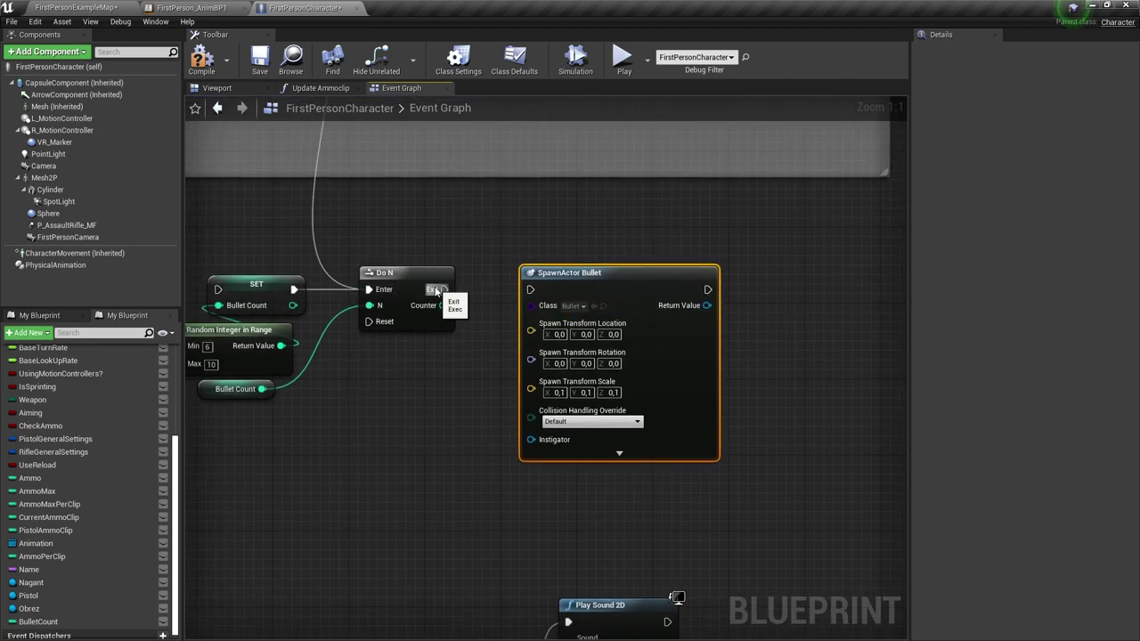
left_click_drag(443, 290, 531, 291)
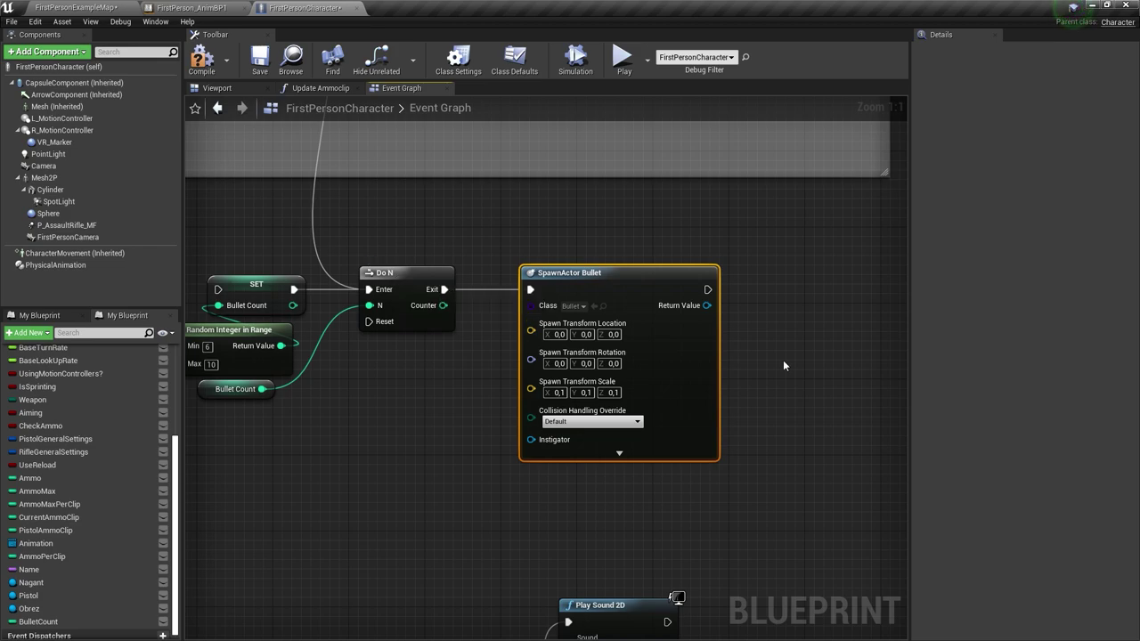
right_click_drag(783, 359, 674, 323)
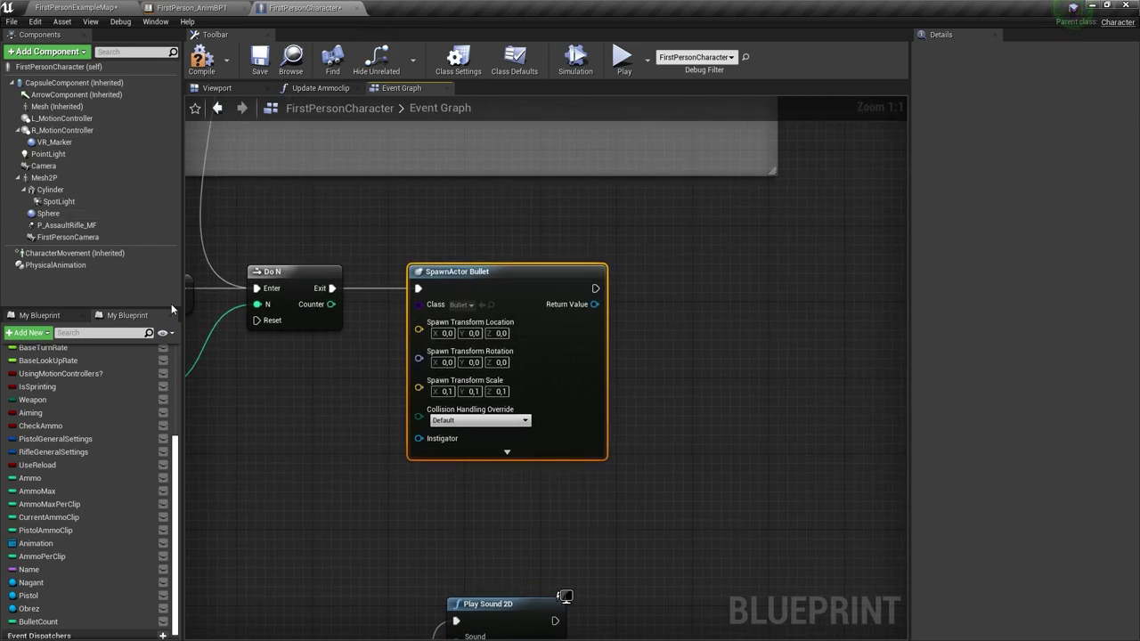
- Add a Compare Int node after SpawnActor Bullet, fed by Do N's Counter
left_click_drag(595, 288, 671, 288)
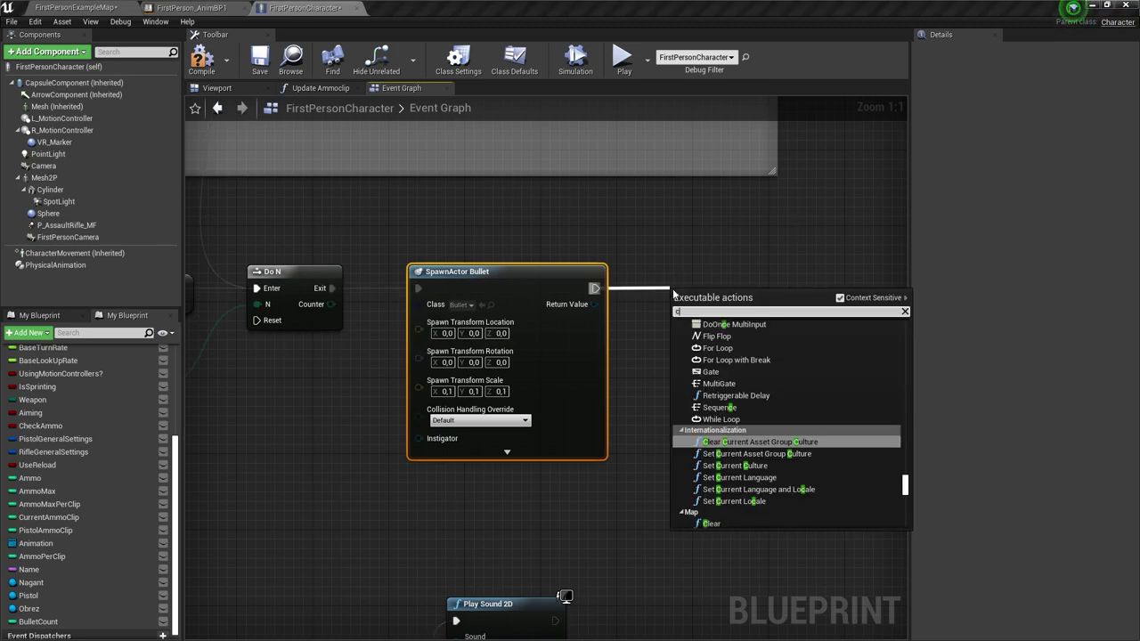
type("compare")
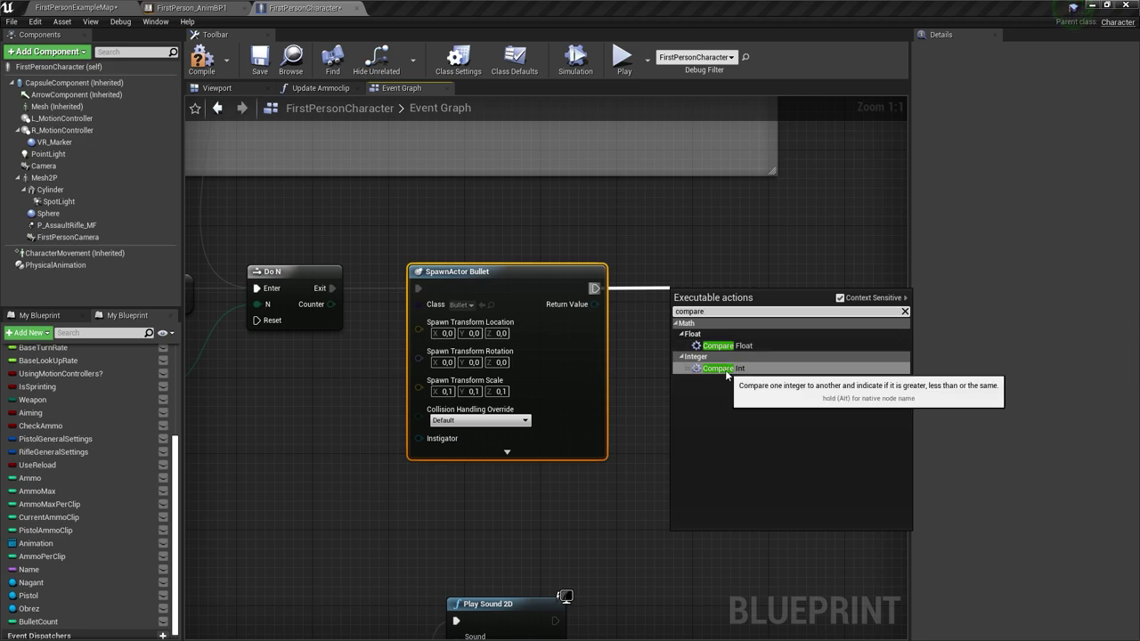
left_click(723, 368)
left_click_drag(712, 303, 703, 274)
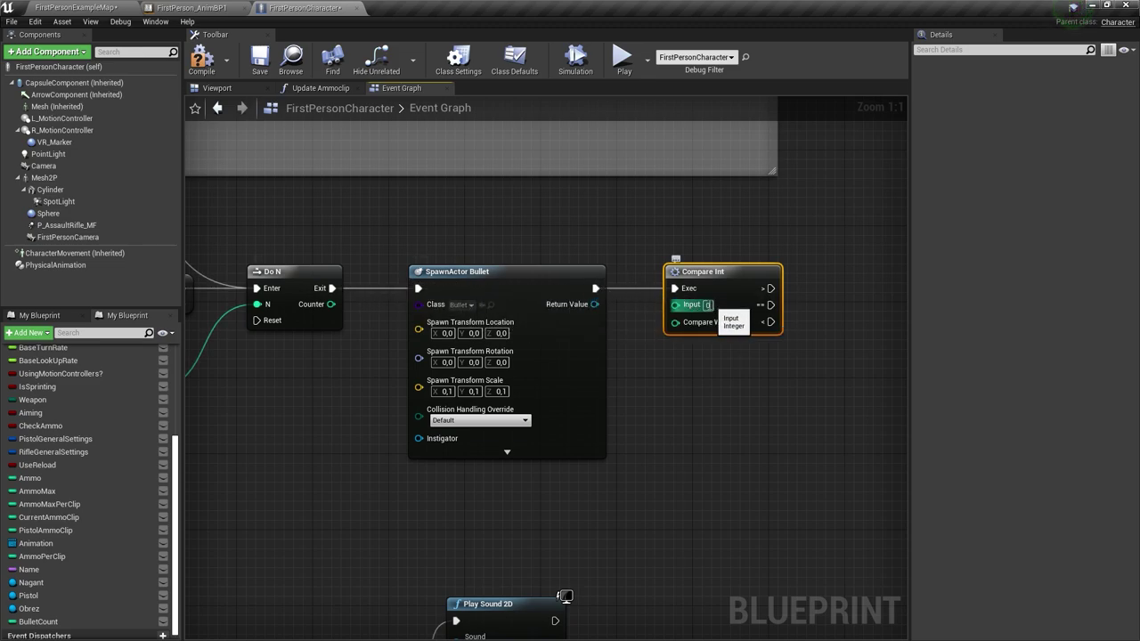
left_click_drag(330, 305, 675, 304)
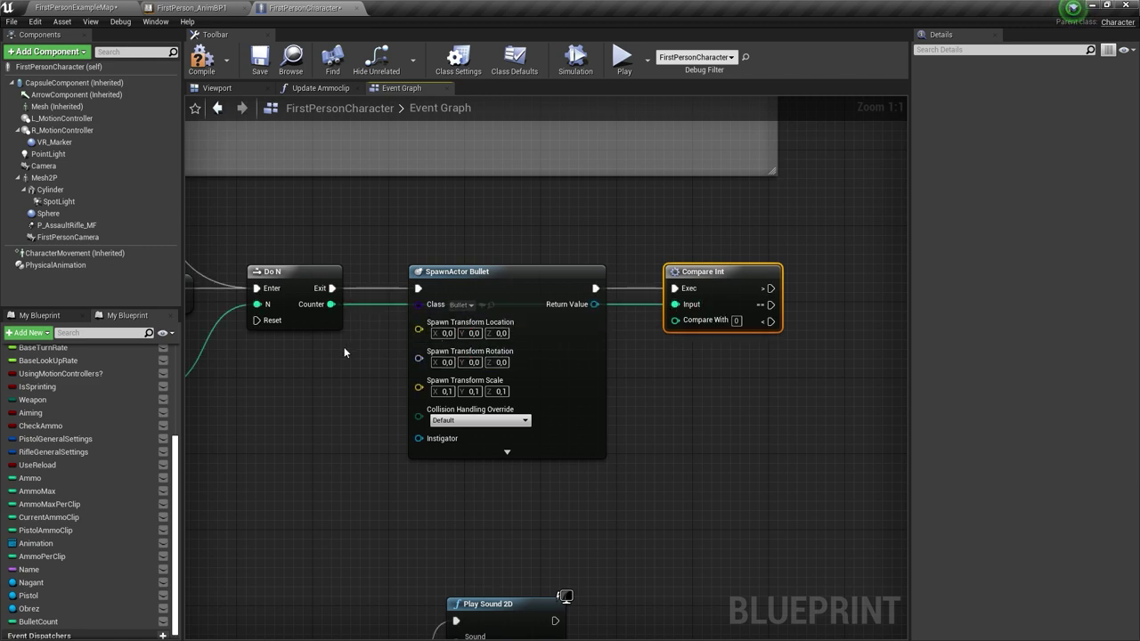
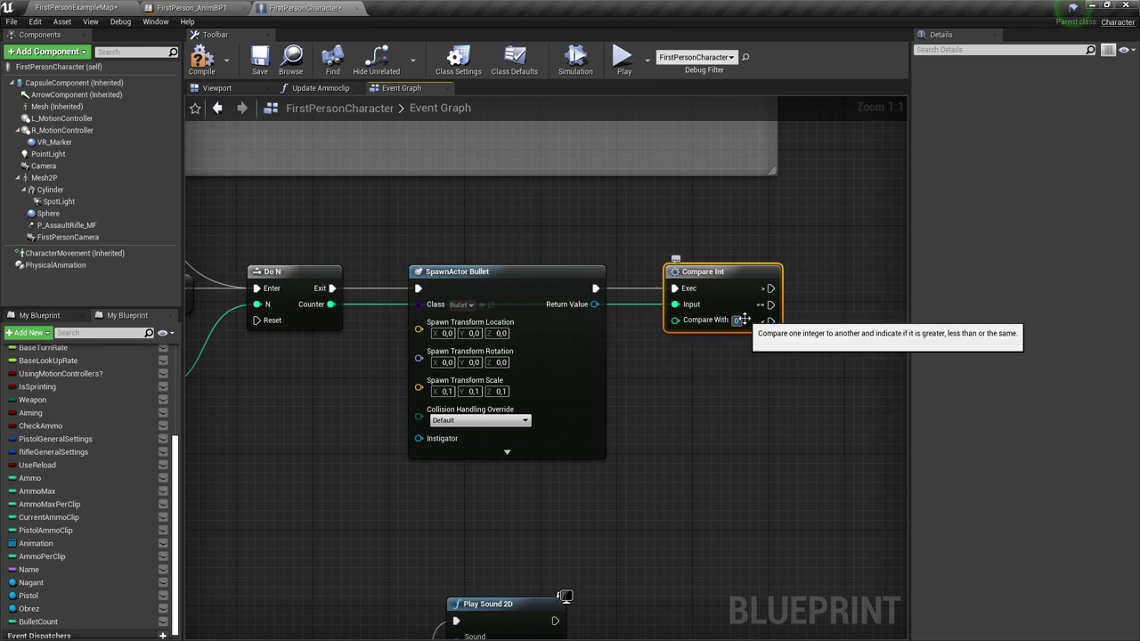
- Unlink Do N's N pin and loop Compare Int's less-than output back into Do N's Enter
left_click(257, 304, "alt")
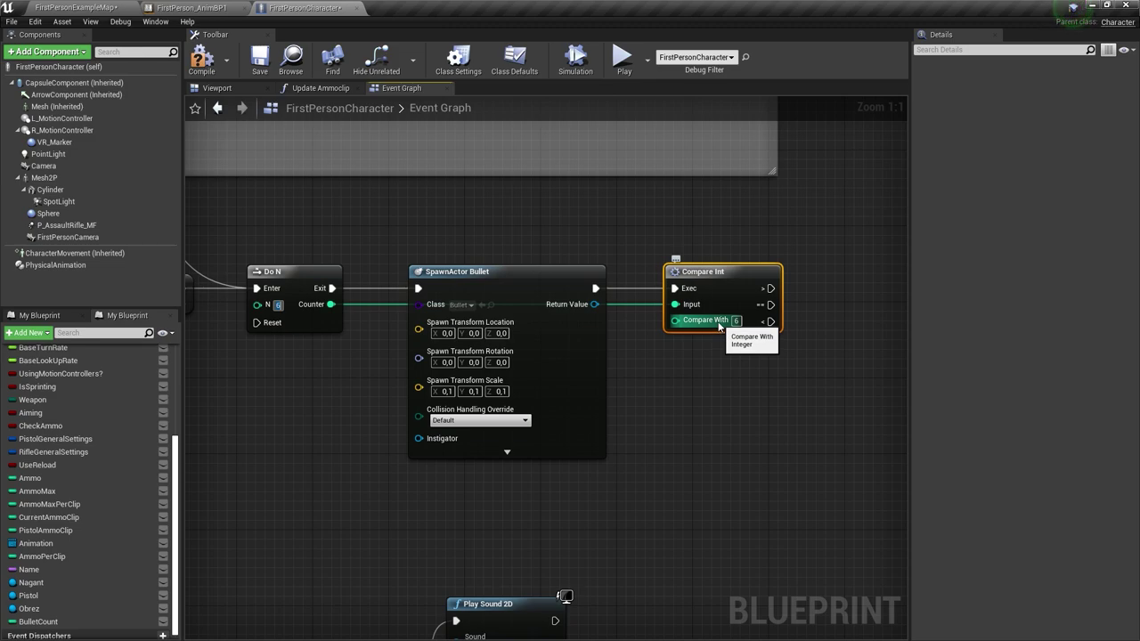
left_click_drag(766, 323, 257, 289)
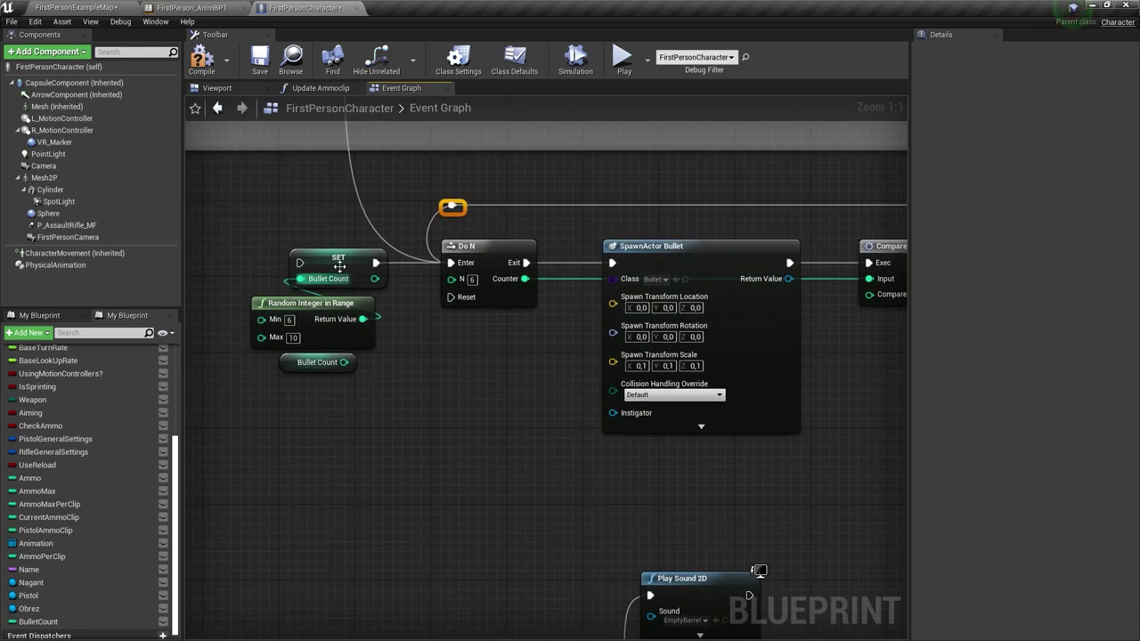
- Feed the random 6–10 value into SET Bullet Count and unlink it from N and Compare With
left_click(334, 266)
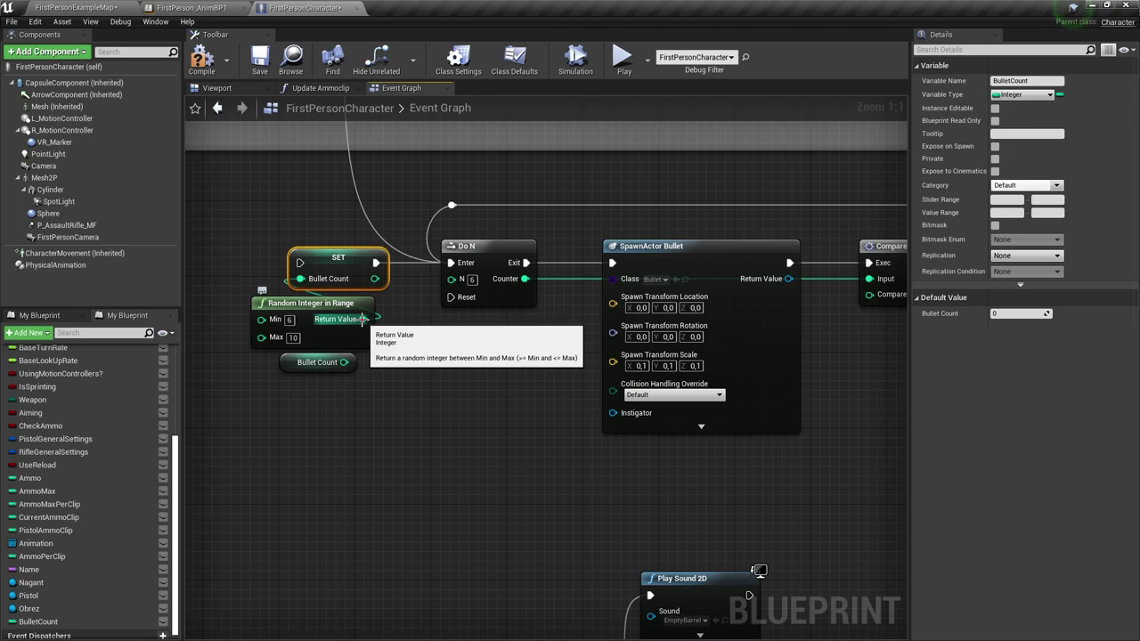
left_click_drag(363, 319, 451, 279)
right_click_drag(463, 349, 378, 336)
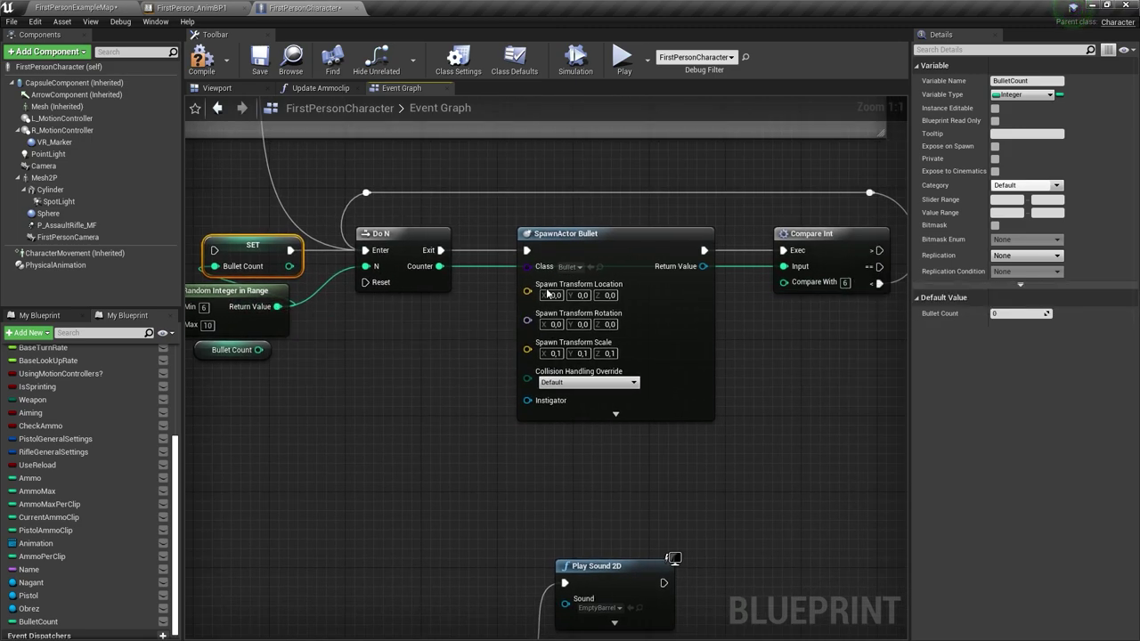
left_click(398, 272)
left_click_drag(278, 306, 802, 292)
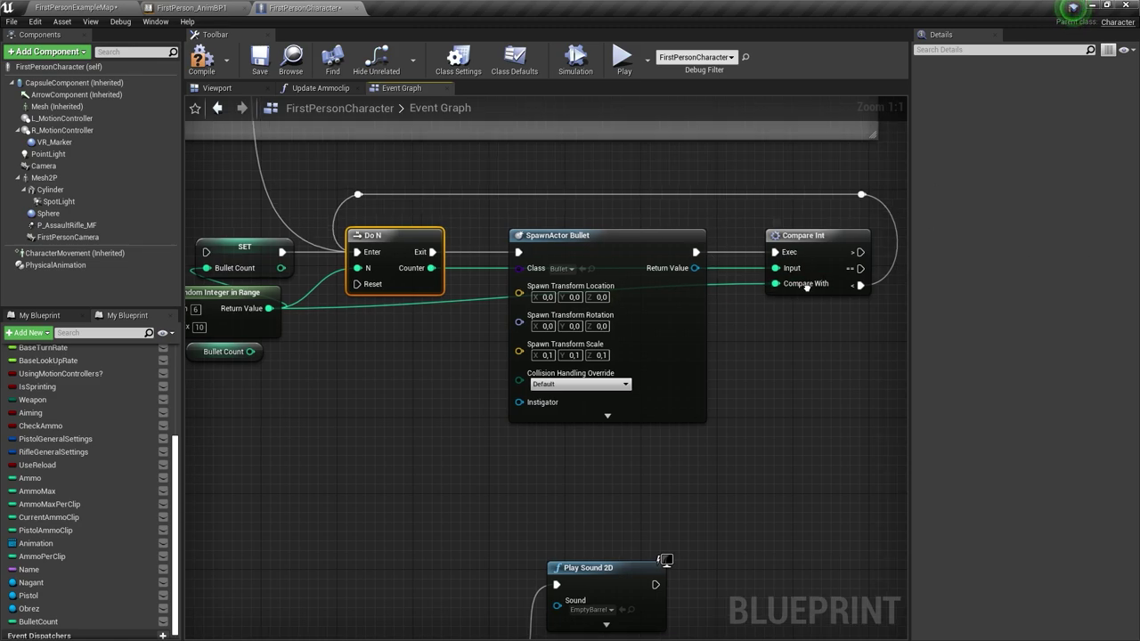
mouse_move(758, 306)
right_mouse_down()
mouse_move(625, 318)
mouse_move(850, 291)
right_mouse_up()
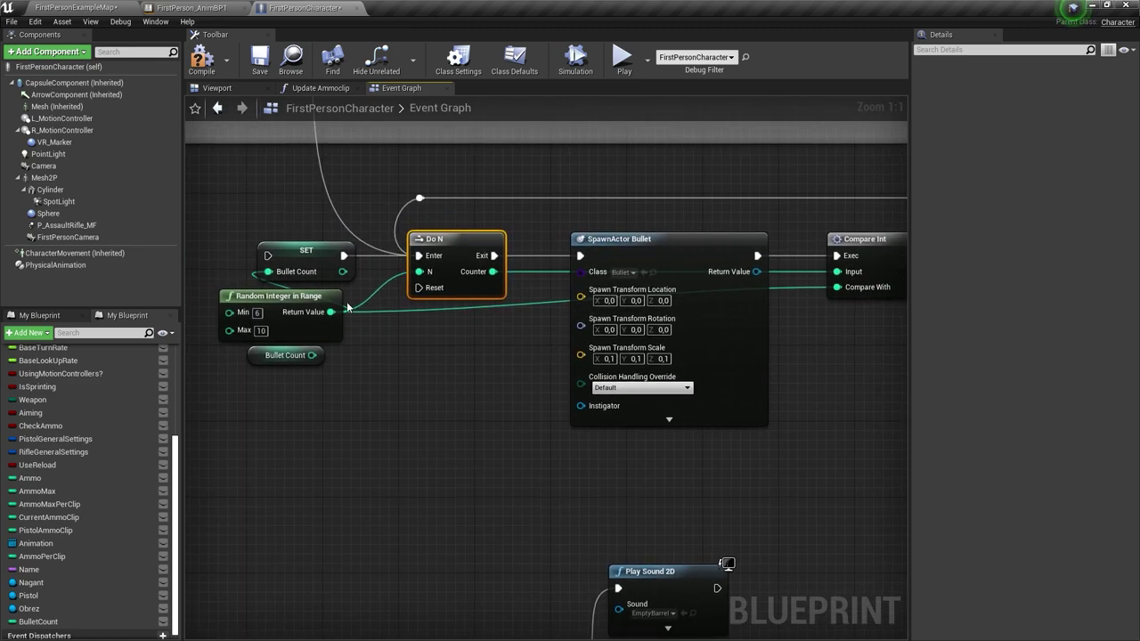
left_click_drag(326, 296, 224, 287)
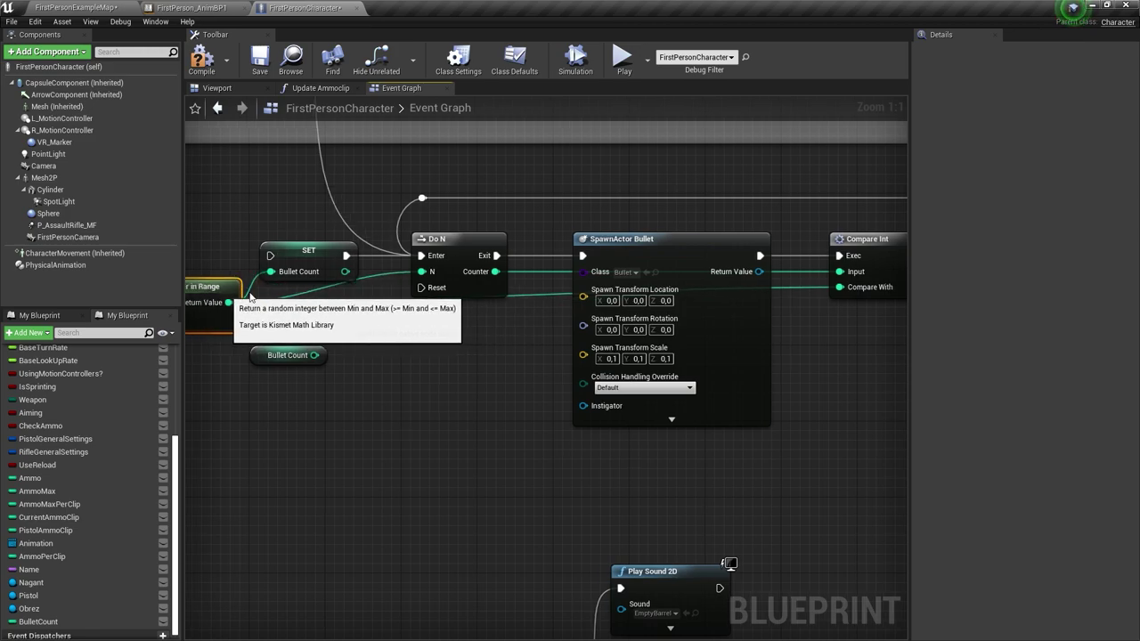
right_click_drag(360, 300, 358, 277)
left_click(419, 248, "alt")
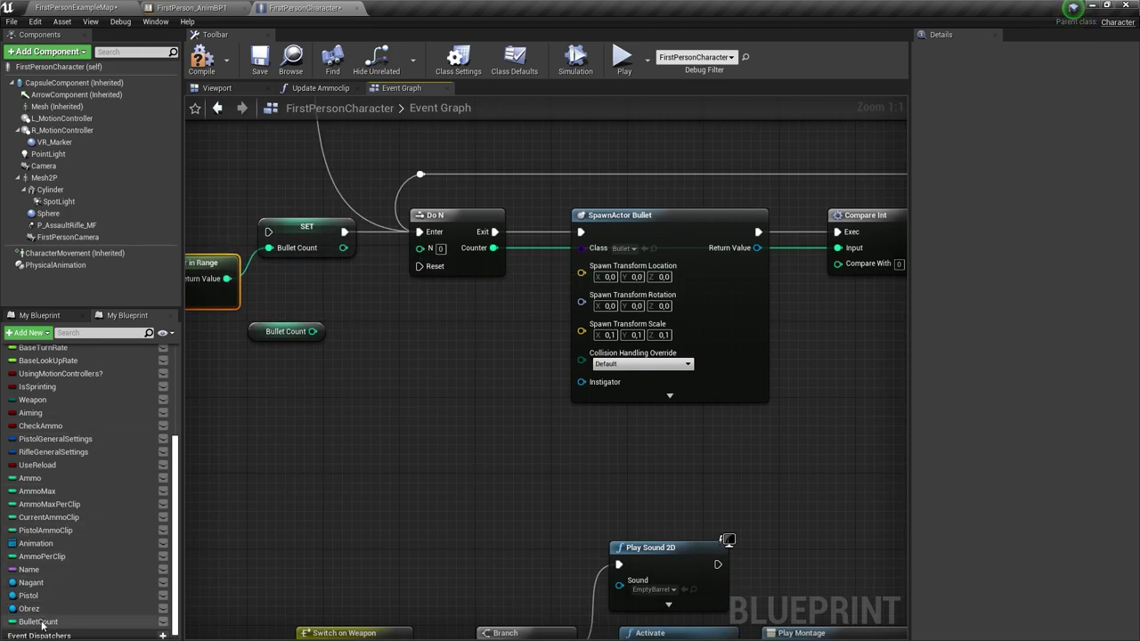
- Place Bullet Count getters, one driving Do N's N and one beside Compare Int
mouse_move(38, 621)
left_mouse_down()
mouse_move(419, 248)
mouse_move(365, 306)
mouse_move(316, 275)
left_mouse_up()
right_click_drag(472, 230, 548, 240)
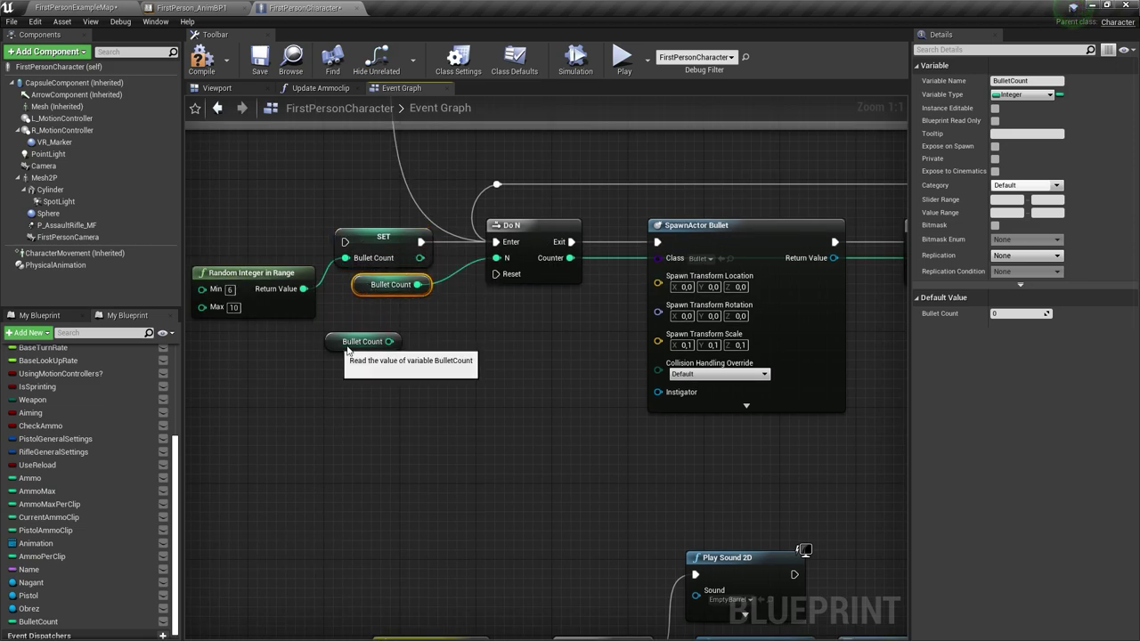
left_click_drag(347, 343, 849, 323)
right_click_drag(850, 323, 587, 321)
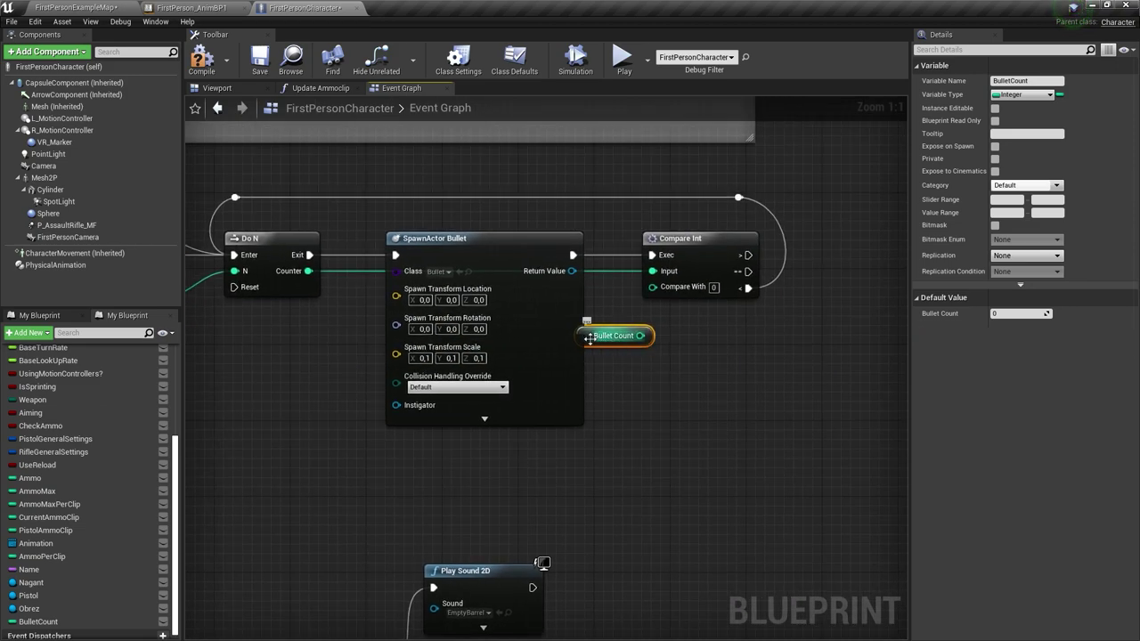
- Reroute the Is Not Valid exec wire so the chain starts at SET Bullet Count
right_click_drag(267, 116, 477, 287)
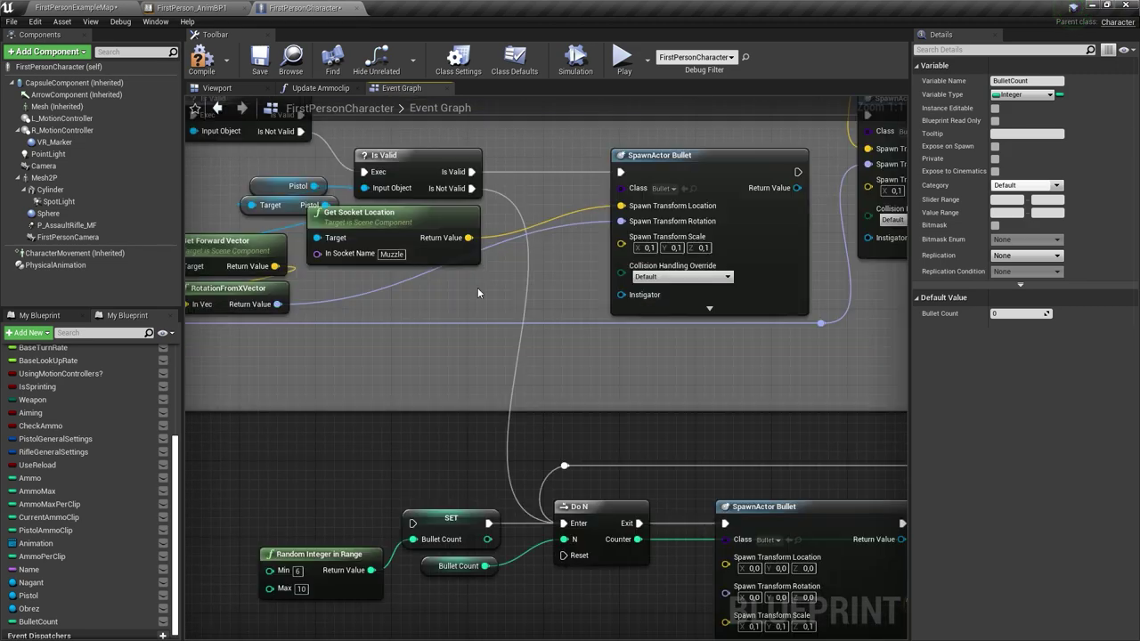
left_click_drag(471, 188, 412, 524)
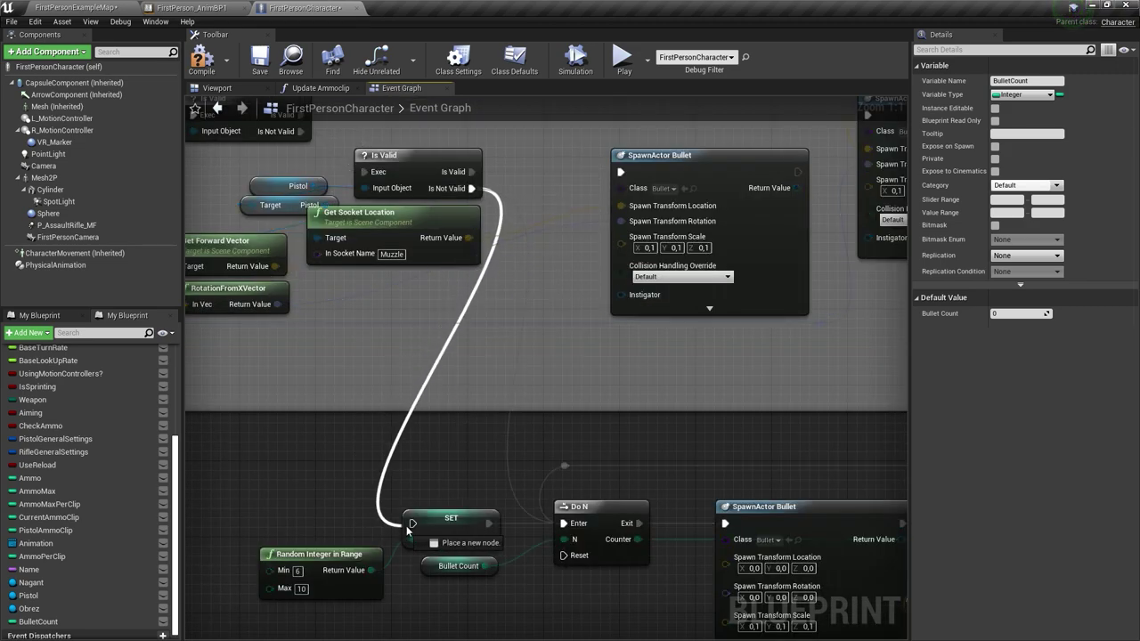
right_click_drag(489, 584, 173, 396)
scroll(596, 451, "down", 2)
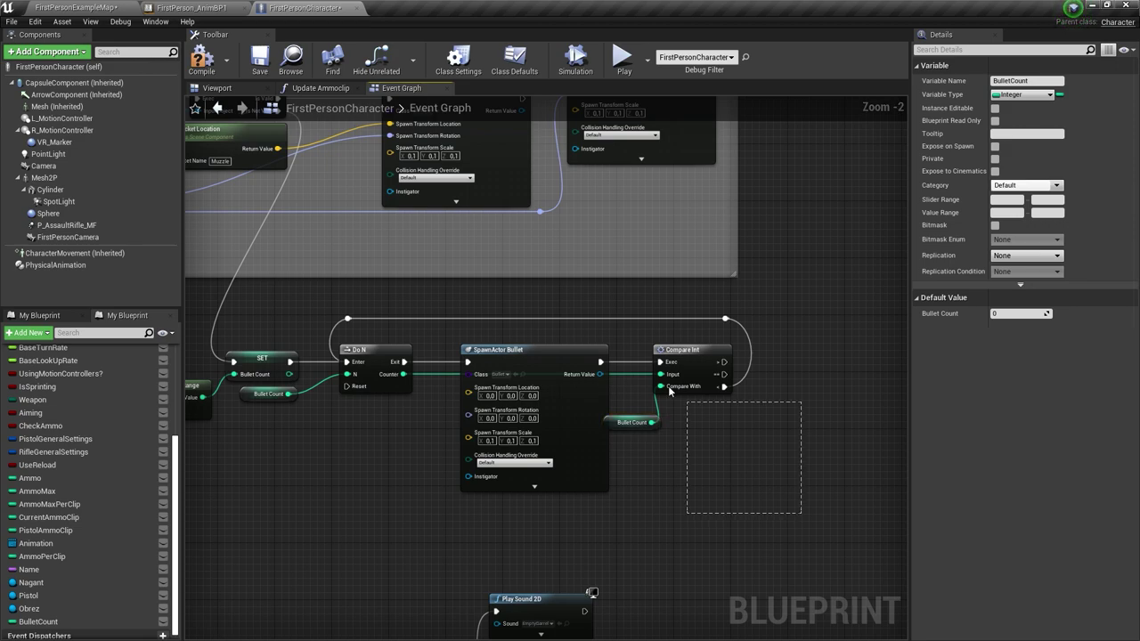
- Marquee-select the setter, Do N and loop nodes and move them right and up
left_click_drag(670, 392, 533, 316)
right_click_drag(369, 433, 463, 442)
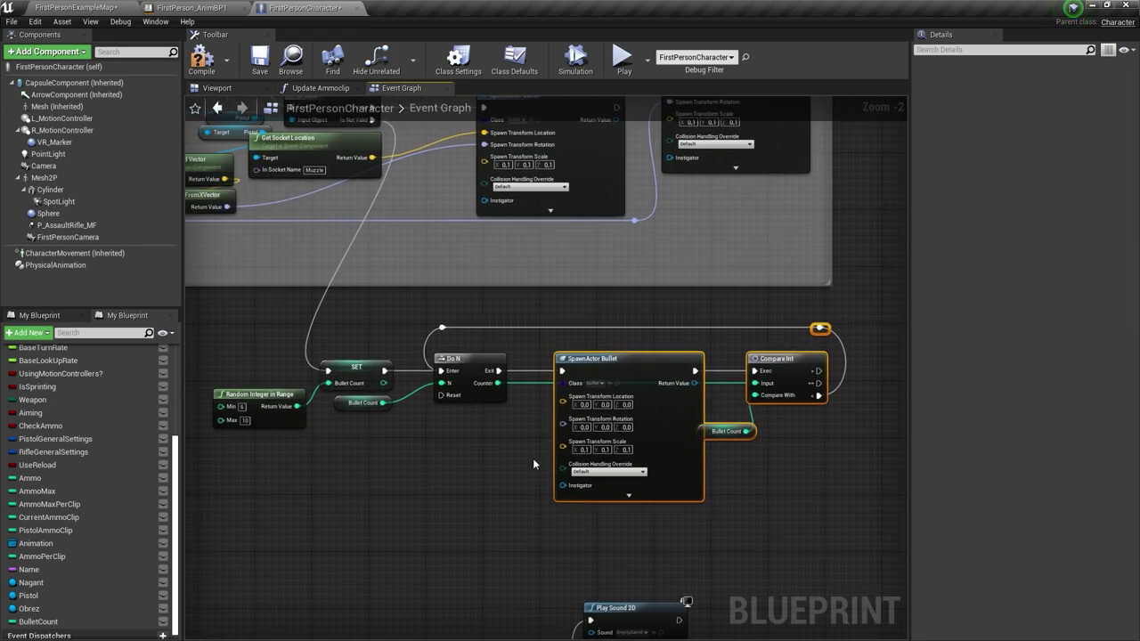
left_click_drag(528, 456, 283, 335)
right_click_drag(442, 412, 337, 391)
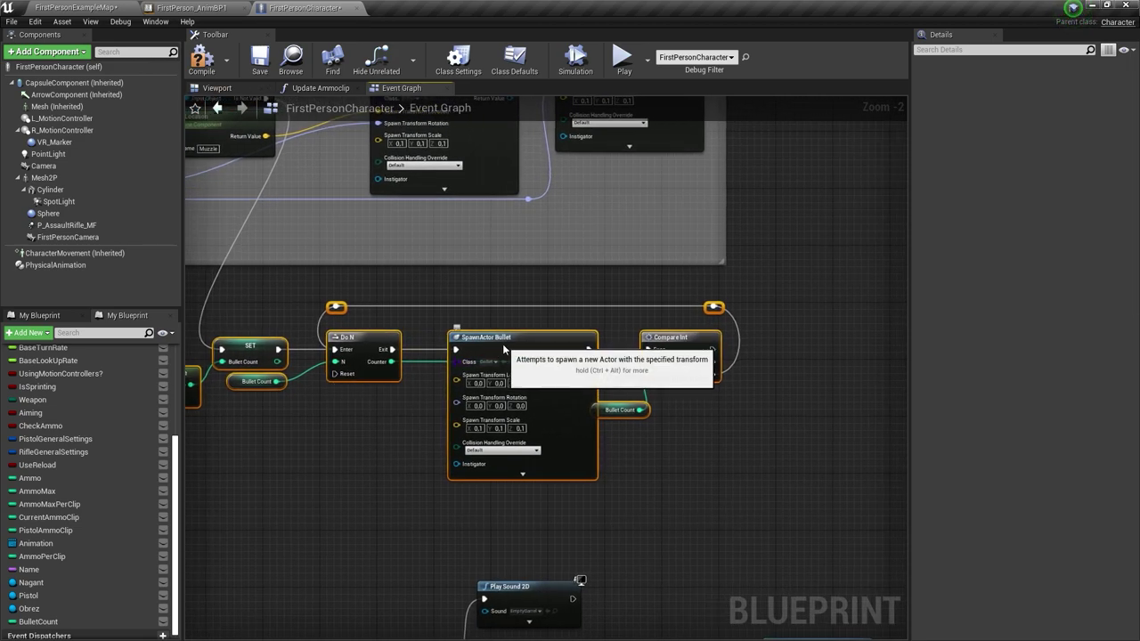
left_click_drag(506, 351, 677, 322)
right_click_drag(677, 322, 599, 299)
left_click(709, 371)
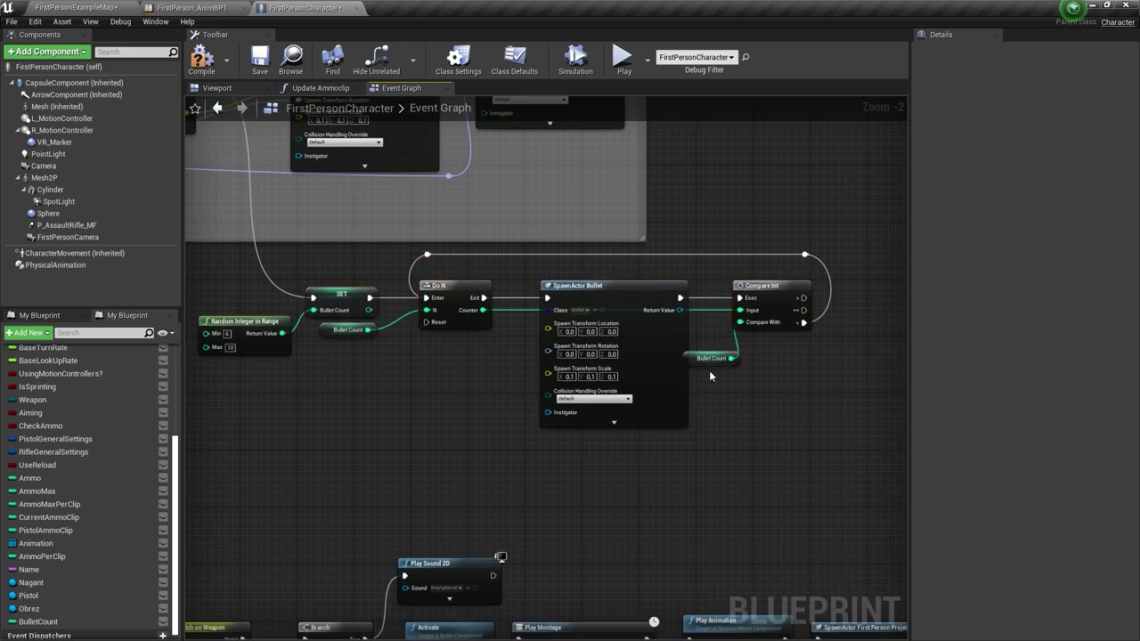
- Connect the second Bullet Count getter to Compare Int's Compare With input
left_click(765, 337)
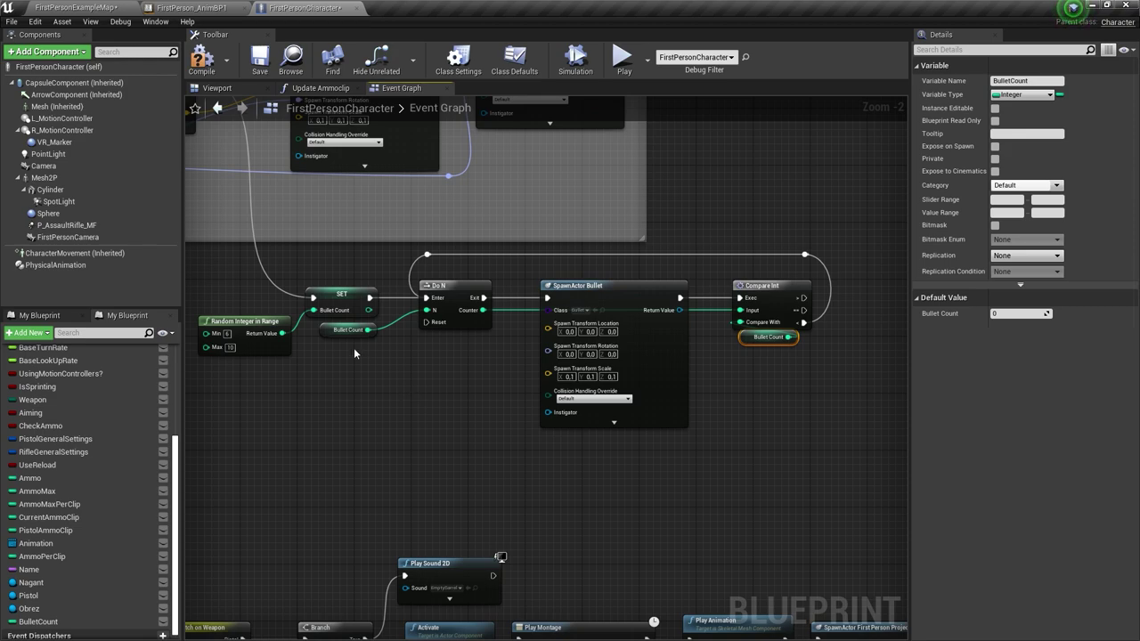
left_click_drag(352, 330, 454, 336)
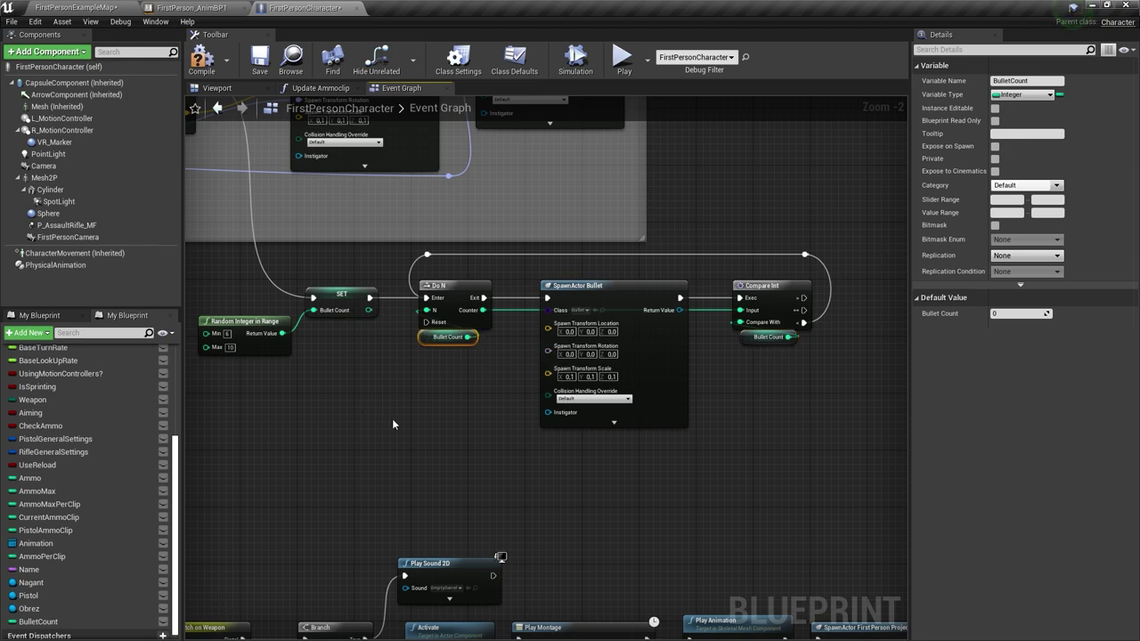
scroll(485, 356, "up", 2)
scroll(354, 426, "down", 2)
right_click_drag(354, 427, 475, 390)
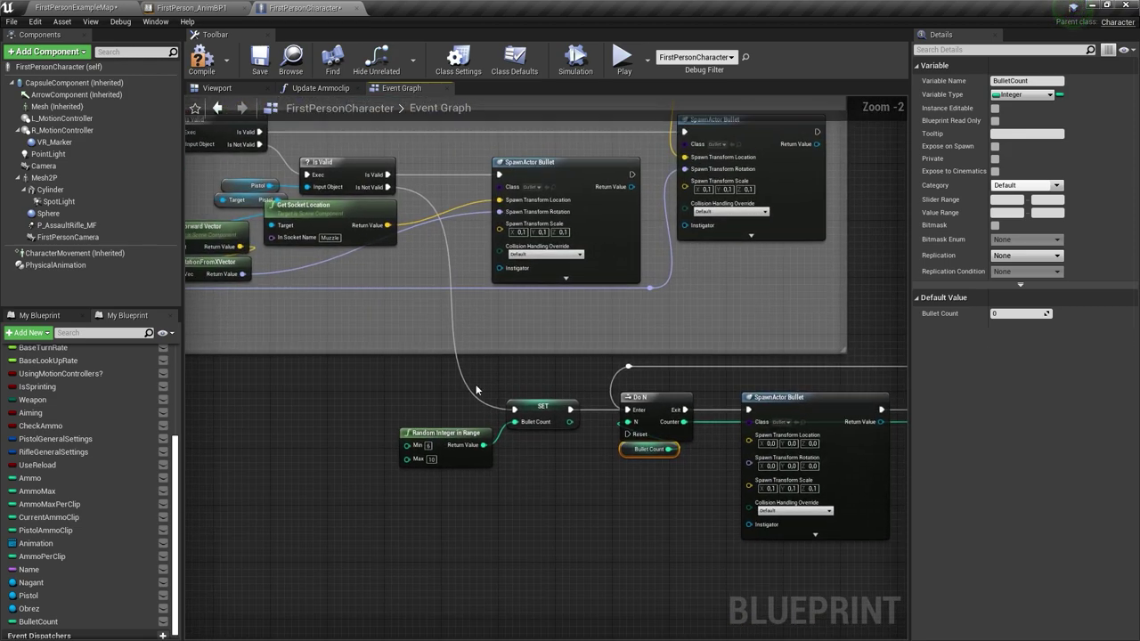
- Confirm component 1 is the Obrez shotgun mesh and add a Get 1 node from the Obrez getter
left_click(28, 608)
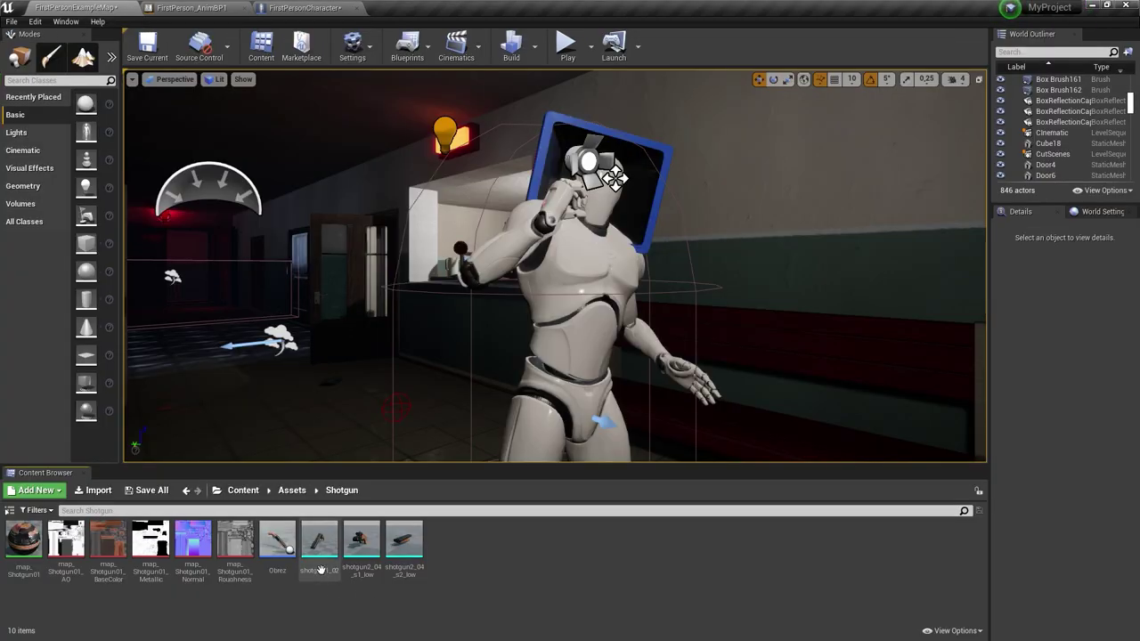
double_click(277, 538)
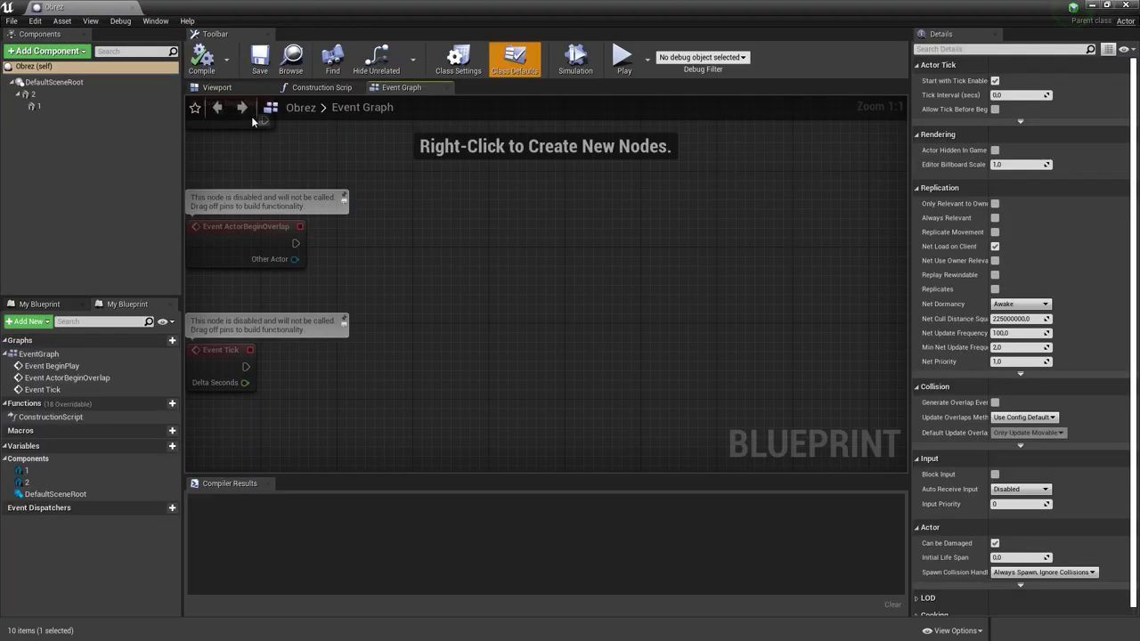
left_click(556, 289)
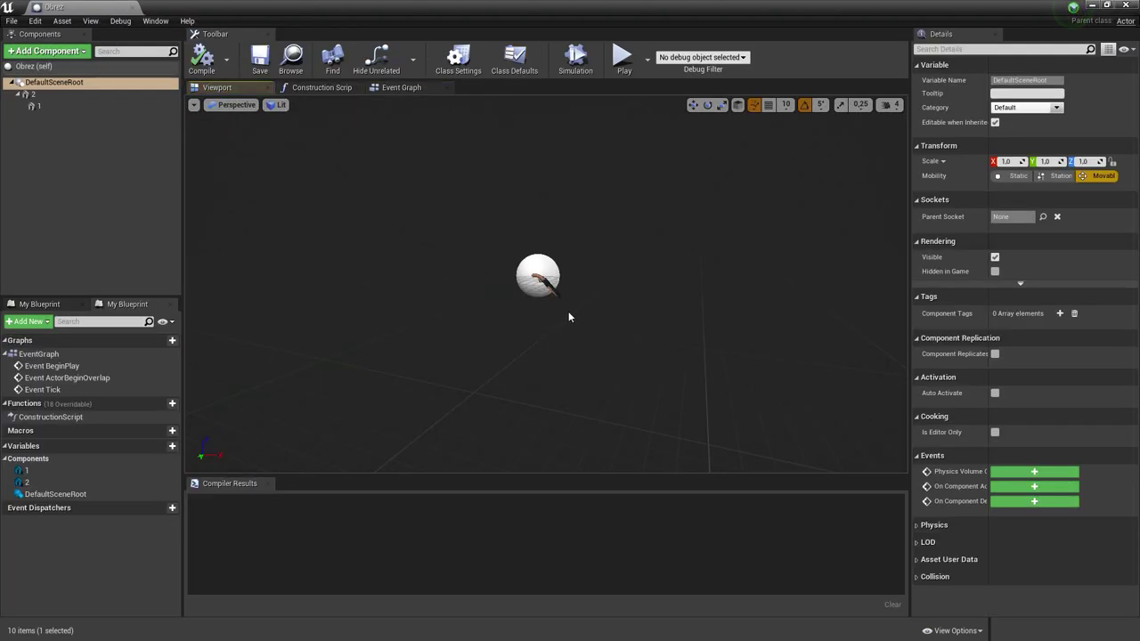
left_click(541, 283)
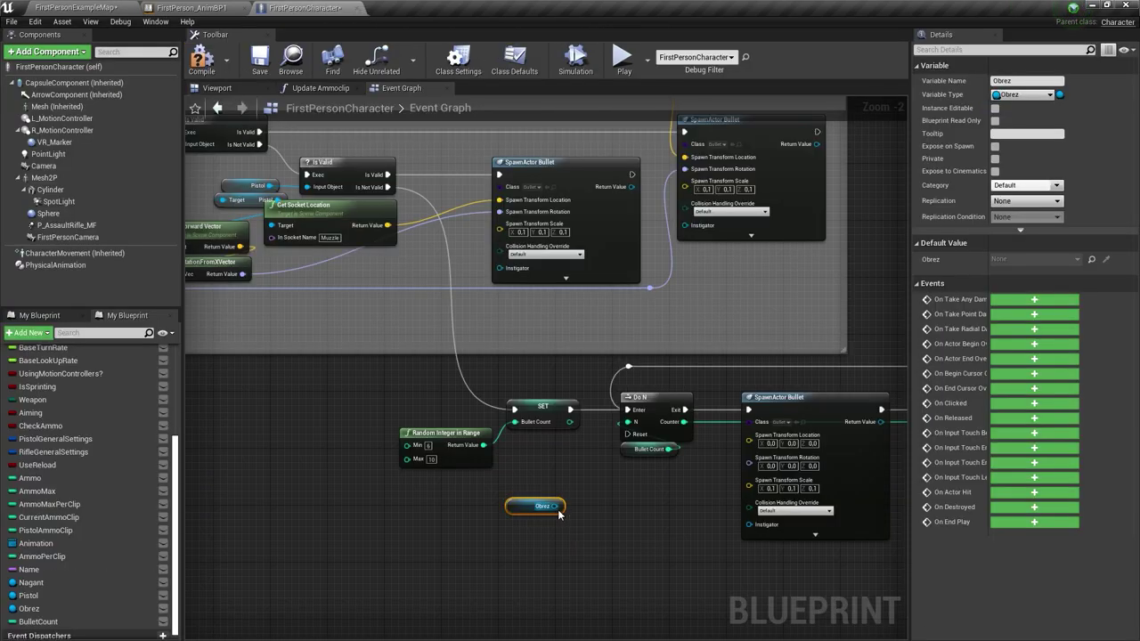
left_click_drag(555, 506, 611, 523)
type("get 1")
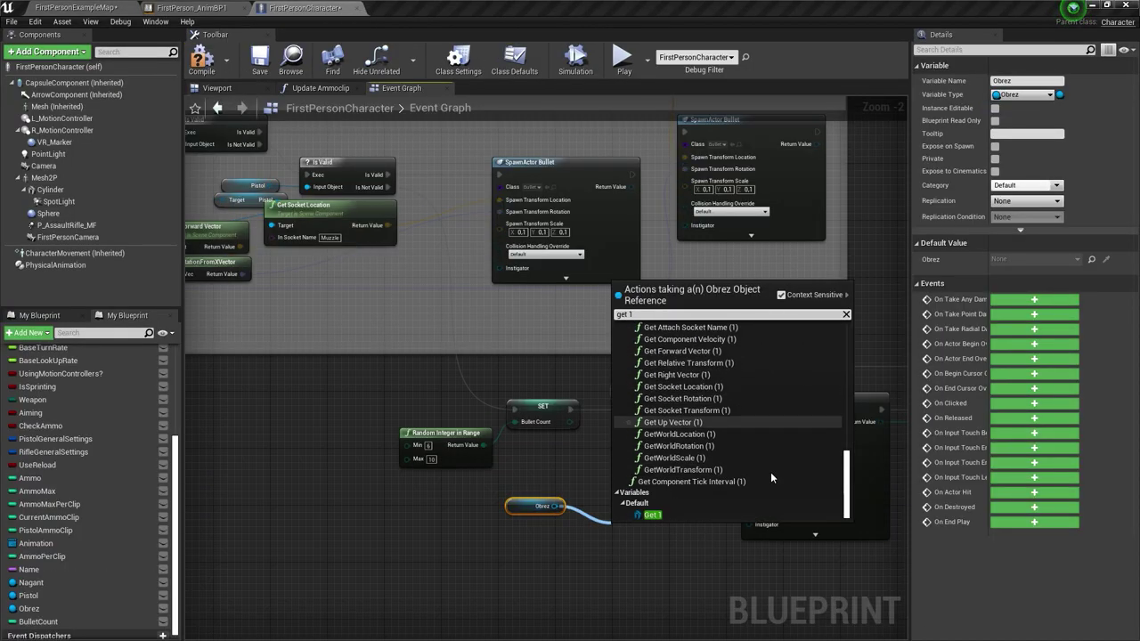
left_click(683, 516)
- Add a Get Socket Location node for component 1 and paste a copy beneath it
left_click_drag(561, 520, 604, 556)
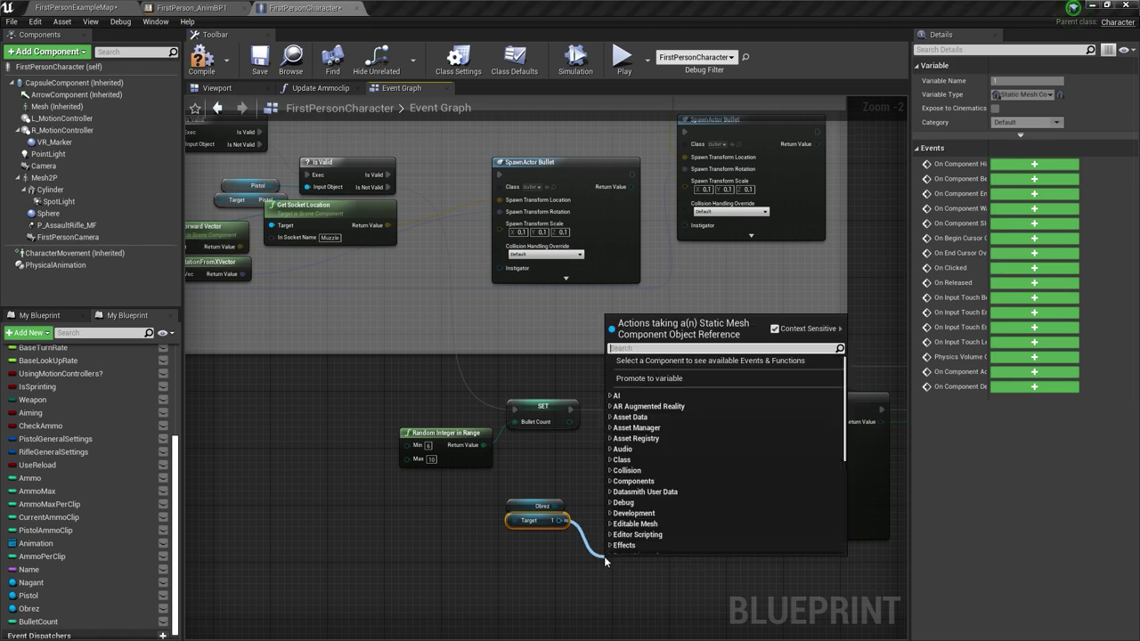
type("get soc")
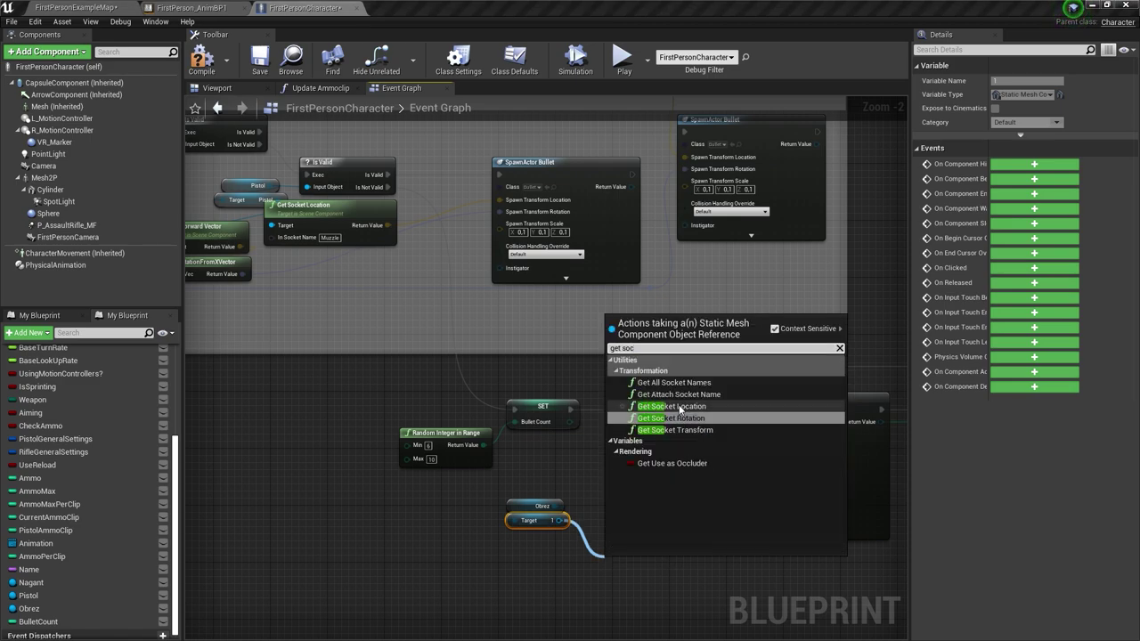
left_click(679, 409)
right_click_drag(661, 582, 656, 484)
left_click_drag(656, 483, 537, 448)
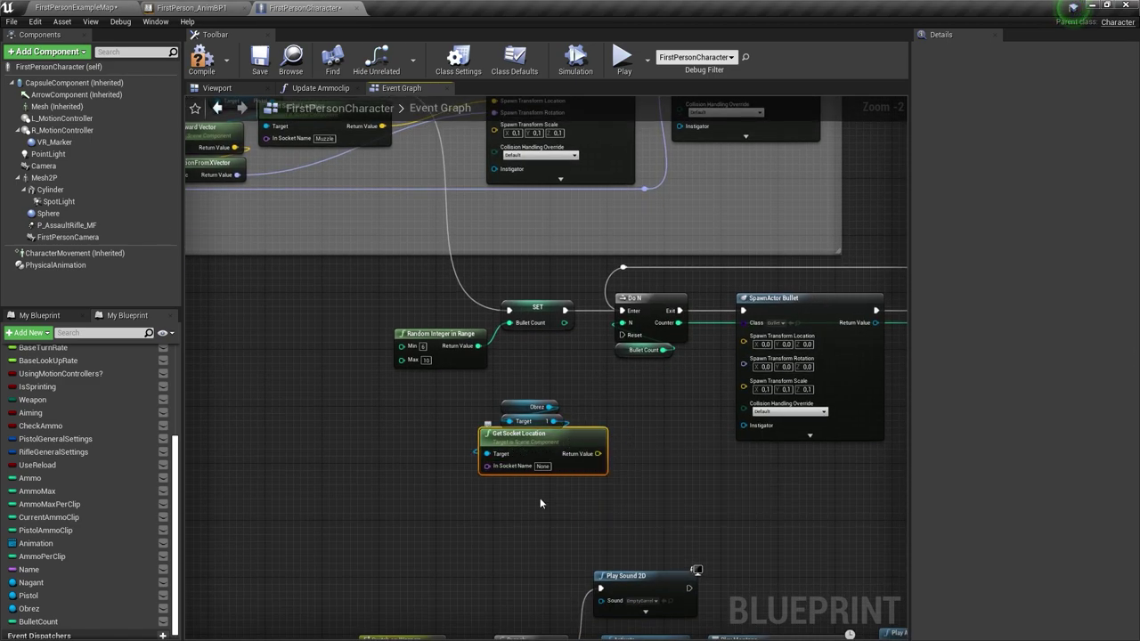
key("ctrl+c")
key("ctrl+v")
left_click_drag(534, 509, 492, 476)
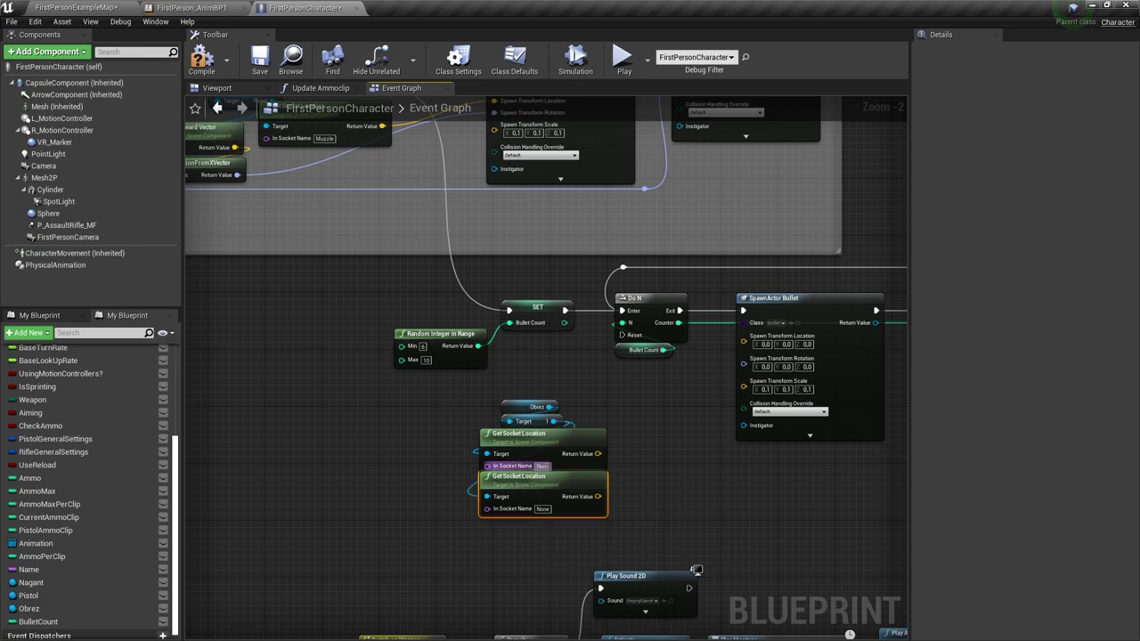
scroll(602, 476, "up", 2)
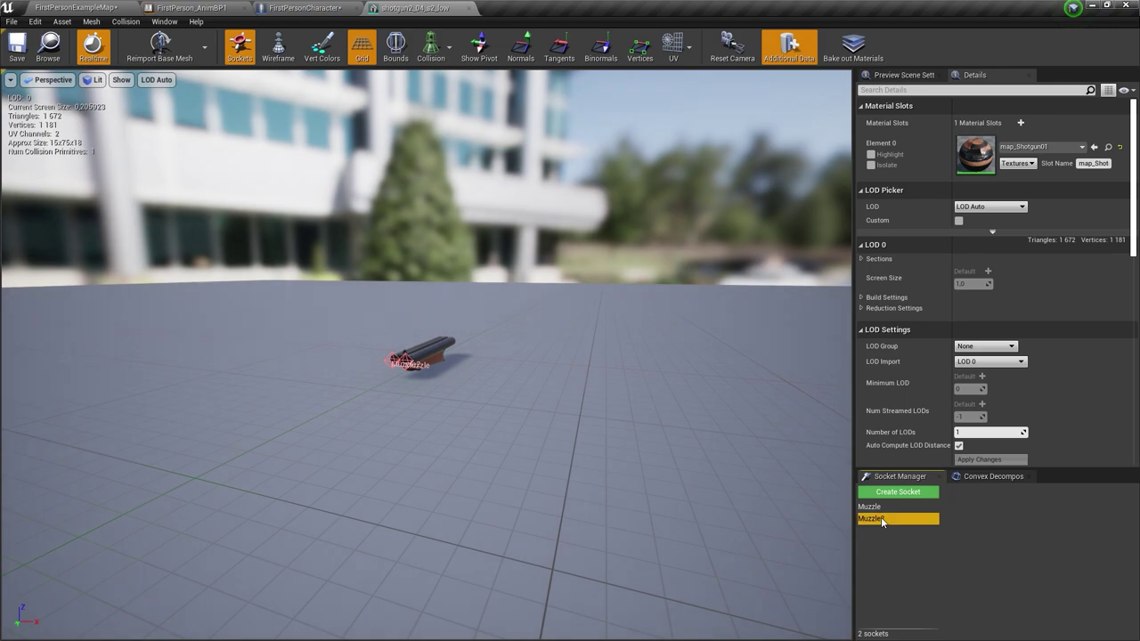
- Wire the Muzzle socket location into SpawnActor Bullet's Spawn Transform Location and compile FirstPersonCharacter
left_click(303, 8)
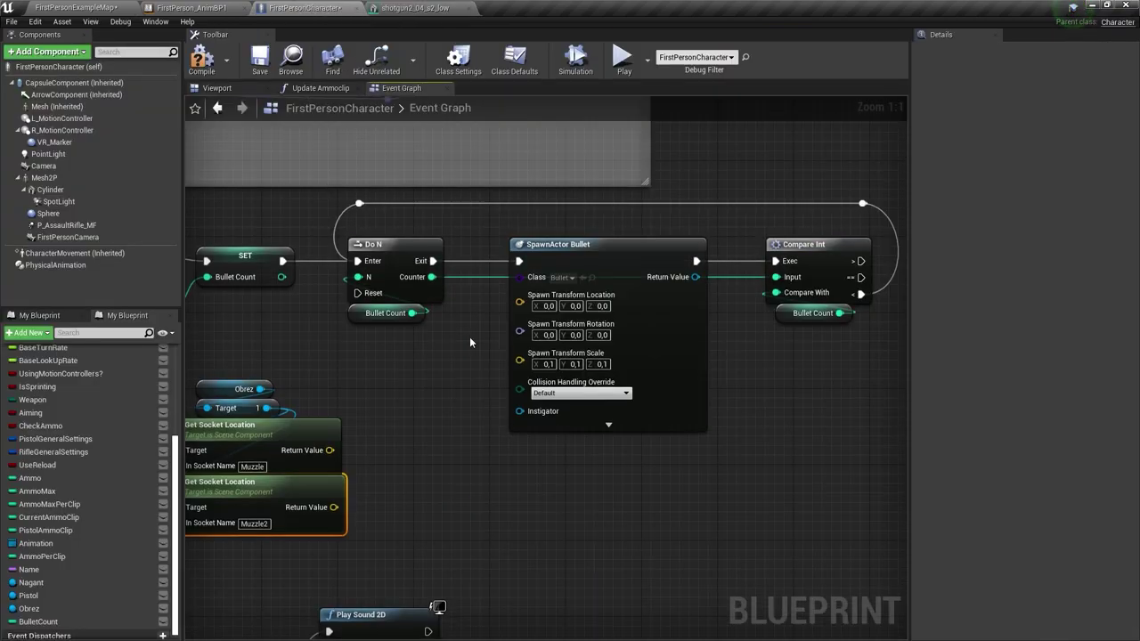
left_click_drag(461, 459, 460, 464)
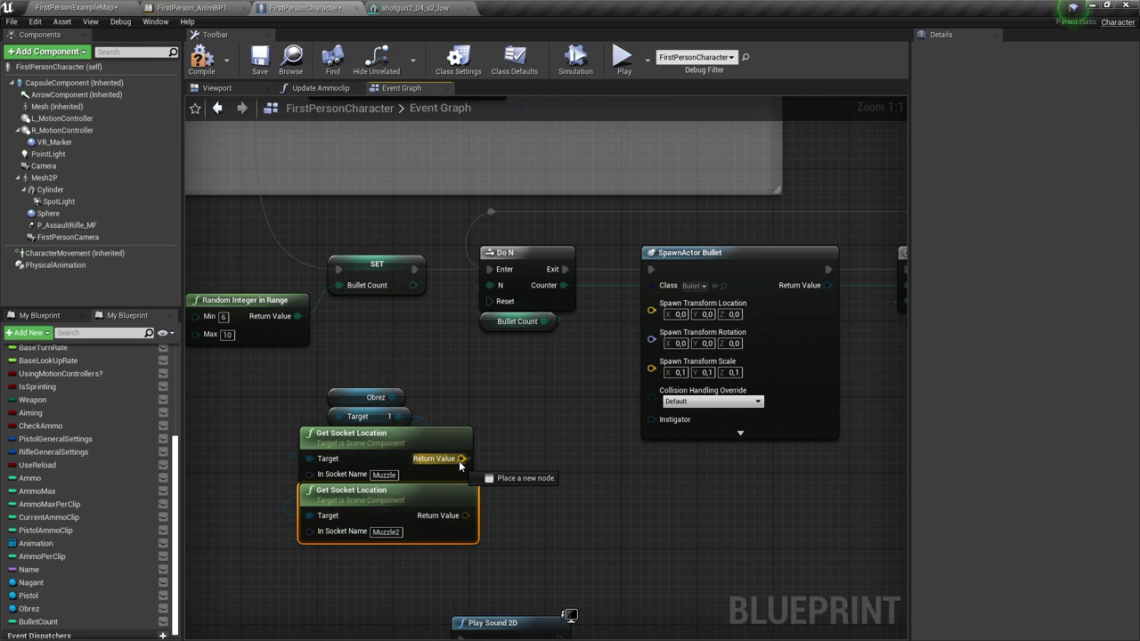
left_click_drag(460, 464, 651, 303)
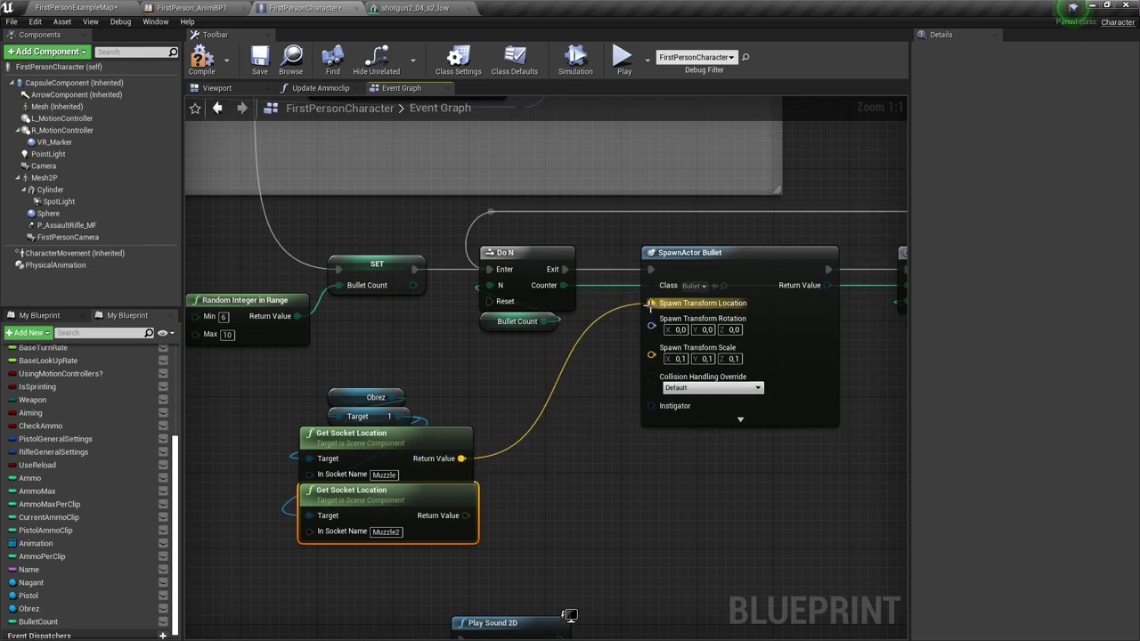
right_click_drag(646, 407, 536, 398)
left_click(730, 321)
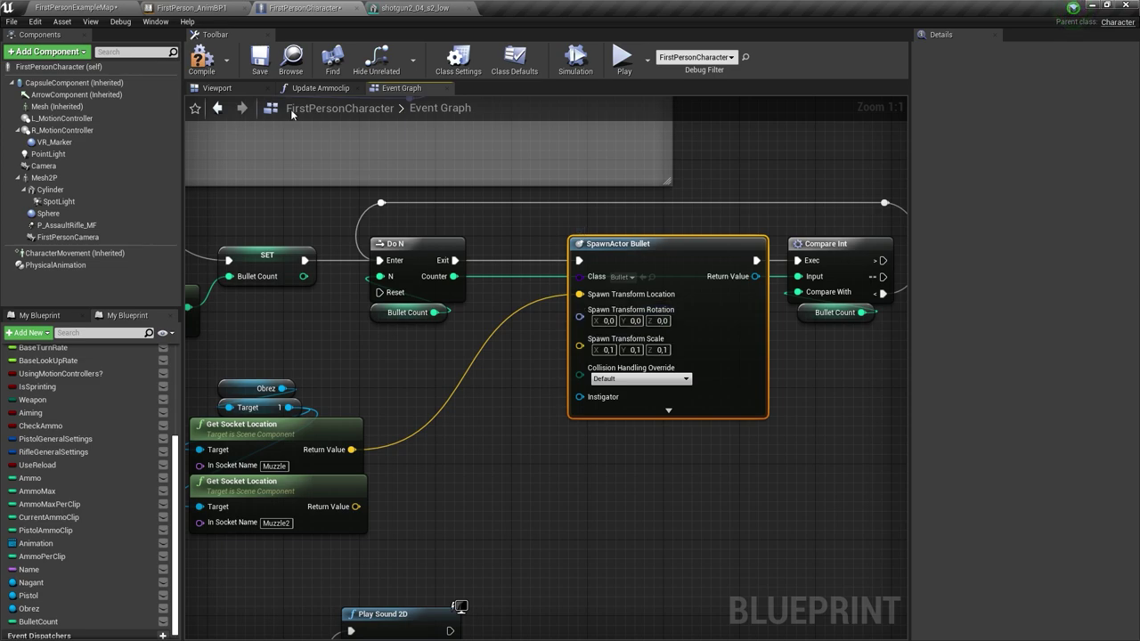
left_click(212, 75)
left_click(81, 7)
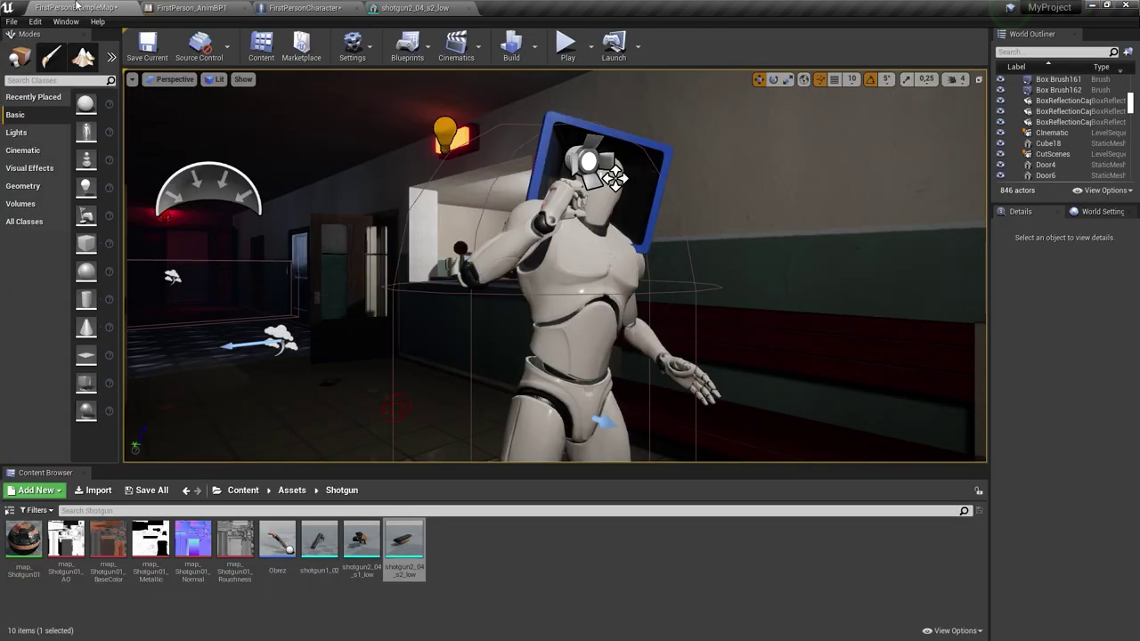
right_click_drag(595, 250, 538, 305)
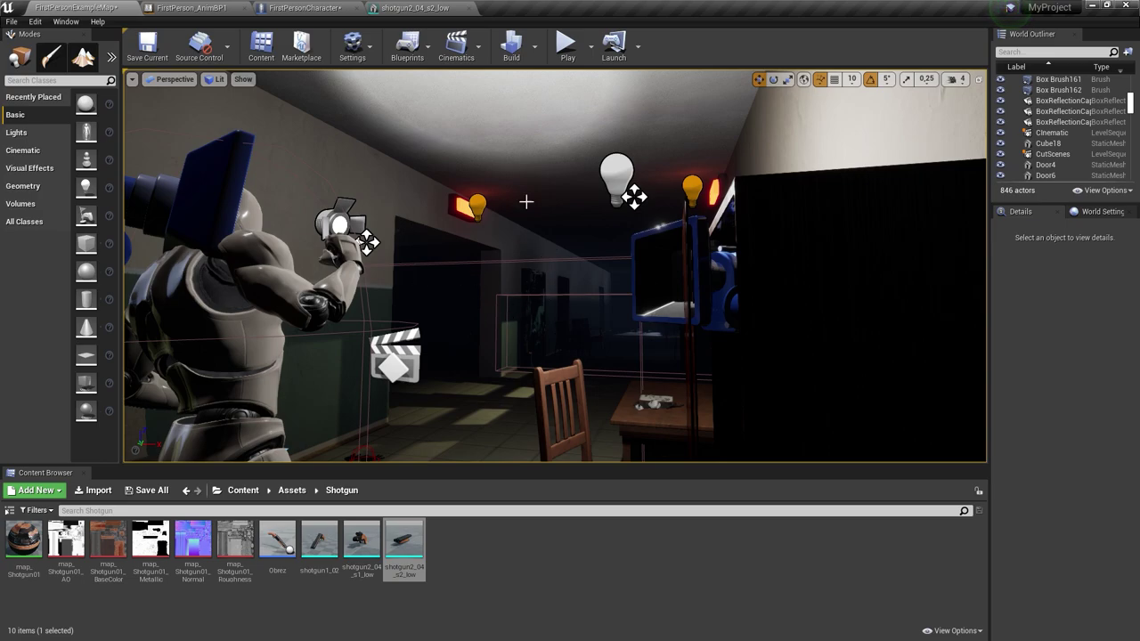
left_click(295, 9)
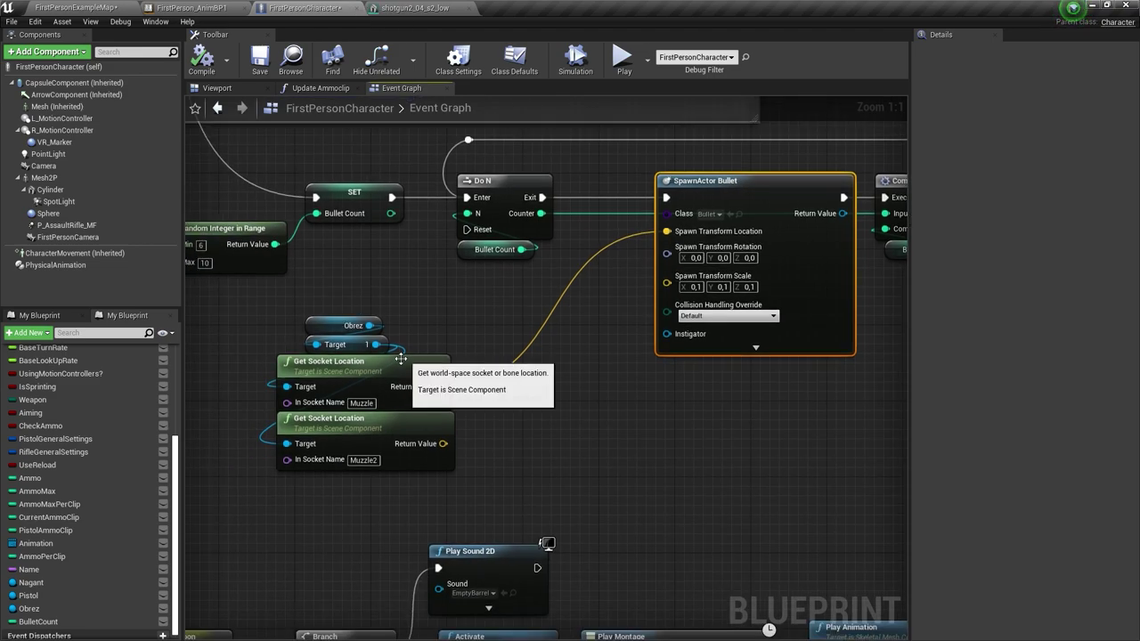
- Add Get Axes from the Muzzle socket rotation, shift SpawnActor and Compare Int right, and add a reroute node
left_click_drag(376, 344, 542, 451)
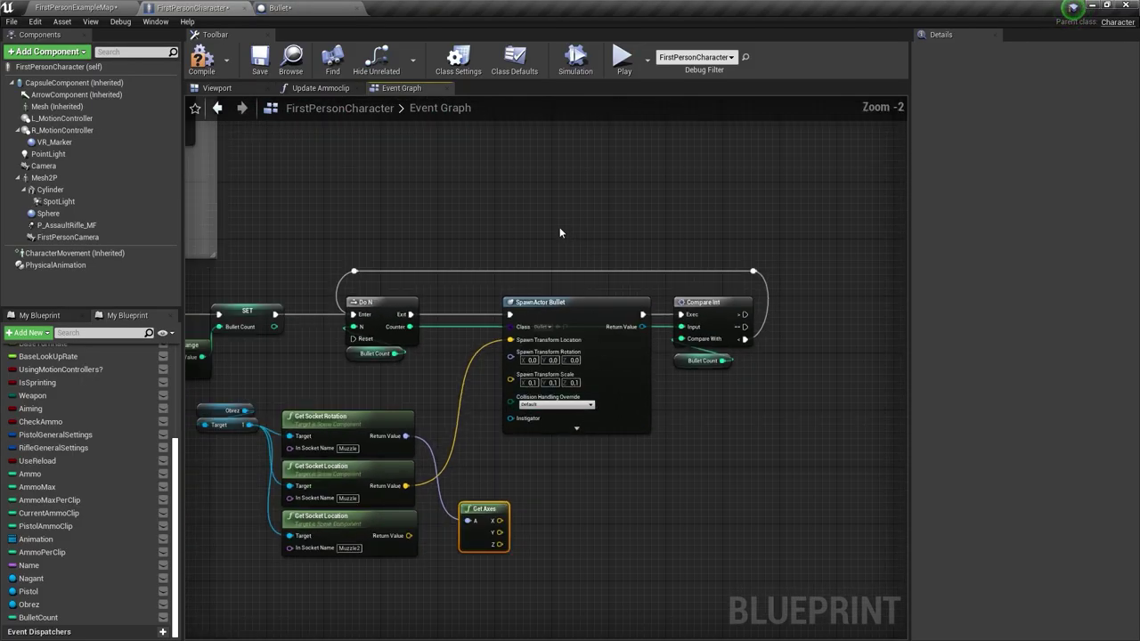
left_click_drag(559, 233, 724, 403)
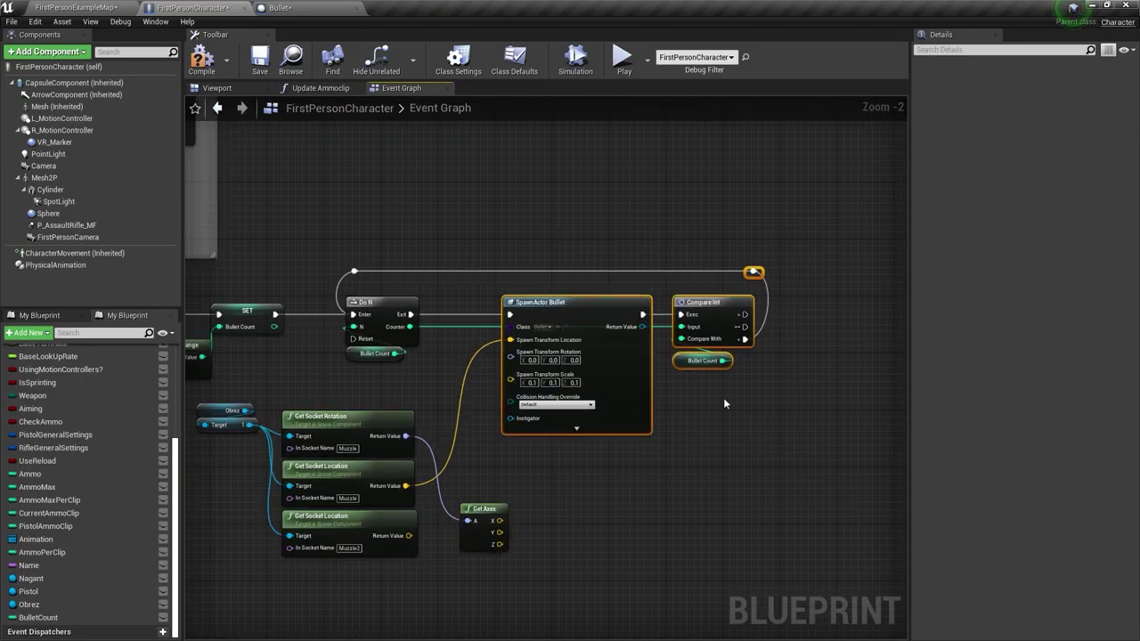
left_click_drag(604, 303, 691, 303)
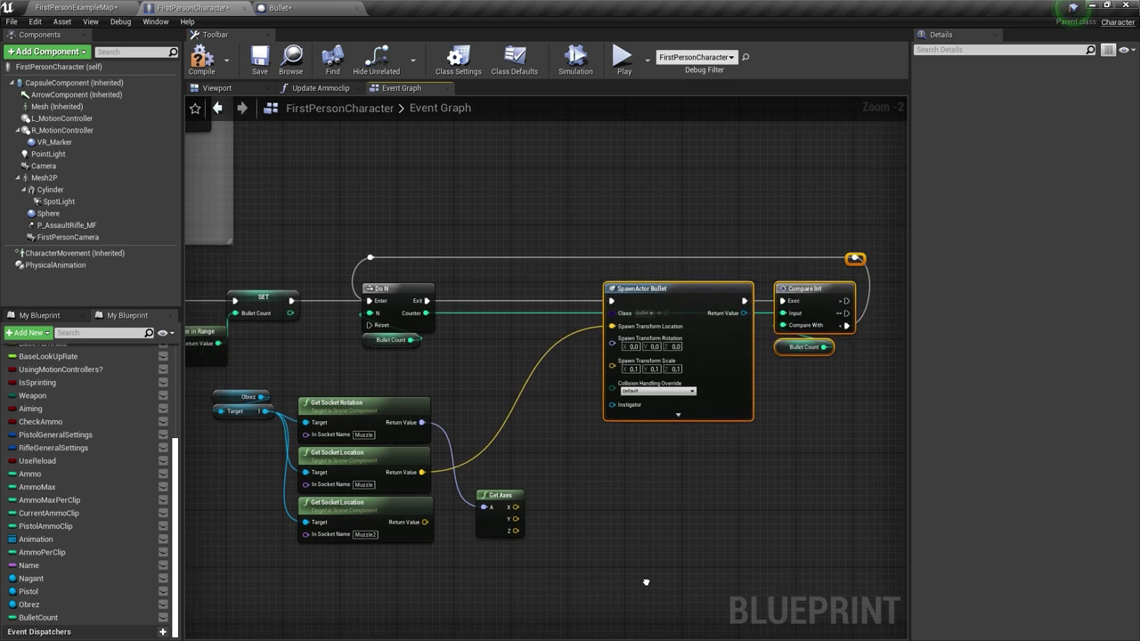
right_click_drag(575, 517, 698, 463)
mouse_move(613, 455)
left_mouse_down()
mouse_move(583, 364)
mouse_move(628, 432)
left_mouse_up()
double_click(626, 365)
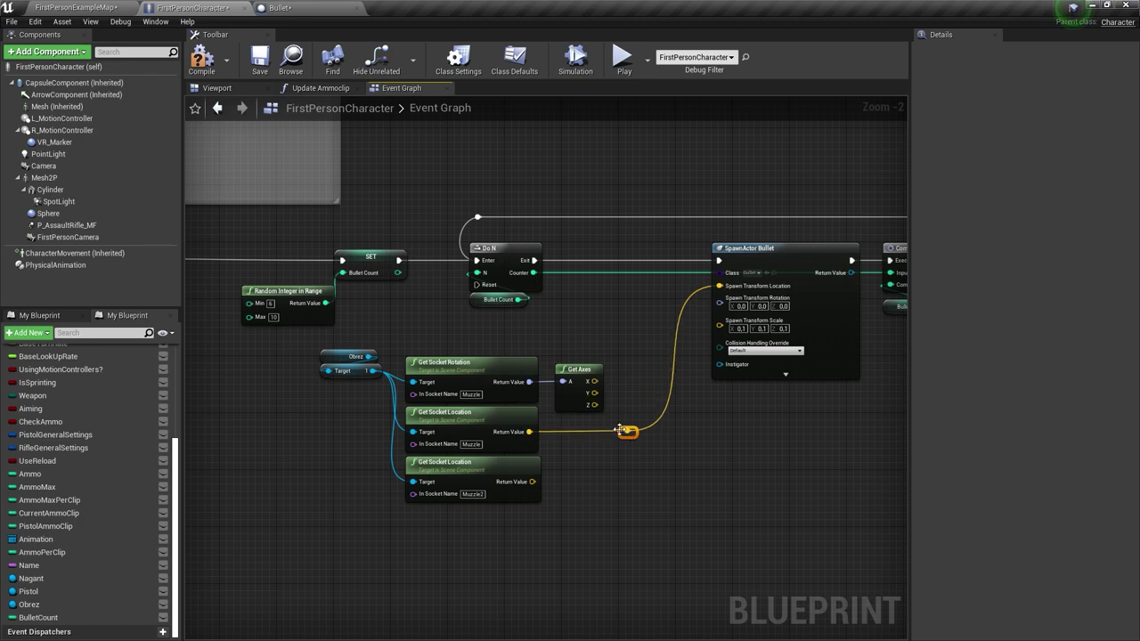
left_click(93, 4)
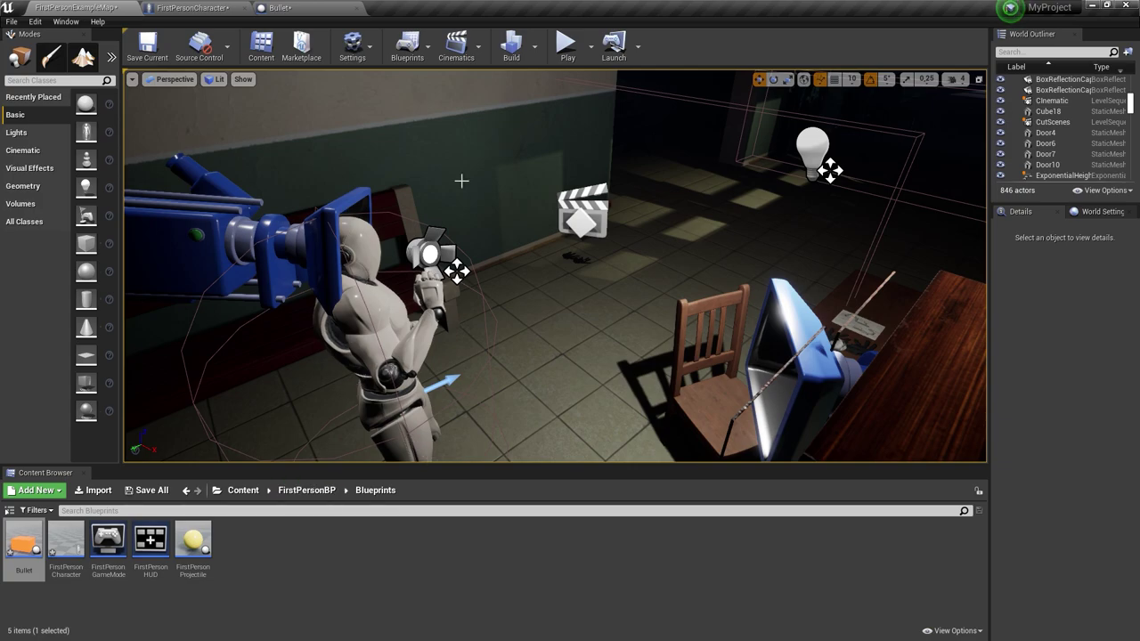
middle_click_drag(764, 136, 845, 204)
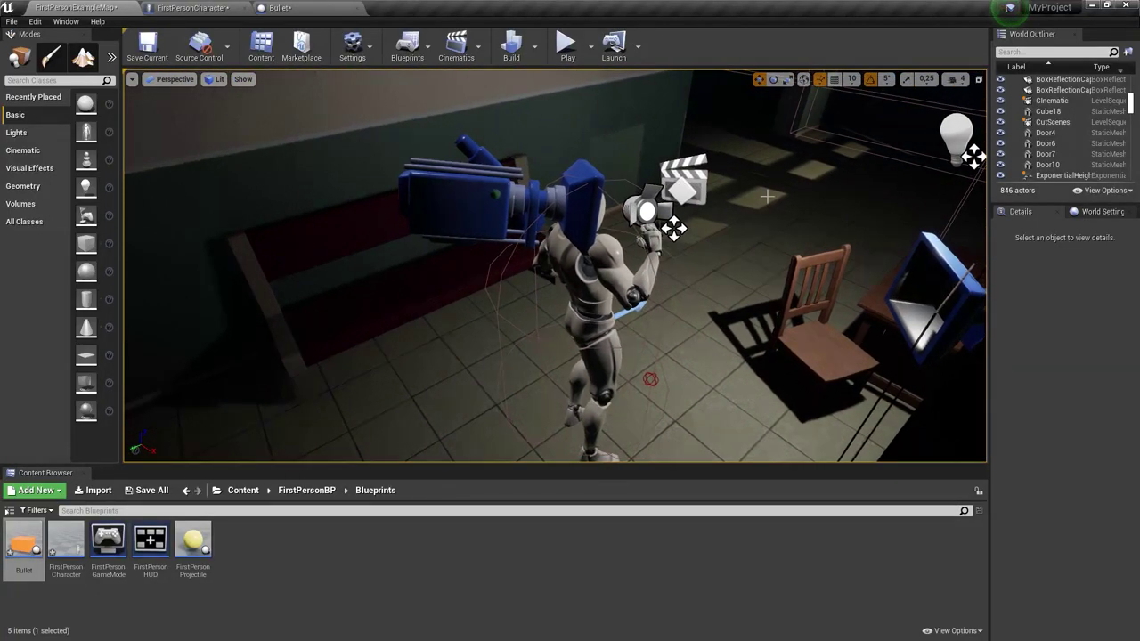
left_click(583, 294)
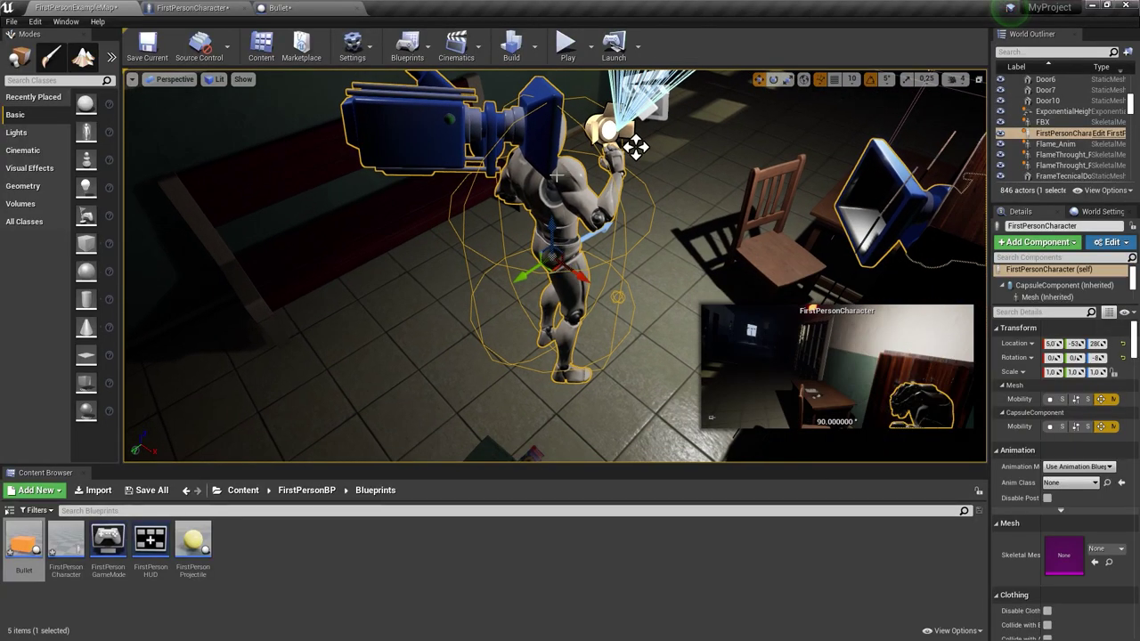
left_click_drag(557, 177, 609, 243, "alt")
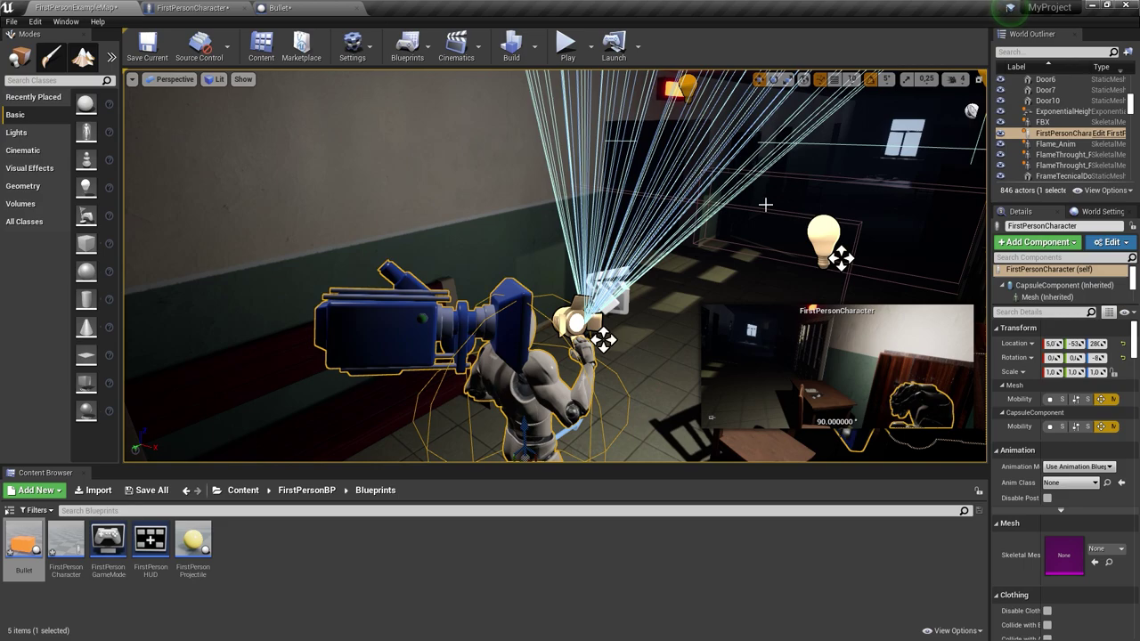
left_click_drag(563, 210, 563, 178, "alt")
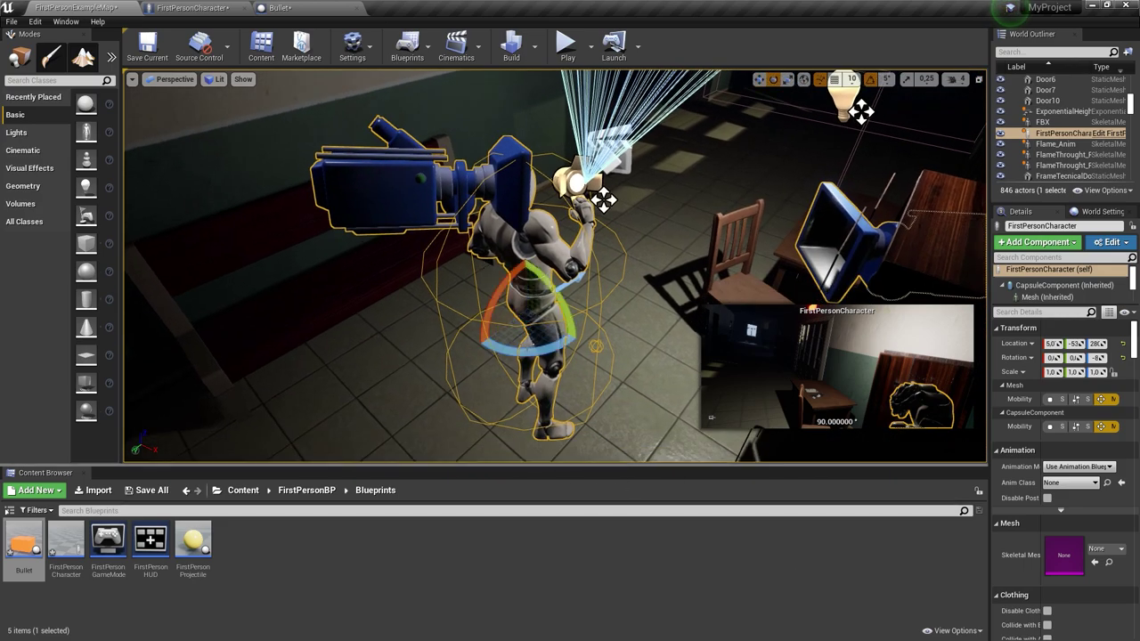
mouse_move(556, 268)
left_mouse_down("alt")
mouse_move(570, 250)
mouse_move(677, 267)
mouse_move(552, 267)
mouse_move(561, 334)
mouse_move(561, 267)
mouse_move(899, 169)
left_mouse_up("alt")
scroll(555, 267, "up", 3)
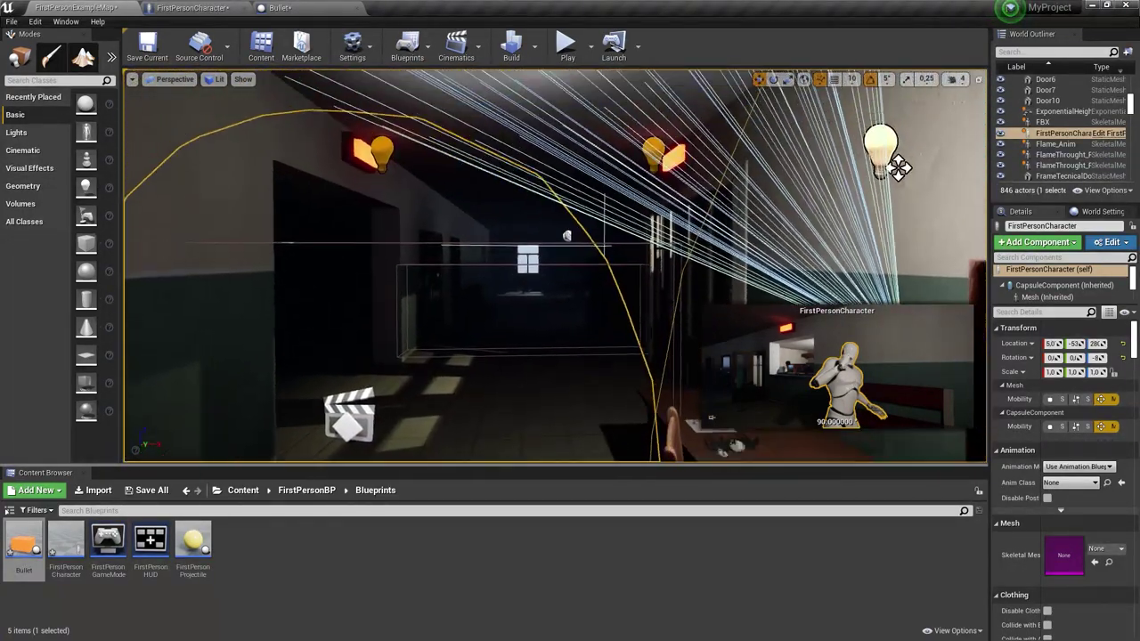
left_click_drag(564, 292, 560, 274, "alt")
right_click_drag(555, 265, 555, 266)
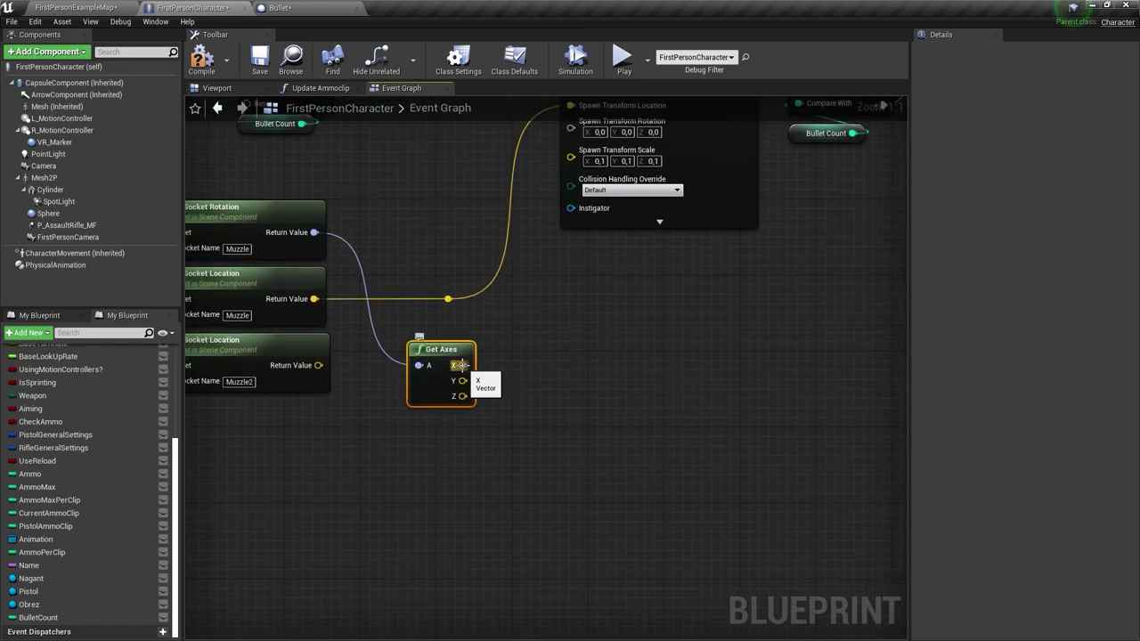
- Pan the Event Graph to empty space beside the socket and Get Axes nodes
right_click_drag(463, 381, 453, 296)
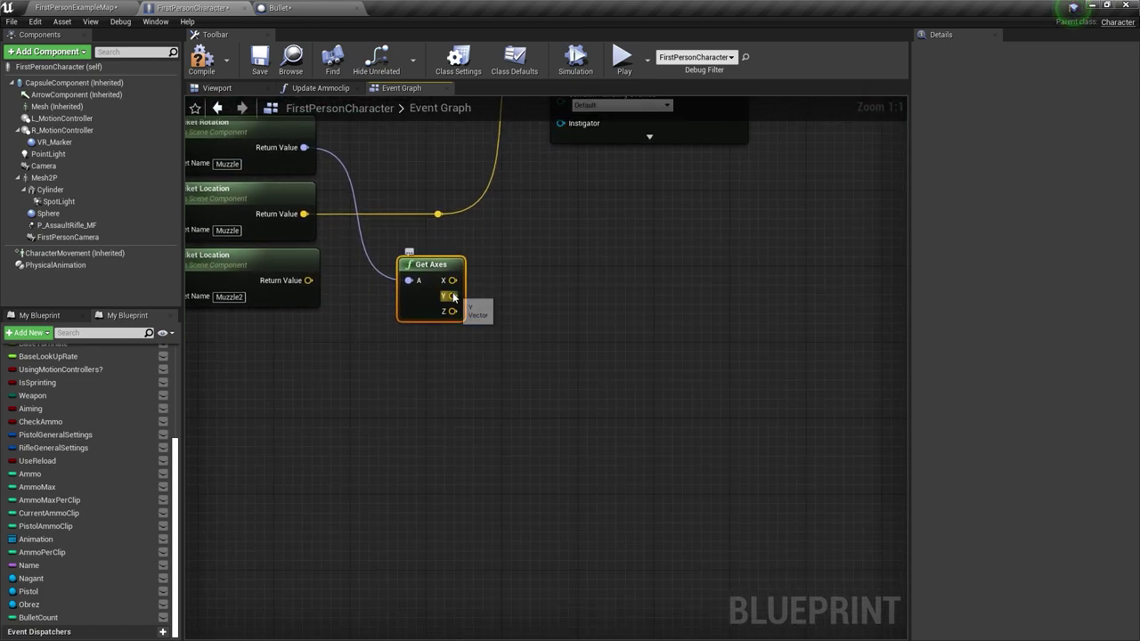
left_click_drag(452, 296, 522, 399)
left_click(453, 423)
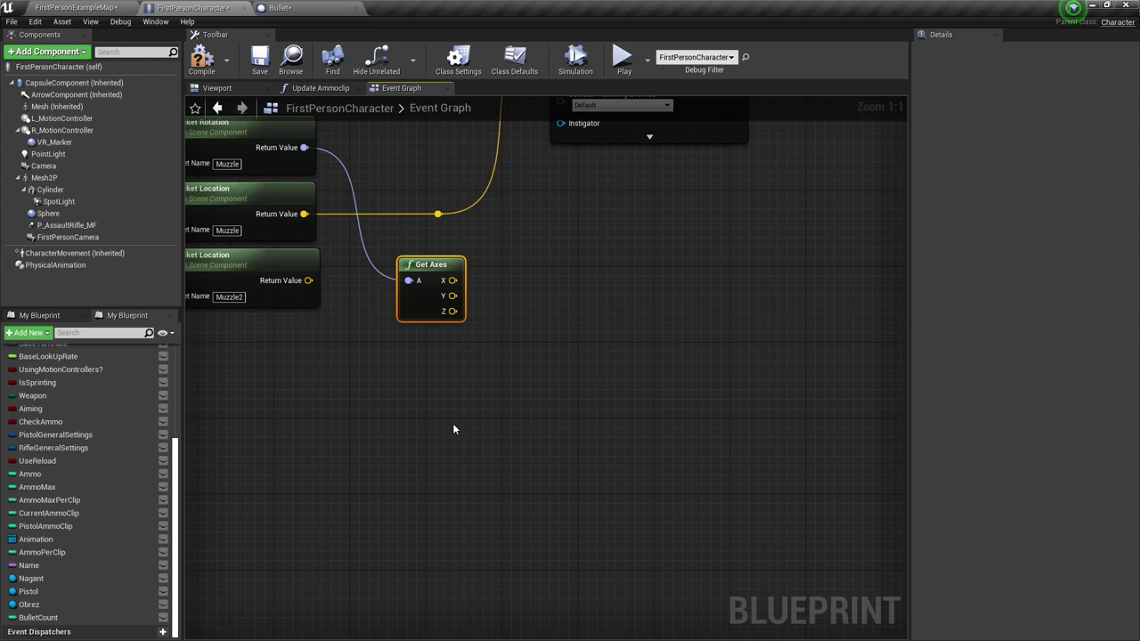
mouse_move(453, 423)
right_mouse_down()
mouse_move(524, 524)
mouse_move(398, 212)
right_mouse_up()
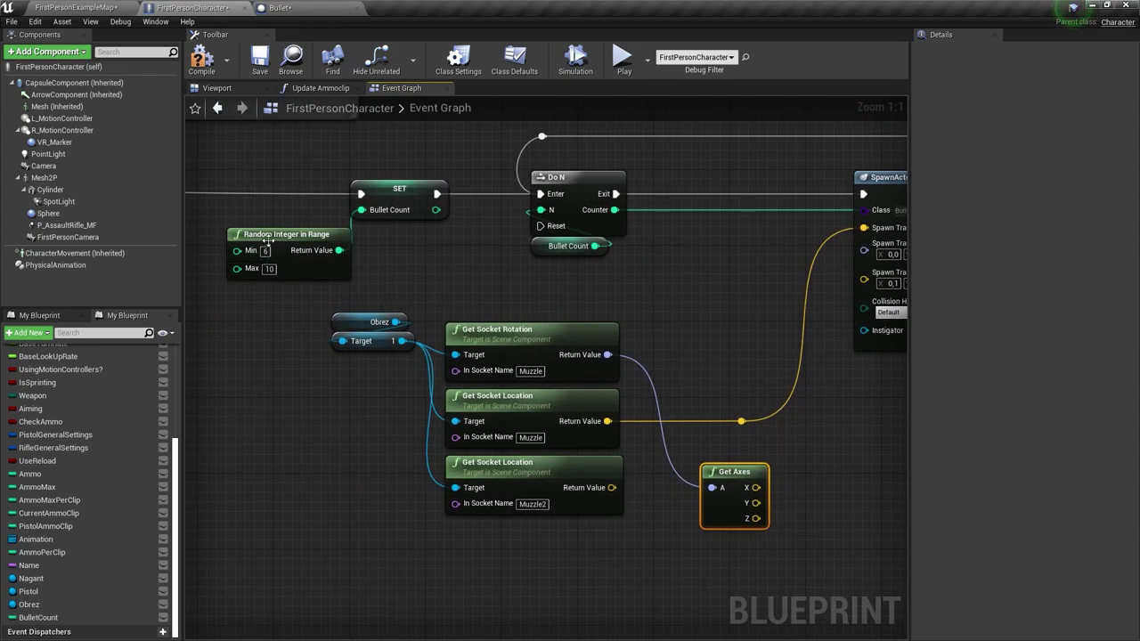
right_click_drag(572, 574, 426, 379)
- Add a Random Float in Range node with Min -0,01 and Max 0,01 beside Get Axes
right_click(496, 421)
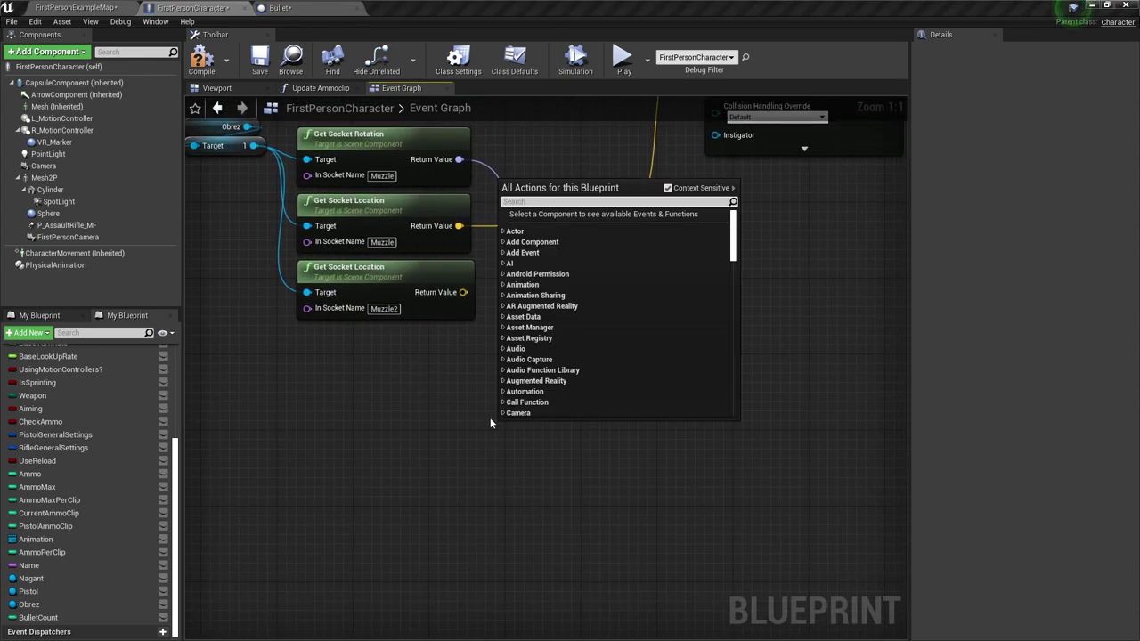
type("random f")
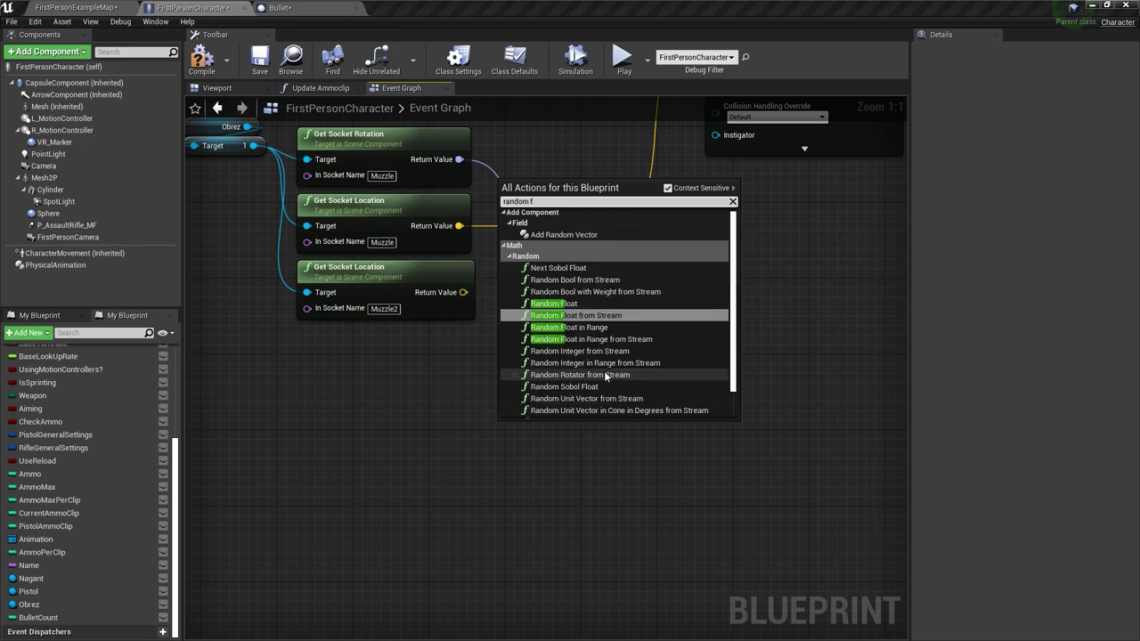
left_click(588, 327)
right_click_drag(602, 326, 551, 342)
left_click_drag(485, 446, 415, 389)
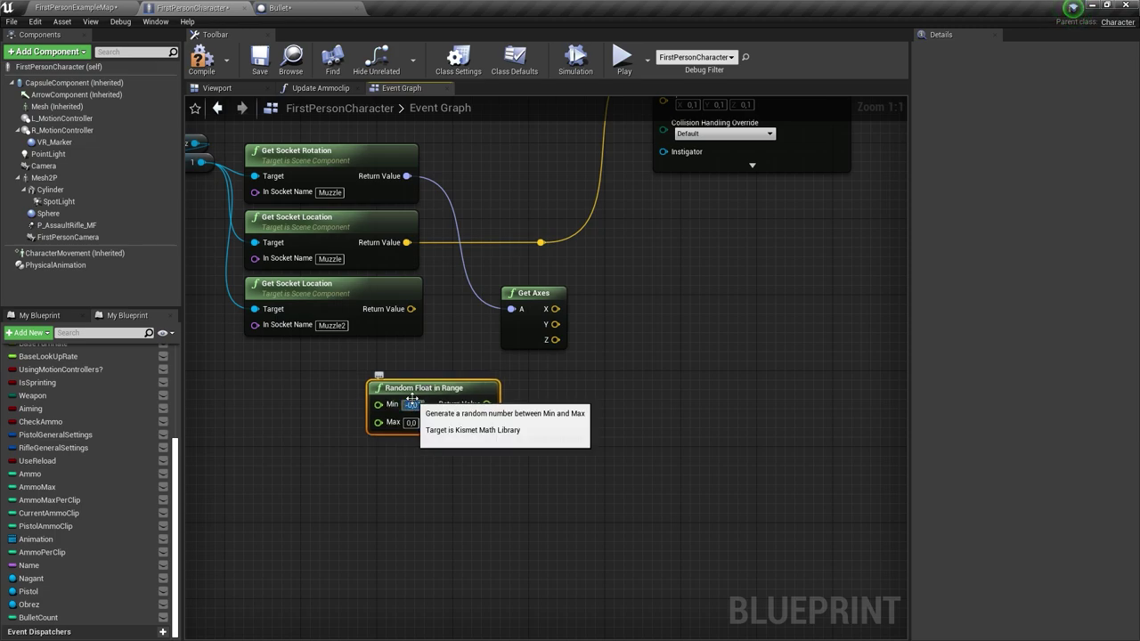
left_click(411, 422)
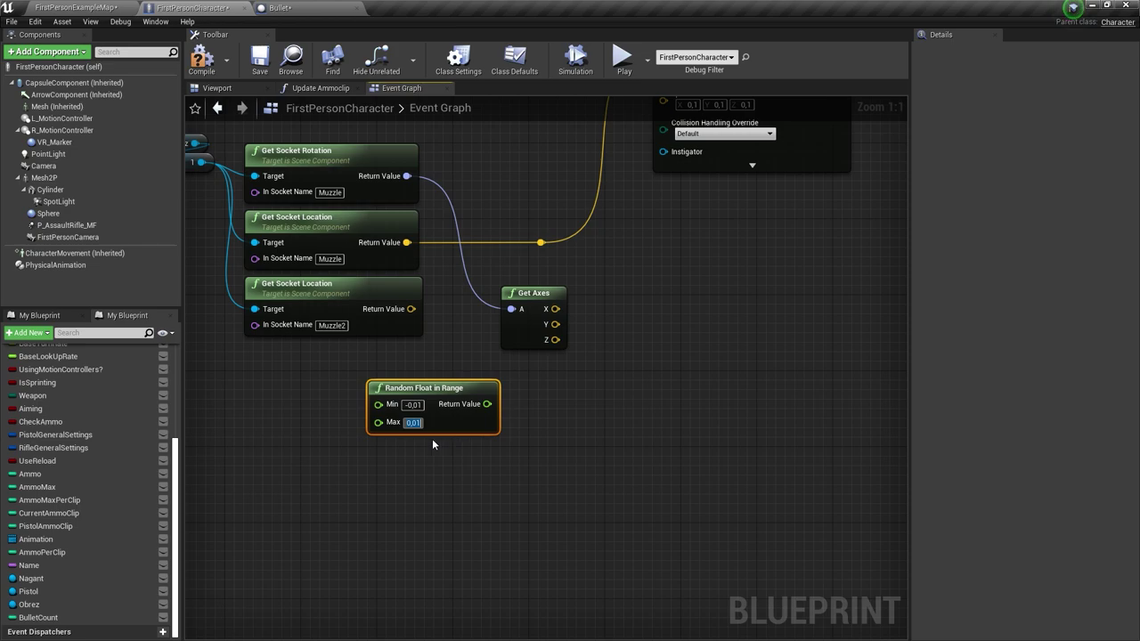
left_click_drag(396, 389, 347, 405)
right_click_drag(531, 340, 419, 348)
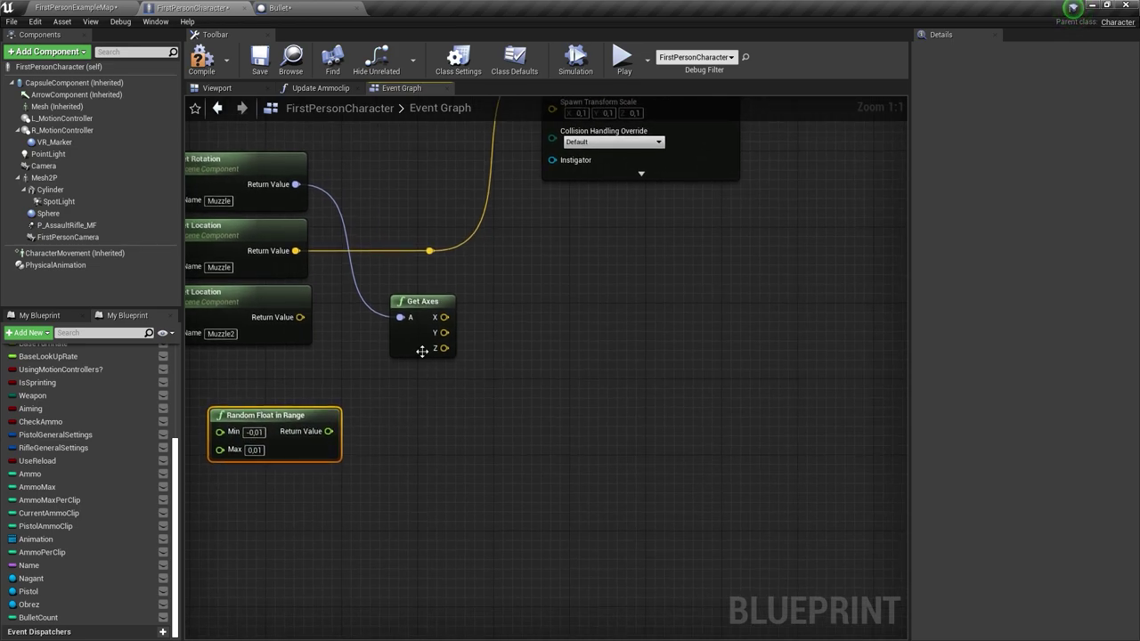
mouse_move(440, 332)
left_mouse_down()
mouse_move(487, 338)
mouse_move(522, 365)
left_mouse_up()
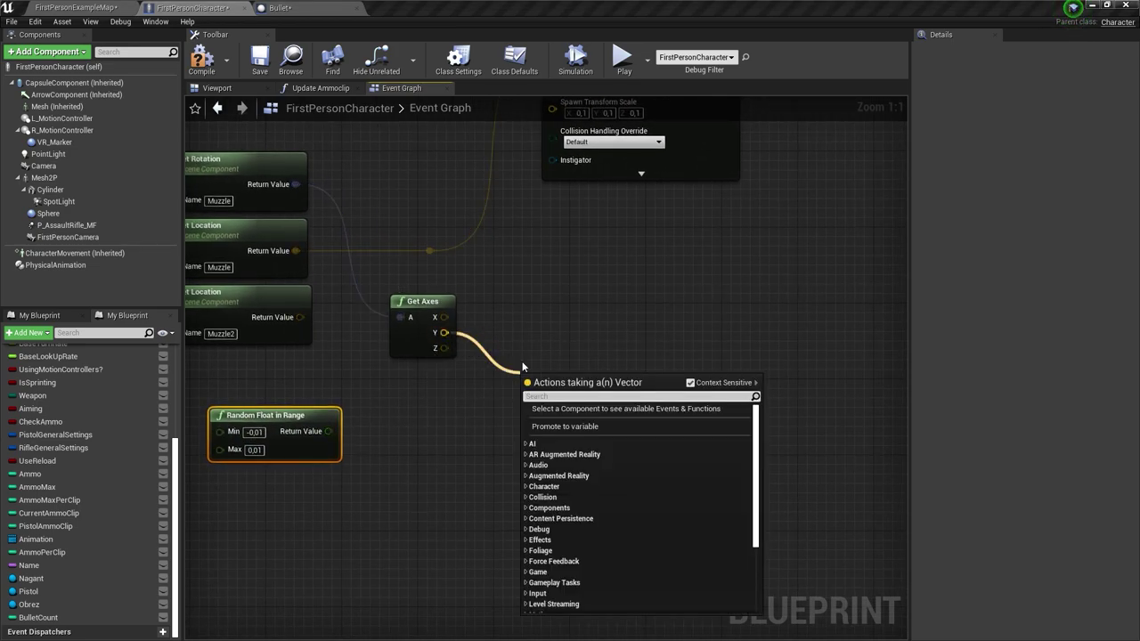
- Multiply the Get Axes Y vector by the random float with a vector × float node
type("*")
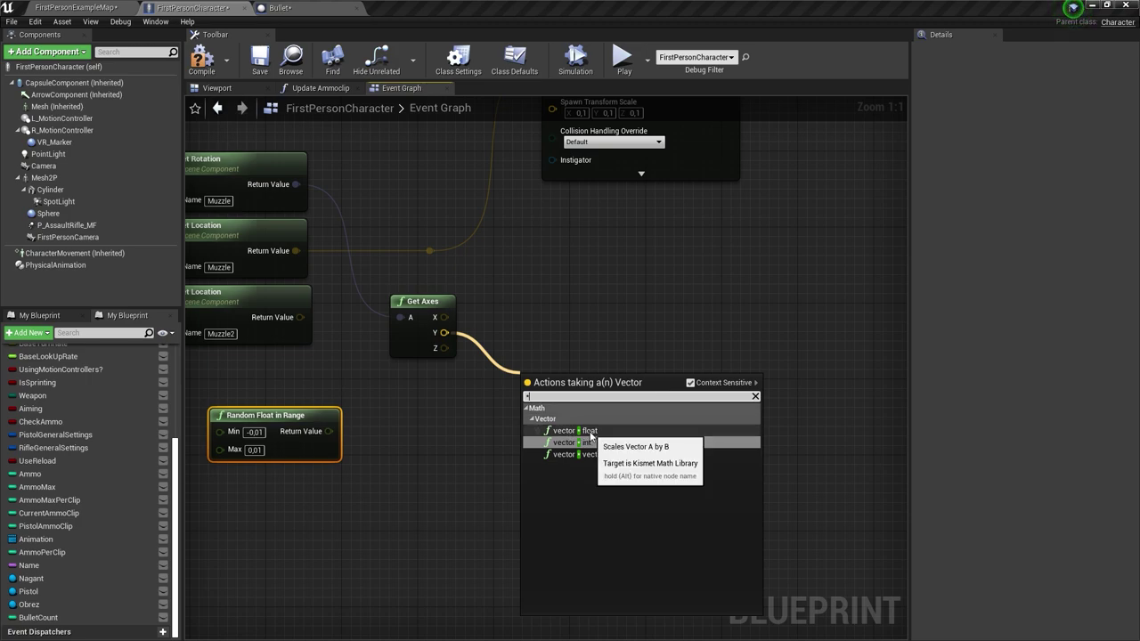
left_click(591, 432)
left_click_drag(328, 431, 533, 392)
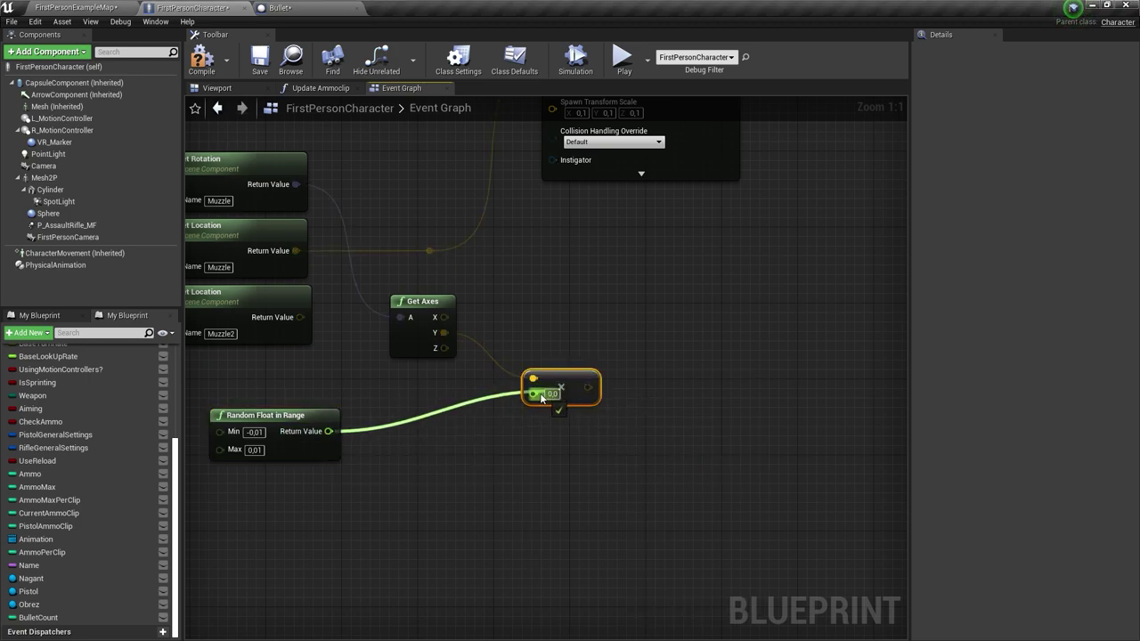
left_click_drag(303, 432, 455, 393)
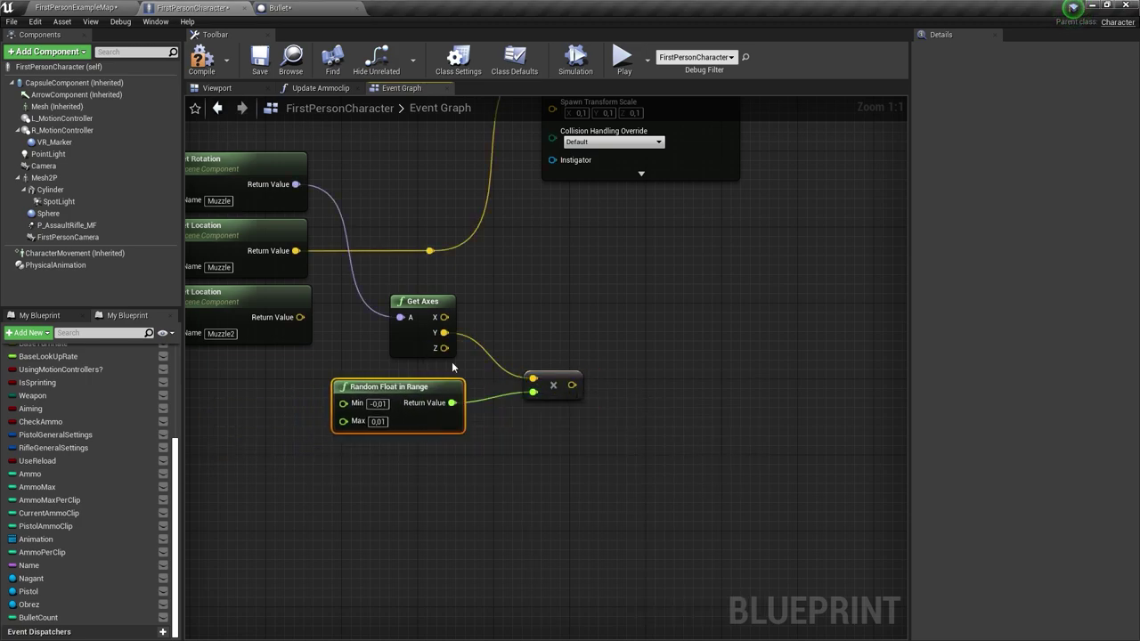
- Duplicate the multiply and the Random Float in Range node, wiring Get Axes Z into the copy
key("ctrl+v")
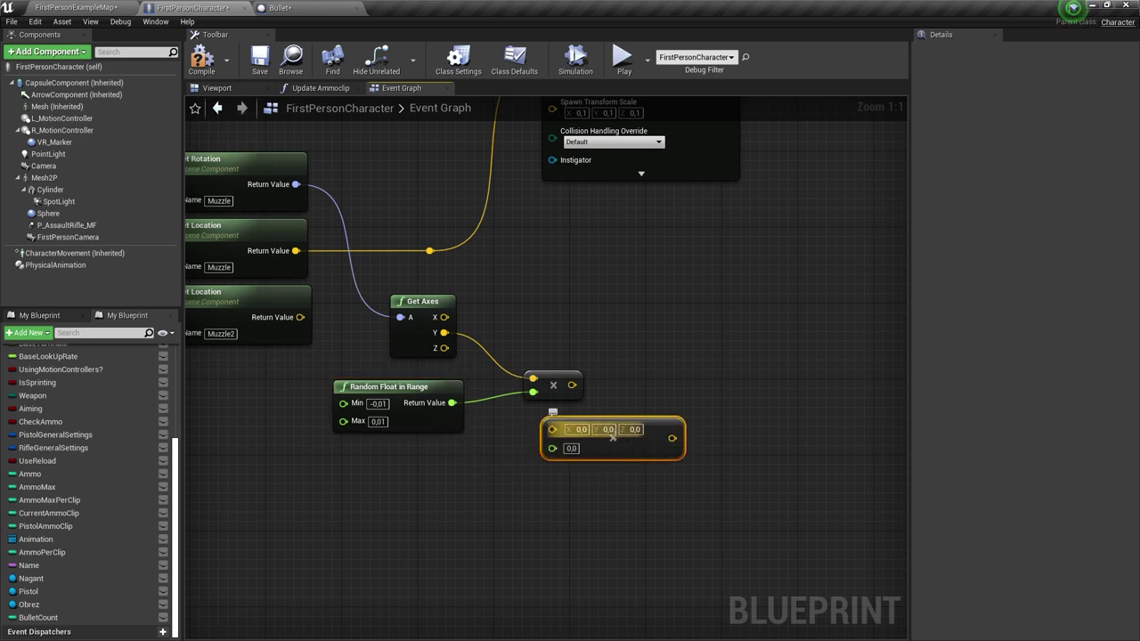
left_click_drag(452, 402, 535, 453)
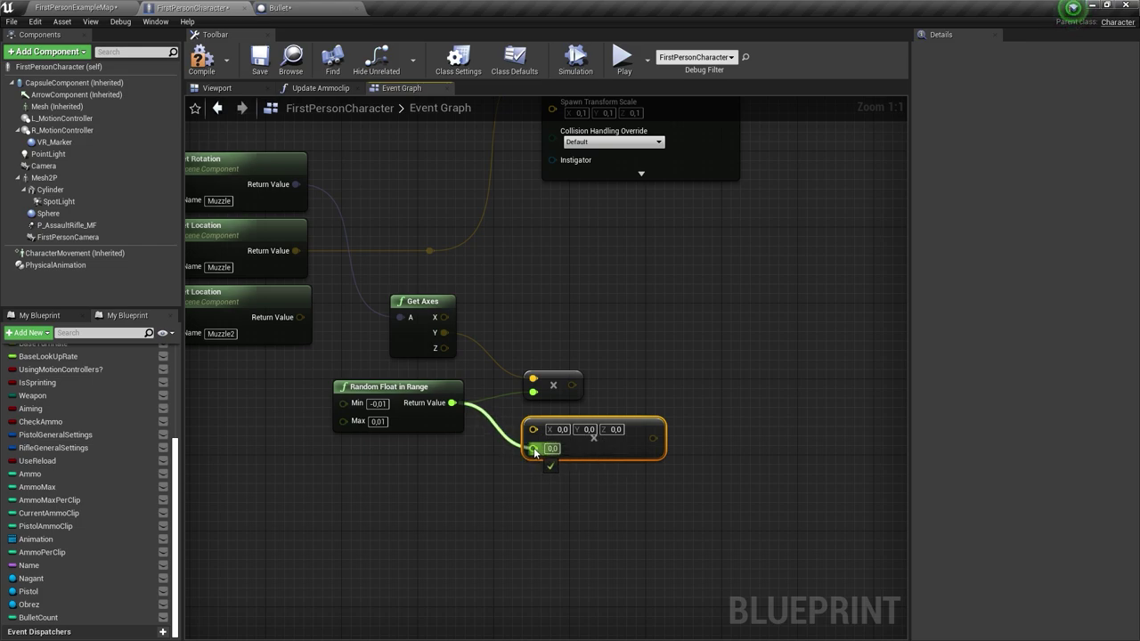
left_click_drag(535, 453, 534, 449)
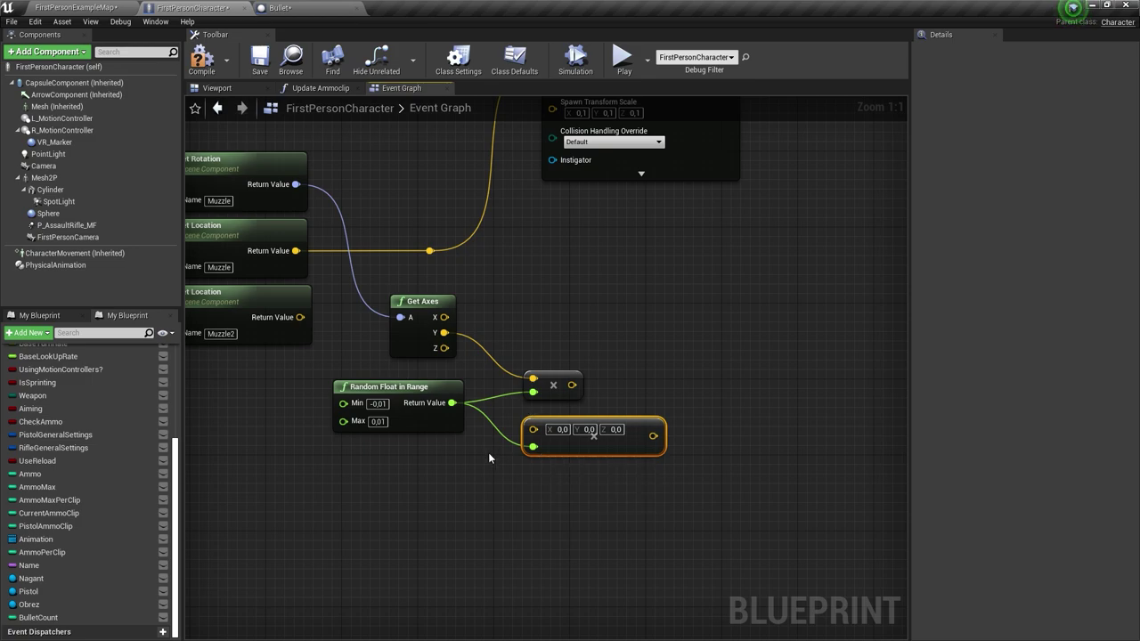
key("ctrl+v")
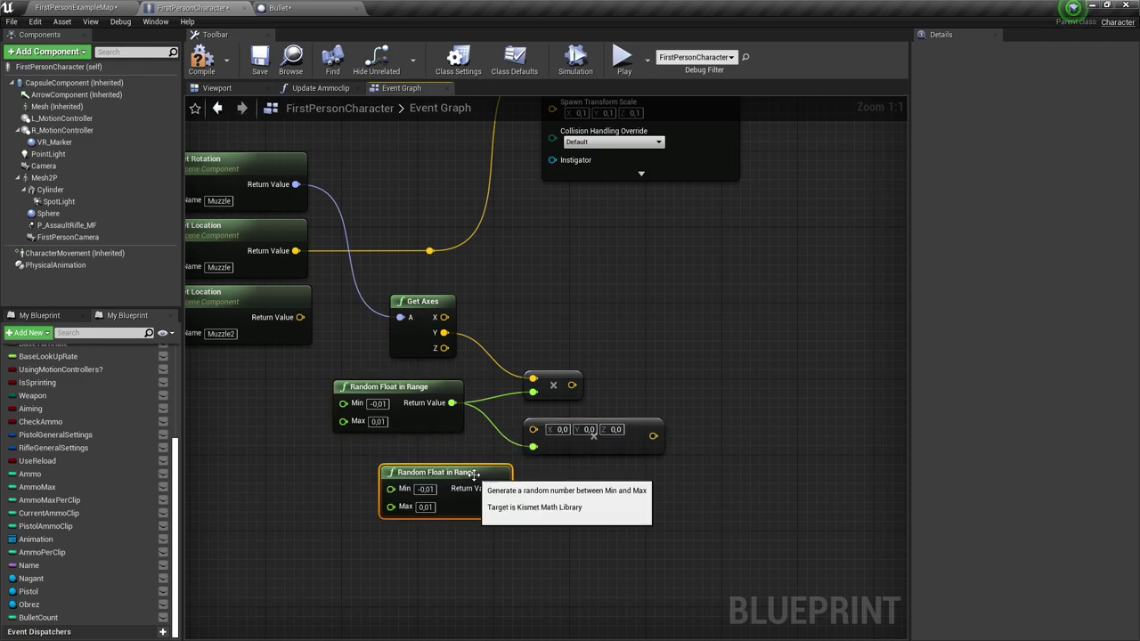
left_click_drag(385, 466, 349, 454)
left_click_drag(461, 469, 532, 446)
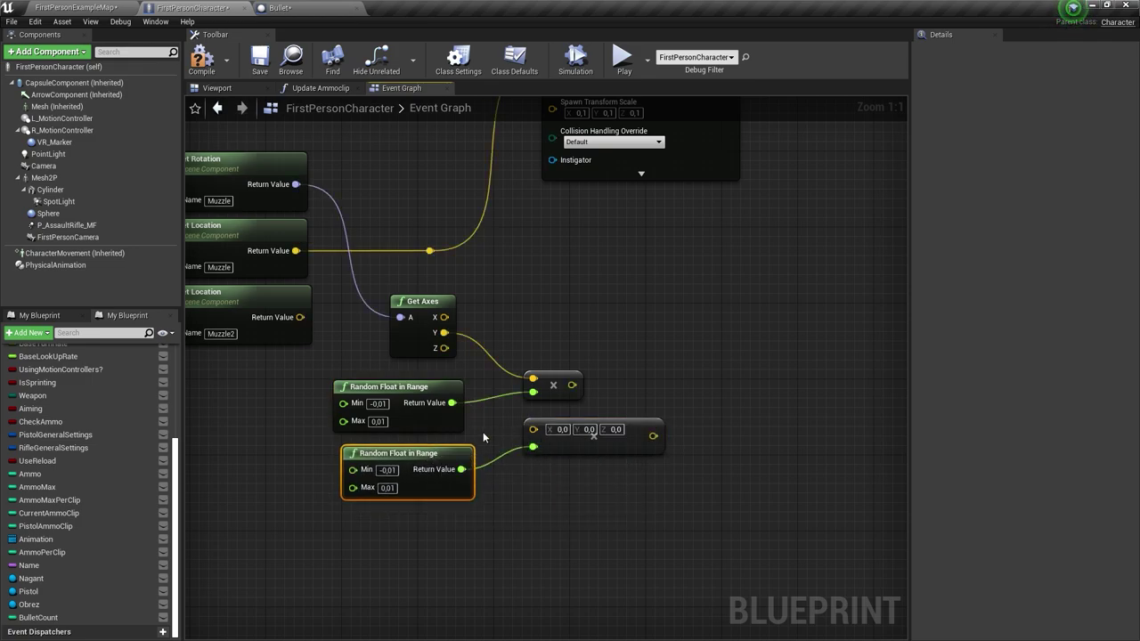
left_click_drag(444, 348, 532, 427)
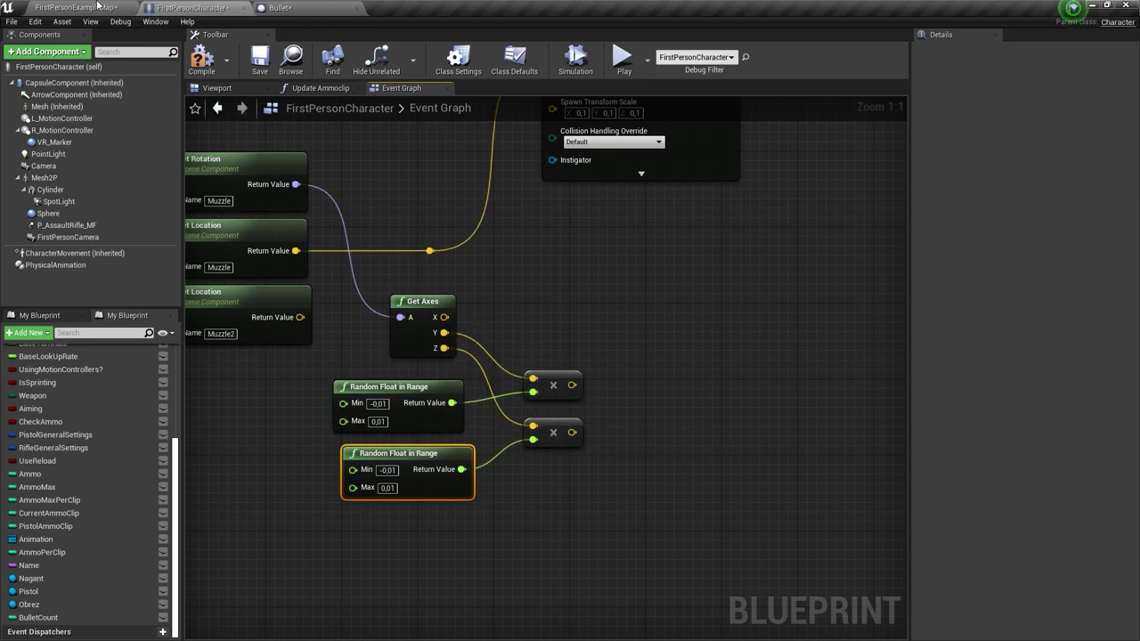
left_click(97, 6)
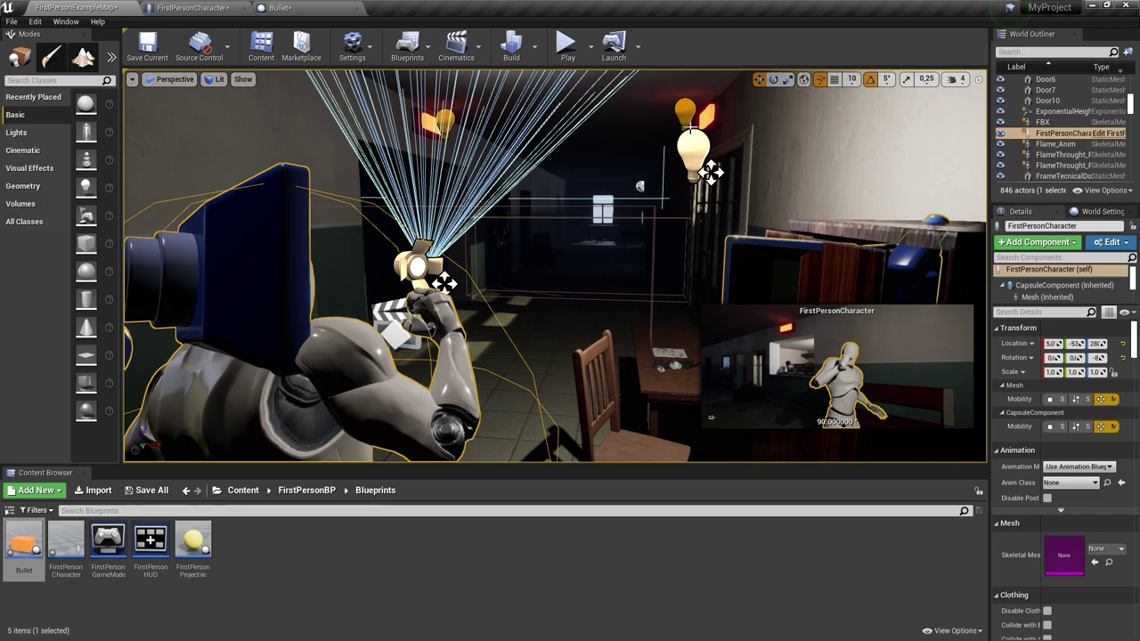
left_click(191, 8)
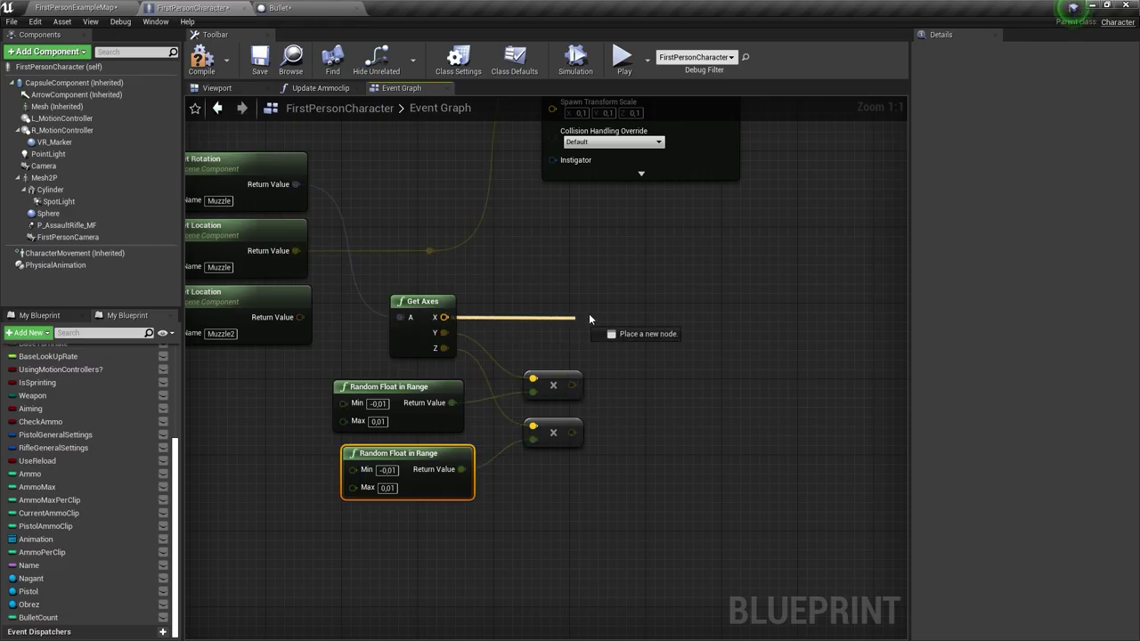
- Add Get Axes X to both scaled offsets with two vector + nodes and plug the sum into spawn rotation
left_click_drag(443, 317, 591, 314)
left_click_drag(444, 317, 742, 313)
type("+")
left_click(634, 368)
type("+")
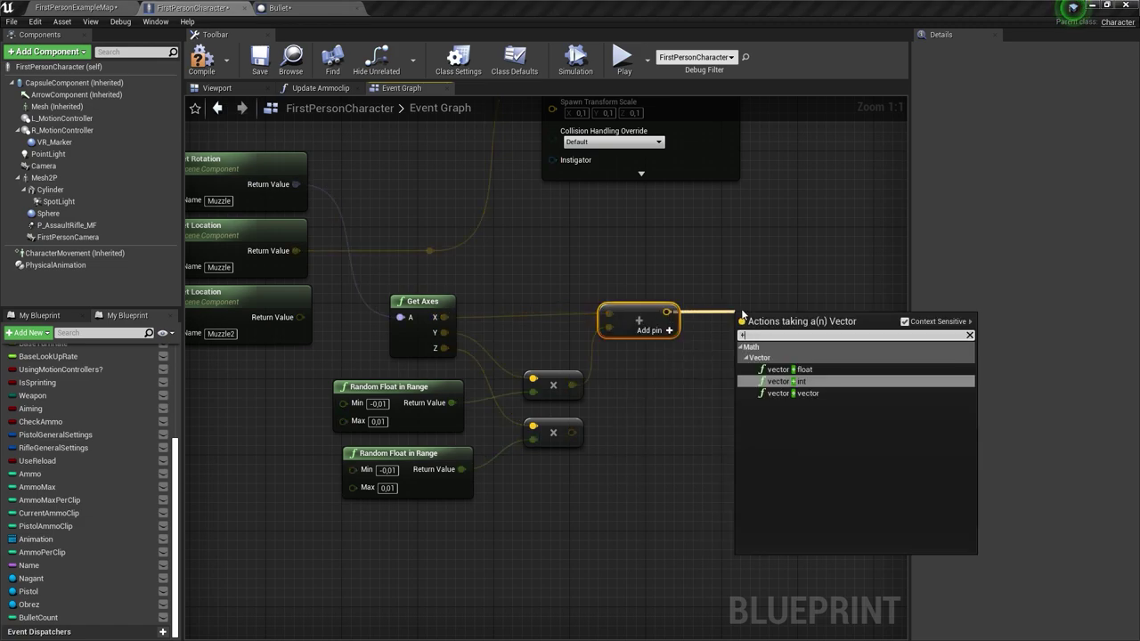
left_click(793, 393)
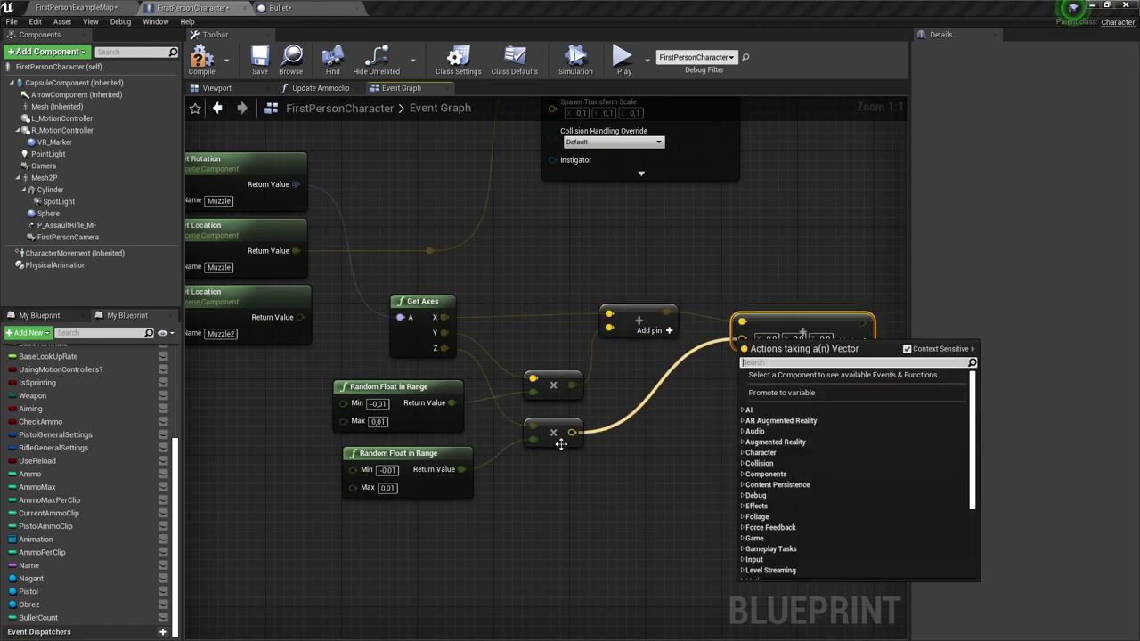
mouse_move(570, 432)
left_mouse_down()
mouse_move(609, 423)
mouse_move(742, 338)
left_mouse_up()
right_click_drag(745, 351, 672, 406)
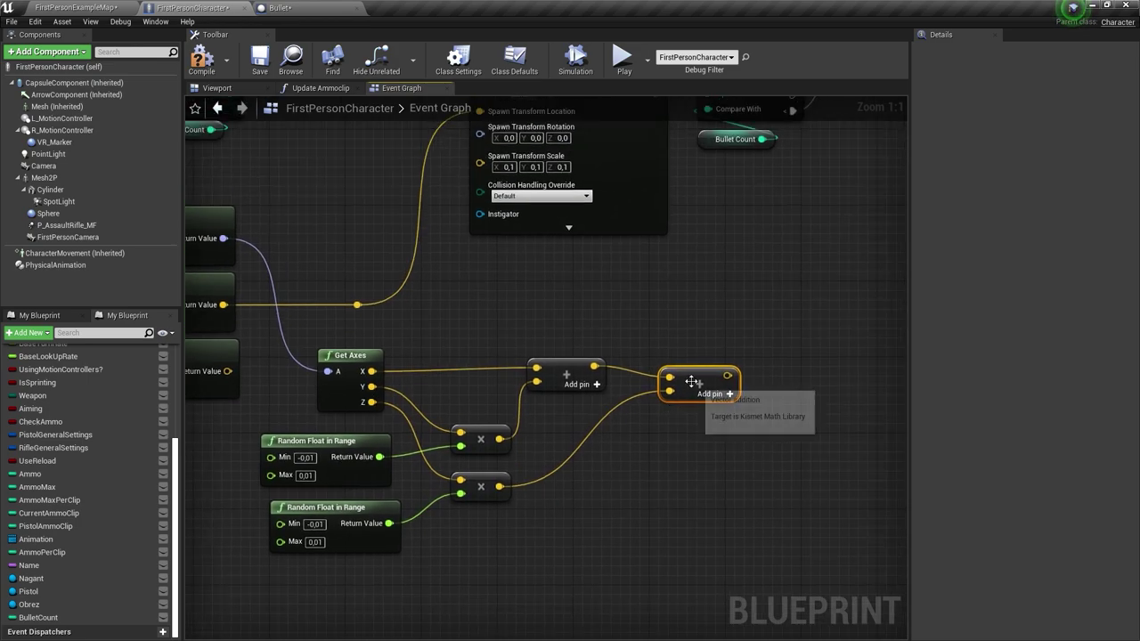
right_click_drag(742, 369, 811, 431)
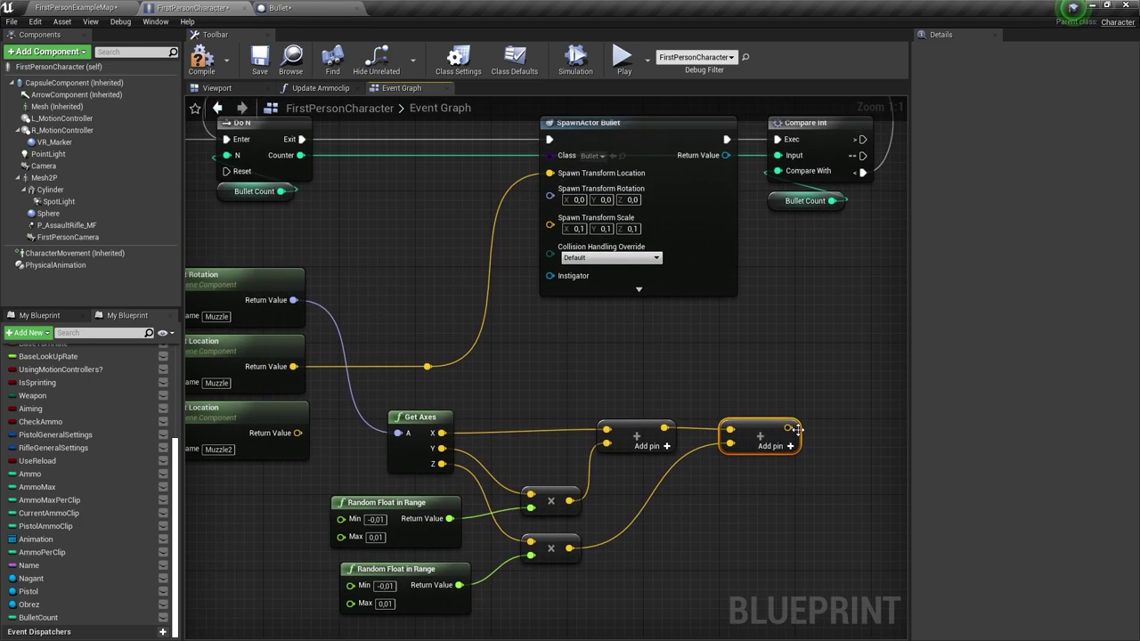
left_click_drag(789, 427, 549, 189)
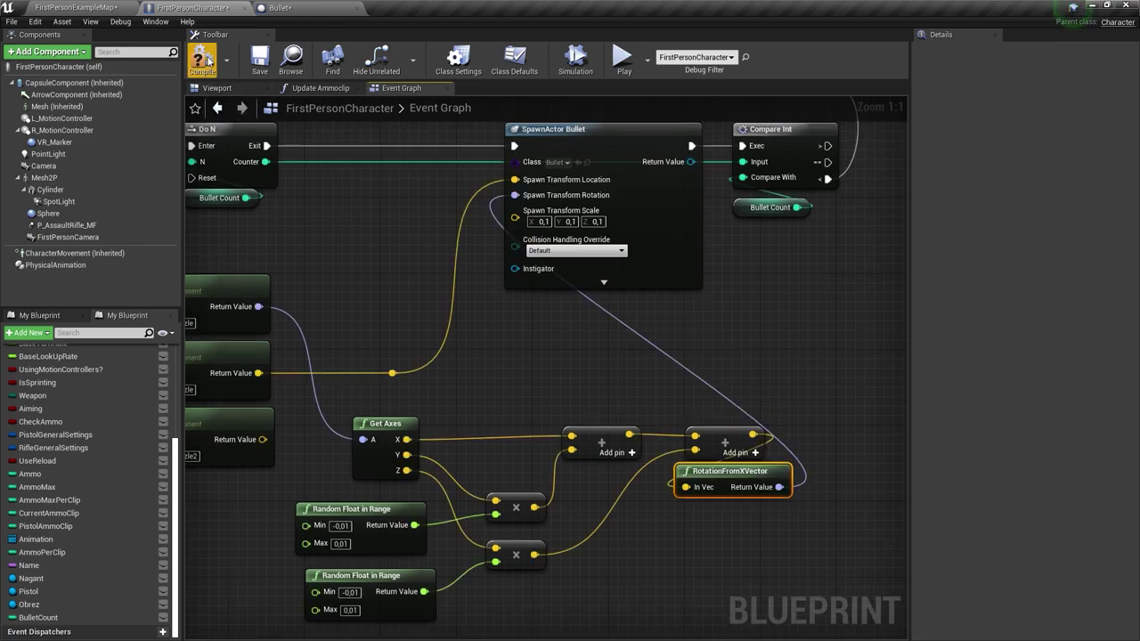
- Run a quick play test of the spread, then pan the graph across the Do N loop to Compare Int
left_click(622, 57)
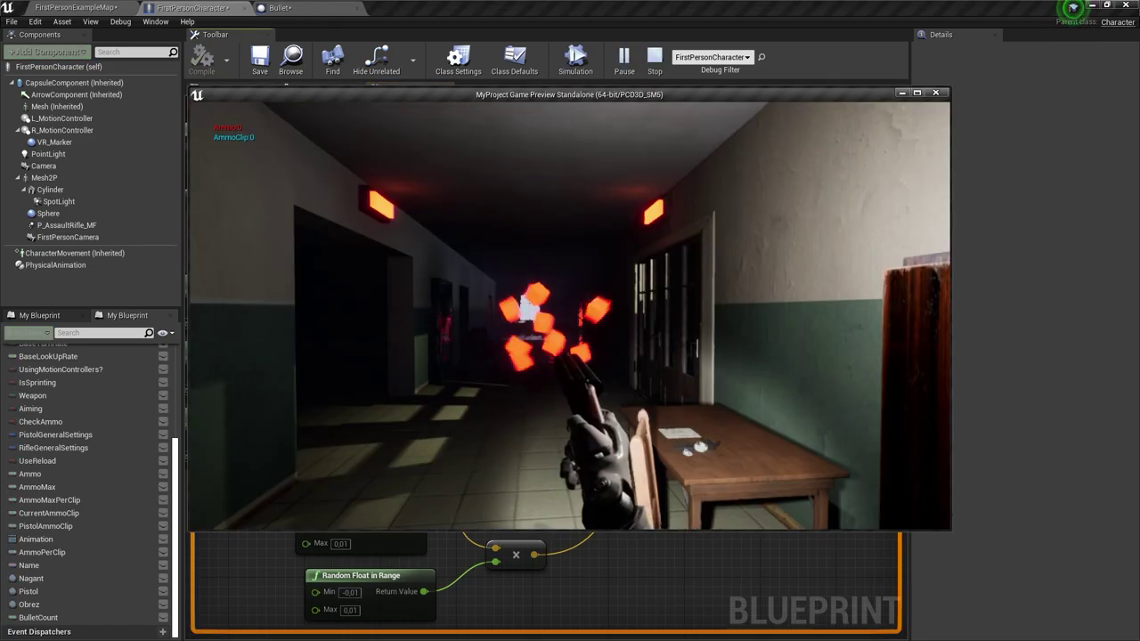
key("Escape")
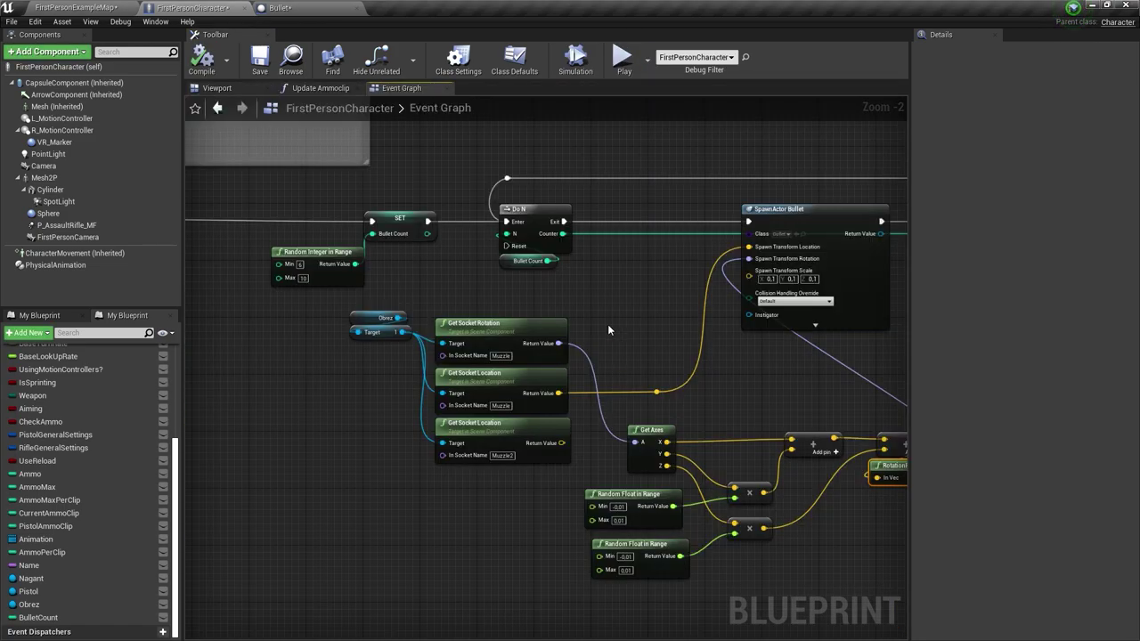
right_click_drag(727, 241, 655, 273)
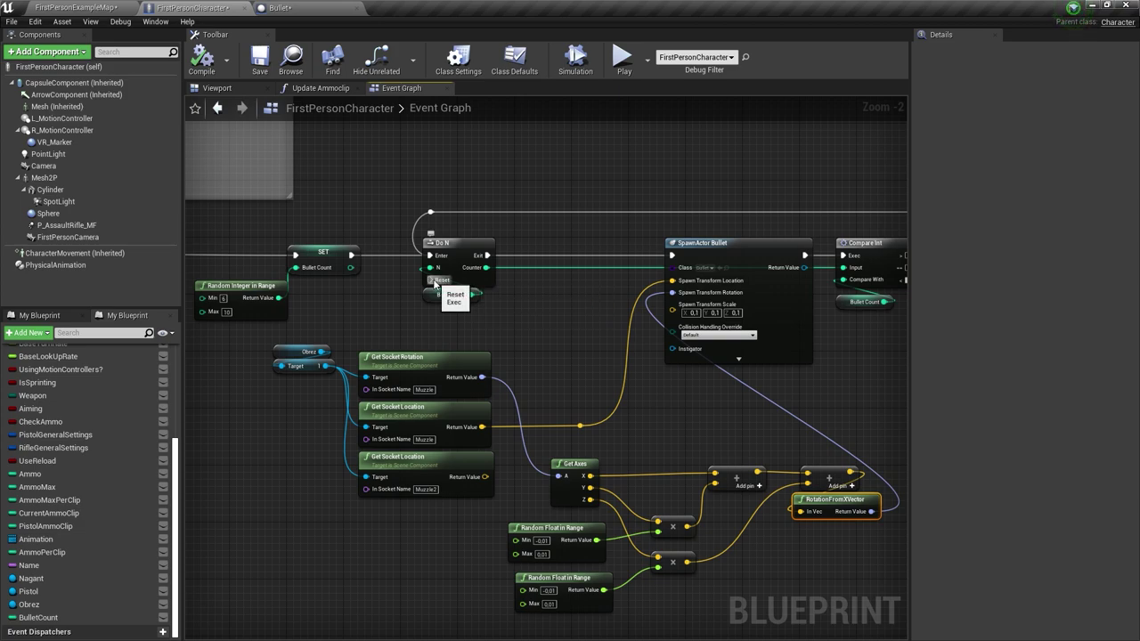
right_click_drag(445, 284, 347, 283)
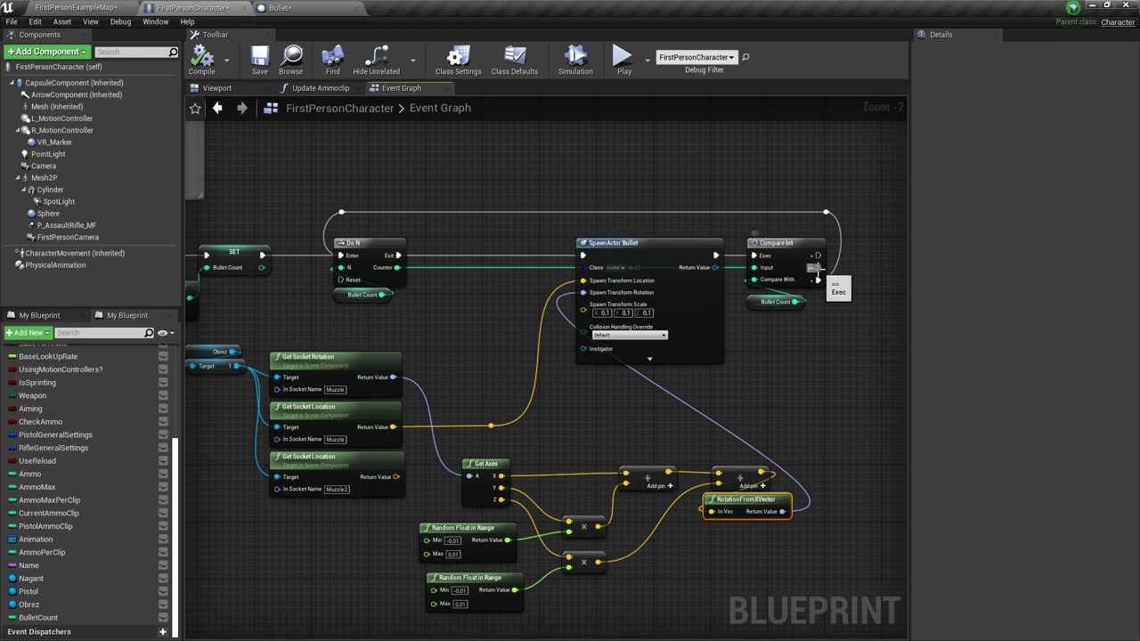
right_click_drag(902, 287, 740, 306)
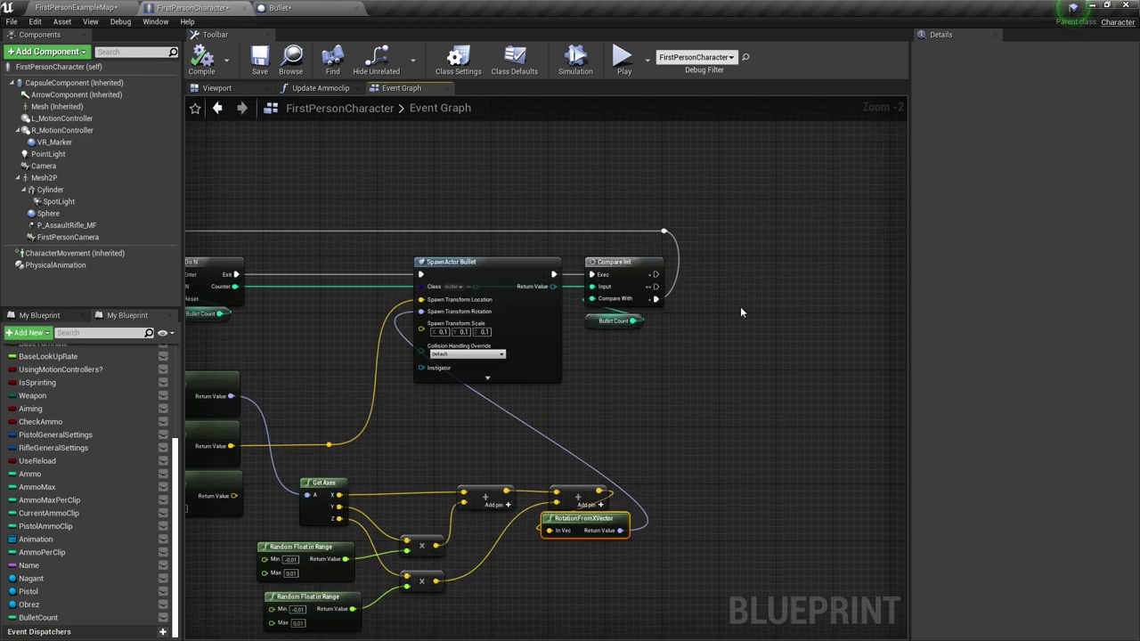
- Try a wire from Compare Int, then check the Bullet graph and return to the character graph
mouse_move(656, 287)
left_mouse_down()
mouse_move(730, 378)
mouse_move(697, 293)
left_mouse_up()
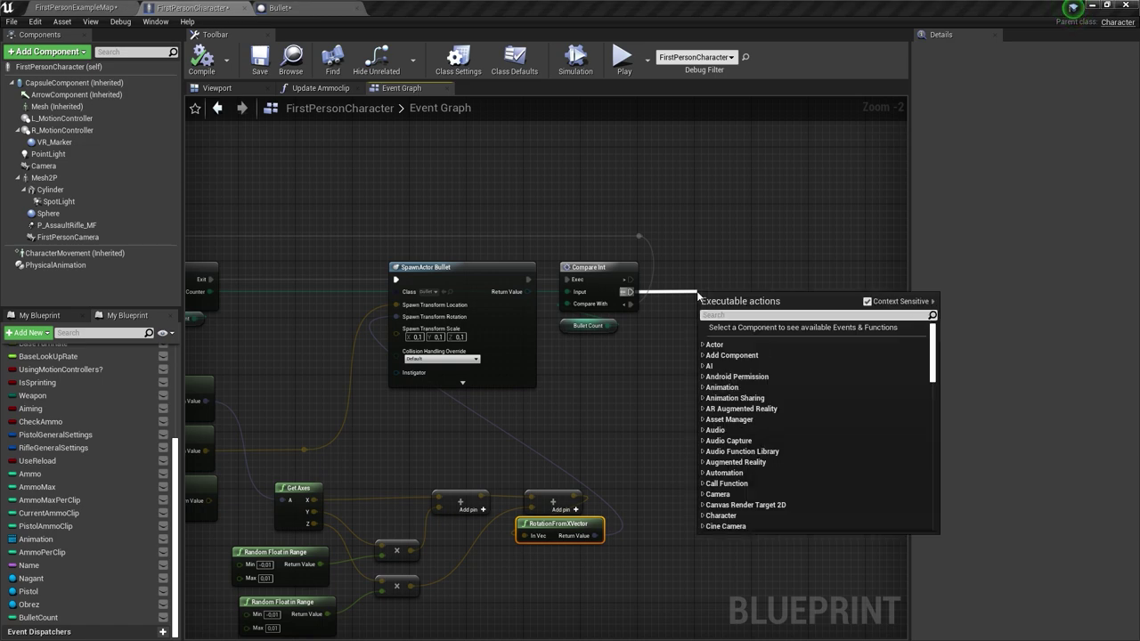
left_click(601, 374)
right_click_drag(359, 351, 761, 321)
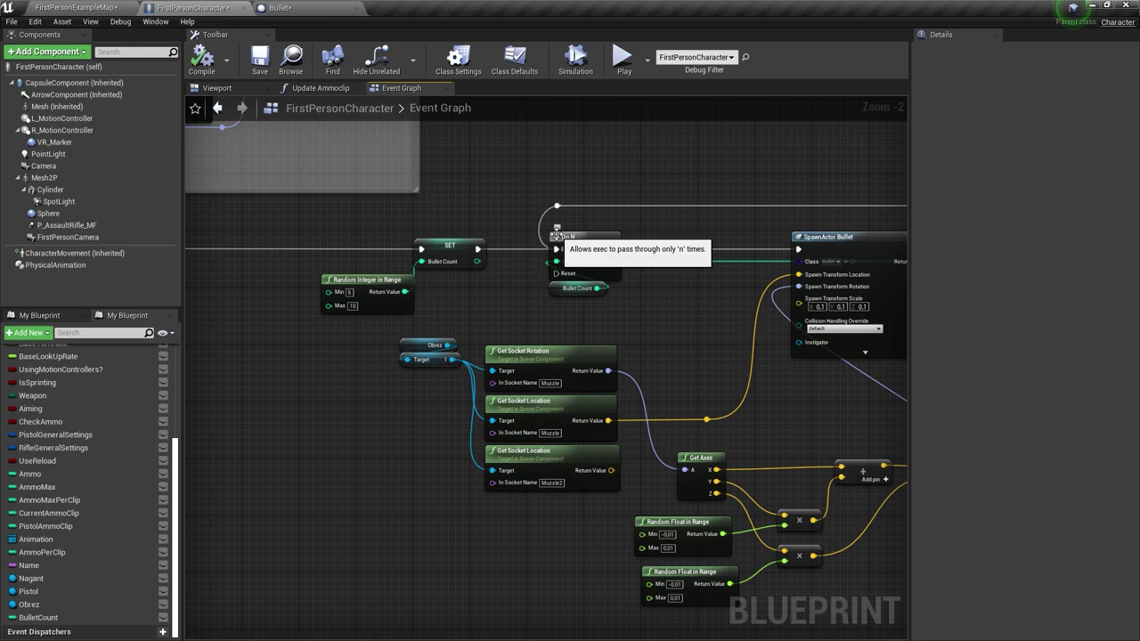
left_click(320, 7)
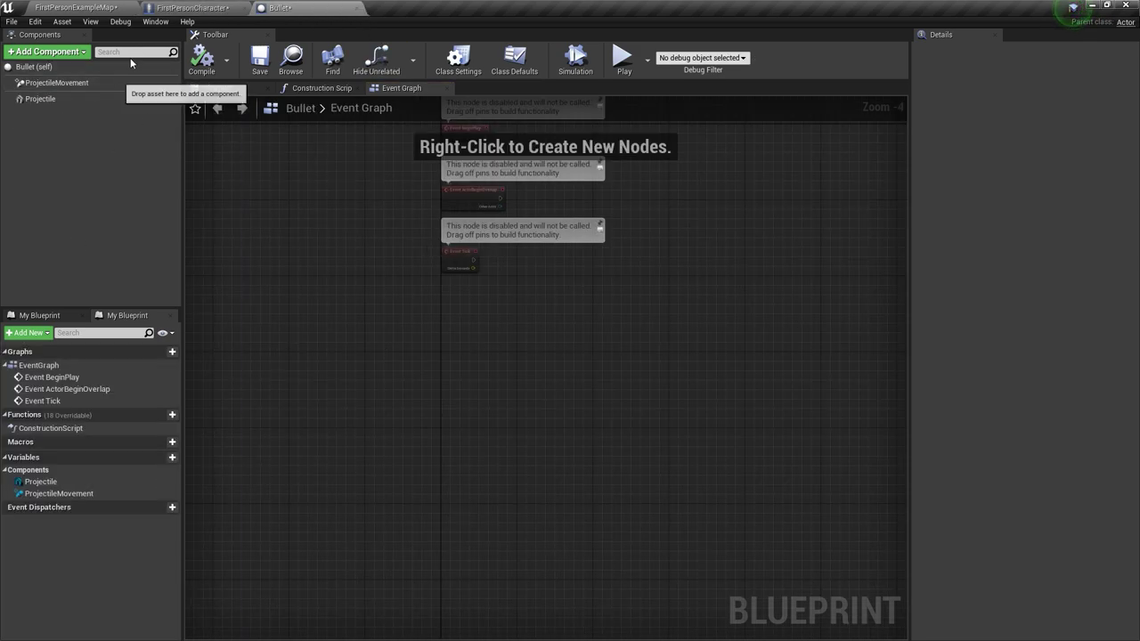
left_click(191, 7)
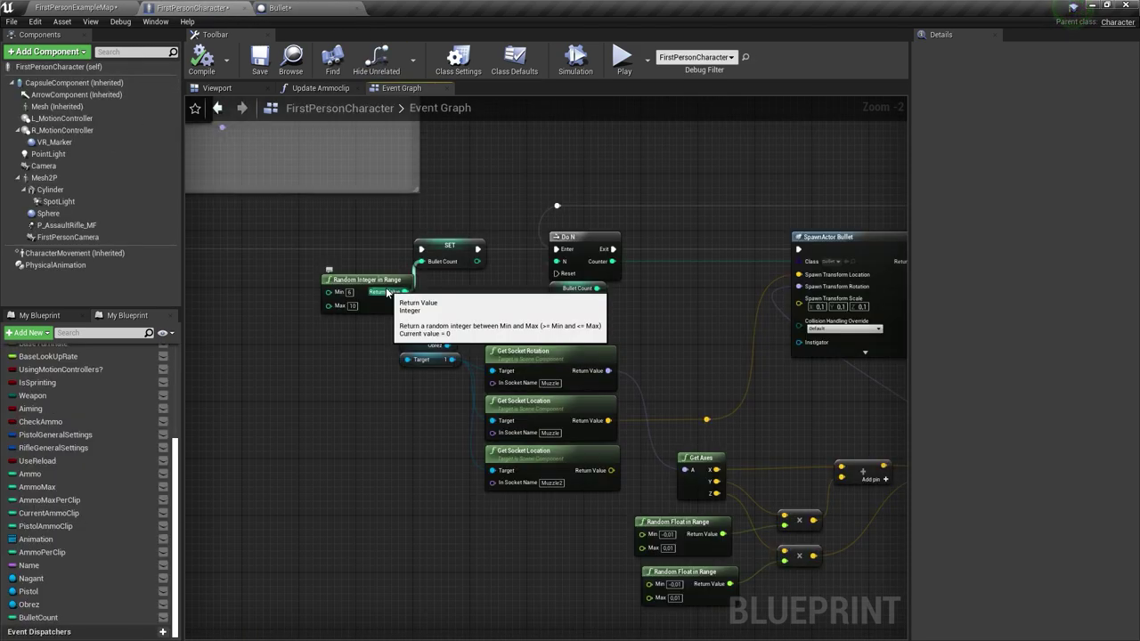
- Add a ResetDoN custom event beside the SET node and wire it to Do N's Reset
right_click(515, 300)
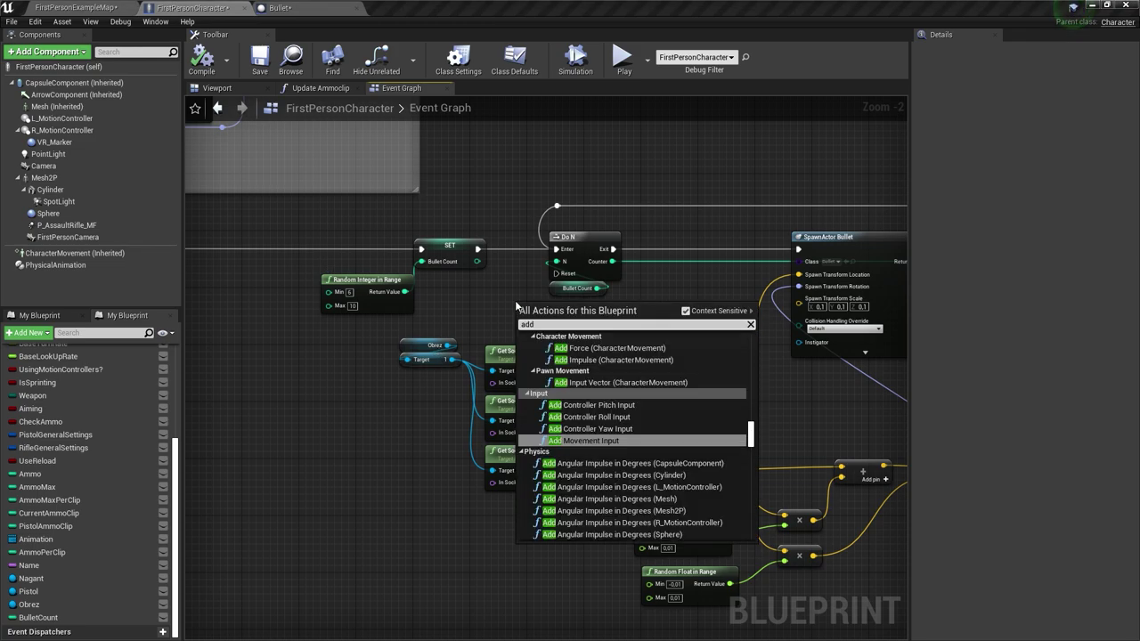
scroll(582, 374, "up", 3)
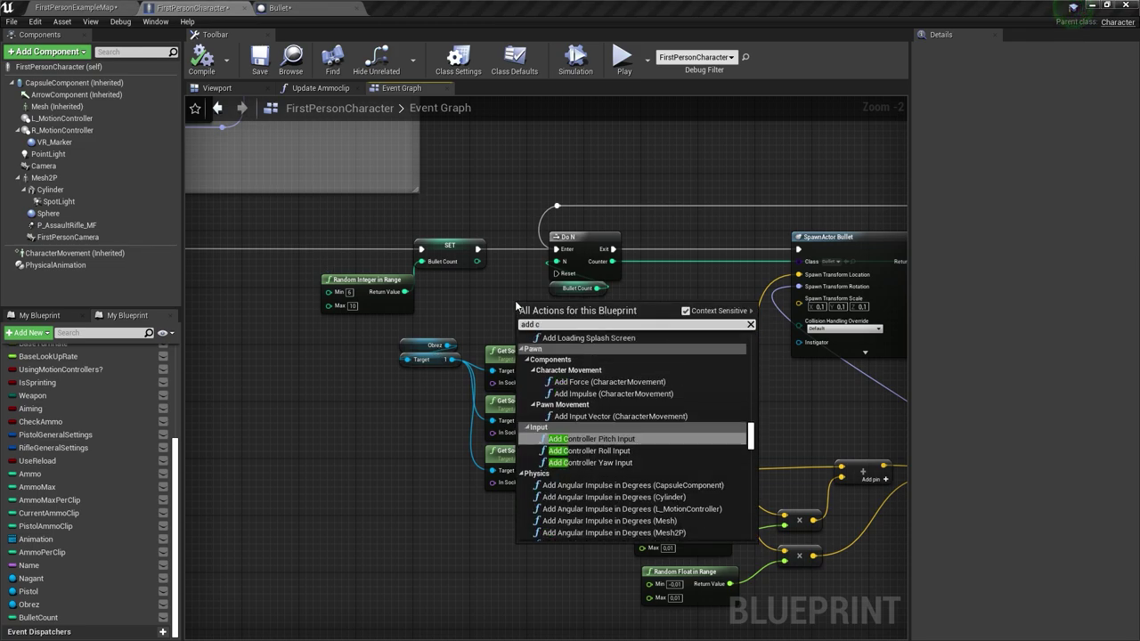
left_click(582, 341)
type("ResetDoN")
key("Return")
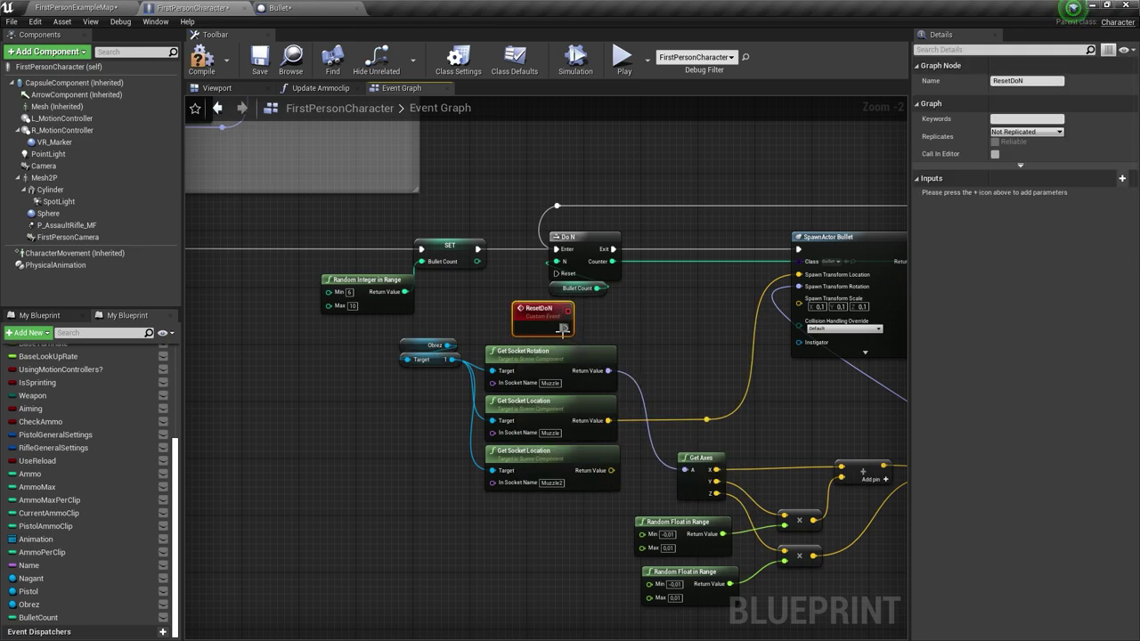
mouse_move(577, 336)
left_mouse_down()
mouse_move(497, 299)
mouse_move(555, 272)
left_mouse_up()
right_click_drag(899, 301, 728, 300)
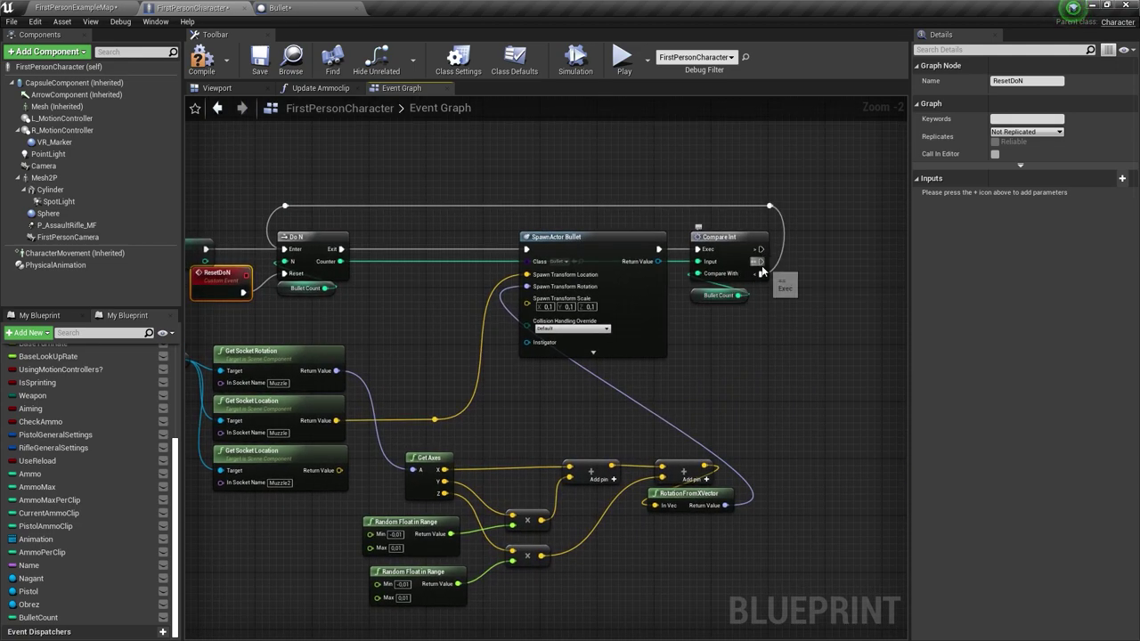
- Call Reset Do N after the Compare Int check, then jump to the ResetDoN definition
left_click_drag(762, 260, 837, 256)
type("rese")
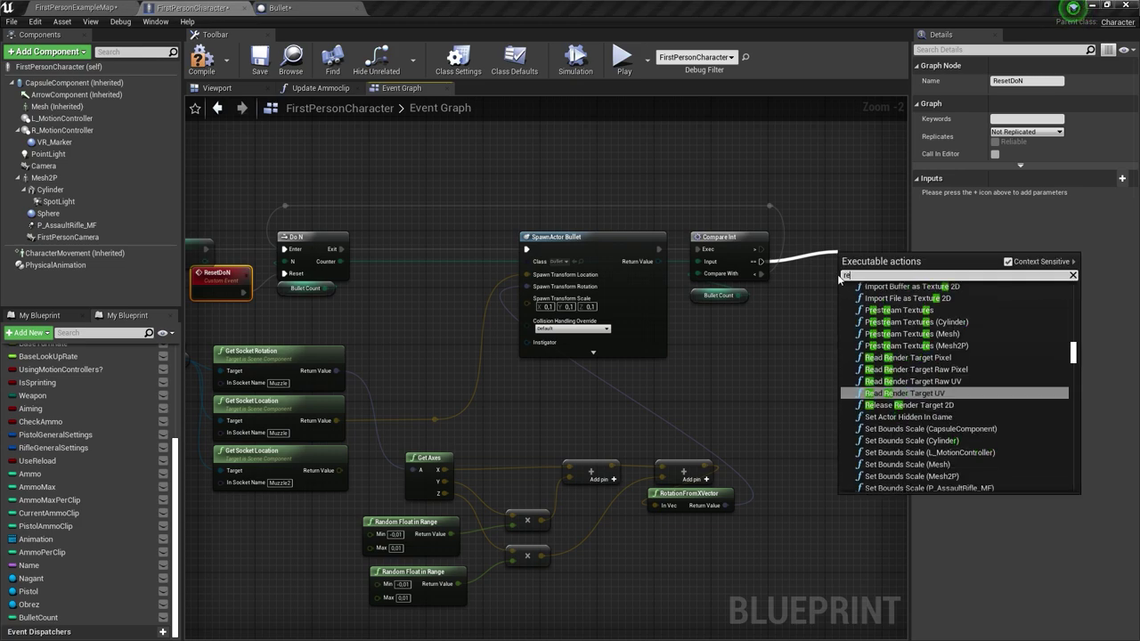
left_click(882, 355)
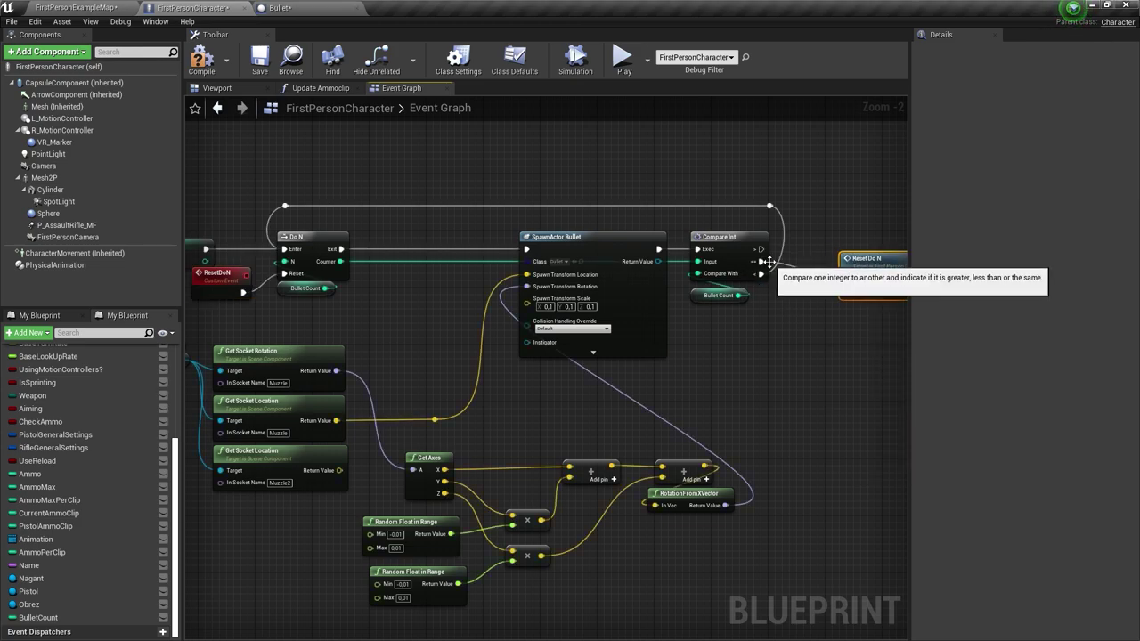
double_click(862, 260)
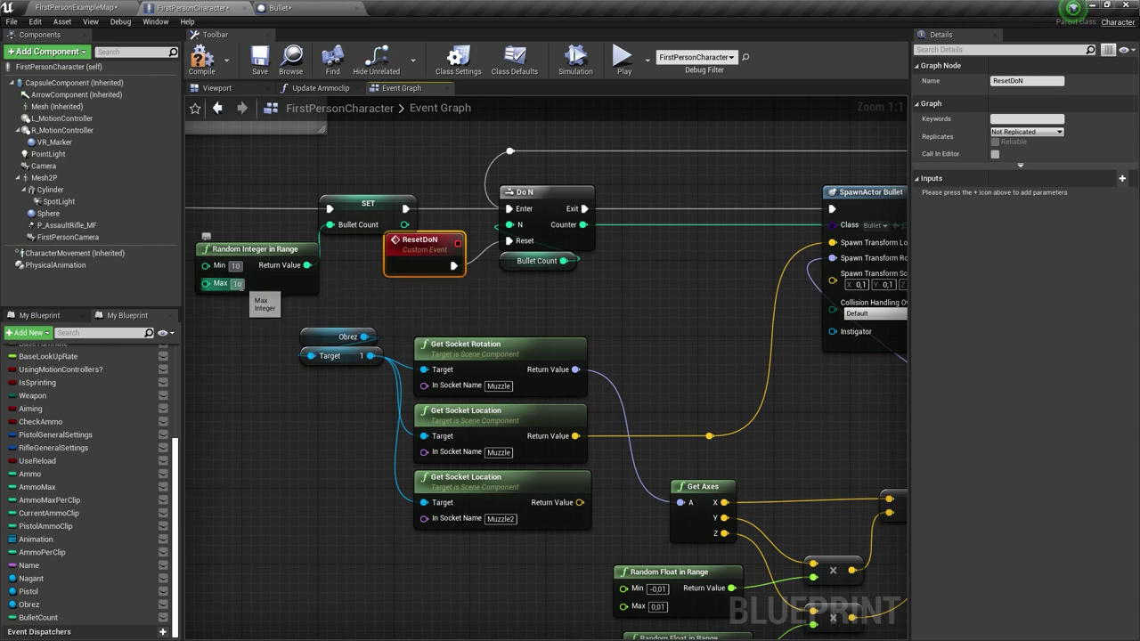
- Set the Random Integer in Range maximum bullet count to 15
left_click(237, 283)
type("15")
key("Return")
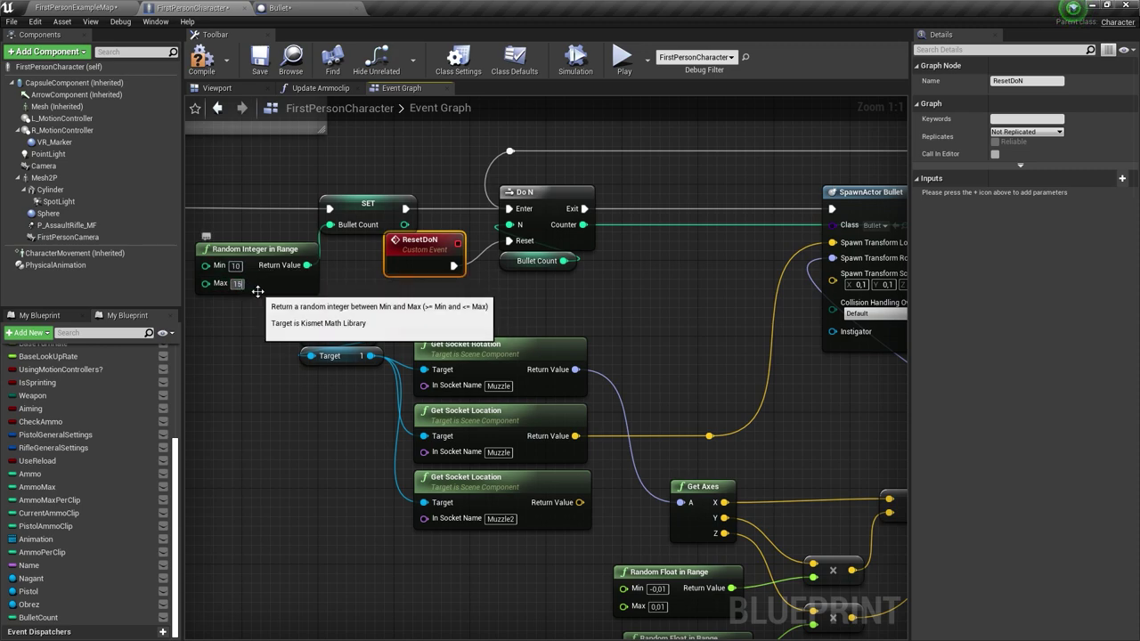
- Move the Compare Int and Reset Do N group, SpawnActor Bullet and RotationFromXVector further right
scroll(586, 371, "down", 2)
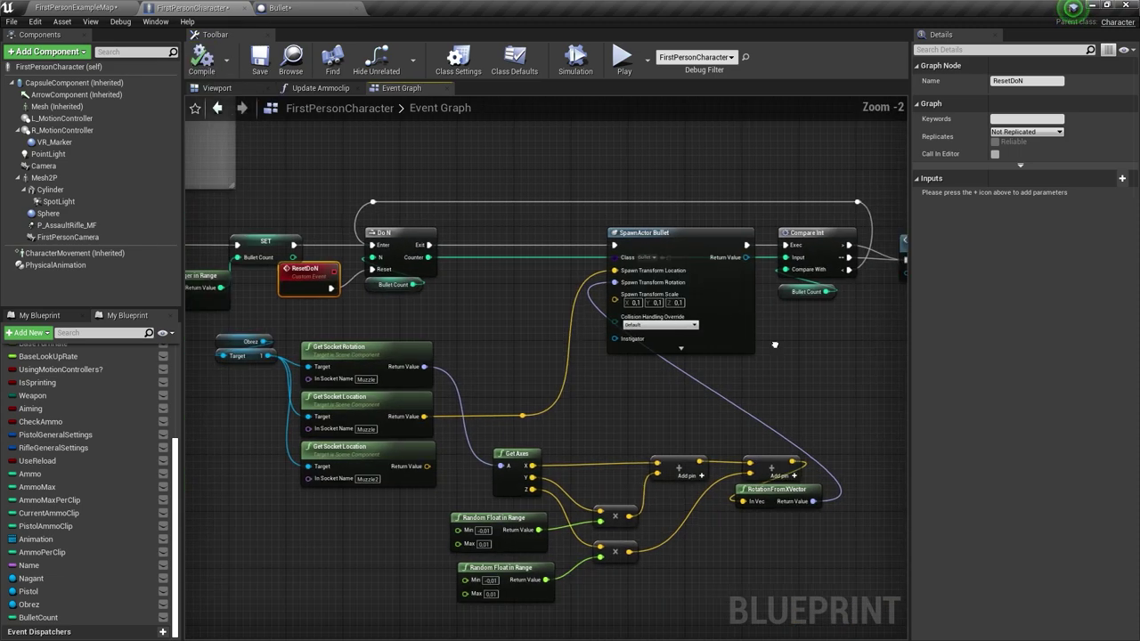
right_click_drag(775, 344, 643, 350)
left_click_drag(642, 181, 813, 356)
left_click_drag(677, 246, 668, 252)
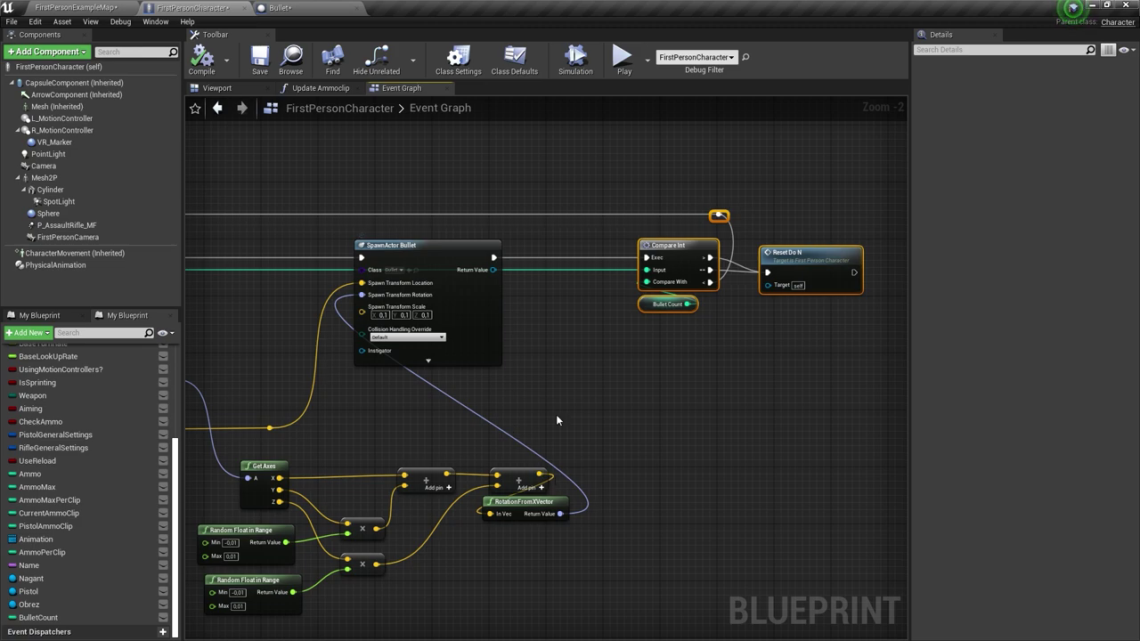
scroll(555, 414, "down", 1)
left_click_drag(605, 242, 755, 238)
left_click_drag(385, 270, 636, 278)
right_click_drag(636, 278, 787, 248)
left_click_drag(574, 426, 649, 388)
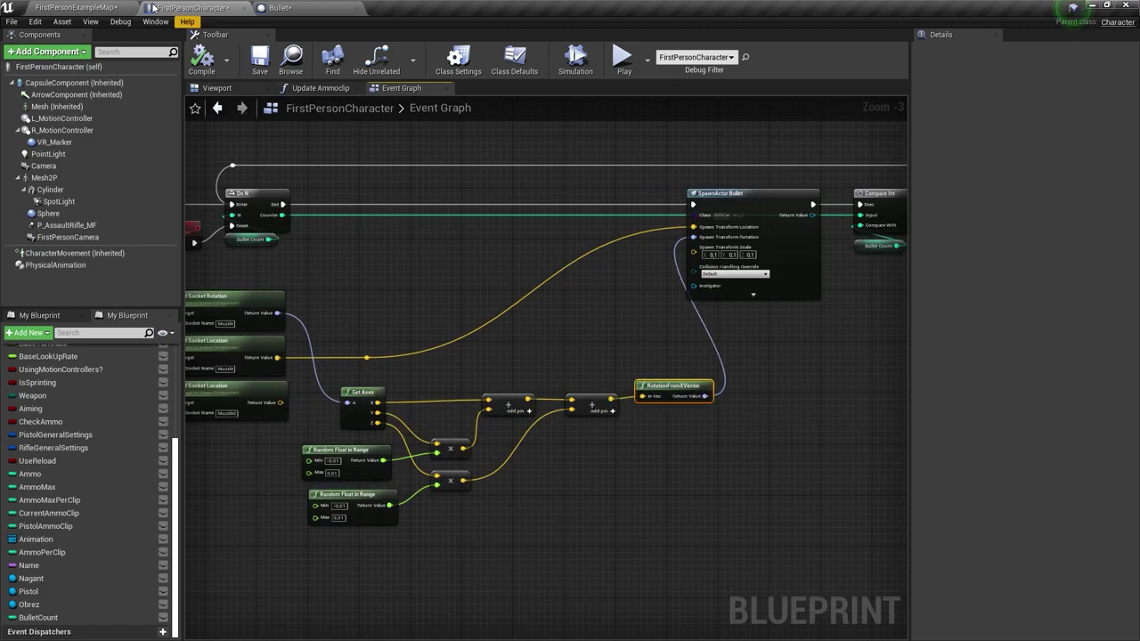
left_click(80, 7)
left_click(568, 42)
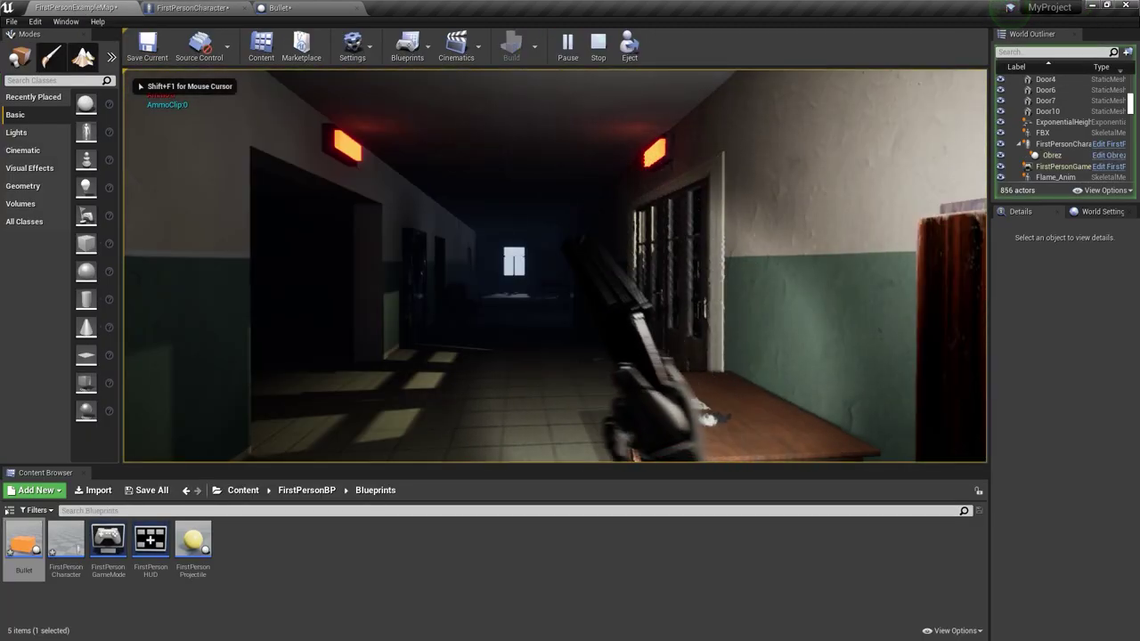
left_click(555, 266)
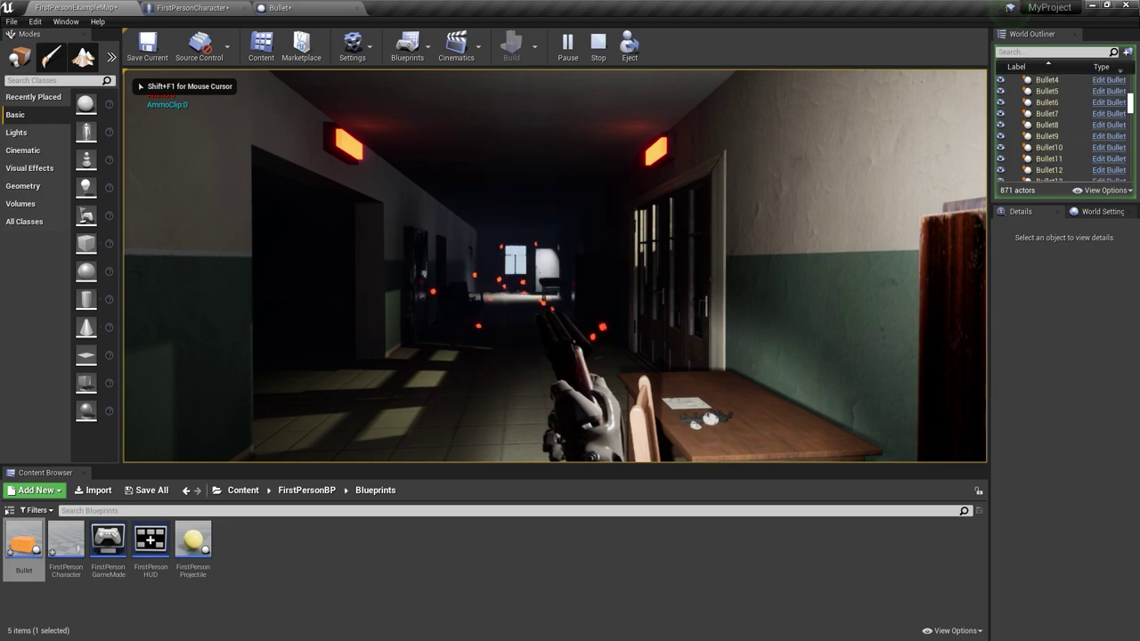
left_click(555, 265)
left_click(555, 265)
left_click(555, 265)
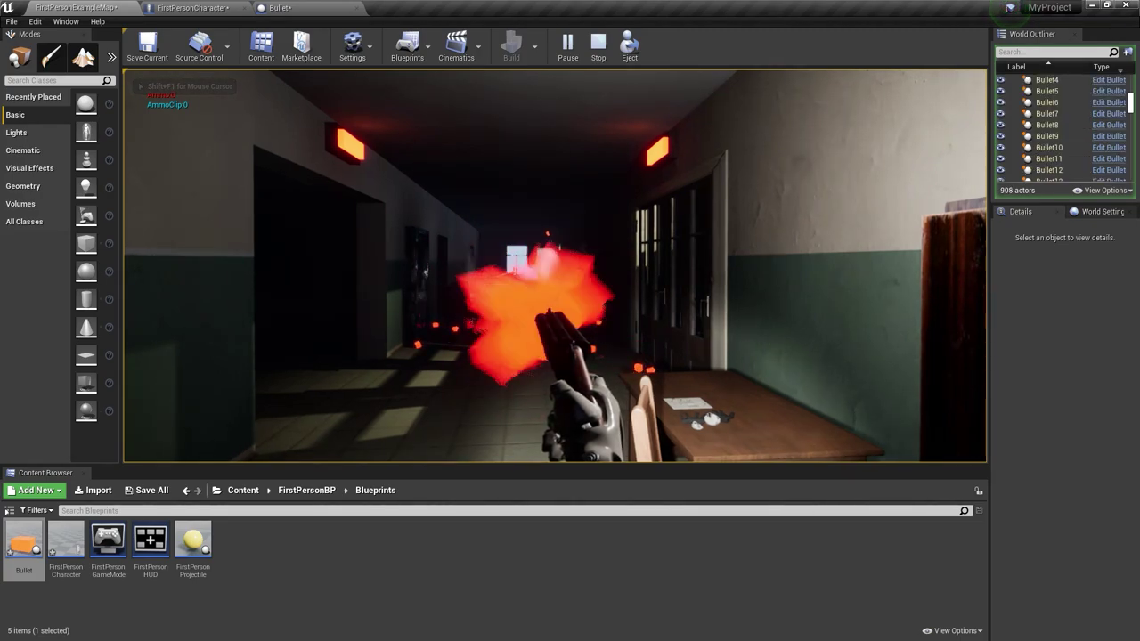
key("shift+F1")
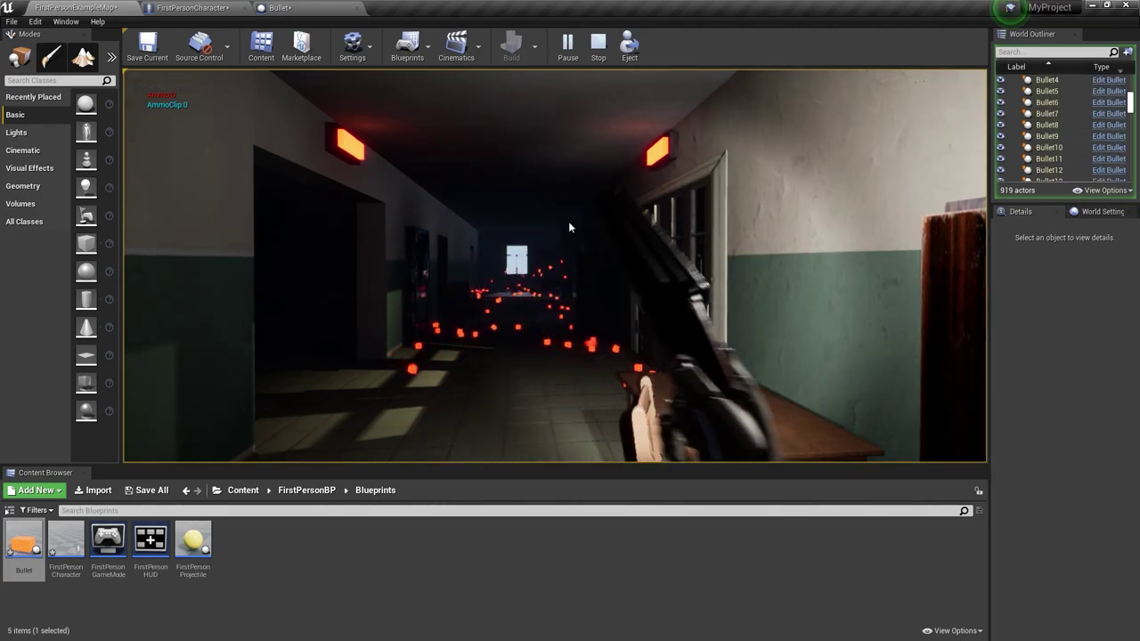
key("Escape")
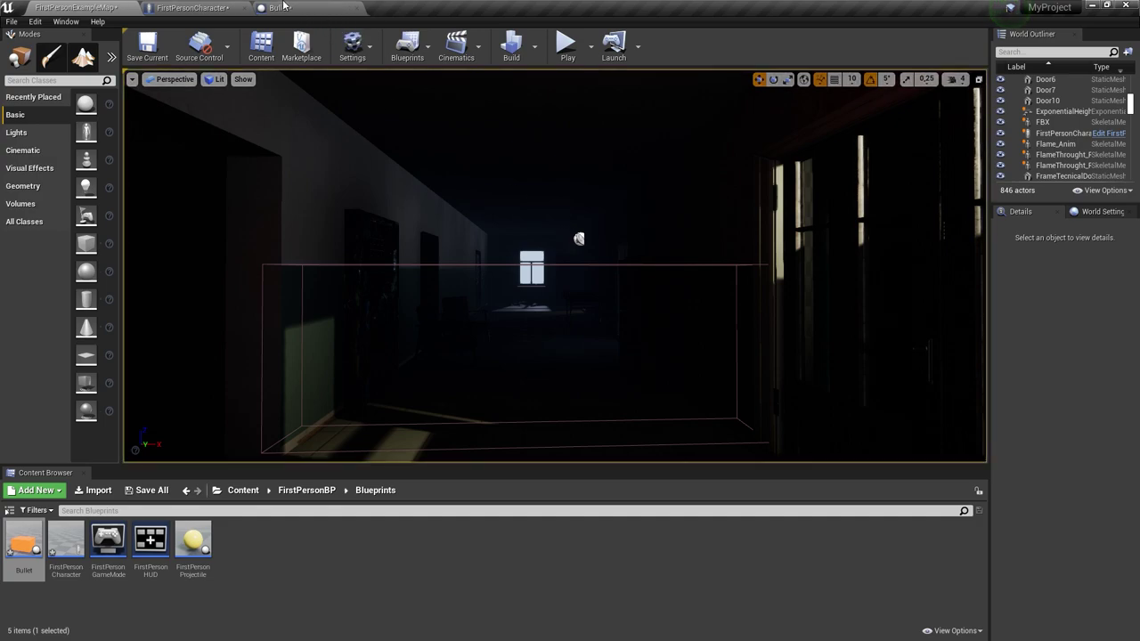
left_click(284, 8)
left_click(216, 88)
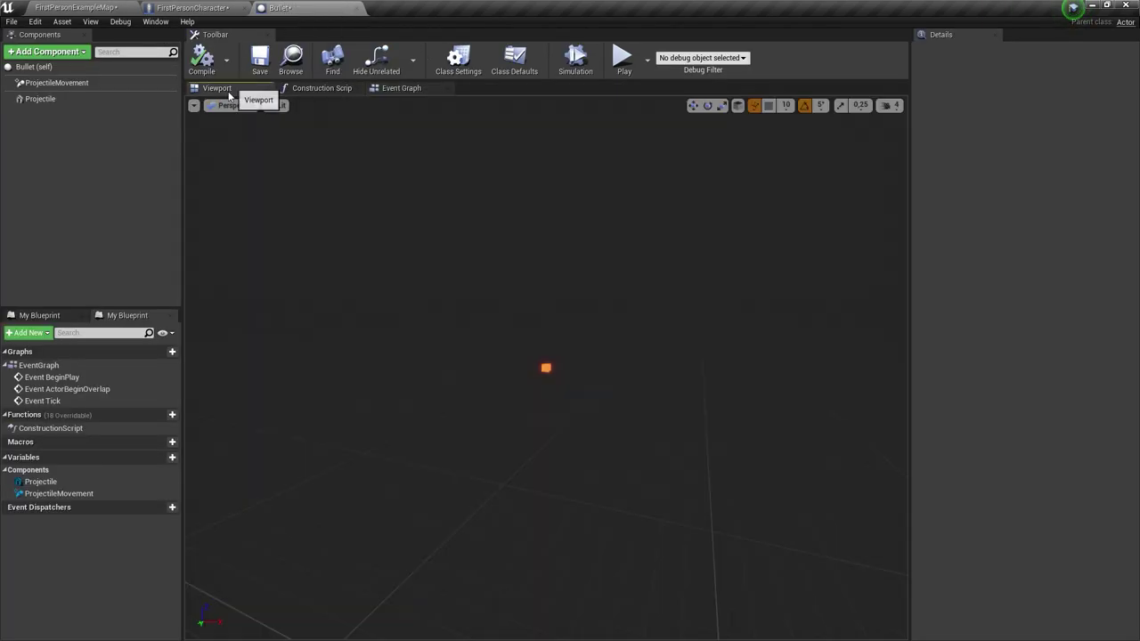
left_click(40, 99)
- Give SpawnActor Bullet a spawn scale of 0,1 × 0,05 × 0,05 and start a play test
left_click(150, 8)
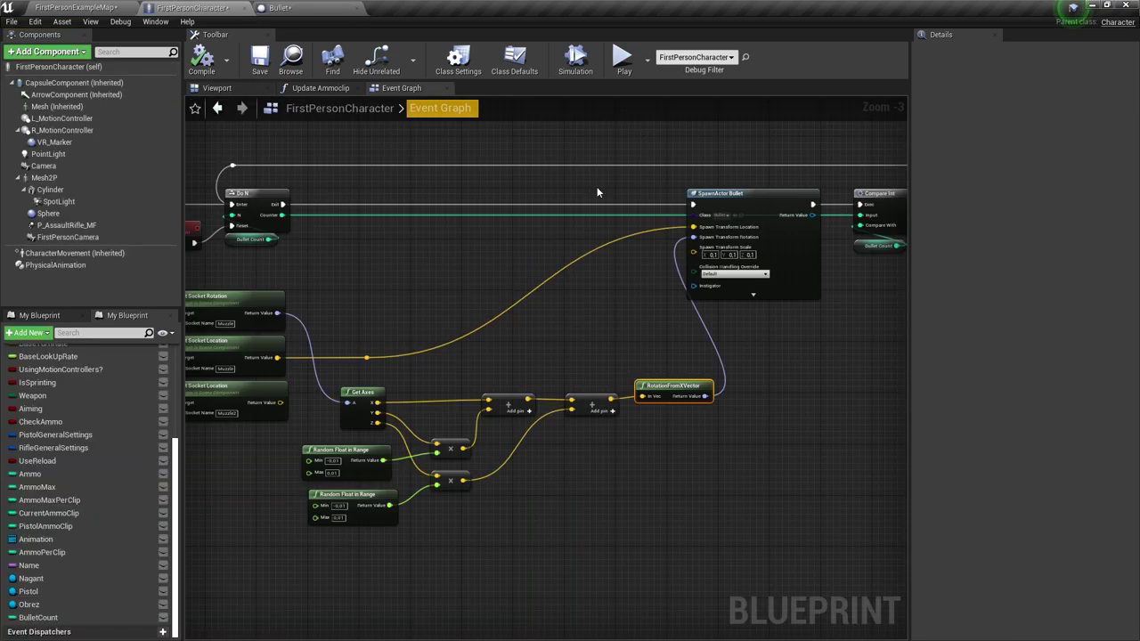
right_click_drag(735, 293, 660, 326)
scroll(634, 297, "up", 2)
left_click(629, 294)
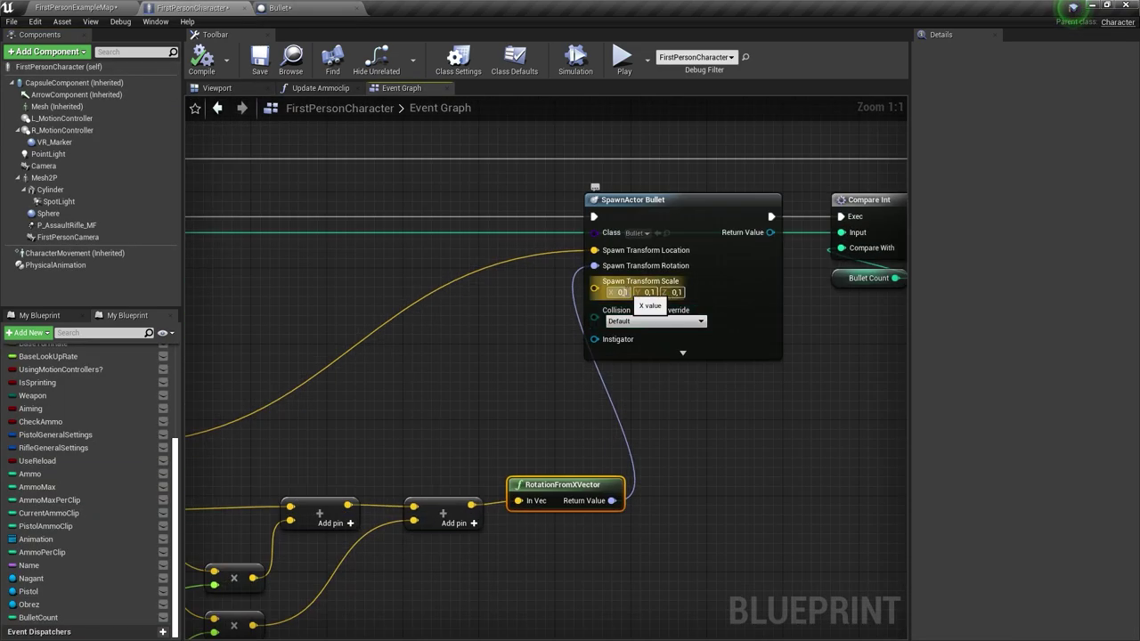
left_click(646, 293)
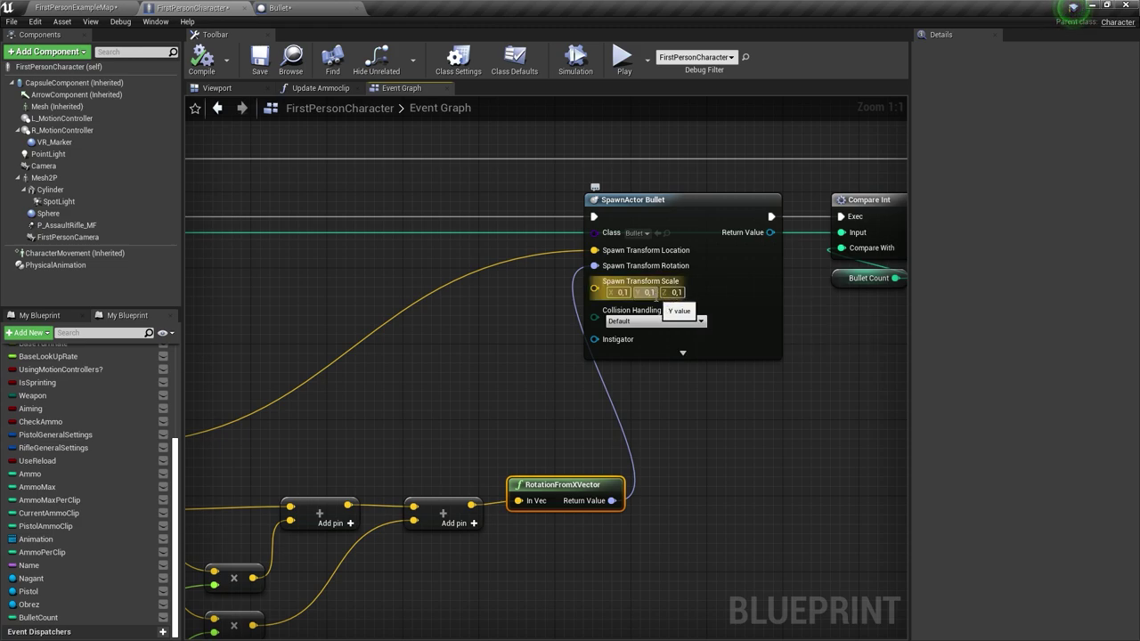
key("BackSpace")
type("05")
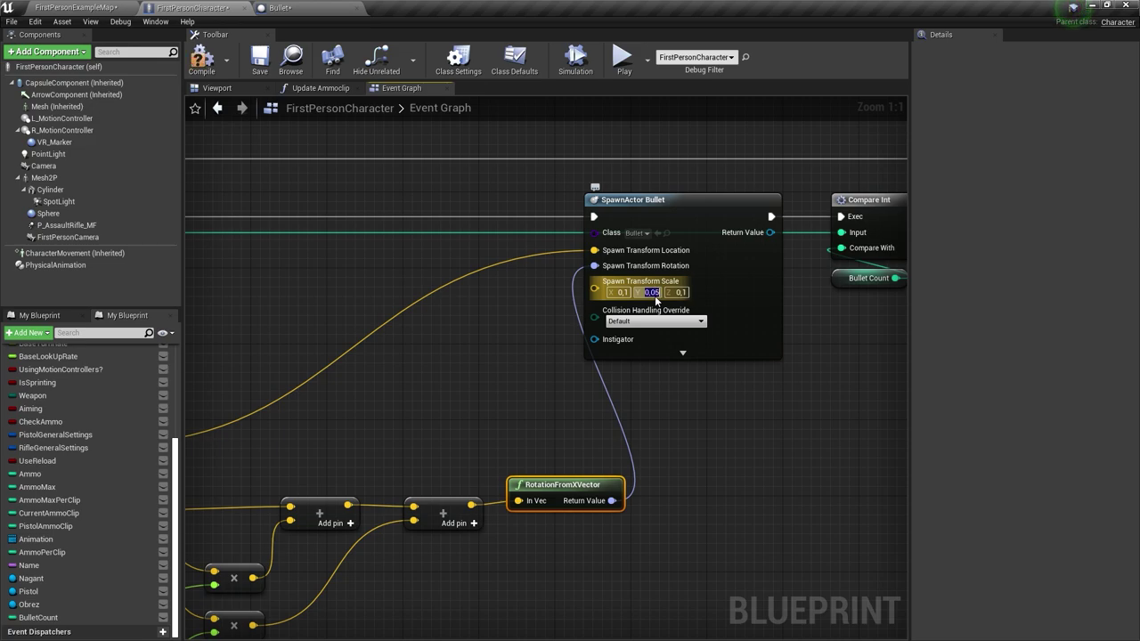
type("0,05")
key("Return")
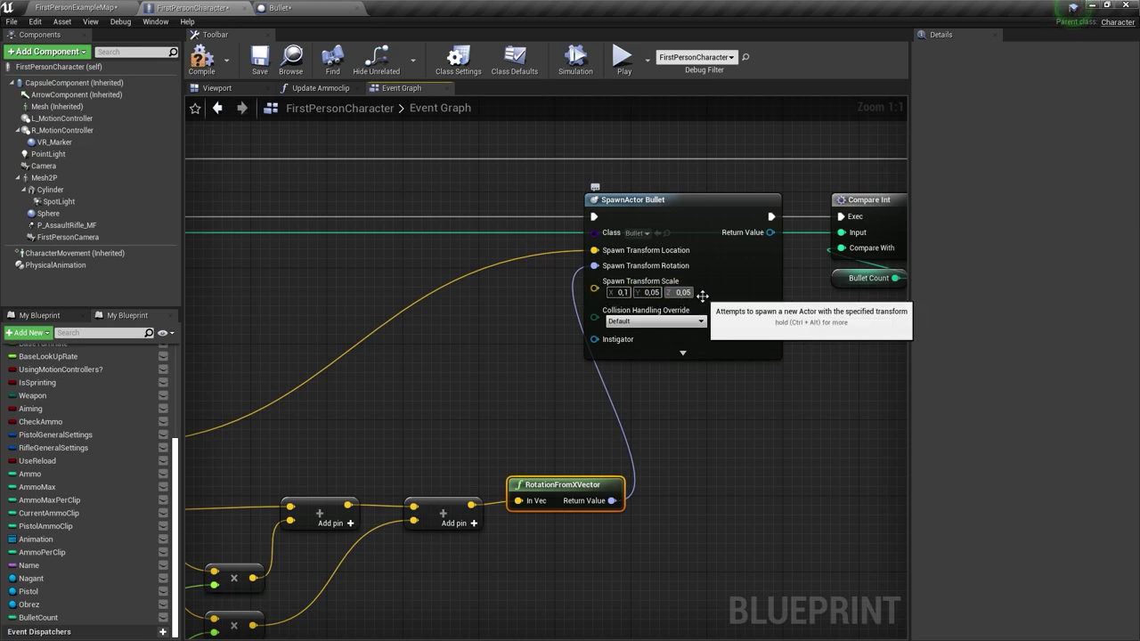
key("alt+p")
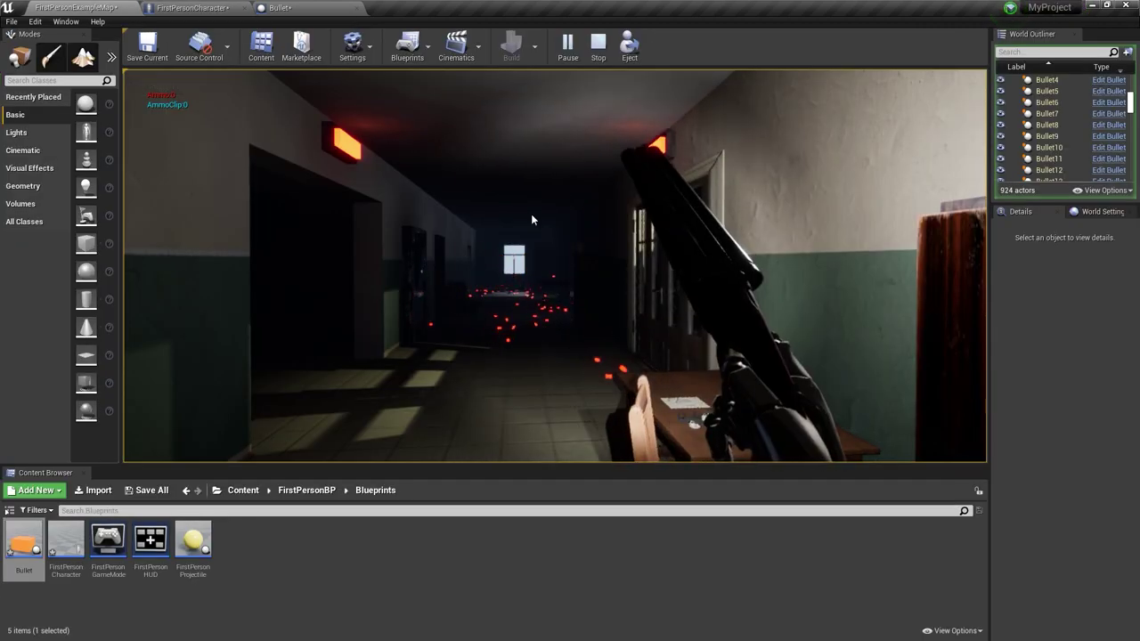
- Stop the Play-in-Editor test
key("Escape")
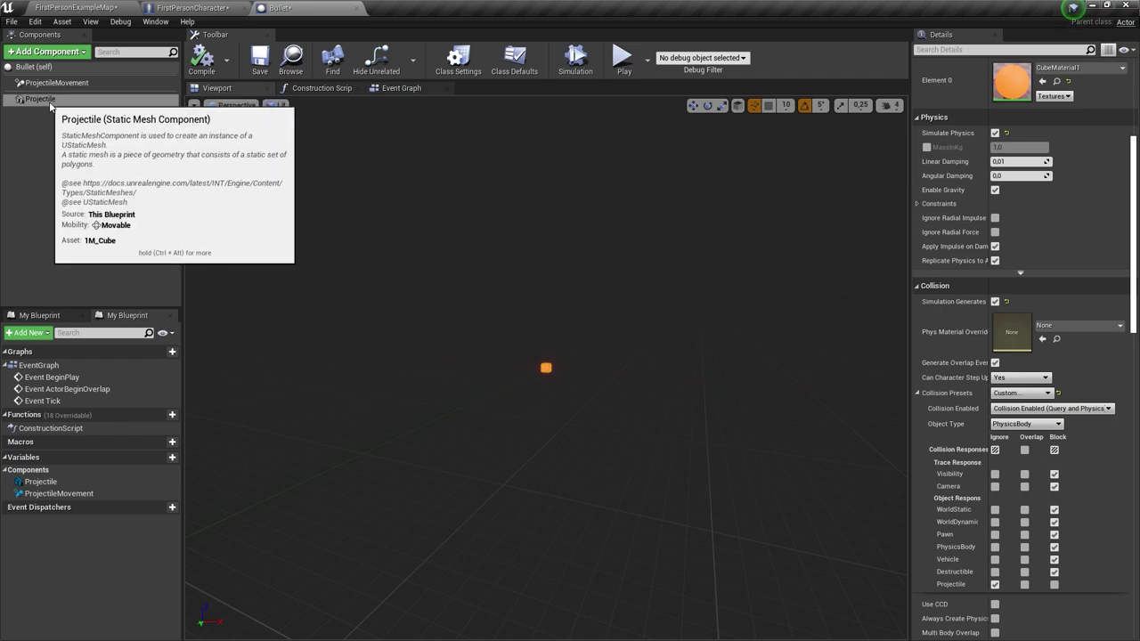
- Turn on Simulation Generates Hit Events for the Bullet's Projectile mesh
left_click(76, 102)
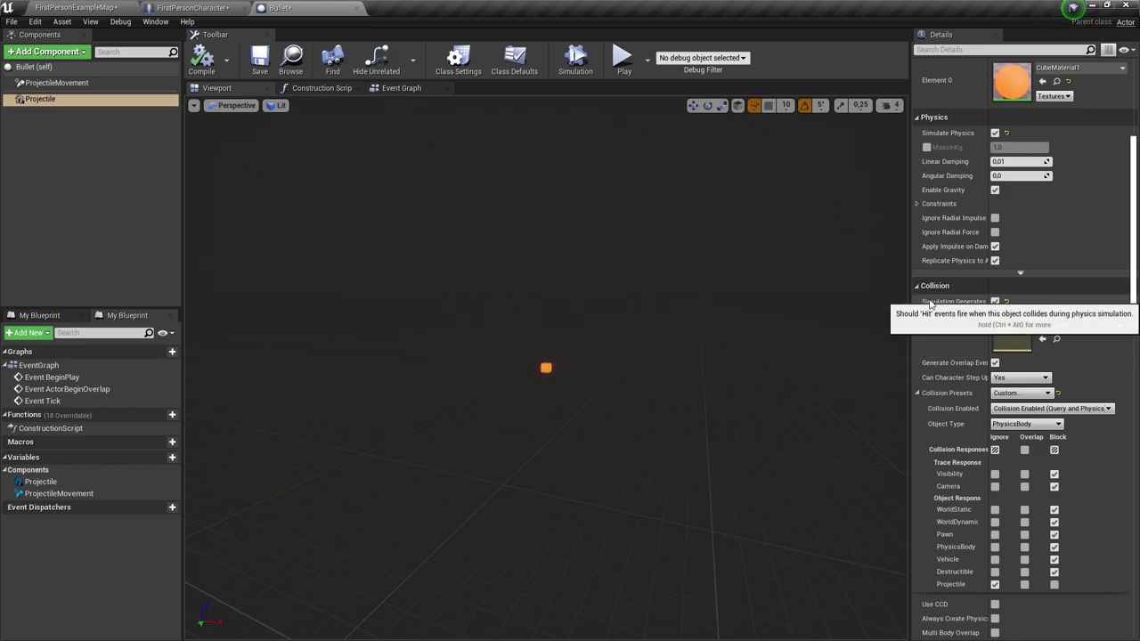
left_click_drag(989, 294, 1024, 294)
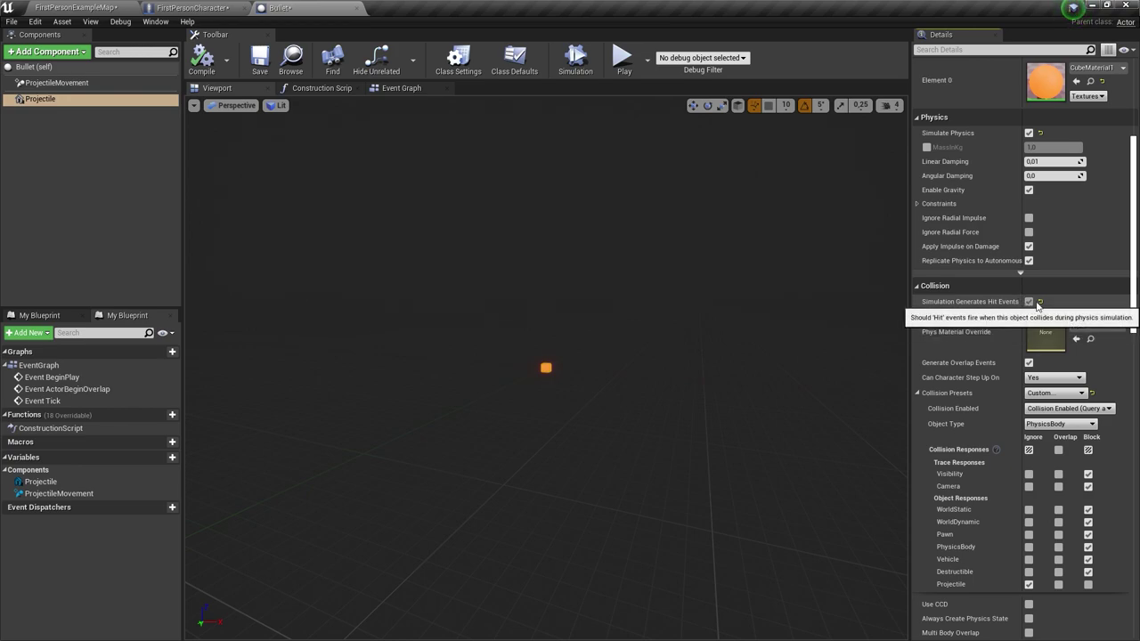
scroll(1084, 382, "down", 15)
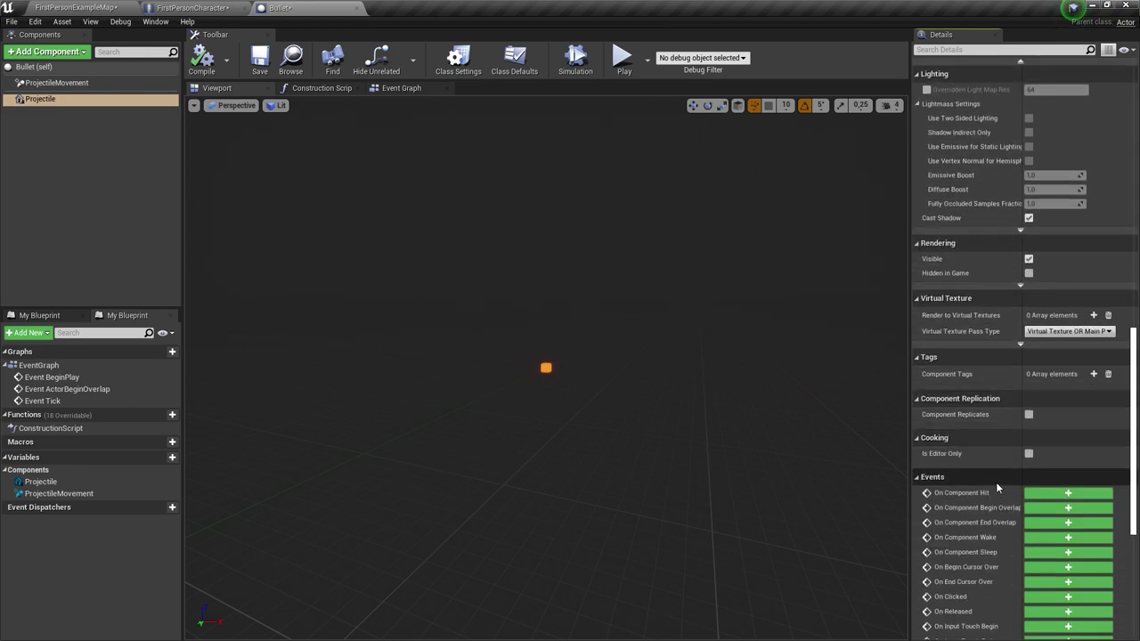
scroll(1022, 285, "up", 5)
scroll(1024, 281, "up", 2)
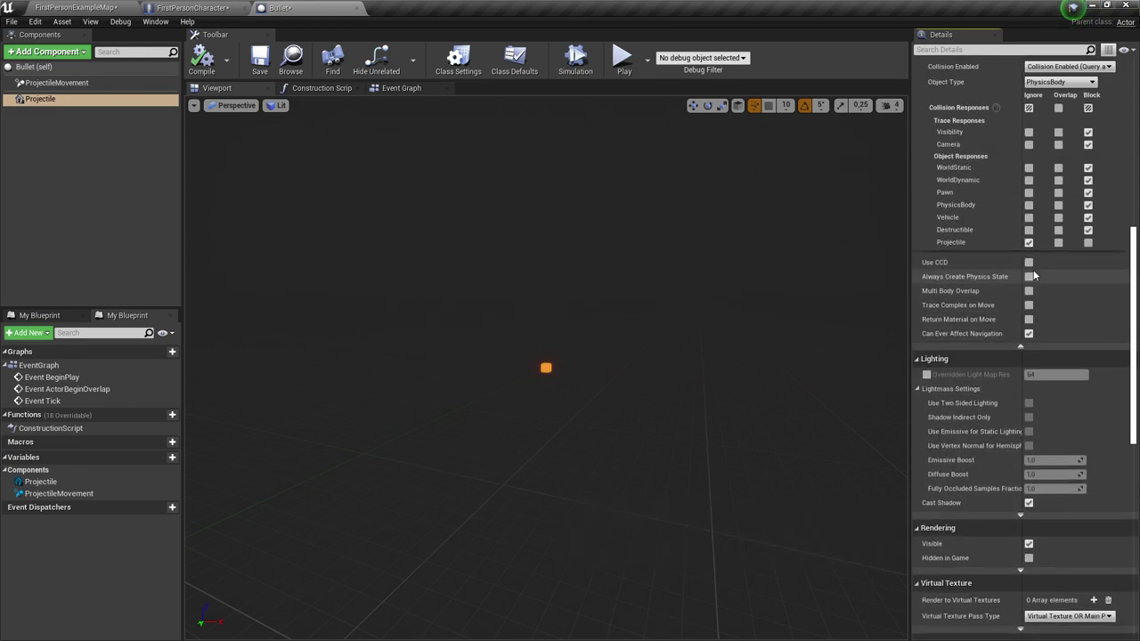
scroll(1033, 269, "up", 3)
left_click(1029, 90)
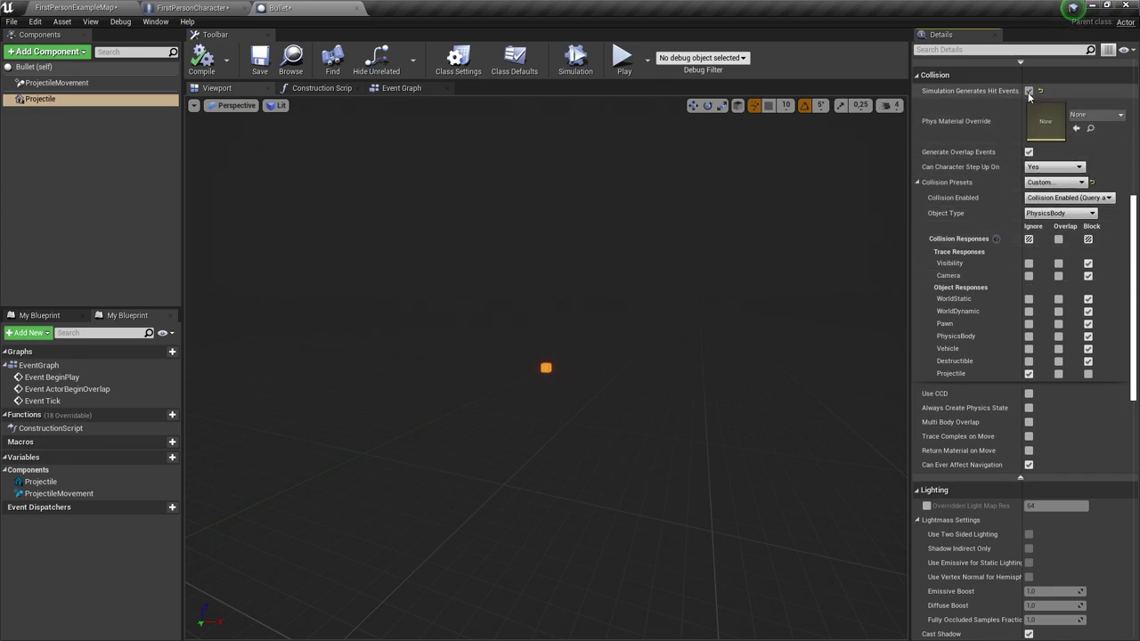
- Add an On Component Hit (Projectile) event to the Bullet graph
scroll(1000, 219, "down", 3)
scroll(995, 225, "down", 7)
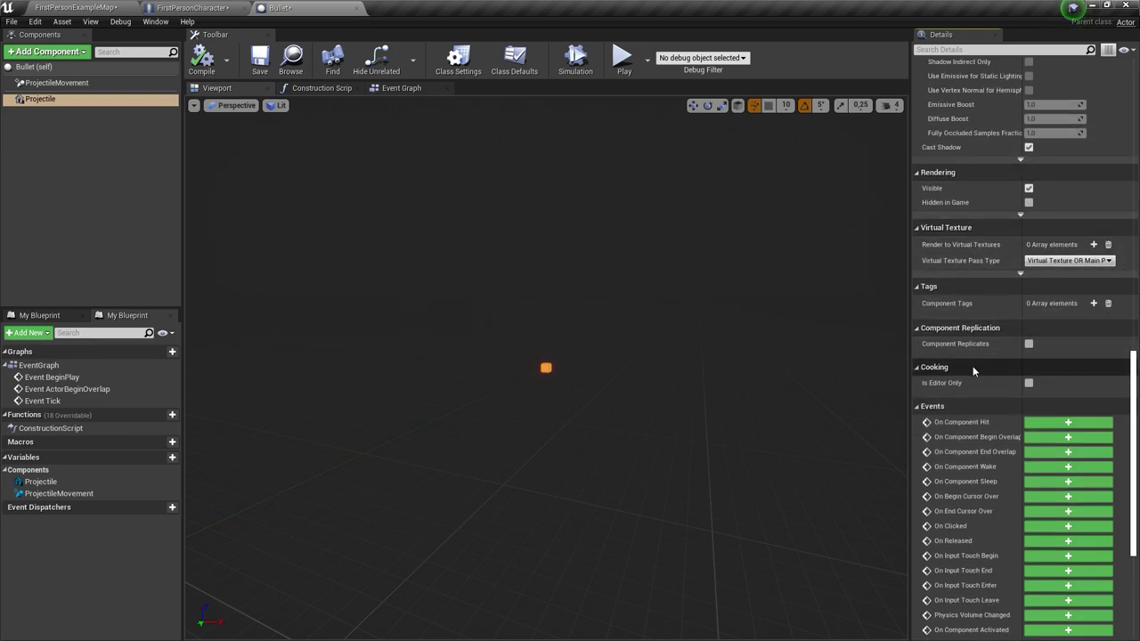
left_click(1067, 422)
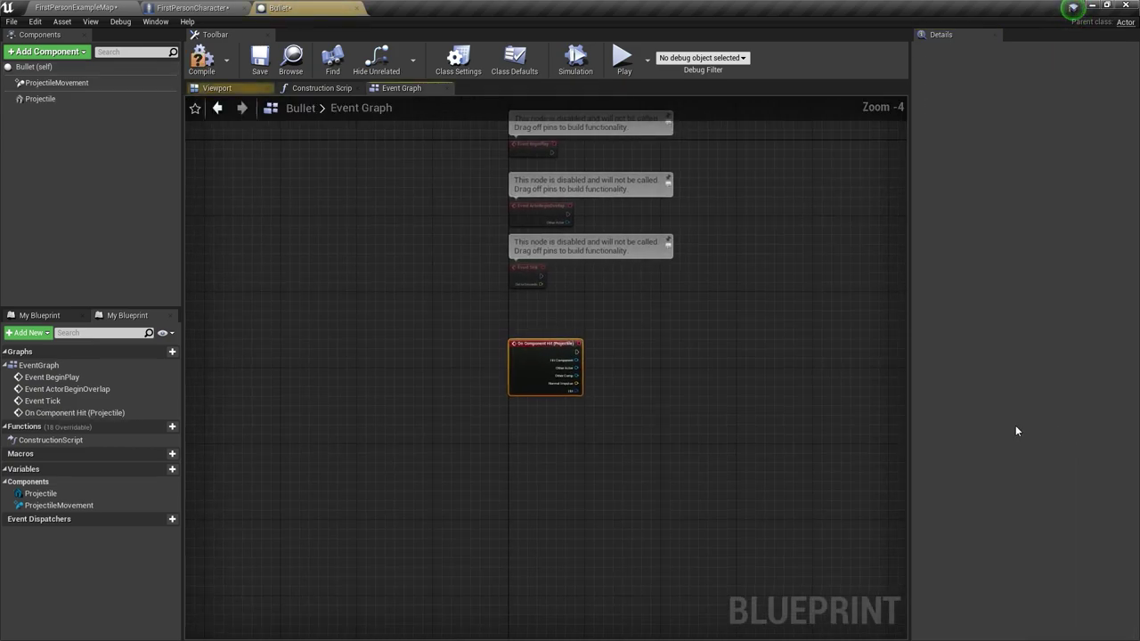
- Connect DestroyActor to On Component Hit (Projectile), then launch a play test from the level map
right_click_drag(695, 362, 562, 358)
right_click_drag(485, 326, 427, 328)
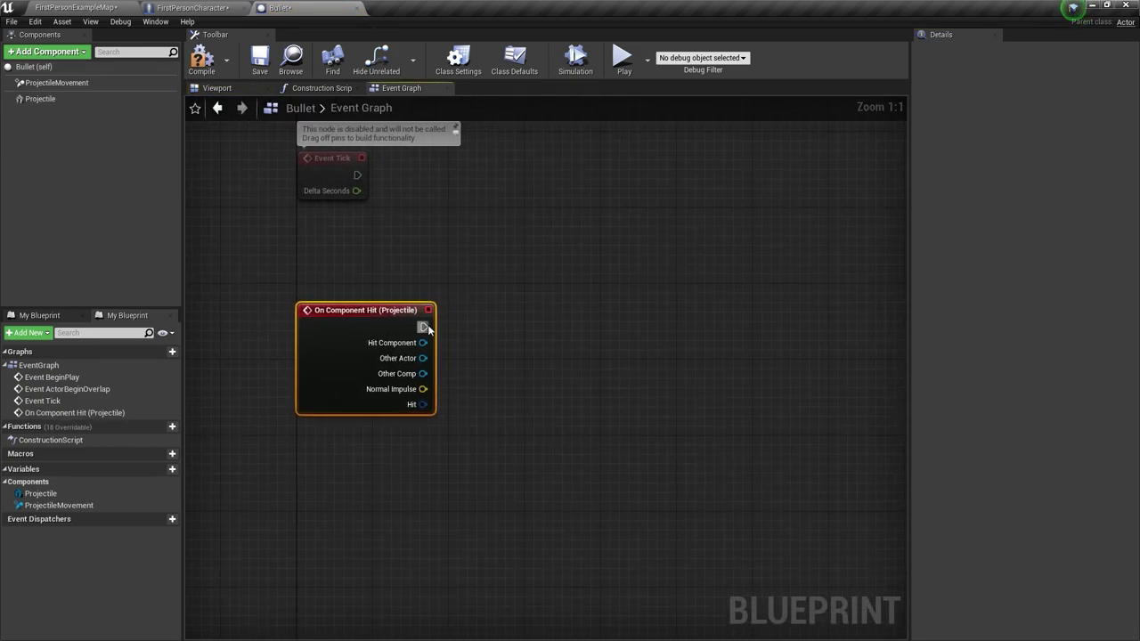
left_click_drag(424, 327, 487, 329)
type("dest")
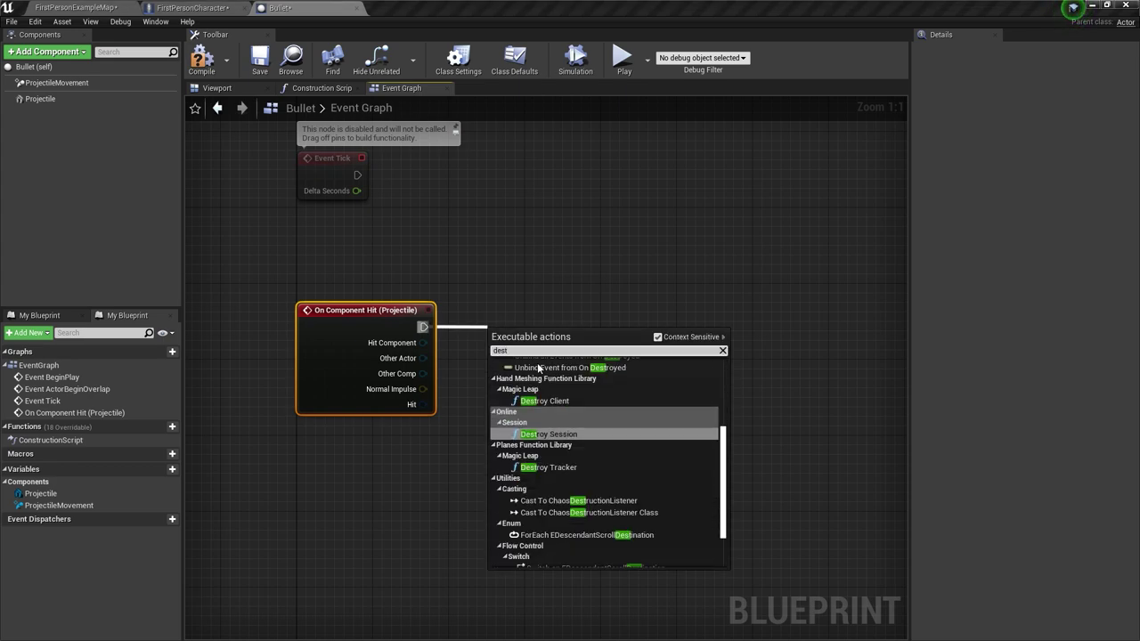
type("roy")
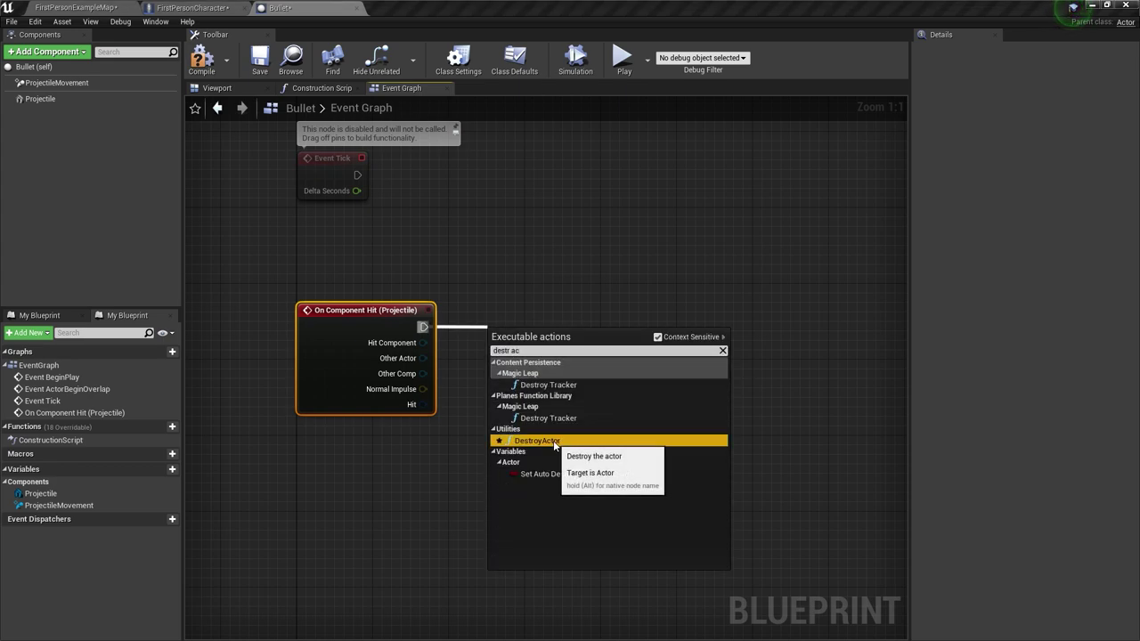
left_click(553, 437)
left_click_drag(568, 349, 588, 312)
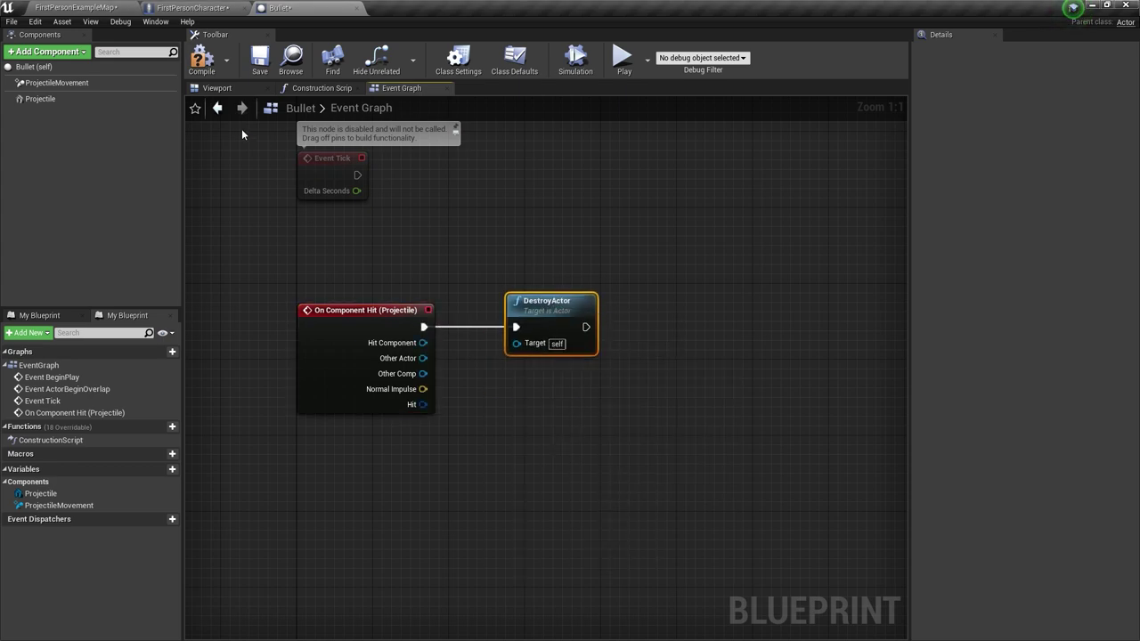
left_click(101, 5)
left_click(564, 43)
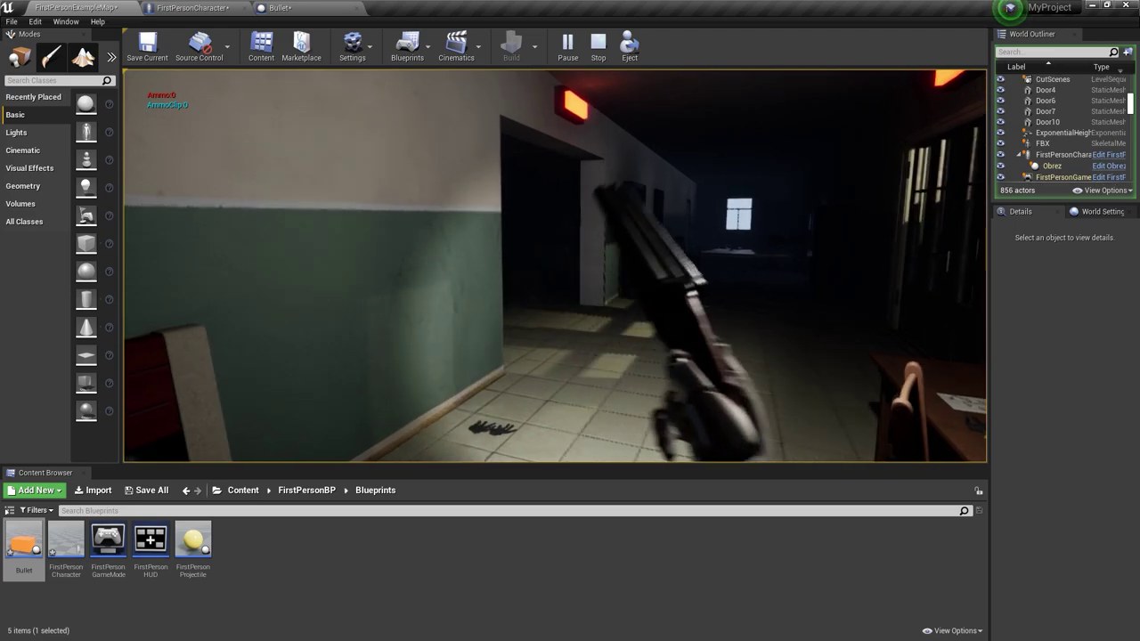
- Stop the play test and select the Bullet's Projectile component in its blueprint
key("Escape")
left_click(280, 7)
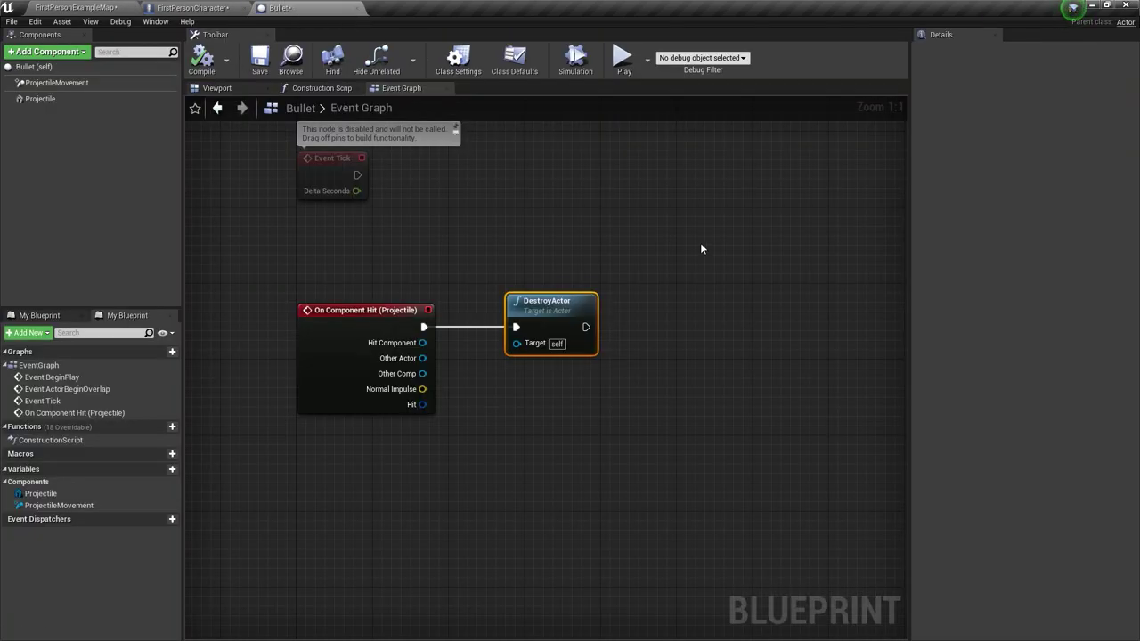
left_click(35, 99)
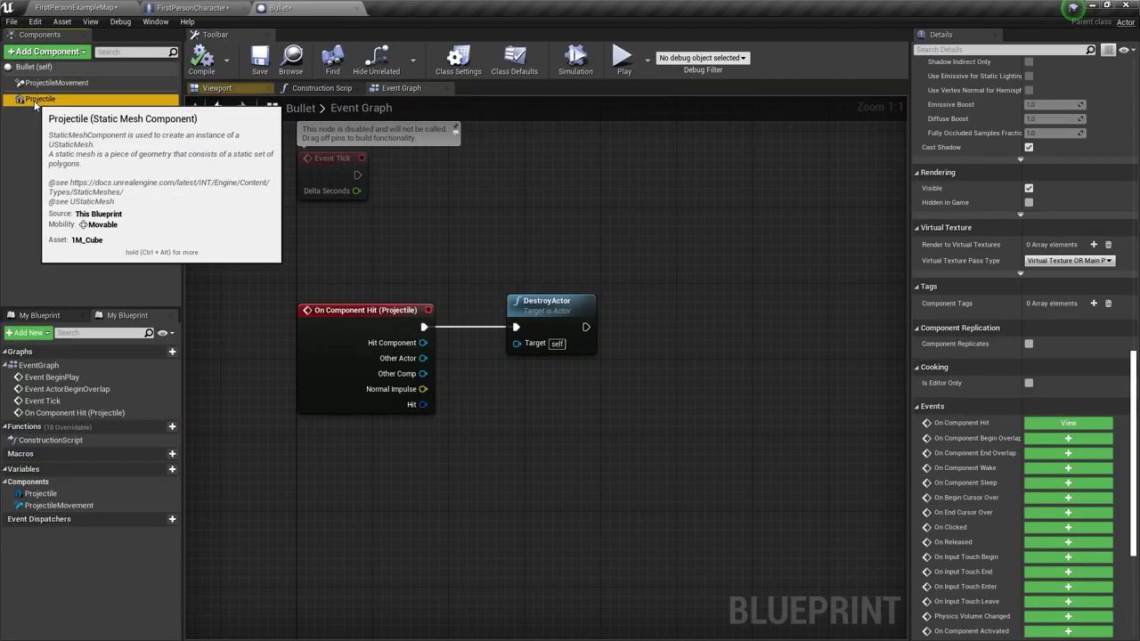
scroll(984, 231, "up", 4)
scroll(984, 249, "up", 4)
scroll(985, 289, "up", 3)
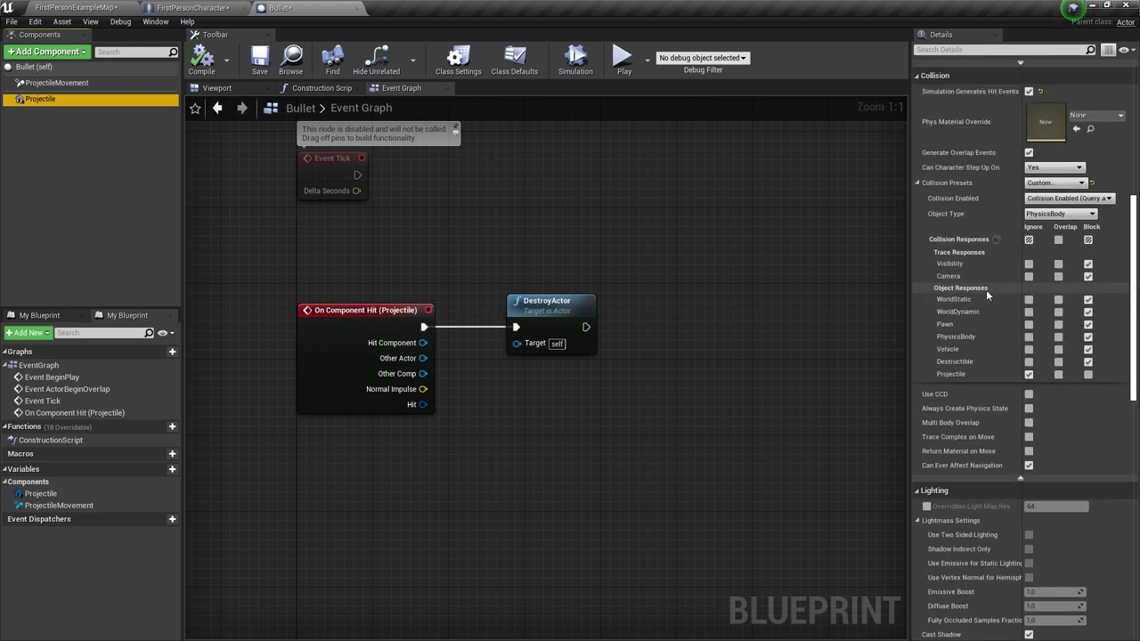
- Keep the Custom collision preset, set Object Type to Projectile, and ignore other Projectile objects
left_click(1047, 183)
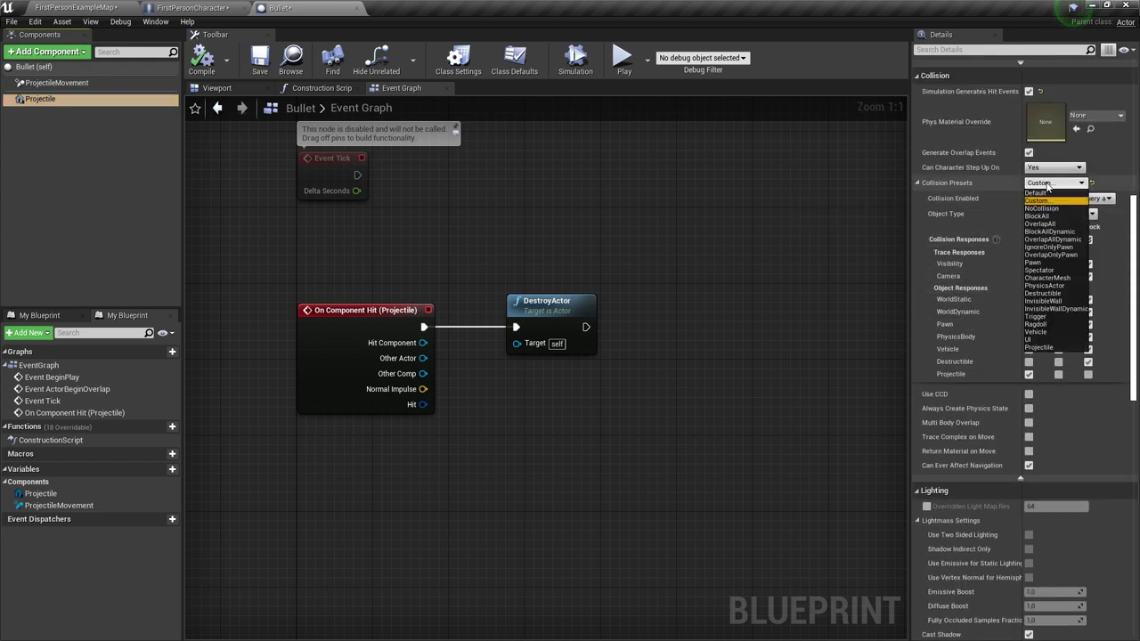
left_click(1039, 201)
left_click(1047, 184)
left_click(1042, 189)
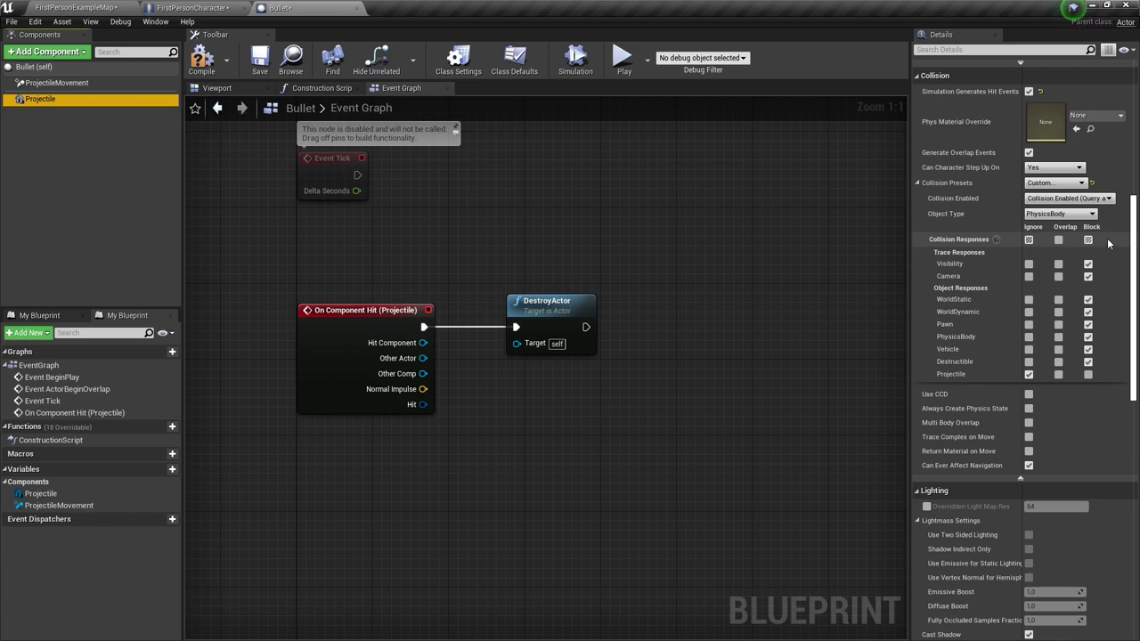
left_click(1059, 213)
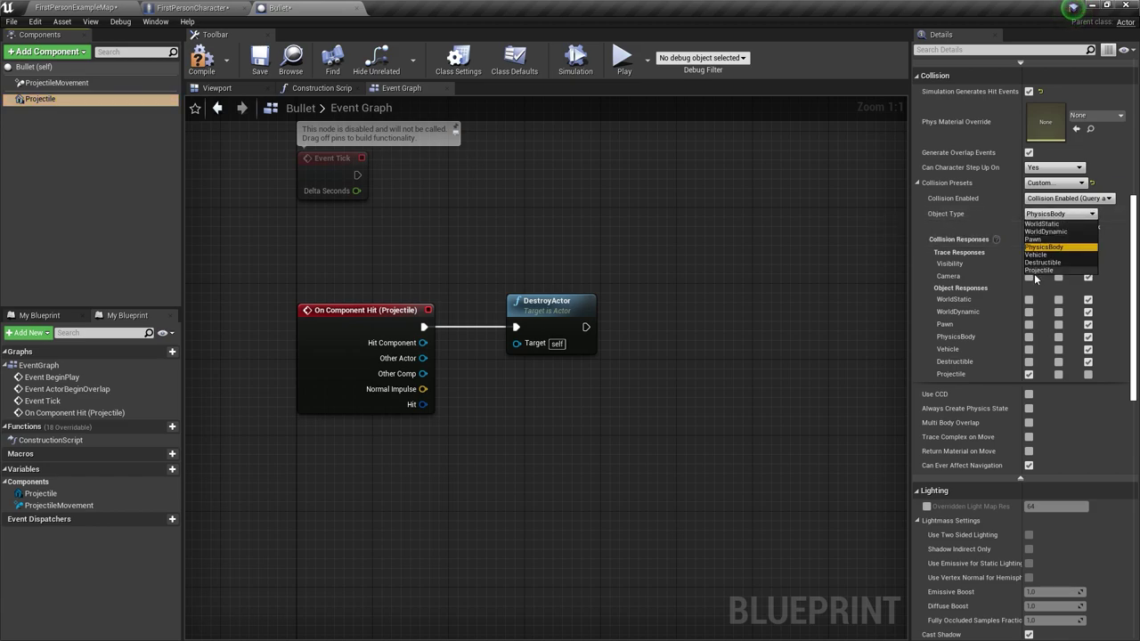
left_click(1033, 272)
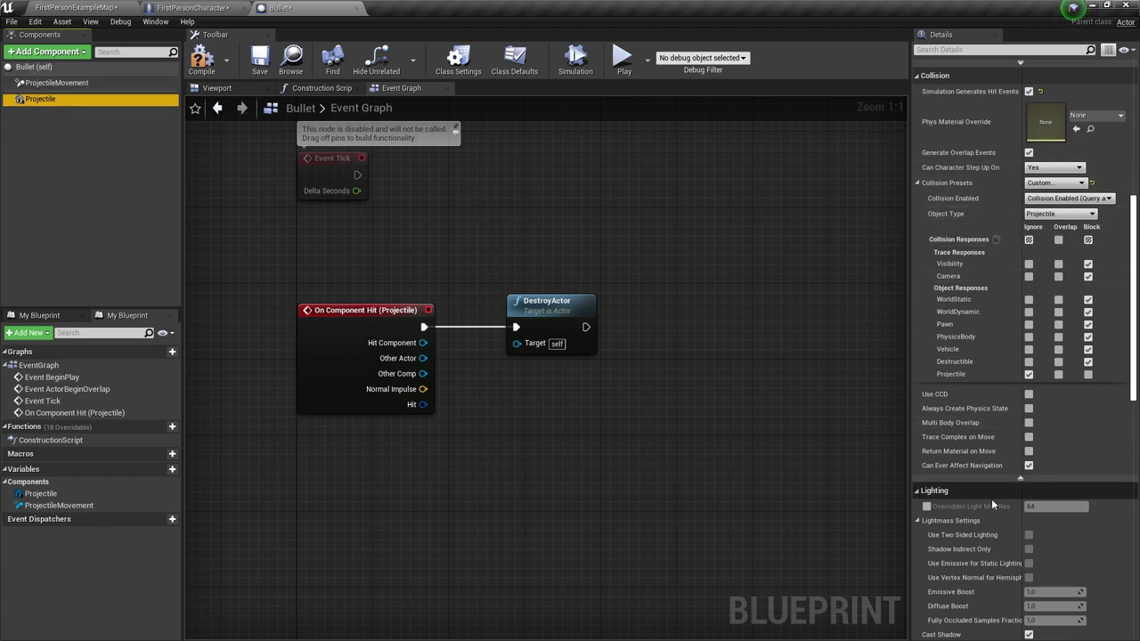
left_click(1087, 374)
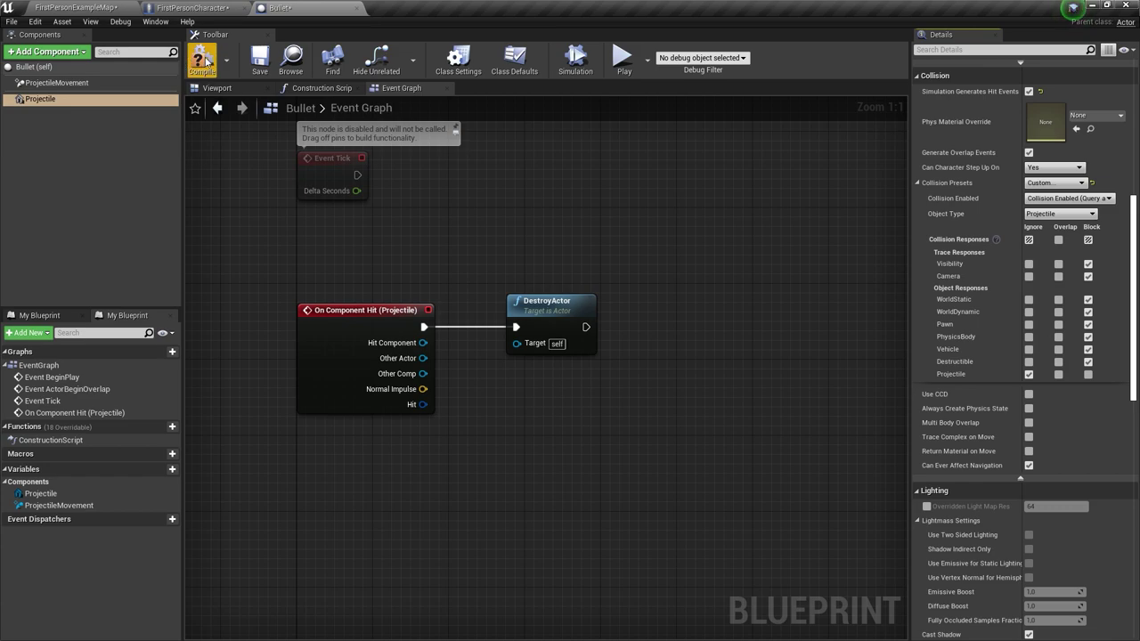
left_click(93, 7)
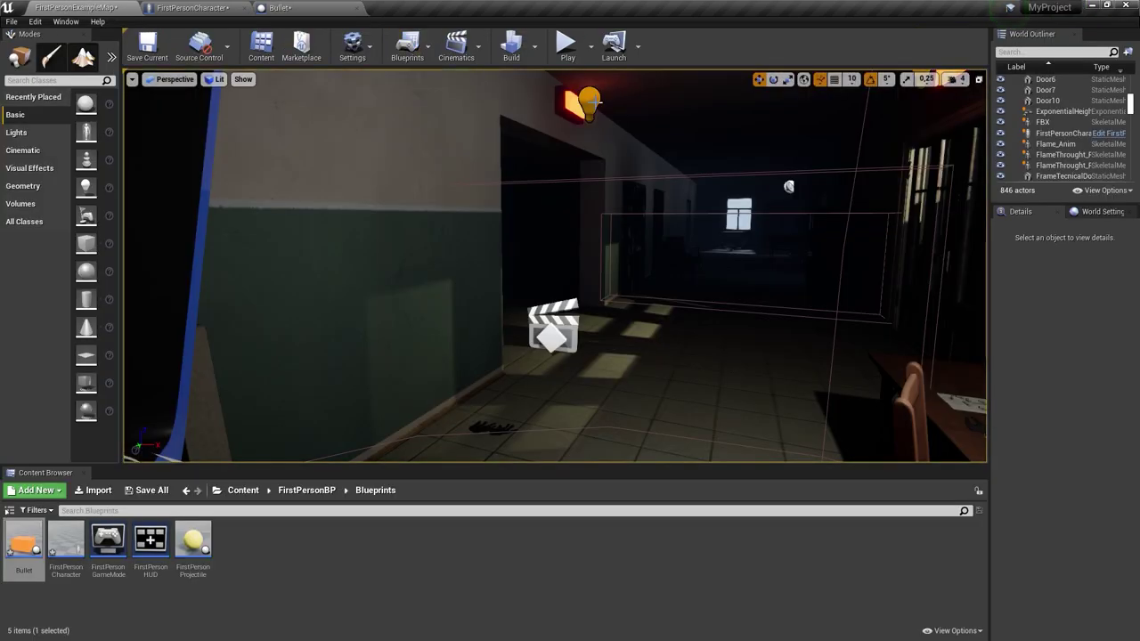
- Play the level and fire the shotgun down the corridor
left_click(575, 58)
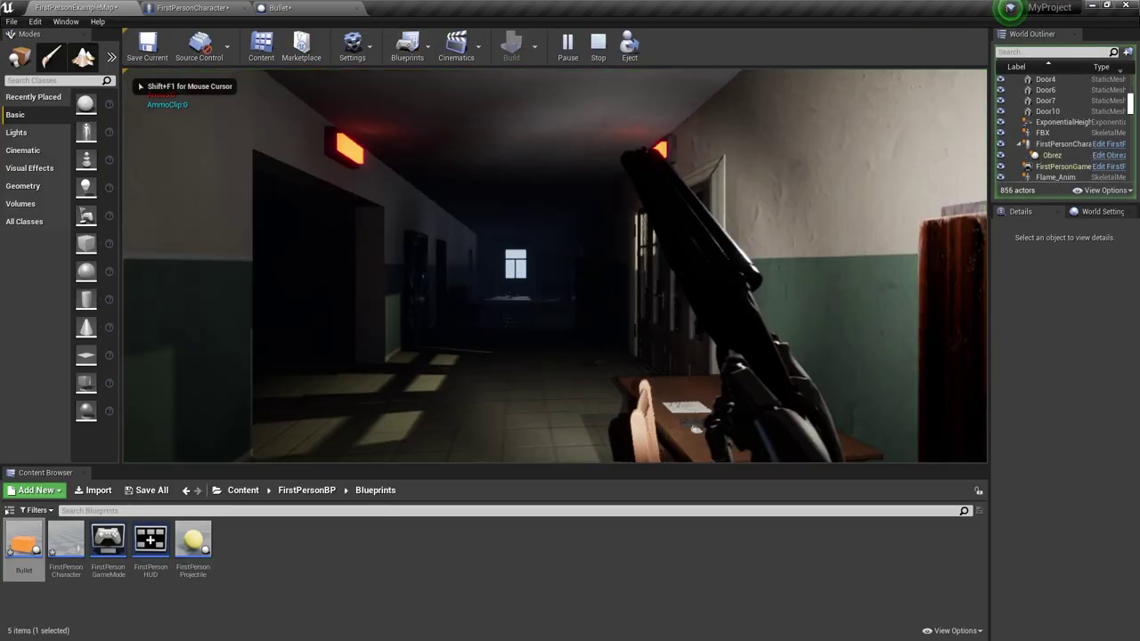
left_click(555, 266)
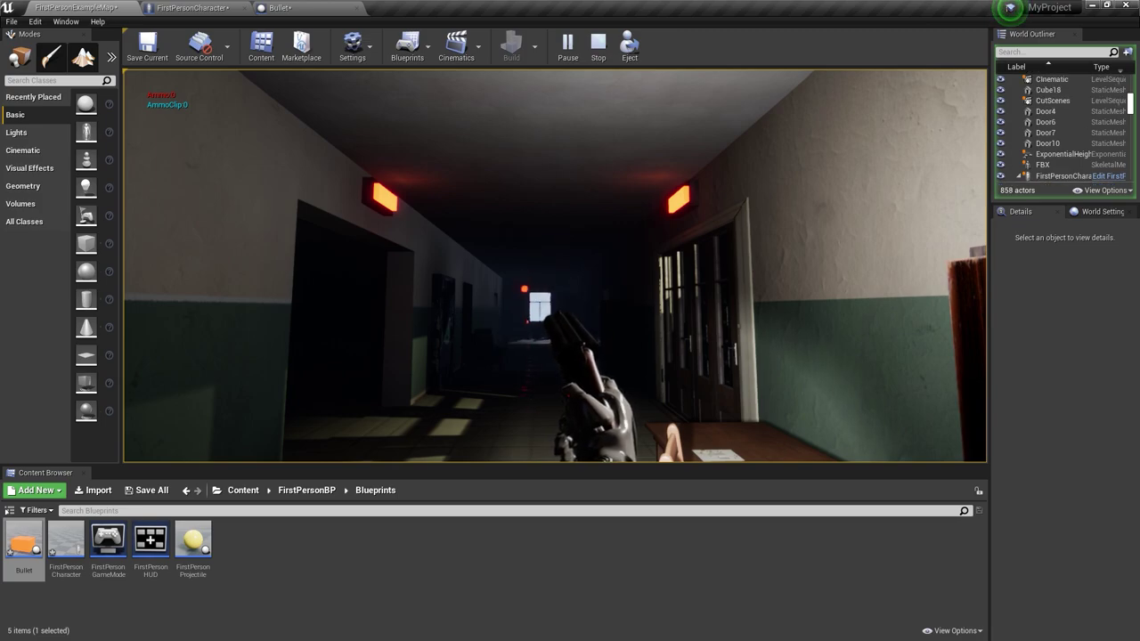
key("Escape")
- Set the Bullet's Object Type back to Projectile and retest in play mode
left_click(304, 6)
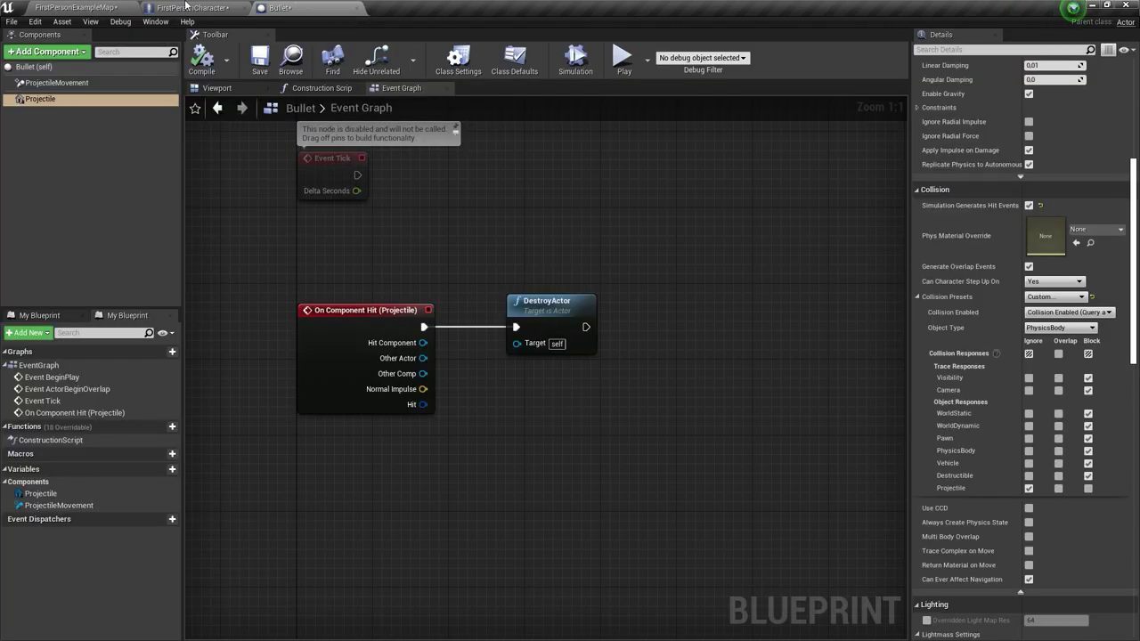
left_click(1058, 329)
left_click(1044, 384)
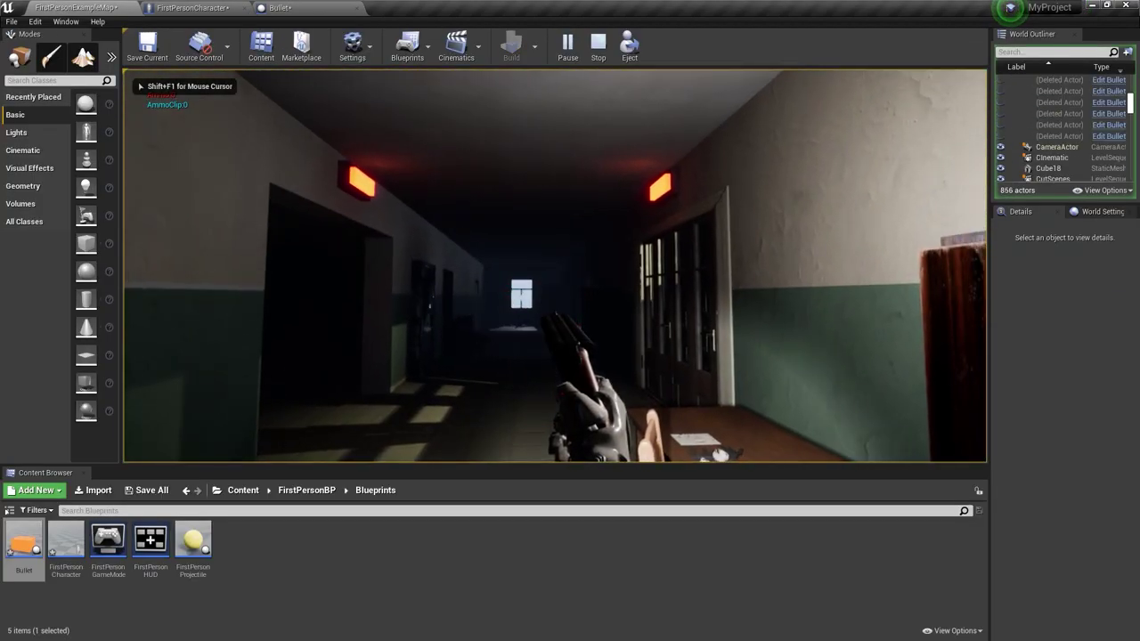
key("Escape")
- Set the Random Float in Range minimum spread to -0,1 in the FirstPersonCharacter graph
left_click(210, 7)
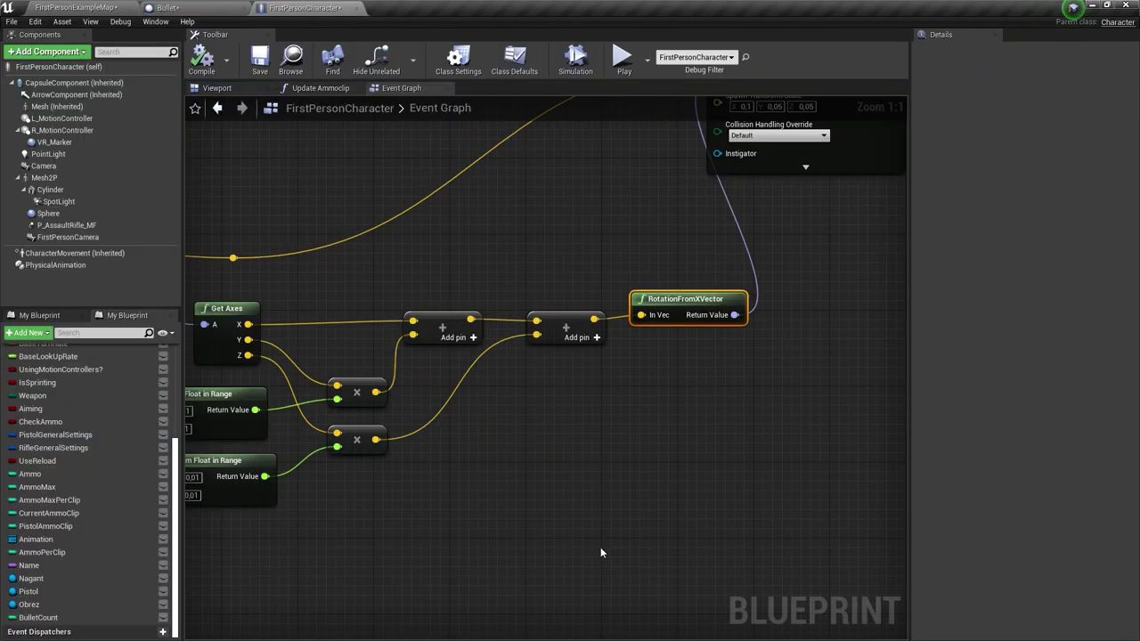
scroll(450, 521, "up", 2)
scroll(475, 439, "up", 1)
type("-0,1")
key("Tab")
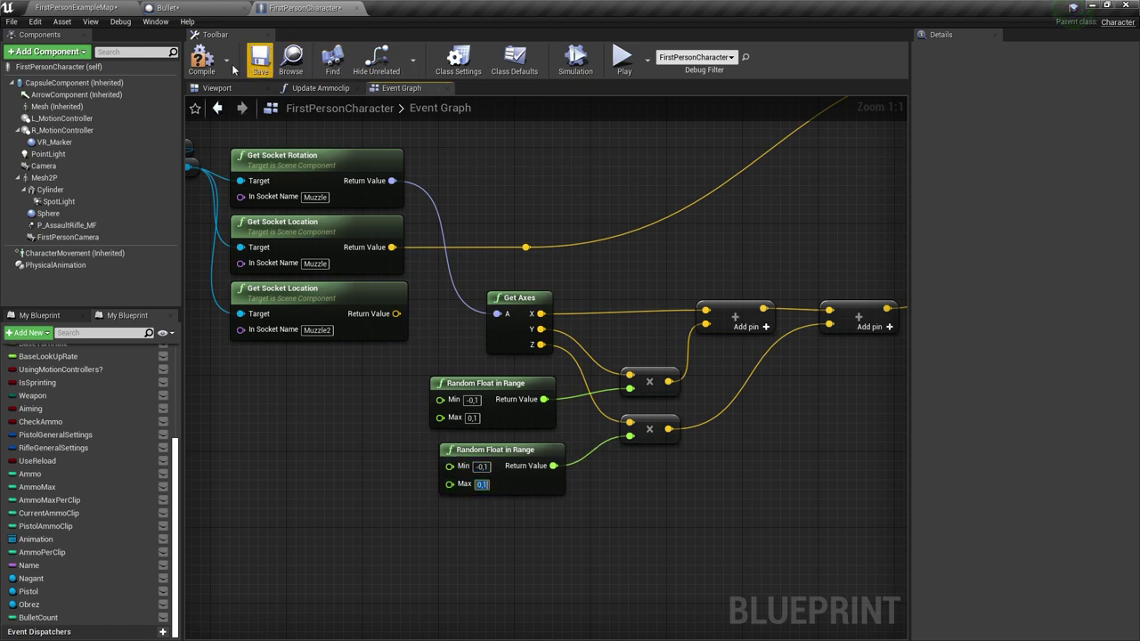
- Play-test the wider spread twice, then zoom out toward the firing nodes
key("alt+p")
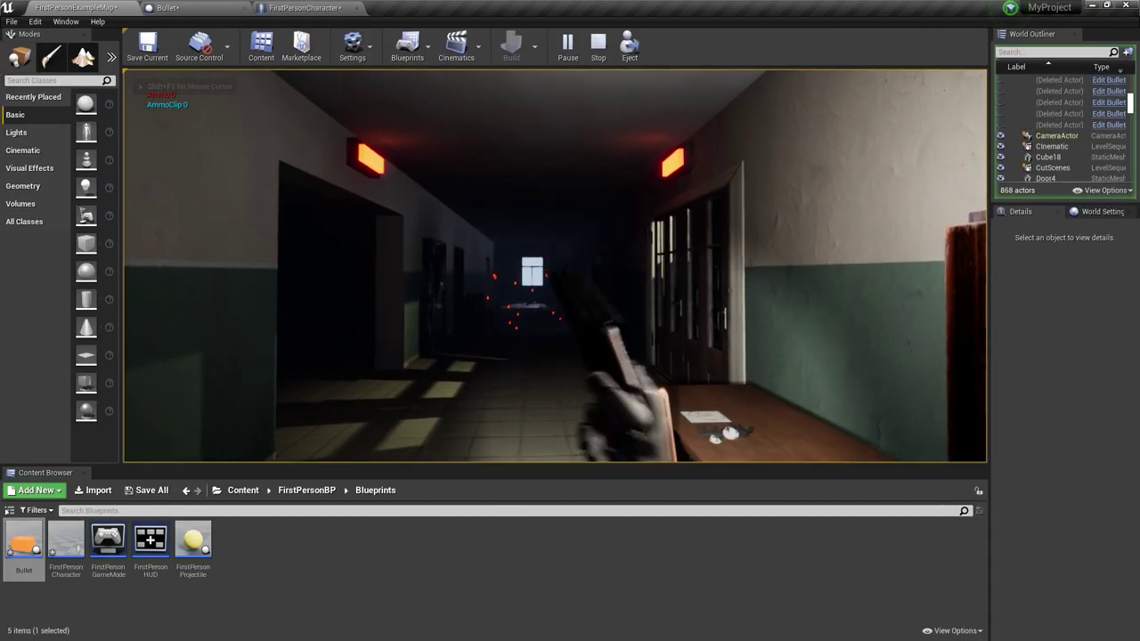
key("Escape")
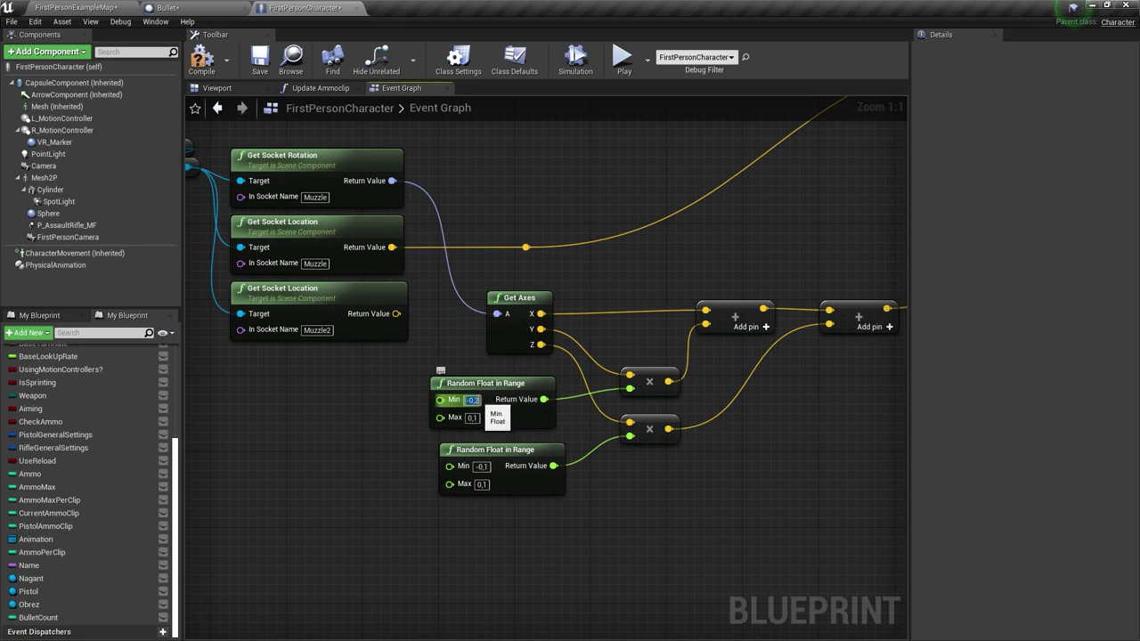
key("alt+p")
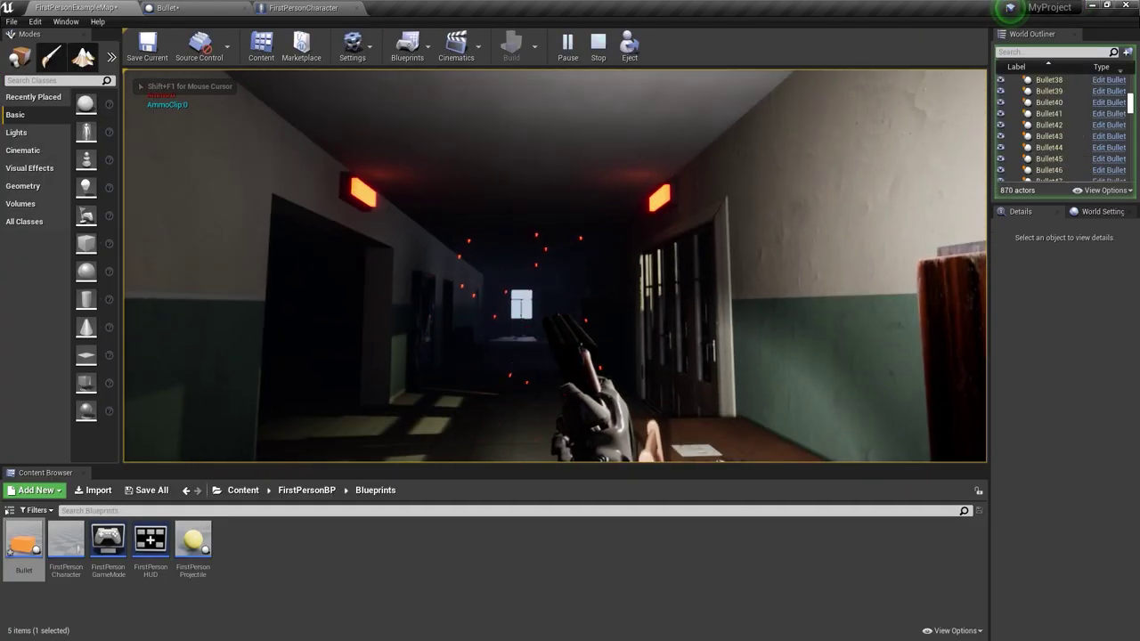
key("Escape")
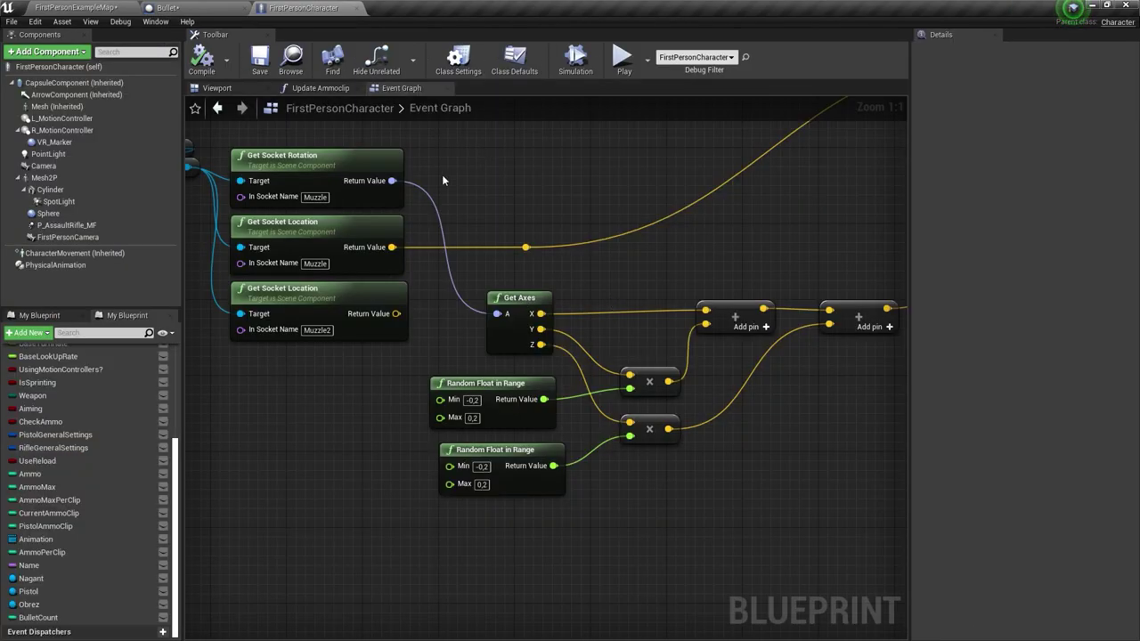
scroll(442, 175, "down", 5)
mouse_move(656, 241)
right_mouse_down()
mouse_move(584, 246)
mouse_move(829, 285)
right_mouse_up()
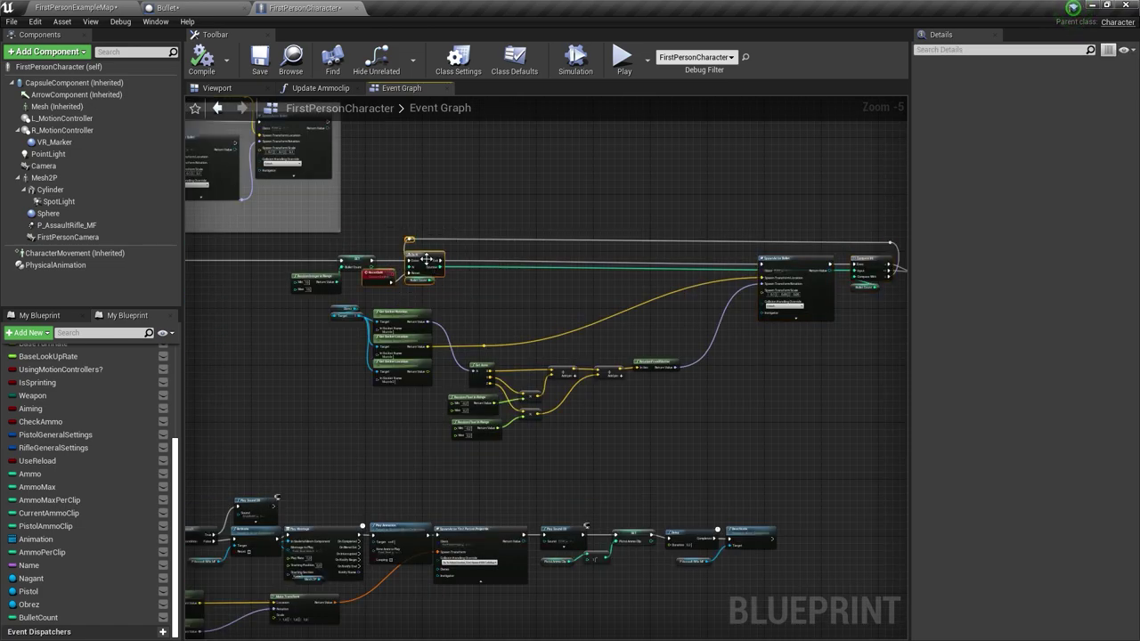
- Shift the DoN and Reset nodes right and promote the muzzle socket location to a variable
left_click_drag(427, 259, 715, 264)
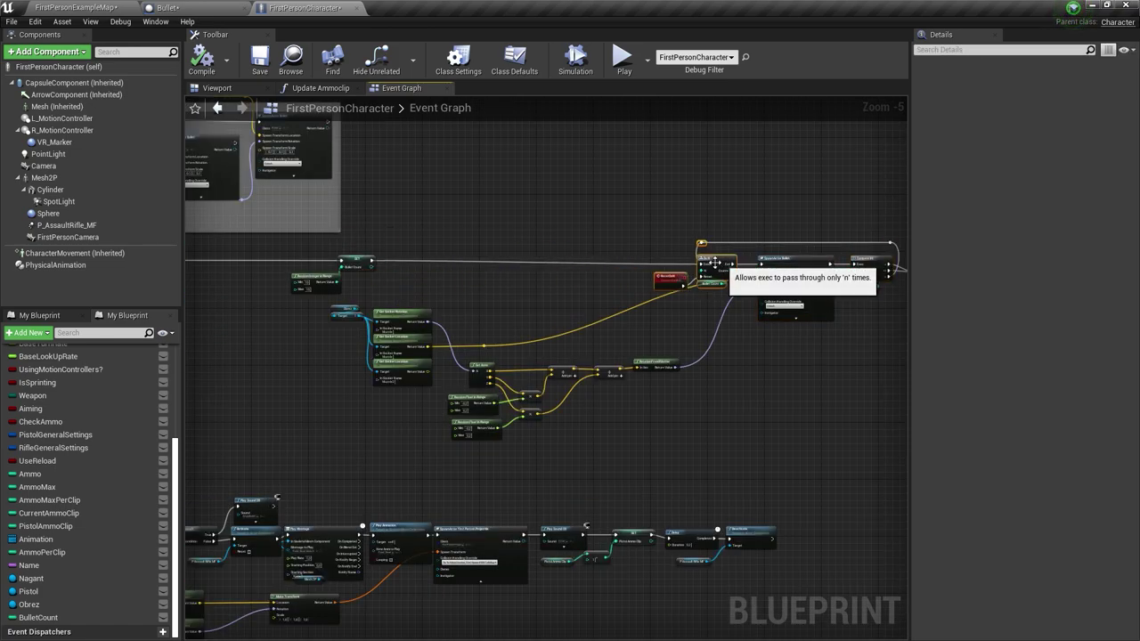
scroll(546, 366, "up", 4)
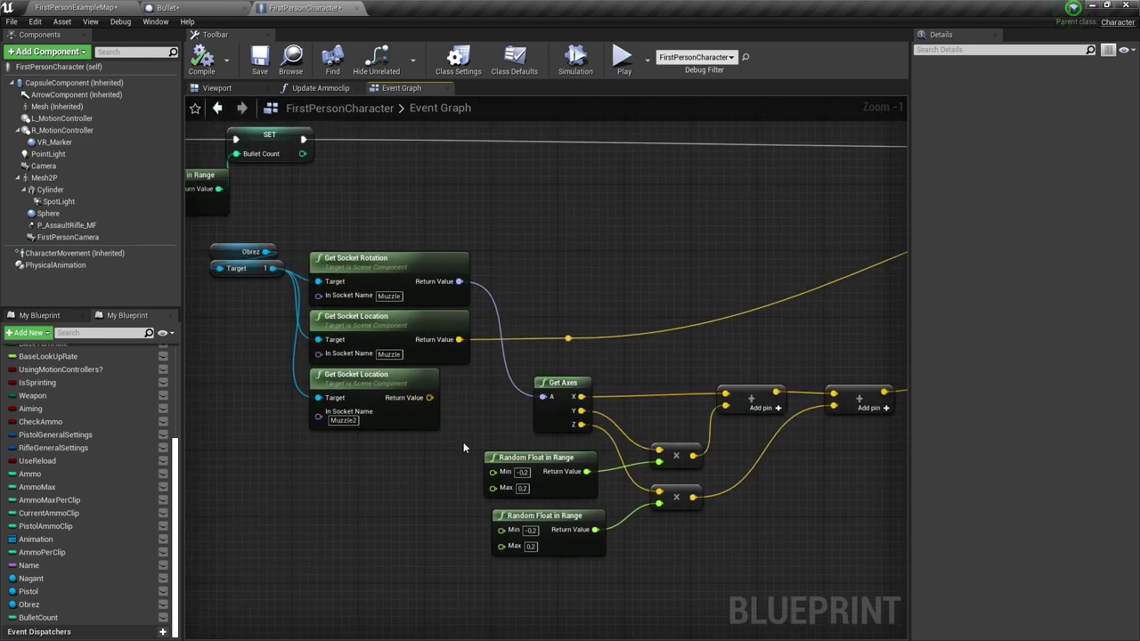
right_click_drag(441, 401, 406, 463)
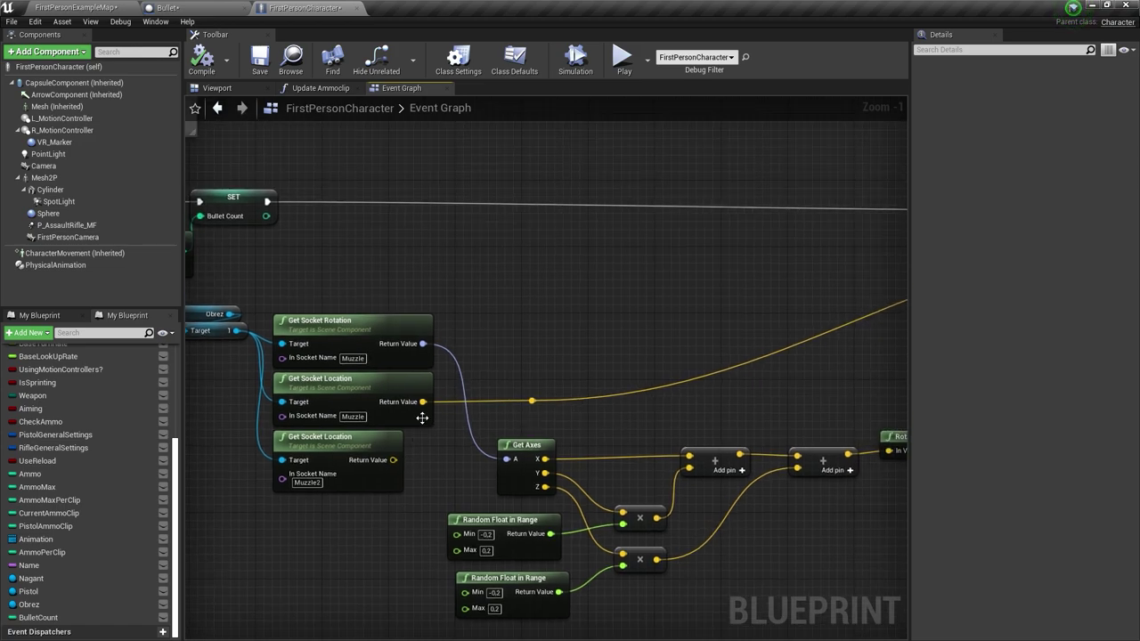
left_click_drag(423, 402, 472, 308)
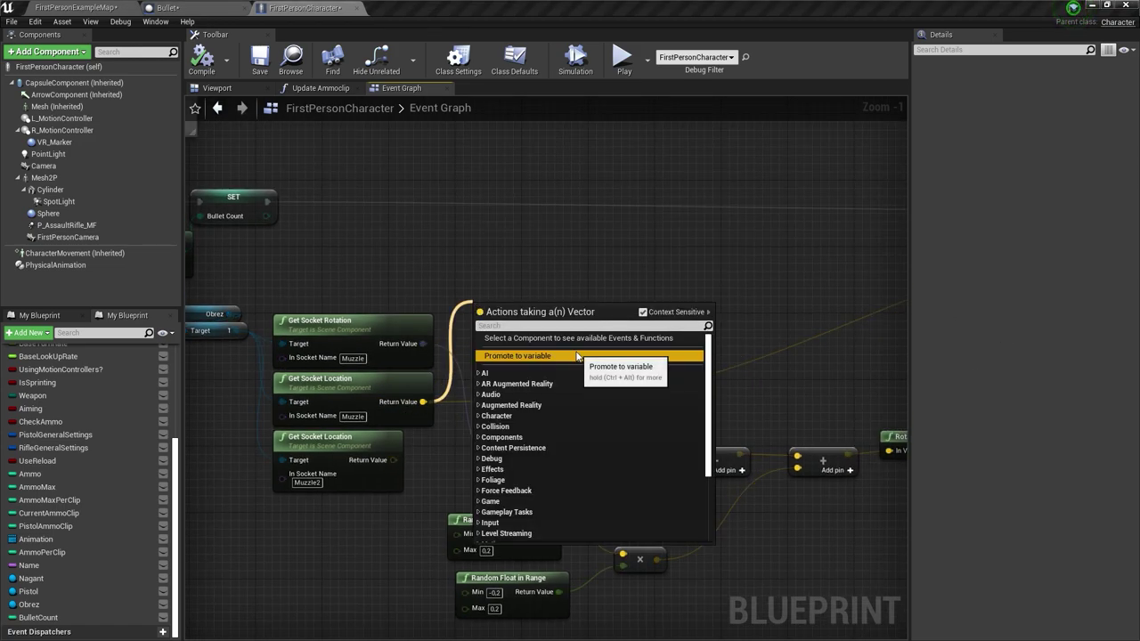
left_click(659, 355)
- Connect SET Bullet Count's exec into the new setter and name the variable SocketLoc
left_click_drag(320, 221, 349, 231)
left_click_drag(548, 225, 551, 220)
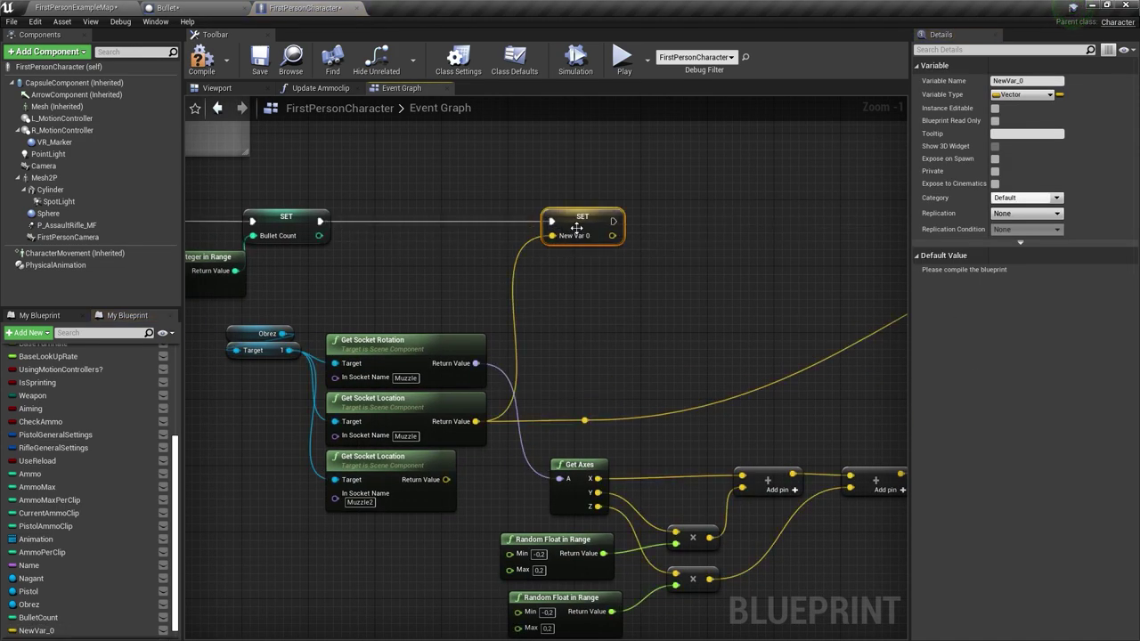
left_click(1016, 80)
type("Sol")
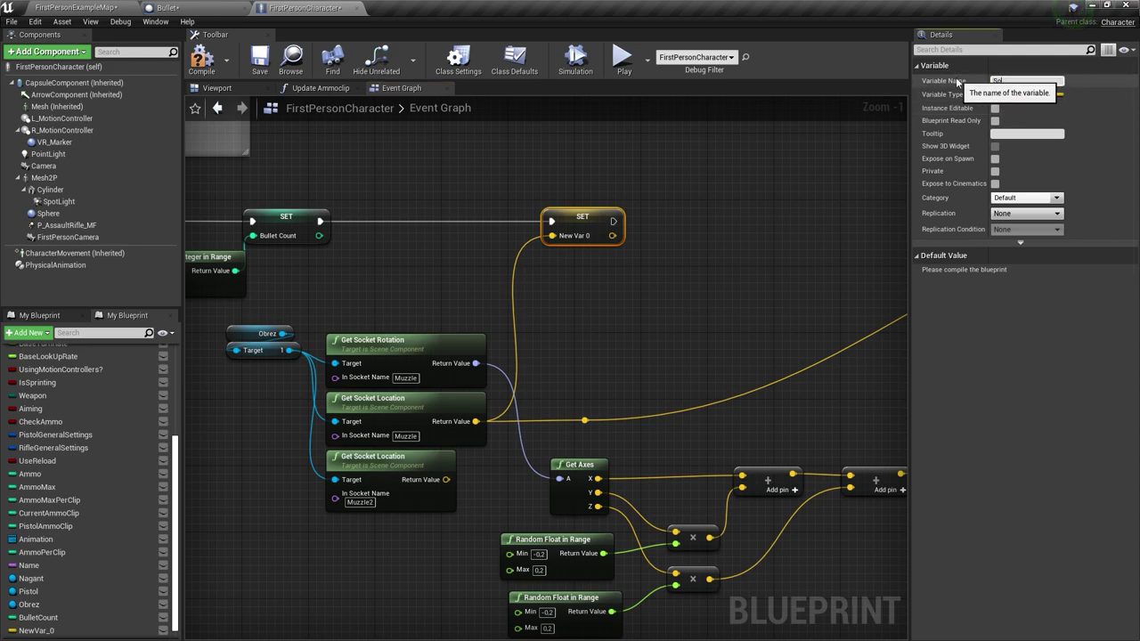
type("cketLock")
key("Return")
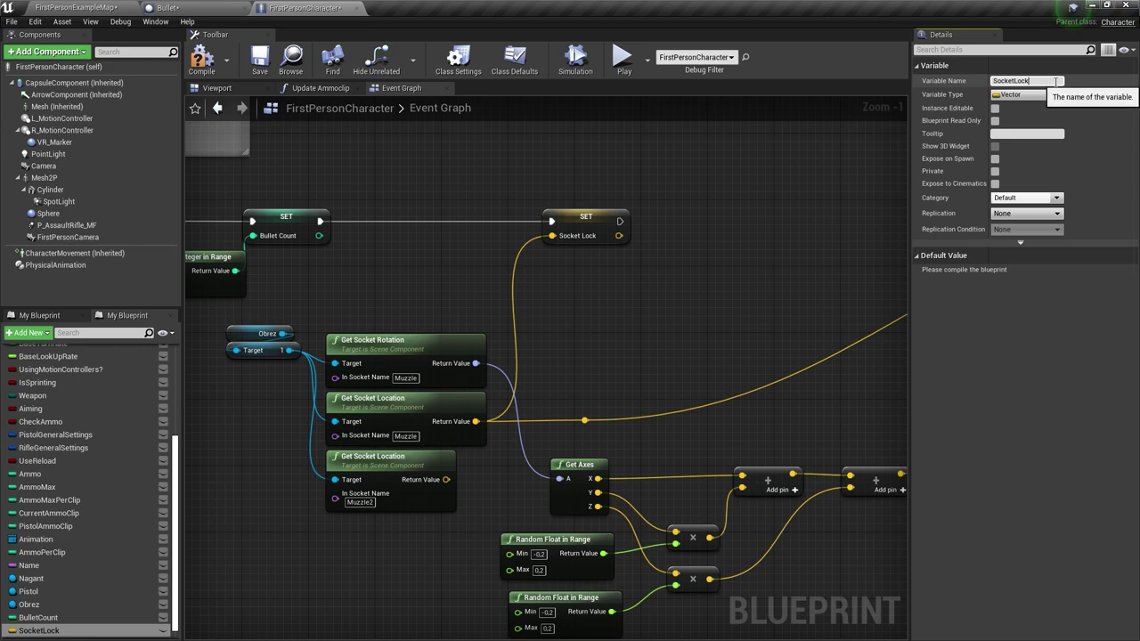
key("Return")
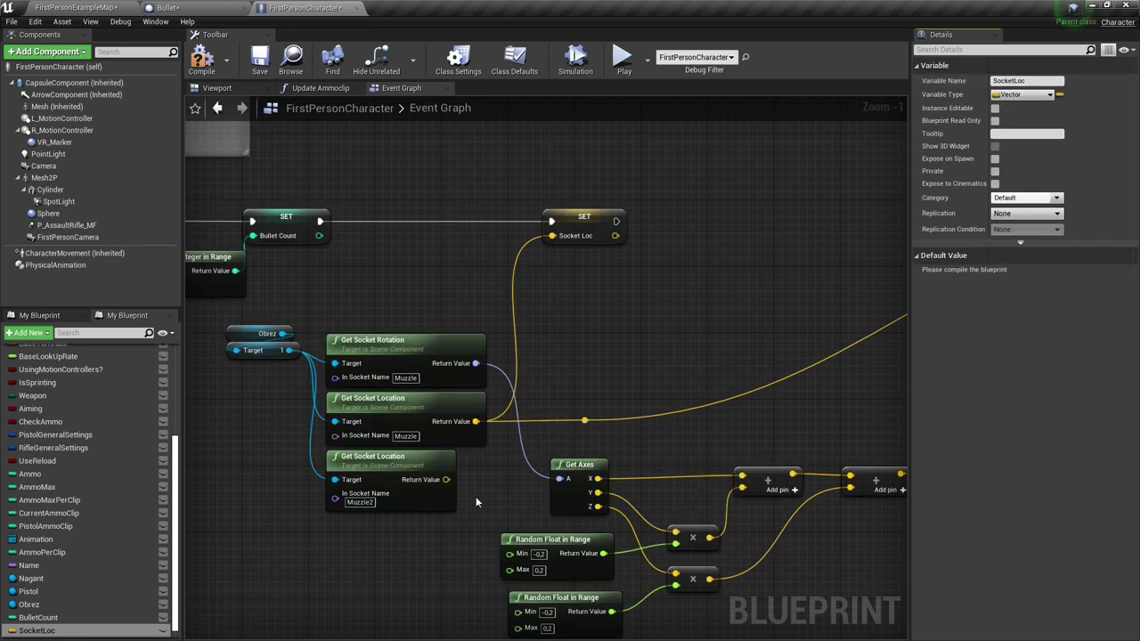
scroll(421, 256, "down", 2)
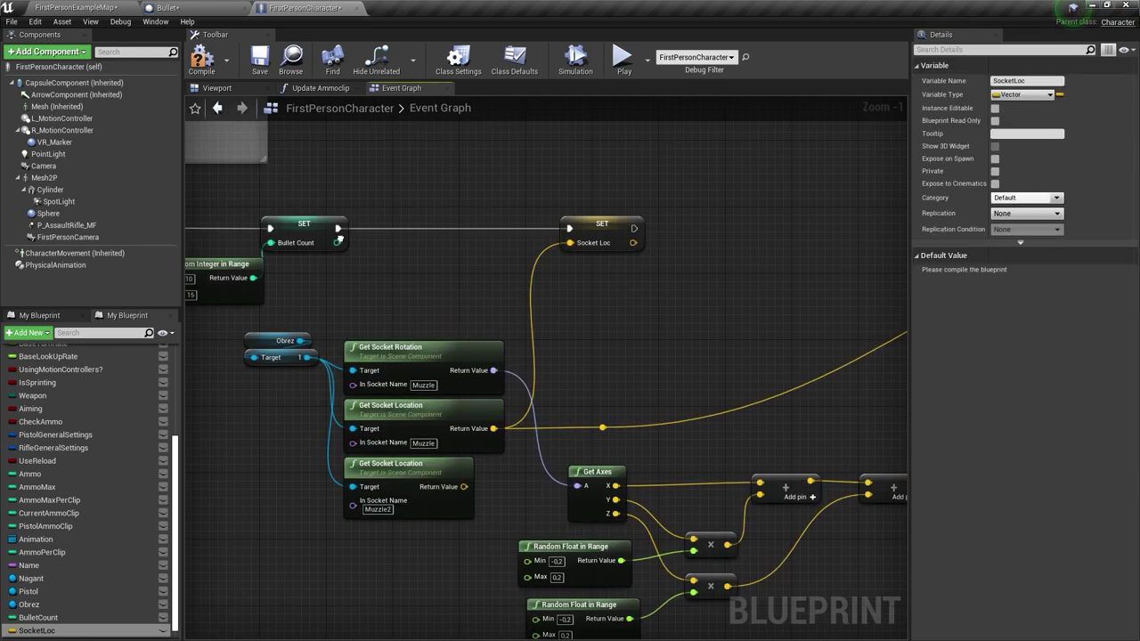
mouse_move(363, 271)
right_mouse_down()
mouse_move(576, 410)
mouse_move(529, 396)
right_mouse_up()
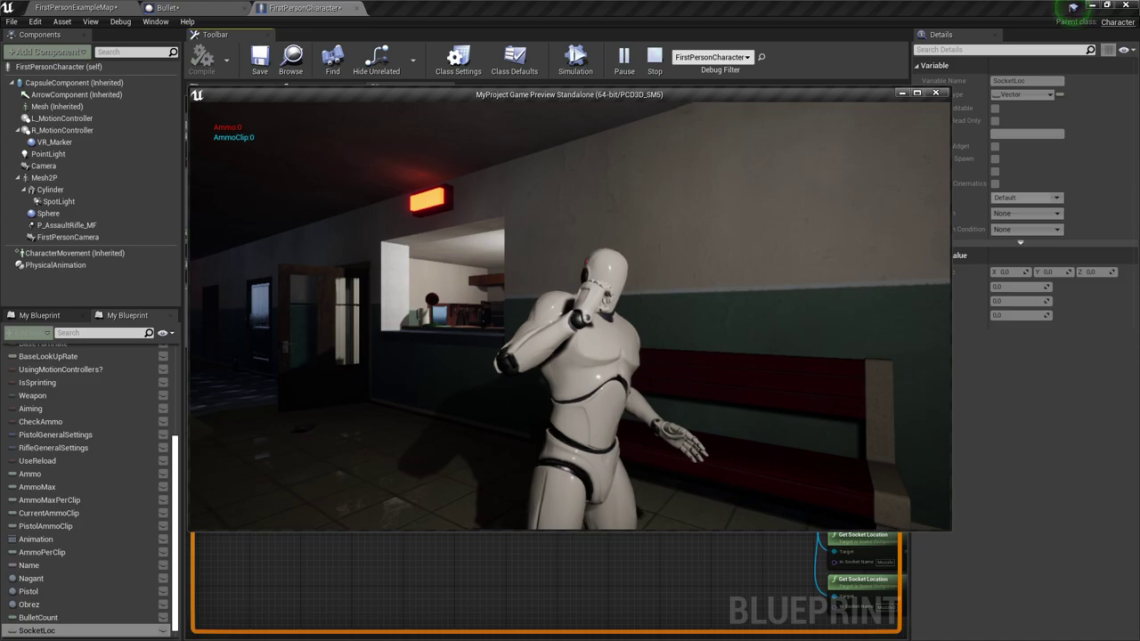
key("Escape")
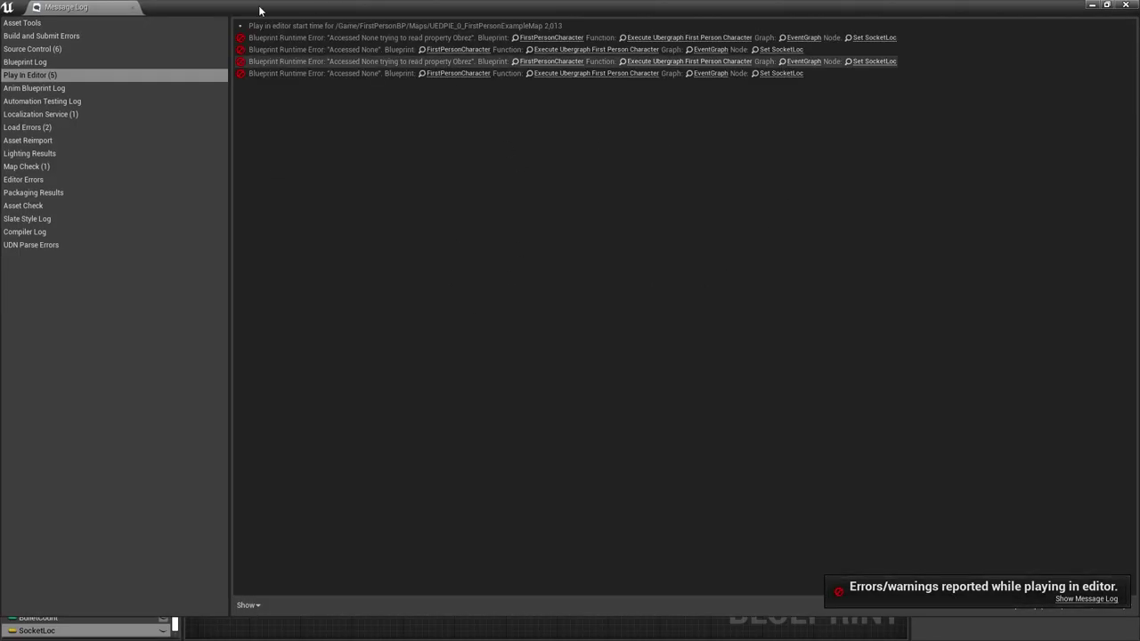
left_click(133, 7)
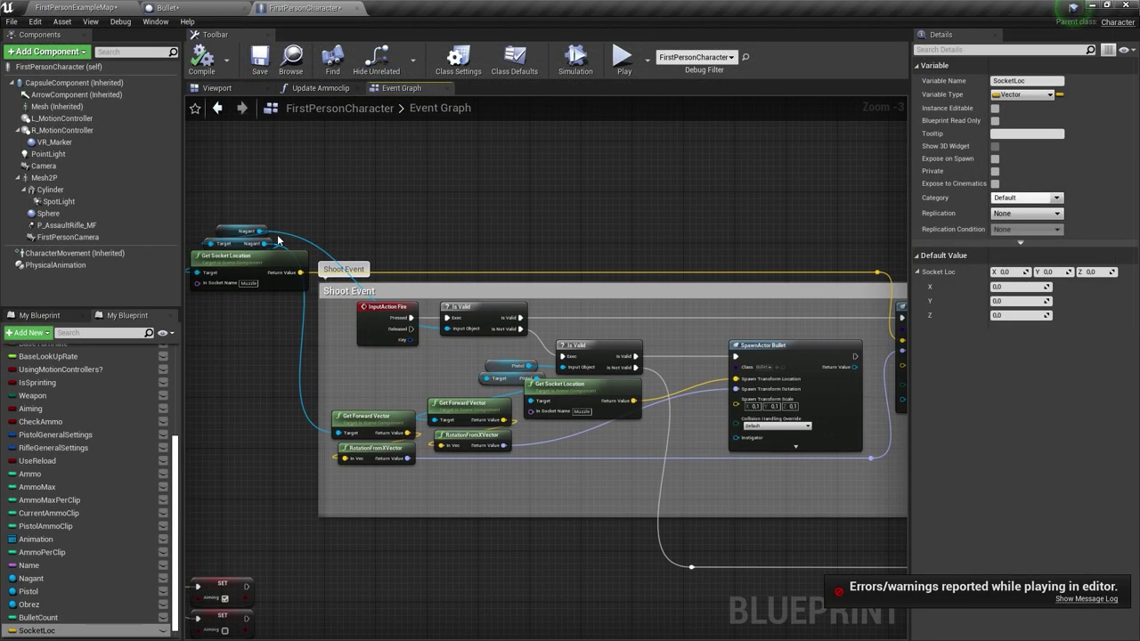
left_click(276, 239)
right_click_drag(527, 327, 442, 231)
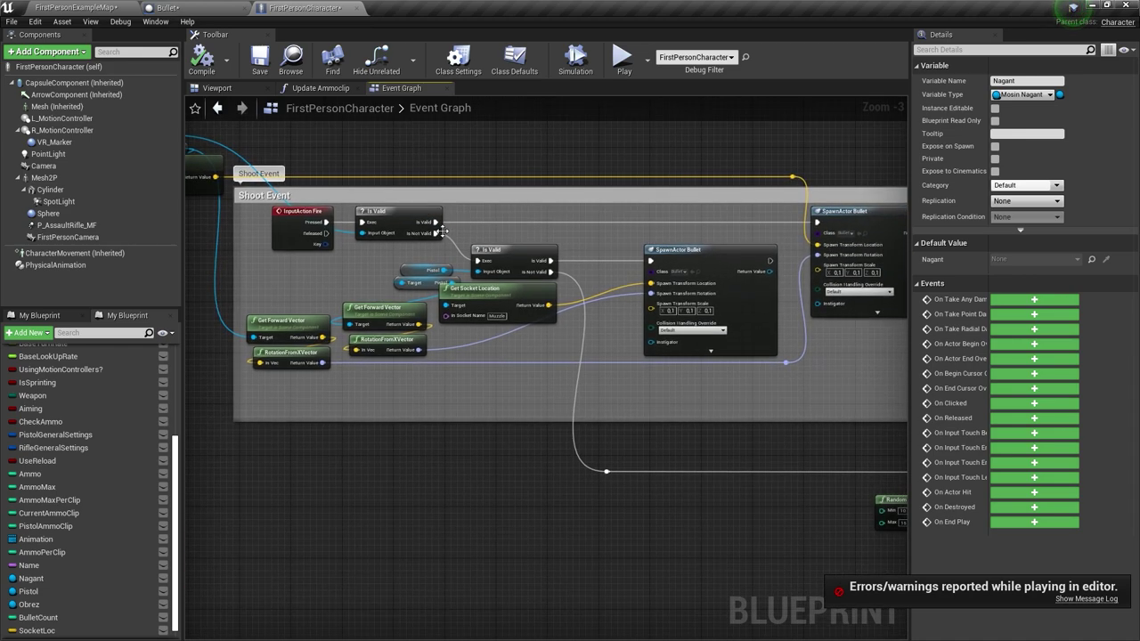
right_click_drag(673, 372, 375, 312)
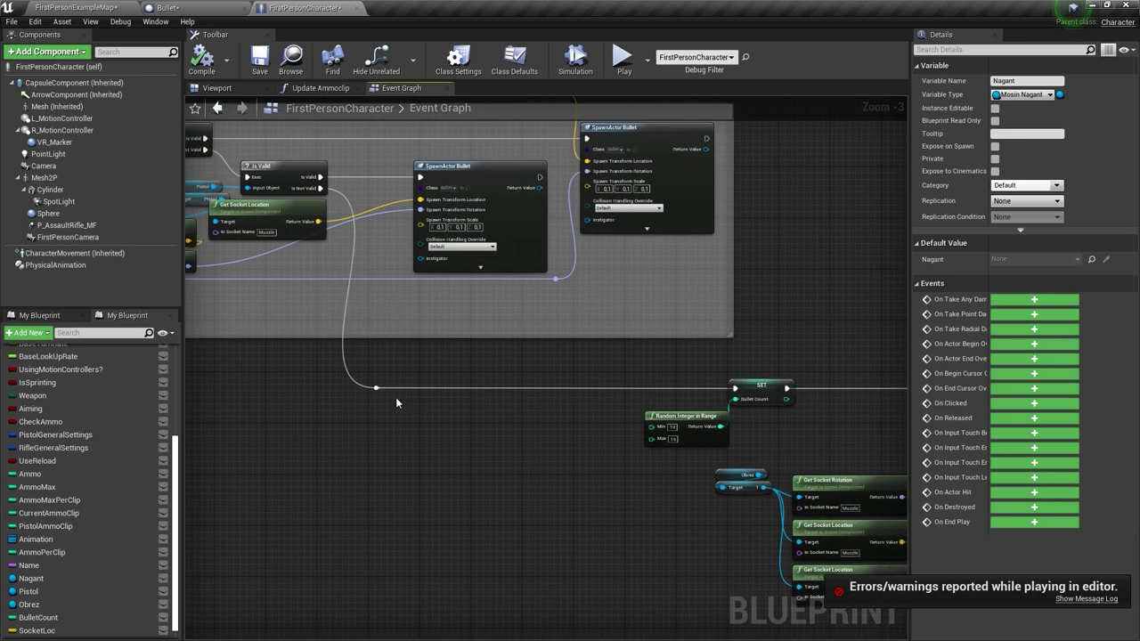
right_click_drag(838, 421, 677, 321)
left_click(580, 375)
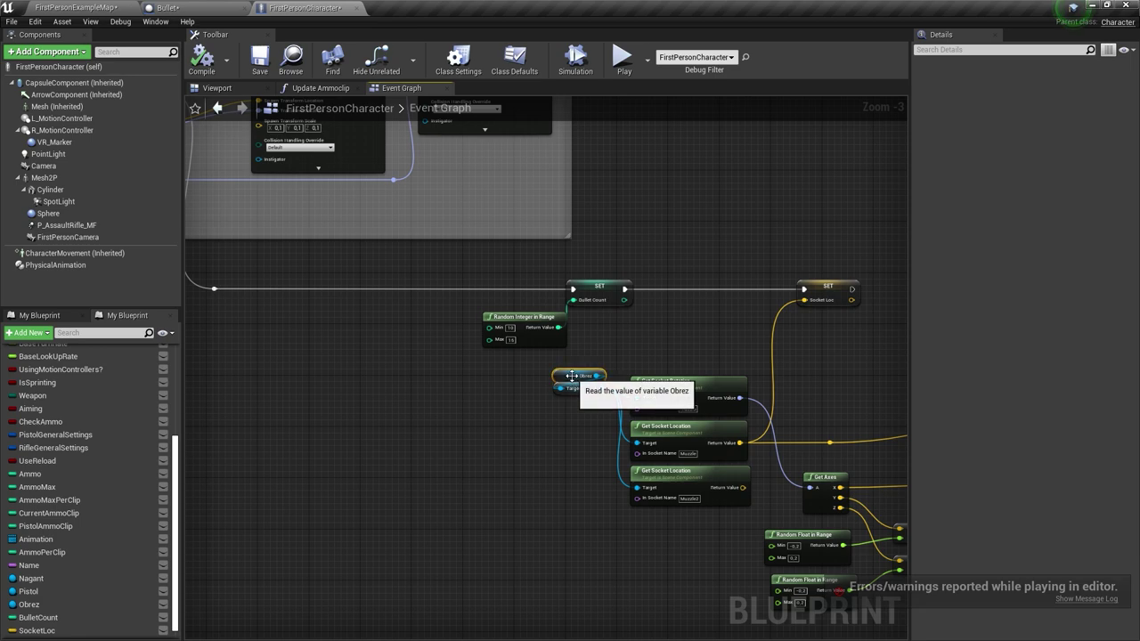
right_click_drag(261, 287, 274, 291)
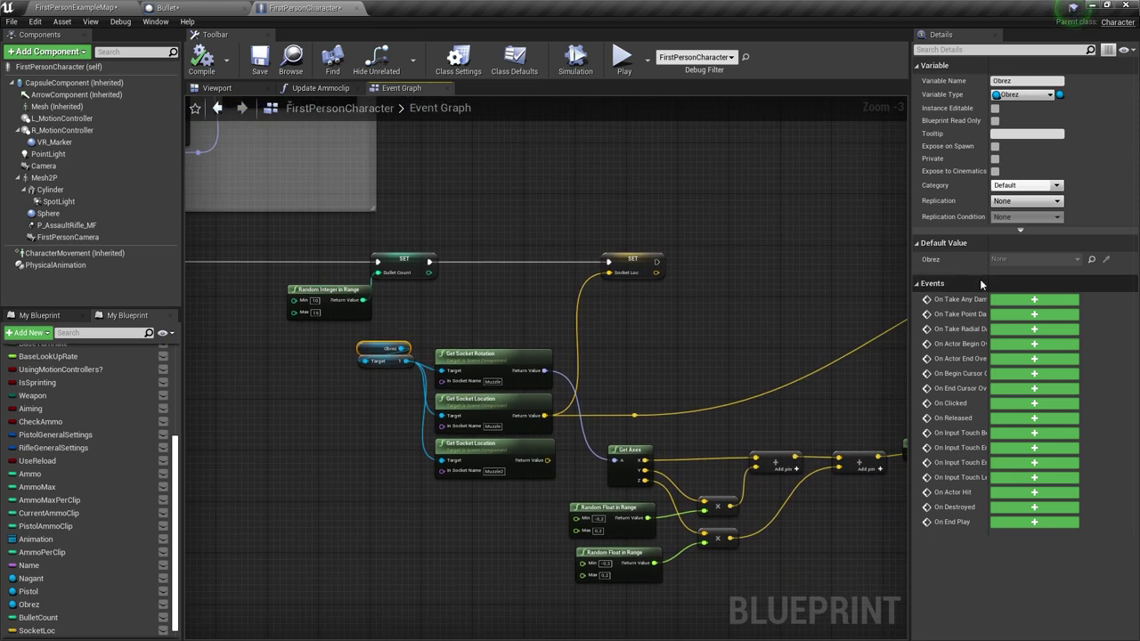
scroll(512, 248, "down", 2)
scroll(393, 348, "up", 2)
scroll(393, 348, "up", 1)
scroll(393, 348, "up", 1)
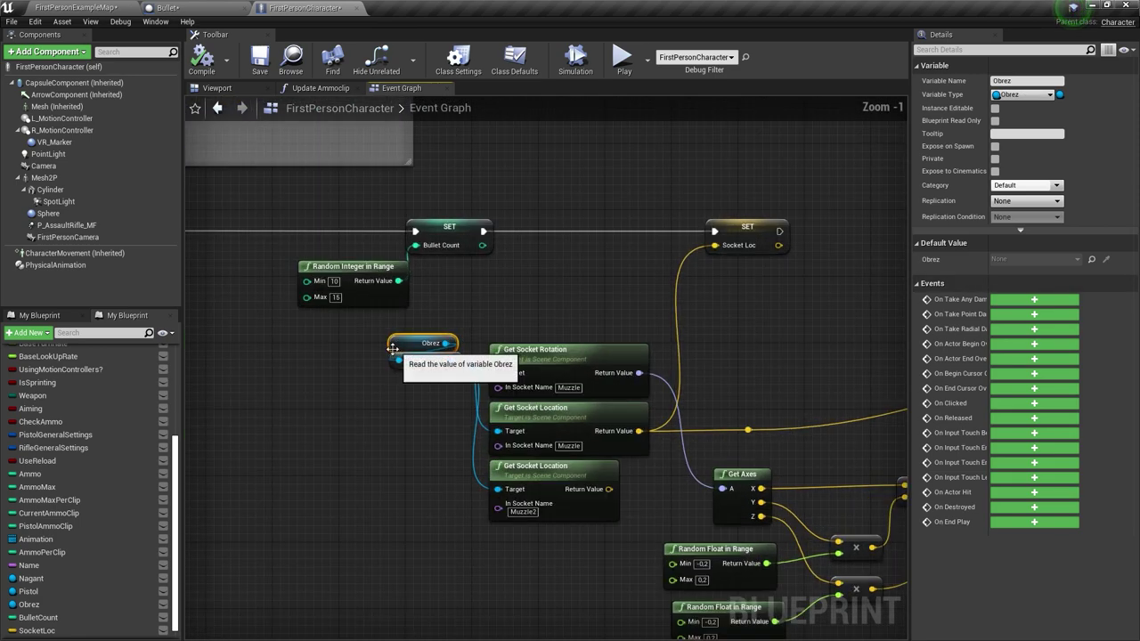
right_click_drag(393, 348, 574, 391)
scroll(574, 390, "down", 2)
scroll(575, 391, "down", 1)
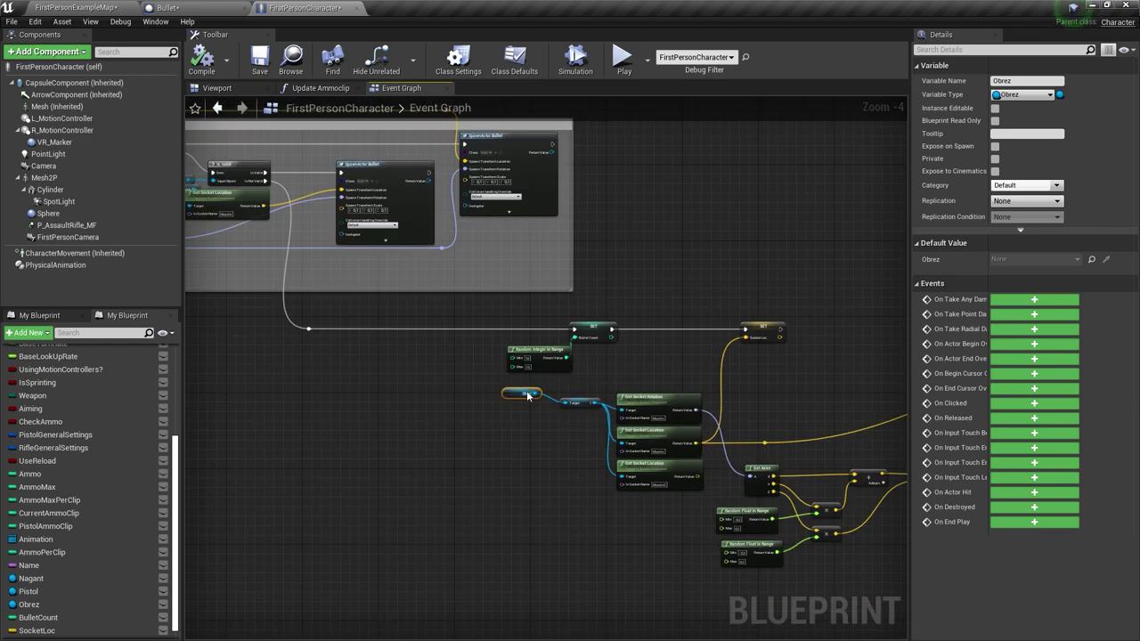
- Add an Is Valid check on Obrez and route the exec wire through it
left_click_drag(589, 393, 421, 372)
type("o")
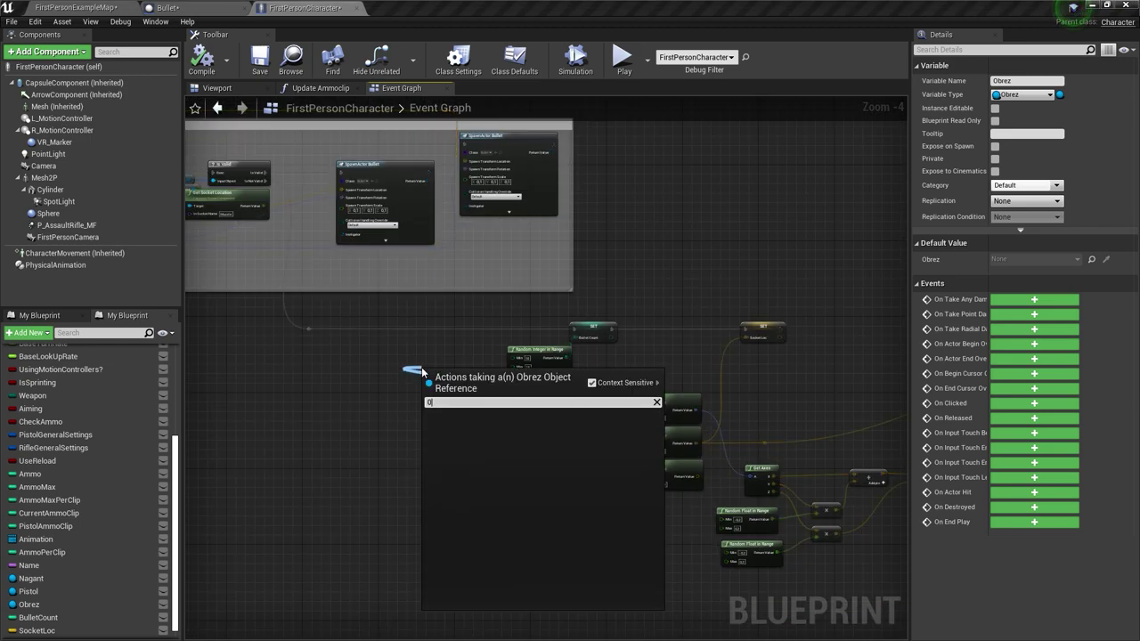
left_click(485, 496)
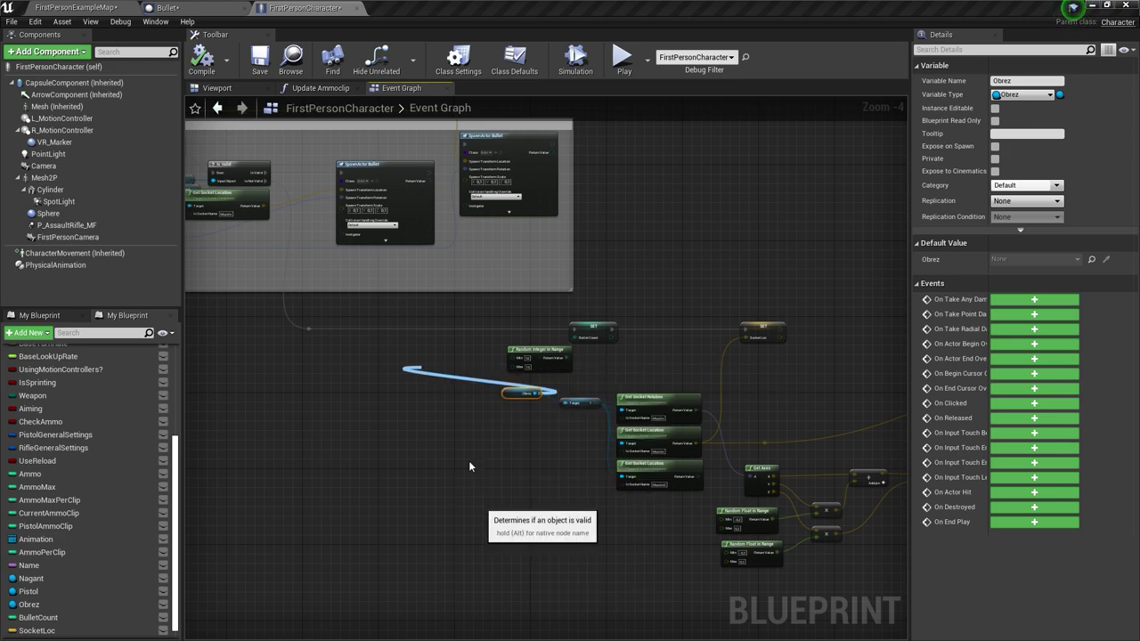
left_click_drag(450, 382, 430, 329)
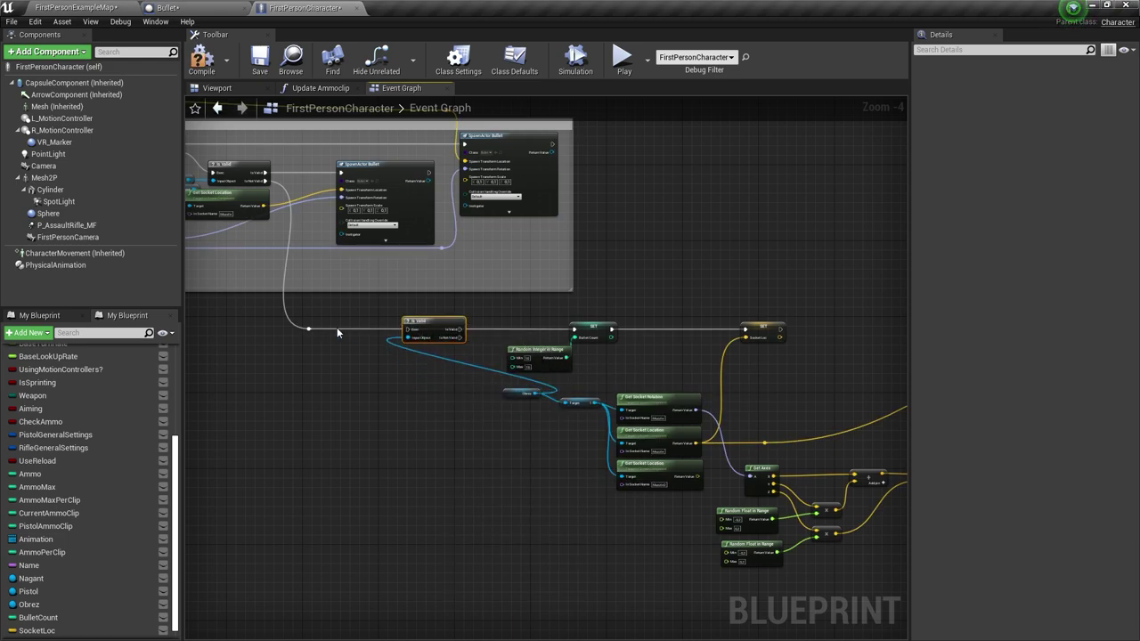
double_click(304, 330)
mouse_move(318, 330)
left_mouse_down()
mouse_move(381, 344)
mouse_move(409, 332)
mouse_move(574, 330)
left_mouse_up()
- Arrange the Obrez getter, Random Integer in Range and SET Bullet Count around Is Valid
left_click_drag(521, 395, 373, 352)
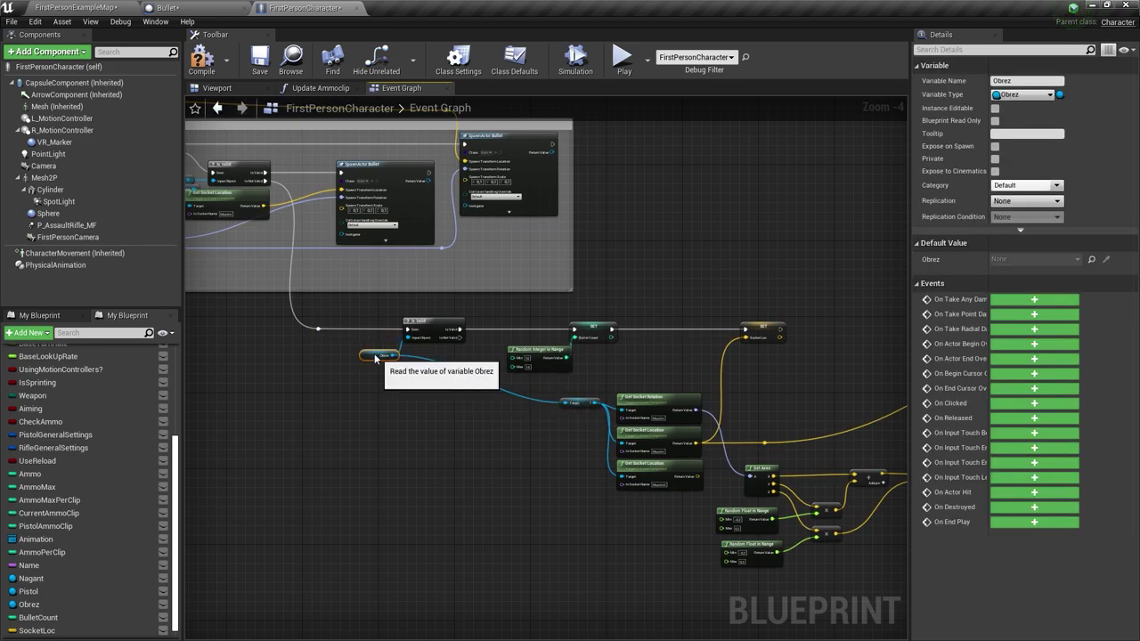
right_click_drag(413, 369, 335, 351)
scroll(472, 341, "up", 1)
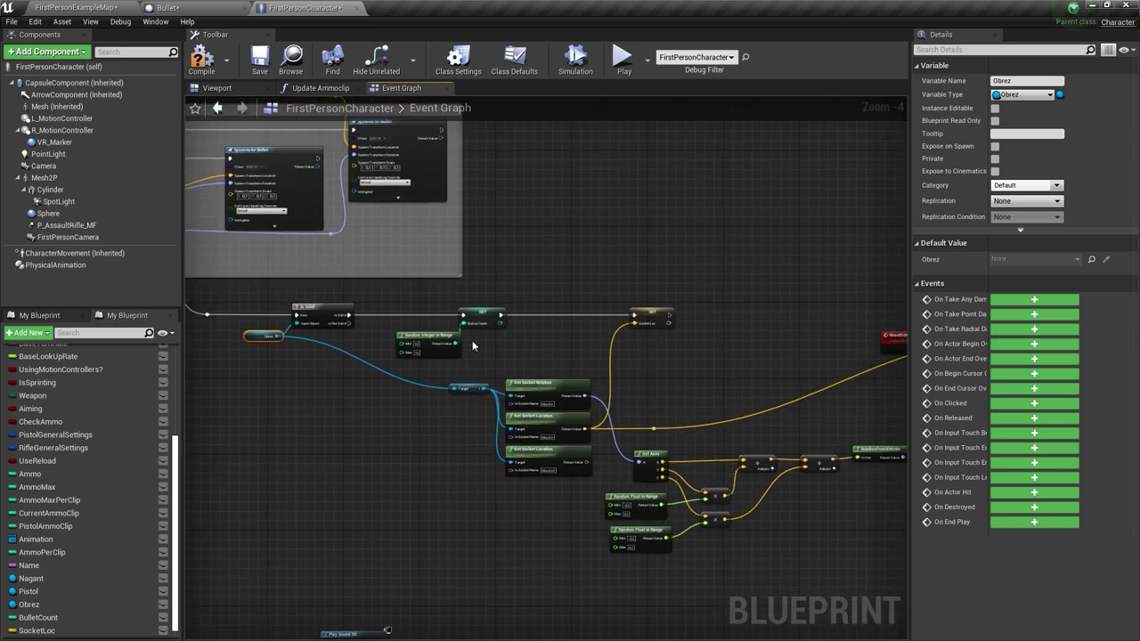
scroll(458, 347, "up", 1)
scroll(458, 348, "up", 1)
left_click(513, 371)
left_click_drag(514, 367, 358, 367)
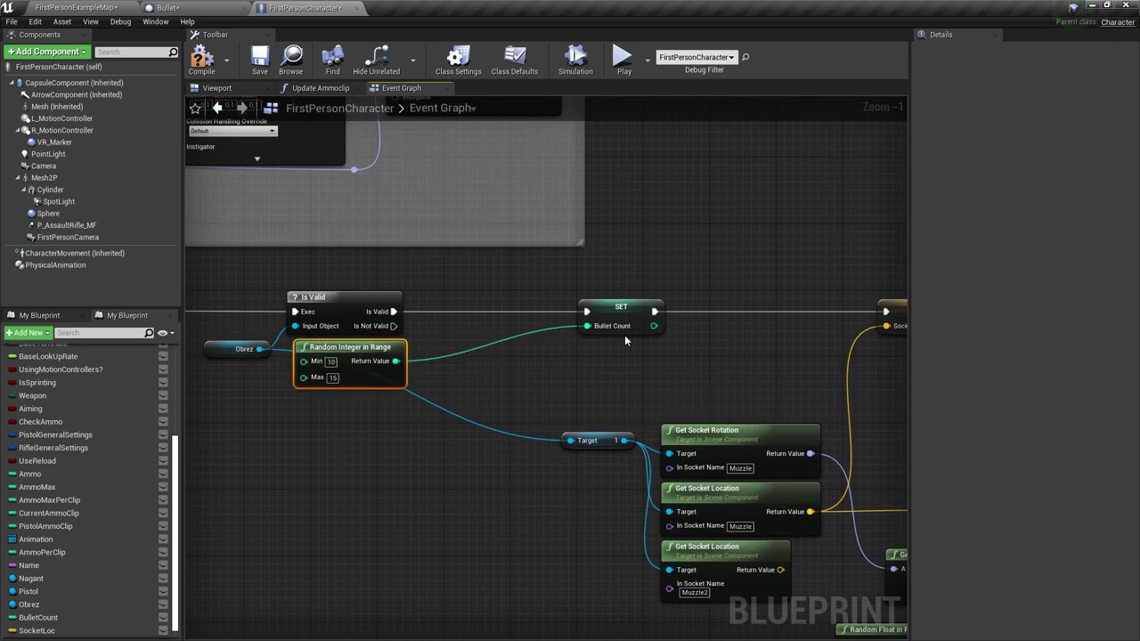
mouse_move(632, 314)
left_mouse_down()
mouse_move(470, 310)
mouse_move(544, 317)
left_mouse_up()
- Add a Flip Flop after SET Bullet Count and a second Socket Loc setter on output B, fed by Muzzle2
type("fl")
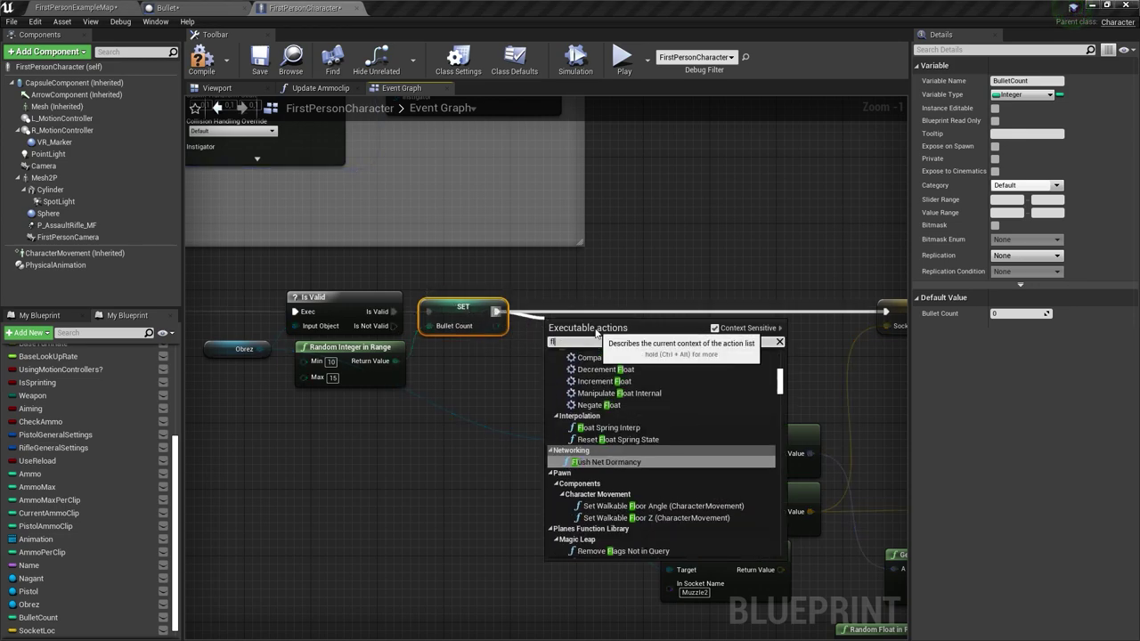
type("ip")
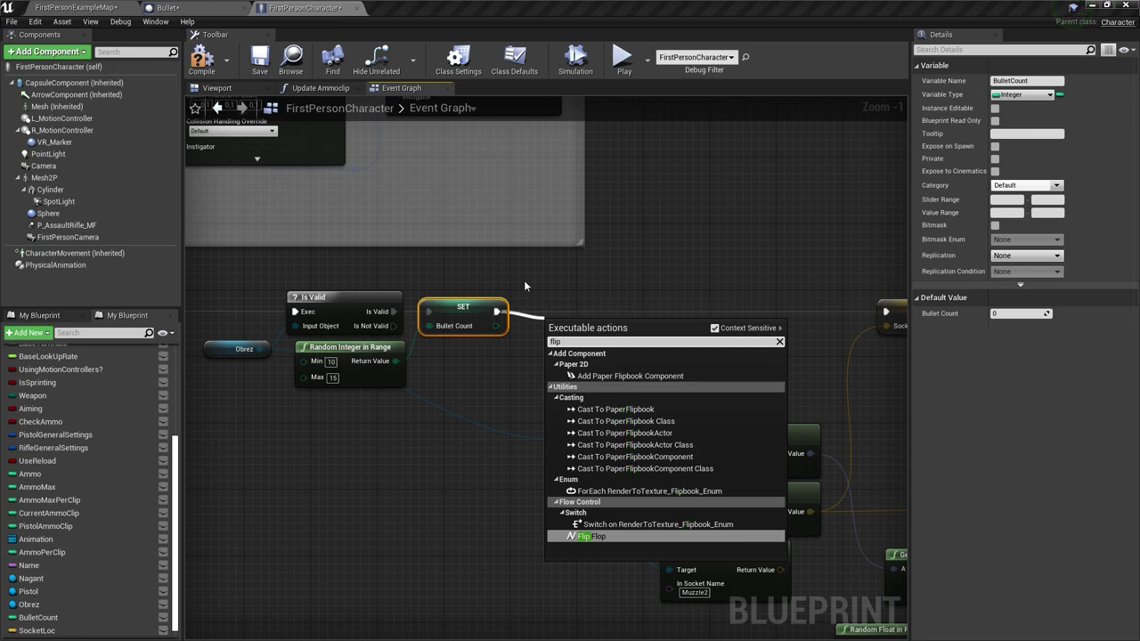
left_click(599, 534)
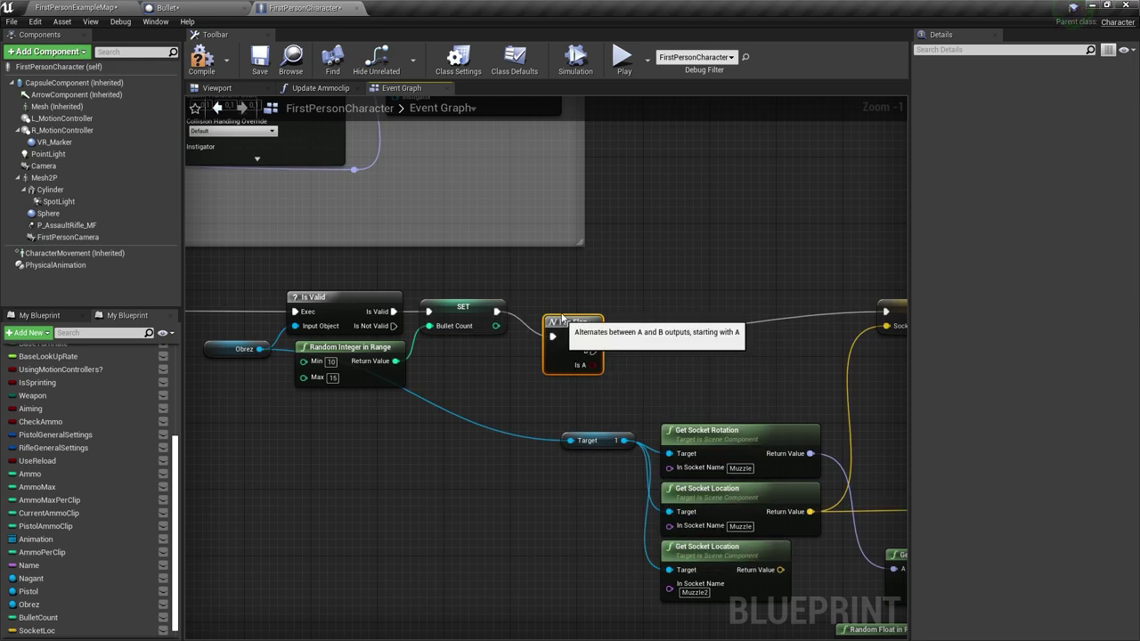
right_click_drag(579, 314, 437, 299)
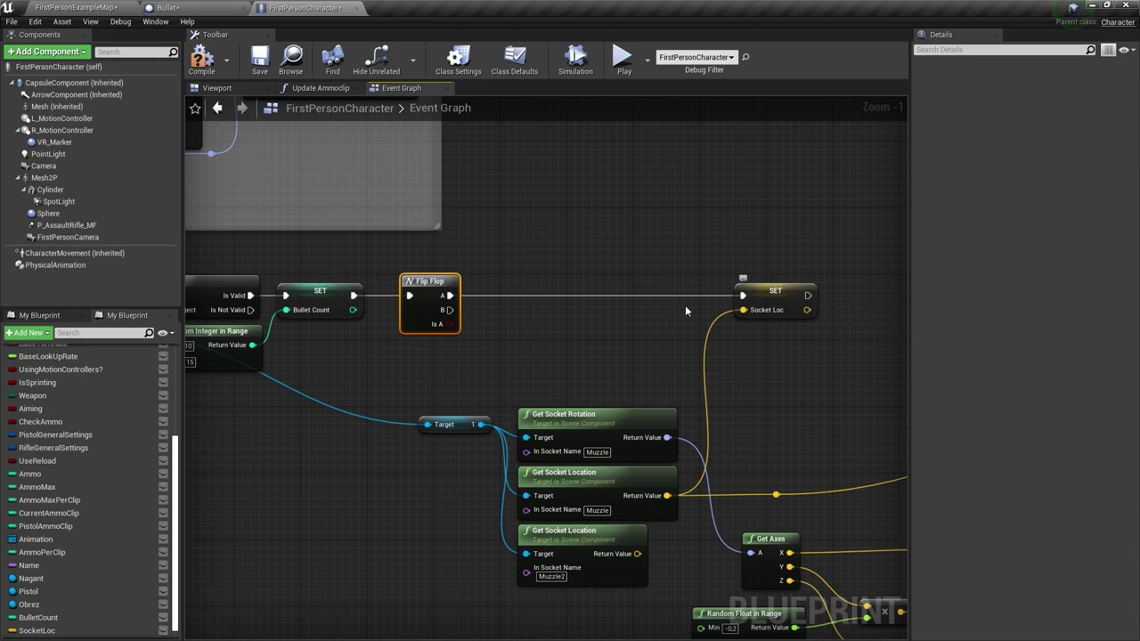
right_click_drag(800, 438, 705, 383)
left_click(684, 254)
key("ctrl+c")
left_click(670, 285)
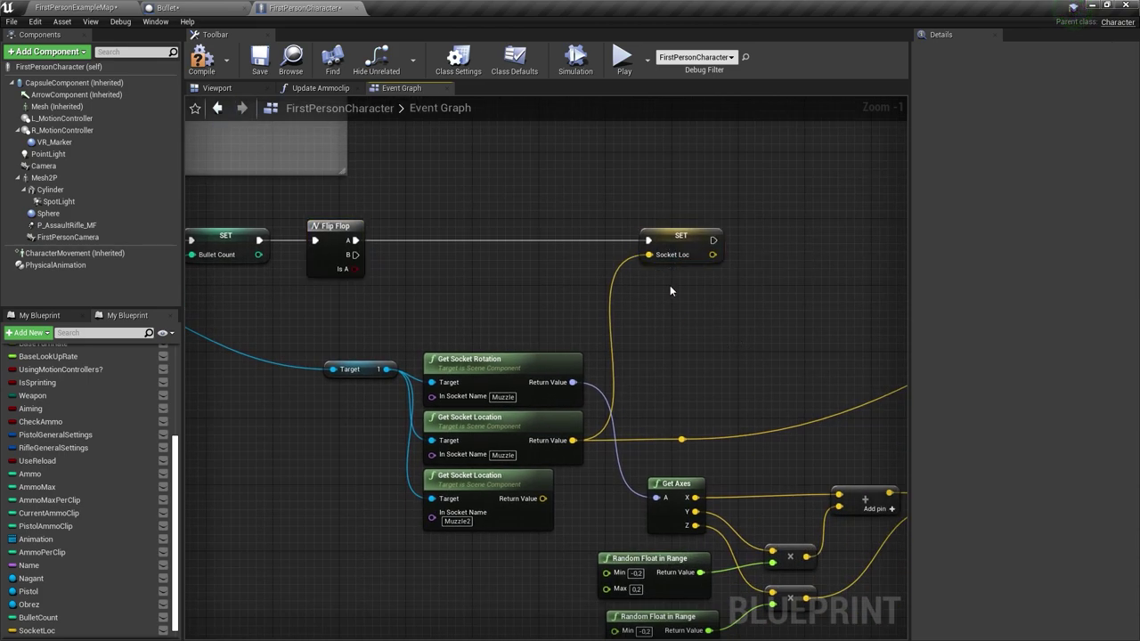
key("ctrl+v")
left_click_drag(713, 305, 671, 287)
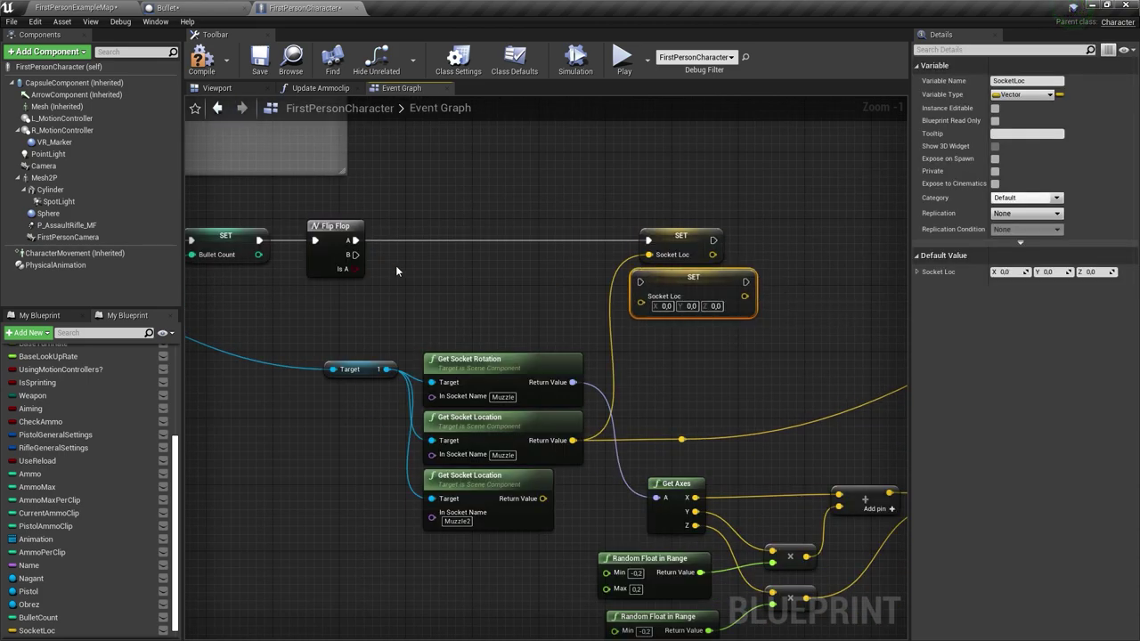
mouse_move(359, 258)
left_mouse_down()
mouse_move(637, 294)
mouse_move(640, 282)
left_mouse_up()
left_click_drag(544, 499, 641, 302)
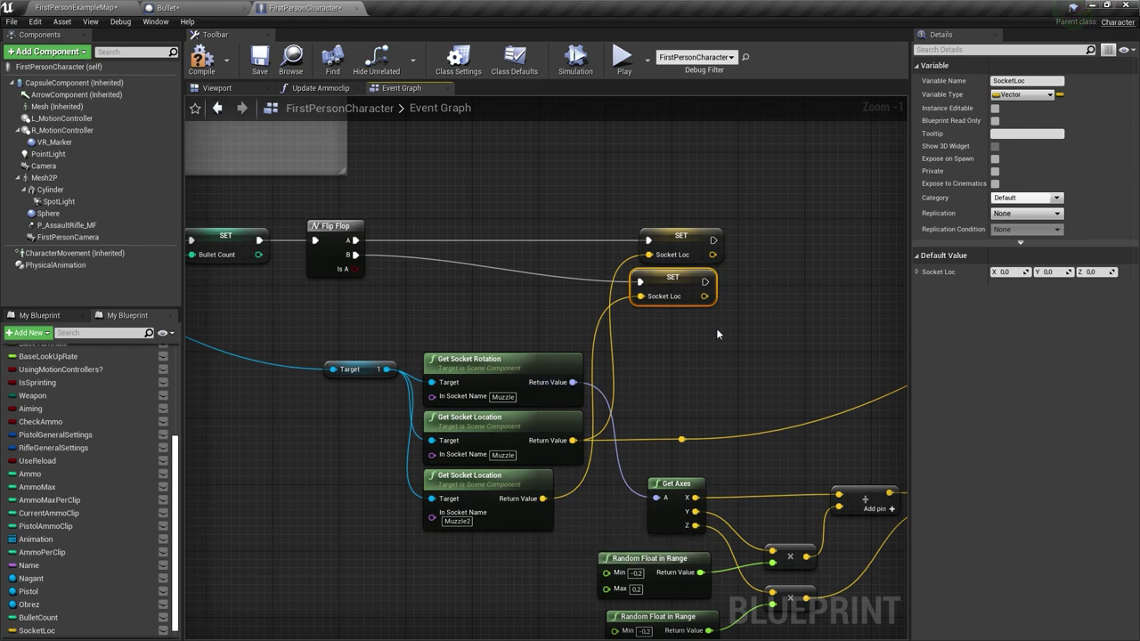
- Use the SocketLoc variable as the SpawnActor Bullet spawn location
right_click_drag(704, 393, 588, 363)
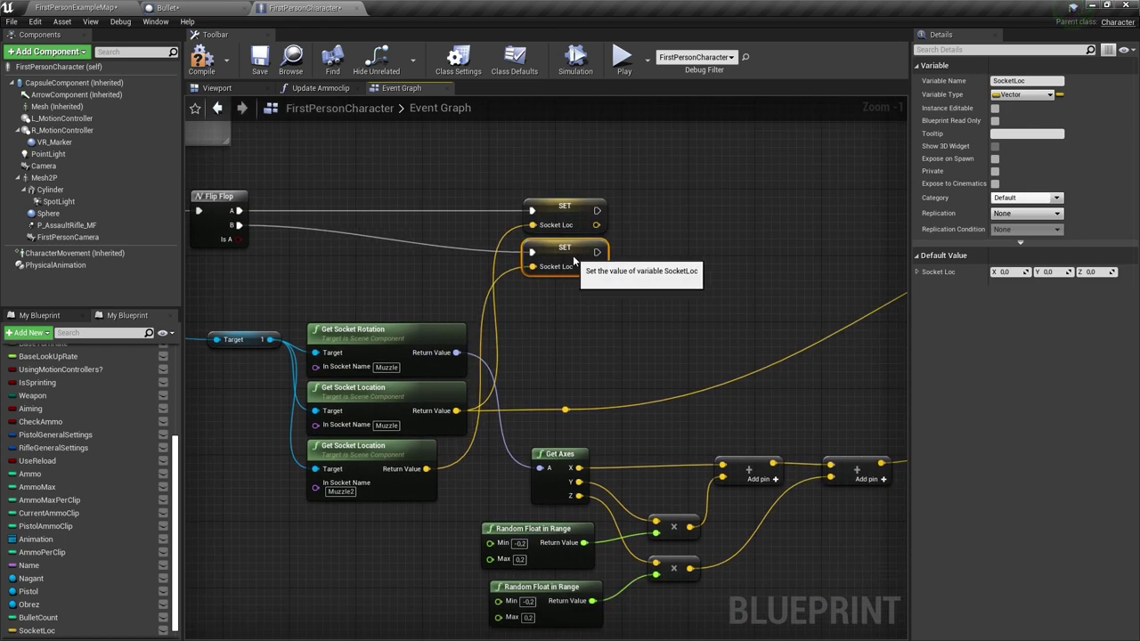
right_click_drag(684, 409, 597, 341)
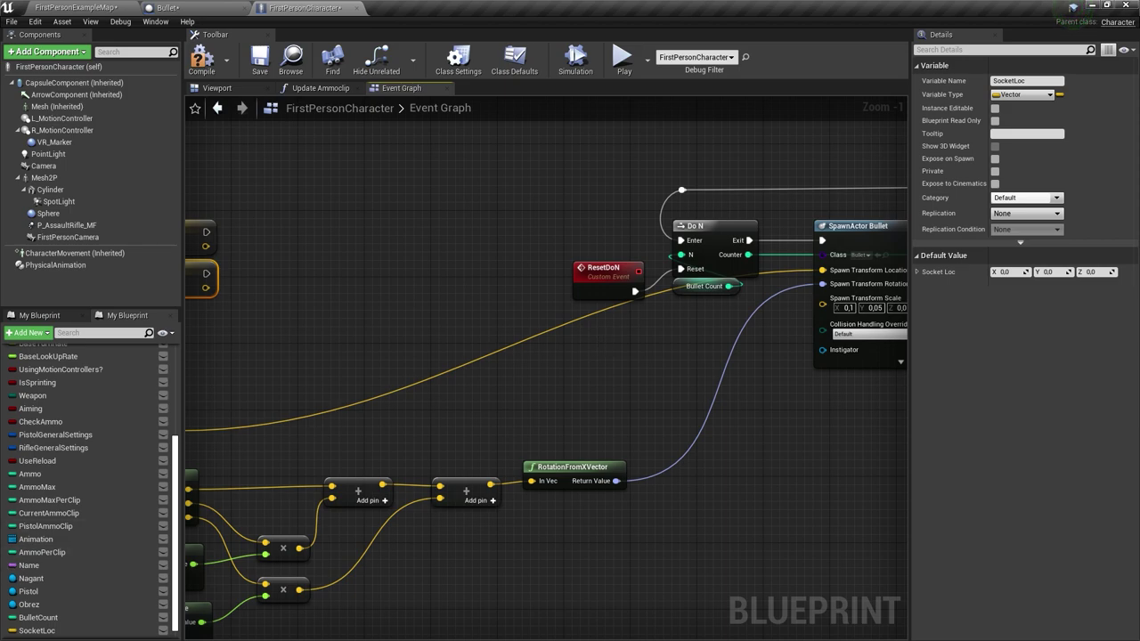
left_click_drag(38, 630, 366, 496)
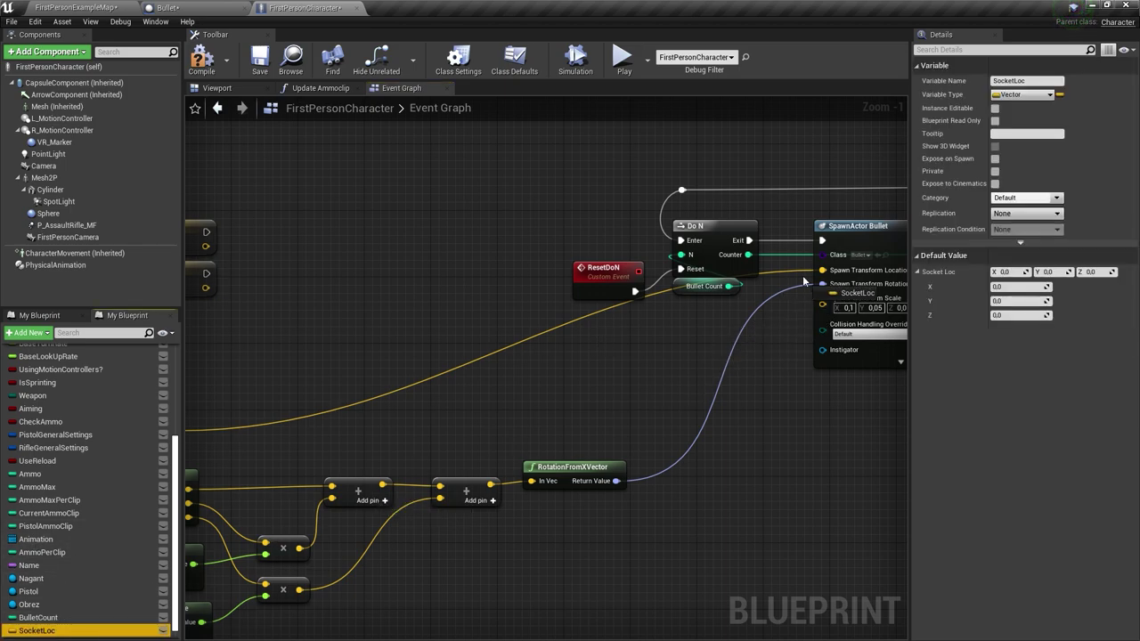
left_click_drag(803, 281, 820, 271)
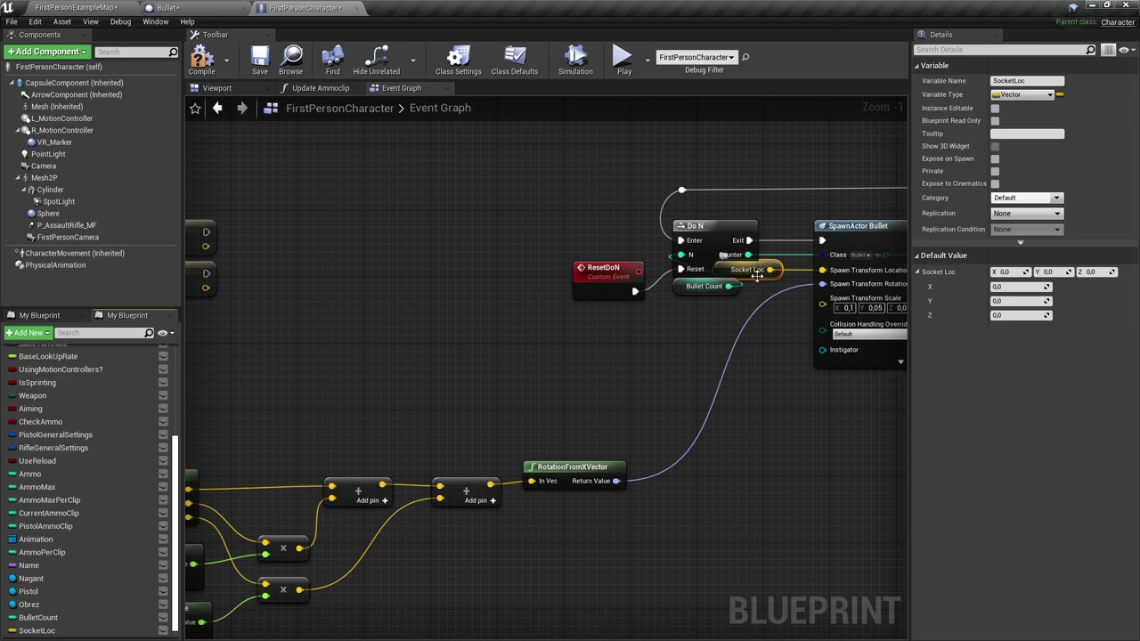
- Delete the stray reroute, connect the second setter to Do N Enter, and start a play test
right_click_drag(273, 462, 603, 471)
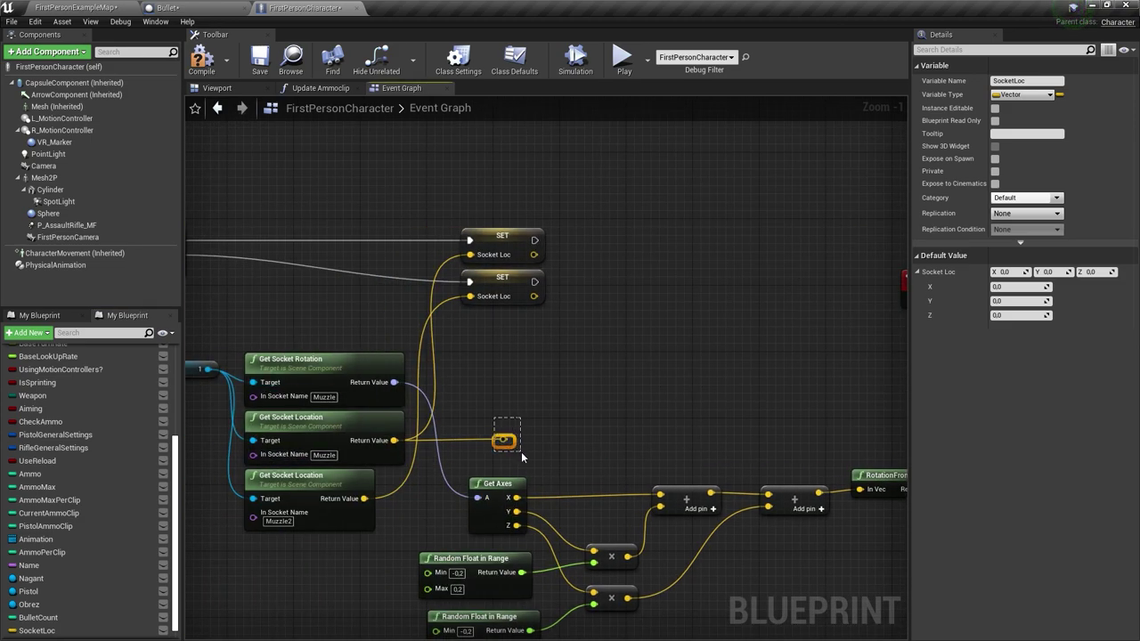
key("Delete")
scroll(462, 502, "down", 1)
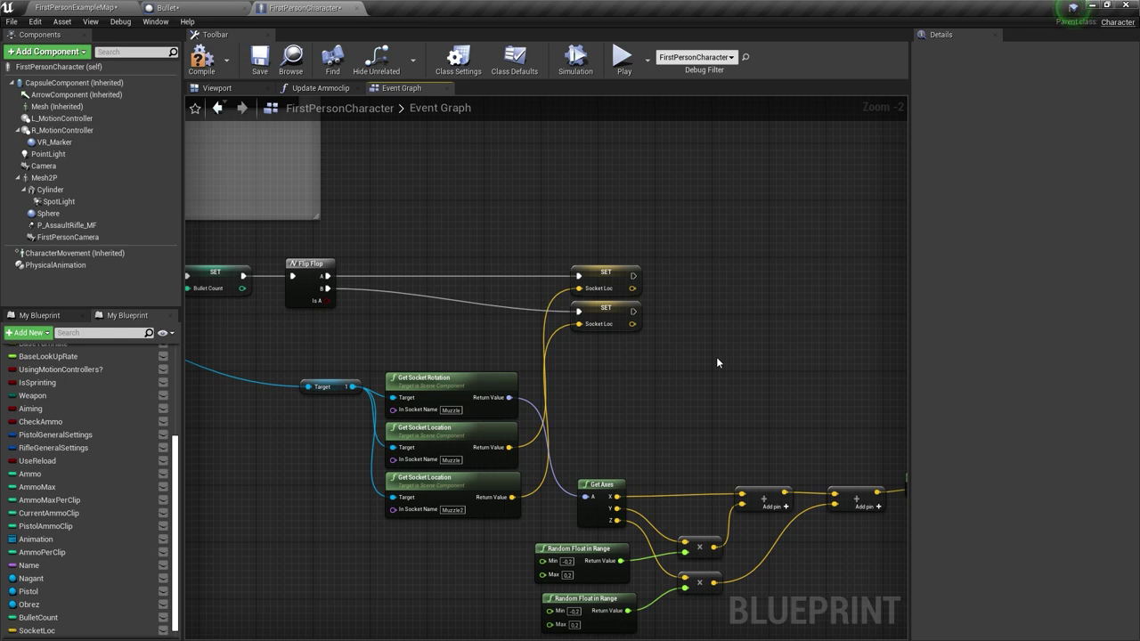
right_click_drag(718, 362, 388, 305)
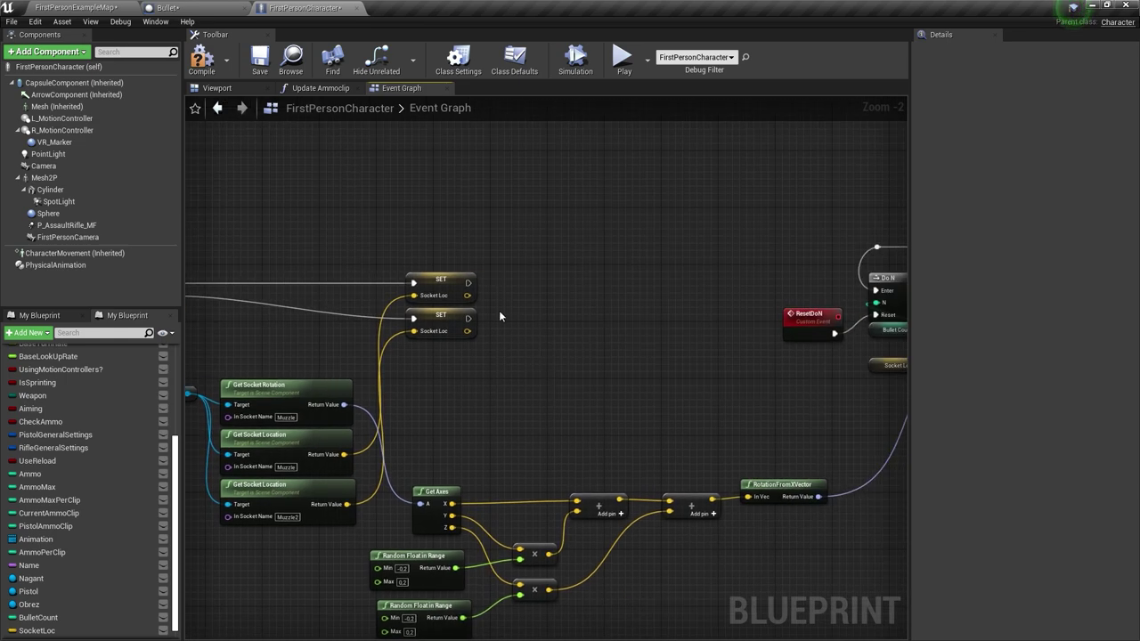
mouse_move(367, 286)
left_mouse_down()
mouse_move(776, 295)
mouse_move(369, 323)
left_mouse_up()
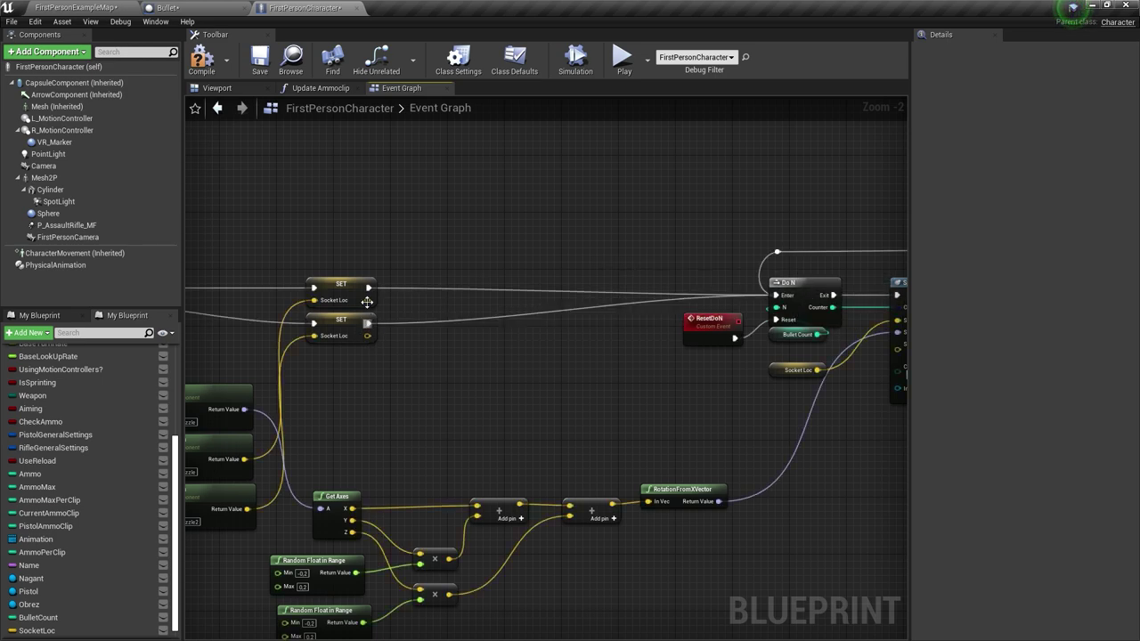
left_click(624, 60)
- Fire five shotgun shots down the corridor, then stop play and return to the Bullet graph
left_click(570, 316)
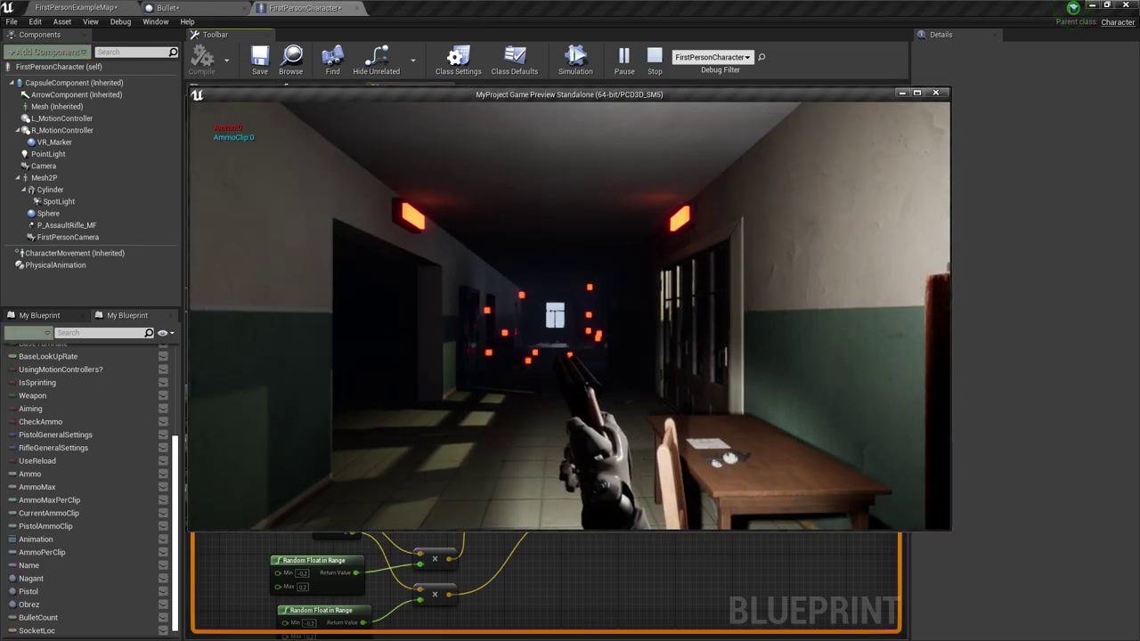
left_click(570, 317)
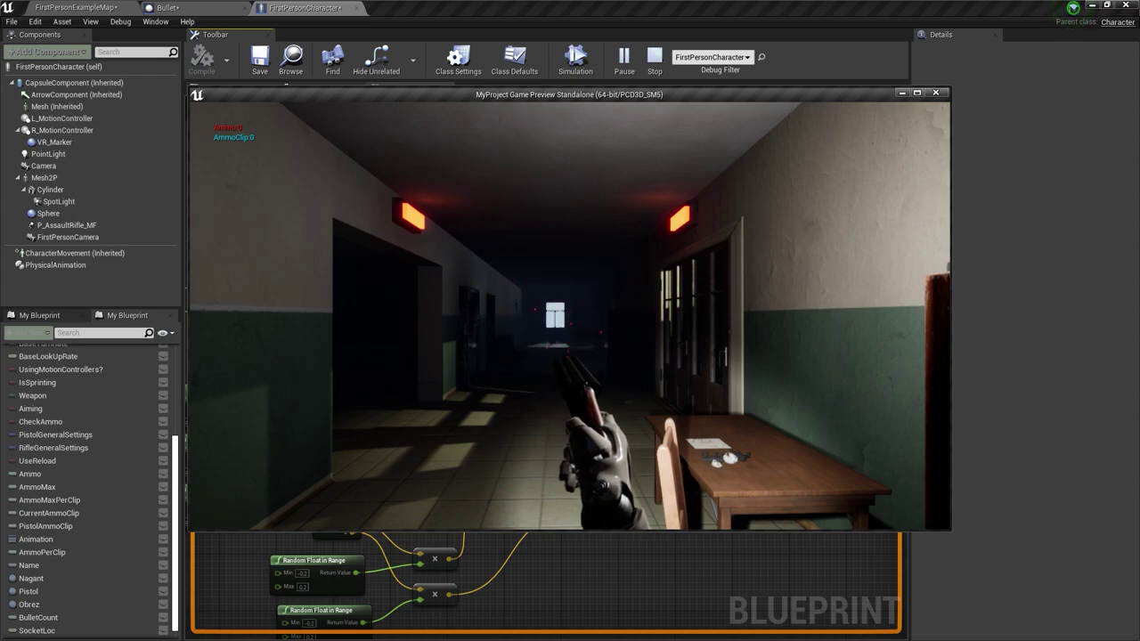
left_click(570, 316)
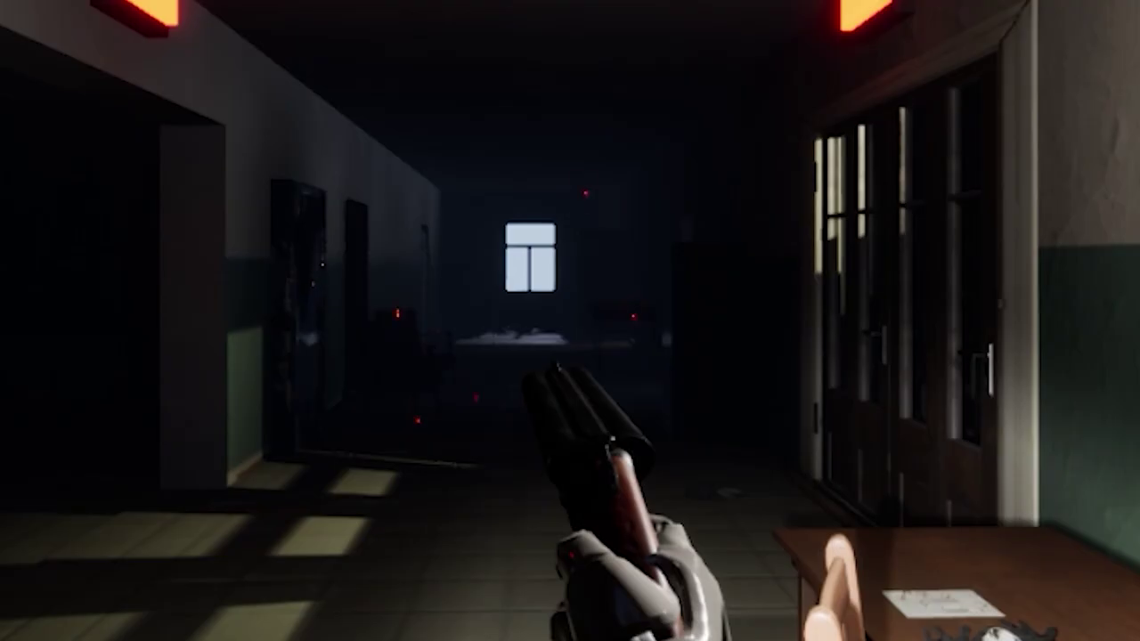
left_click(570, 316)
left_click(570, 316)
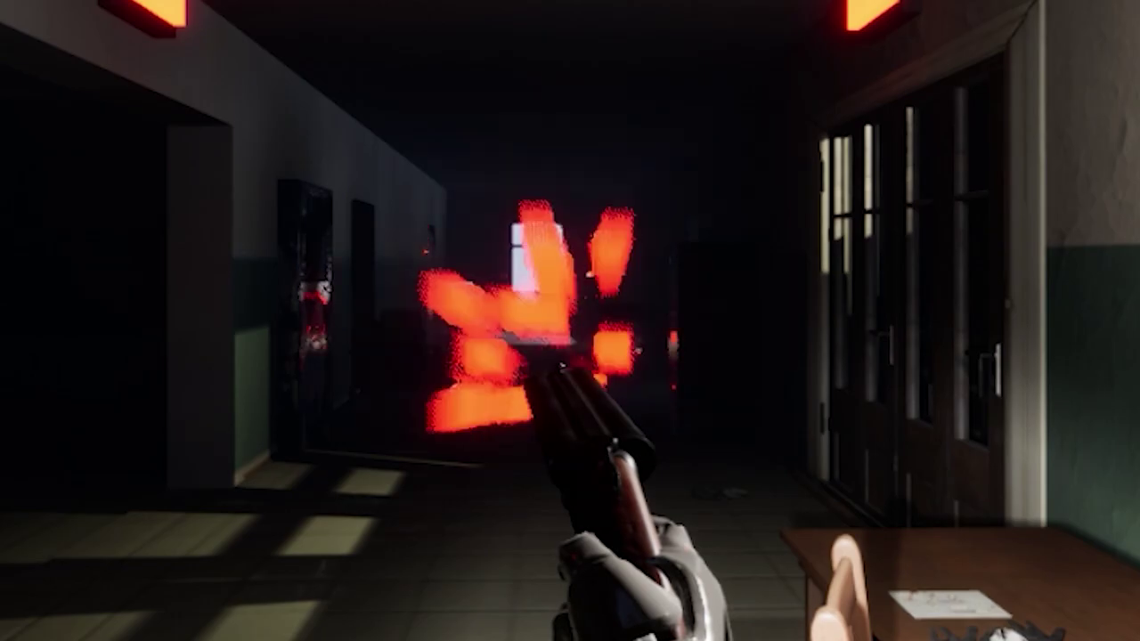
key("Escape")
left_click(187, 5)
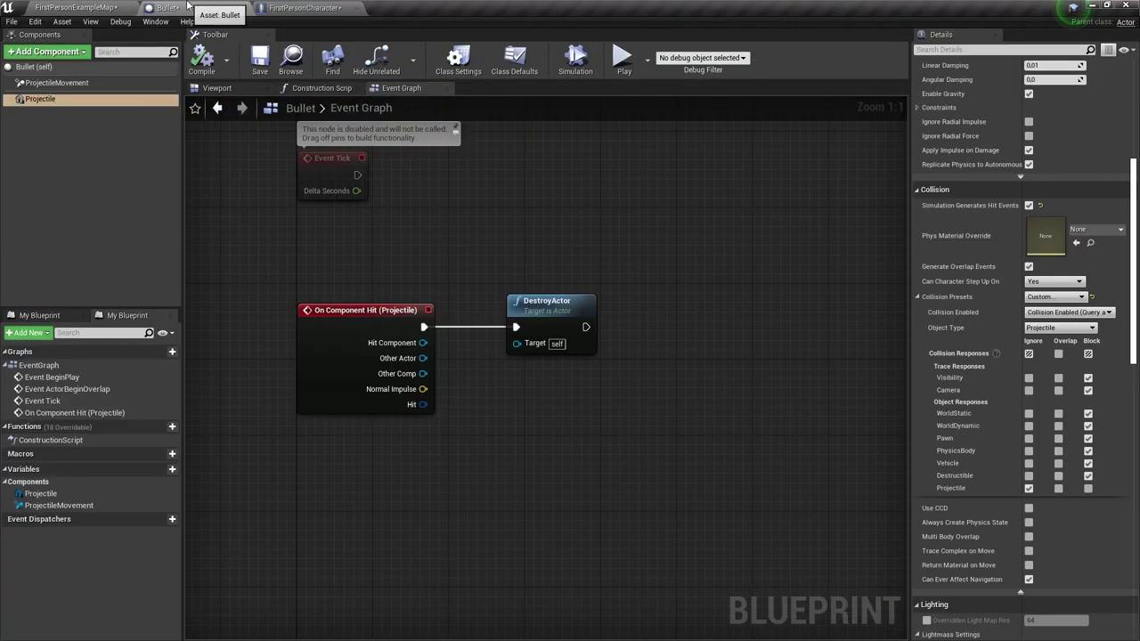
- Save all assets and move DestroyActor aside to make room after the hit event
left_click(14, 21)
left_click(42, 89)
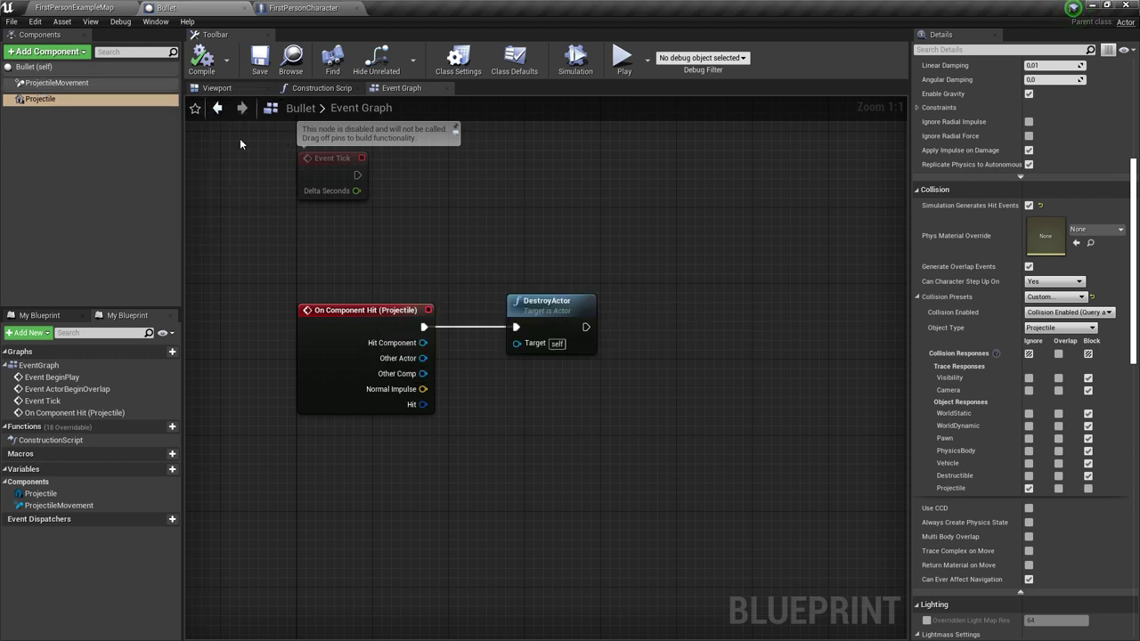
scroll(223, 294, "down", 2)
mouse_move(402, 317)
left_mouse_down()
mouse_move(871, 324)
mouse_move(814, 317)
left_mouse_up()
right_click_drag(560, 319, 607, 334)
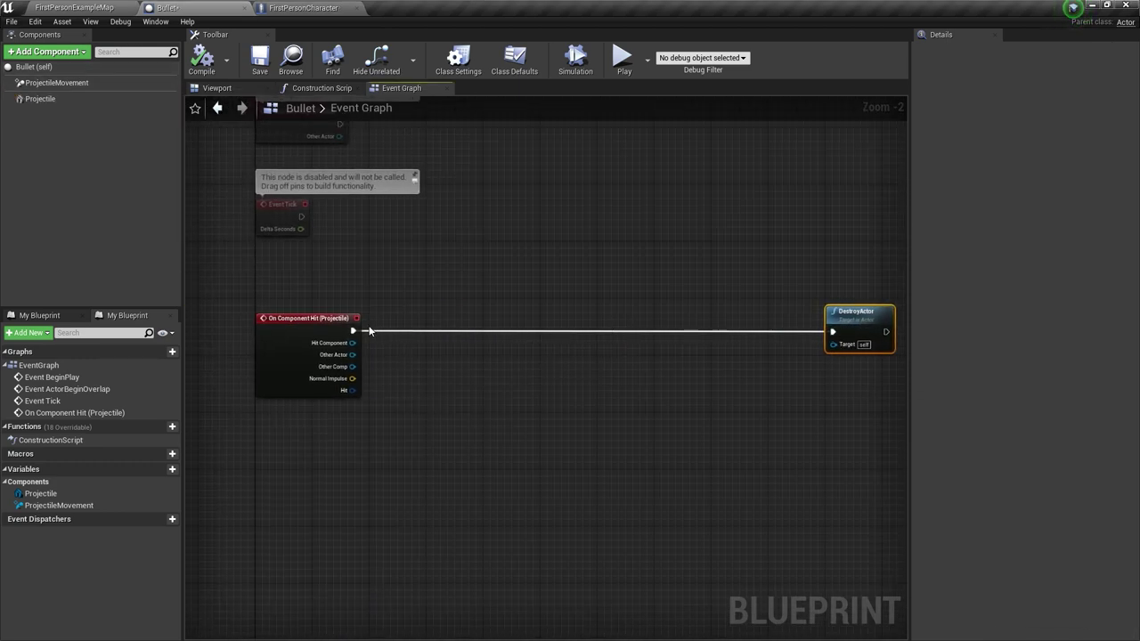
- Add Spawn Emitter at Location after On Component Hit, with Normal Impulse wired into Location
left_click_drag(353, 331, 430, 345)
type("sp")
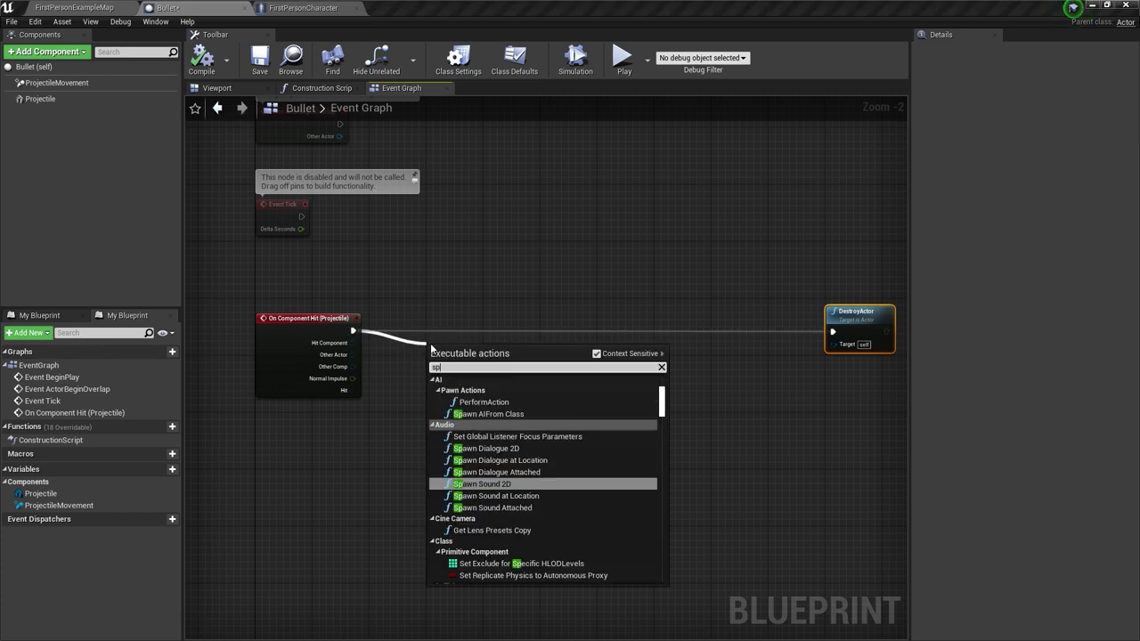
type("ar")
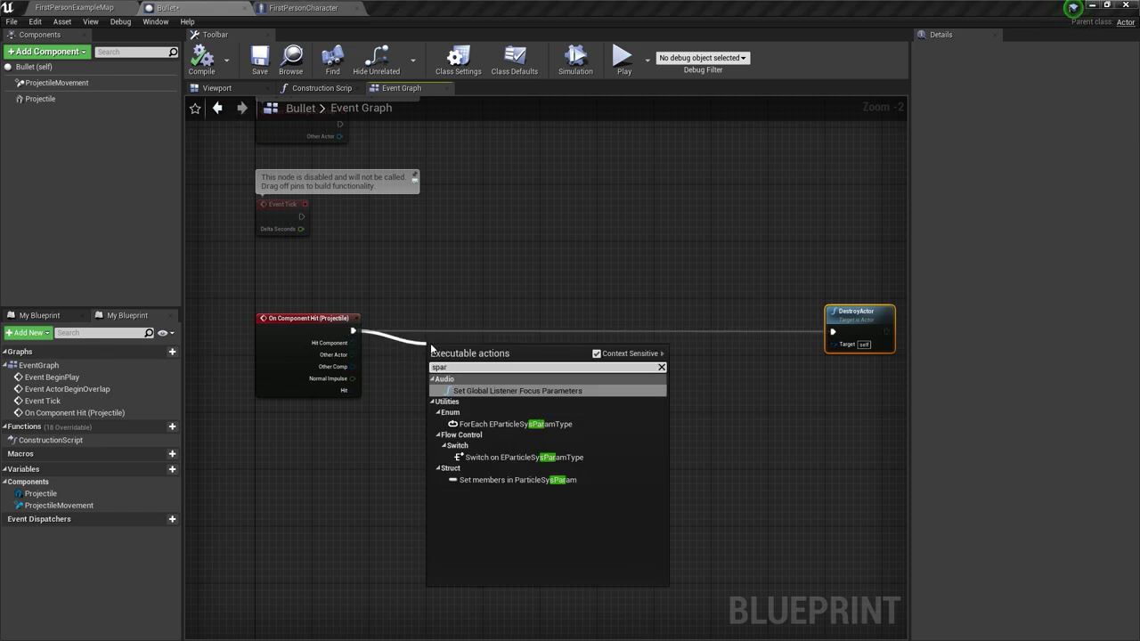
key("BackSpace")
type("w")
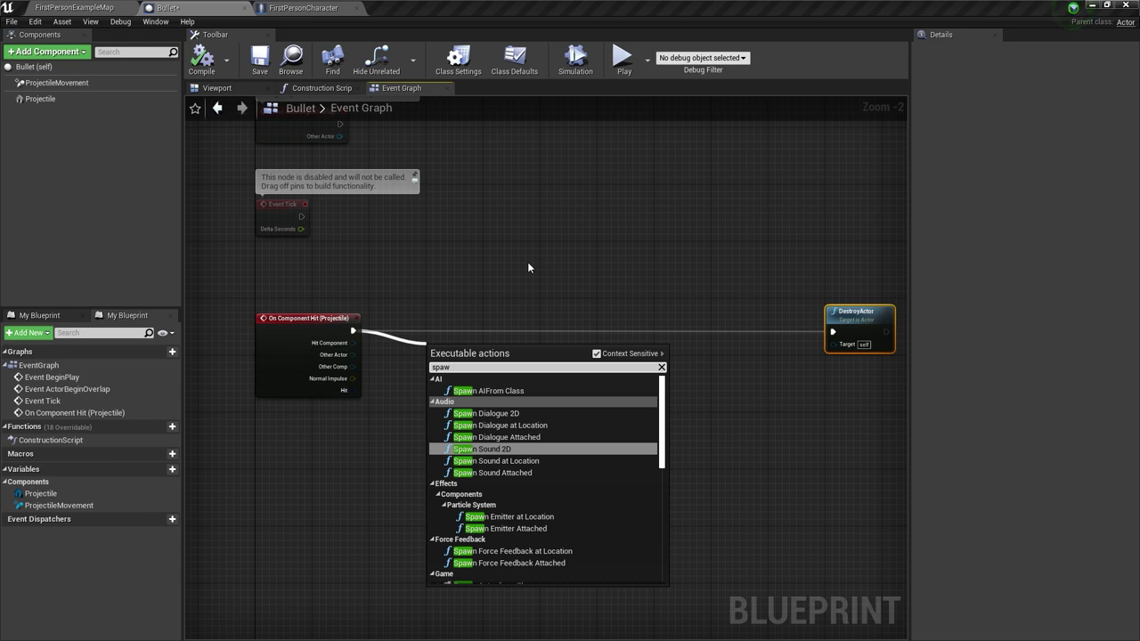
type("n at")
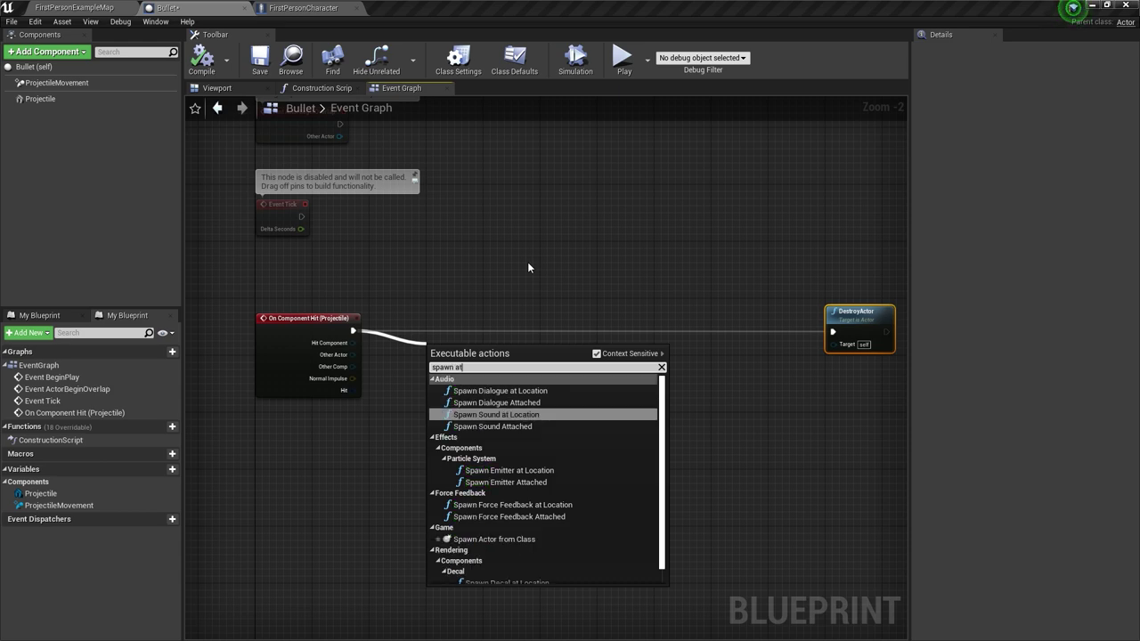
key("BackSpace")
key("BackSpace")
type("p")
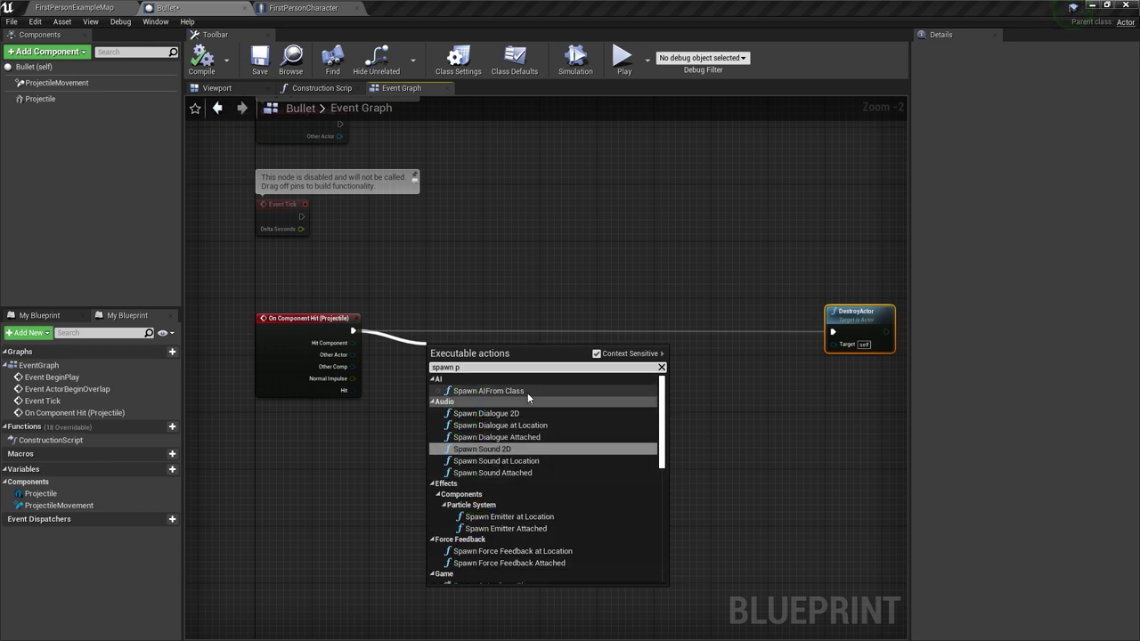
type("AR")
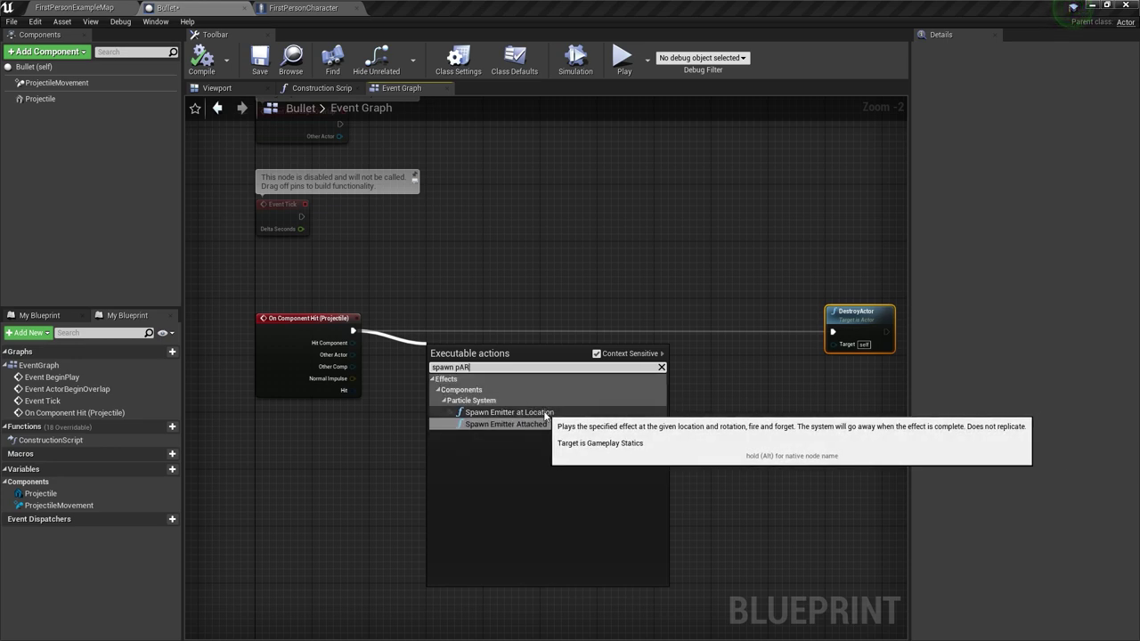
left_click(555, 413)
scroll(485, 325, "up", 2)
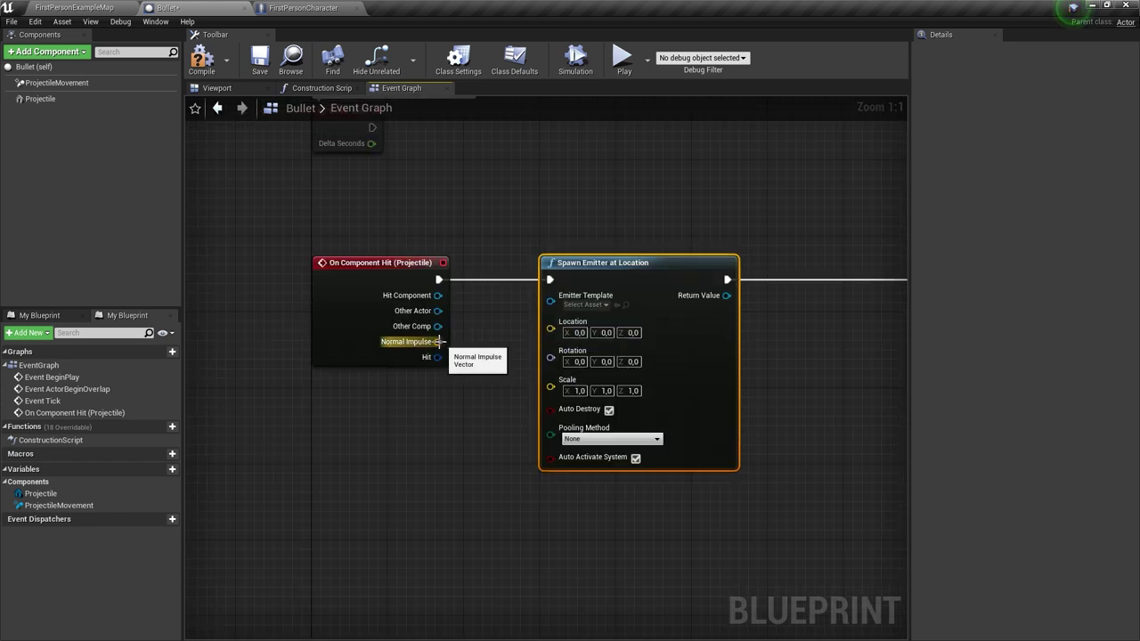
mouse_move(439, 341)
left_mouse_down()
mouse_move(539, 318)
mouse_move(553, 328)
left_mouse_up()
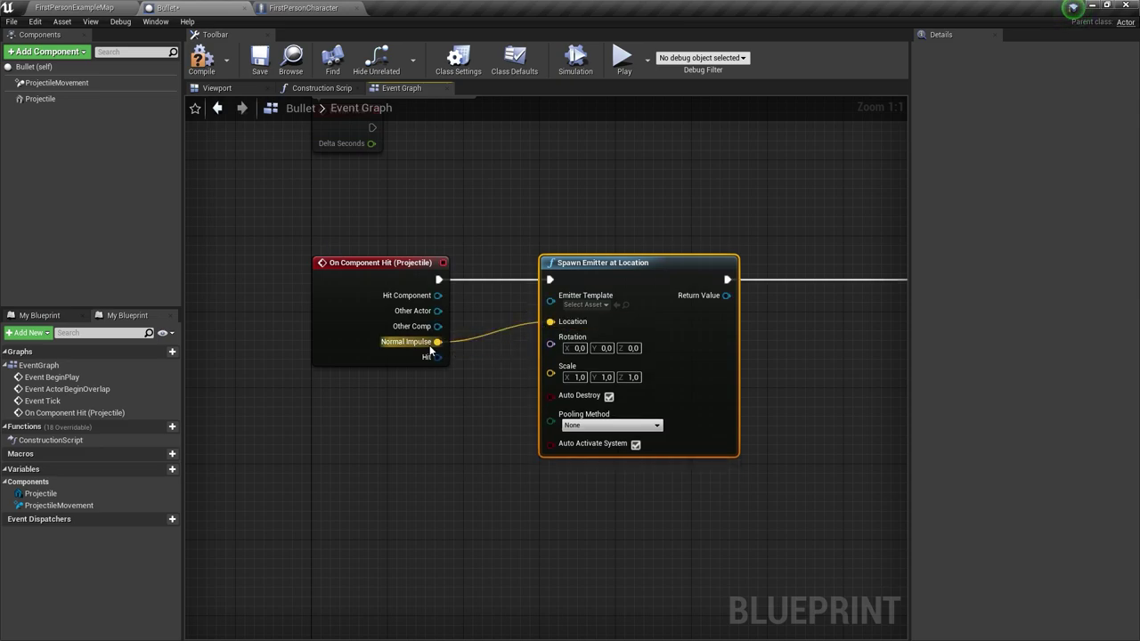
left_click(104, 6)
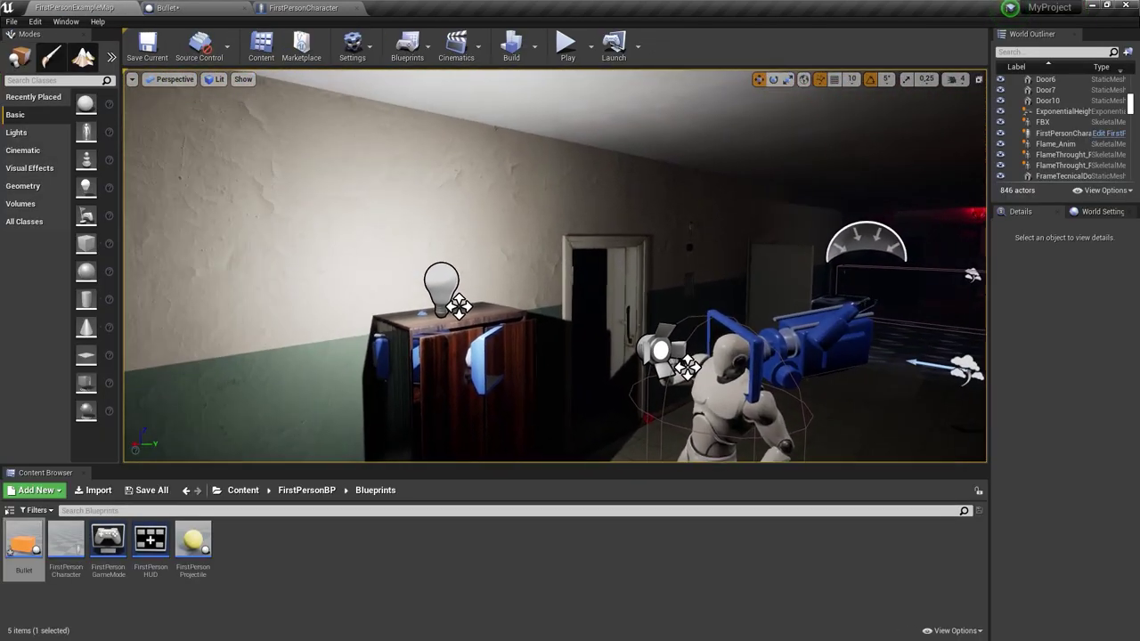
right_click_drag(606, 429, 606, 430)
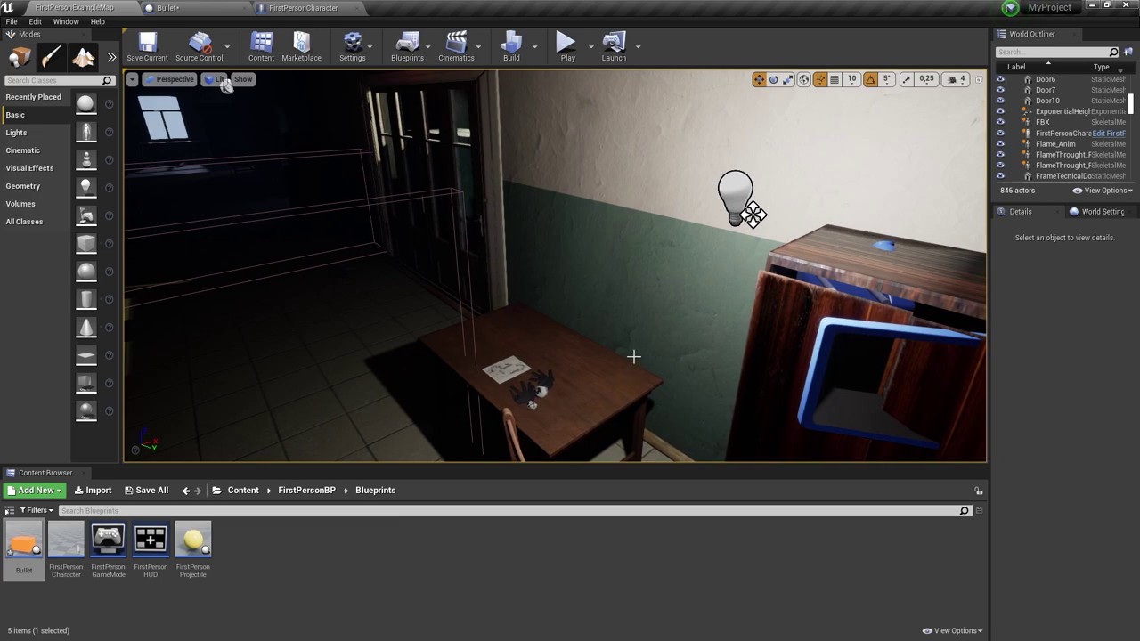
right_click_drag(656, 248, 656, 247)
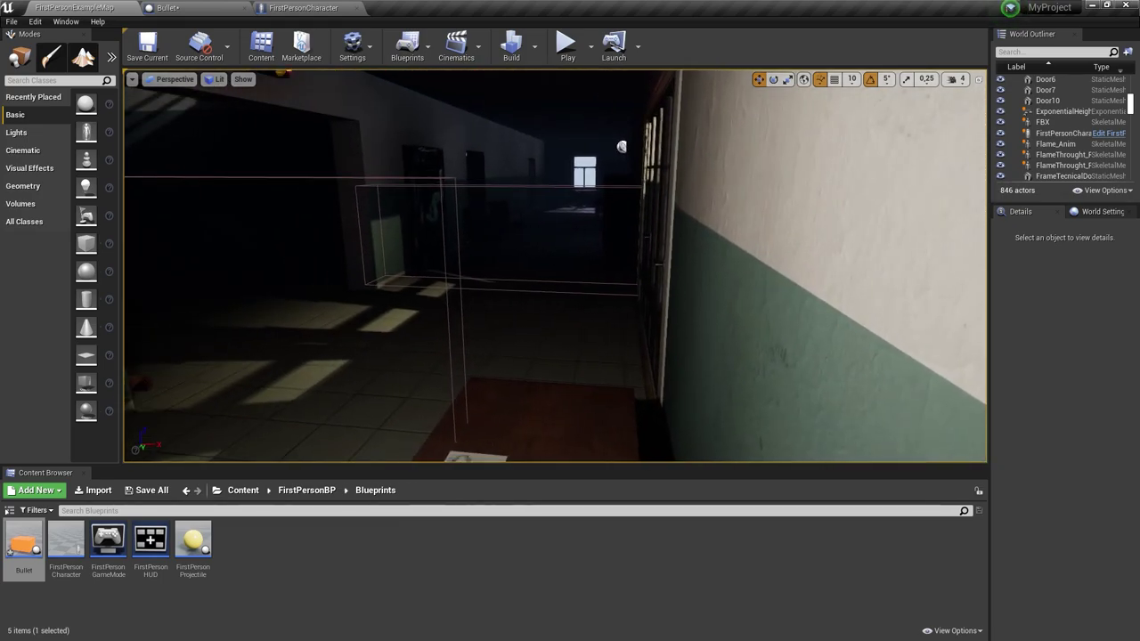
right_click_drag(583, 321, 583, 320)
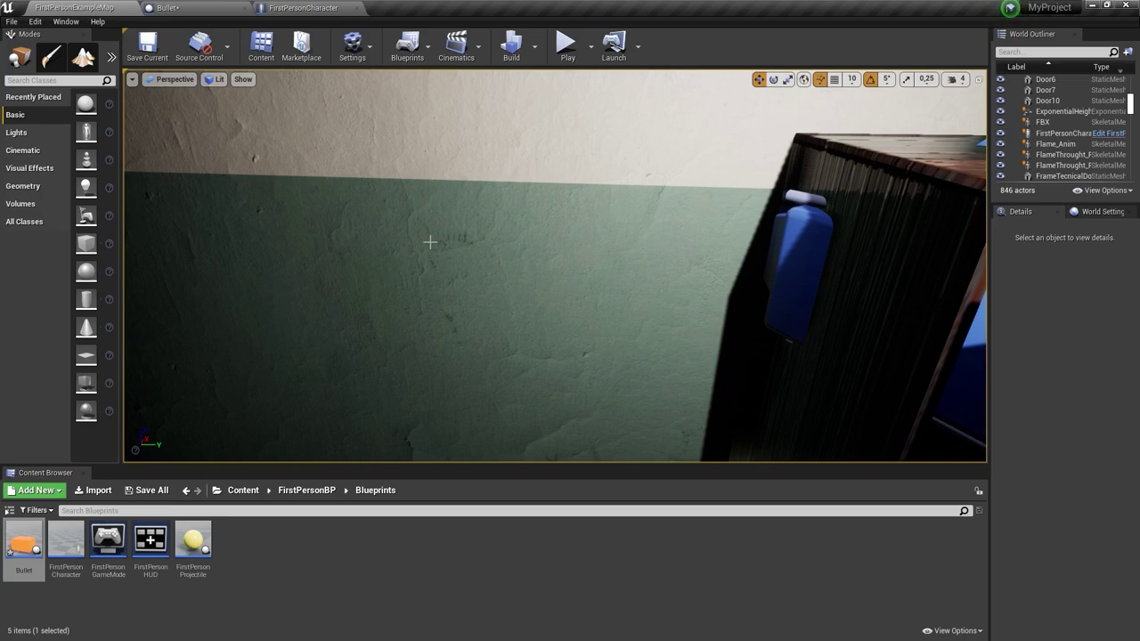
right_click_drag(429, 241, 450, 212)
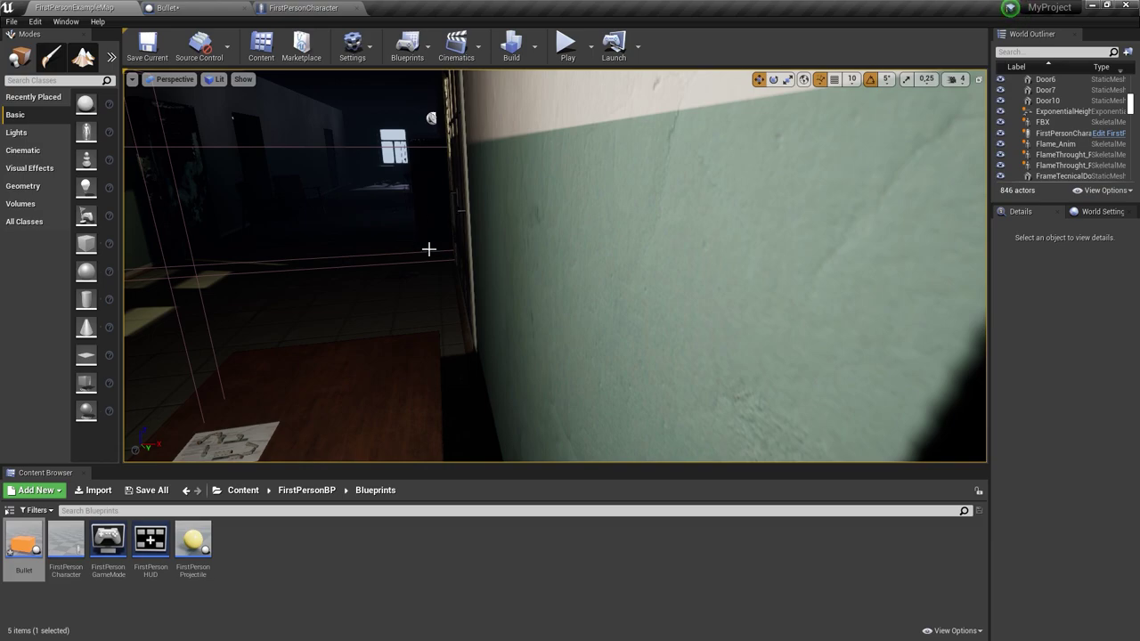
right_click_drag(428, 250, 428, 249)
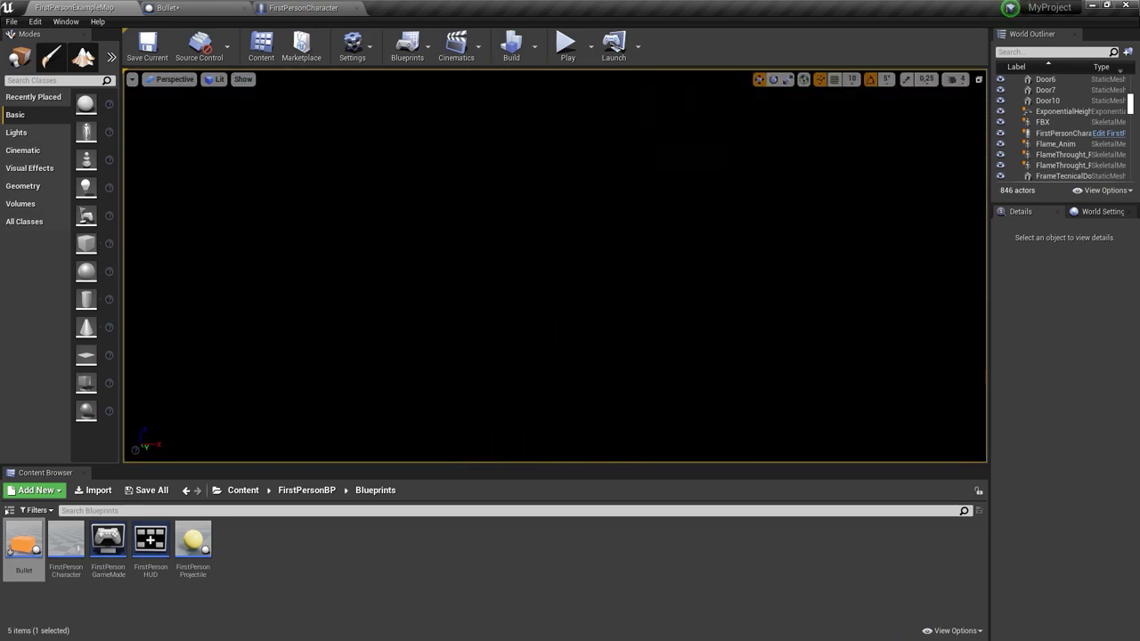
right_click_drag(462, 197, 463, 197)
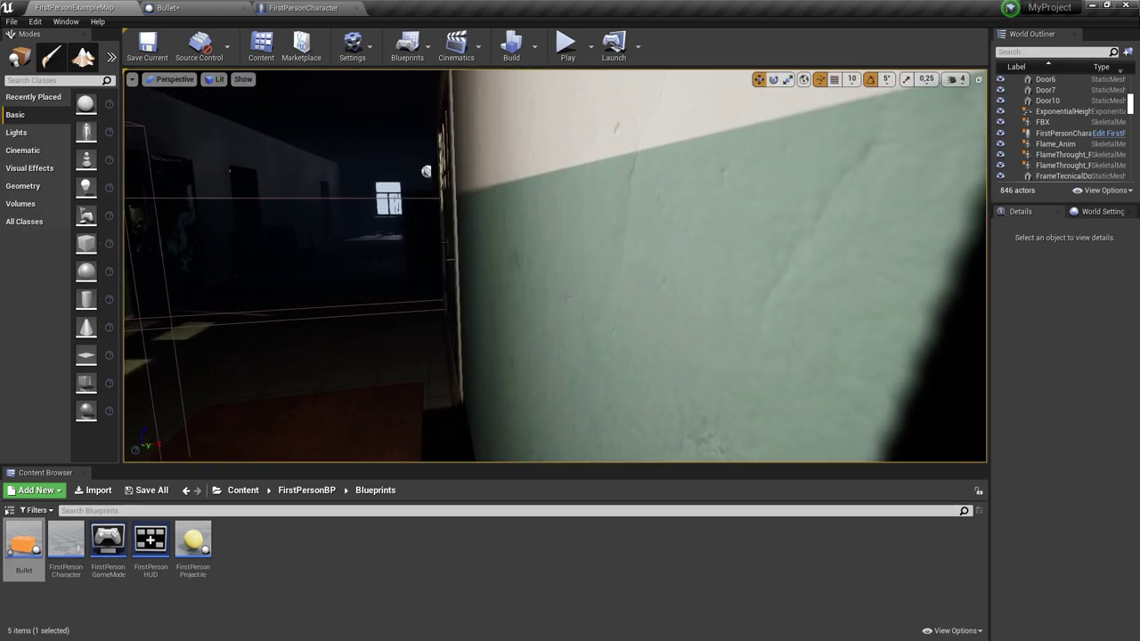
right_click_drag(520, 172, 284, 247)
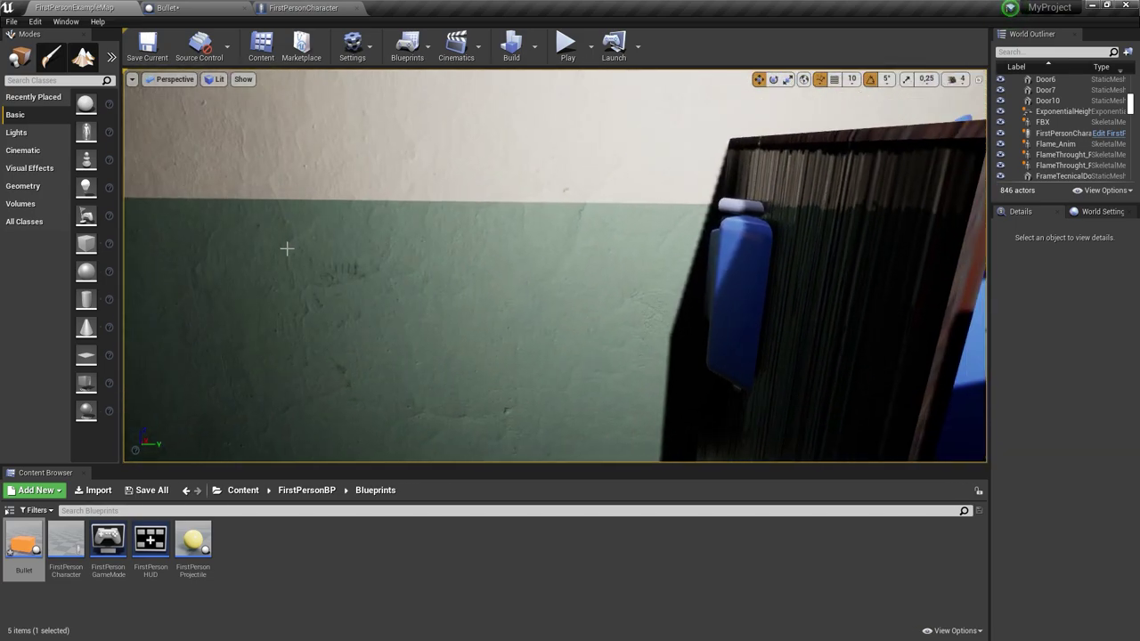
right_click_drag(370, 287, 392, 318)
- Convert Normal Impulse into the emitter's rotation with a RotationFromXVector node
left_click(205, 7)
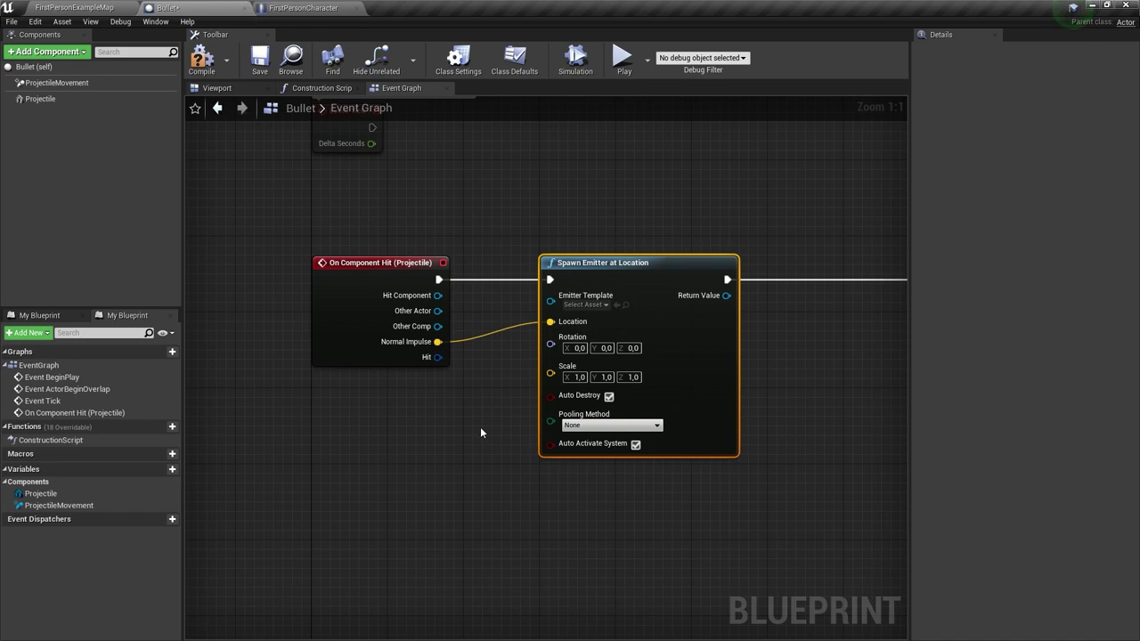
right_click_drag(538, 473, 491, 409)
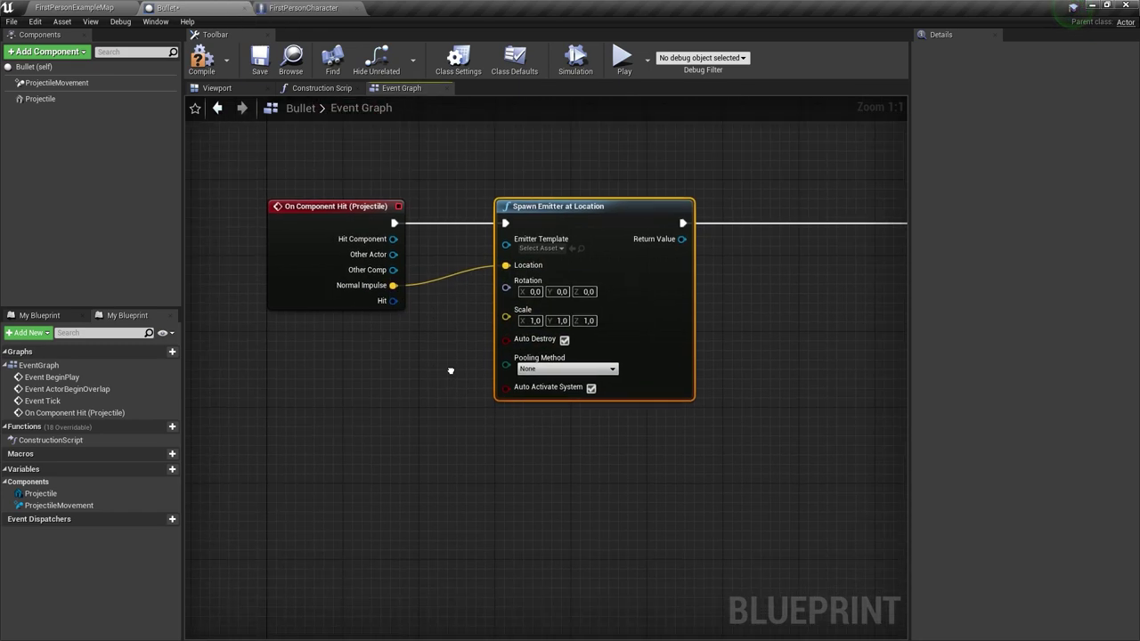
mouse_move(391, 277)
left_mouse_down("ctrl")
mouse_move(469, 304)
mouse_move(503, 293)
left_mouse_up("ctrl")
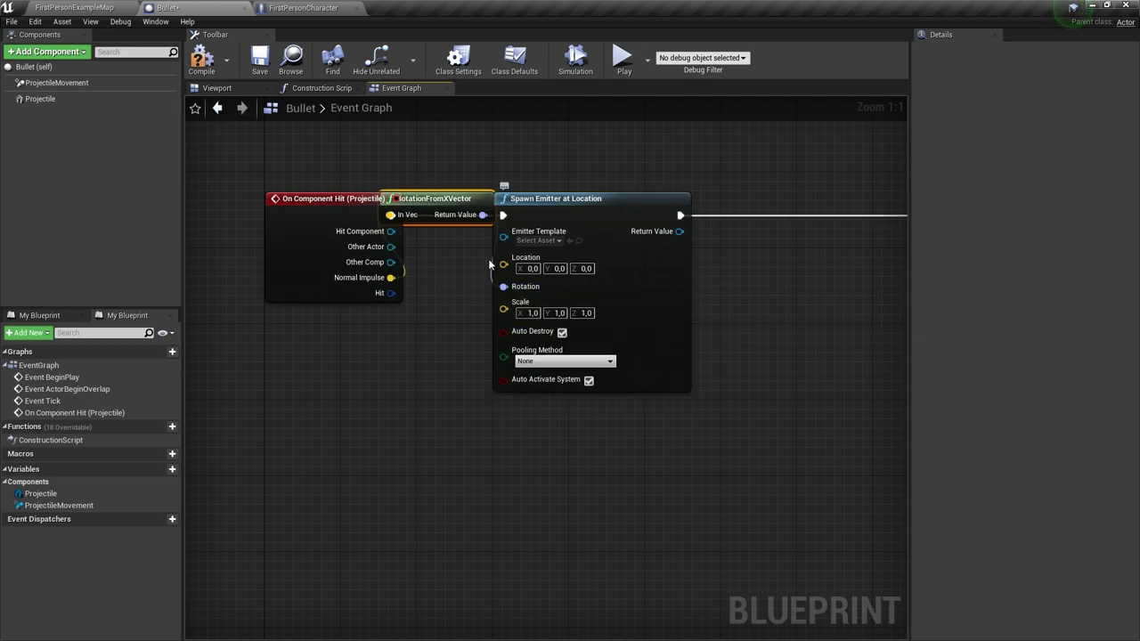
left_click_drag(452, 198, 347, 313)
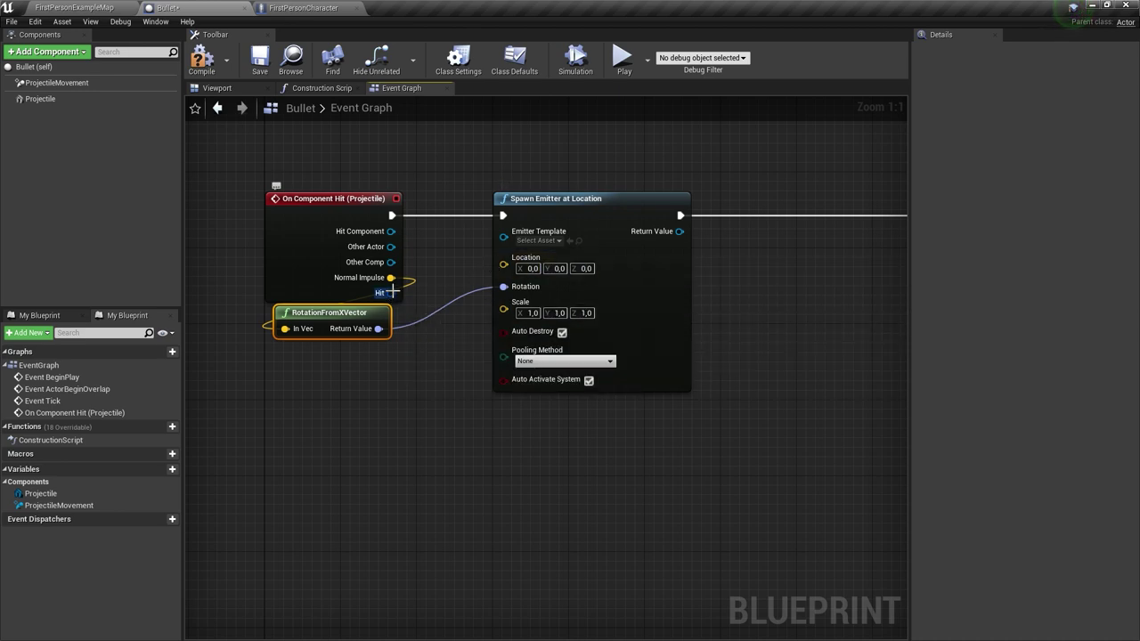
- Add Break Hit Result from Hit and wire its Location into the emitter's Location
left_click_drag(392, 291, 379, 485)
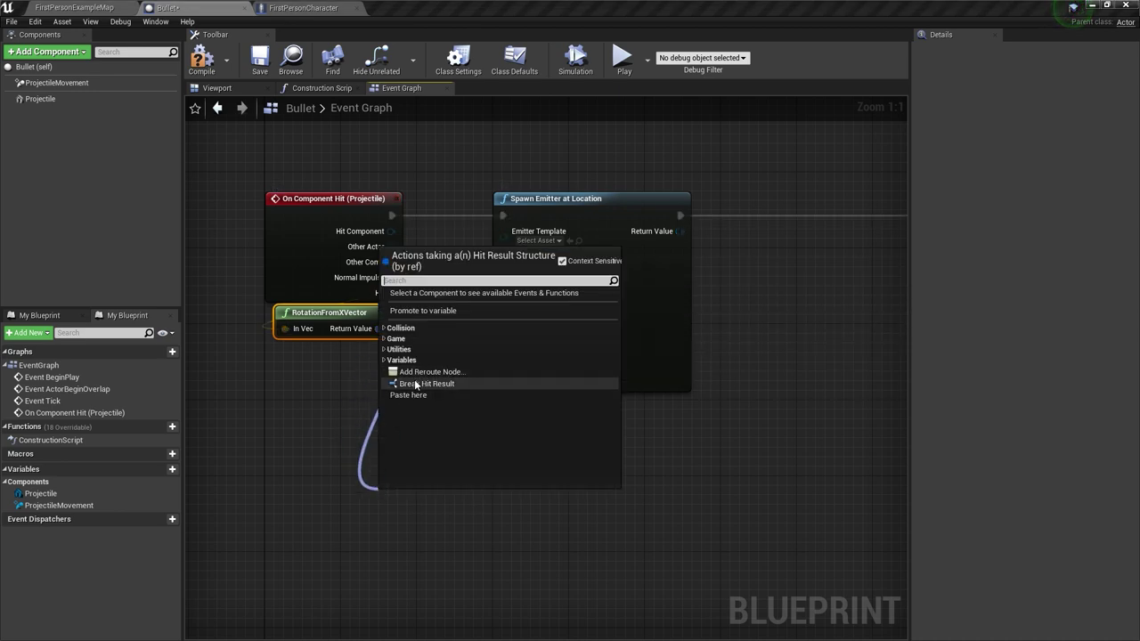
left_click(416, 384)
right_click_drag(438, 542, 438, 430)
left_click(411, 433)
mouse_move(380, 383)
left_mouse_down()
mouse_move(380, 275)
mouse_move(338, 236)
left_mouse_up()
right_click_drag(382, 260, 389, 298)
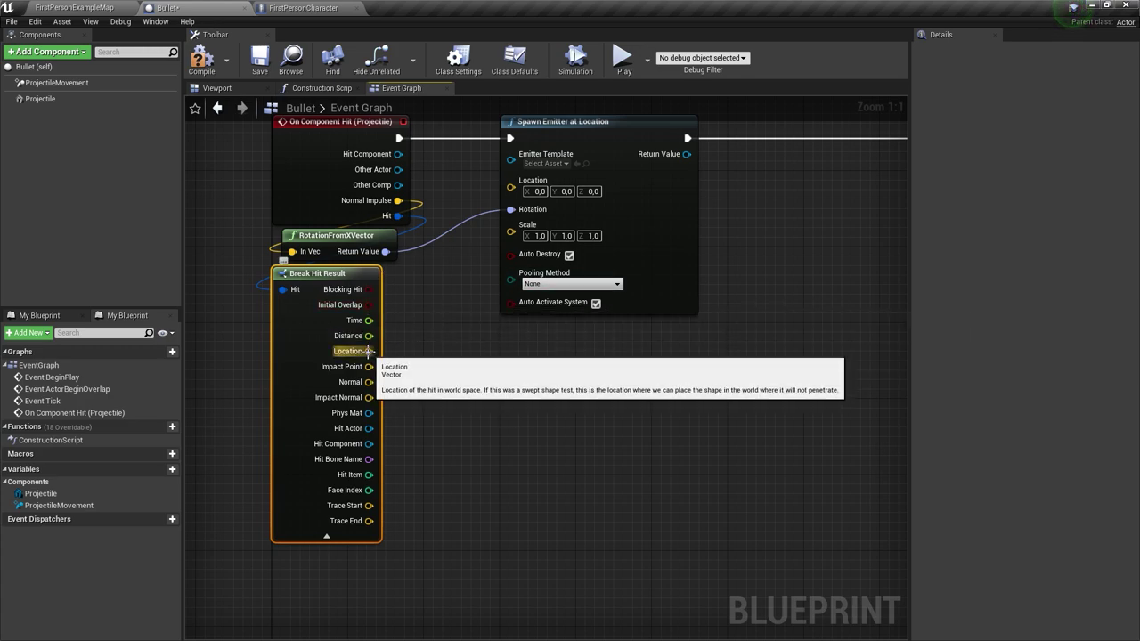
mouse_move(369, 351)
left_mouse_down()
mouse_move(507, 180)
mouse_move(512, 189)
left_mouse_up()
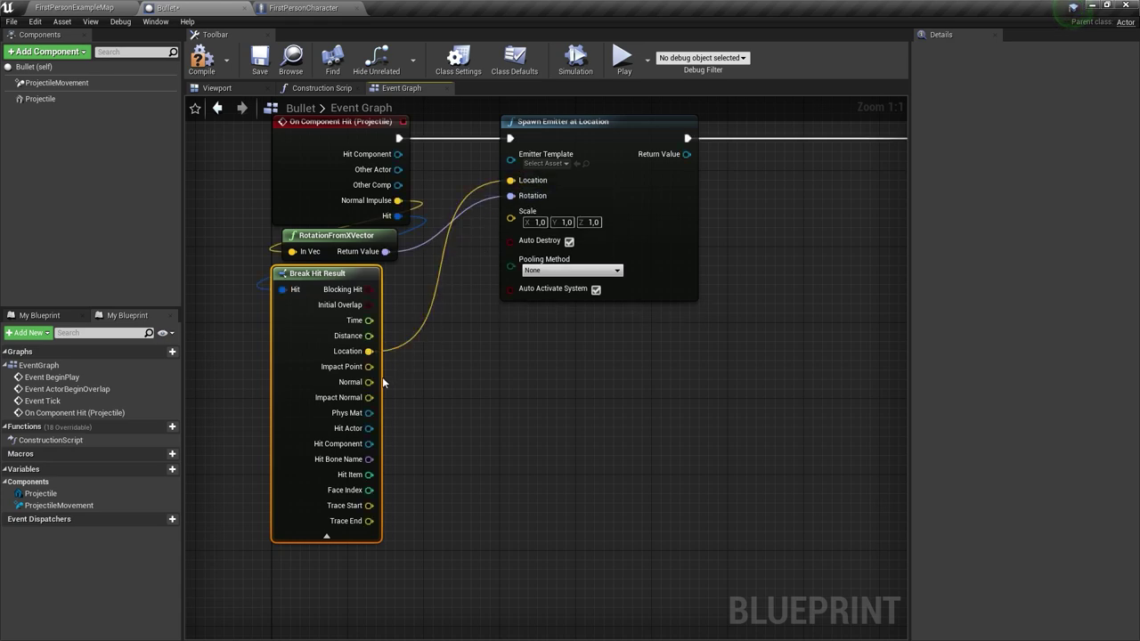
right_click_drag(382, 377, 384, 303)
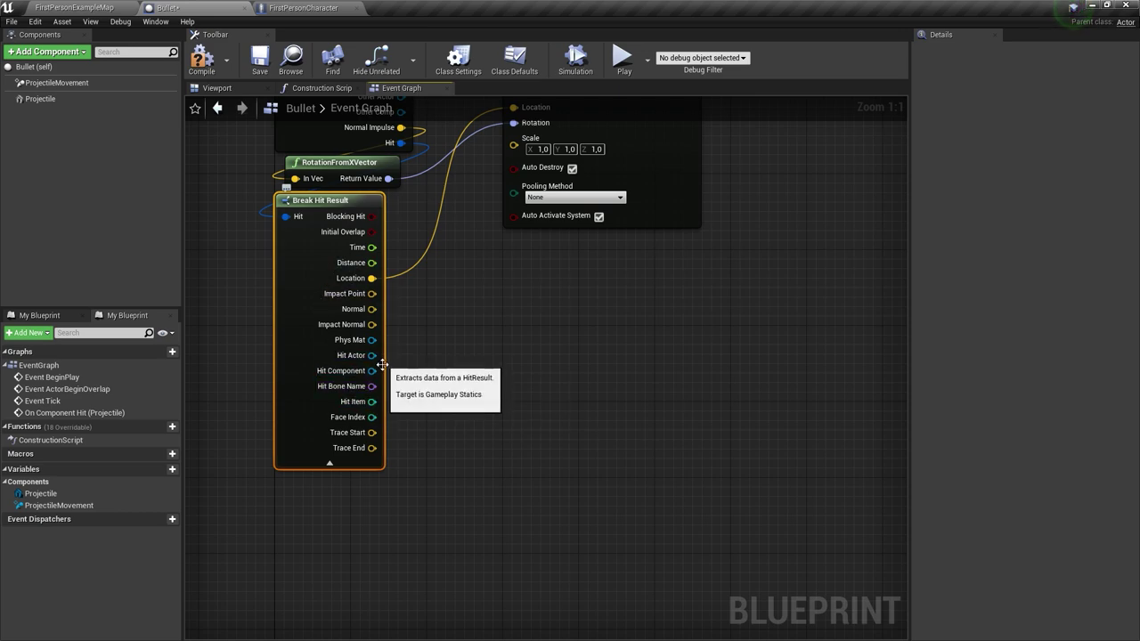
- Add a Spawn Decal at Location node after the emitter spawn, found by searching 'decal'
right_click_drag(386, 435, 336, 562)
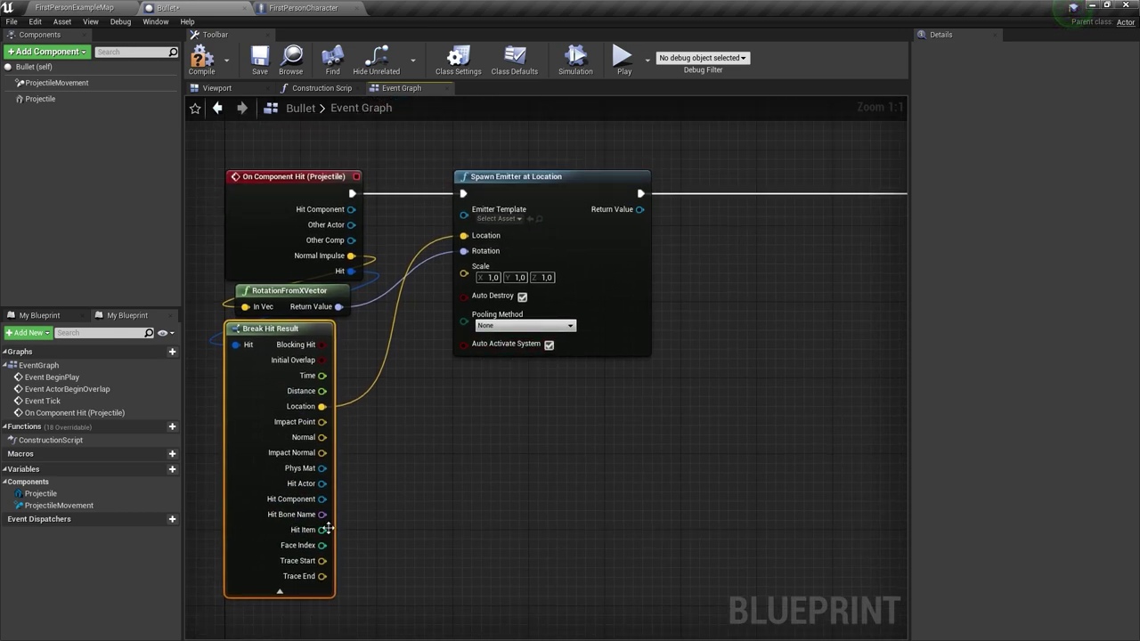
left_click(299, 595)
right_click_drag(367, 363, 367, 423)
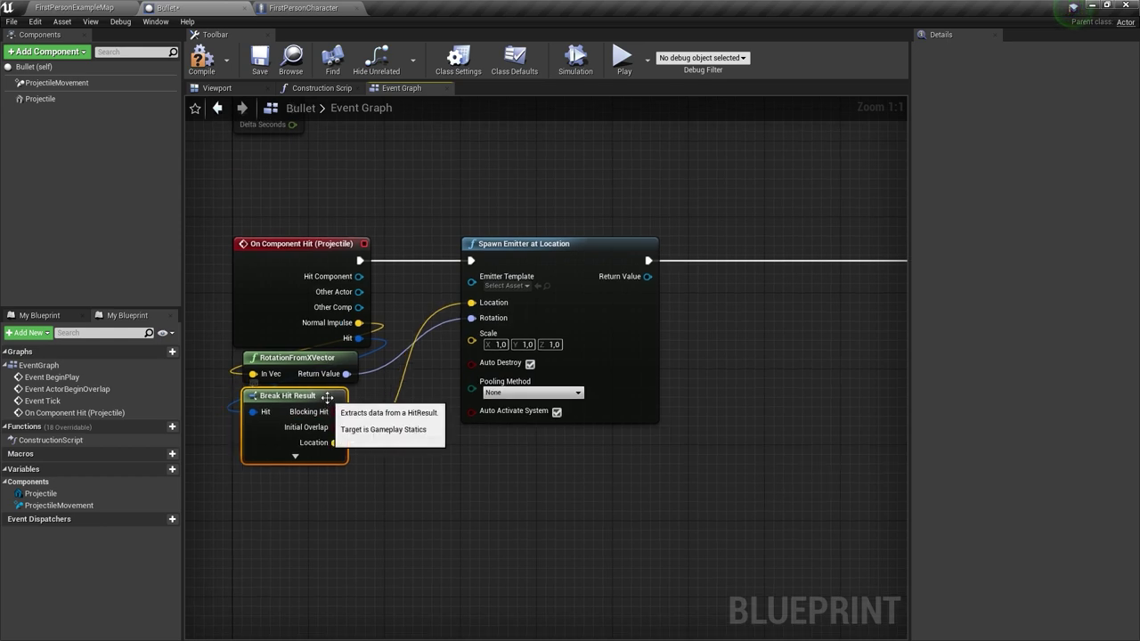
right_click_drag(302, 392, 212, 418)
right_click_drag(424, 329, 322, 341)
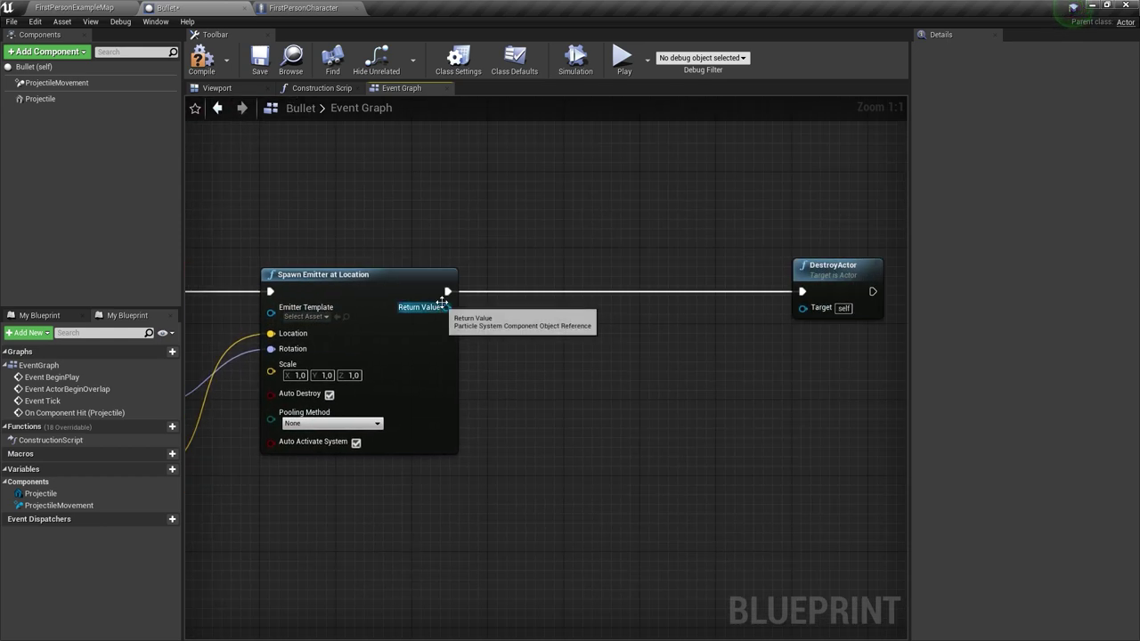
left_click_drag(447, 291, 526, 309)
type("deca")
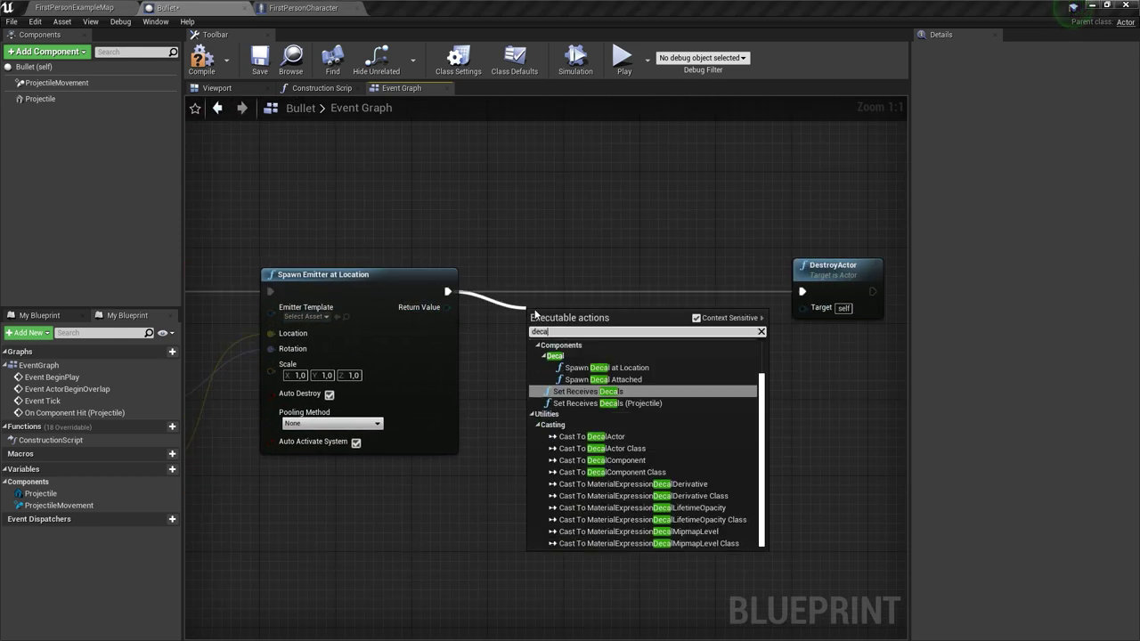
type("l")
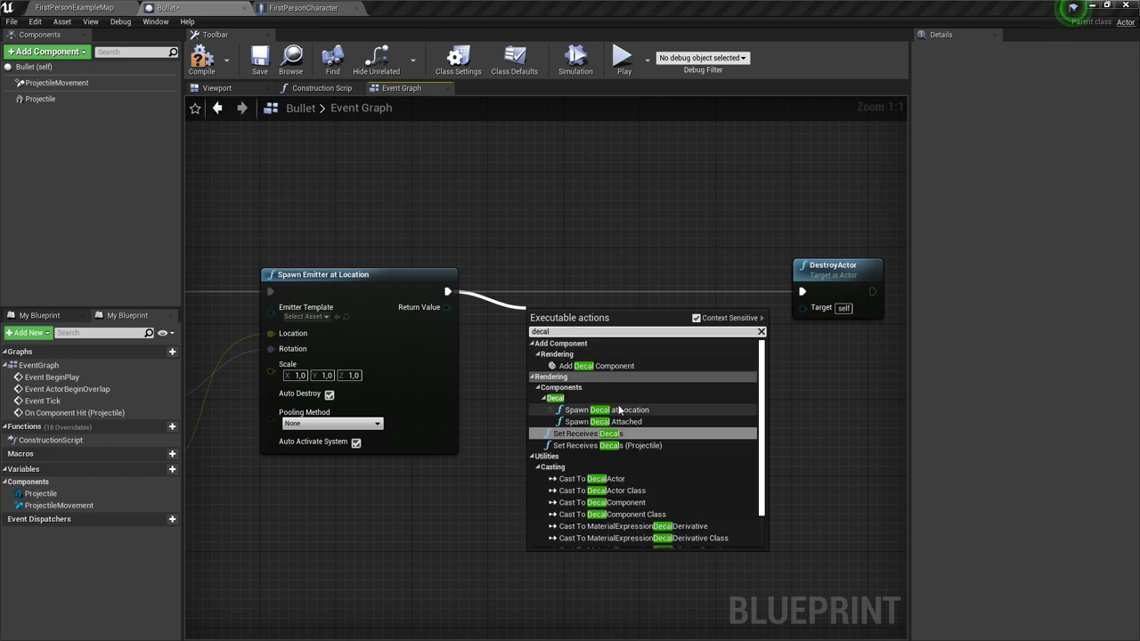
left_click(618, 411)
left_click_drag(552, 298, 540, 288)
- Wire the hit Location and a RotationFromXVector of Normal Impulse into the decal node
right_click_drag(267, 499, 433, 484)
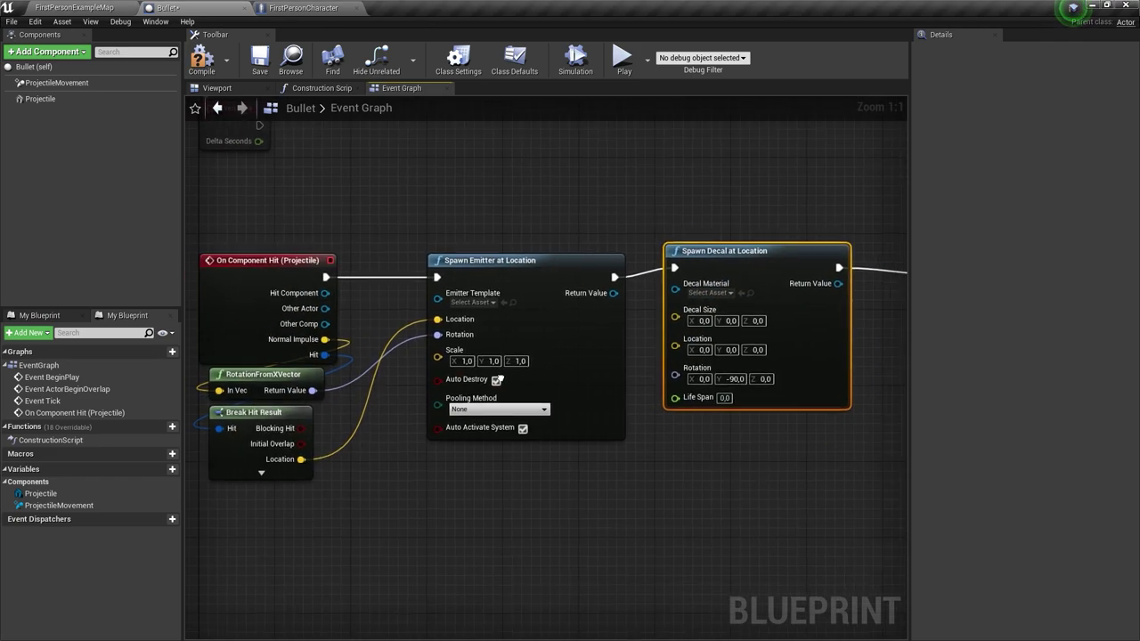
mouse_move(299, 459)
left_mouse_down()
mouse_move(707, 320)
mouse_move(678, 344)
left_mouse_up()
mouse_move(327, 339)
left_mouse_down()
mouse_move(638, 391)
mouse_move(679, 370)
left_mouse_up()
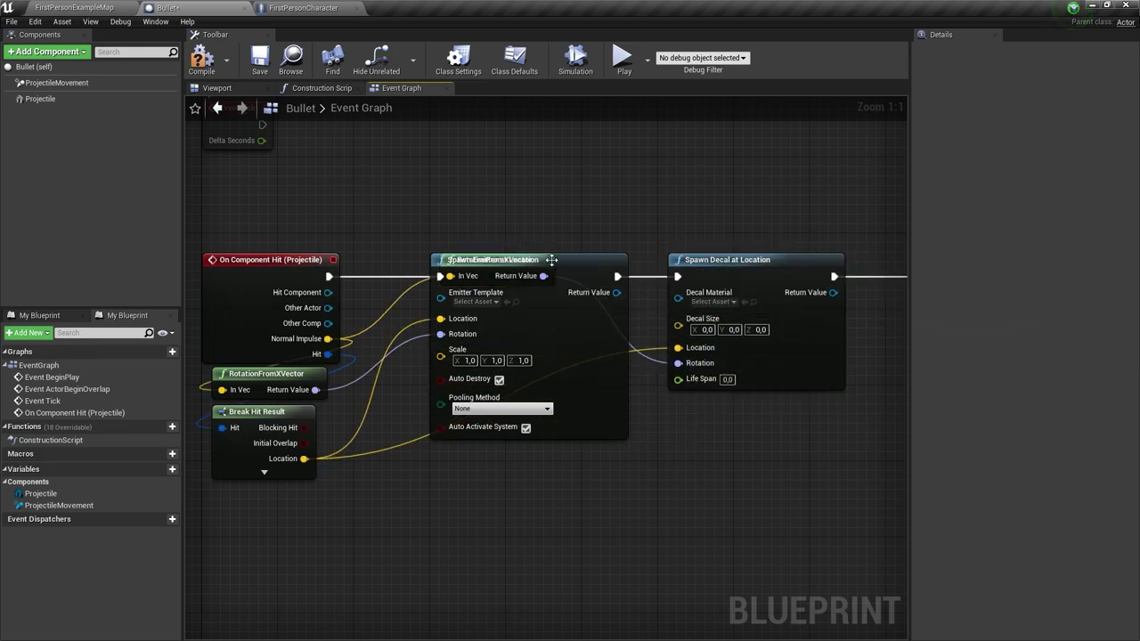
left_click_drag(543, 260, 570, 479)
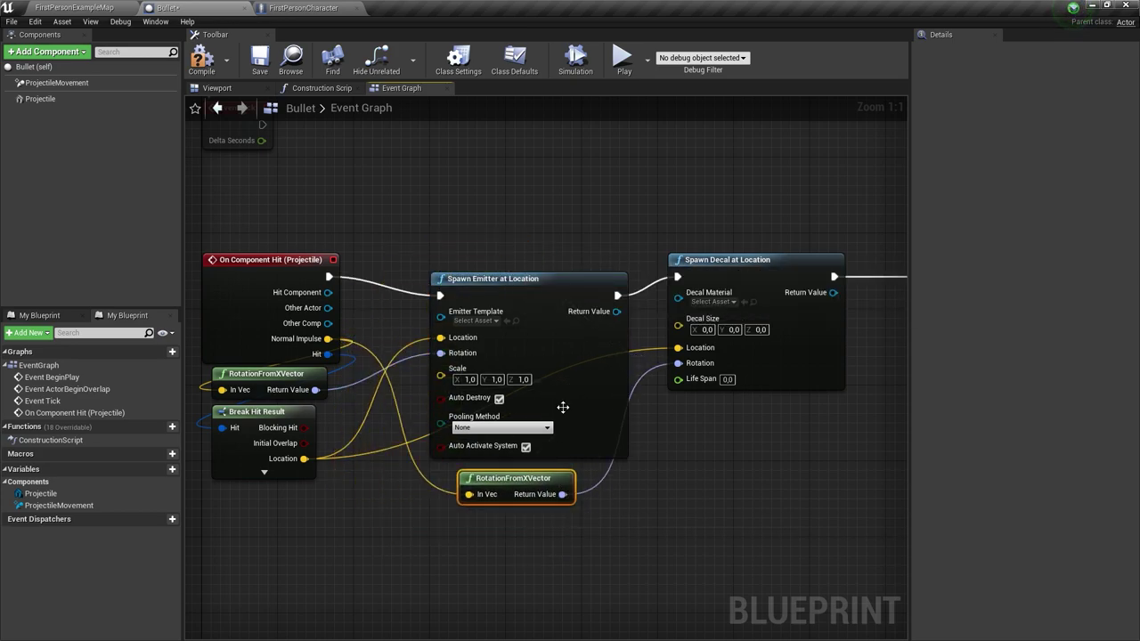
left_click_drag(620, 318, 621, 290)
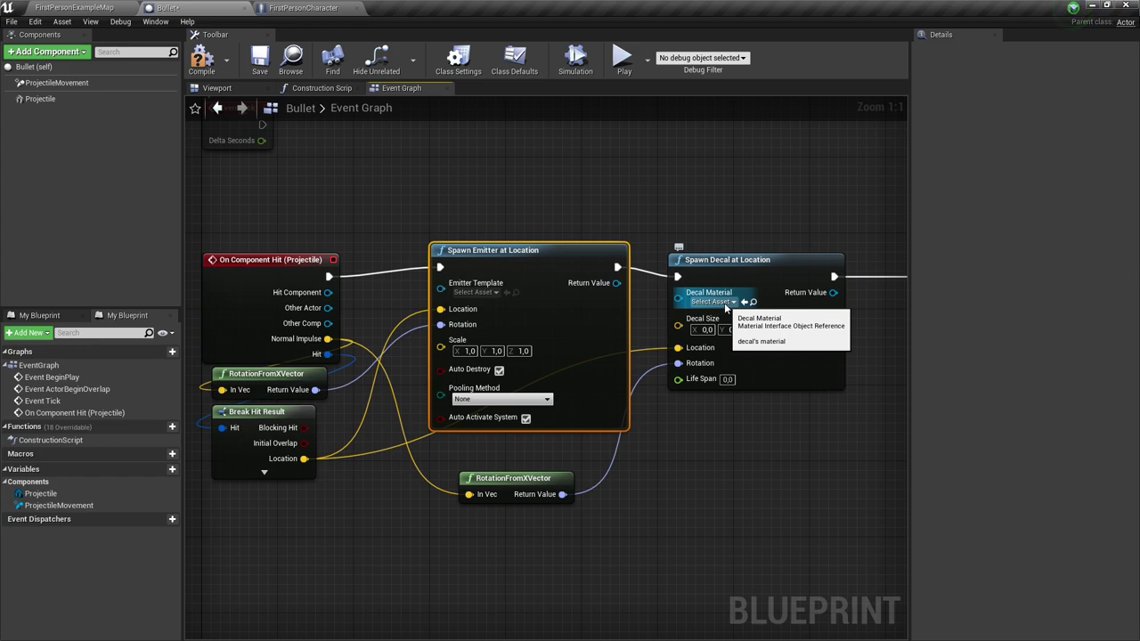
- Set the Emitter Template to P_body_bullet_impact and open it in Cascade to preview
left_click(474, 292)
type("bu")
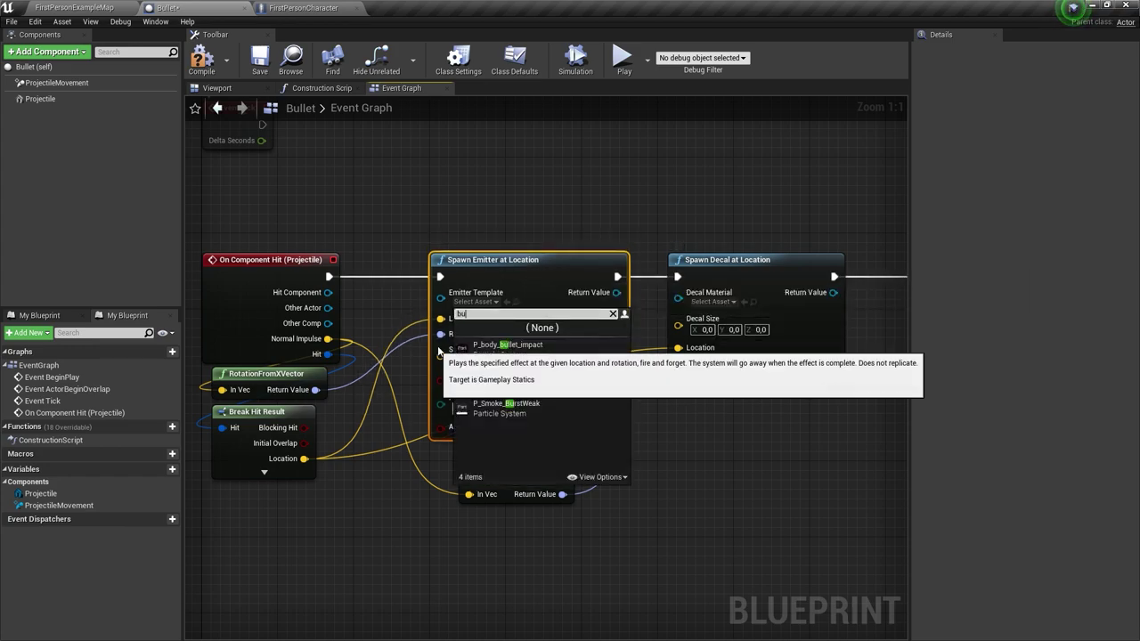
left_click(506, 344)
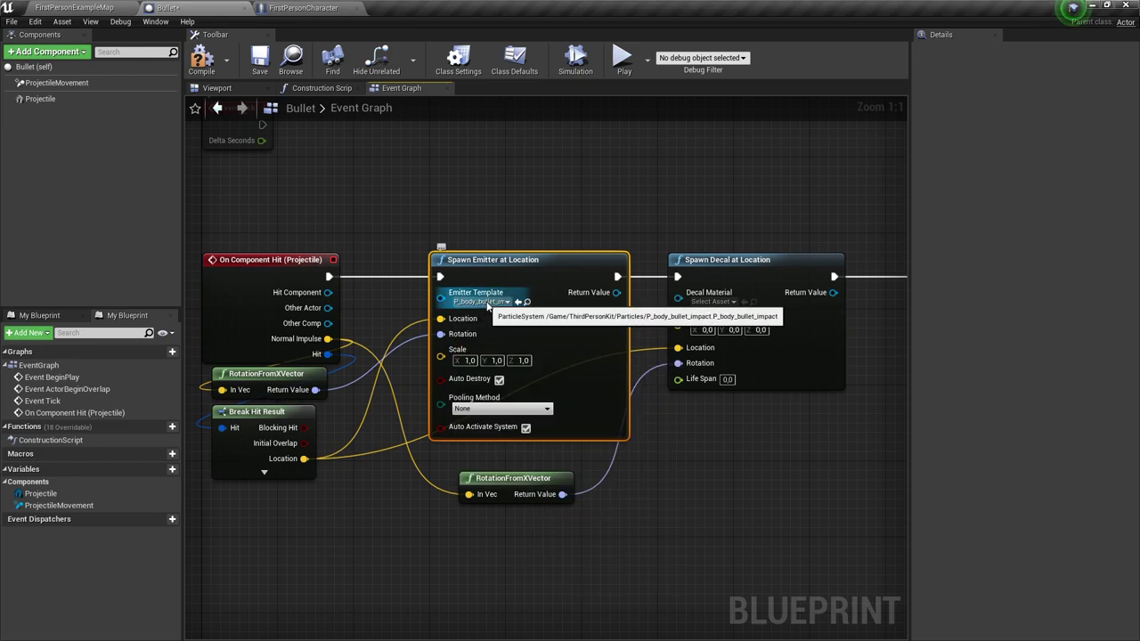
left_click(526, 302)
double_click(393, 542)
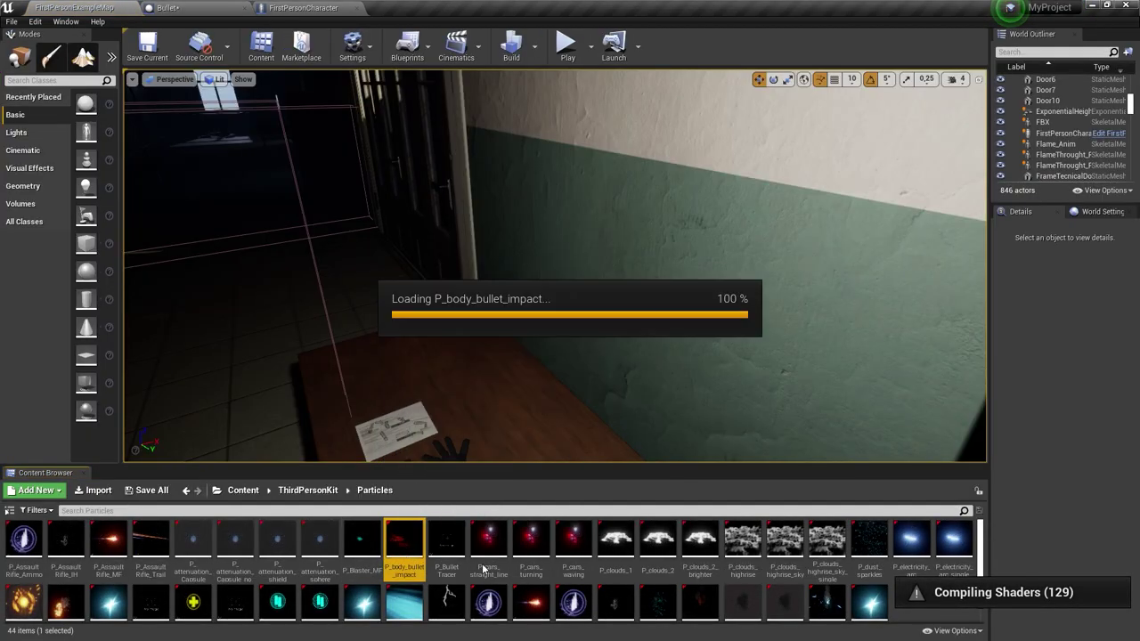
- Close that preview and inspect the P_ProjectileTrail particle system in Cascade
left_click(138, 9)
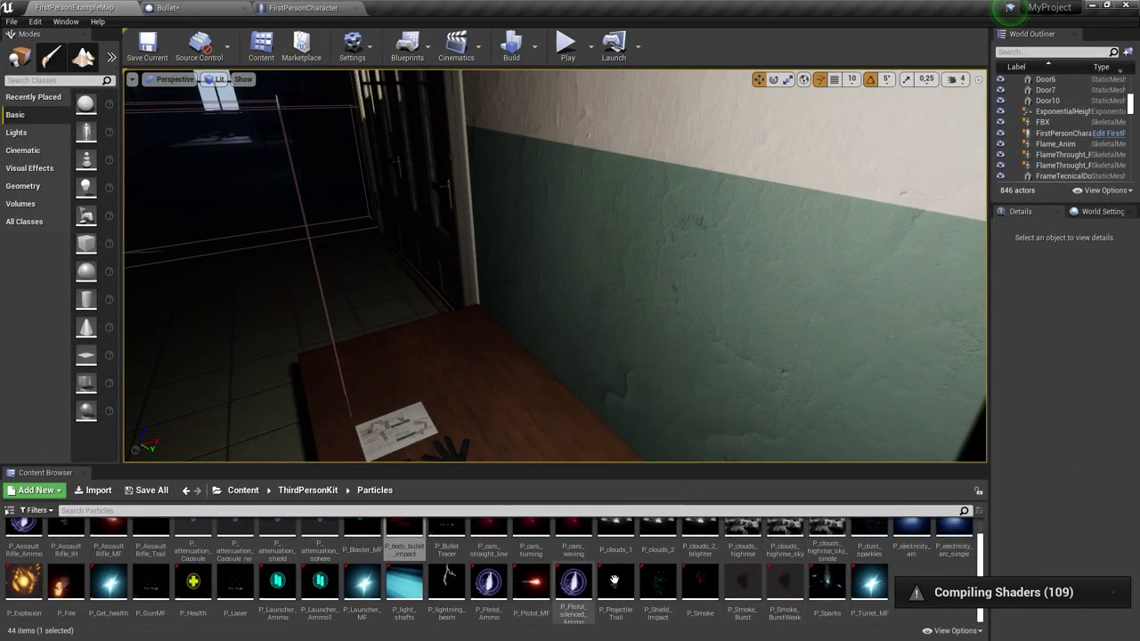
double_click(615, 584)
left_click(74, 7)
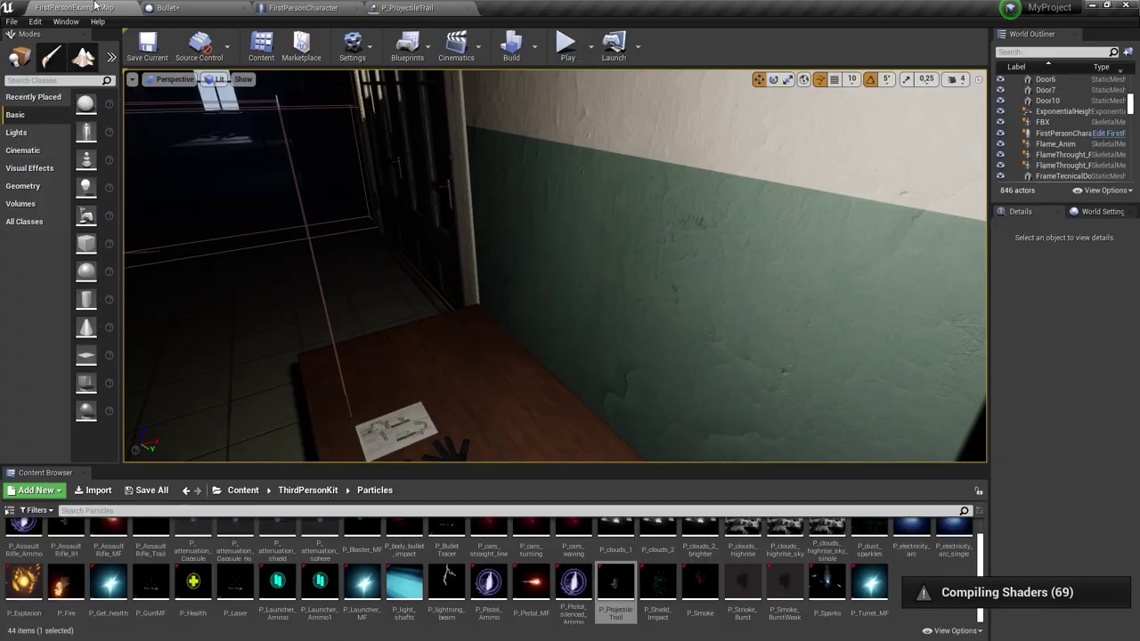
left_click(449, 11)
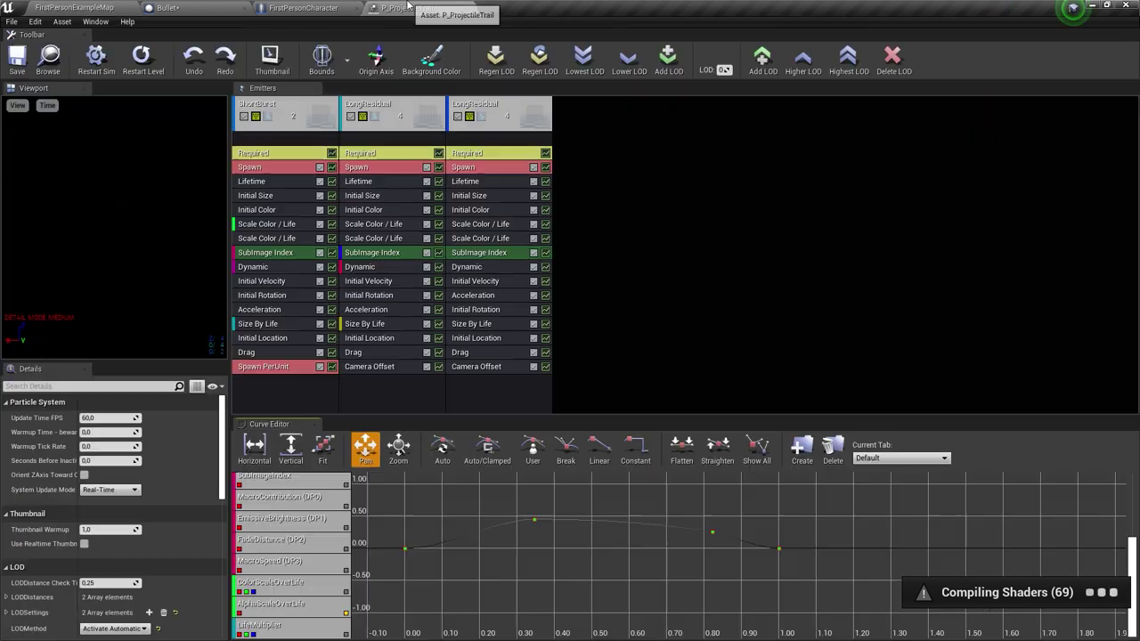
left_click(469, 8)
left_click(80, 9)
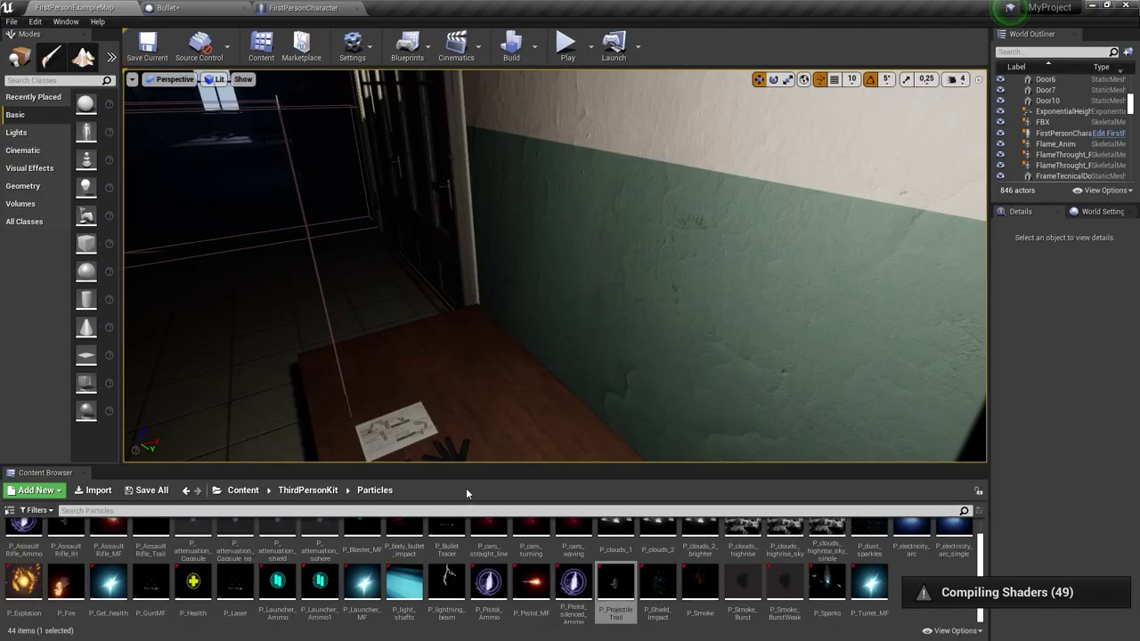
double_click(620, 606)
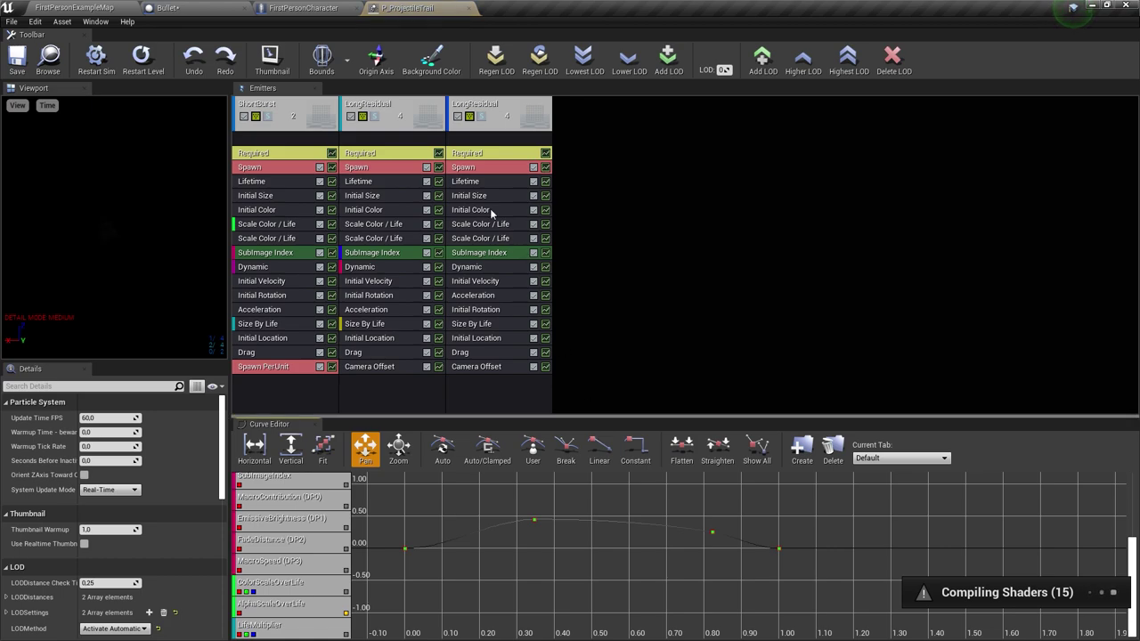
left_click(473, 9)
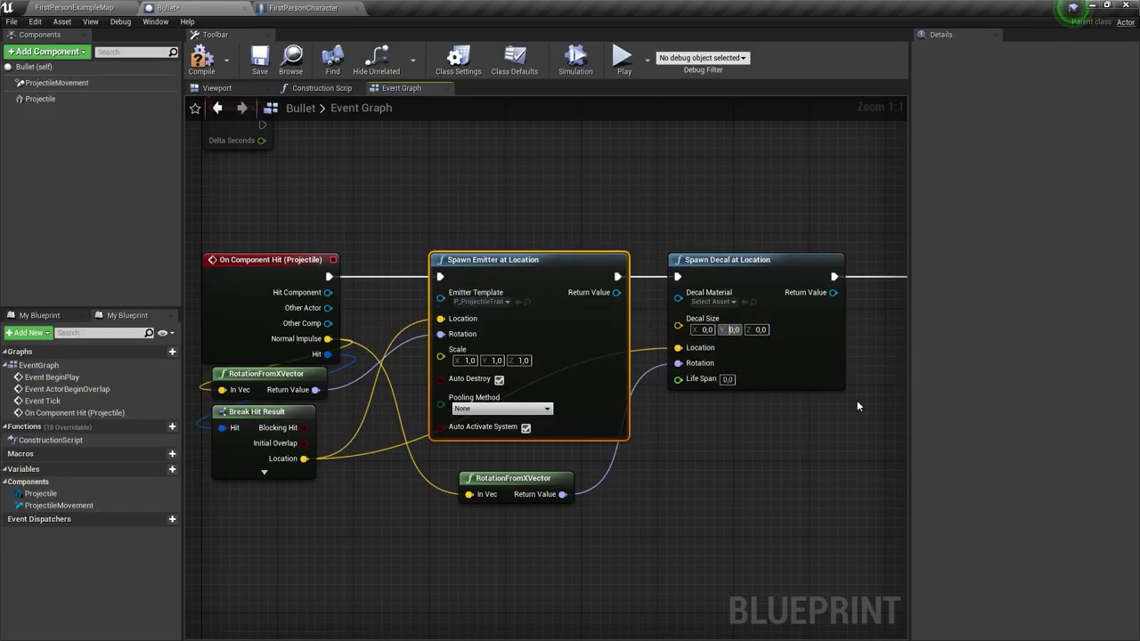
- Assign M_Impact_Decal as the Decal Material and undo a stray decal placed in the level
left_click(659, 303)
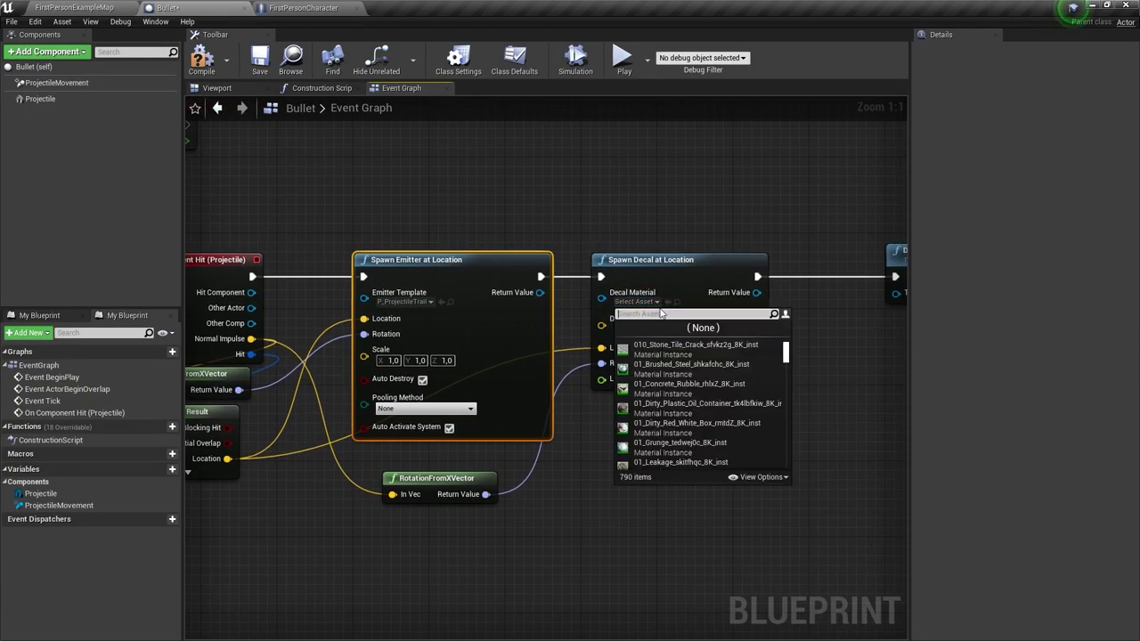
type("im")
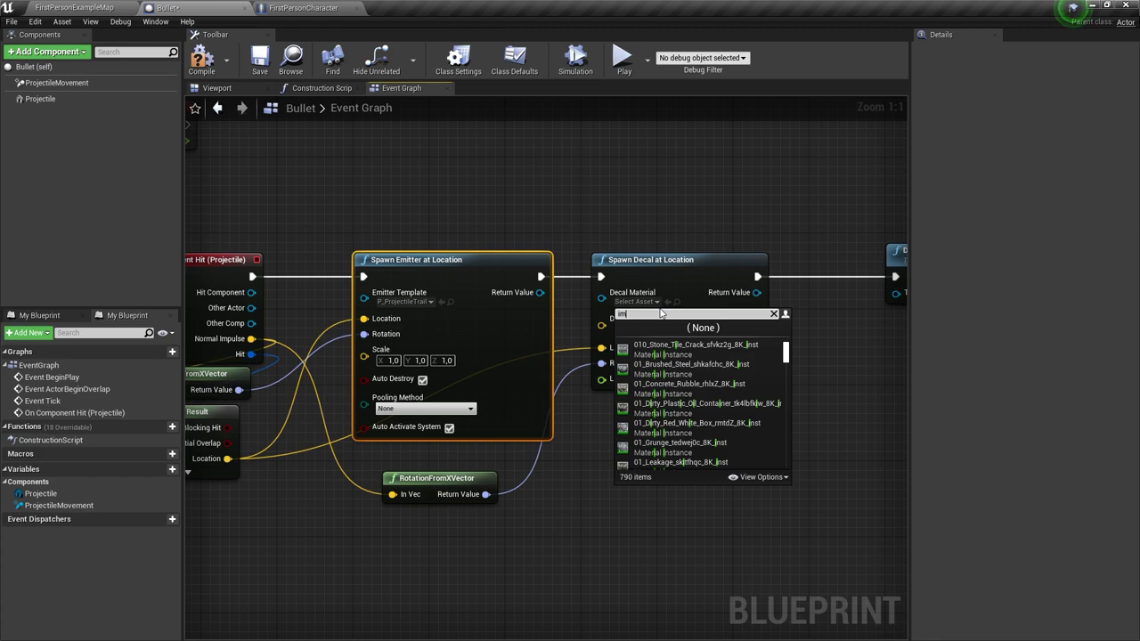
type("pa")
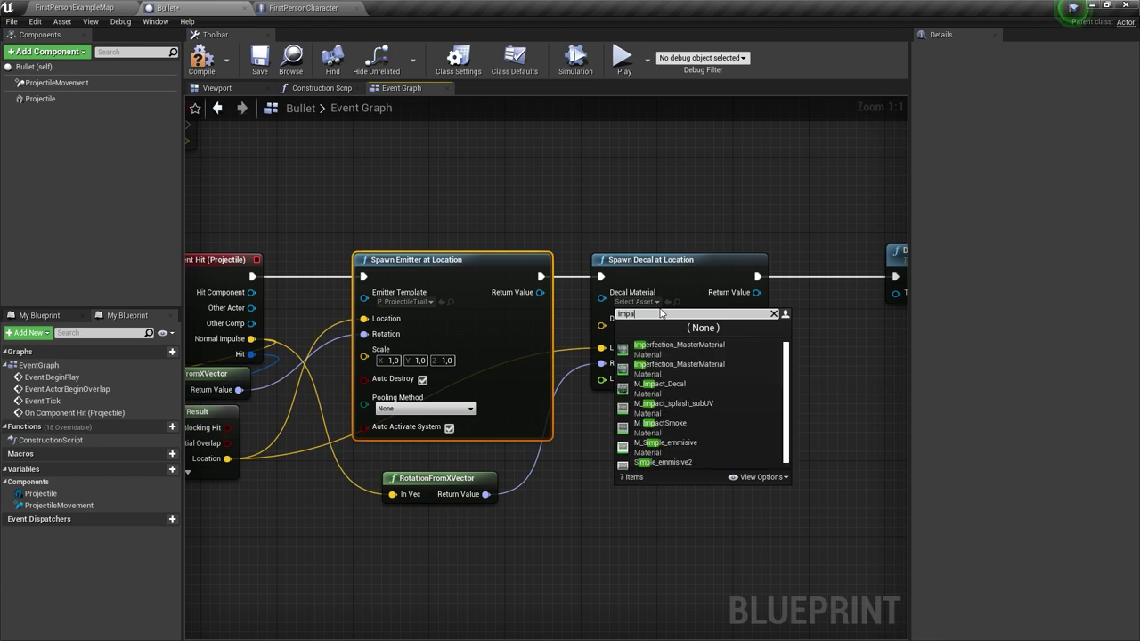
type("c")
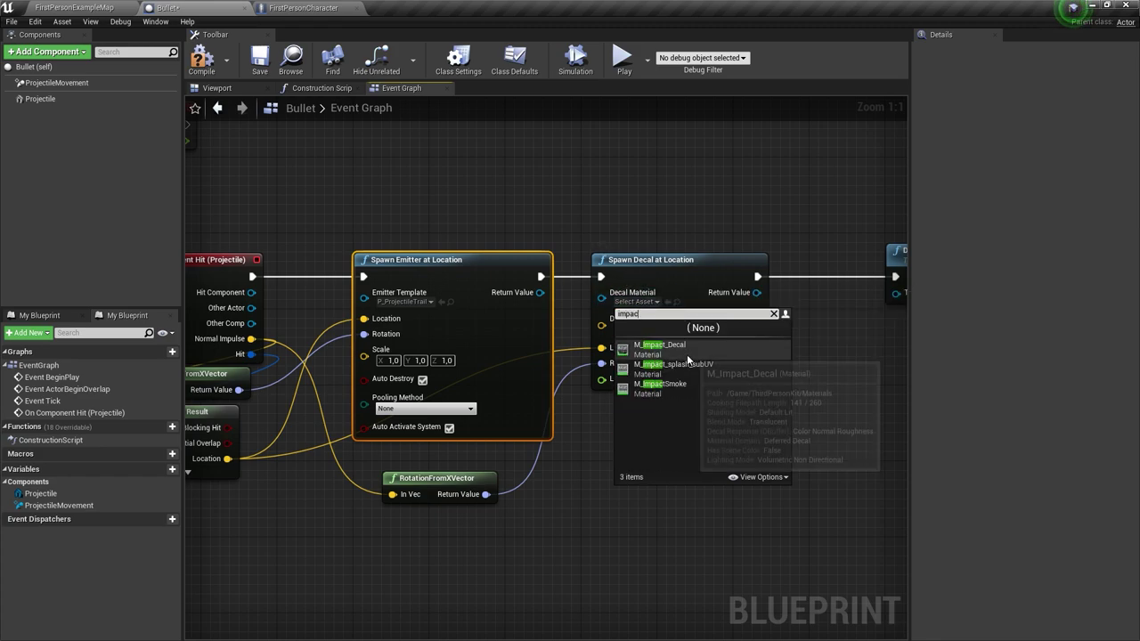
mouse_move(686, 355)
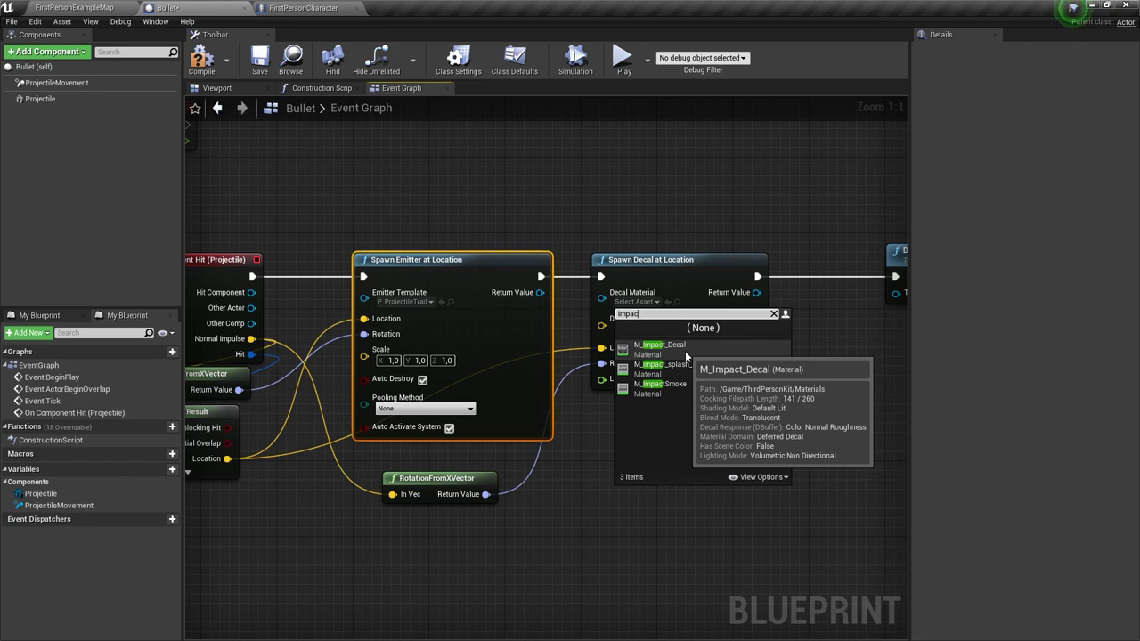
left_click(684, 351)
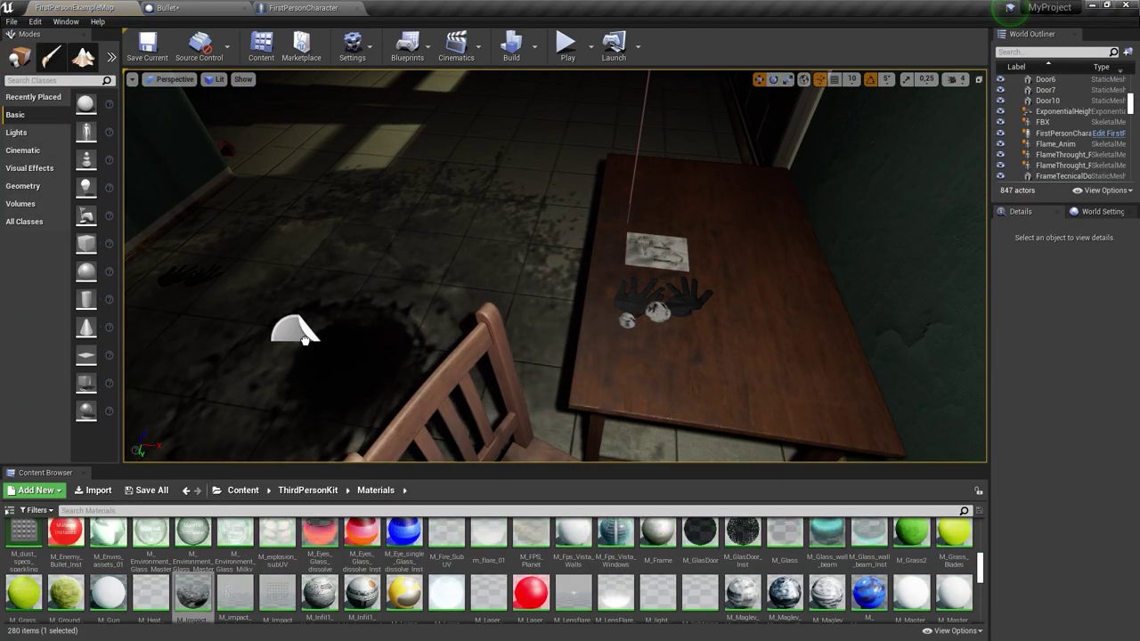
key("ctrl+z")
right_click_drag(415, 200, 779, 260)
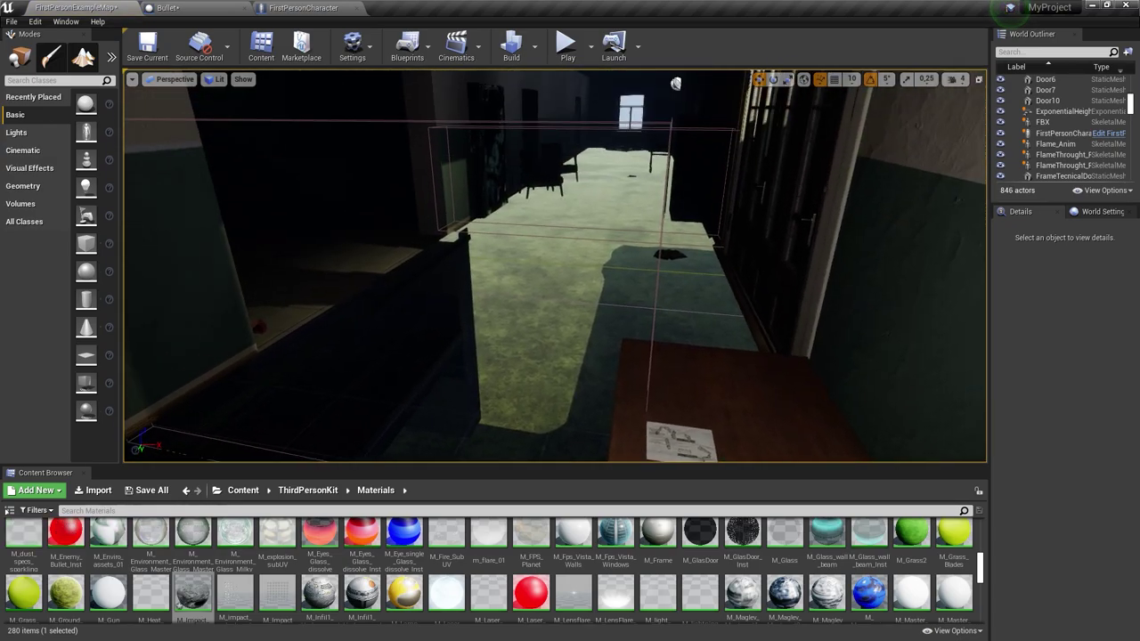
key("ctrl+z")
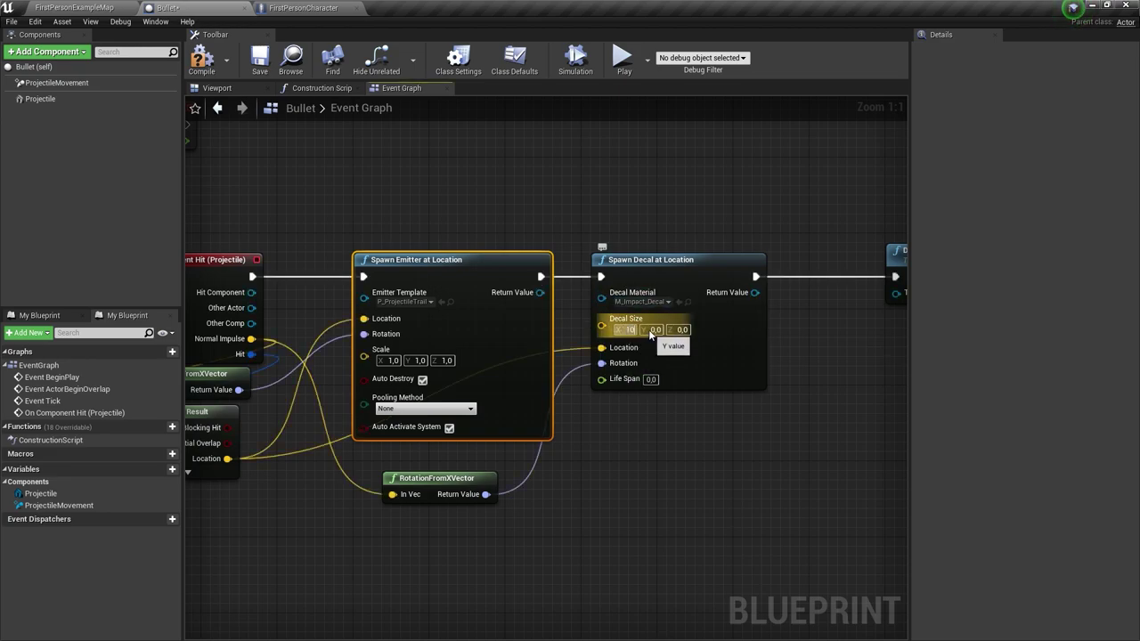
- Set the decal size to 10 and the Life Span to 5 seconds
left_click(686, 330)
type("10")
key("Return")
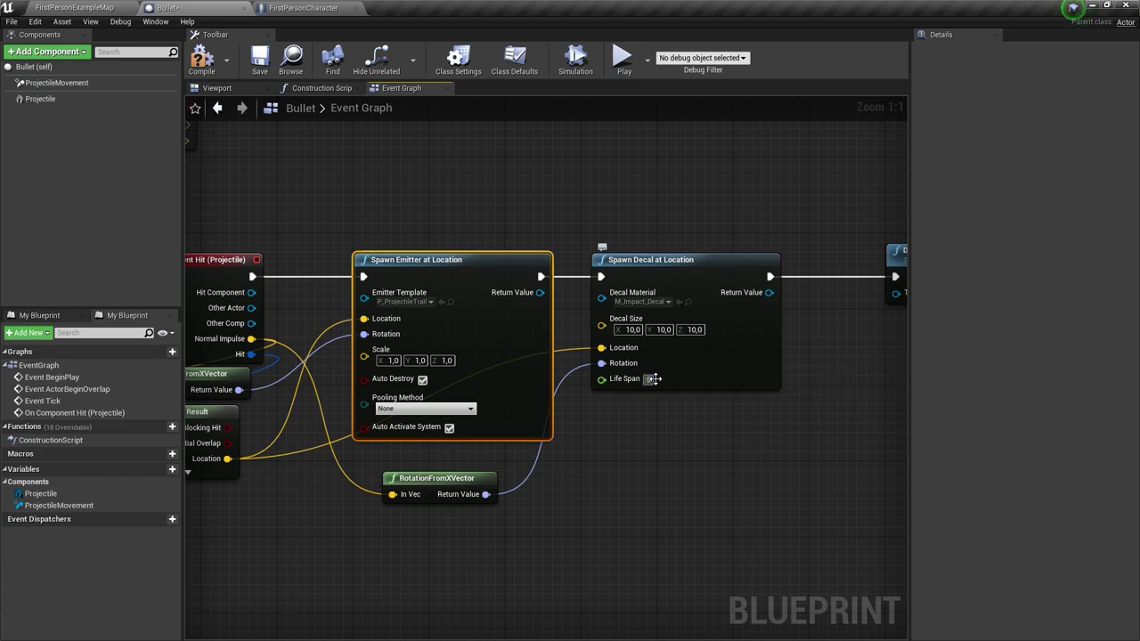
type("5")
key("Return")
- Compile and save the Bullet blueprint, then play and fire four spreads at the corridor walls
left_click(201, 57)
left_click(259, 58)
left_click(568, 44)
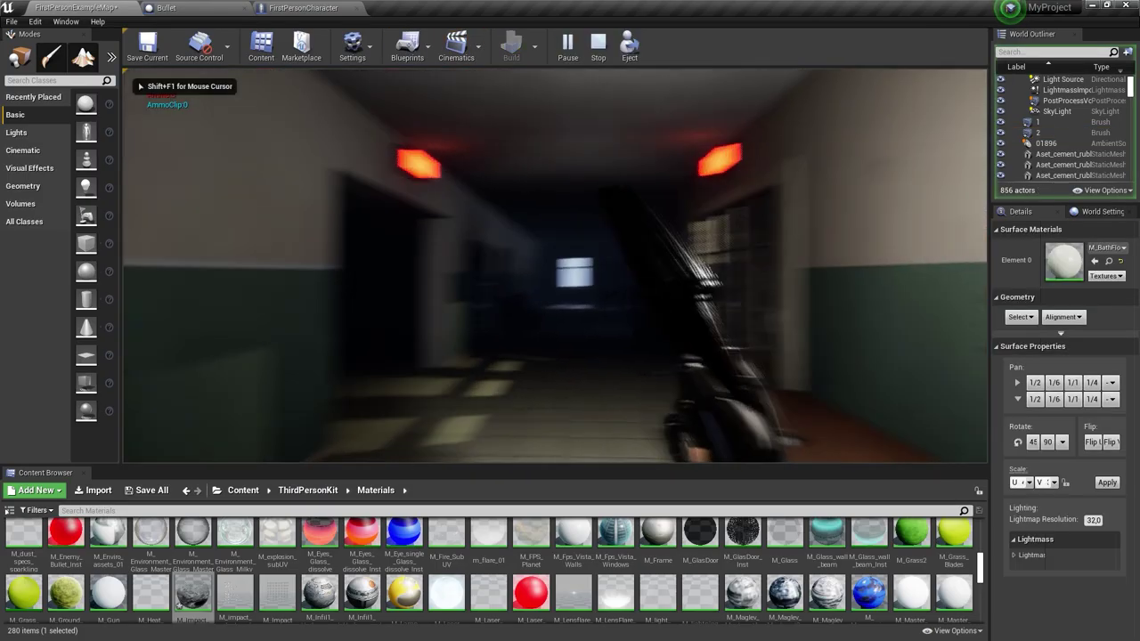
left_click(554, 265)
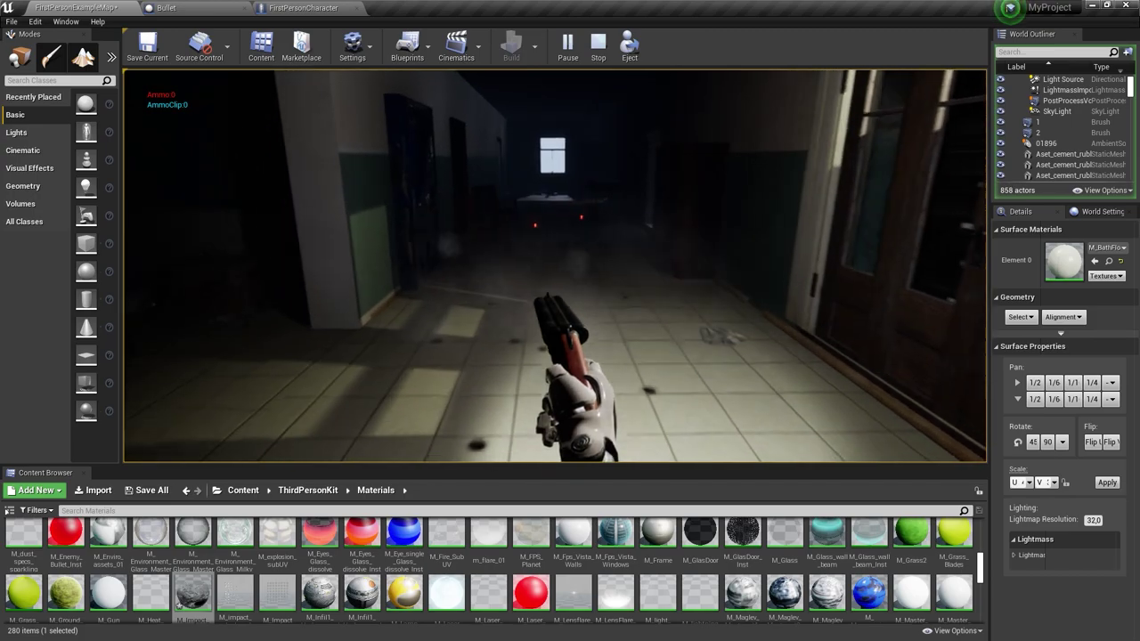
left_click(555, 266)
left_click(555, 265)
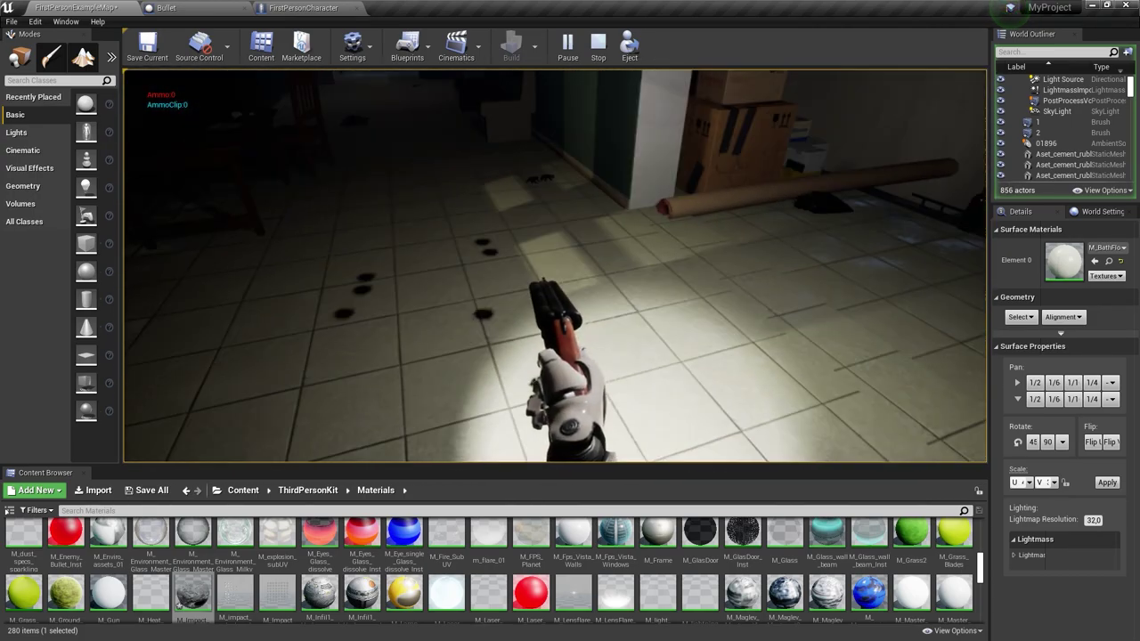
left_click(555, 265)
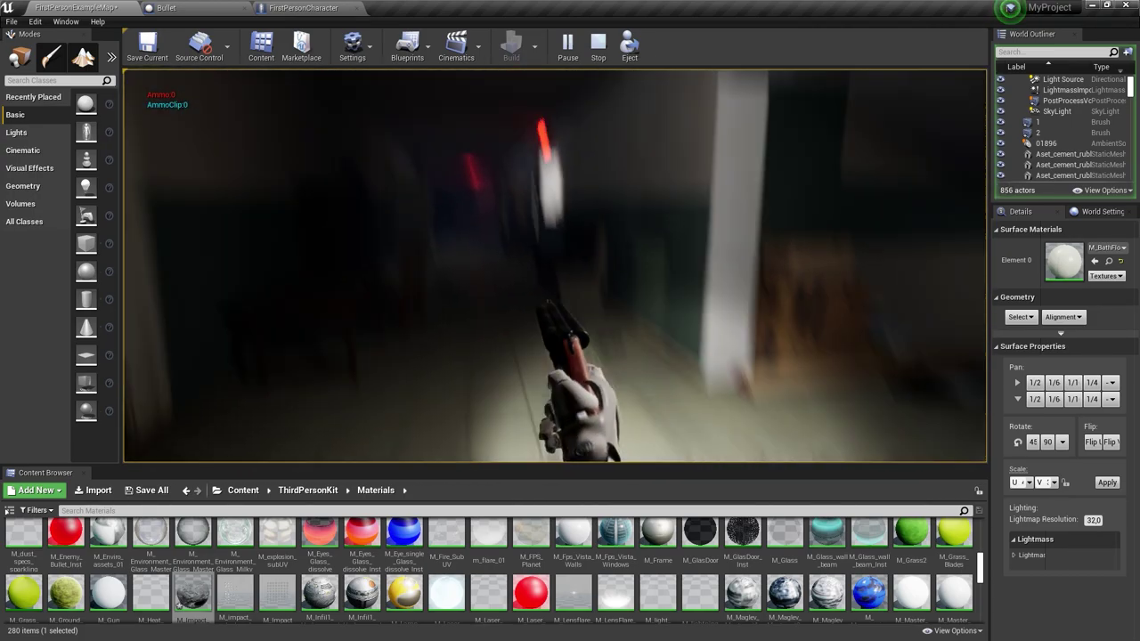
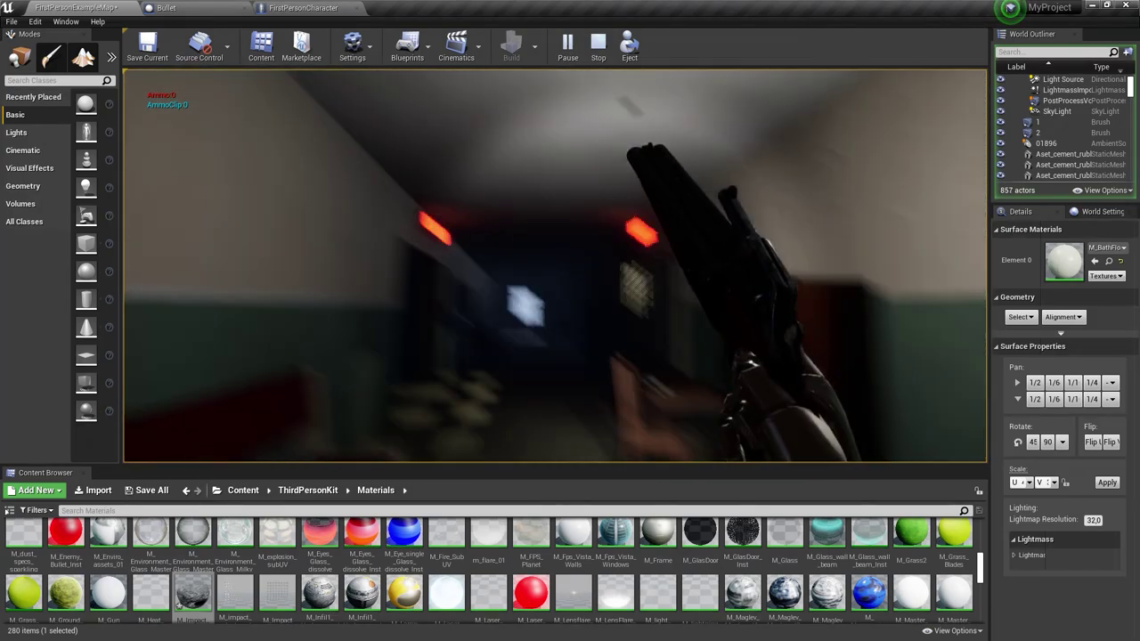
- Stop the play-test and save all modified packages
key("Escape")
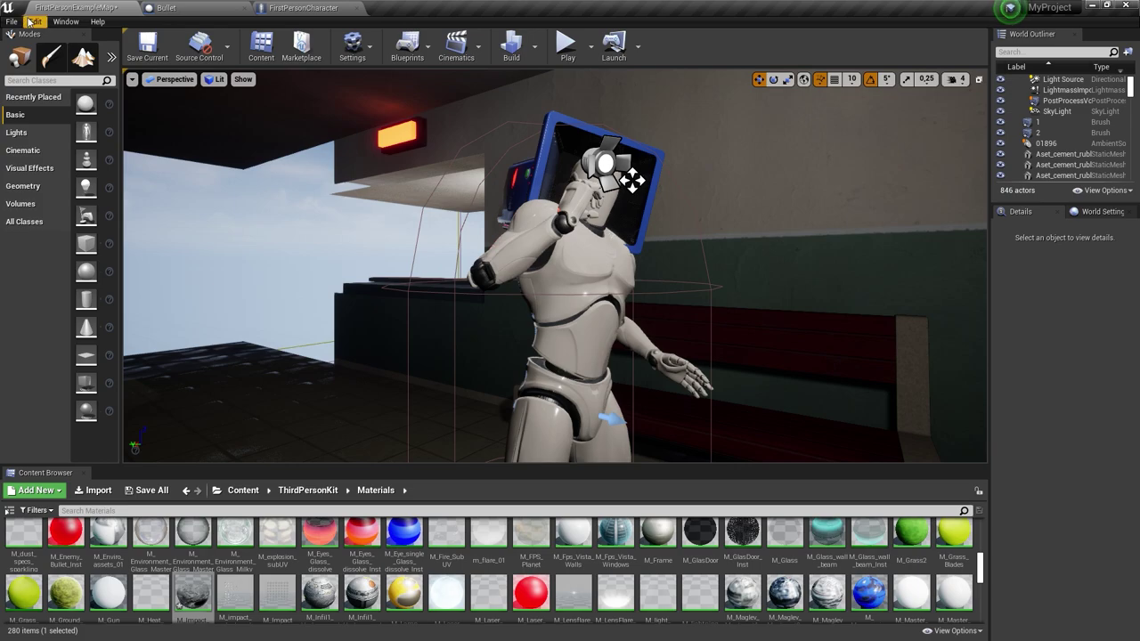
left_click(15, 22)
left_click(50, 126)
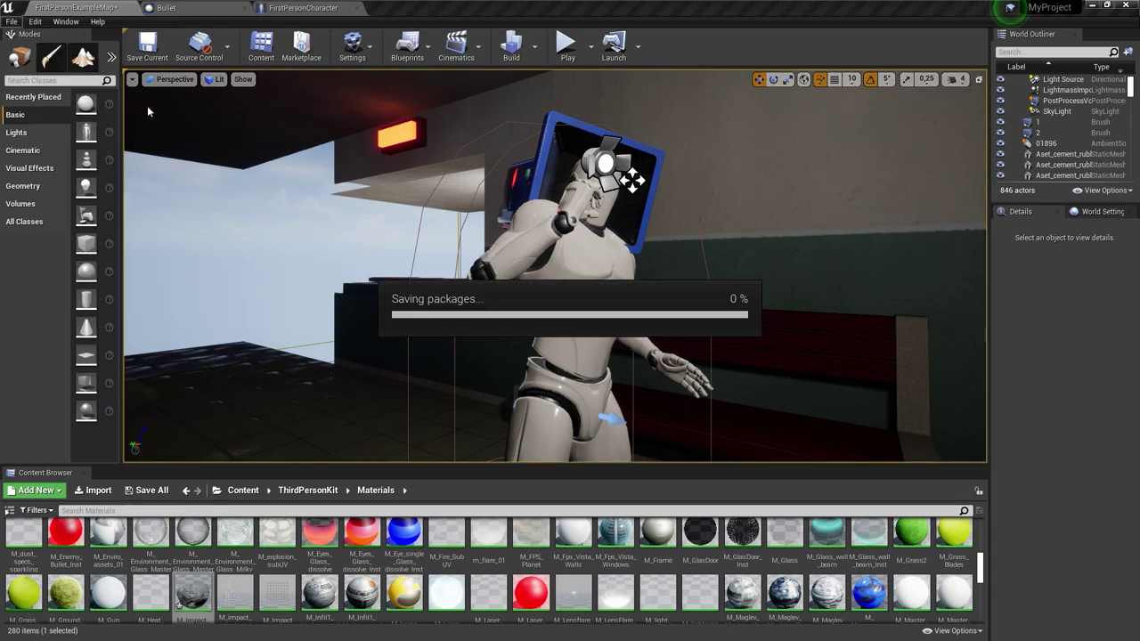
- In FirstPersonCharacter's Event Graph, move the Obrez, Is Valid and Random Integer nodes left and Flip Flop right
left_click(300, 7)
scroll(613, 366, "down", 2)
scroll(350, 347, "up", 5)
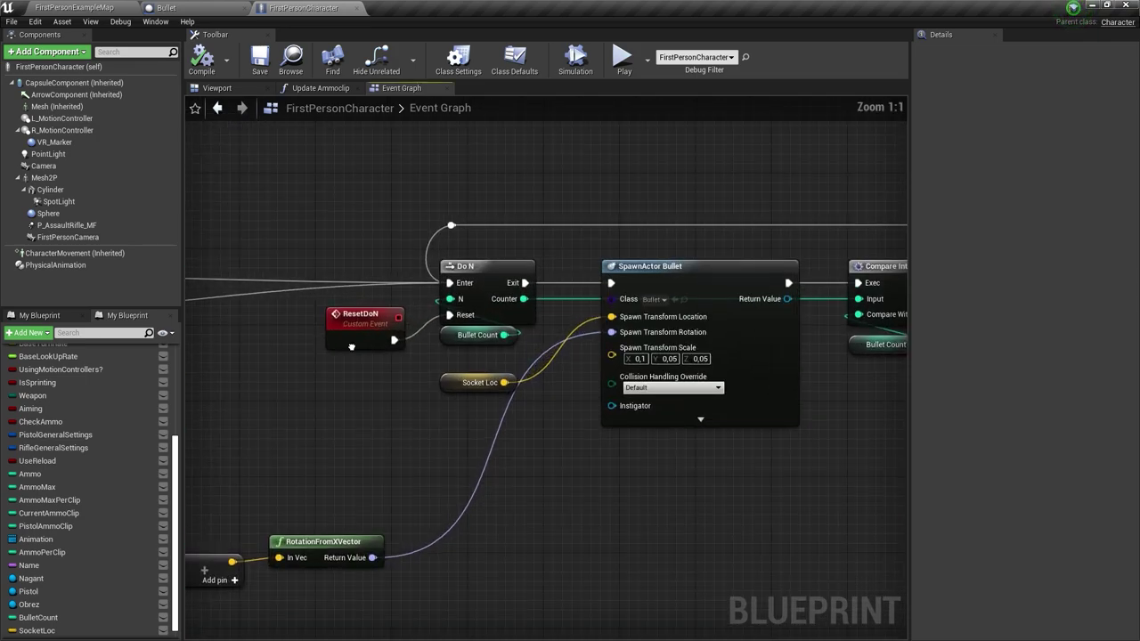
right_click_drag(351, 346, 509, 374)
scroll(488, 336, "down", 3)
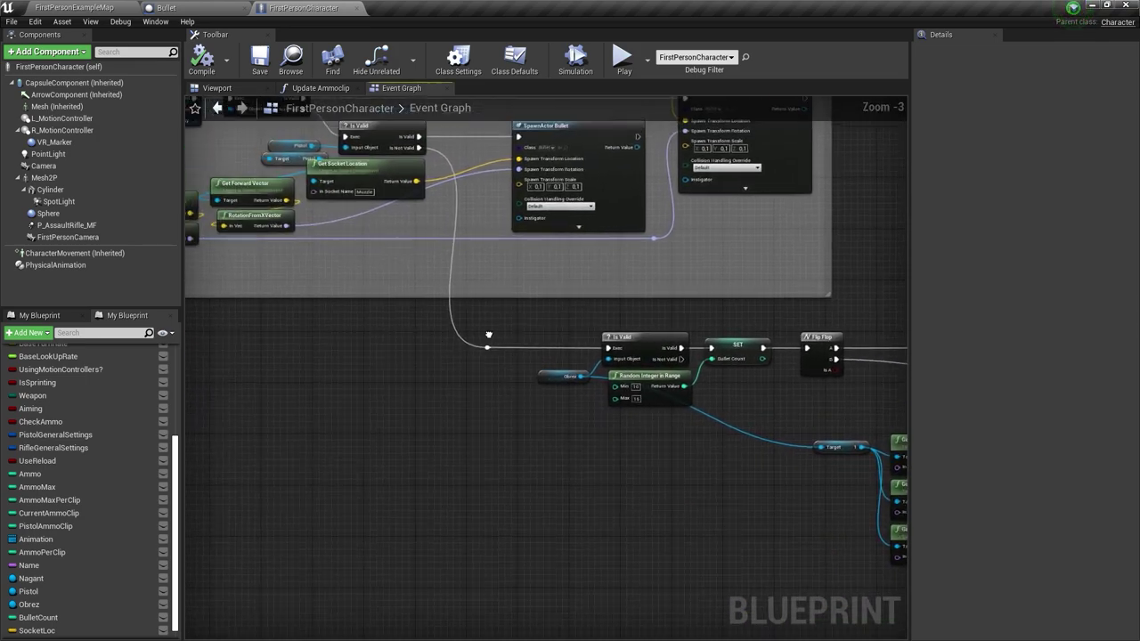
right_click_drag(713, 396, 507, 383)
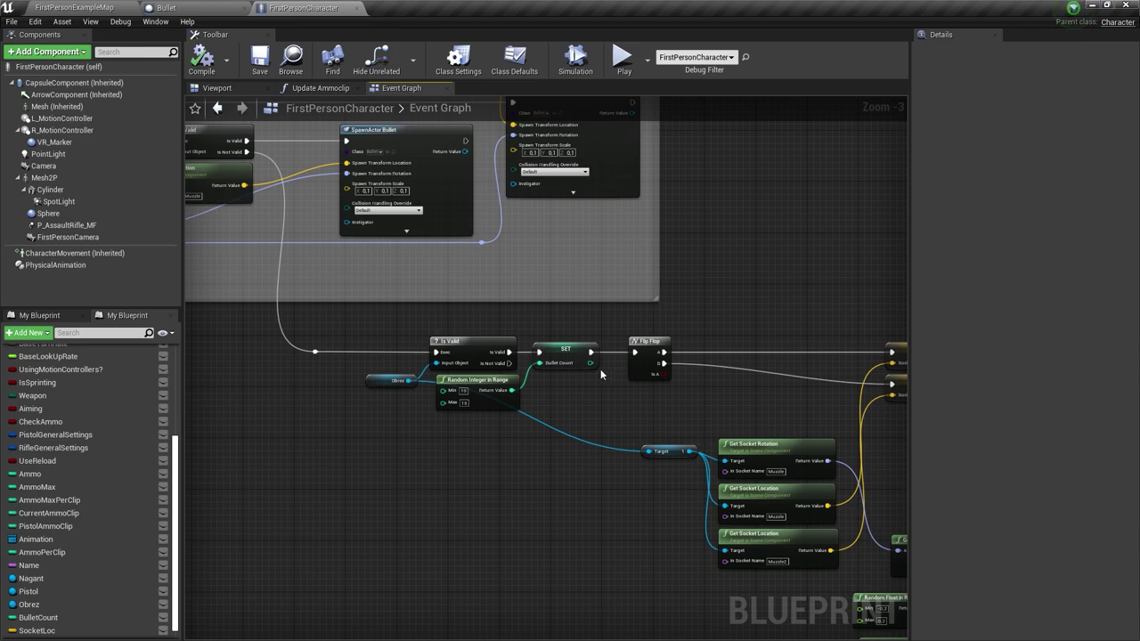
left_click_drag(458, 412, 516, 400)
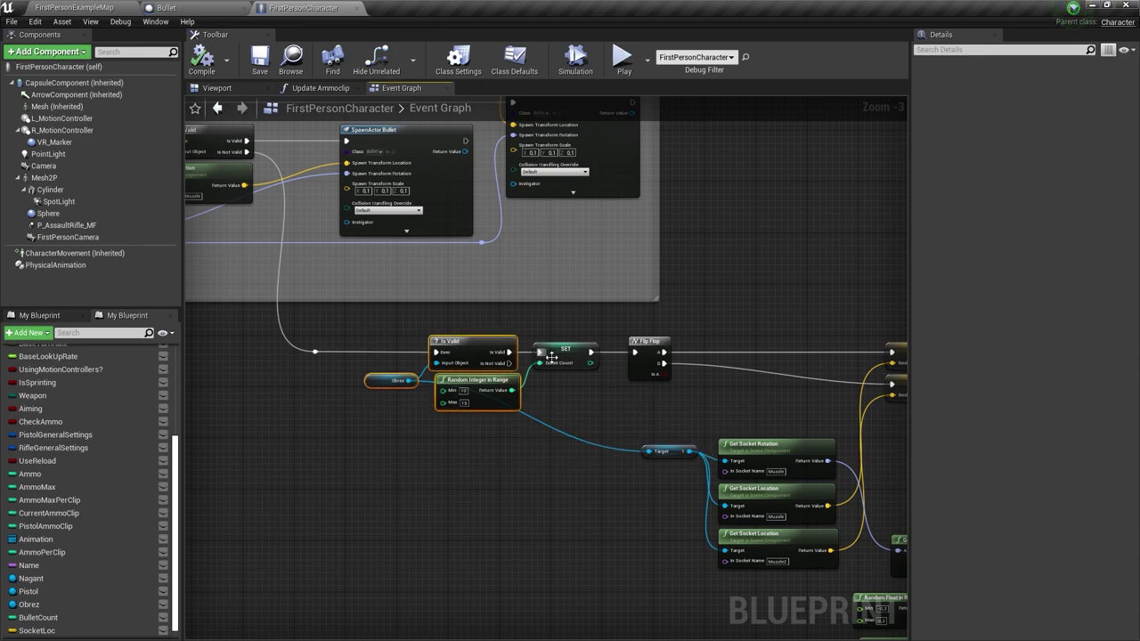
left_click_drag(561, 357, 461, 353)
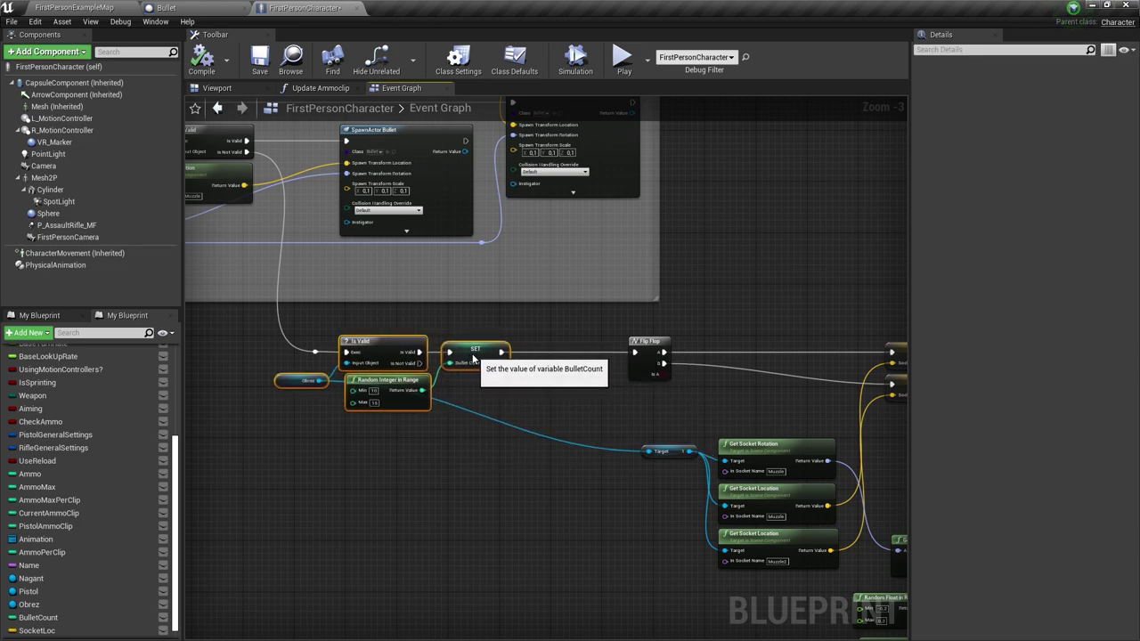
right_click_drag(460, 354, 383, 356)
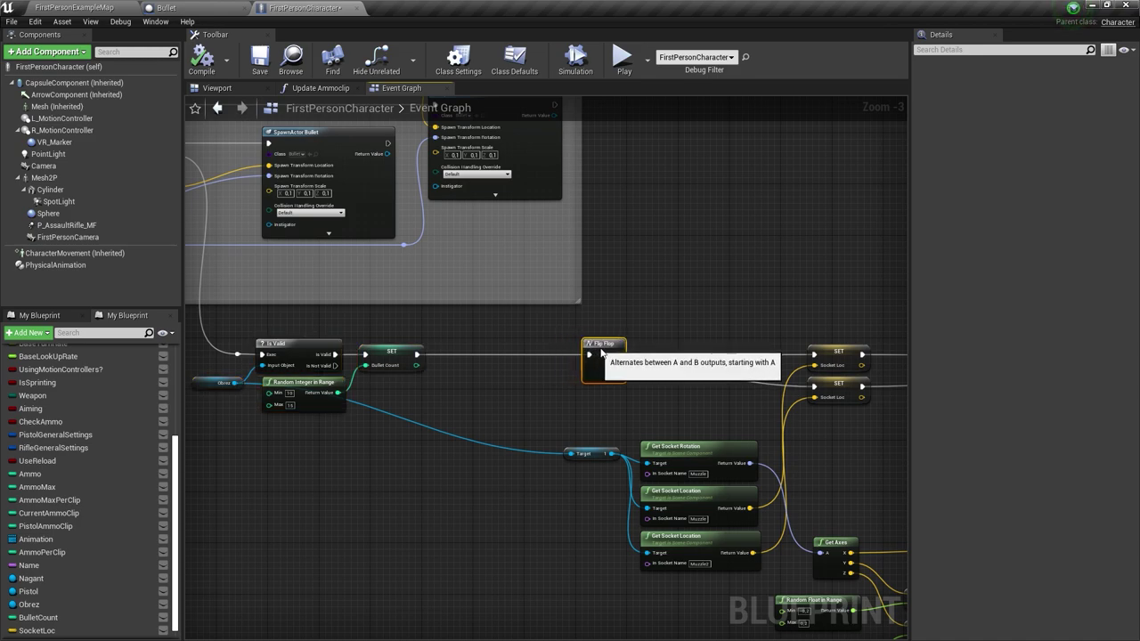
left_click_drag(602, 353, 672, 348)
- Add a Play Sound at Location node and connect the SET node's execution output to it
mouse_move(416, 354)
left_mouse_down()
mouse_move(456, 338)
mouse_move(510, 357)
left_mouse_up()
type("play sound")
key("Return")
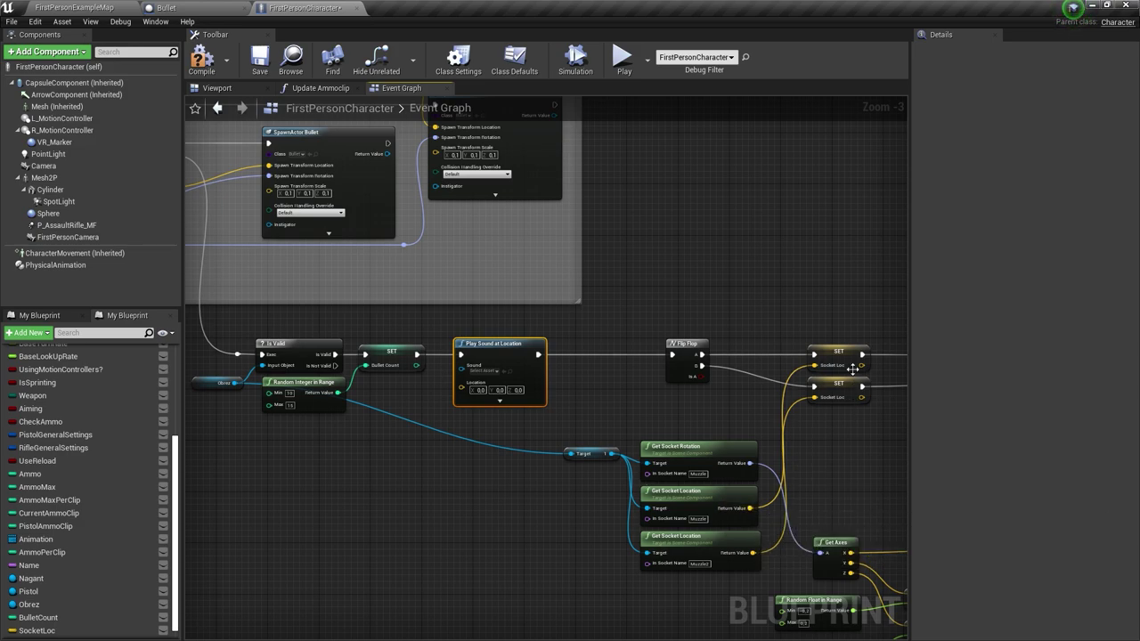
left_click(839, 355)
right_click_drag(783, 403, 652, 386)
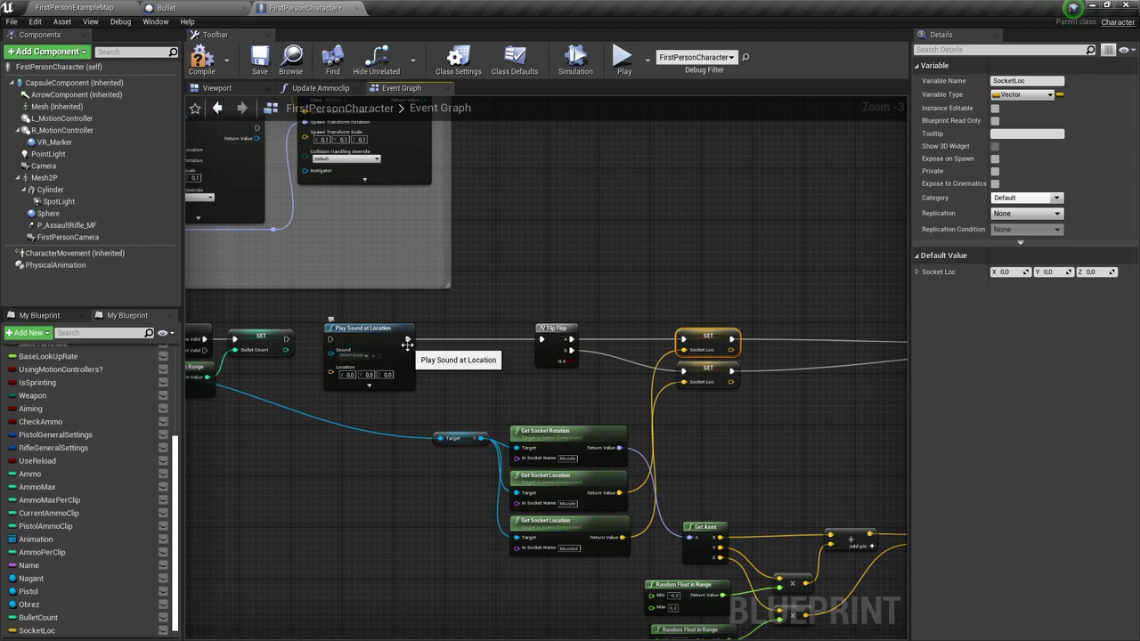
left_click_drag(292, 338, 542, 340)
left_click_drag(365, 327, 705, 402)
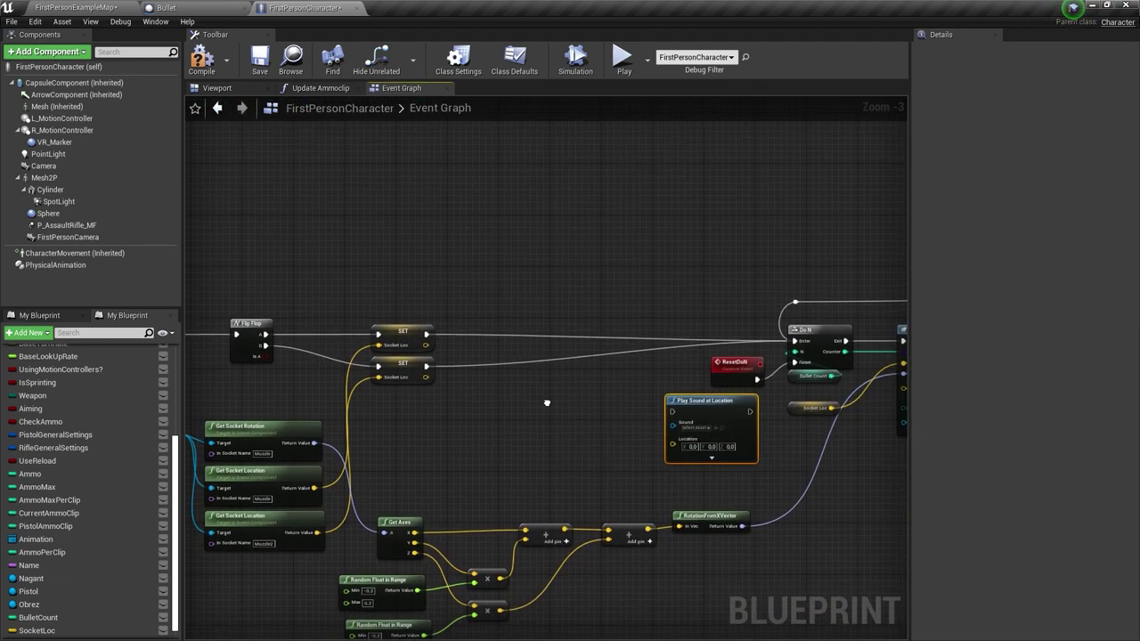
- Route both SET nodes through a reroute into Play Sound at Location, then Do N's Enter, with Socket Loc as Location
scroll(546, 403, "up", 2)
double_click(525, 330)
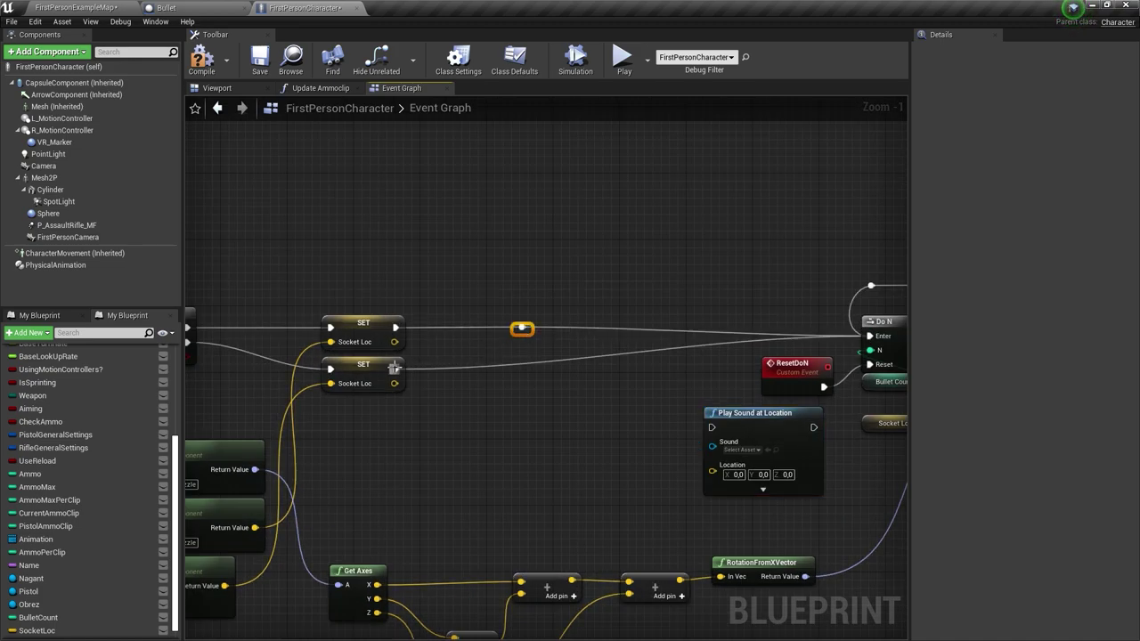
left_click_drag(395, 367, 521, 329)
left_click_drag(750, 420, 591, 320)
right_click_drag(681, 350, 593, 350)
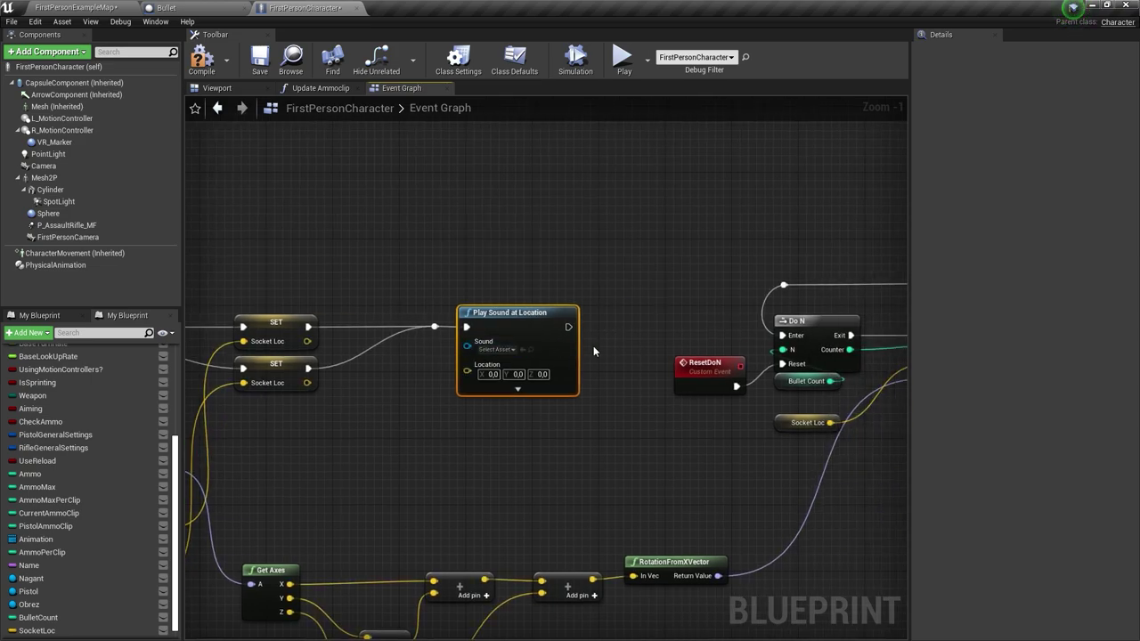
left_click_drag(567, 327, 782, 335)
left_click_drag(29, 632, 467, 364)
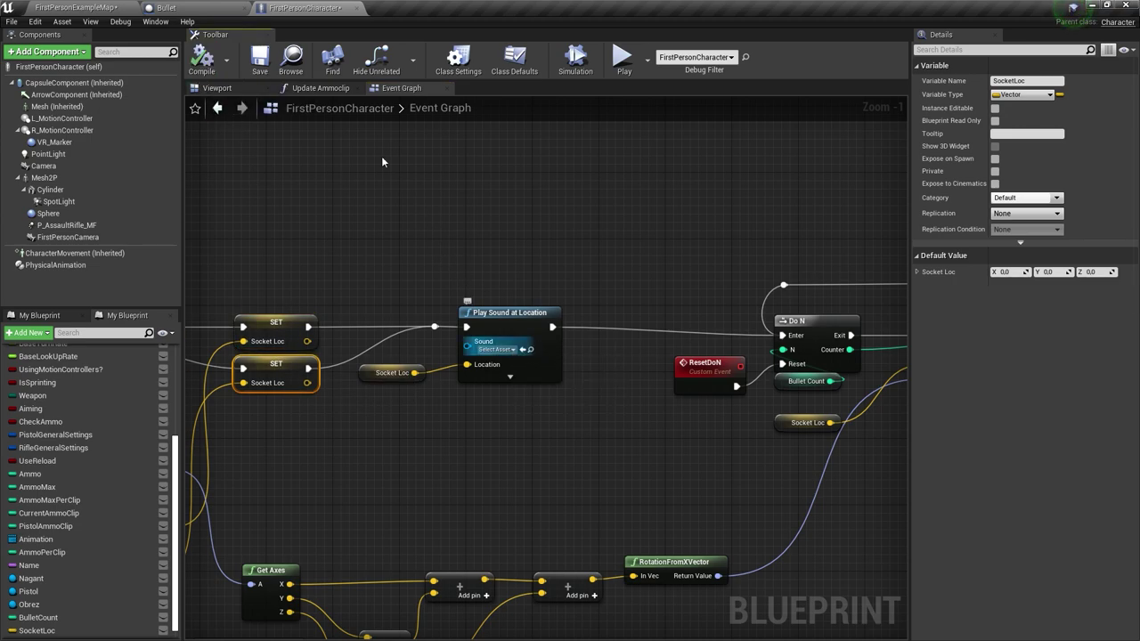
- Play-test the level, stop the session, then bring up the Bullet blueprint
left_click(76, 7)
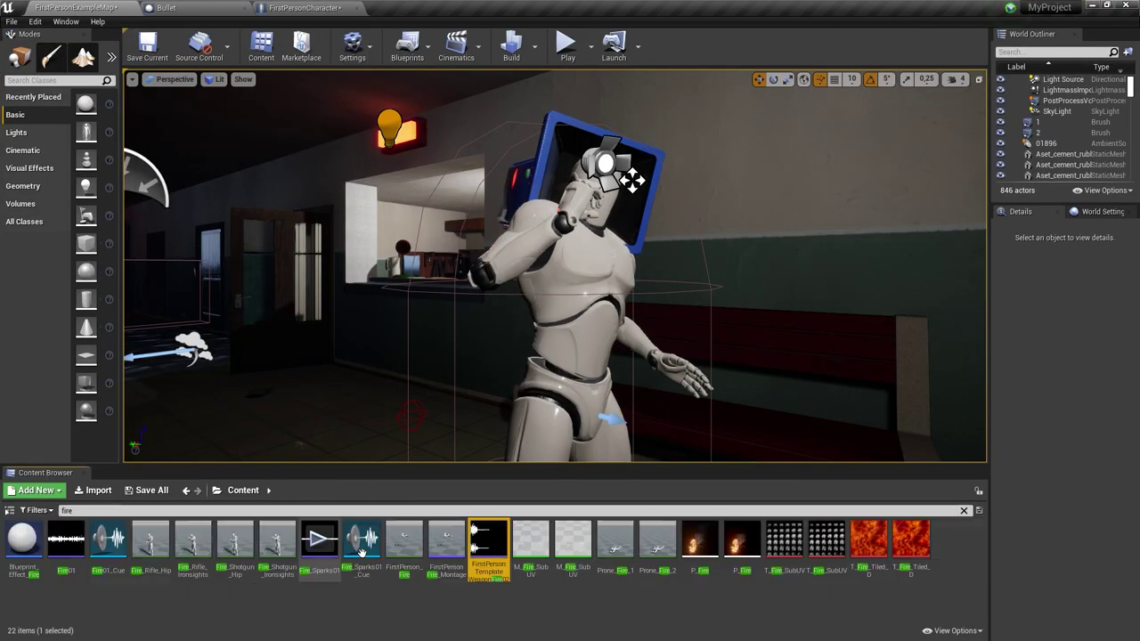
left_click(322, 8)
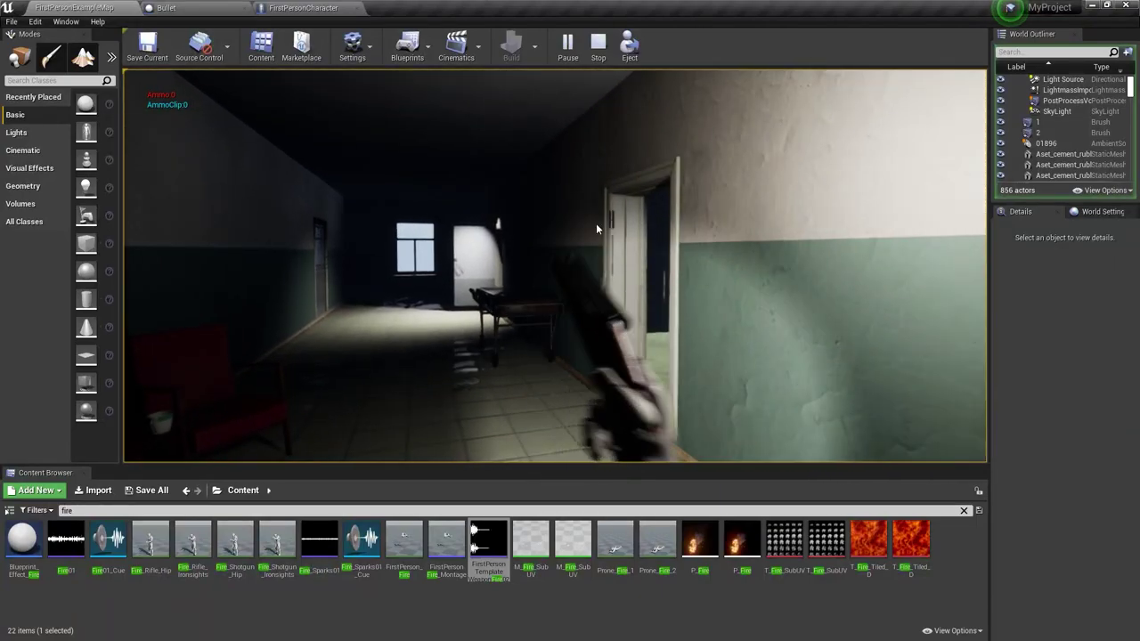
key("Escape")
left_click(166, 7)
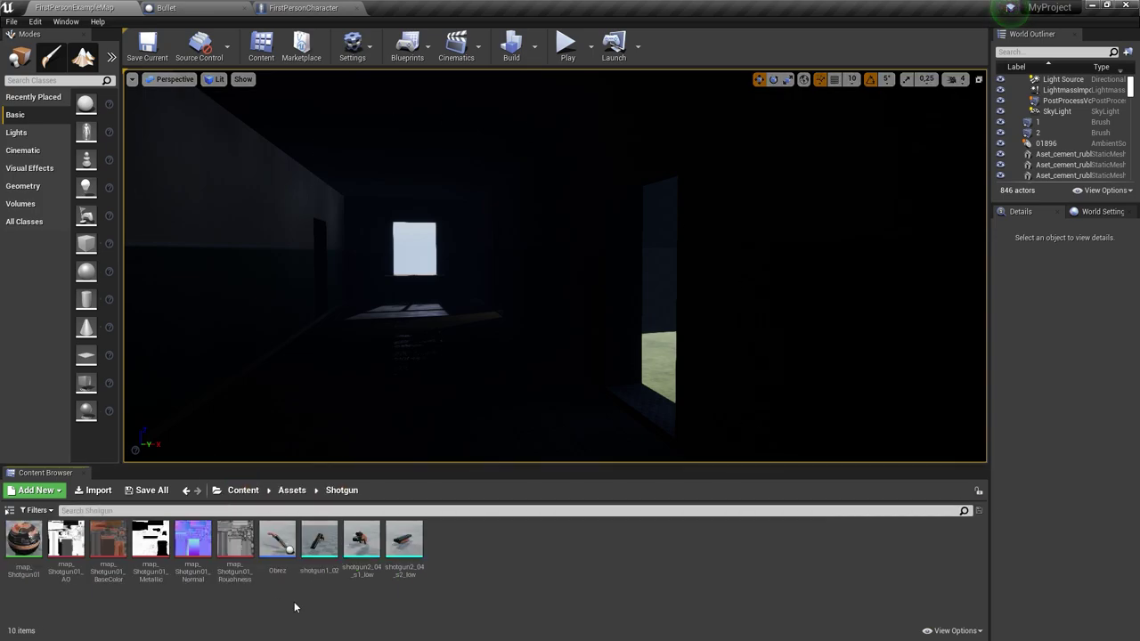
- Open the Obrez shotgun blueprint and add a Particle System component
double_click(286, 570)
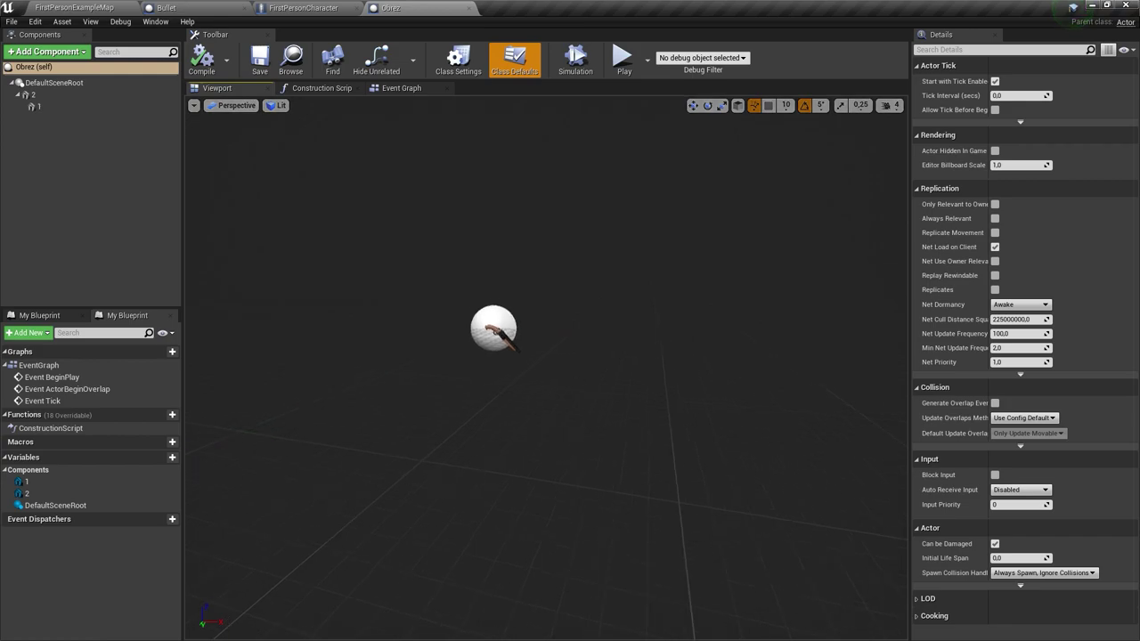
left_click_drag(544, 356, 499, 294)
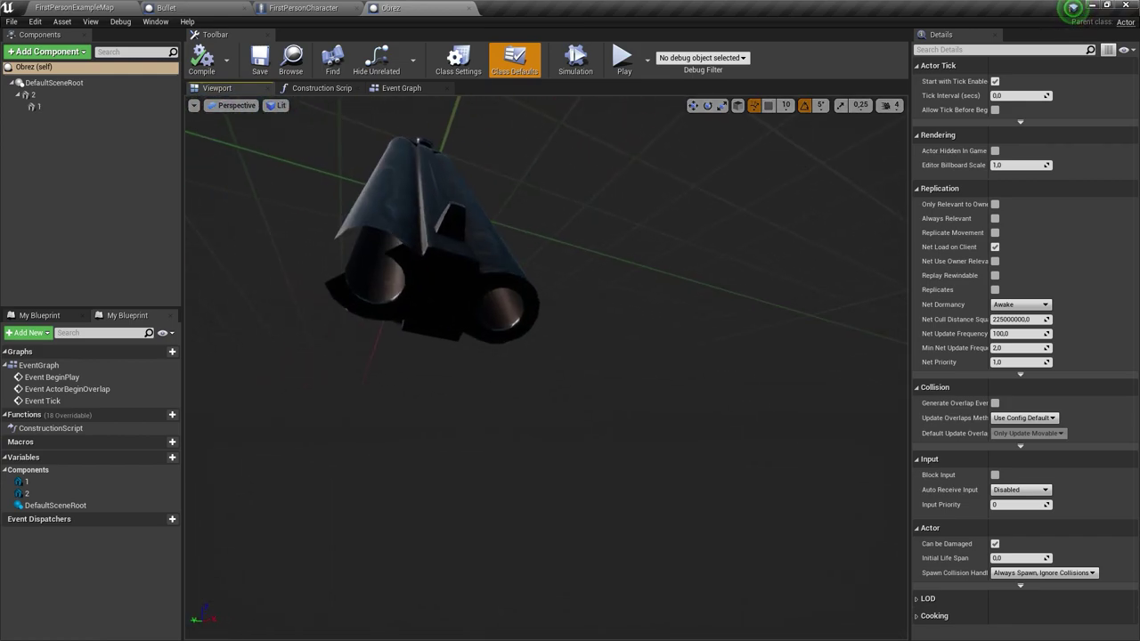
left_click(47, 51)
type("part")
left_click(69, 87)
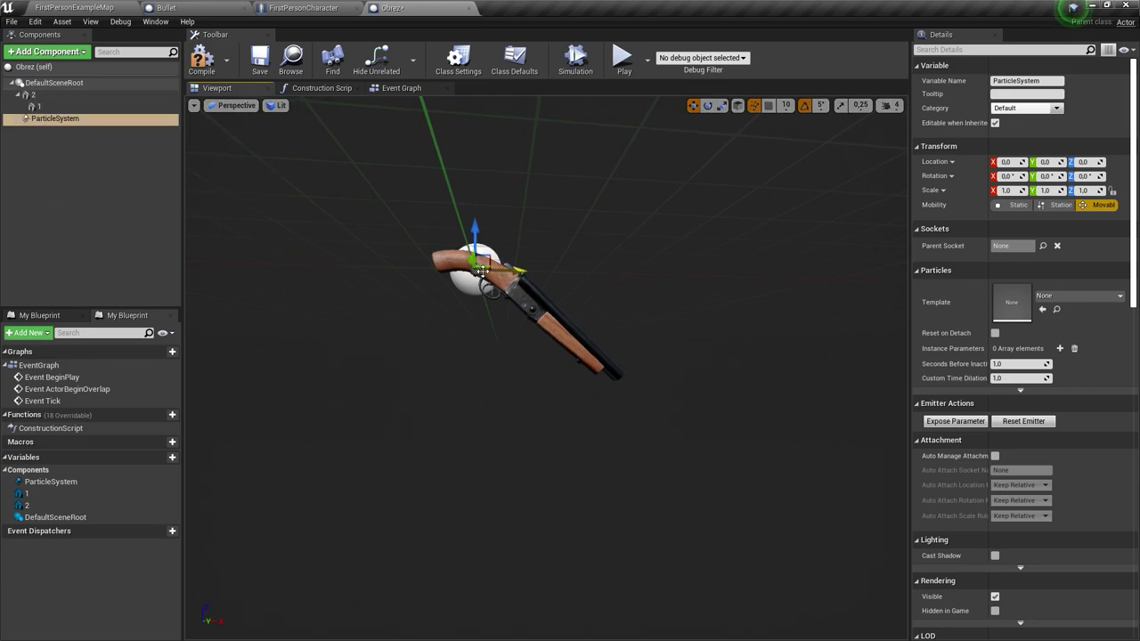
- Angle the particle component along the barrel and rename it Left
key("f")
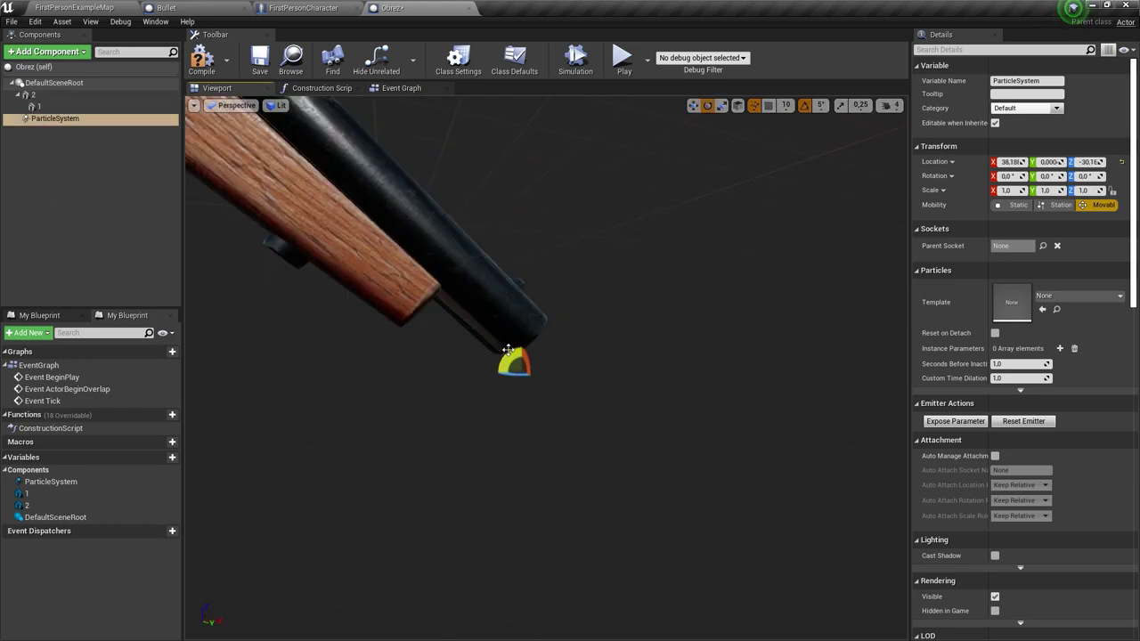
mouse_move(532, 370)
left_mouse_down()
mouse_move(568, 356)
mouse_move(572, 380)
mouse_move(480, 392)
mouse_move(564, 390)
mouse_move(469, 419)
mouse_move(488, 453)
left_mouse_up()
key("w")
key("e")
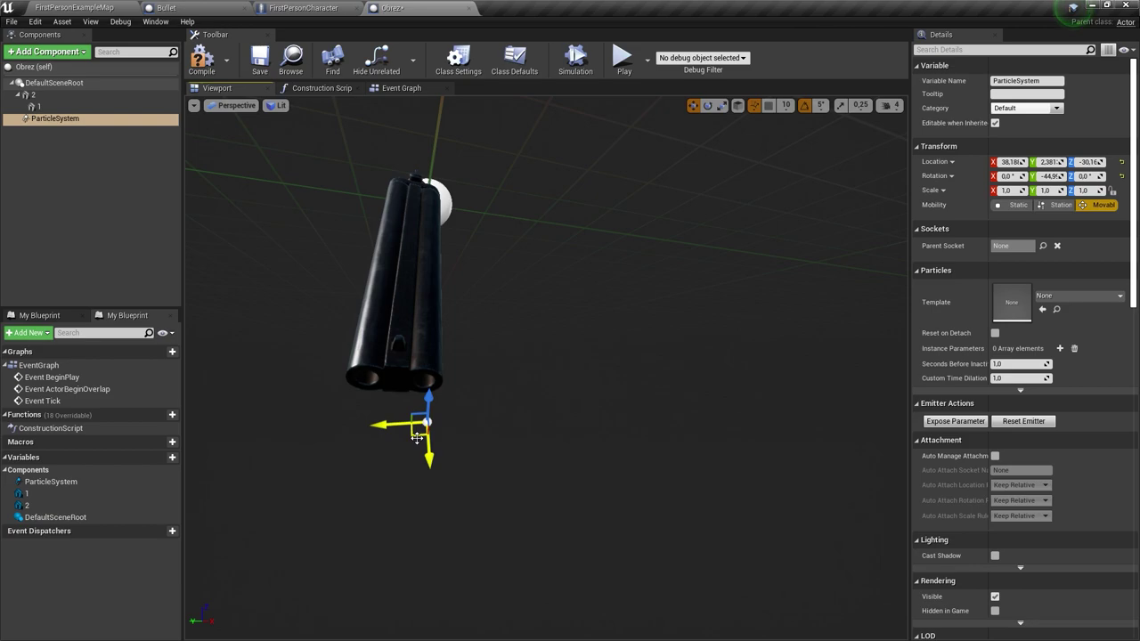
mouse_move(426, 418)
left_mouse_down("alt")
mouse_move(491, 385)
mouse_move(534, 385)
left_mouse_up("alt")
key("F2")
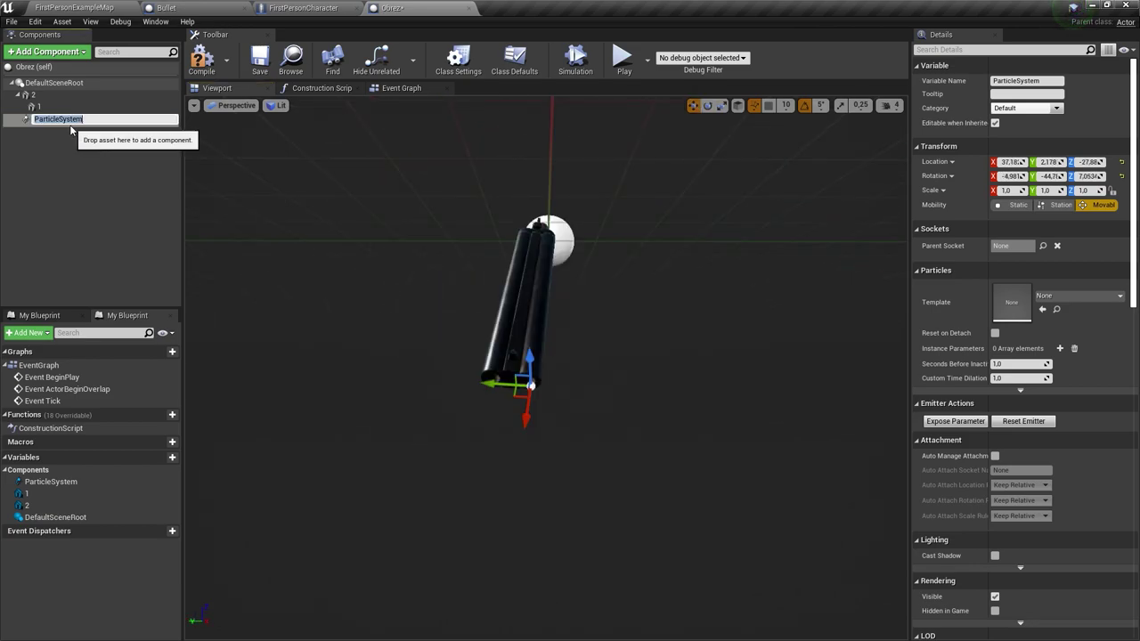
type("Left")
key("Return")
- Try the P_Fire template on Left, then search other 'sh' templates without keeping one
left_click(1078, 295)
type("fi")
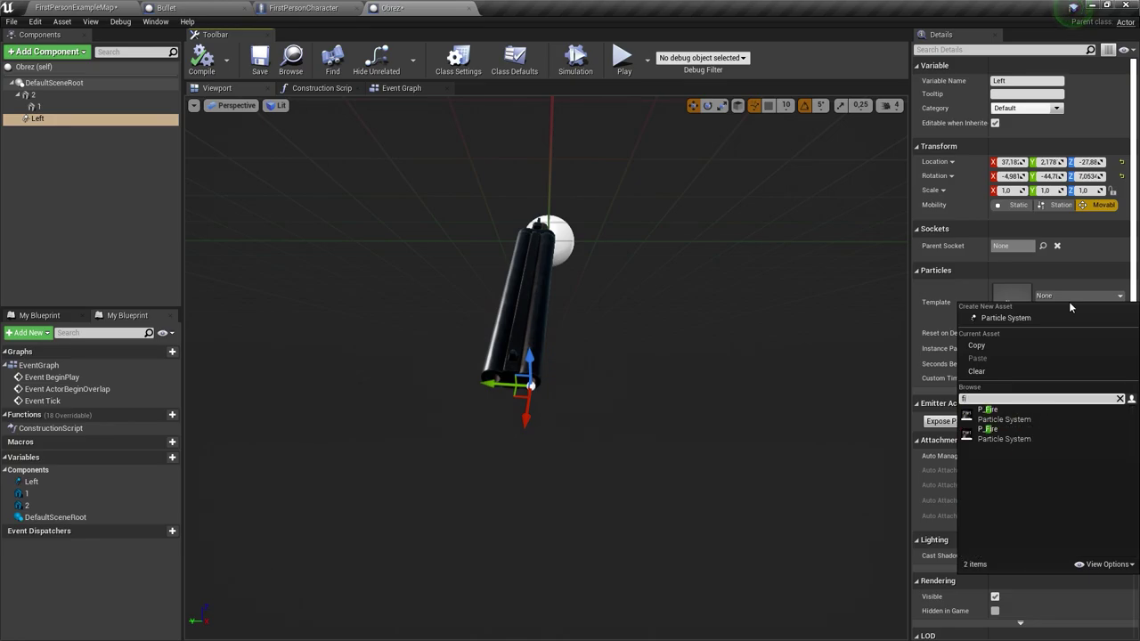
left_click(1001, 422)
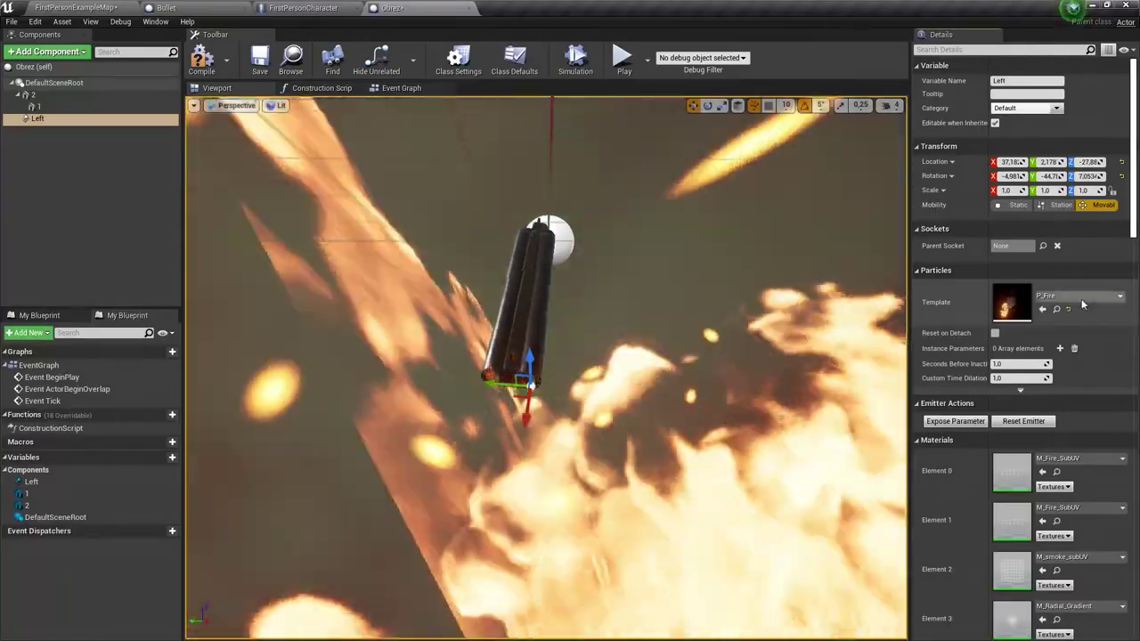
left_click(1081, 298)
type("sh")
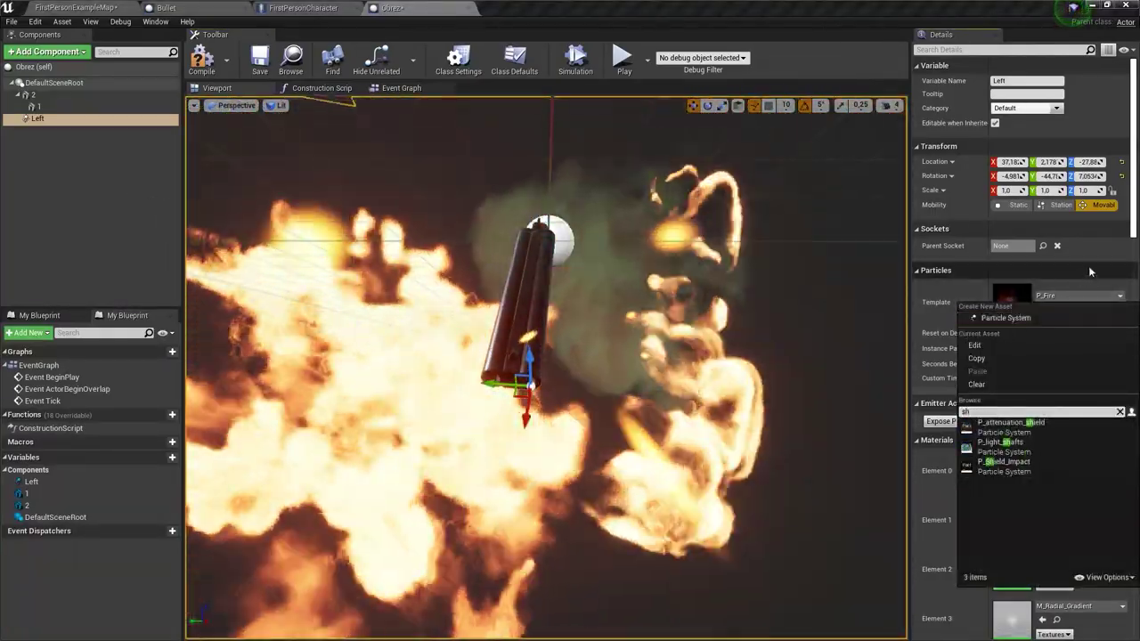
left_click(1088, 267)
left_click(926, 270)
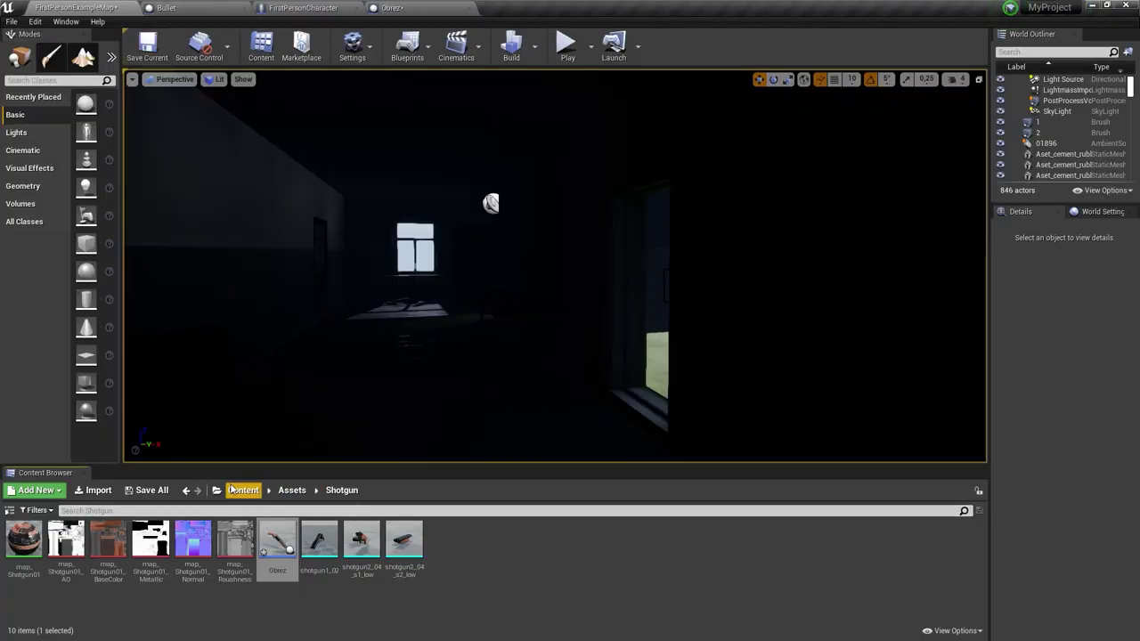
- Preview P_AssaultRifle_MF from the content search, then set Left's template to P_Pistol_MF
left_click(232, 490)
type("partic")
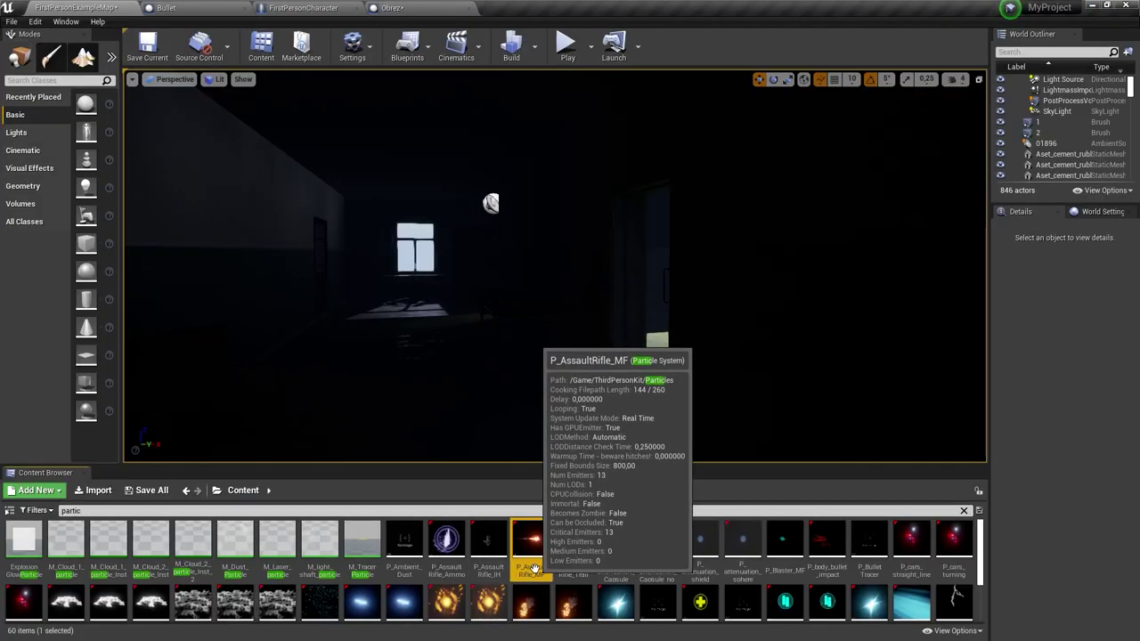
double_click(534, 561)
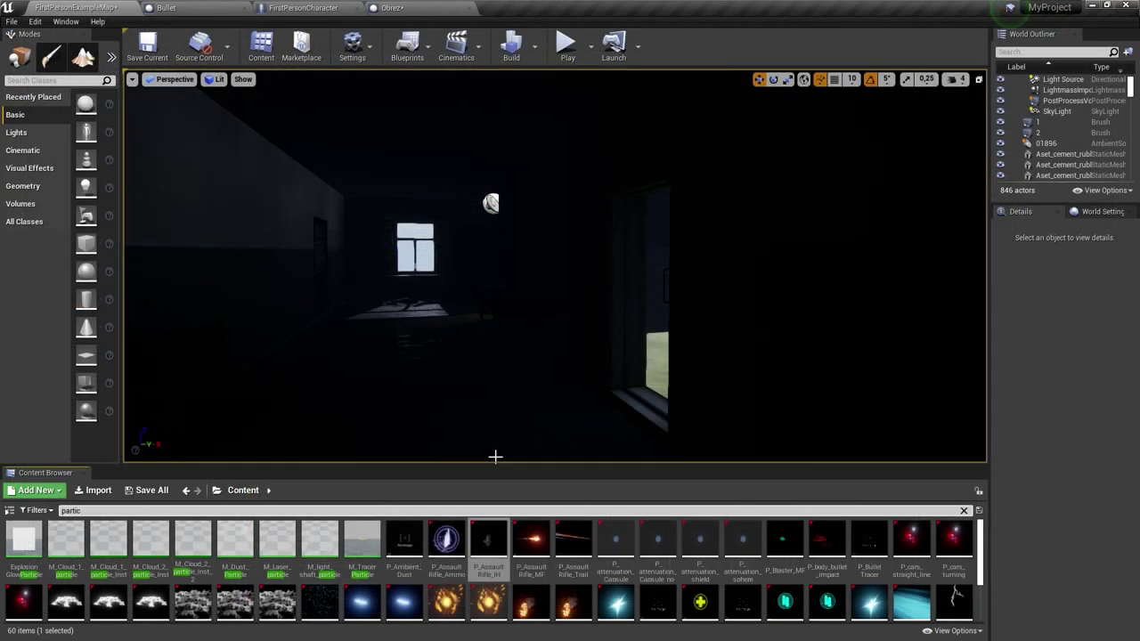
scroll(356, 570, "down", 3)
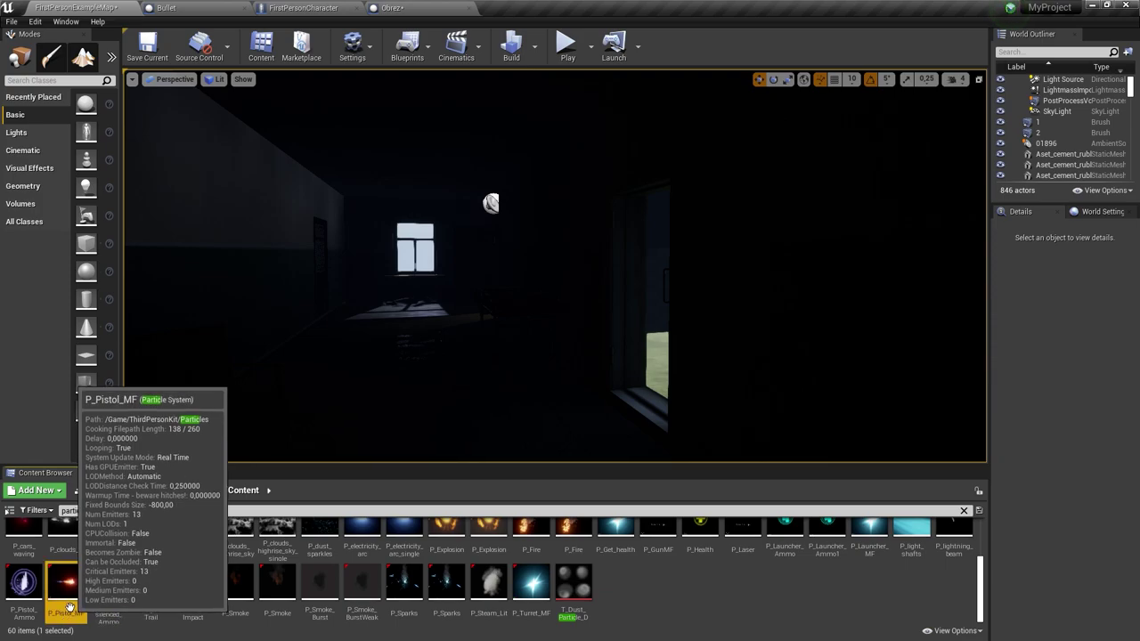
left_click(392, 7)
left_click(1042, 309)
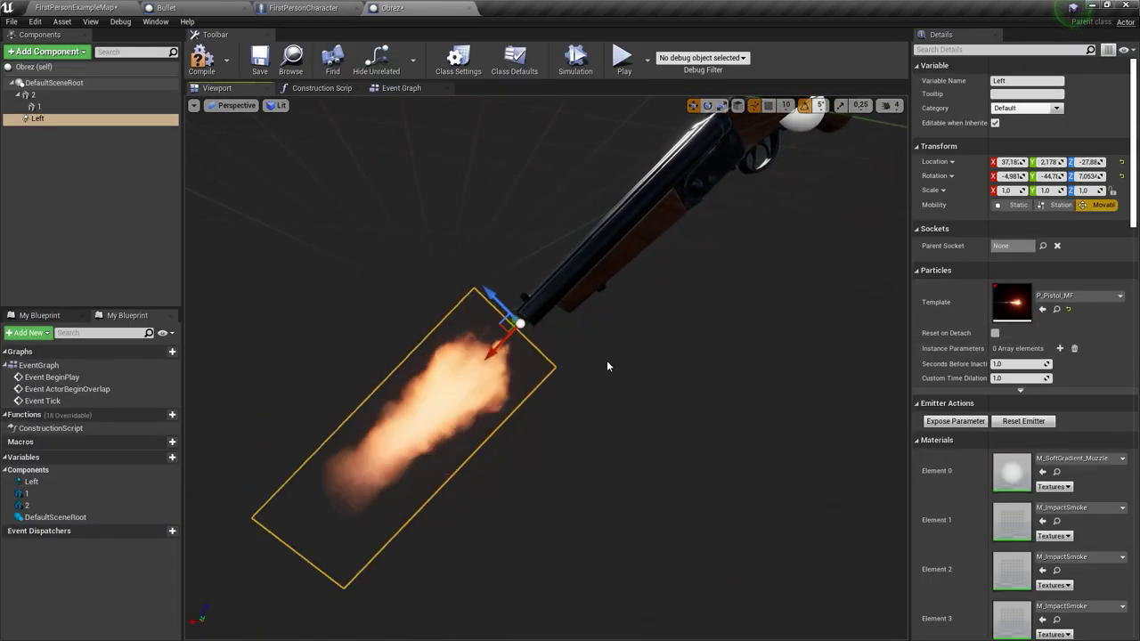
- Duplicate Left as Right and move it to the shotgun's second barrel
right_click_drag(606, 360, 463, 360)
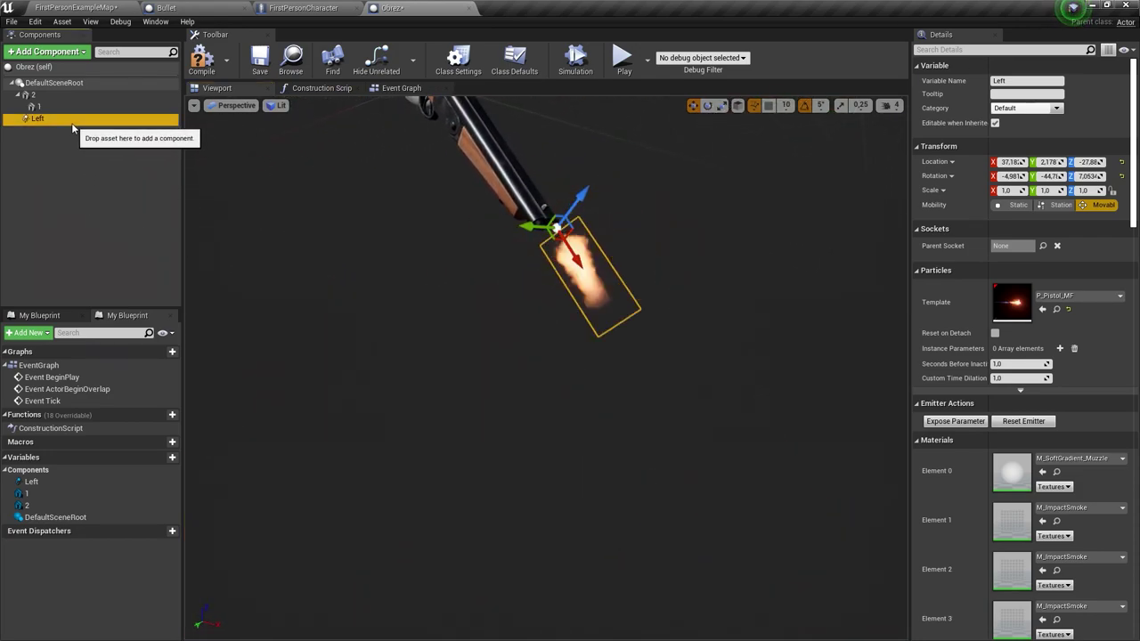
key("ctrl+w")
type("Right")
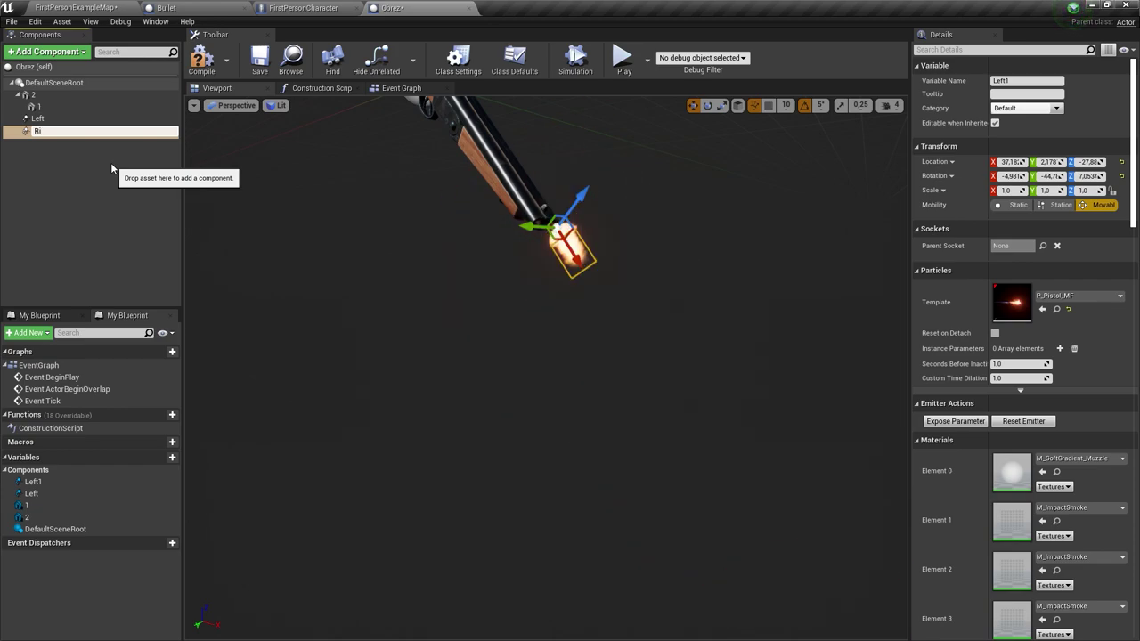
key("Return")
left_click_drag(587, 227, 569, 230)
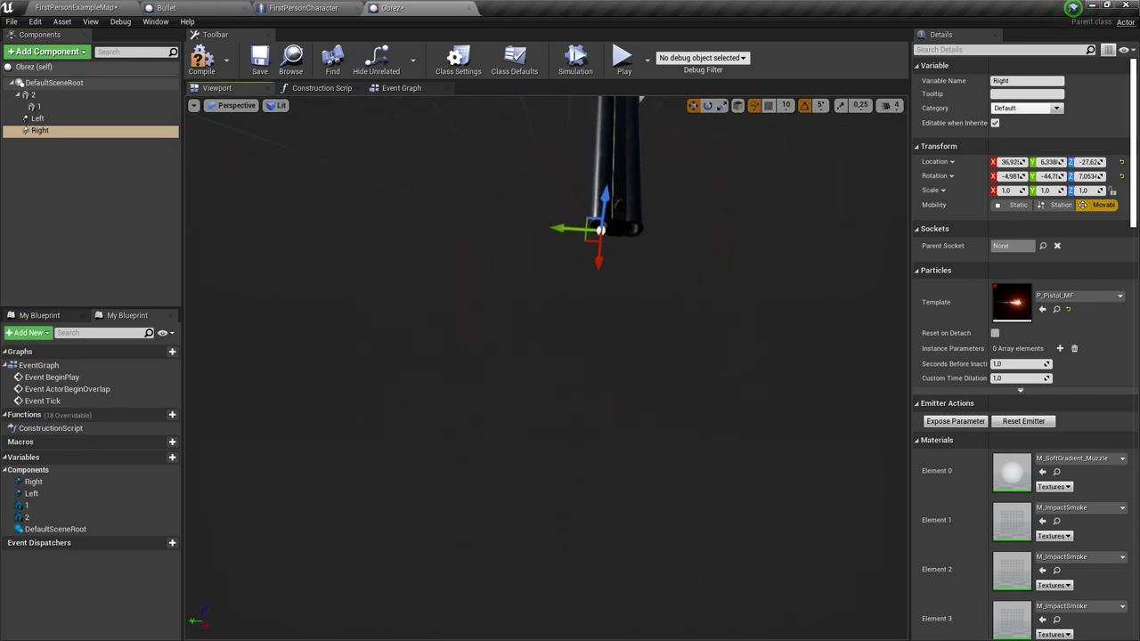
mouse_move(564, 227)
right_mouse_down()
mouse_move(534, 268)
mouse_move(779, 346)
right_mouse_up()
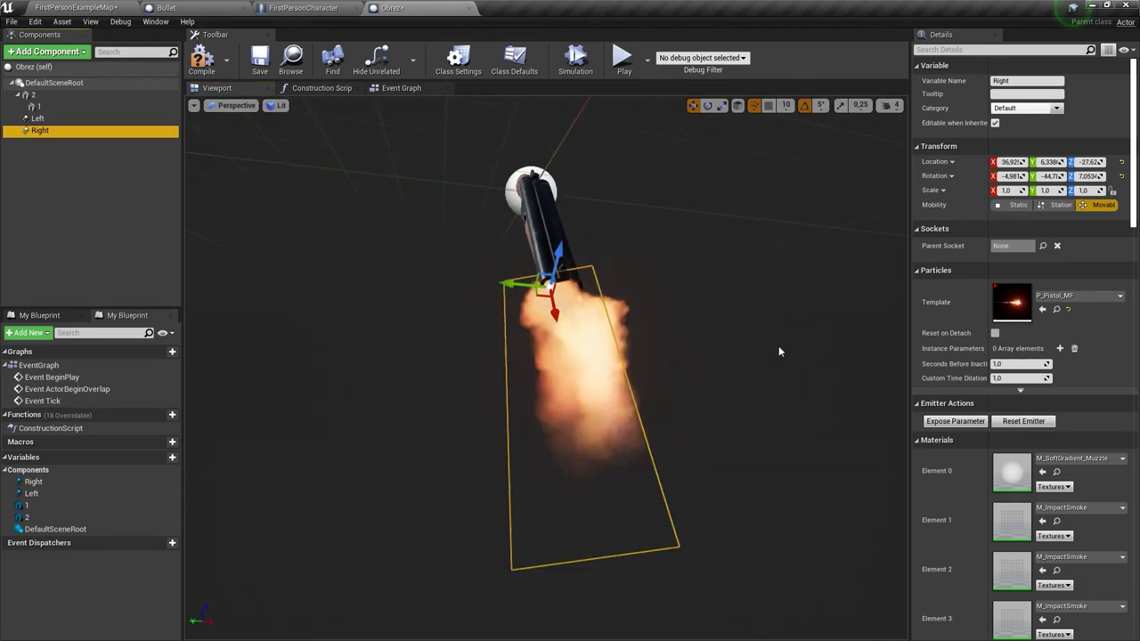
- Filter the component's Details for 'vi' visibility settings and reselect Left
left_click(956, 49)
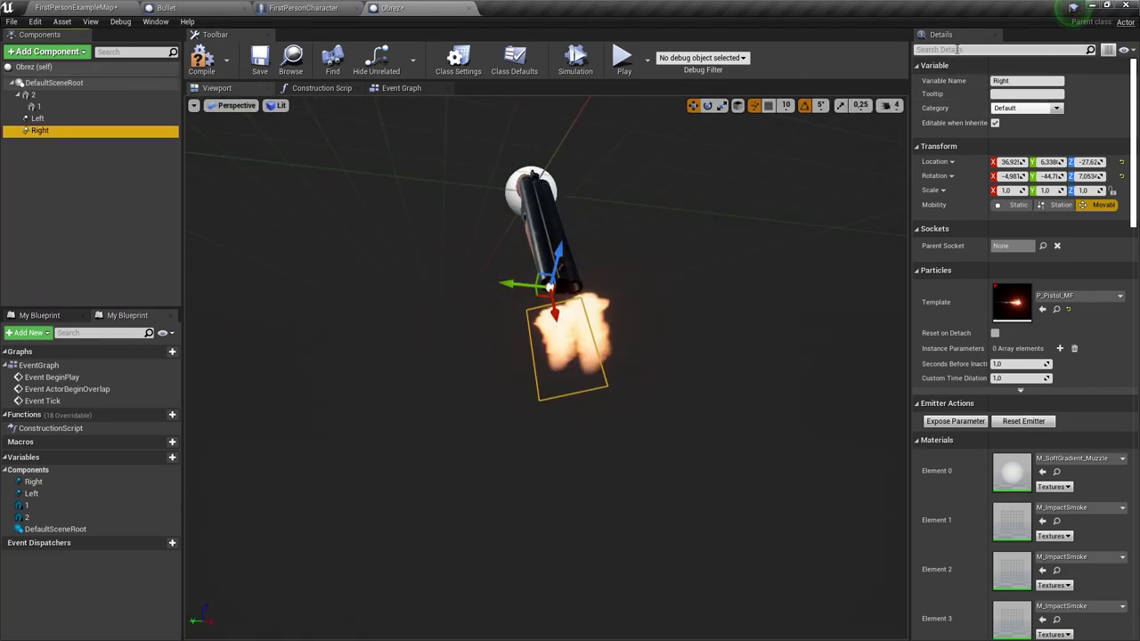
type("vi")
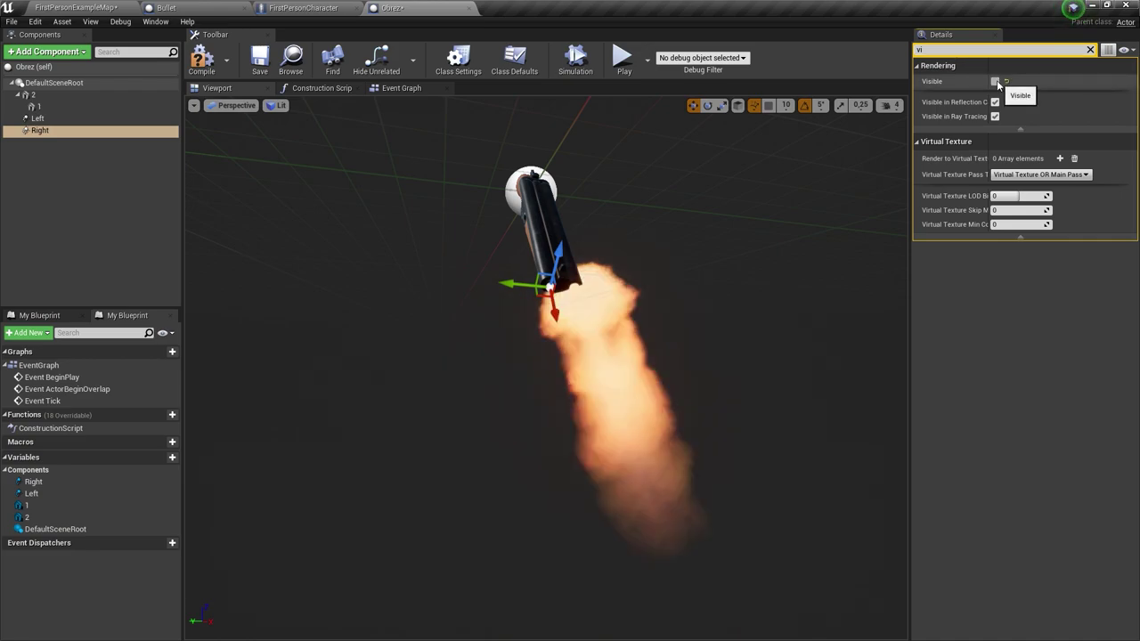
left_click(54, 117)
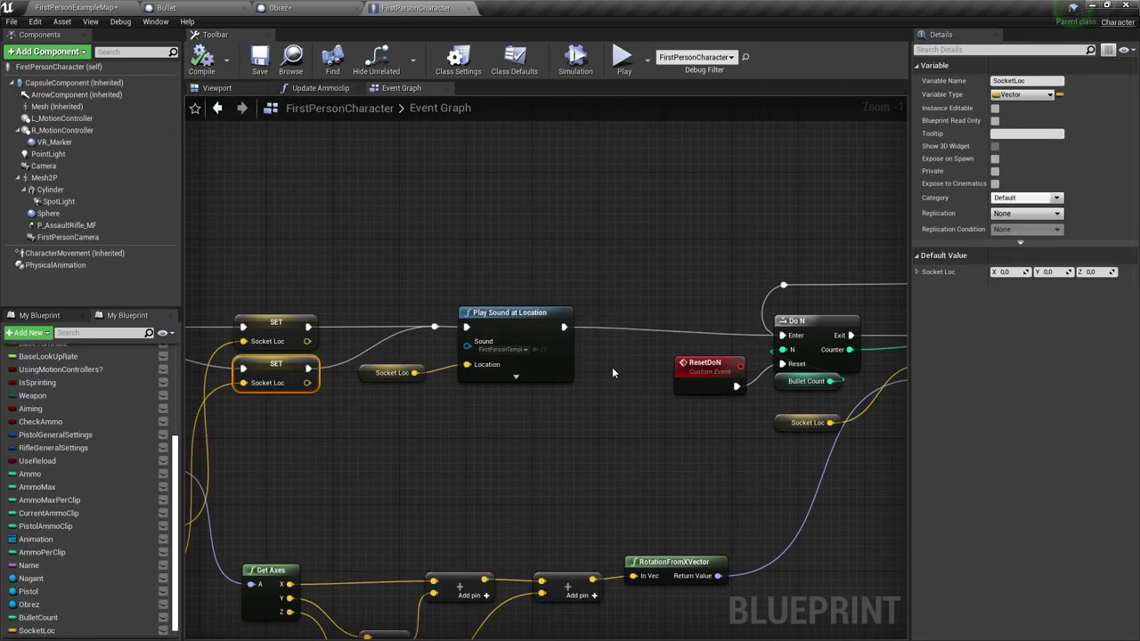
- Find and select the Obrez variable node near Is Valid and Bullet Count
right_click_drag(611, 372, 467, 465)
right_click_drag(368, 429, 574, 428)
scroll(574, 428, "down", 1)
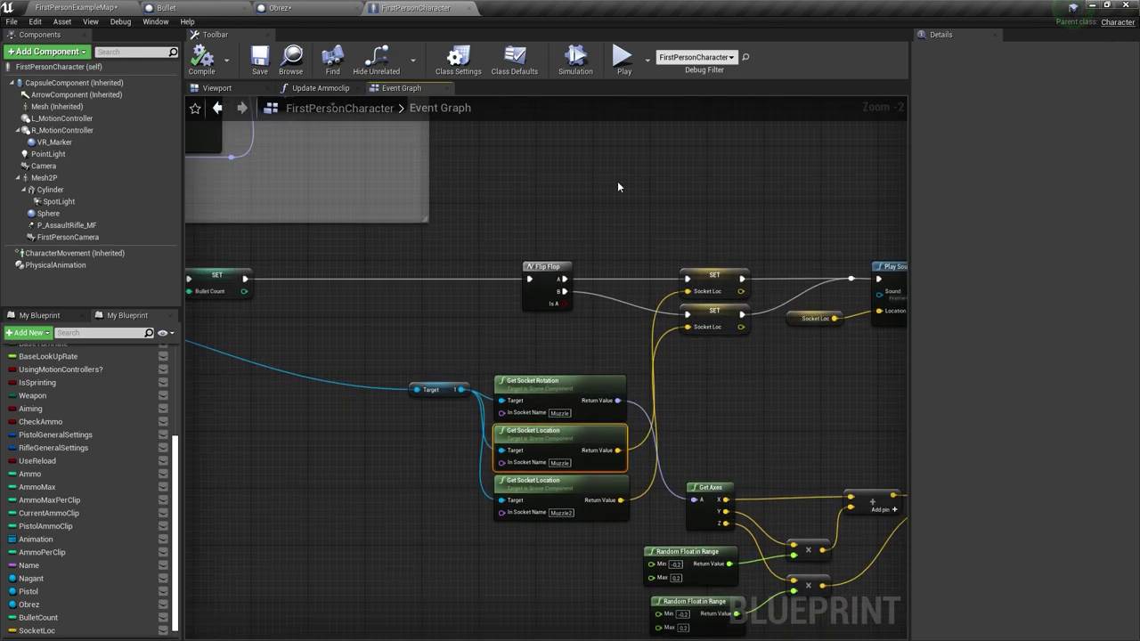
right_click_drag(394, 313, 521, 390)
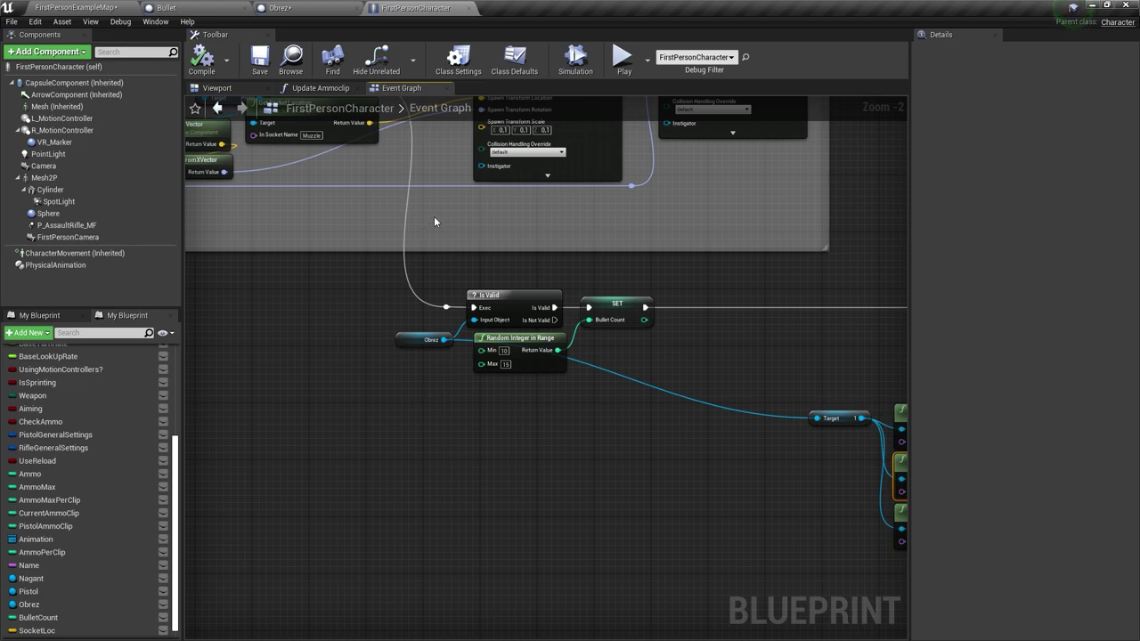
left_click(411, 337)
- Shift the two SET Socket Loc nodes left and paste an Obrez getter above the Flip Flop
right_click_drag(635, 388, 314, 386)
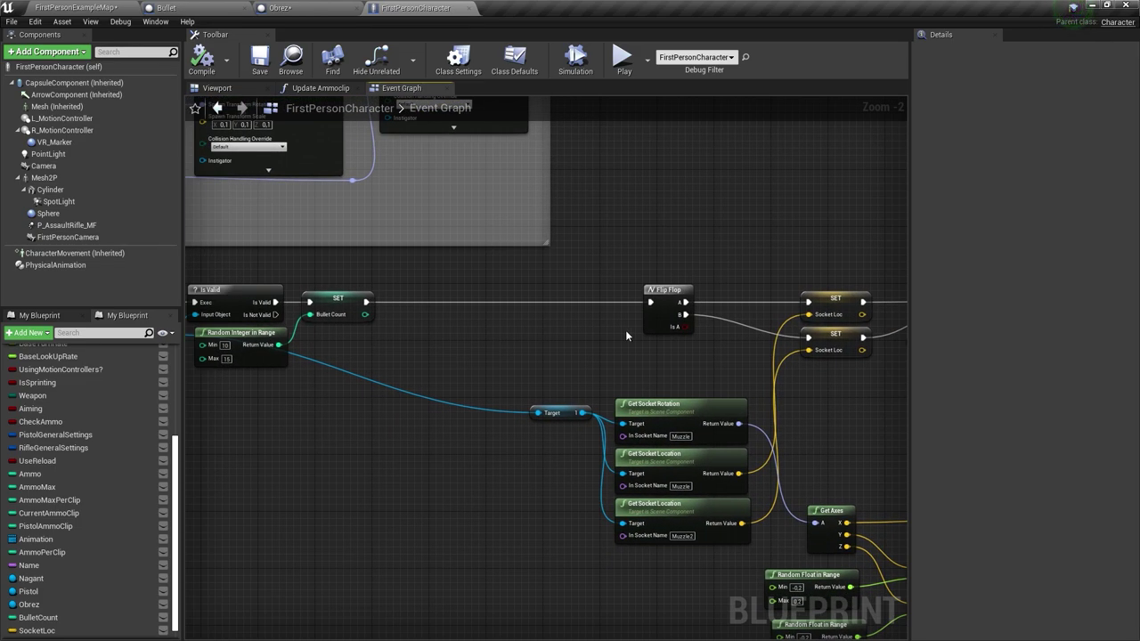
right_click_drag(625, 330, 375, 316)
left_click_drag(570, 329, 484, 339)
right_click_drag(658, 311, 532, 296)
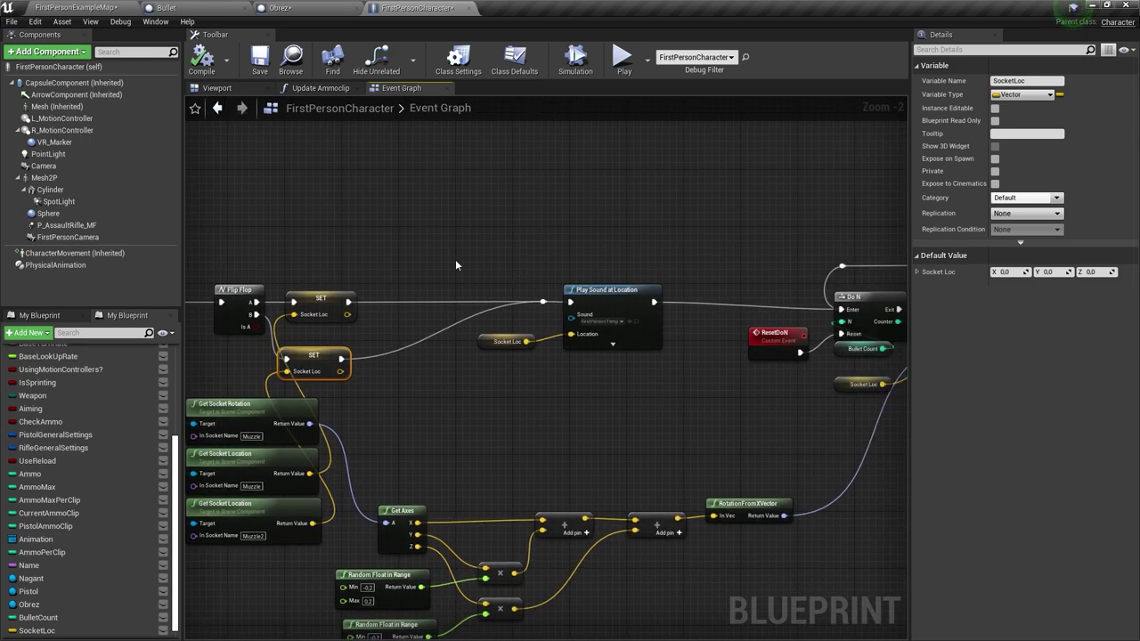
scroll(486, 327, "up", 2)
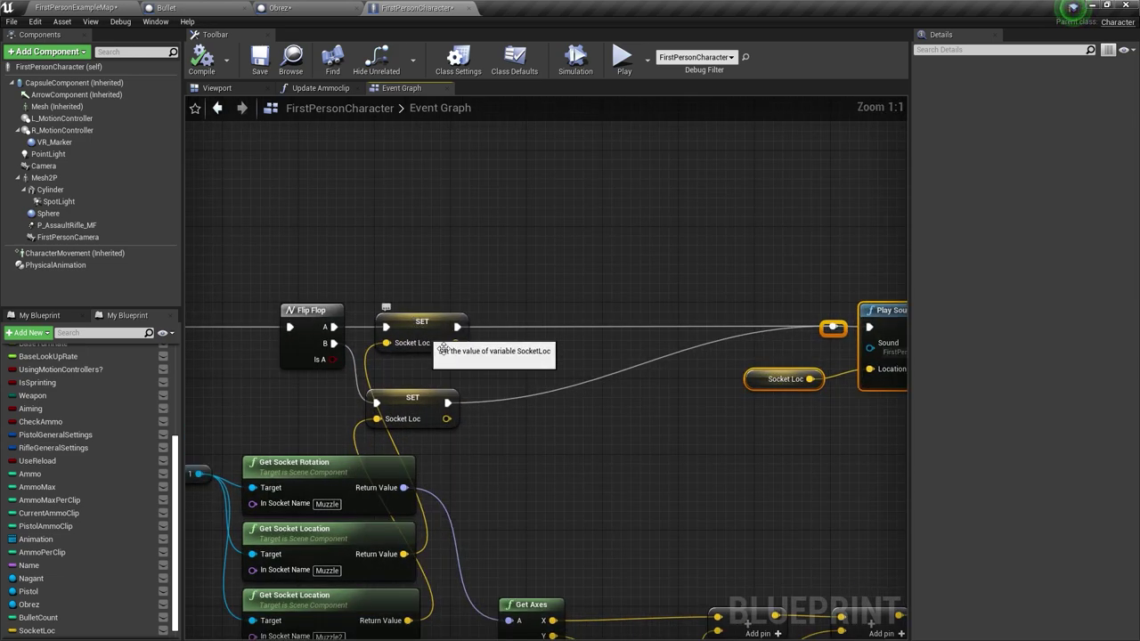
right_click_drag(415, 431, 453, 395)
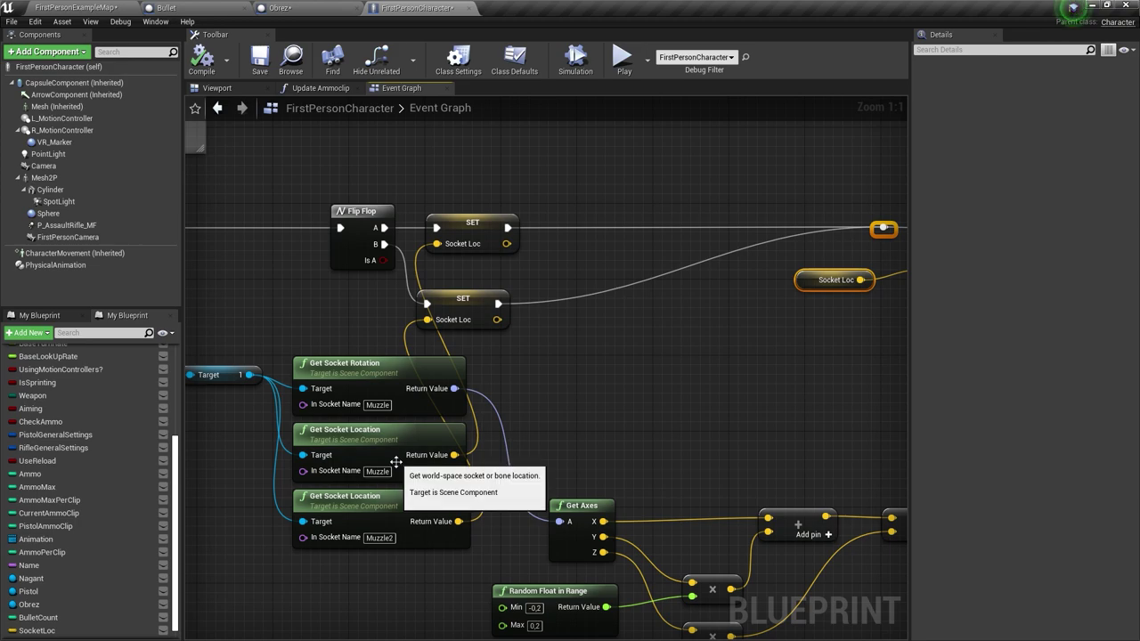
right_click_drag(561, 238, 502, 230)
left_click(503, 231)
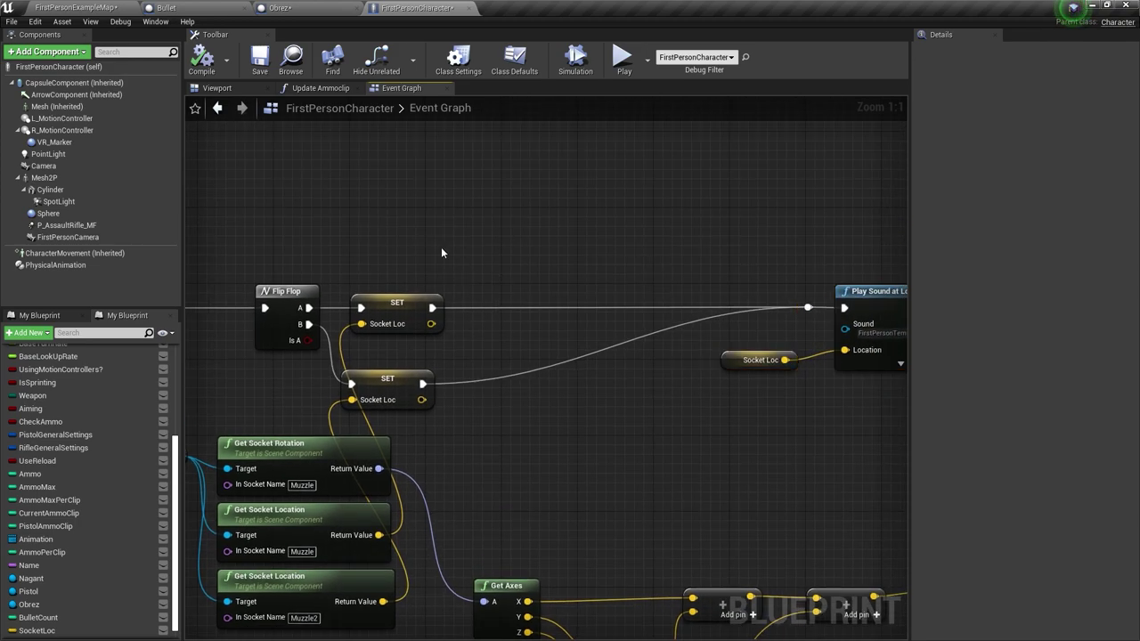
key("ctrl+v")
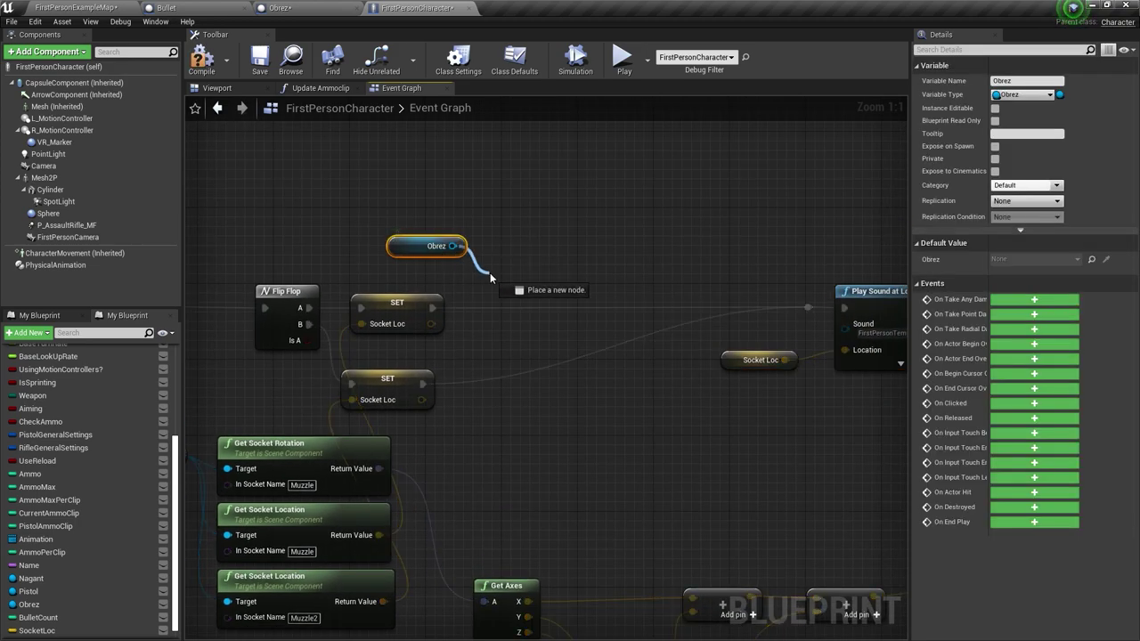
- From the Obrez reference, add a Get Left node and a Set Visibility node for it
left_click_drag(451, 246, 490, 273)
type("get")
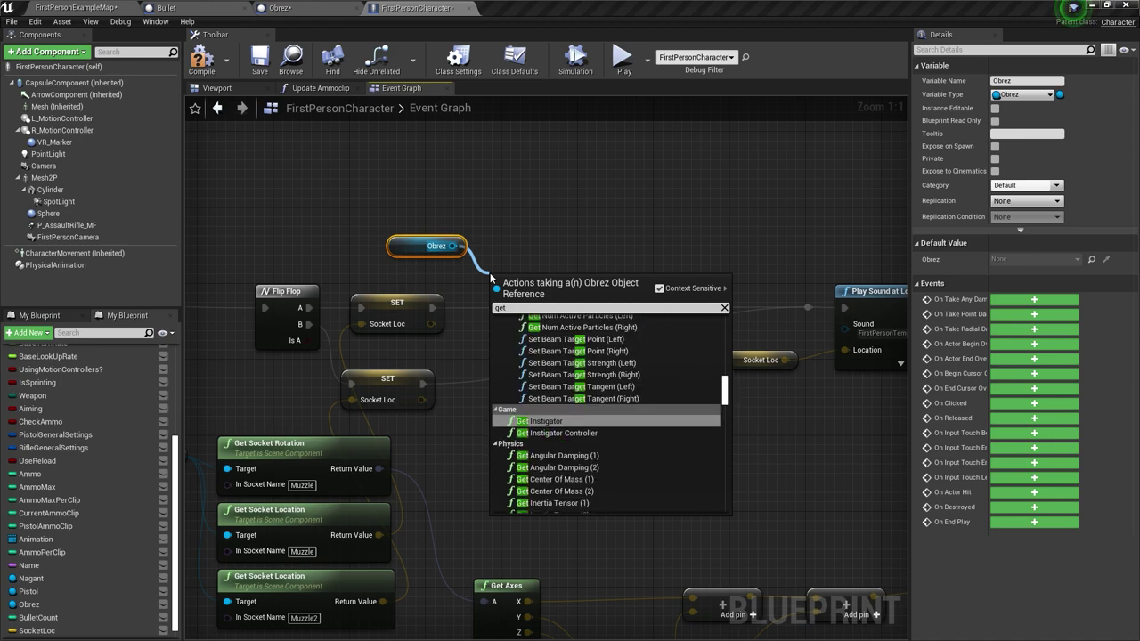
type(" li")
key("BackSpace")
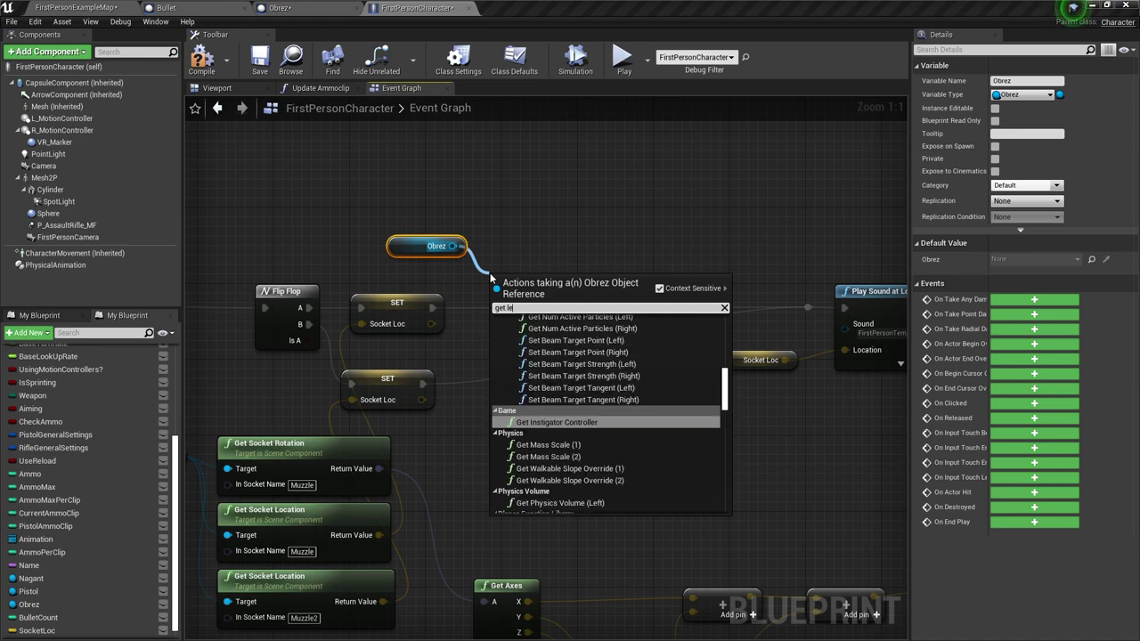
type("eft")
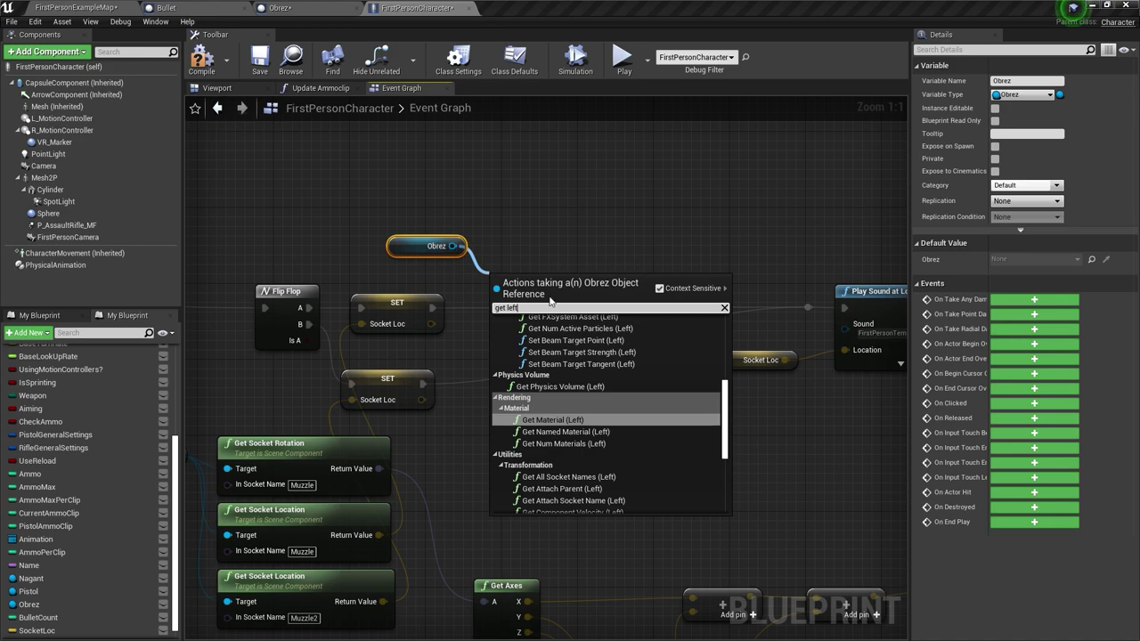
scroll(645, 416, "down", 3)
scroll(648, 429, "down", 2)
left_click(535, 508)
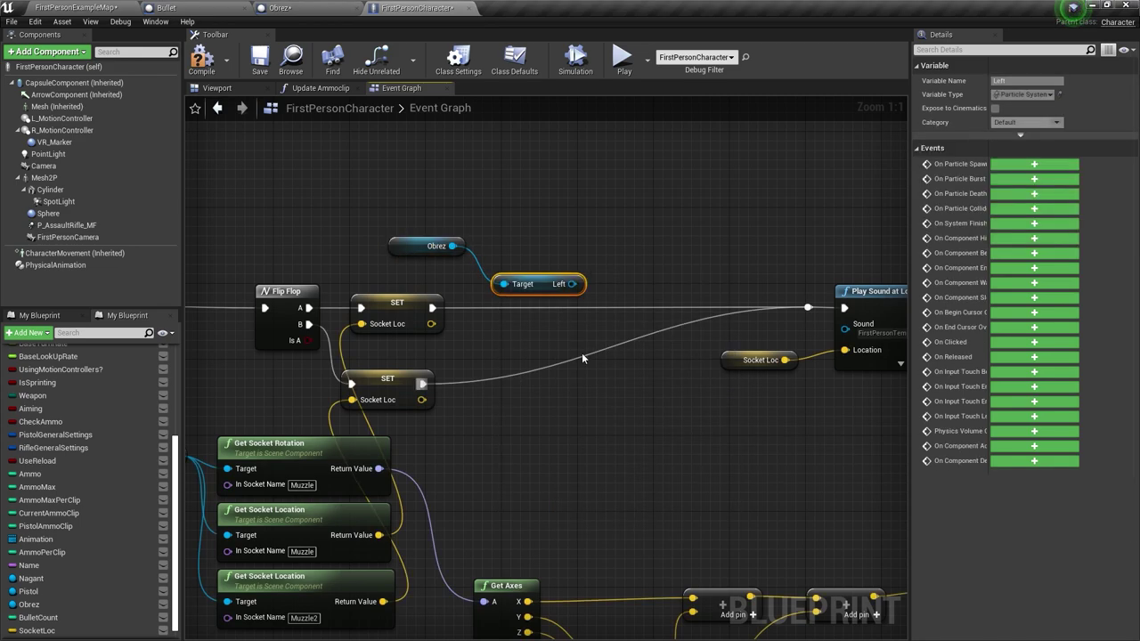
mouse_move(525, 283)
left_mouse_down()
mouse_move(443, 267)
mouse_move(529, 236)
left_mouse_up()
type("visi")
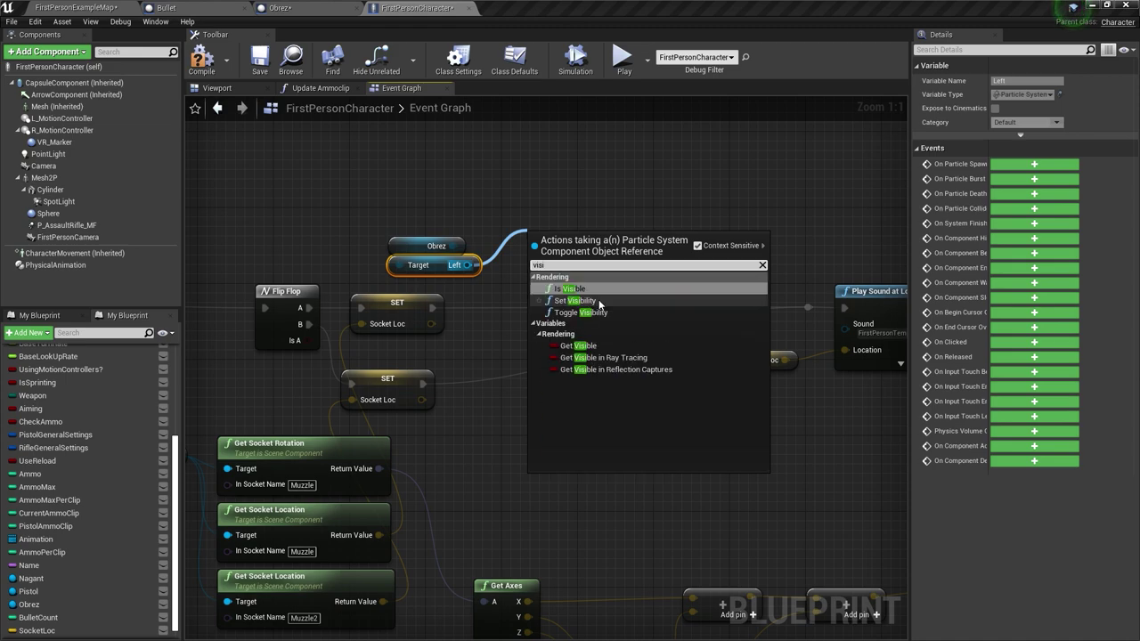
key("Return")
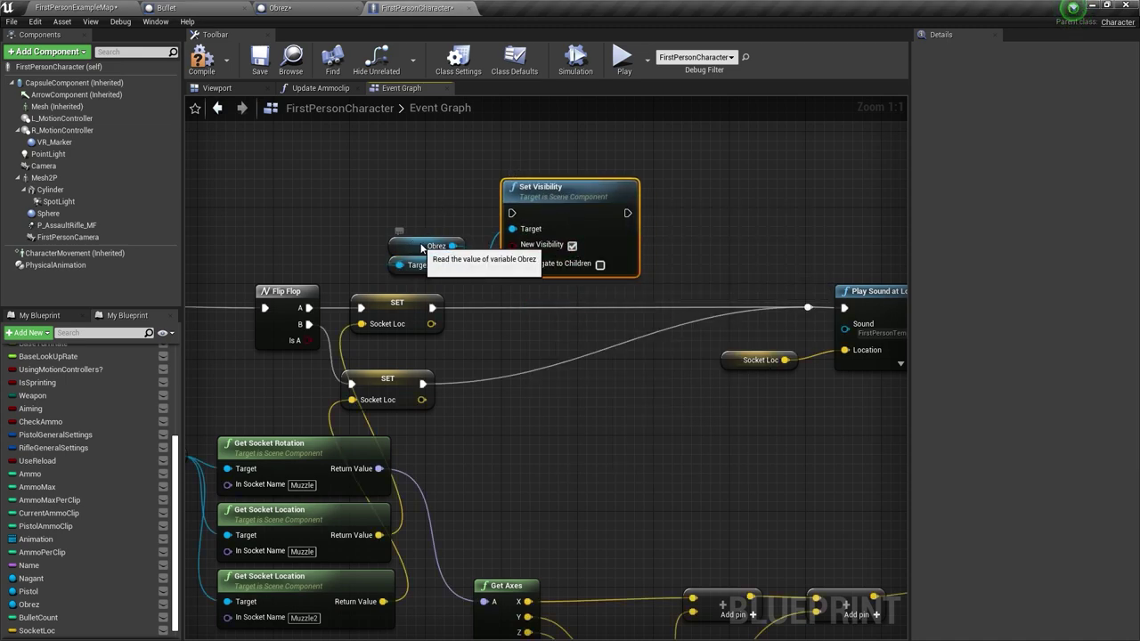
- Add a Get Right getter and a second, copied Set Visibility node
mouse_move(421, 247)
left_mouse_down()
mouse_move(432, 206)
mouse_move(331, 244)
left_mouse_up()
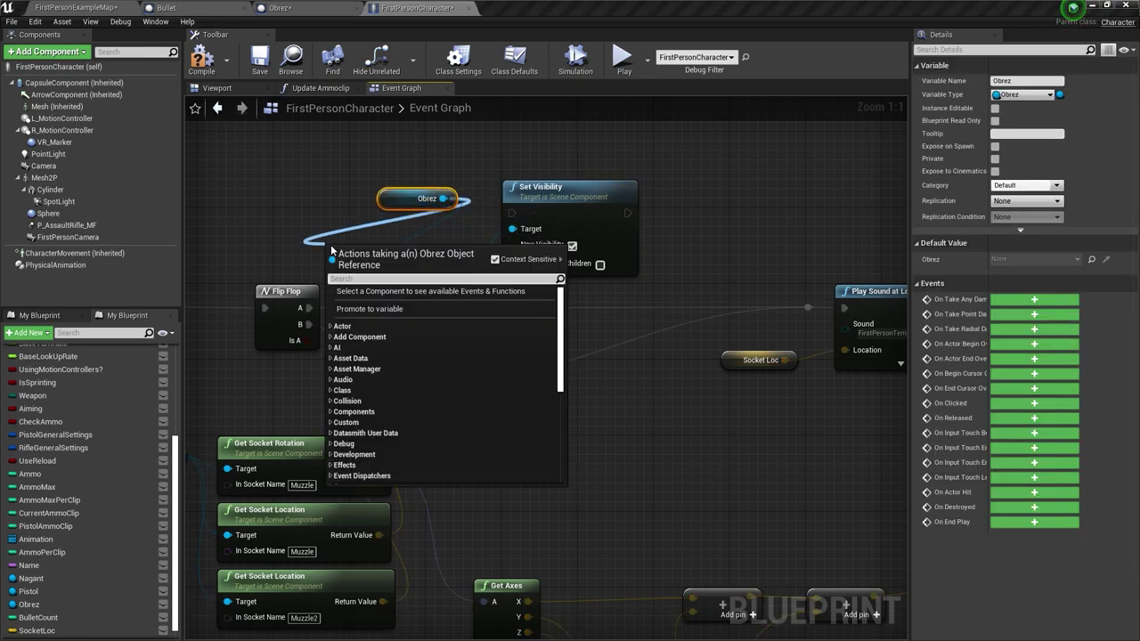
left_click(374, 294)
right_click_drag(564, 162, 601, 288)
left_click_drag(602, 314, 602, 211)
key("ctrl+c")
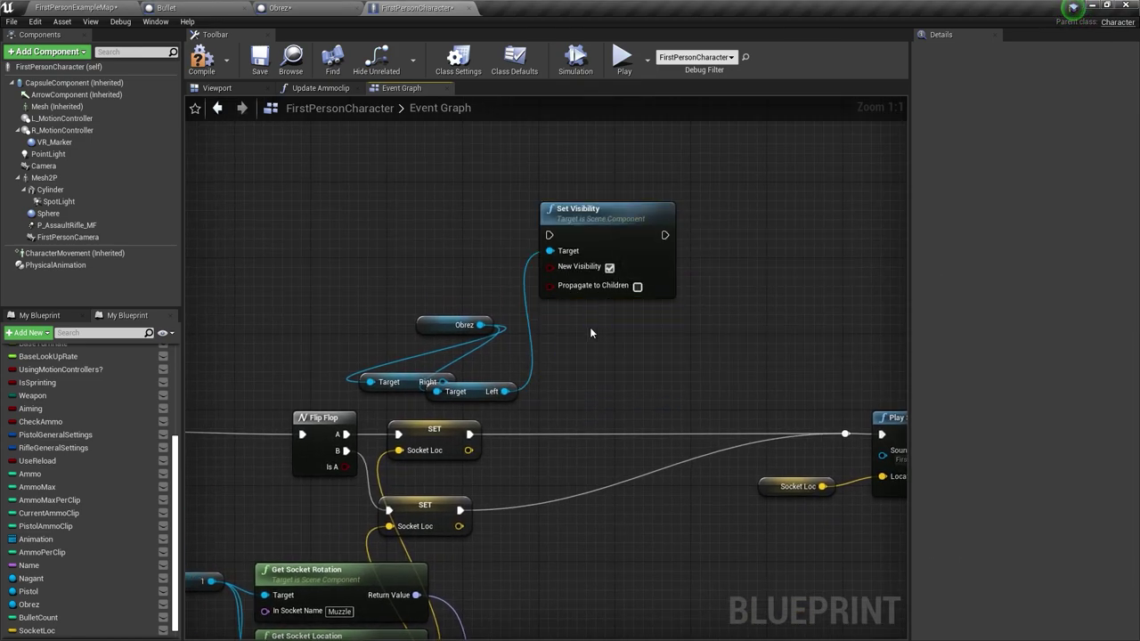
key("ctrl+v")
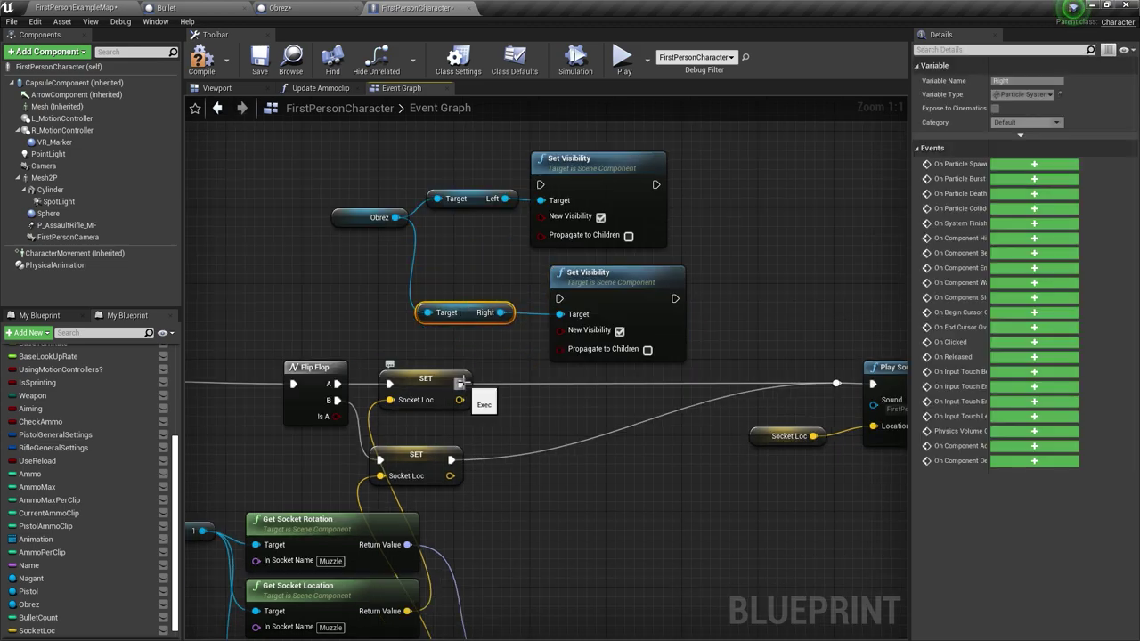
- Wire the upper SET Socket Loc into a Set Visibility node and rearrange the SET nodes
mouse_move(461, 384)
left_mouse_down()
mouse_move(428, 225)
mouse_move(540, 184)
left_mouse_up()
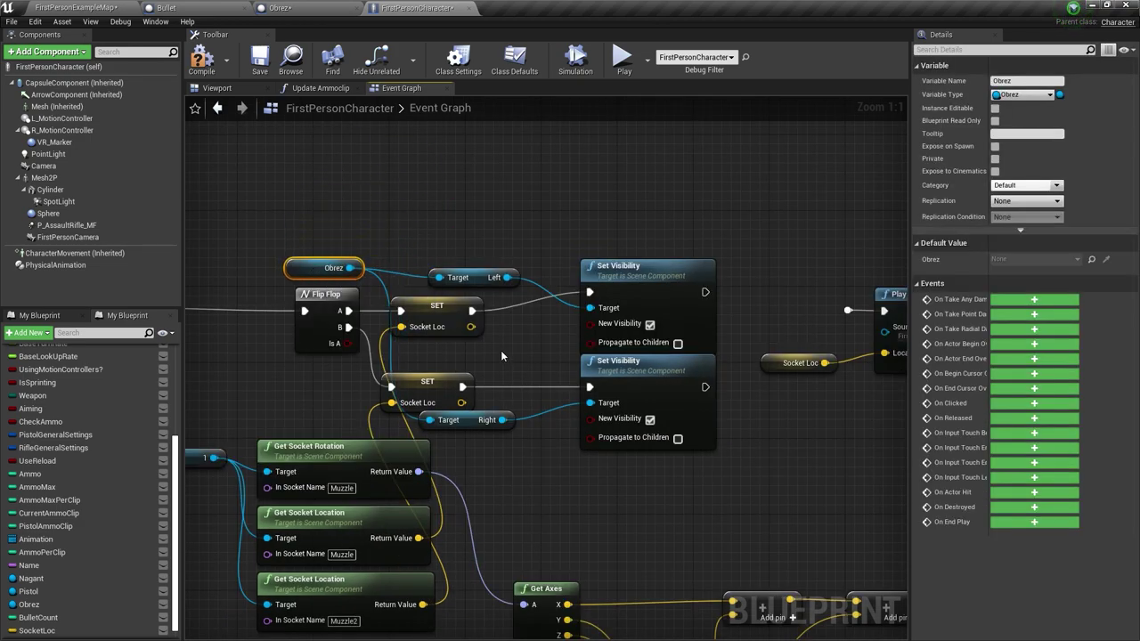
right_click_drag(335, 329, 366, 330)
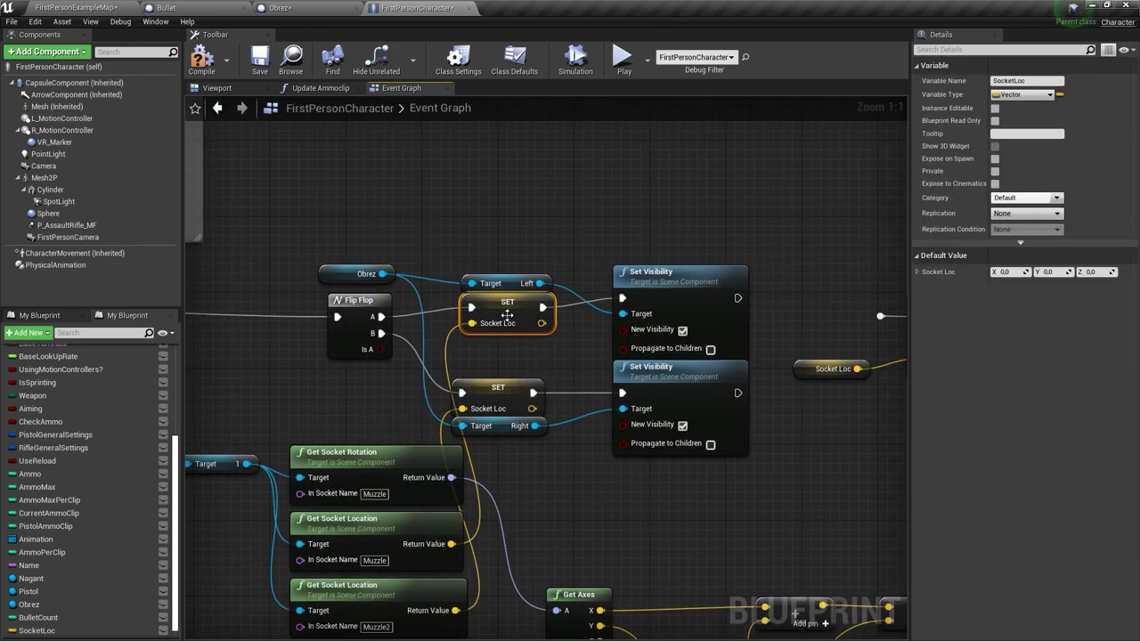
left_click(340, 276)
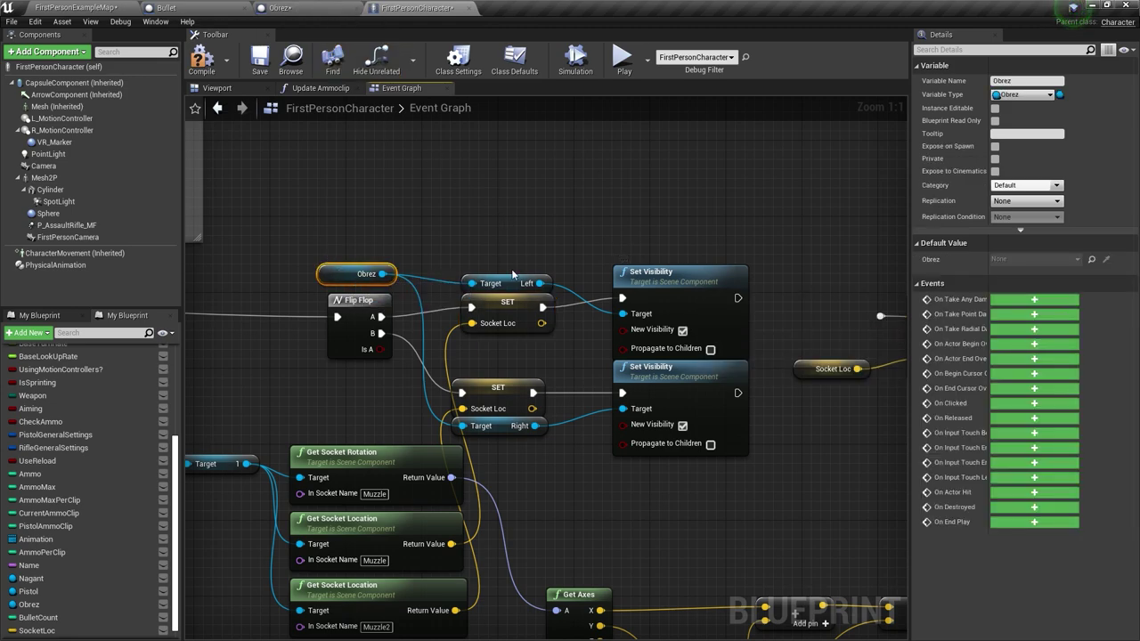
- Add an Activate node from the Left flash getter, then return to the Obrez blueprint
left_click_drag(538, 283, 573, 178)
type("ac")
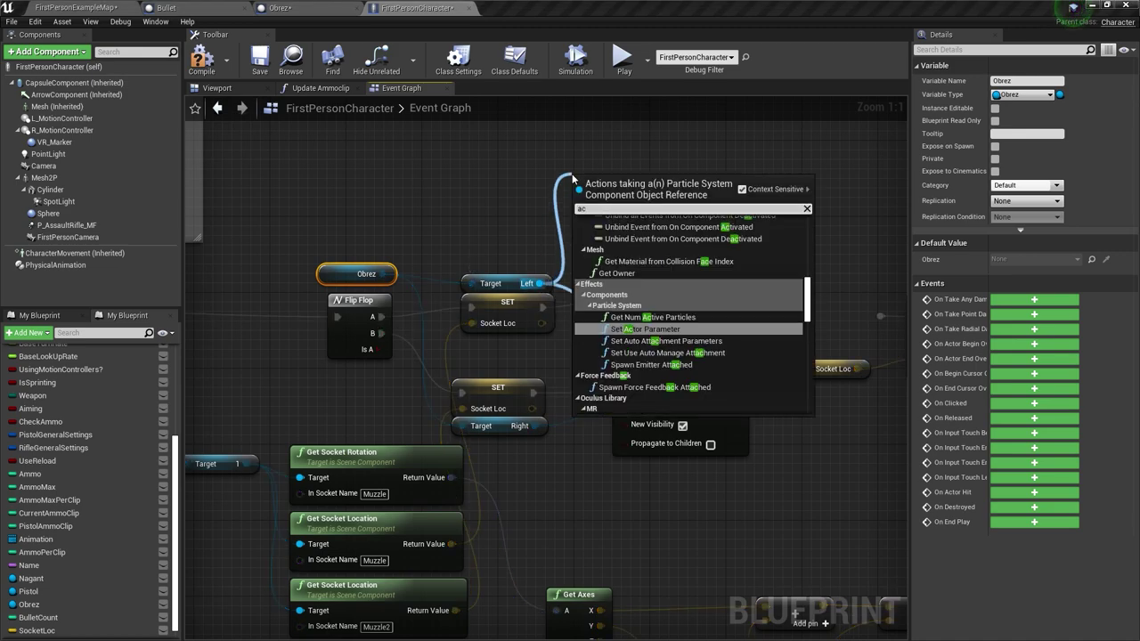
type("tivat")
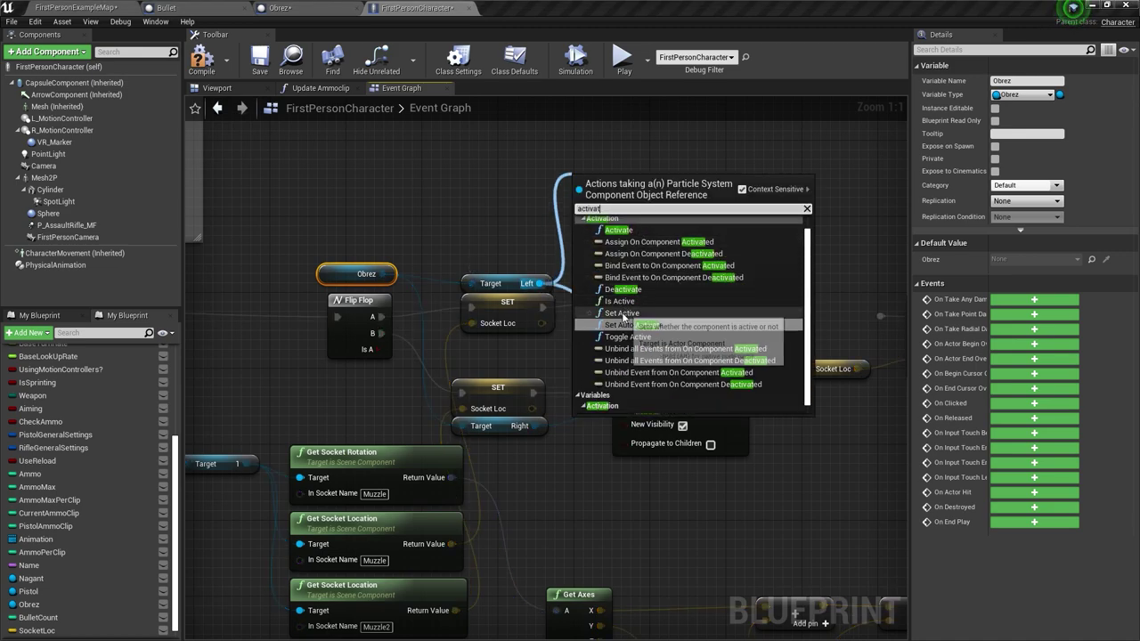
type("e")
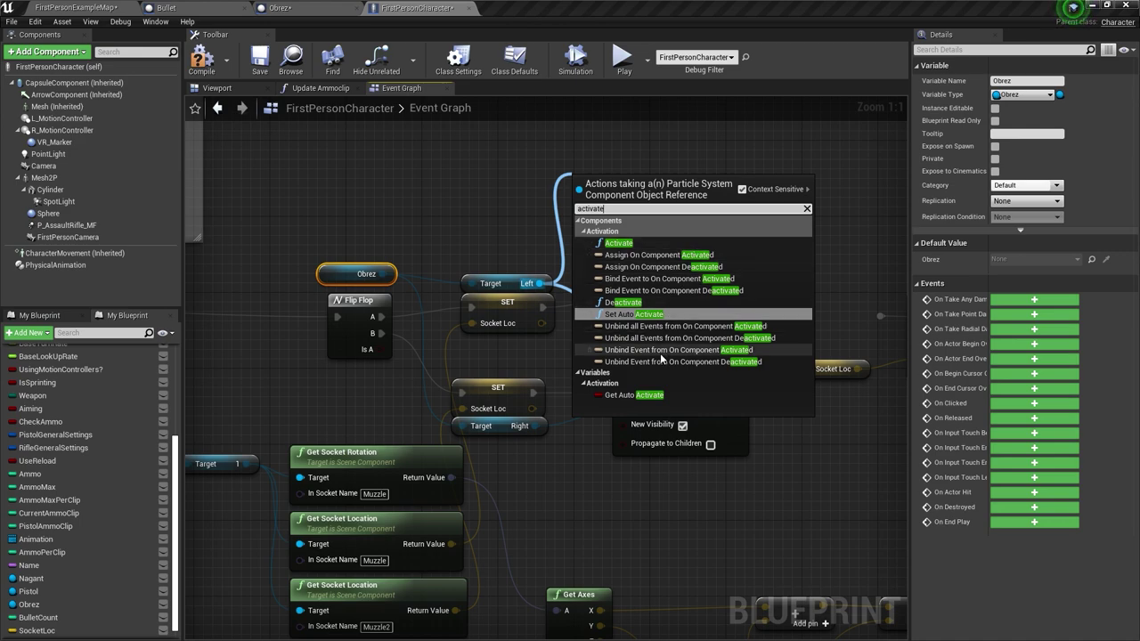
left_click(619, 242)
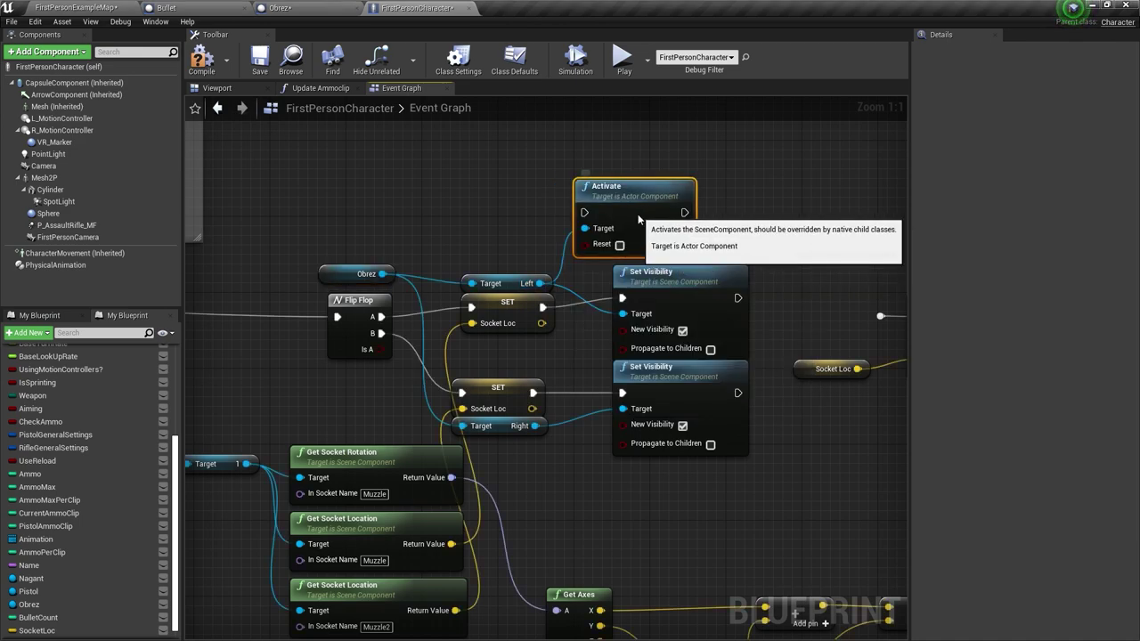
left_click(283, 7)
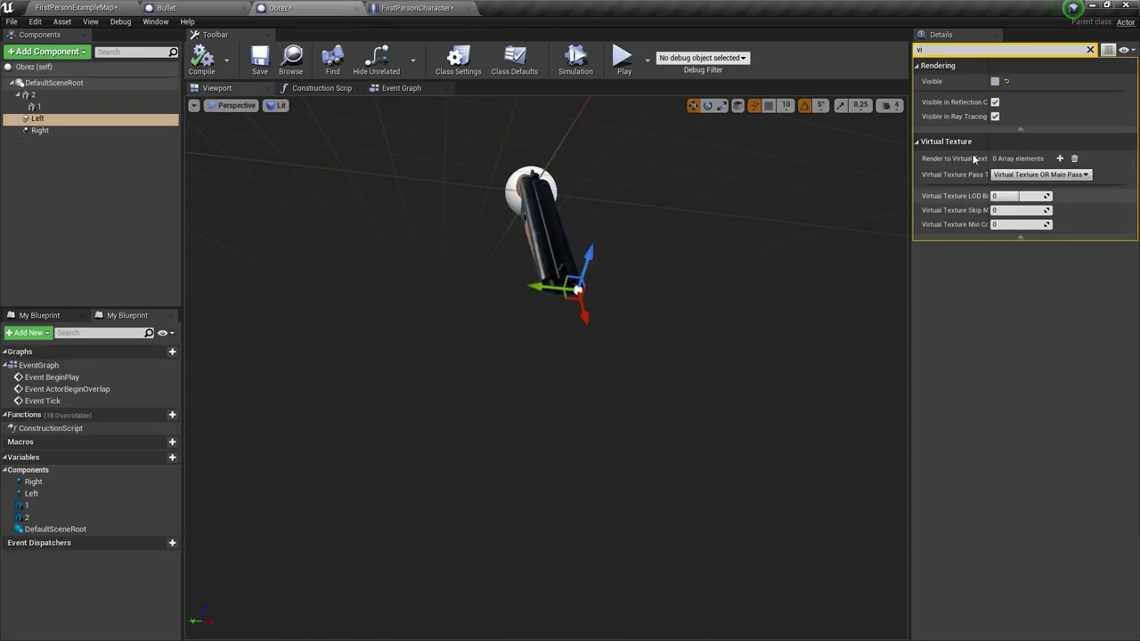
- Turn Visible on and Auto Activate off for the Left flash, then view FirstPersonCharacter's fire logic
left_click(994, 81)
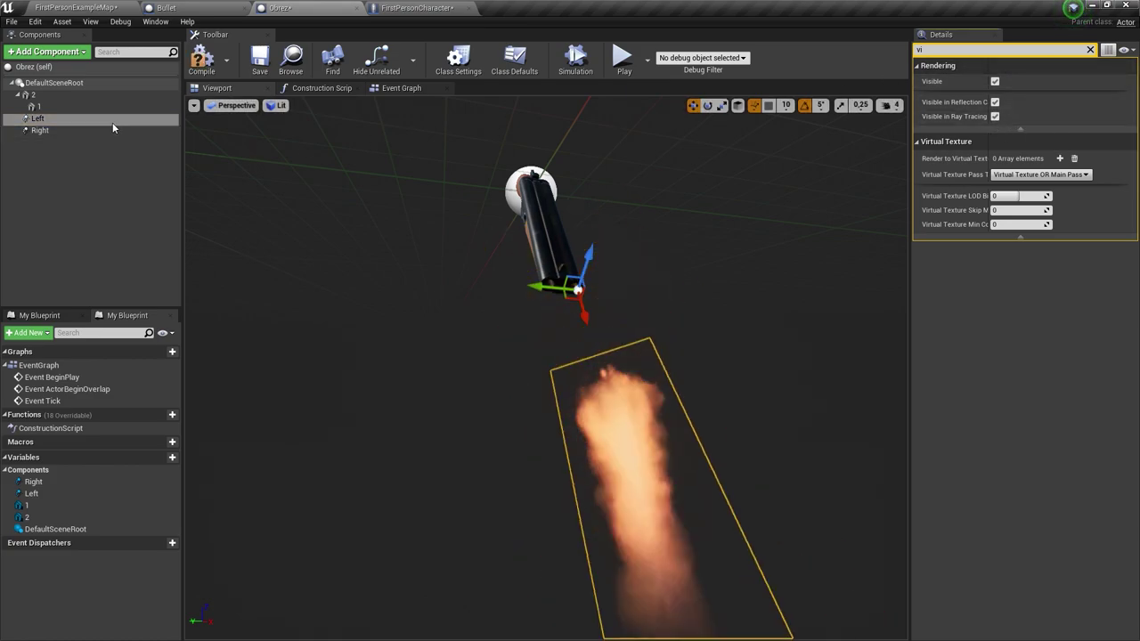
left_click(53, 130)
left_click(1090, 48)
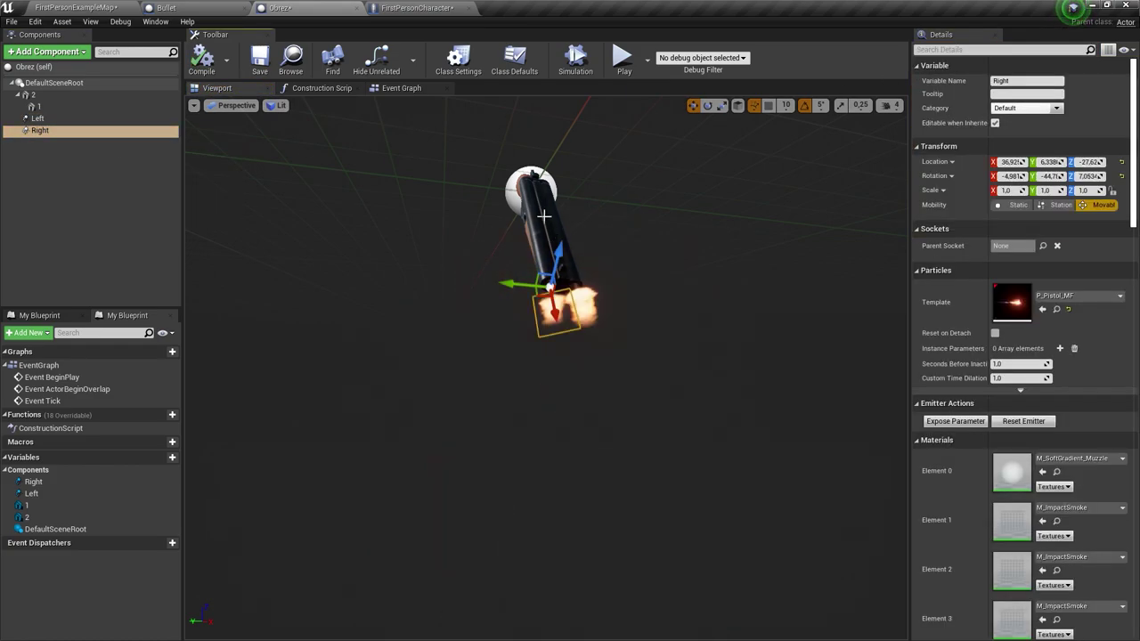
left_click(964, 50)
type("de")
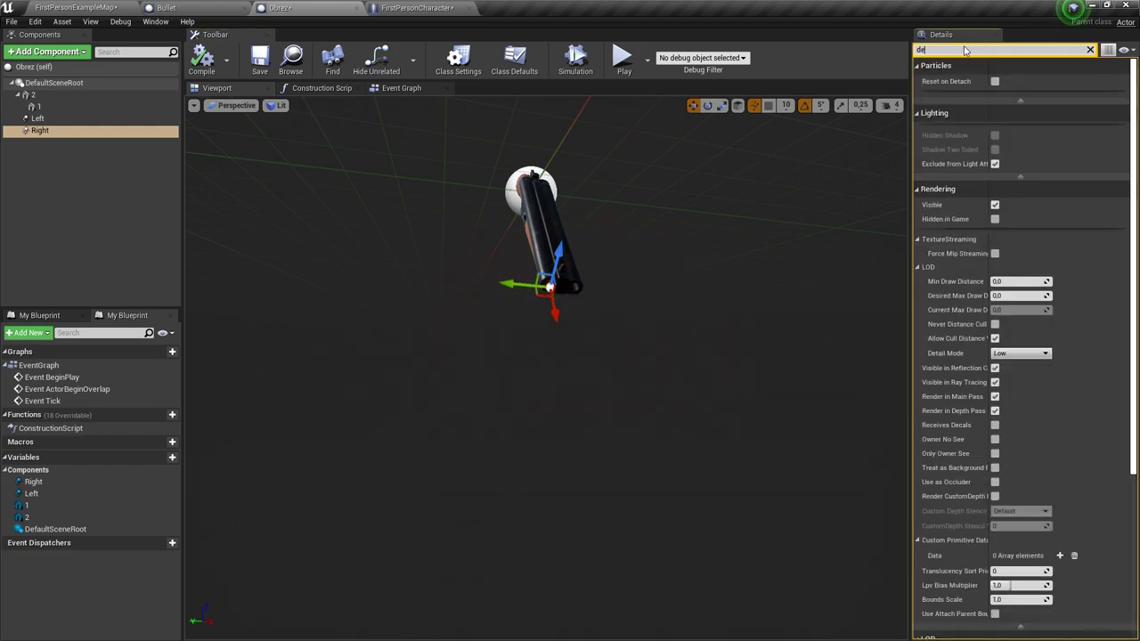
key("BackSpace")
key("BackSpace")
type("acti")
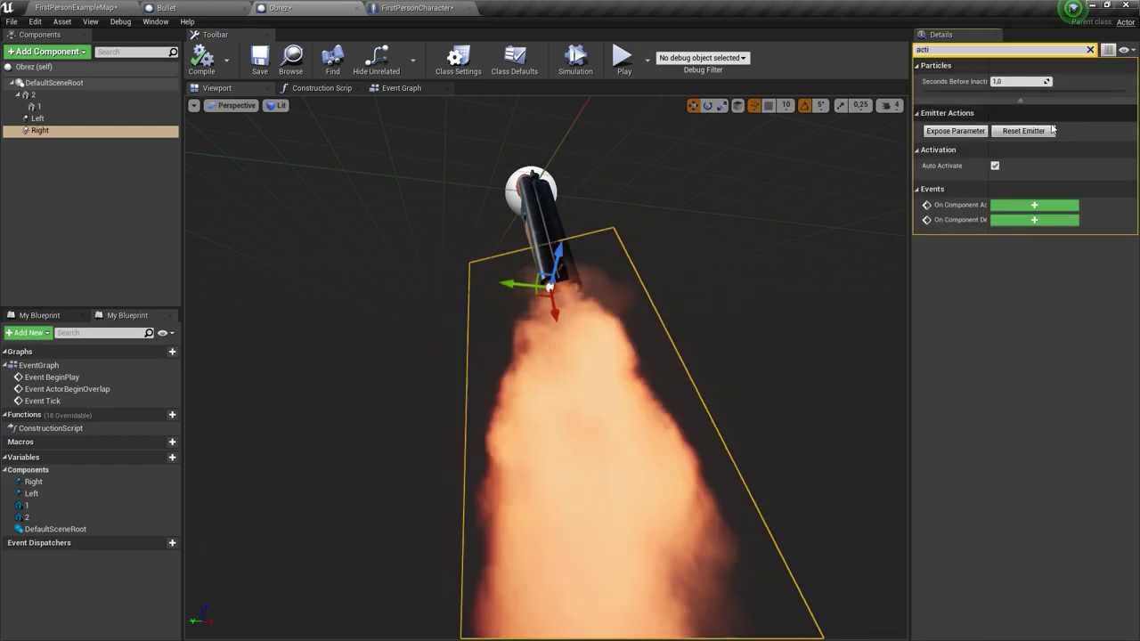
left_click(38, 118)
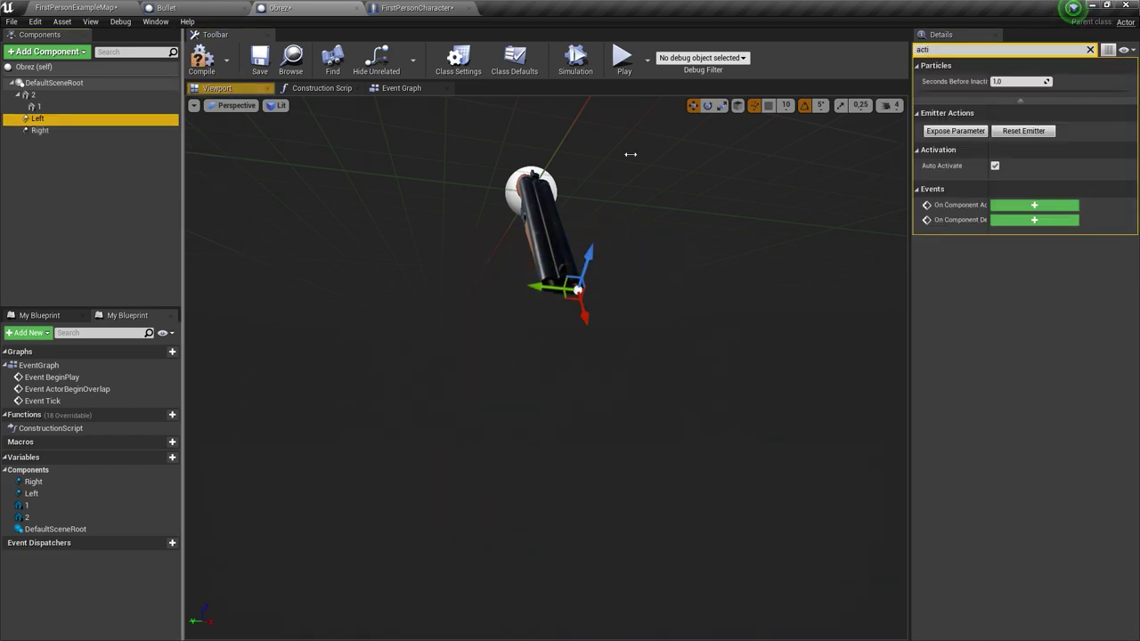
left_click(995, 166)
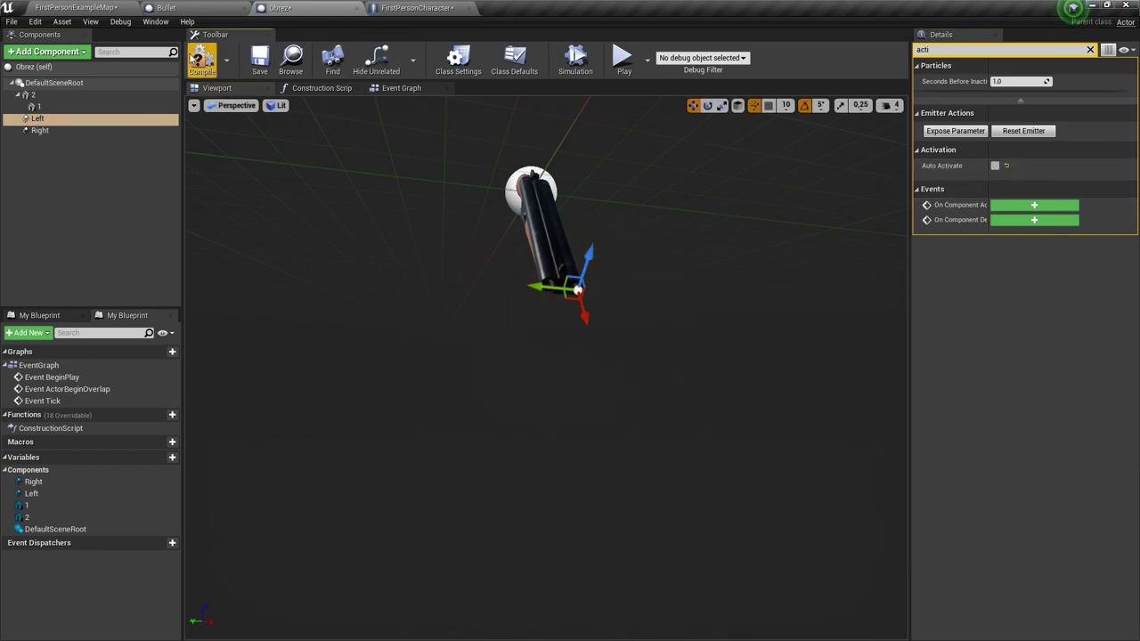
left_click(403, 7)
right_click_drag(429, 338, 801, 321)
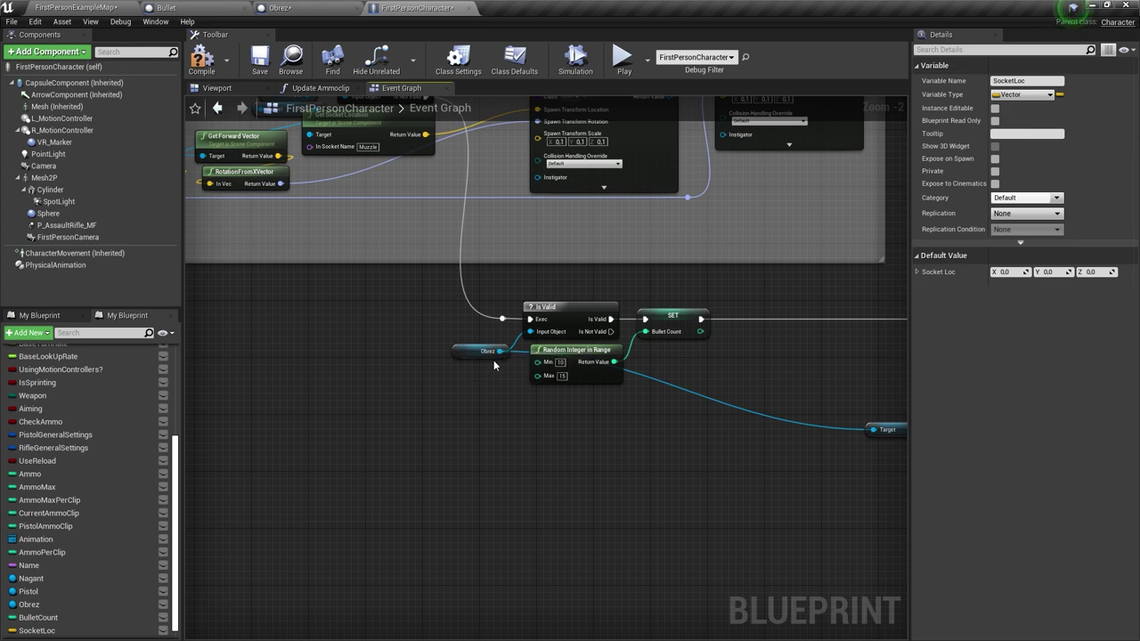
- Move the Obrez reference node up beside the Flip Flop and Socket Loc nodes
right_click_drag(493, 360, 496, 268)
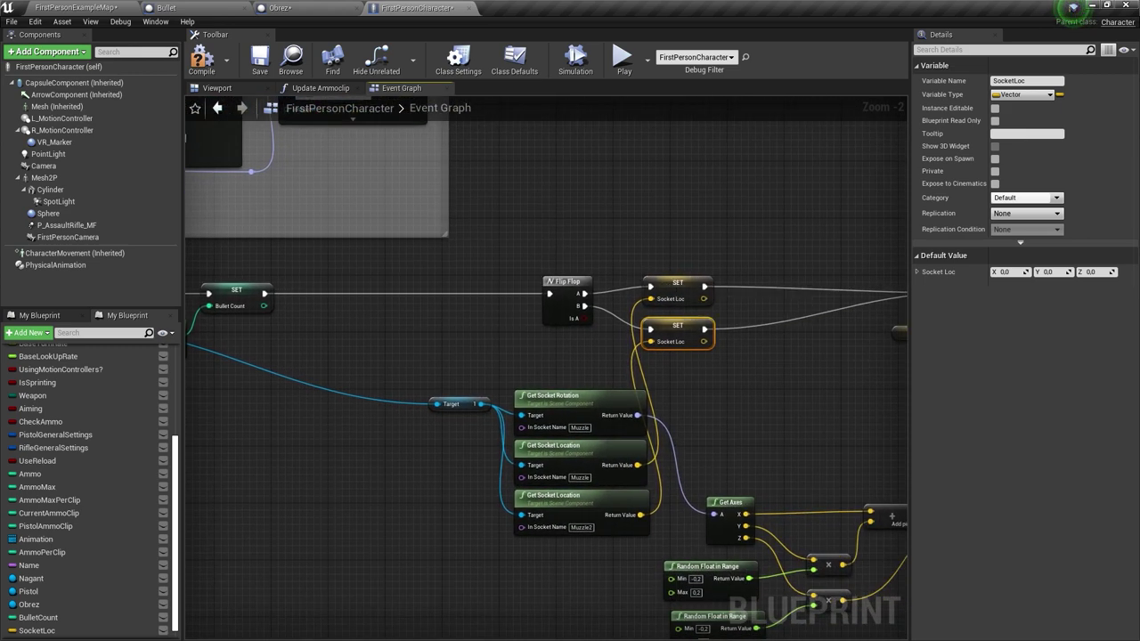
right_click_drag(711, 287, 556, 274)
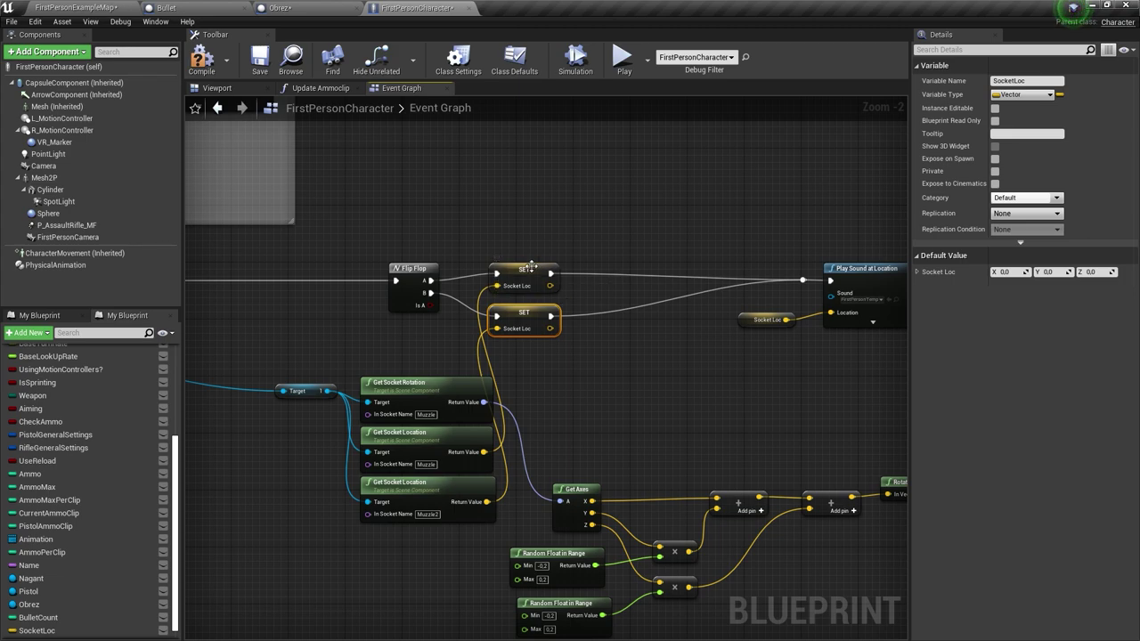
left_click(530, 268)
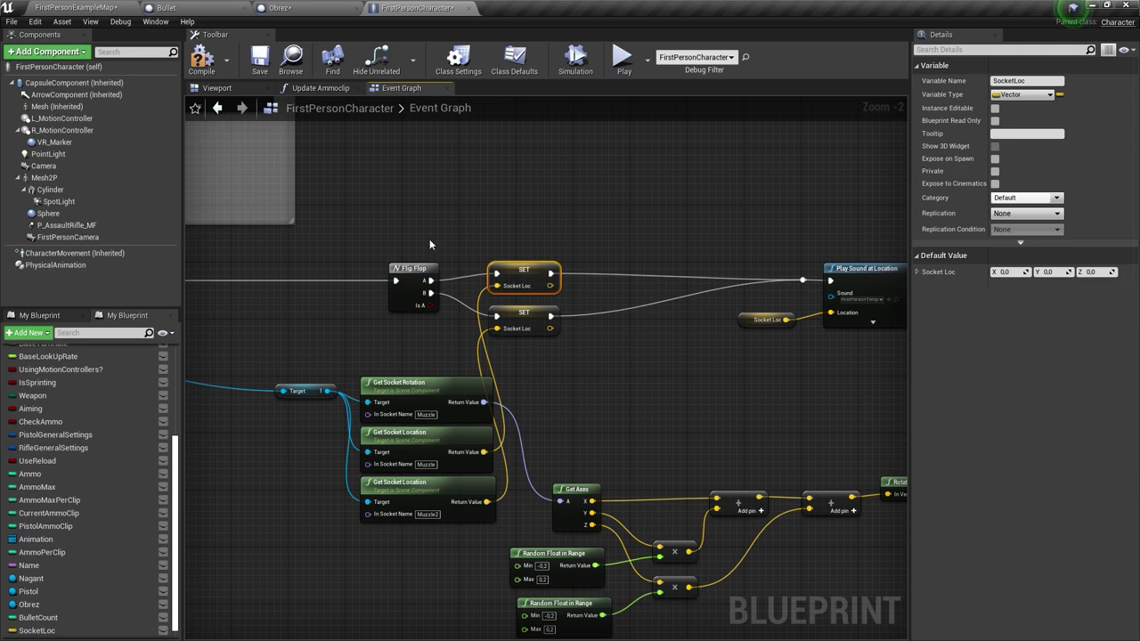
right_click_drag(261, 338, 662, 334)
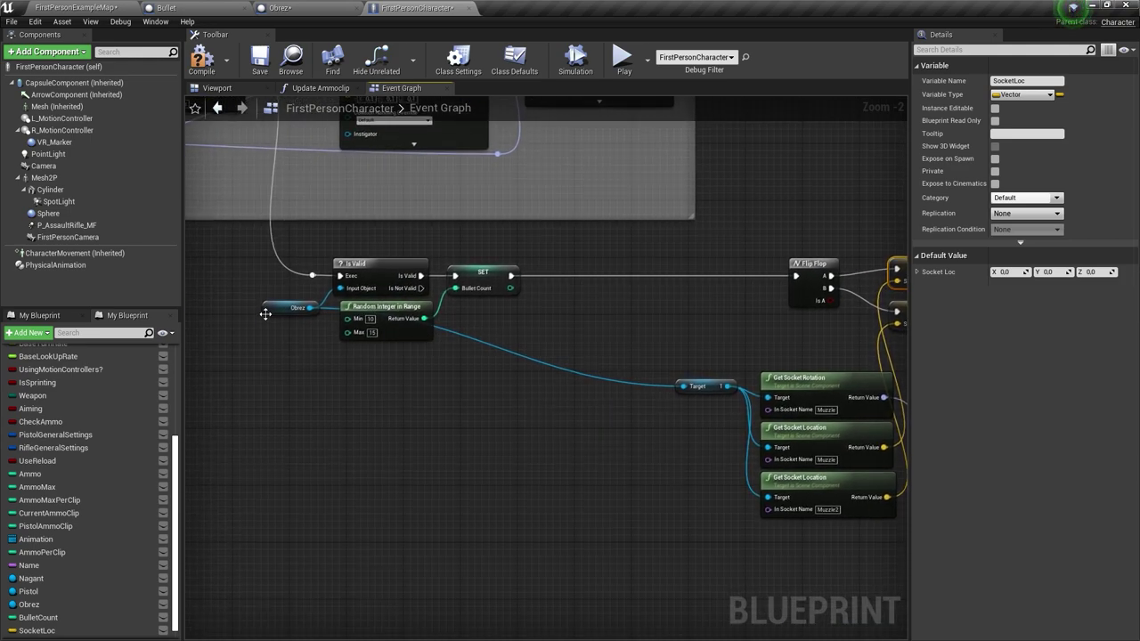
mouse_move(266, 314)
left_mouse_down()
mouse_move(567, 281)
mouse_move(548, 301)
left_mouse_up()
left_click(276, 7)
left_click(417, 8)
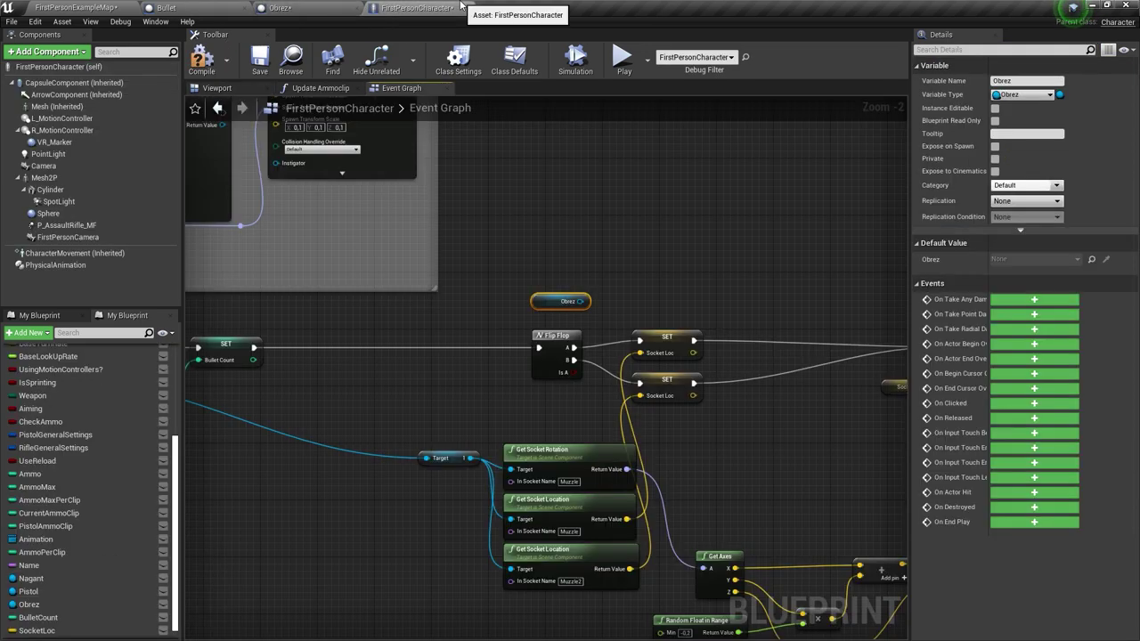
right_click_drag(616, 297, 524, 325)
- Add Get Left and Get Right flash nodes from the Obrez reference
left_click_drag(488, 330, 549, 284)
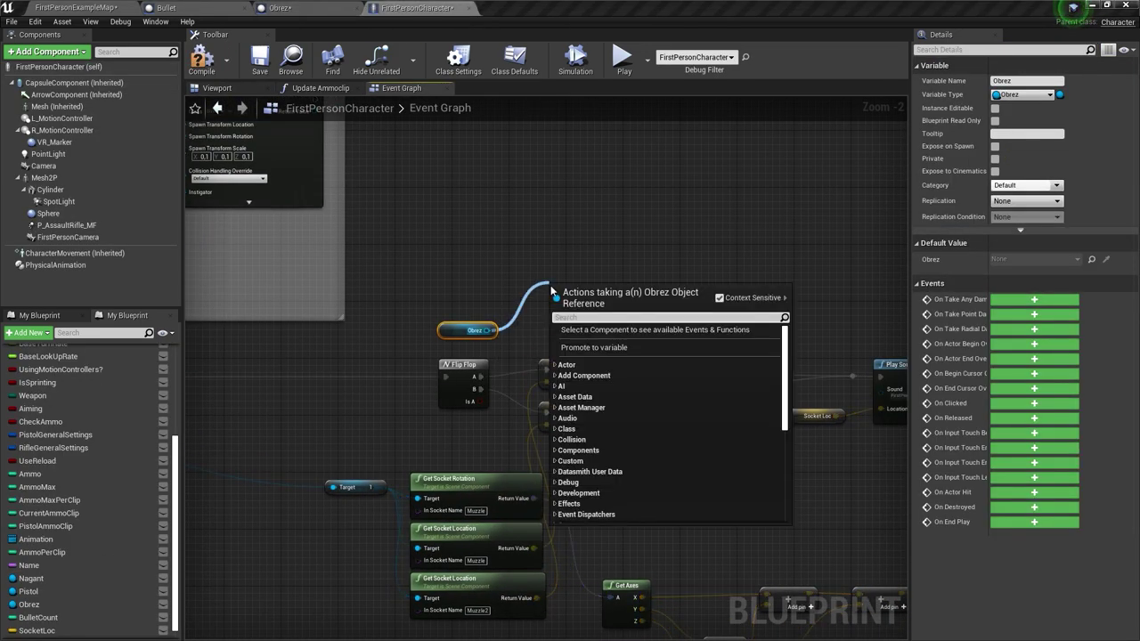
type("le")
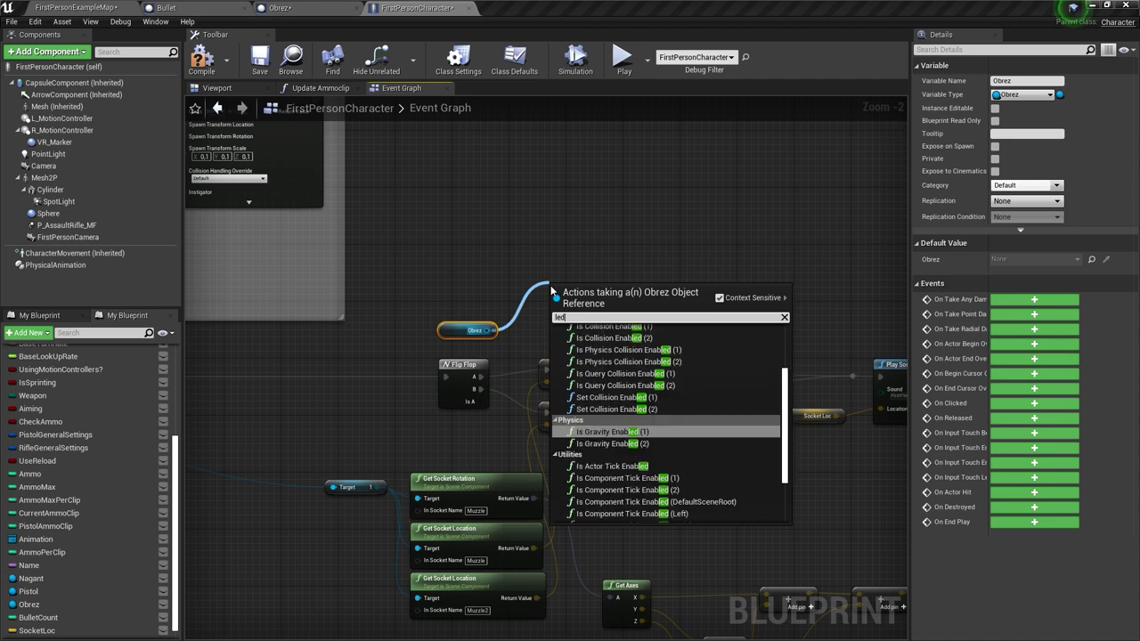
type("ft")
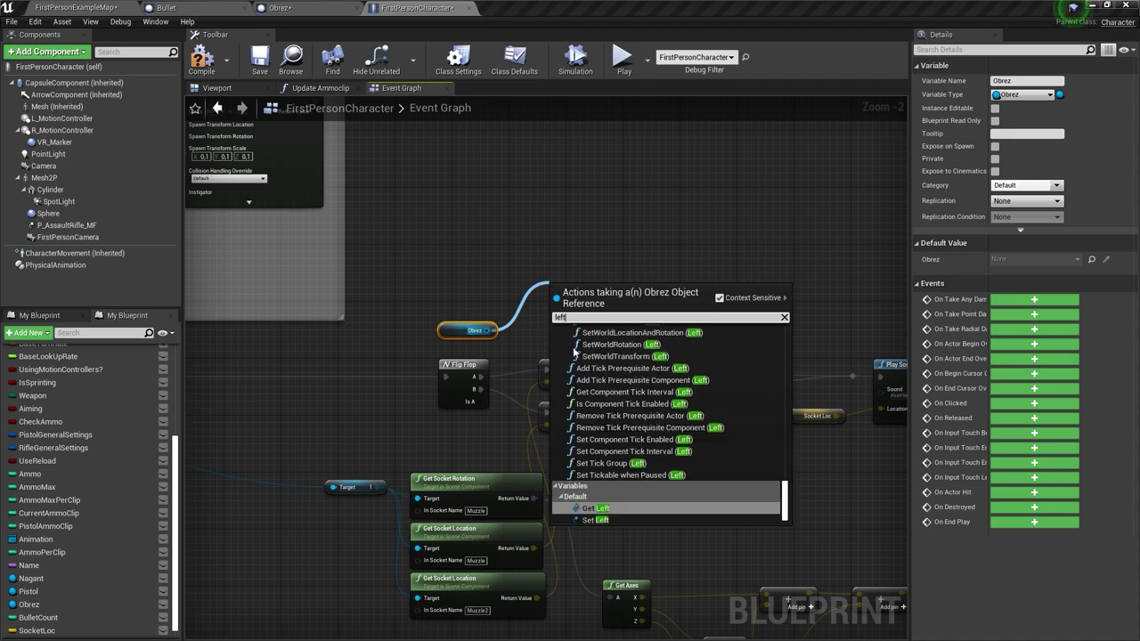
left_click(593, 508)
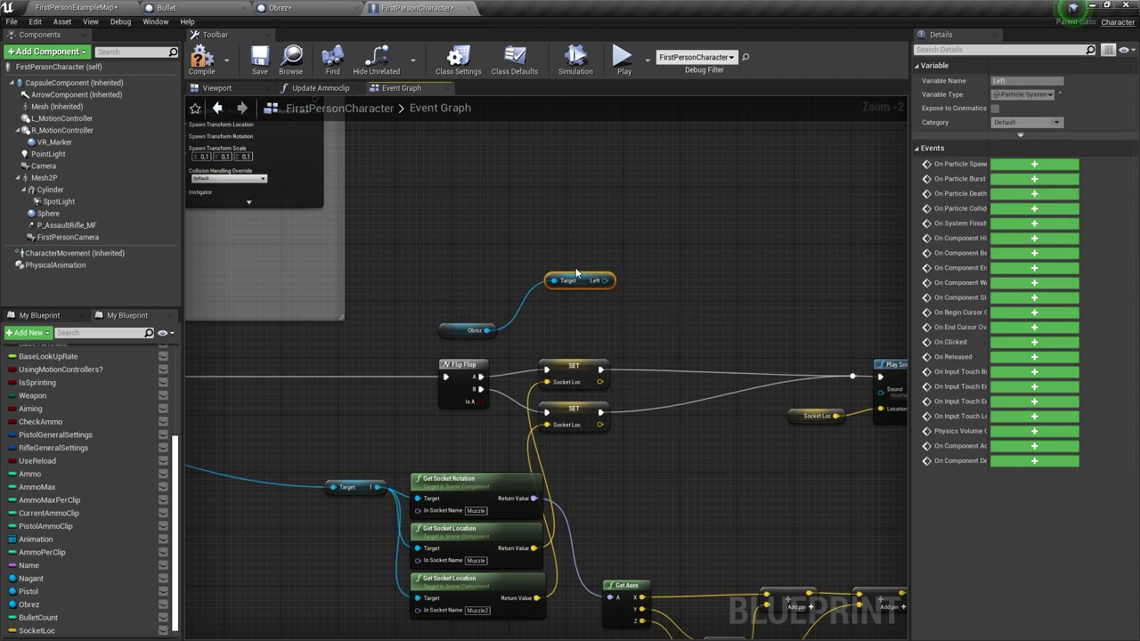
left_click_drag(489, 331, 518, 320)
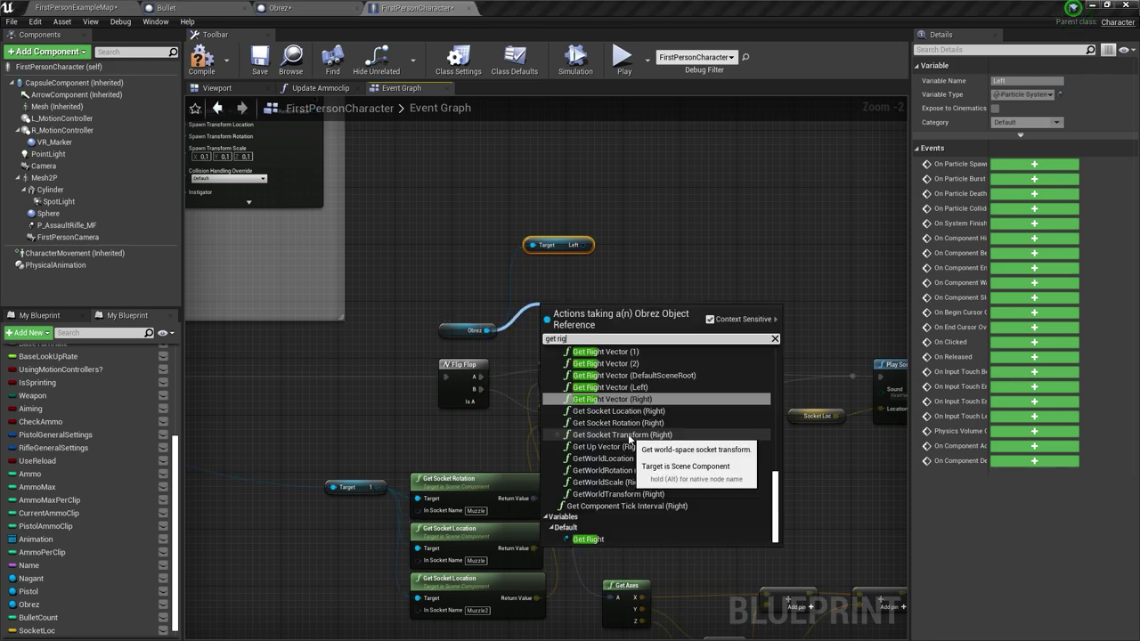
left_click(585, 537)
- Add an Activate node for the Left flash and paste a copy for the Right
left_click_drag(586, 246, 644, 187)
type("acr")
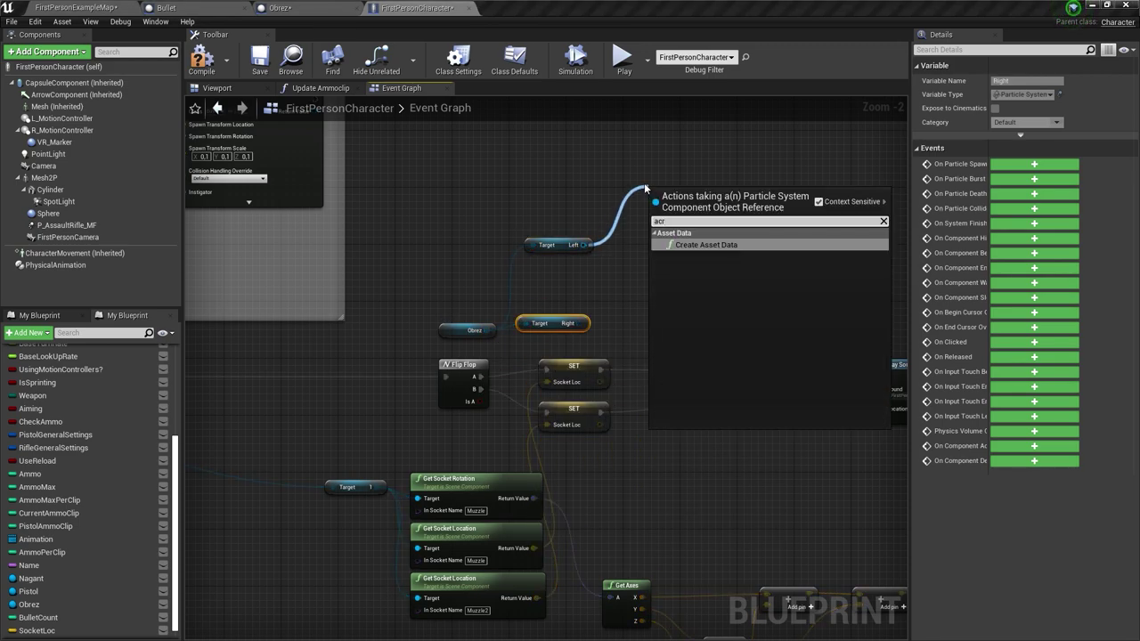
key("BackSpace")
type("t")
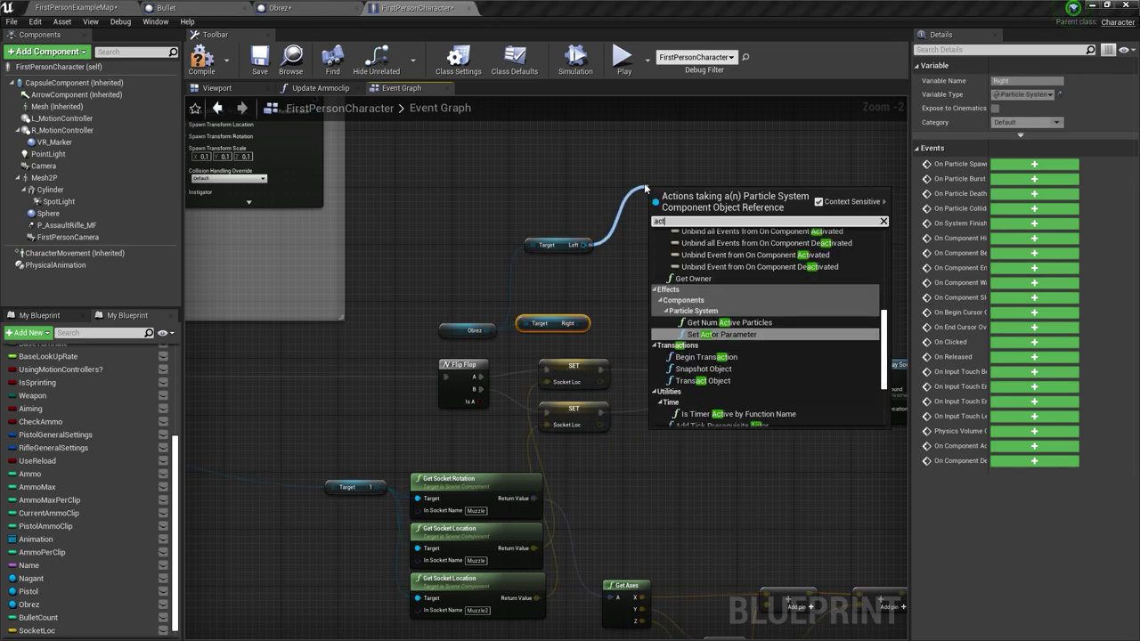
type("iva")
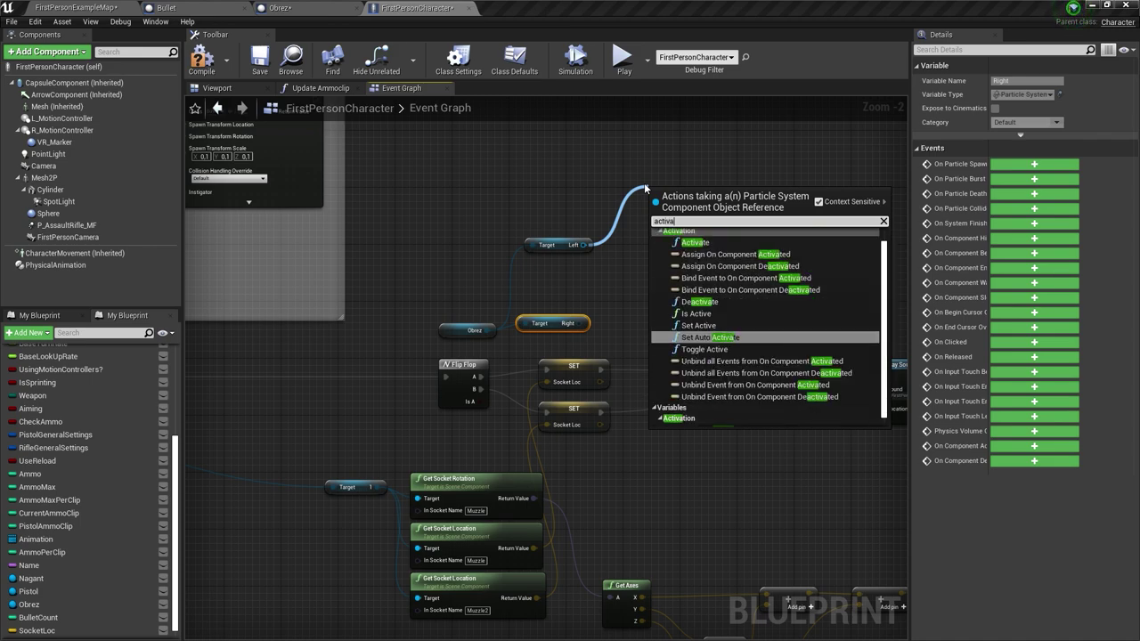
left_click(729, 245)
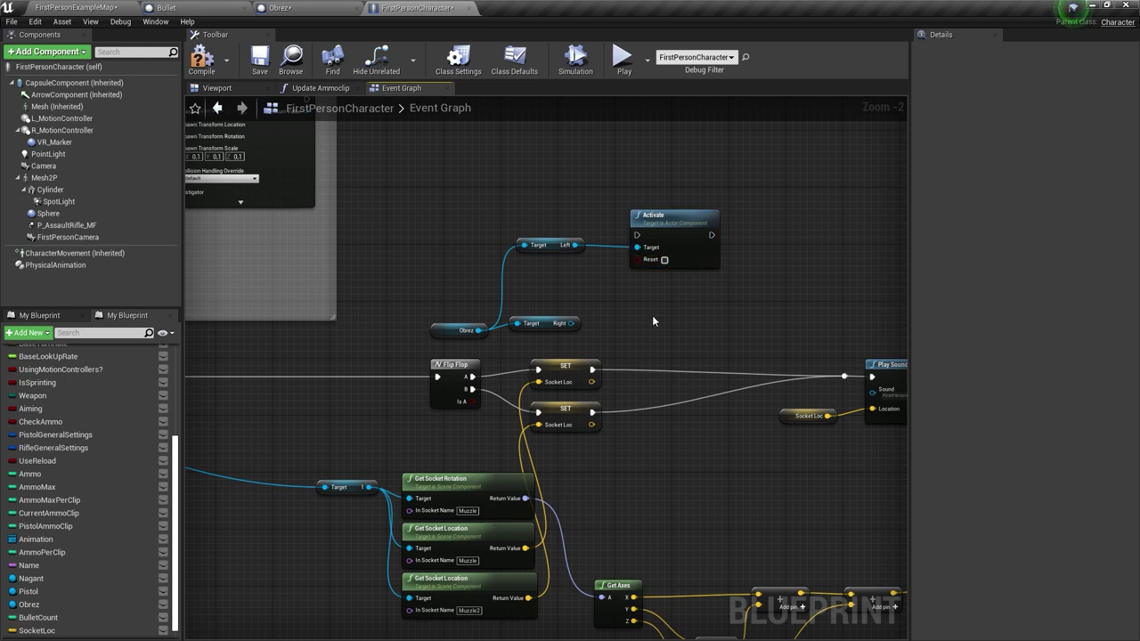
key("ctrl+c")
key("ctrl+v")
- Chain a 0.3-second Delay node after the Left flash's Activate
right_click_drag(699, 329, 632, 346)
left_click_drag(644, 251, 678, 255)
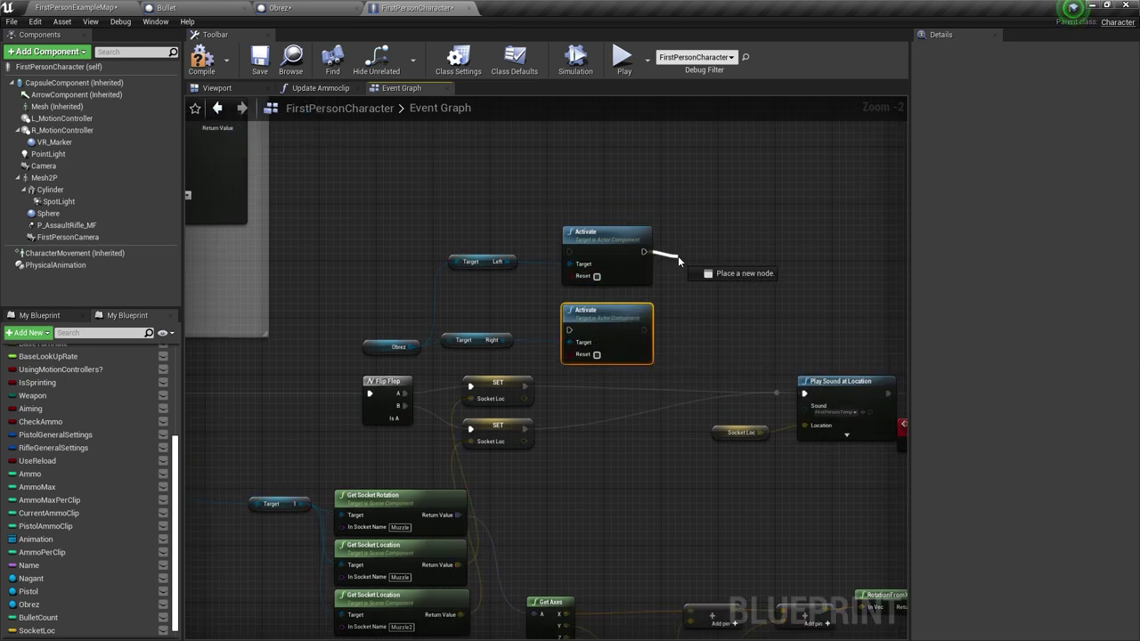
type("de")
left_click(671, 196)
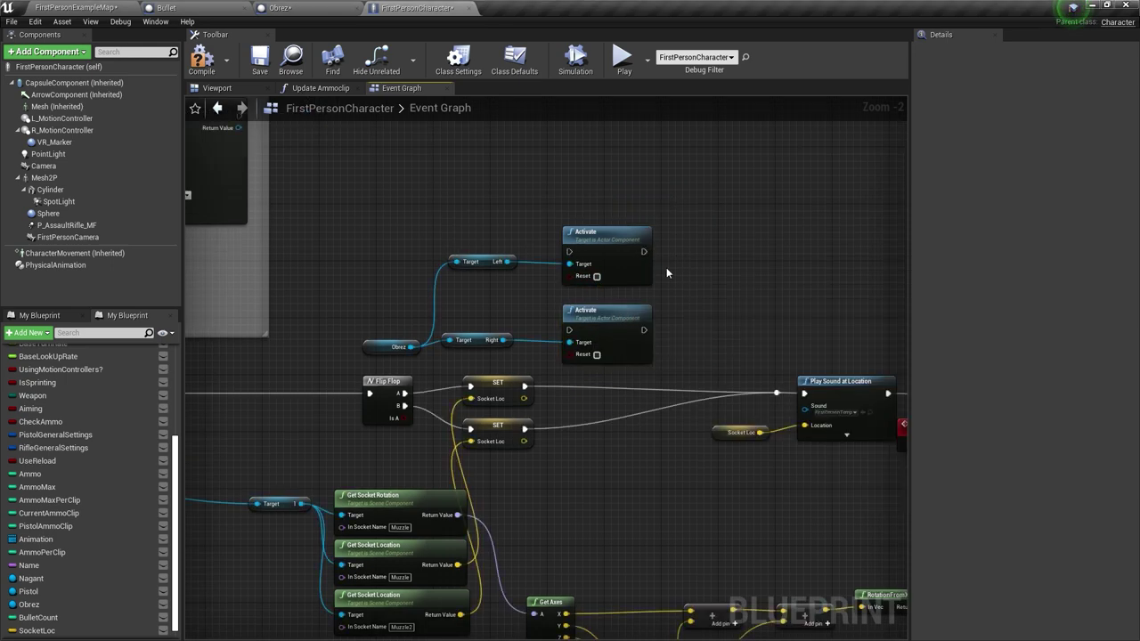
left_click_drag(644, 251, 660, 249)
type("d")
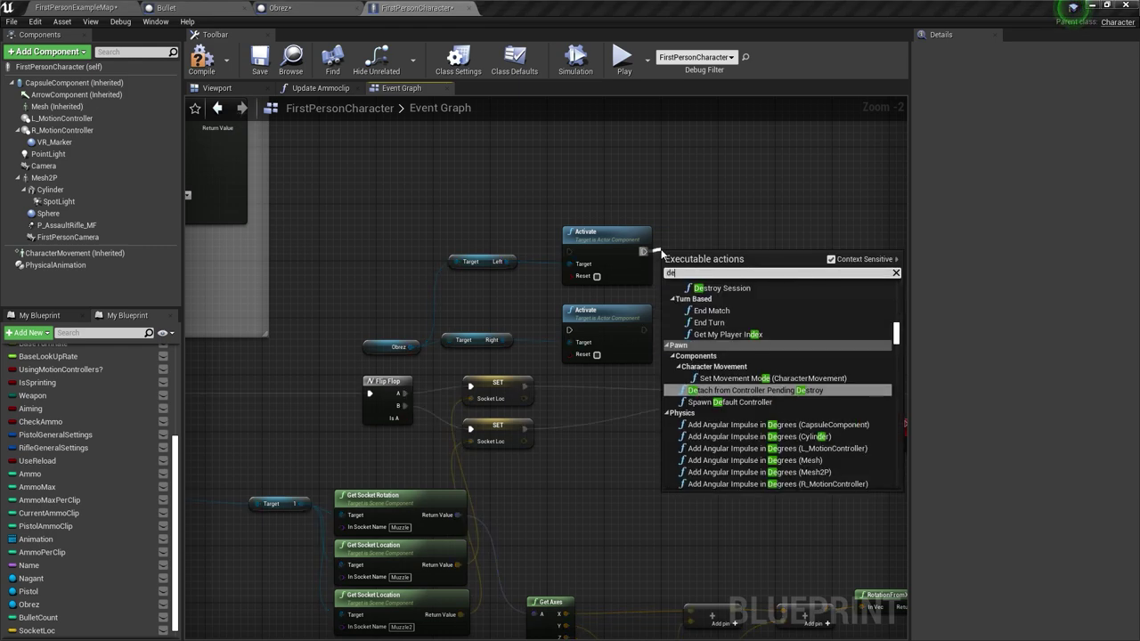
type("e")
type("ay")
key("Return")
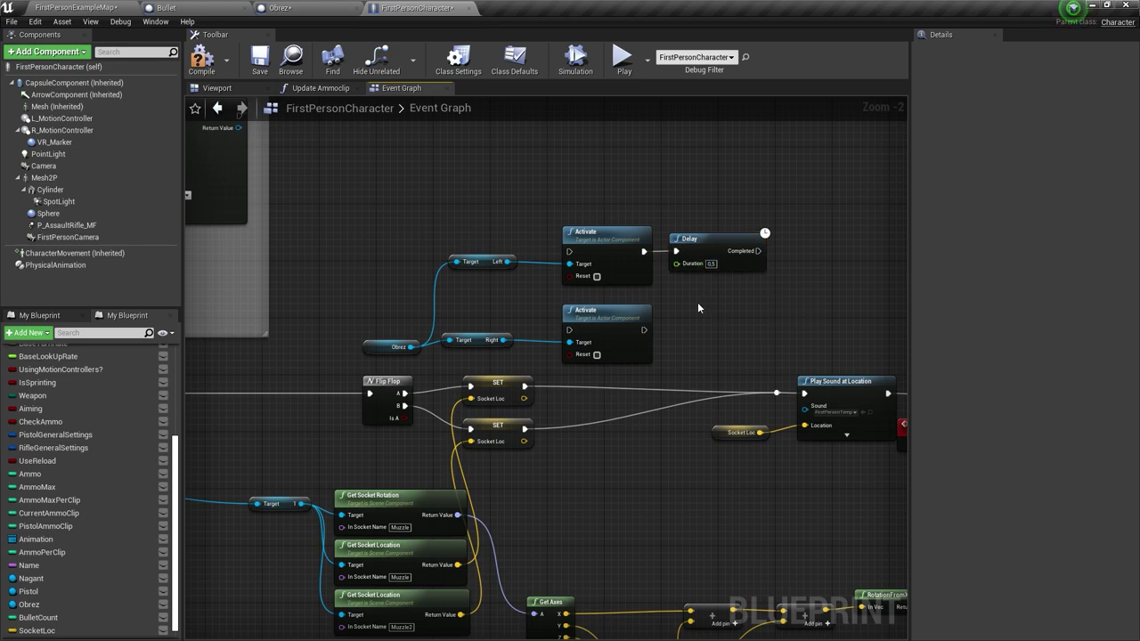
- Paste a second Delay, then wire upper SET to Left Activate and lower SET to Right Activate
left_click(723, 262)
key("ctrl+v")
left_click_drag(644, 329, 664, 334)
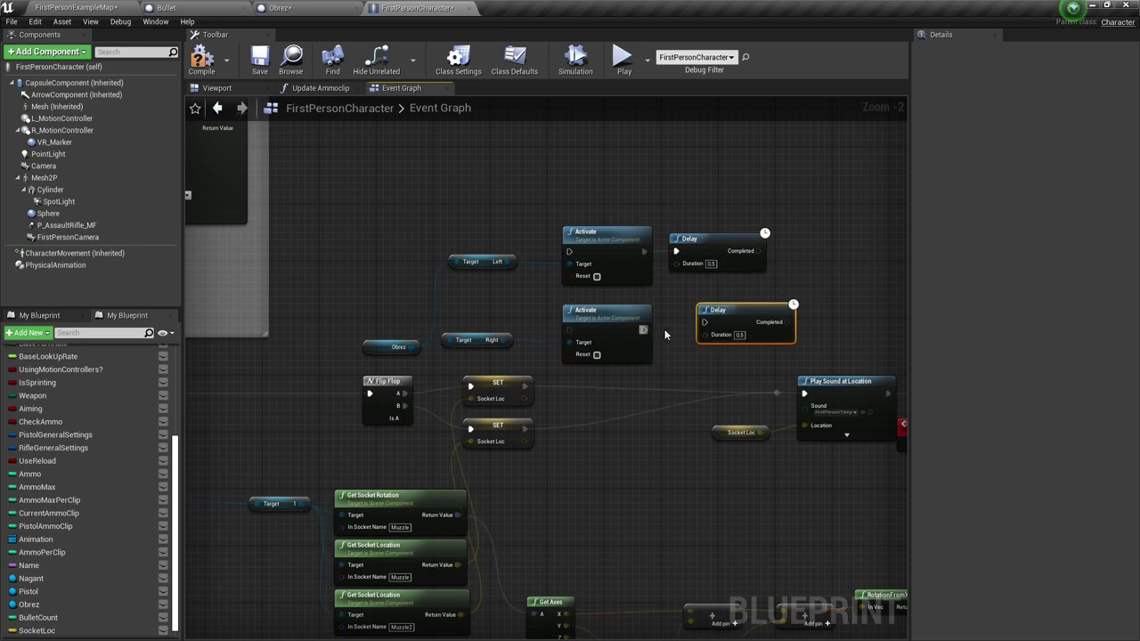
right_click_drag(709, 323, 750, 324)
left_click_drag(564, 386, 547, 341)
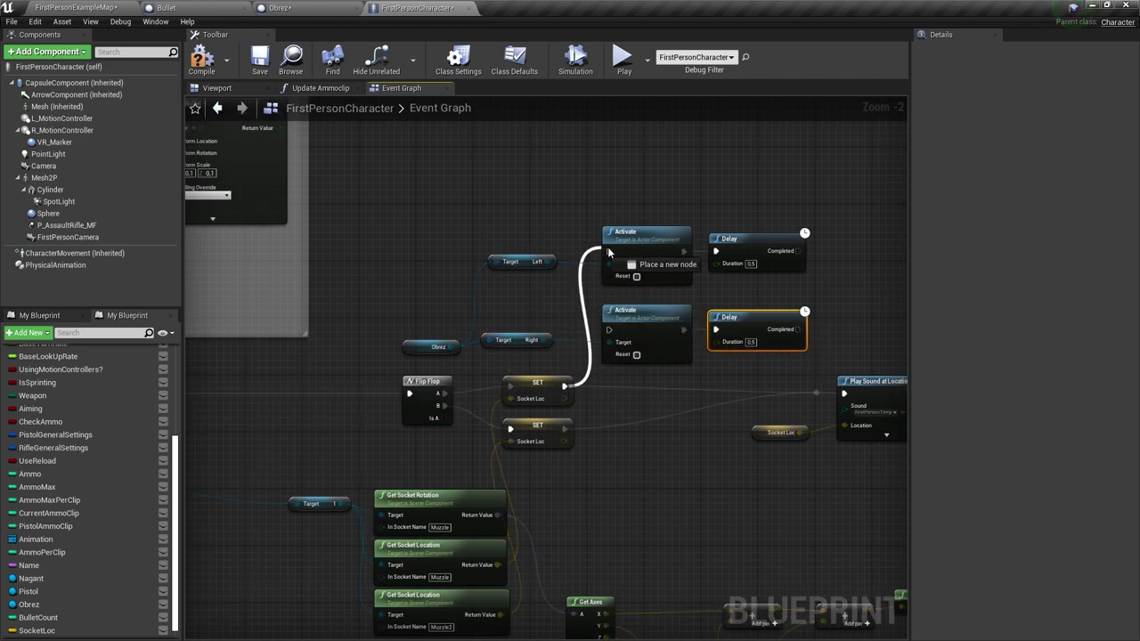
left_click_drag(611, 254, 609, 252)
right_click_drag(615, 267, 434, 260)
left_click_drag(384, 421, 404, 374)
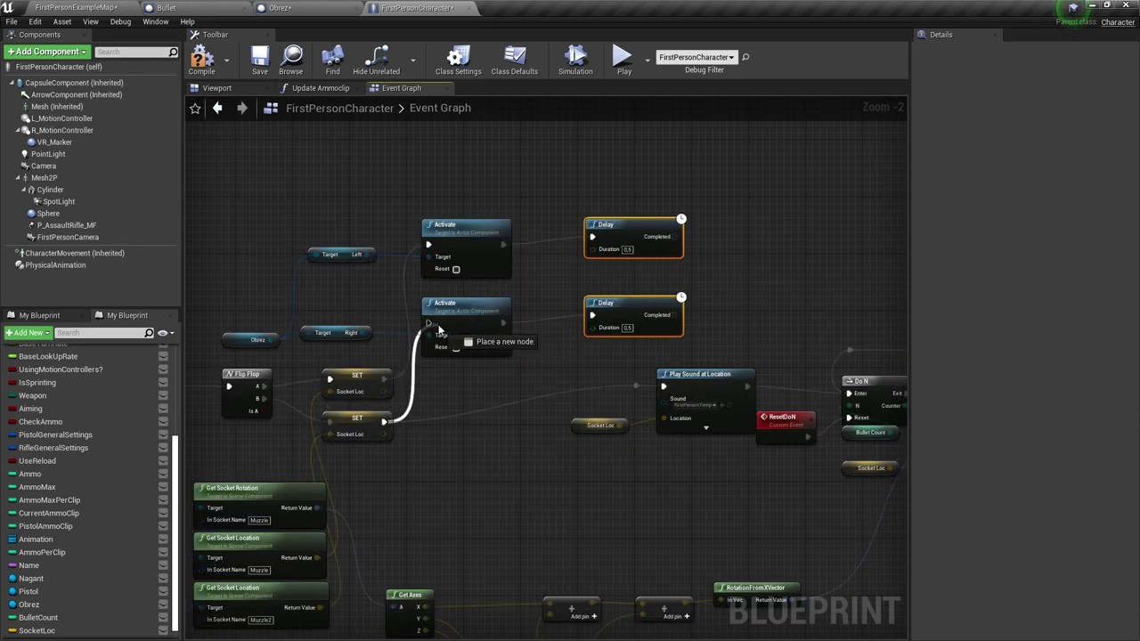
left_click_drag(438, 330, 456, 439)
- Place each Activate beside its SET node and route the Right Activate into sound playback
left_click(356, 420, "ctrl")
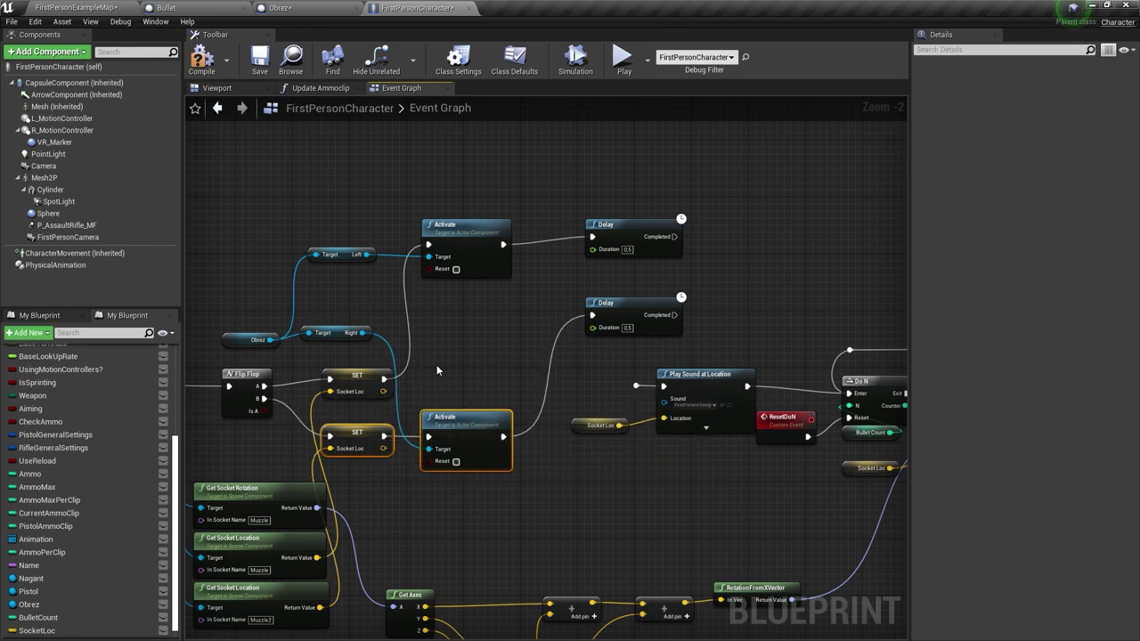
left_click_drag(463, 228, 463, 356)
left_click(342, 255)
mouse_move(542, 459)
right_mouse_down()
mouse_move(338, 379)
mouse_move(477, 432)
right_mouse_up()
left_click_drag(439, 411, 572, 359)
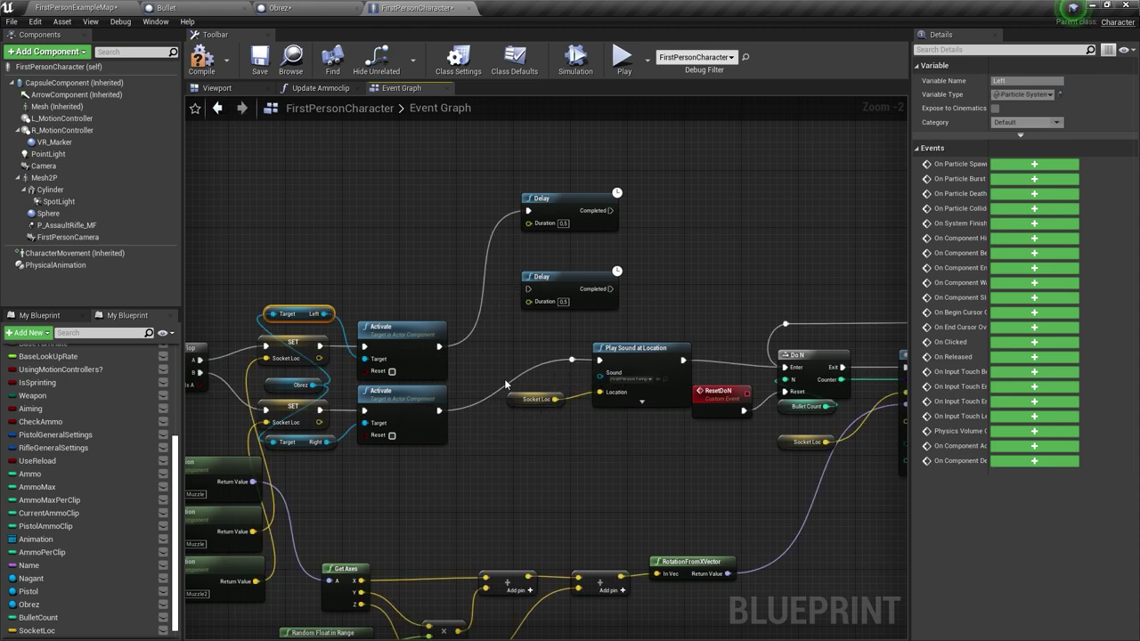
left_click_drag(438, 347, 458, 280)
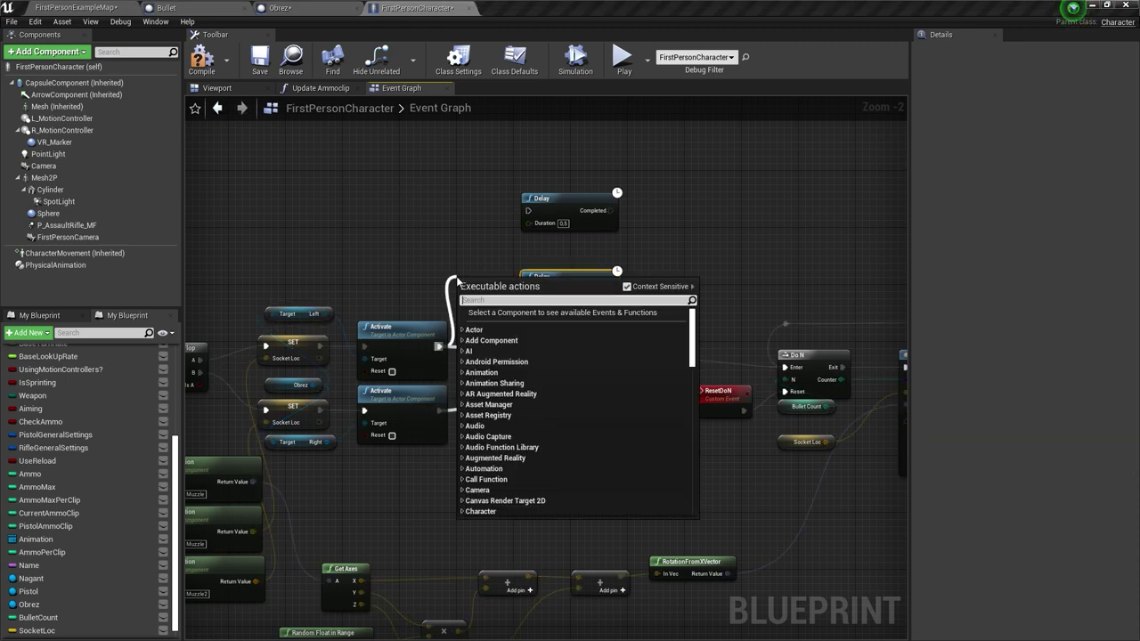
- Add a Sequence after the Left Activate with Then 1 driving Play Sound, plus a copy for Right
type("sequence")
key("Return")
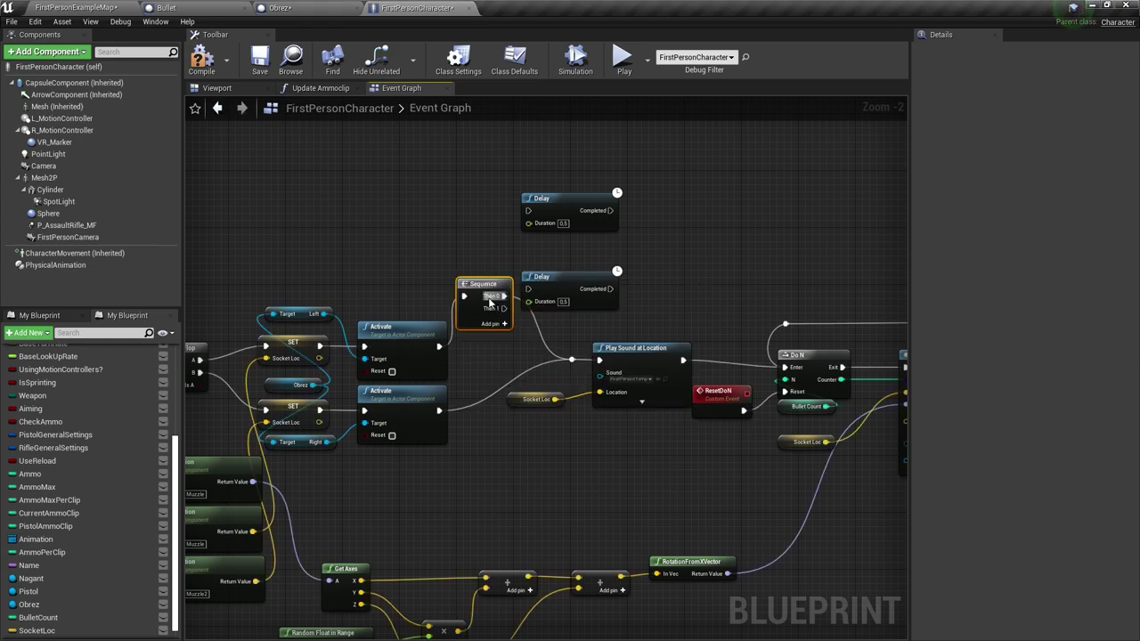
mouse_move(481, 283)
left_mouse_down()
mouse_move(481, 325)
mouse_move(600, 360)
left_mouse_up()
key("ctrl+c")
key("ctrl+v")
left_click_drag(485, 426, 485, 401)
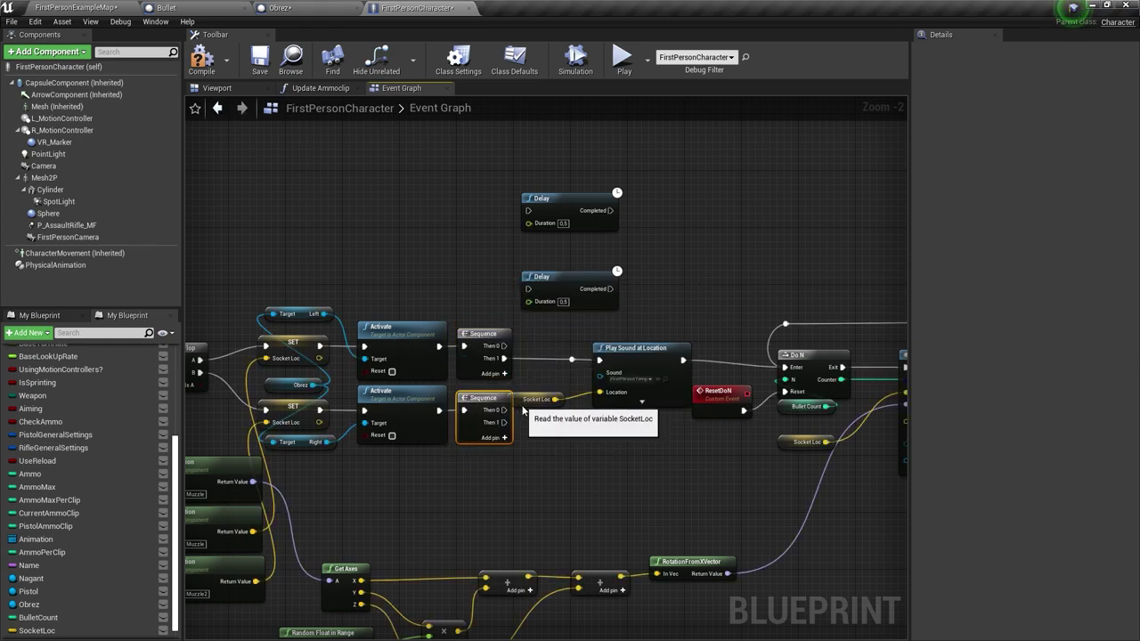
- Wire Sequence Then 0 to the top Delay and move the second Delay below the lower Sequence
left_click_drag(554, 399, 473, 347)
key("Escape")
right_click_drag(235, 334, 225, 368)
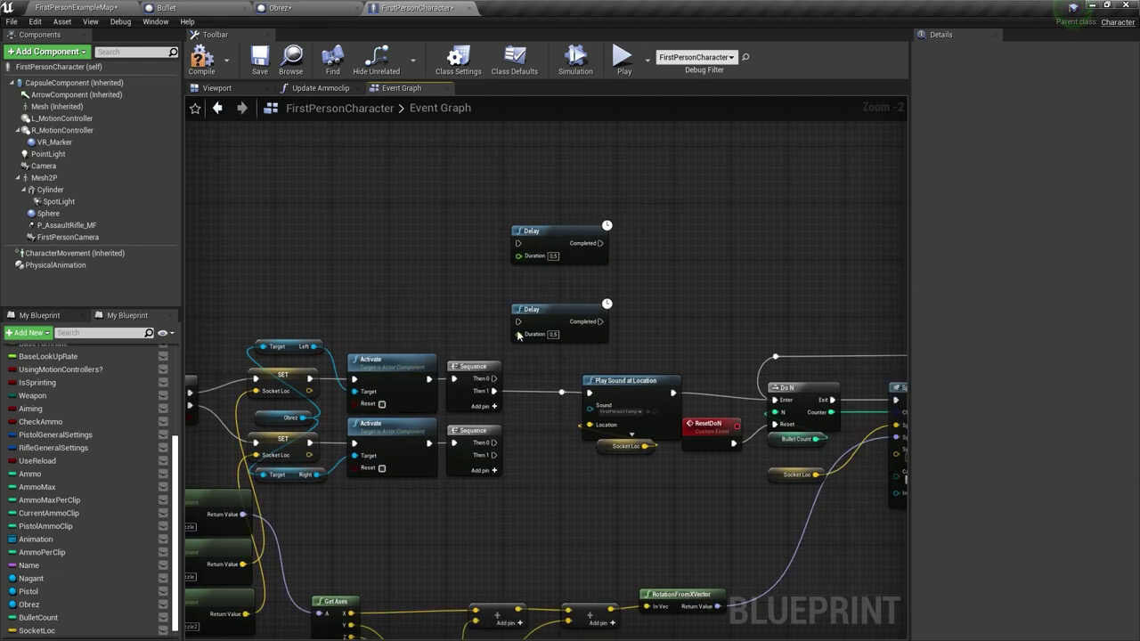
mouse_move(488, 378)
left_mouse_down()
mouse_move(518, 243)
mouse_move(424, 316)
left_mouse_up()
left_click_drag(531, 309, 431, 480)
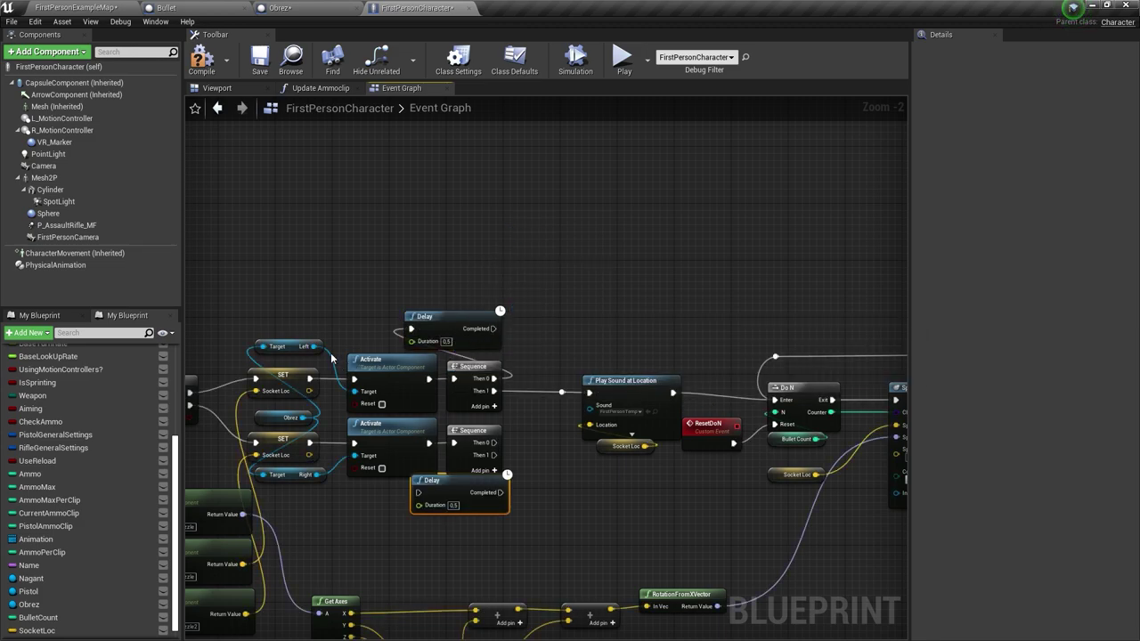
- Add a Deactivate node for the Left flash, fired when the top Delay completes
left_click_drag(313, 347, 417, 256)
type("deac")
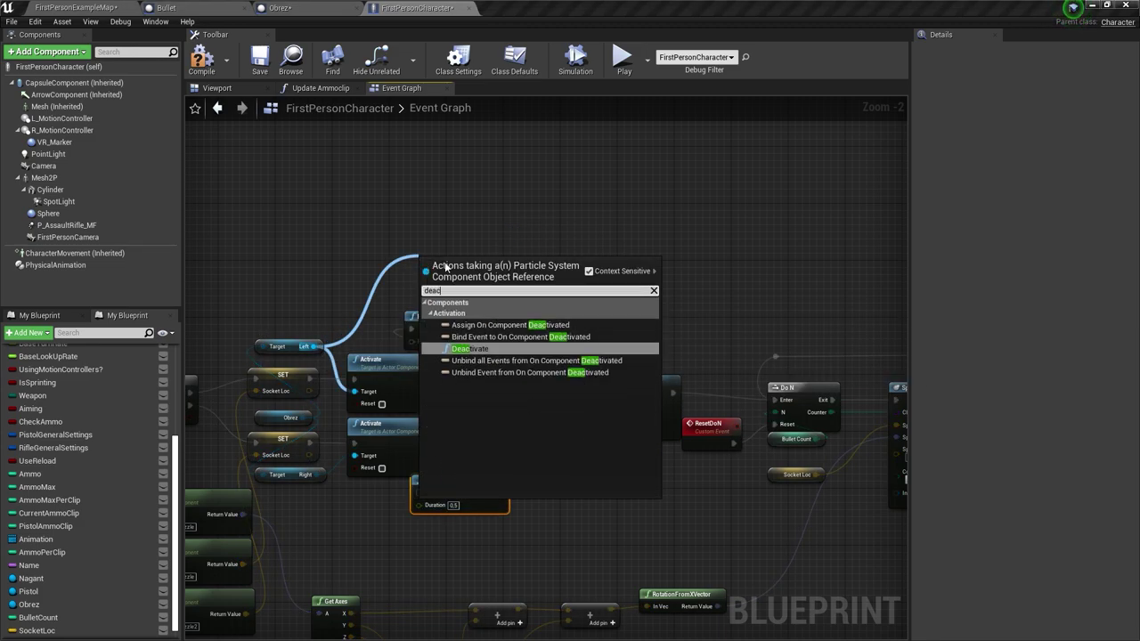
key("Return")
right_click_drag(494, 443, 516, 379)
left_click_drag(516, 378, 583, 328)
- Feed the lower Sequence into the lower Delay and add a second Deactivate targeting the Right flash
left_click_drag(515, 391, 439, 428)
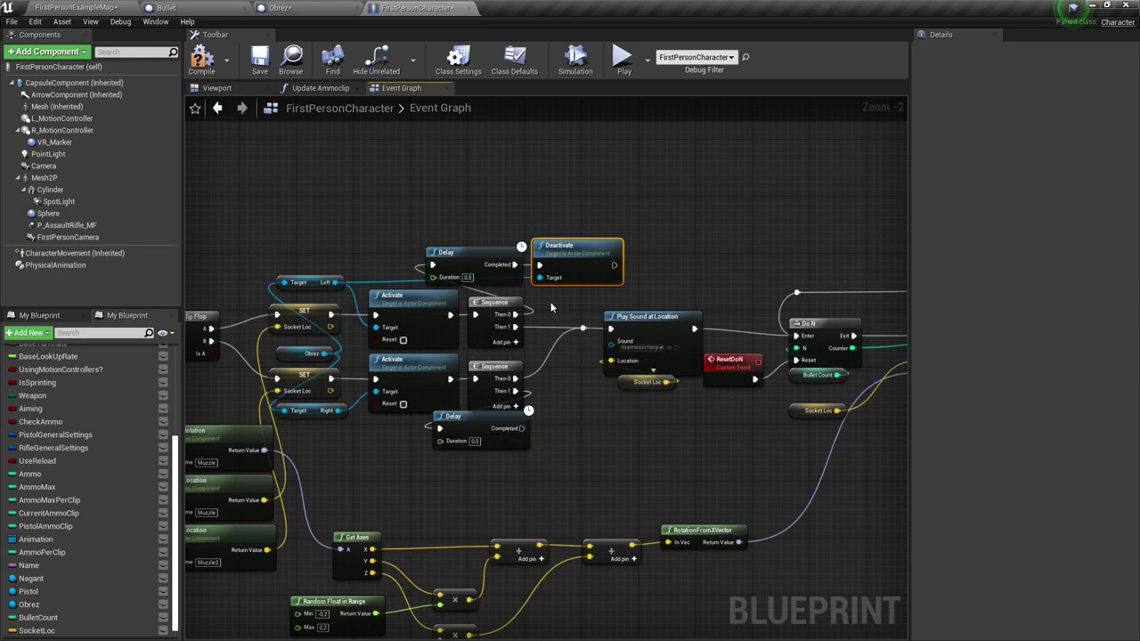
key("ctrl+c")
key("ctrl+v")
left_click_drag(521, 428, 561, 451)
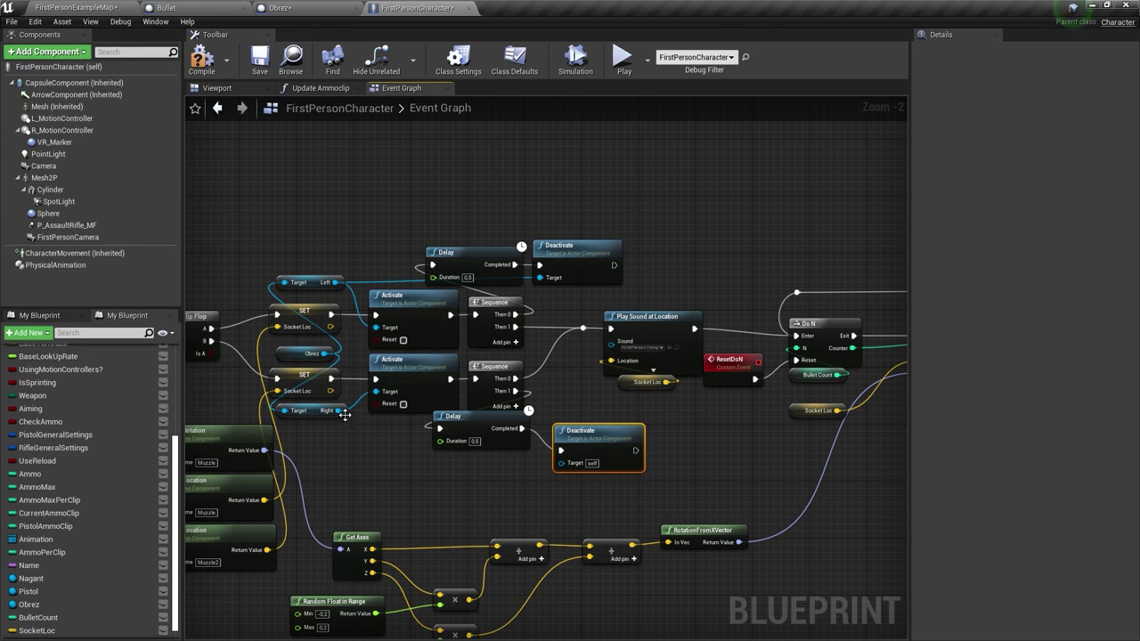
left_click_drag(338, 410, 561, 465)
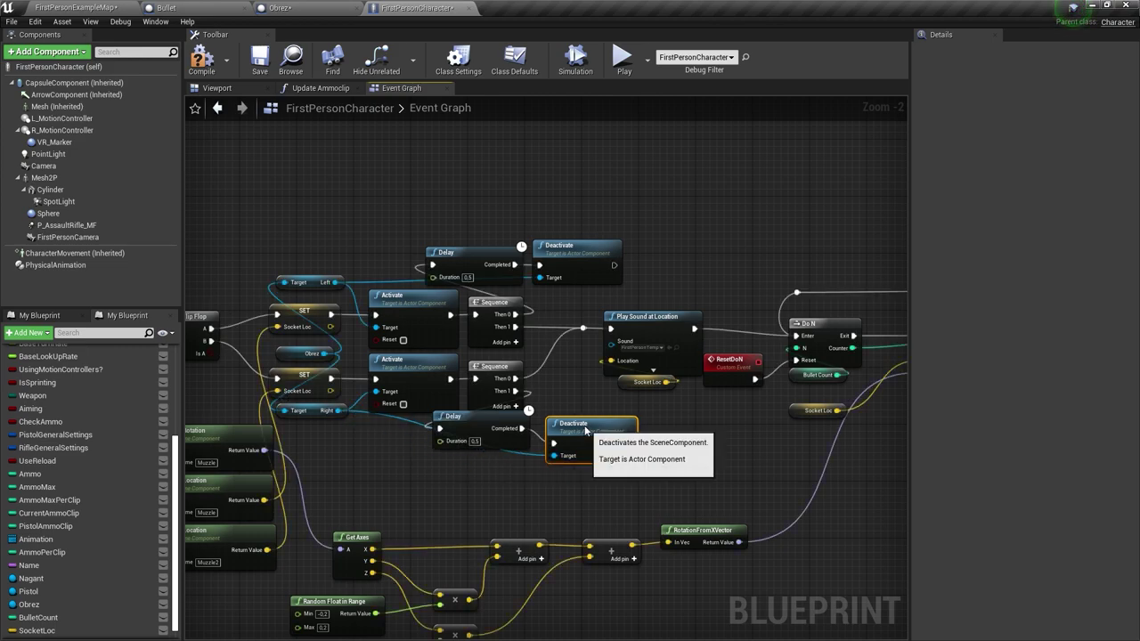
- Compile FirstPersonCharacter, save the level, play-test firing, then go back to the character graph
left_click(260, 57)
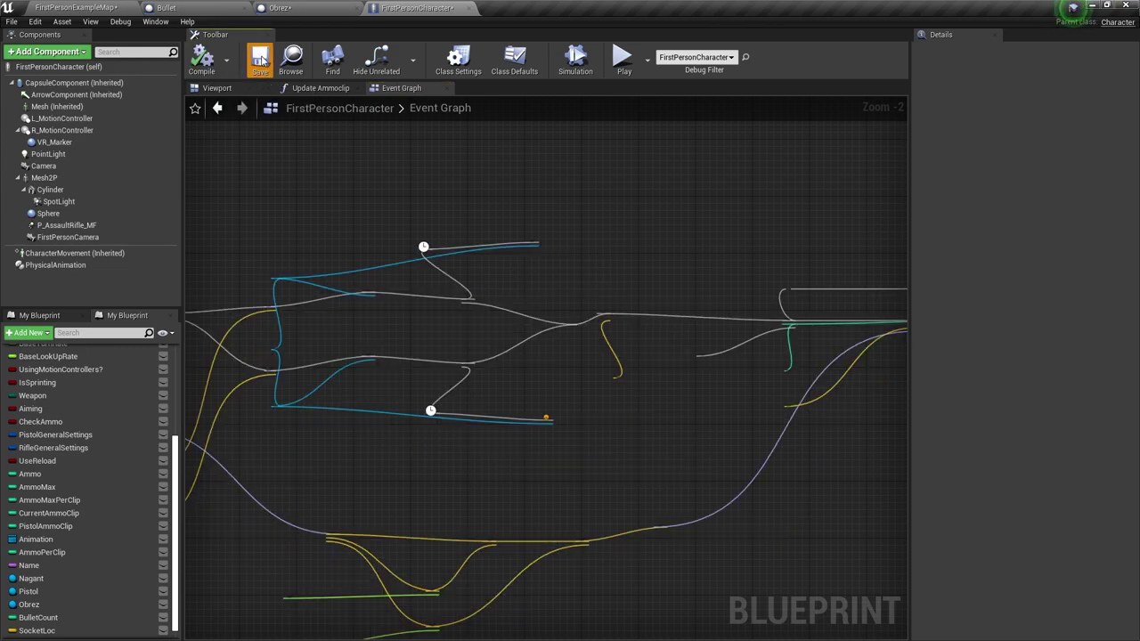
left_click(81, 7)
left_click(13, 21)
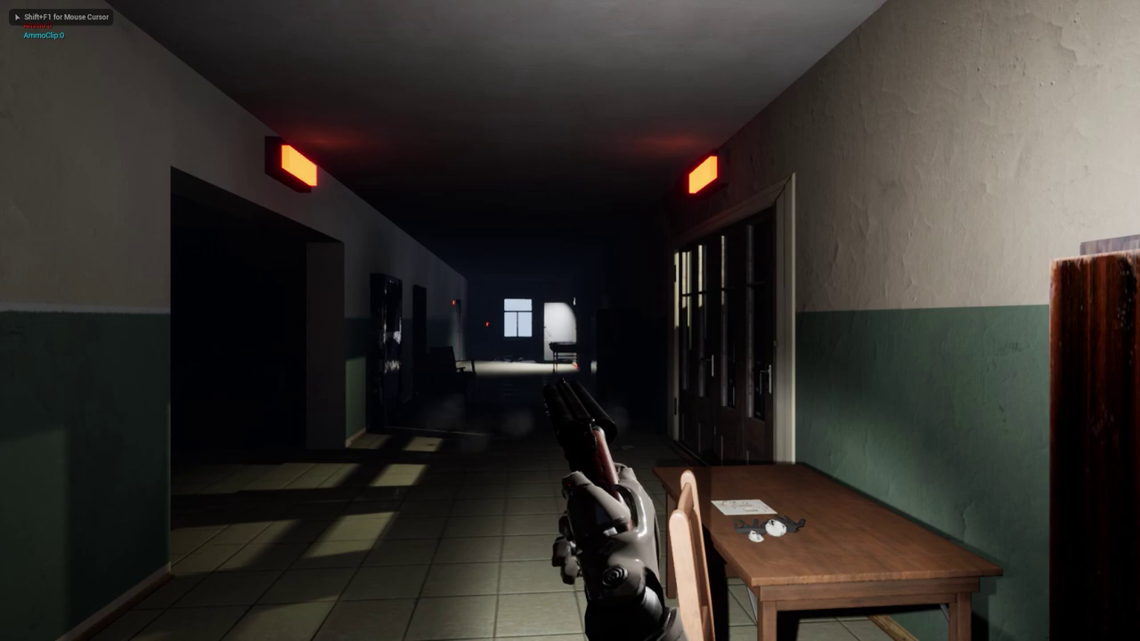
key("Escape")
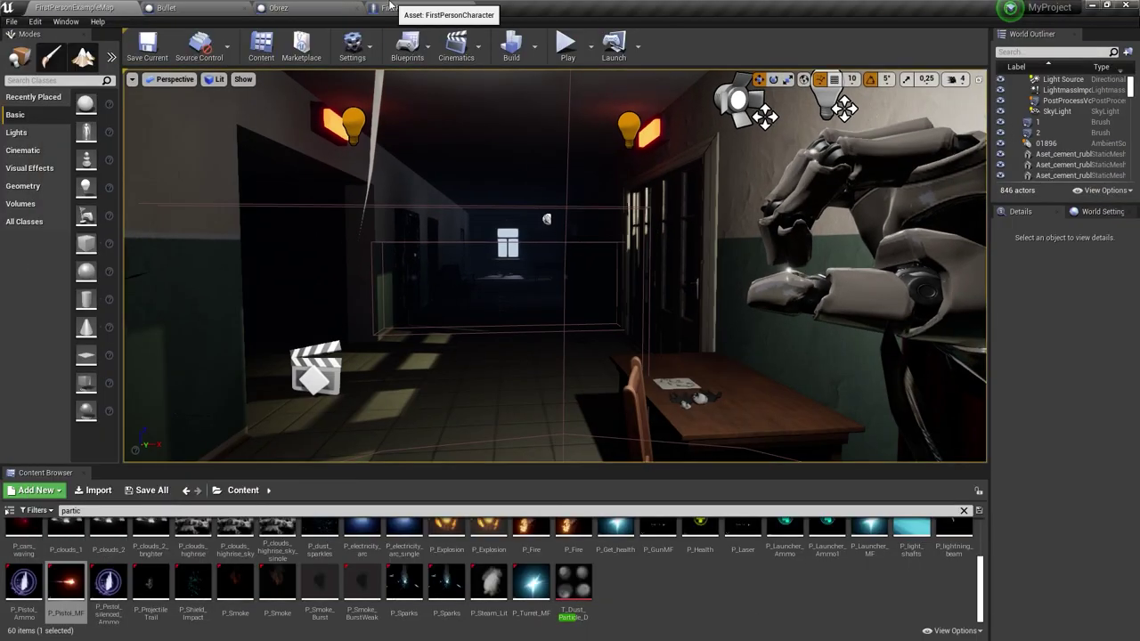
left_click(414, 8)
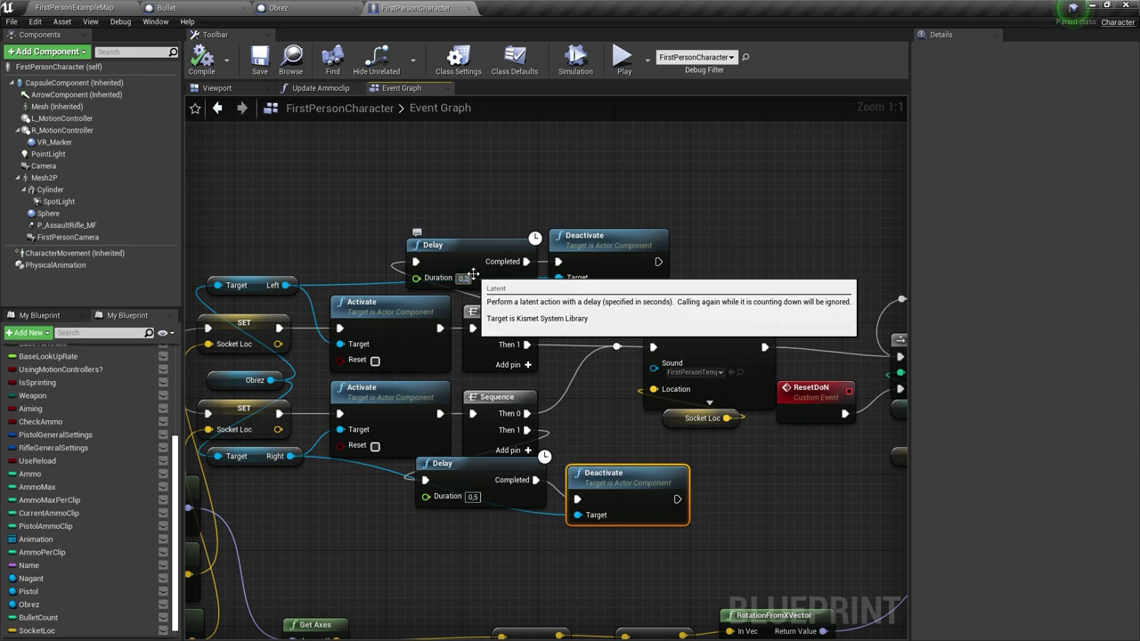
- Apply the 0.2 s Left flash delay and start another test-fire
key("alt+p")
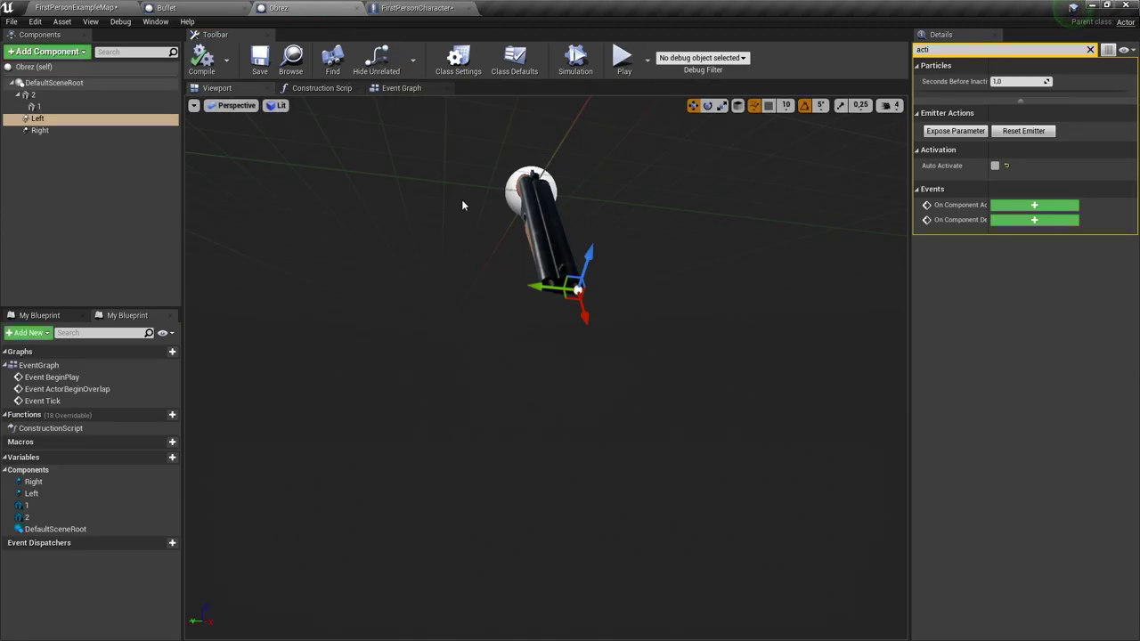
- Enable Auto Activate on the Left emitter and view the muzzle flash from several angles
left_click(994, 166)
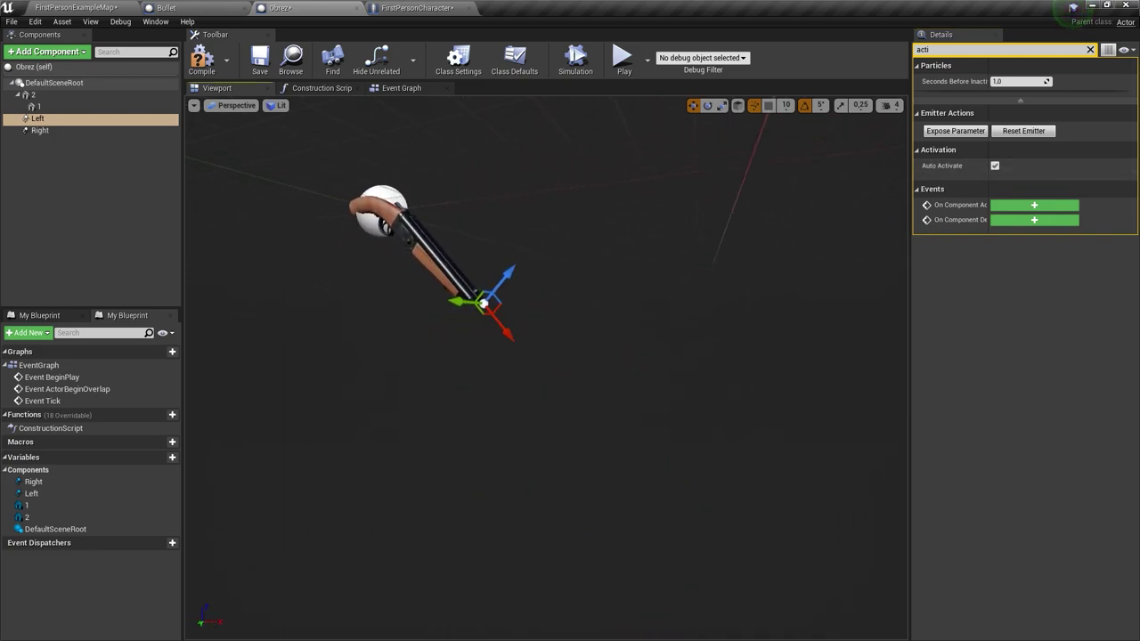
left_click(995, 166)
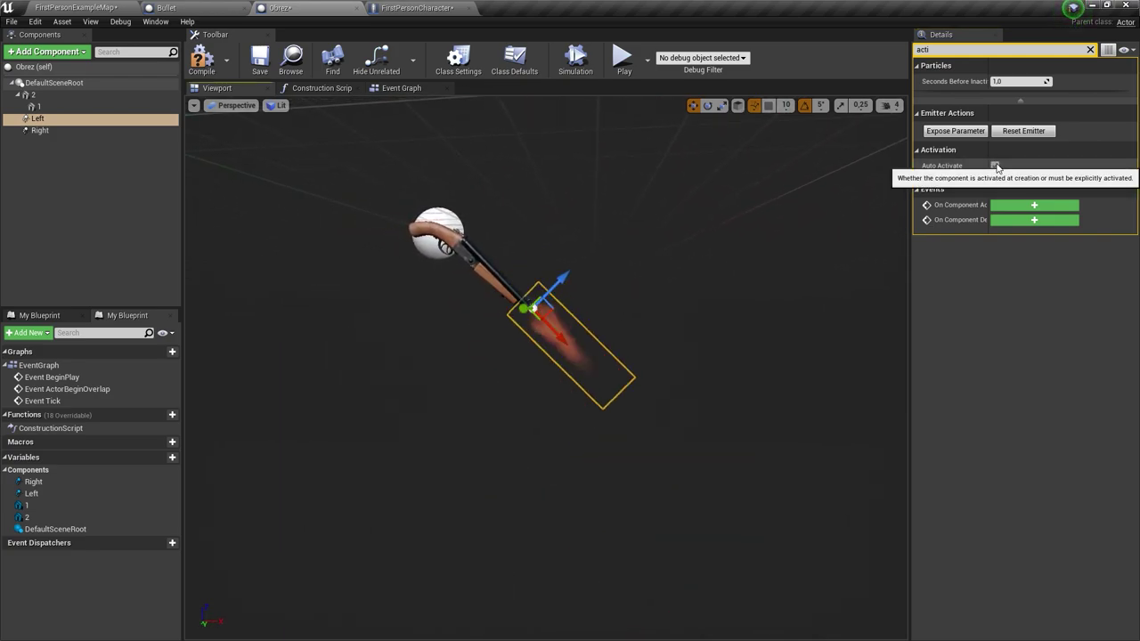
left_click(995, 167)
right_click_drag(547, 366, 546, 366)
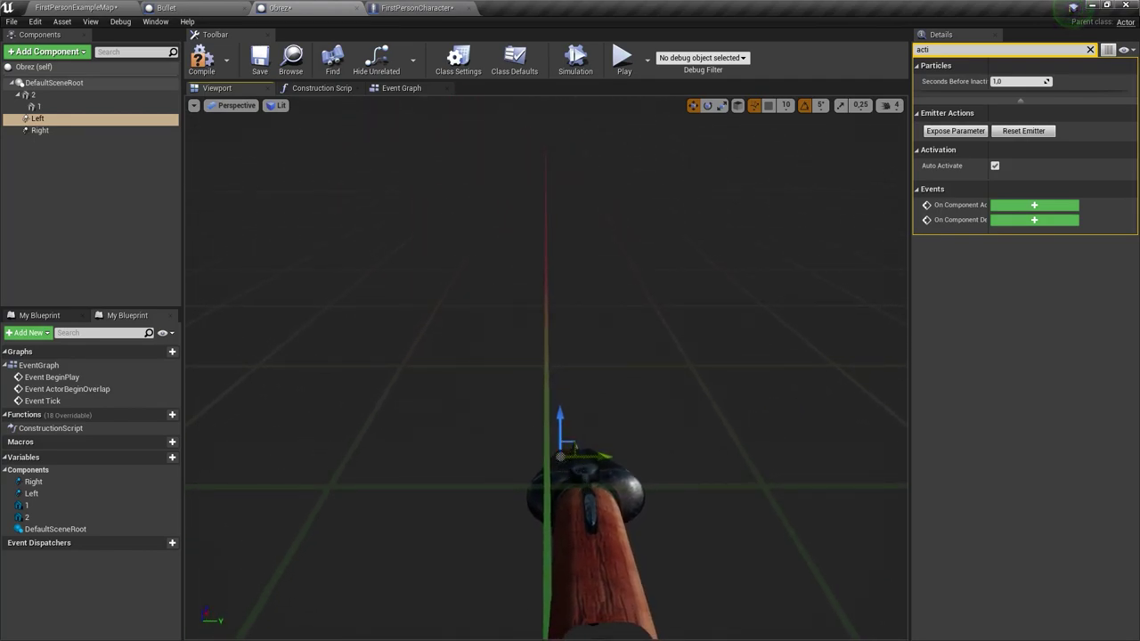
right_click_drag(547, 365, 546, 365)
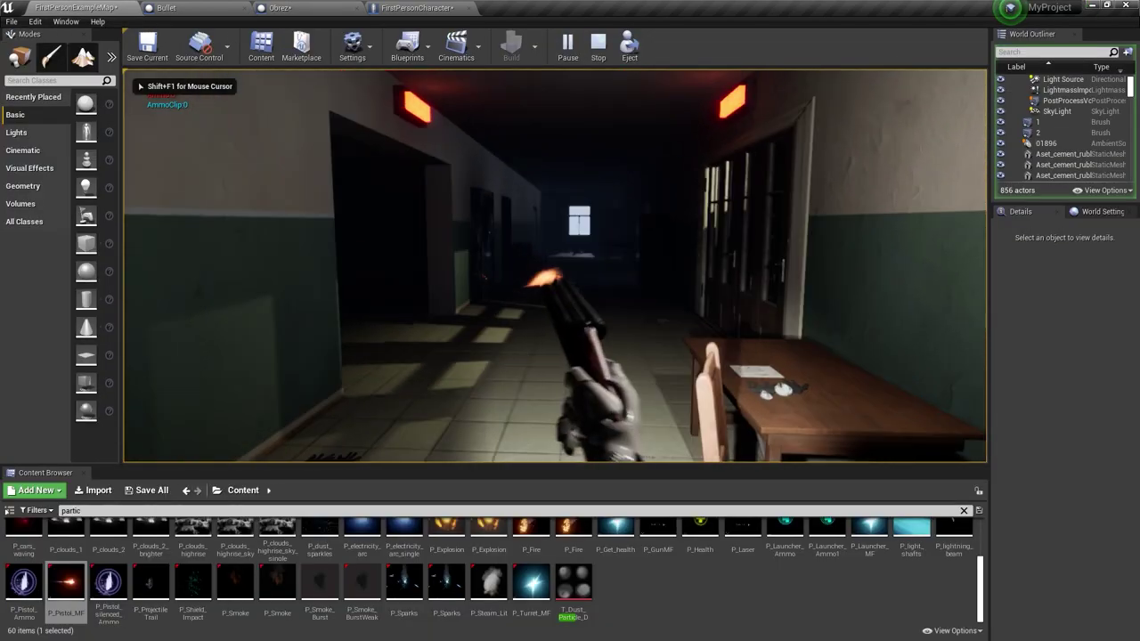
- Switch to the shotgun with 2 and the pistol with 1, then exit to the character graph
key("2")
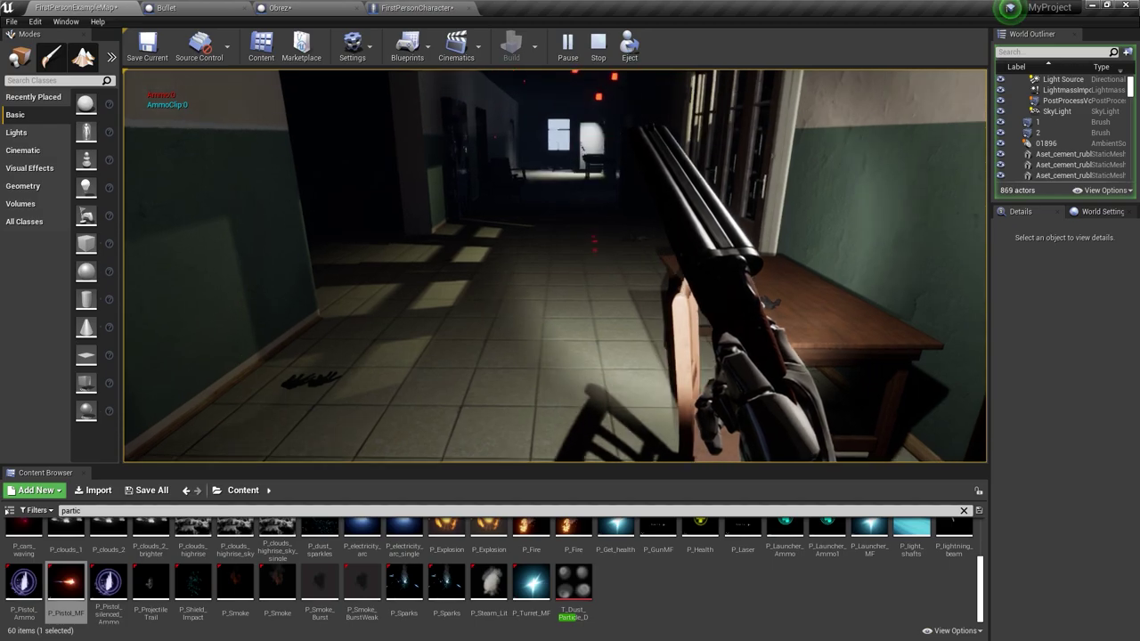
key("1")
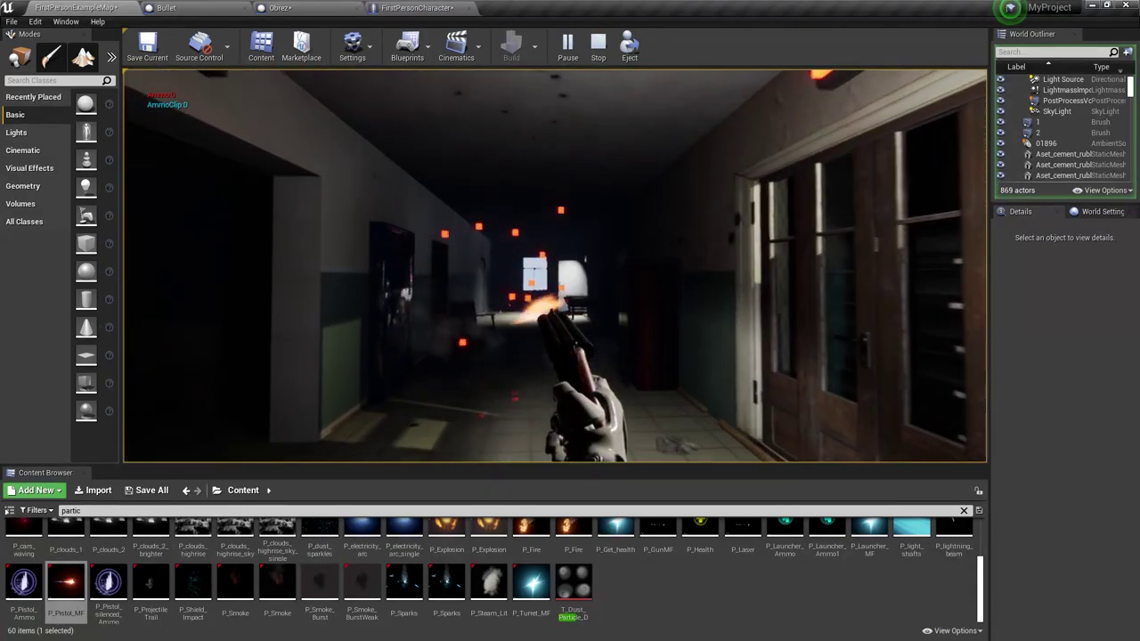
key("Escape")
left_click(415, 7)
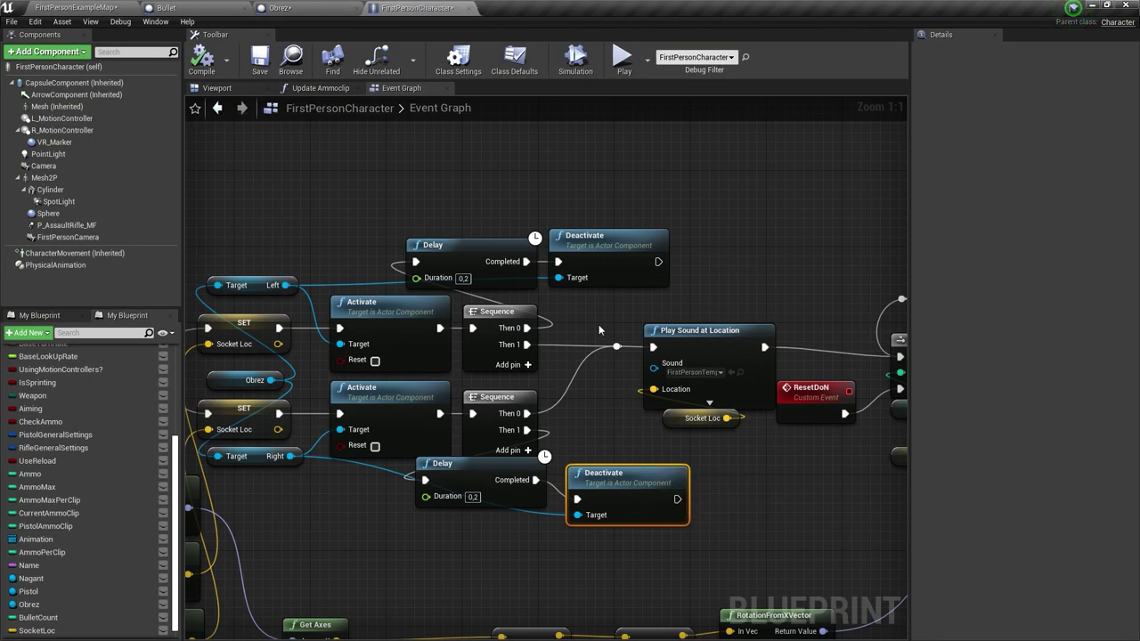
- Duplicate the Obrez shotgun's Left emitter as Left1
left_click(269, 7)
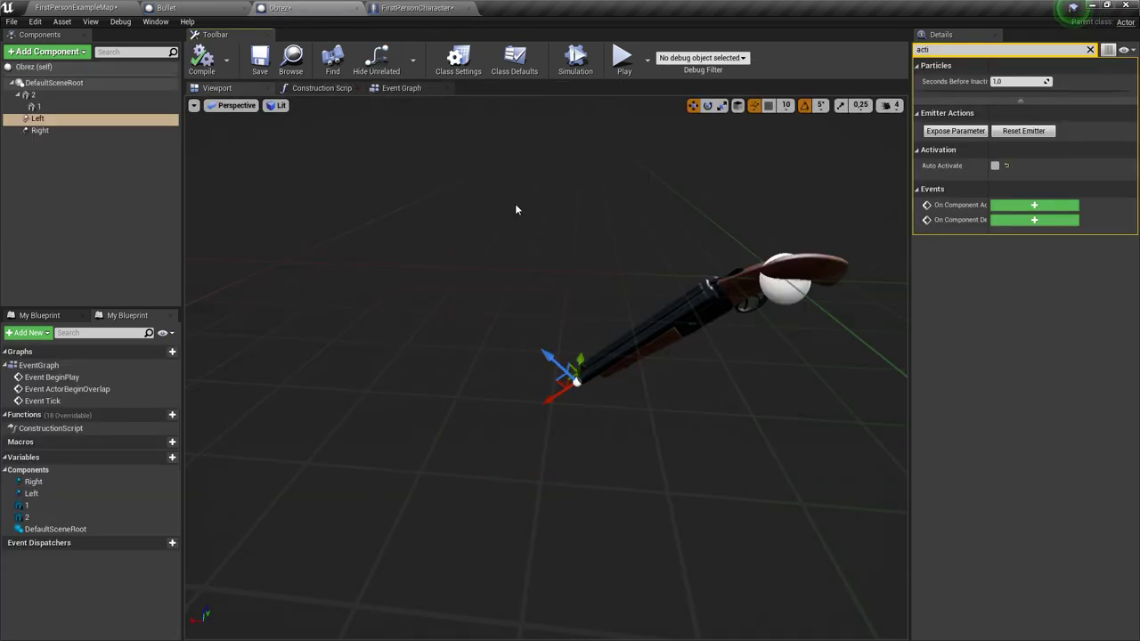
right_click_drag(623, 420, 570, 463)
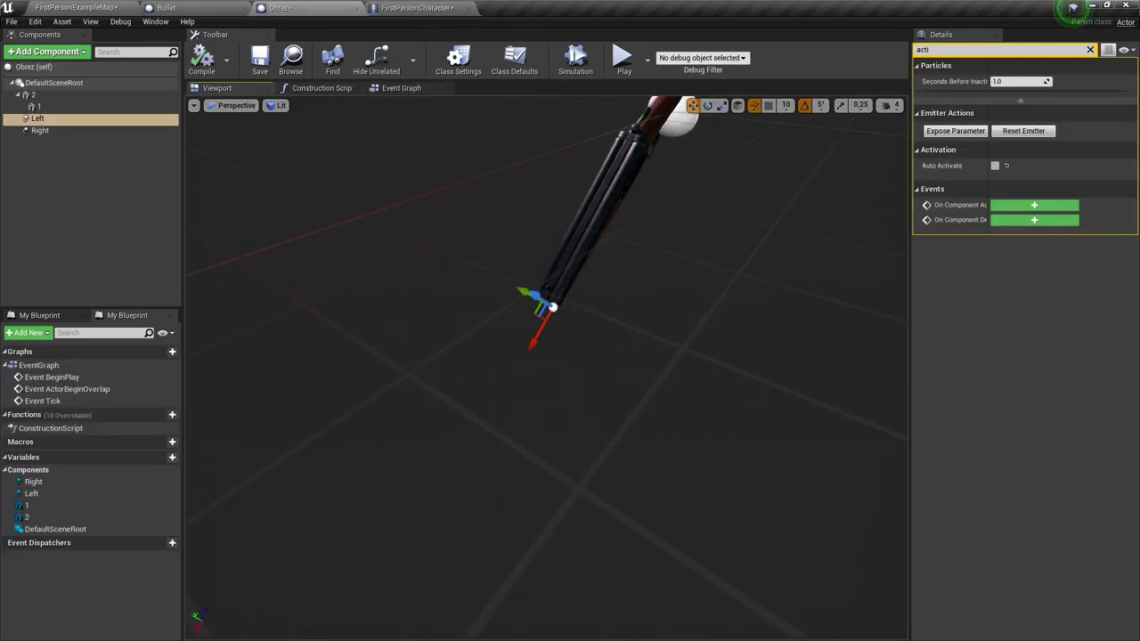
right_click(62, 118)
left_click(98, 204)
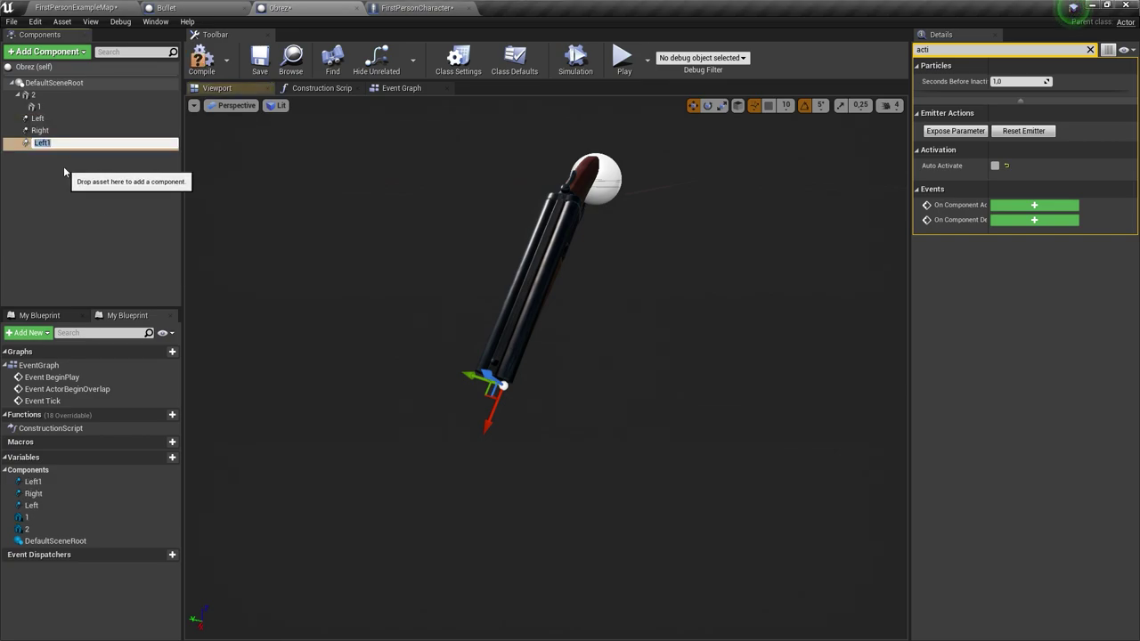
left_click(63, 166)
- Duplicate the Right emitter as Right1 and inspect its P_ProjectileTrail particle settings
left_click(52, 132)
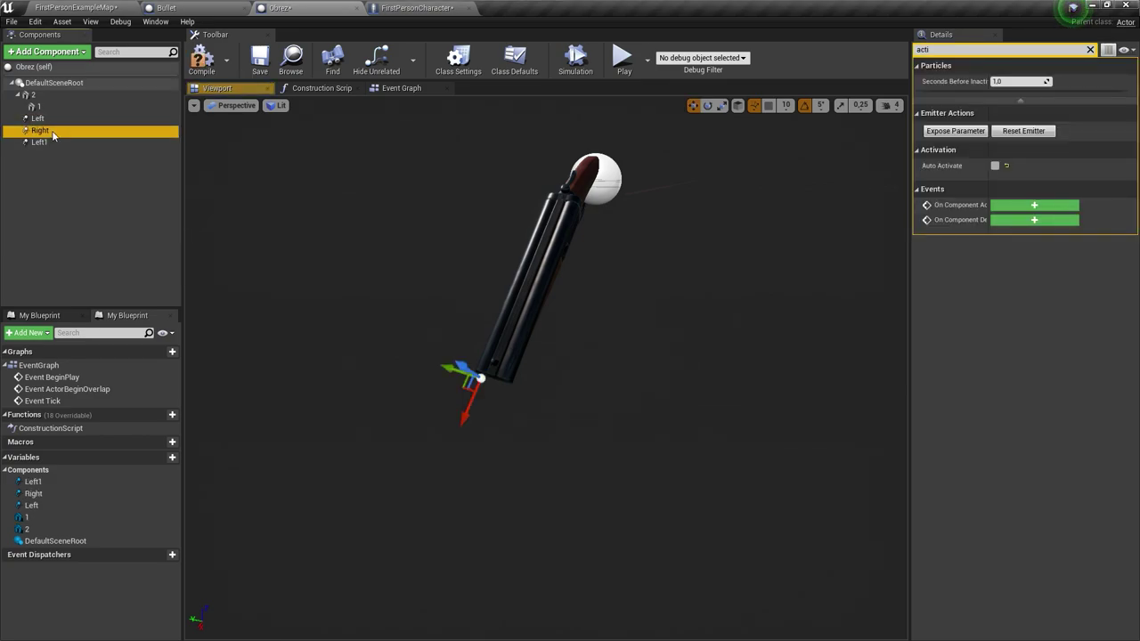
right_click(53, 133)
left_click(96, 219)
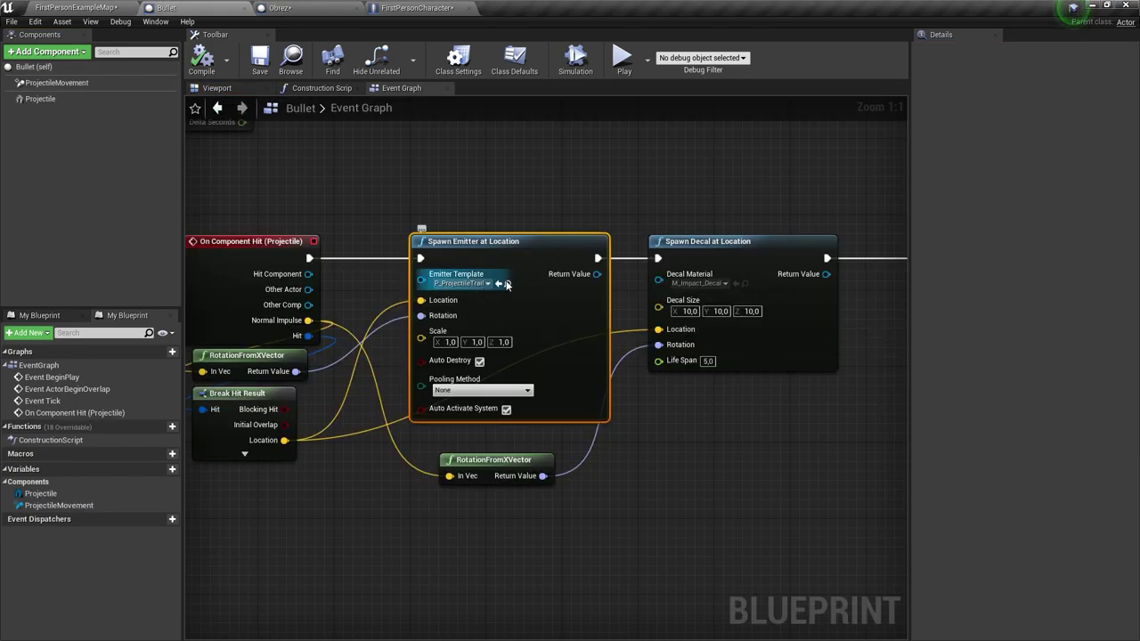
double_click(507, 283)
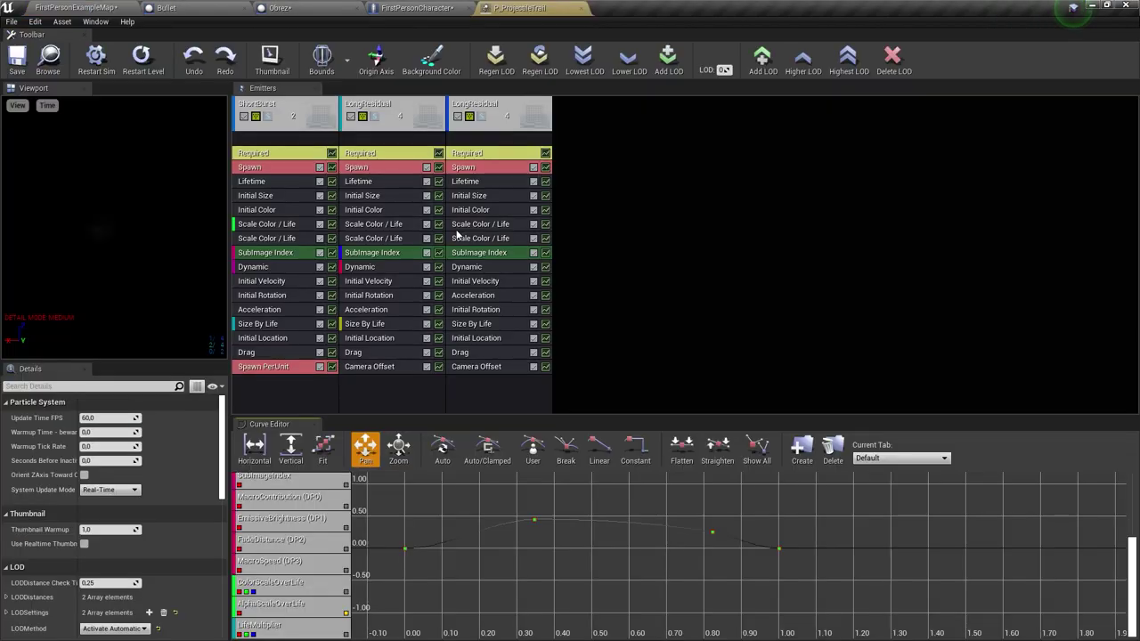
left_click(582, 8)
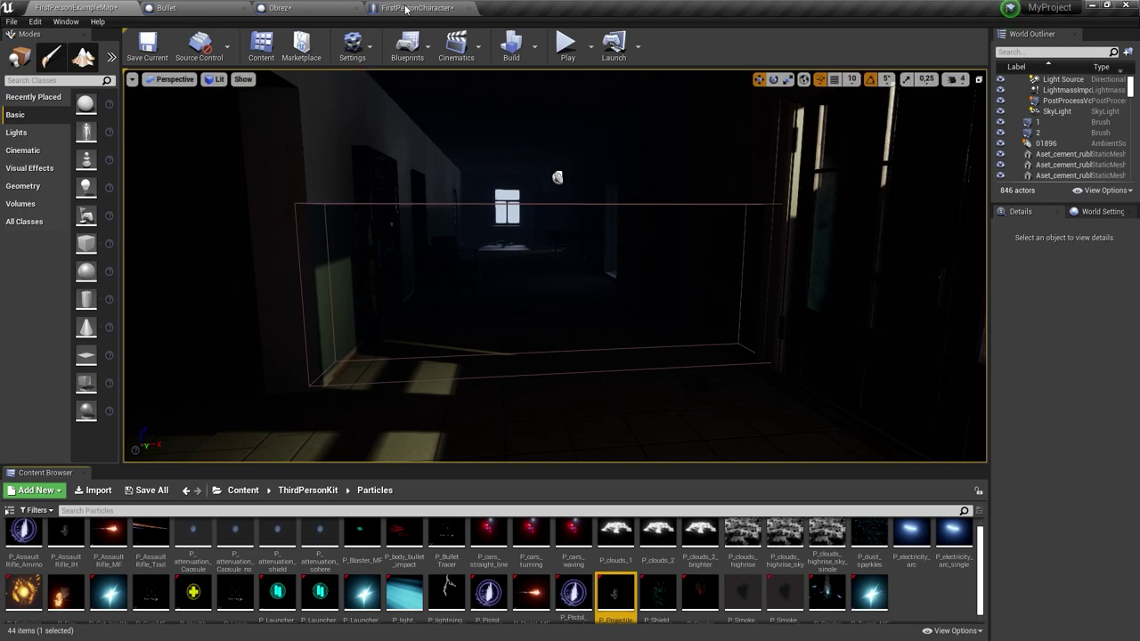
left_click(316, 7)
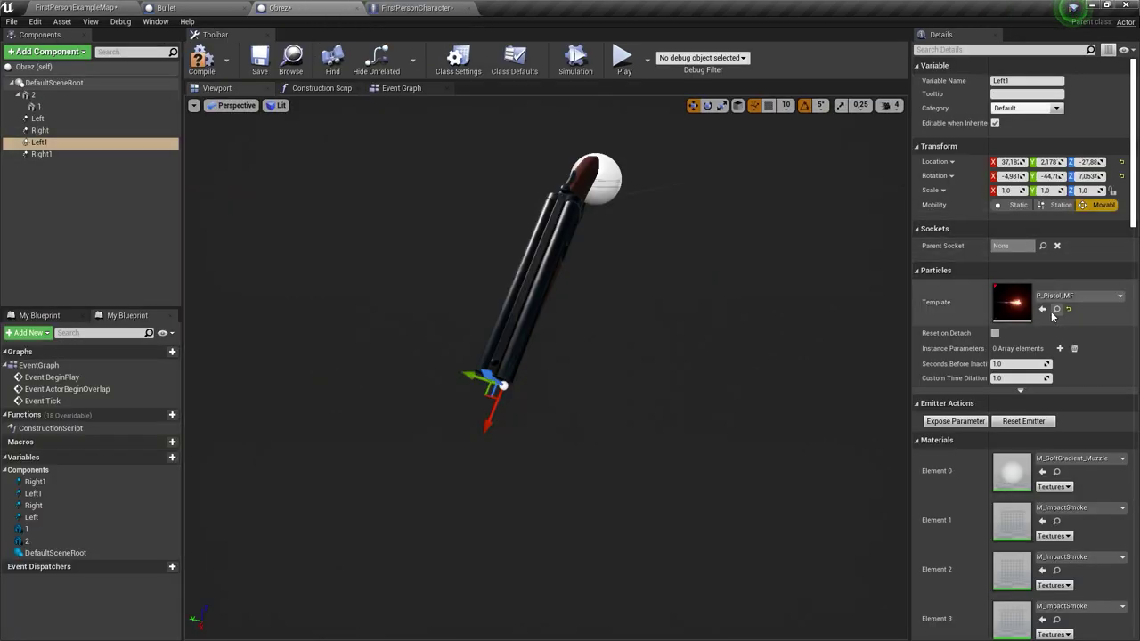
left_click(101, 154)
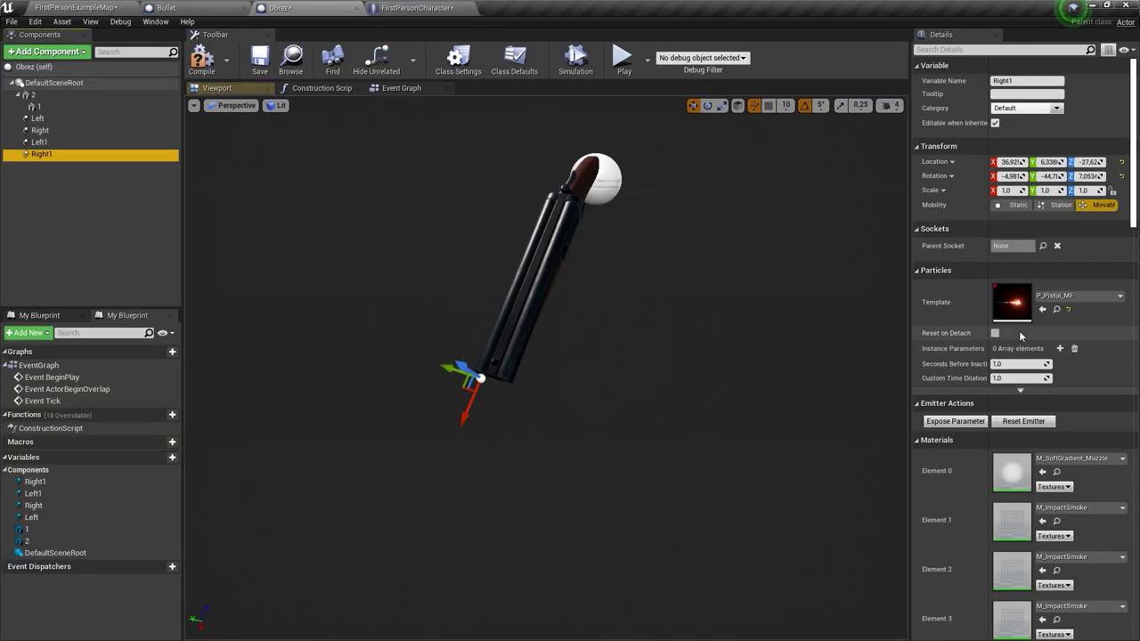
left_click(191, 6)
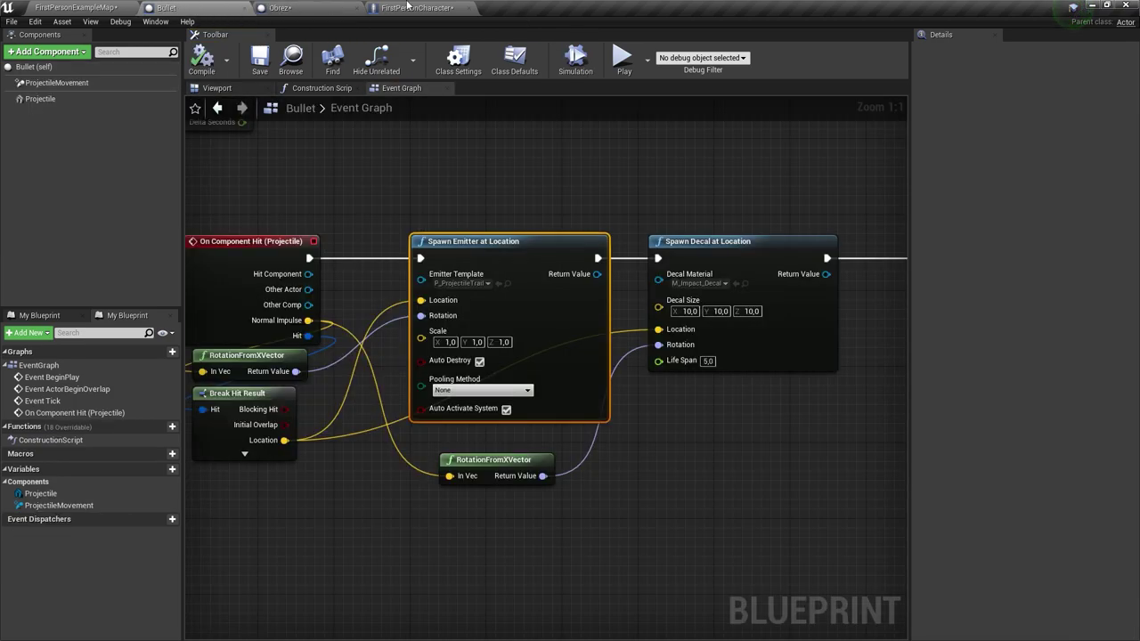
- Add Left 1 and Right 1 getters from the Obrez reference in the FirstPersonCharacter graph
left_click(407, 7)
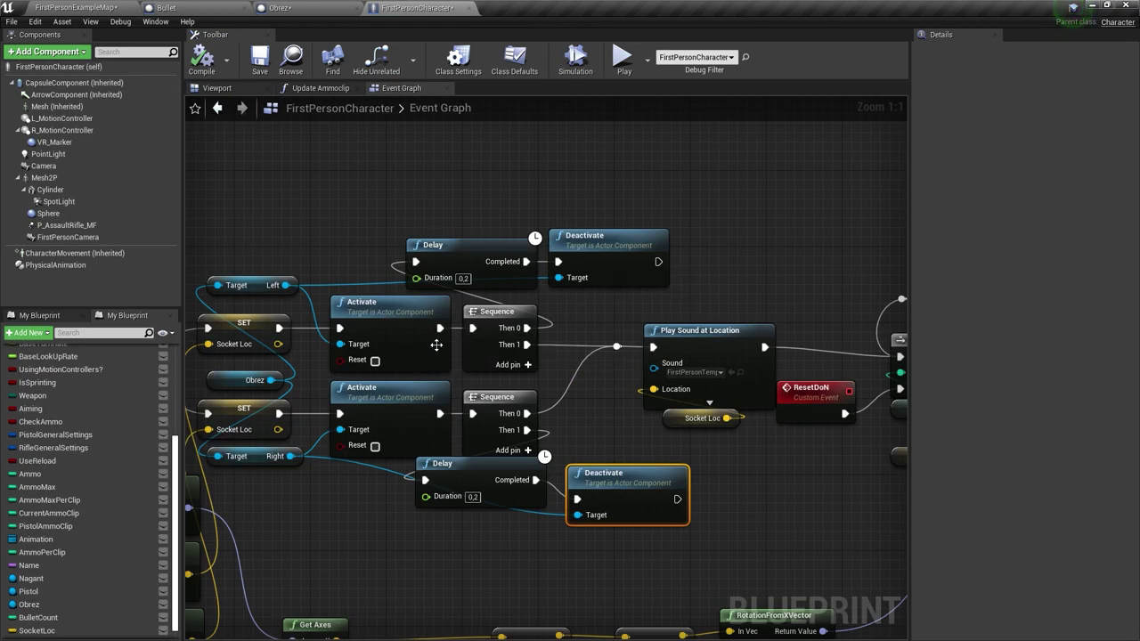
right_click_drag(611, 295, 702, 299)
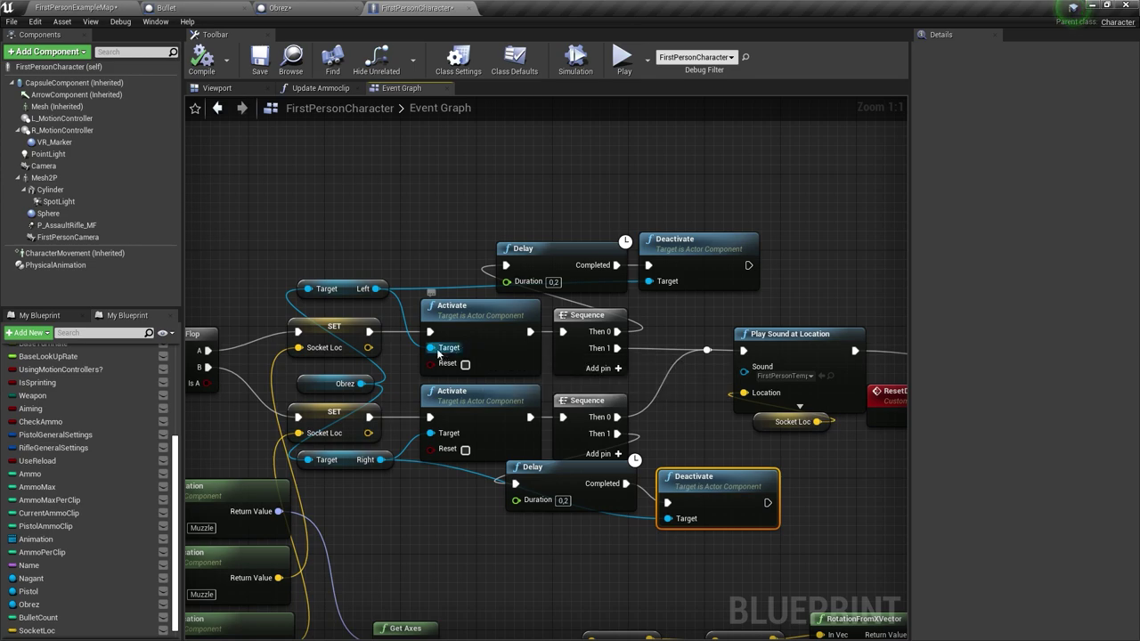
right_click_drag(344, 364, 427, 426)
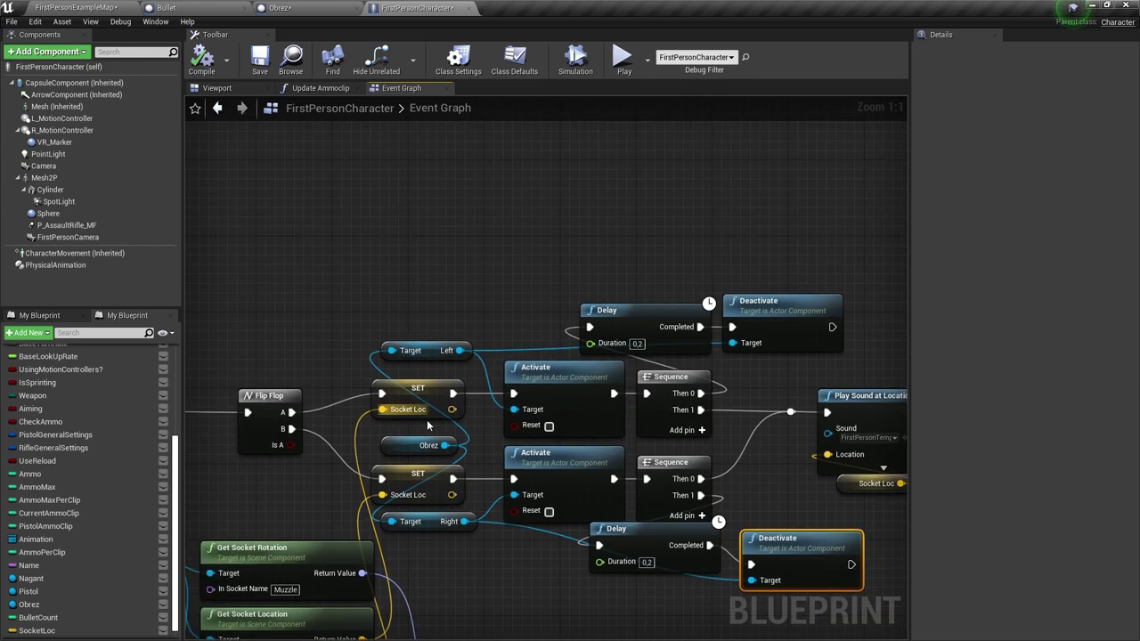
left_click_drag(443, 445, 398, 285)
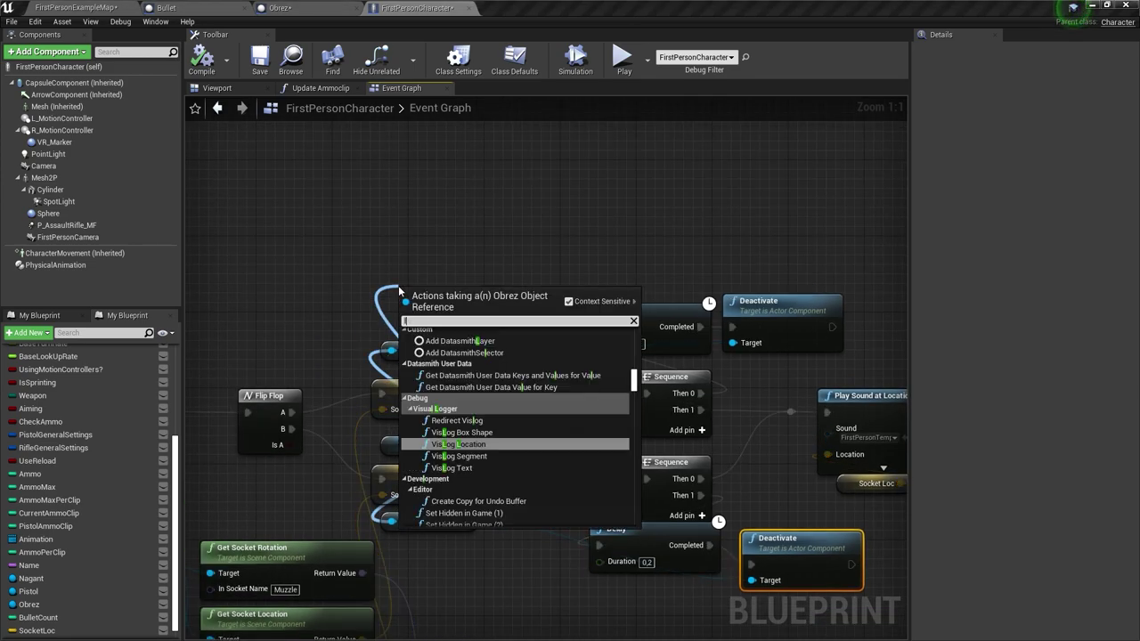
left_click(433, 326)
right_click_drag(433, 326, 501, 243)
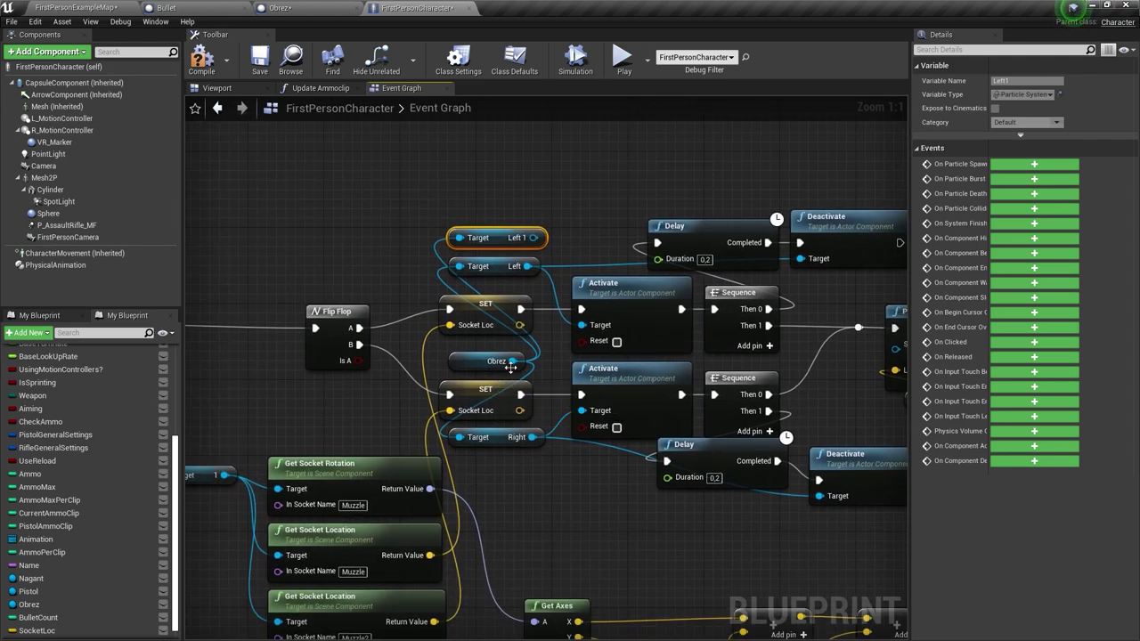
mouse_move(513, 360)
left_mouse_down()
mouse_move(460, 507)
mouse_move(580, 410)
left_mouse_up()
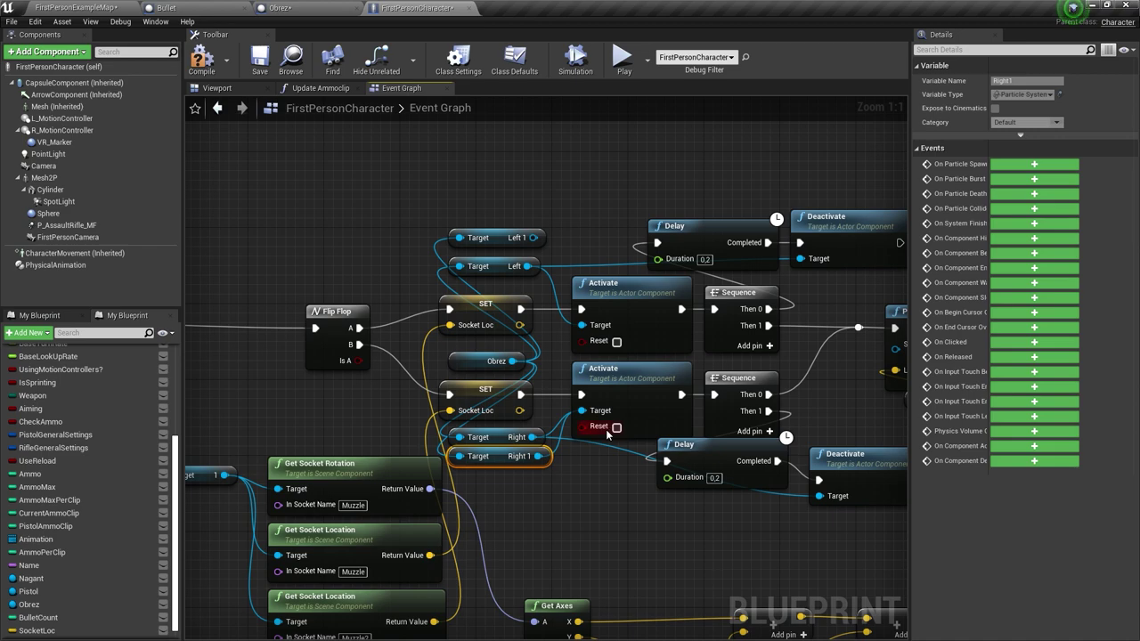
- Connect Left 1 to the first Activate and Deactivate targets, and Right 1 to the lower Deactivate
left_click_drag(532, 238, 581, 325)
left_click_drag(532, 238, 799, 258)
left_click_drag(536, 460, 856, 501)
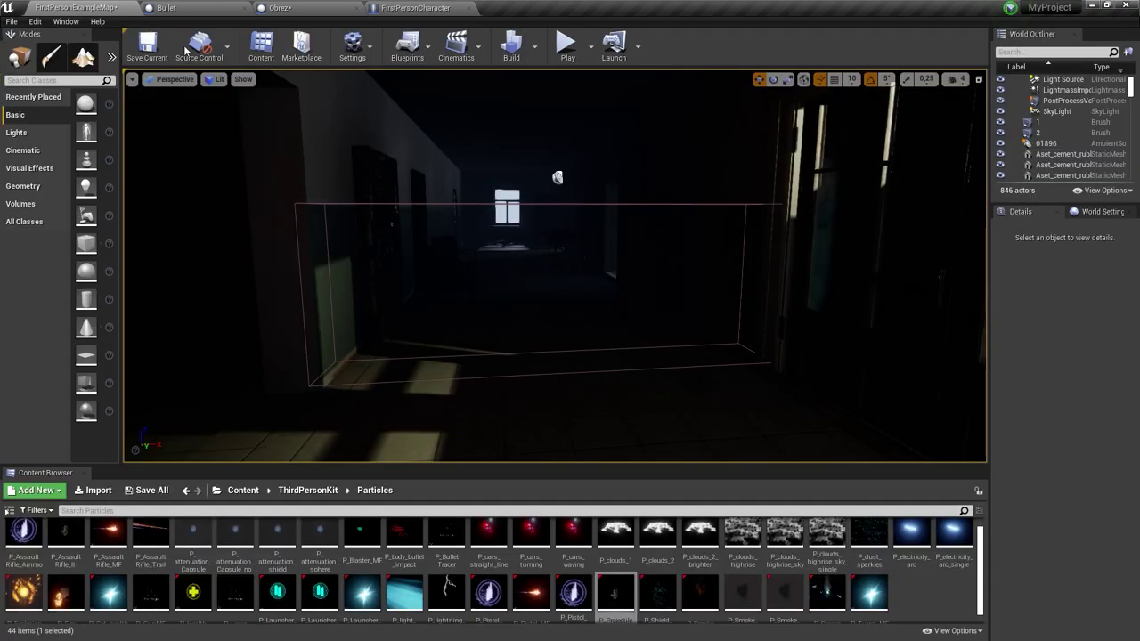
- Play the level in an immersive viewport and fire the shotgun repeatedly down the corridor
key("F11")
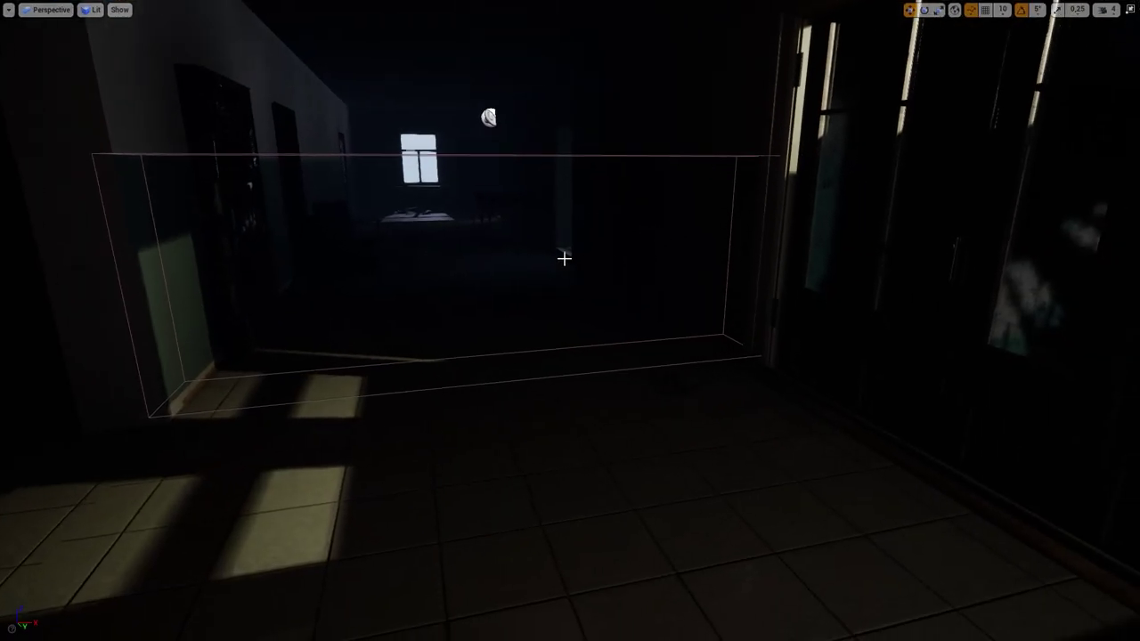
key("alt+p")
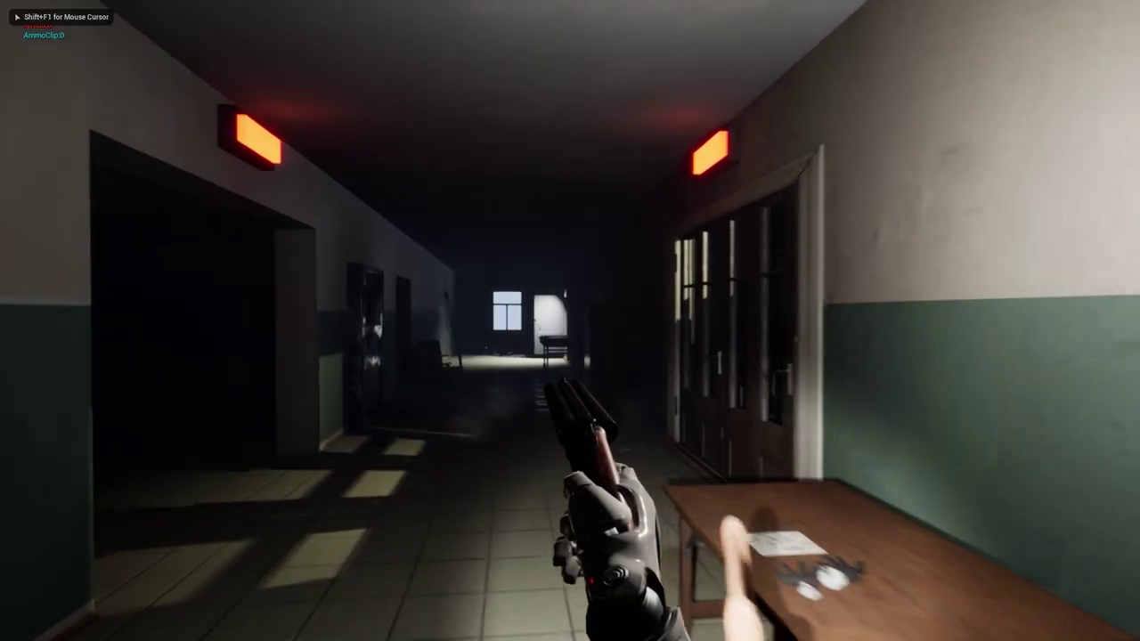
left_click(570, 320)
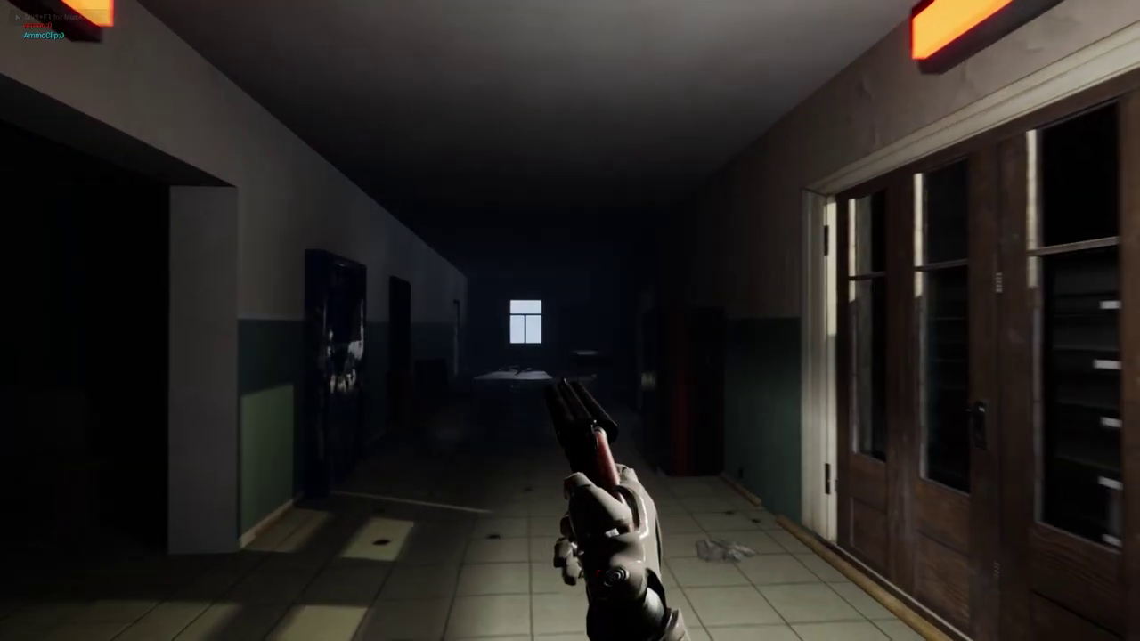
left_click(570, 321)
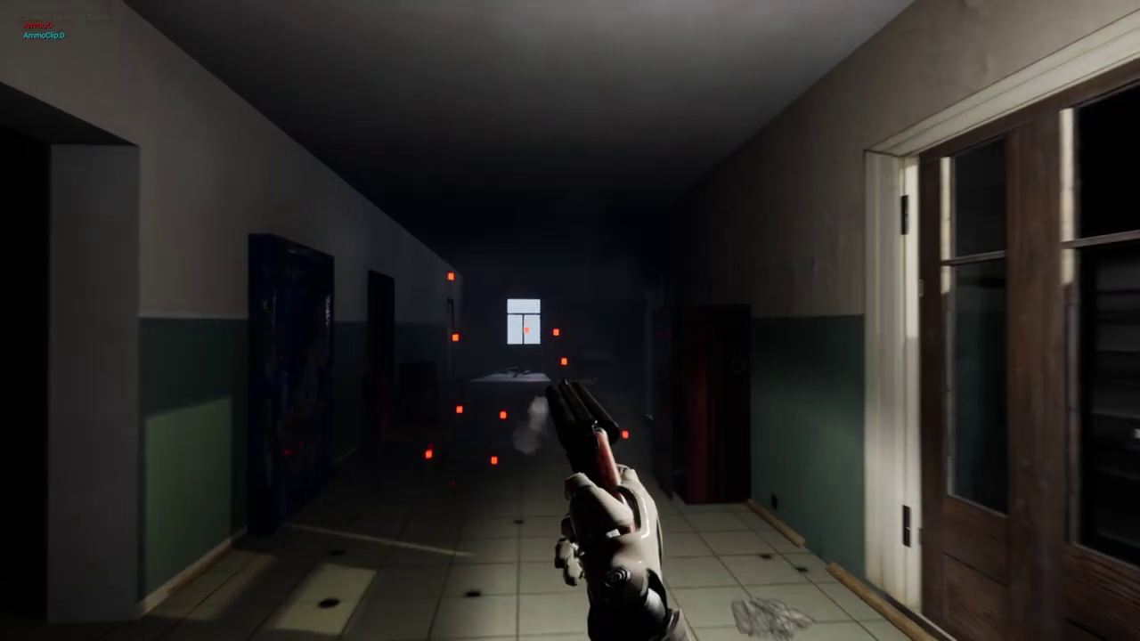
left_click(570, 320)
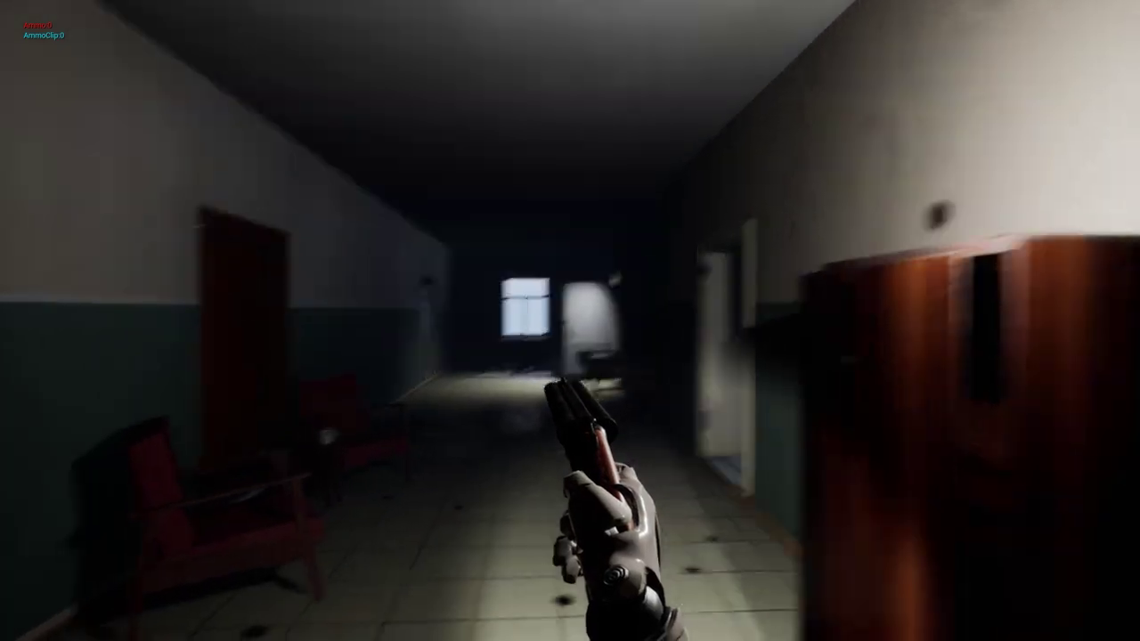
left_click(570, 321)
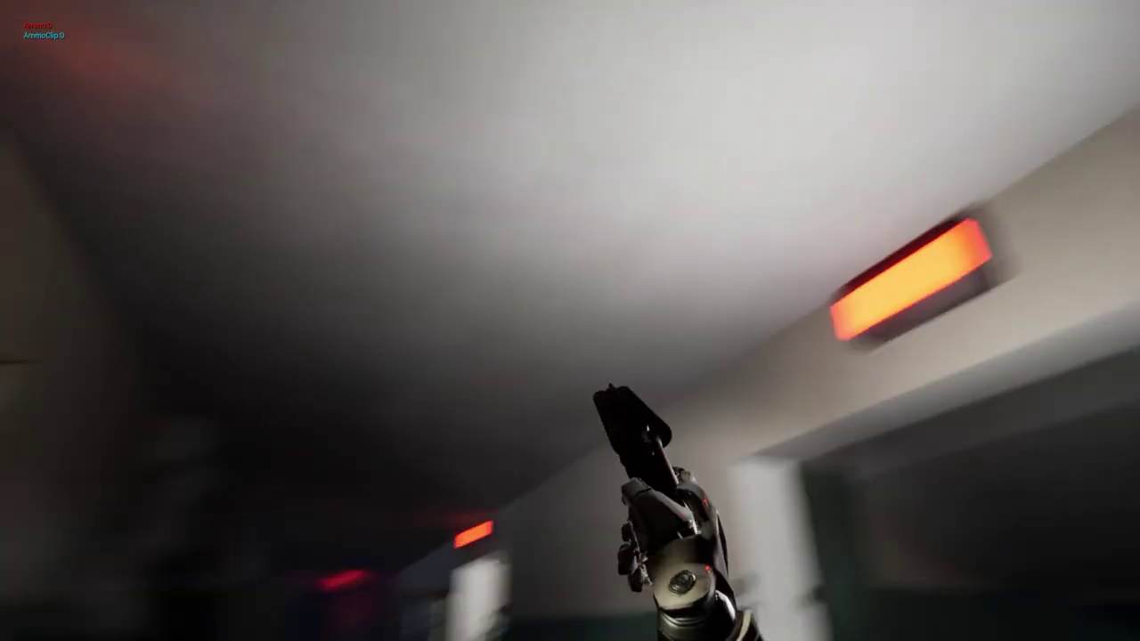
left_click(570, 320)
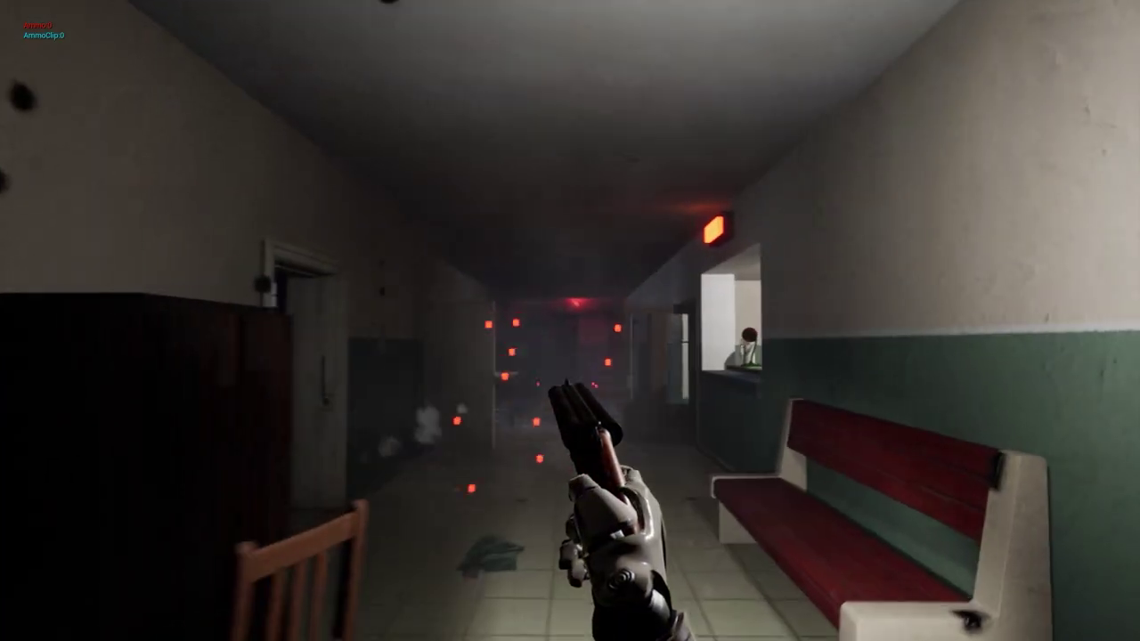
left_click(570, 321)
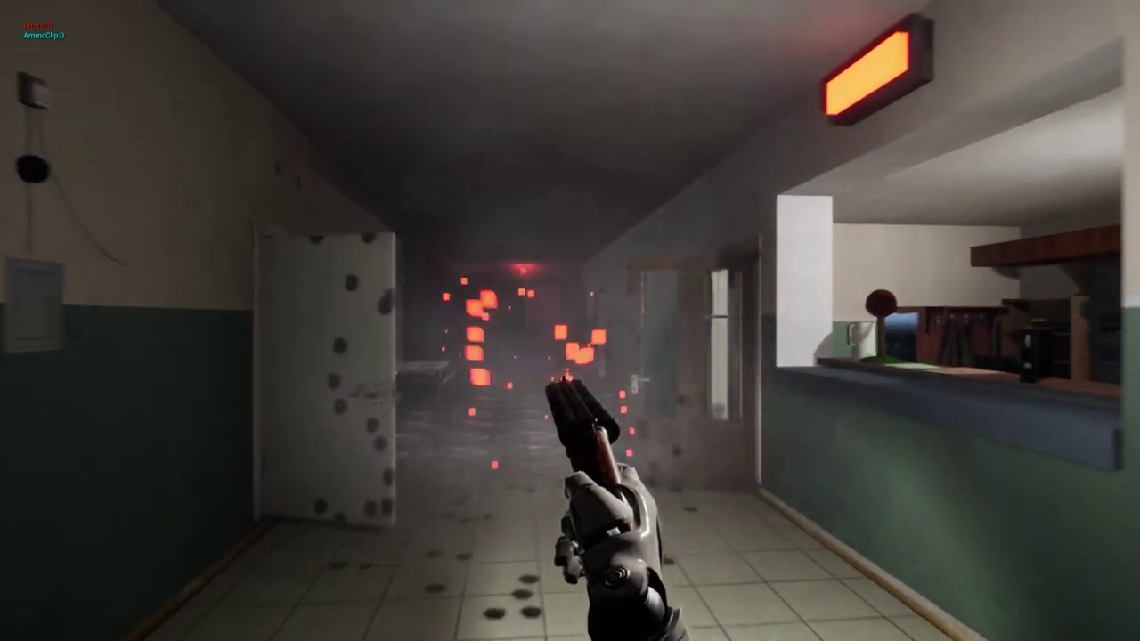
key("w")
left_click(570, 320)
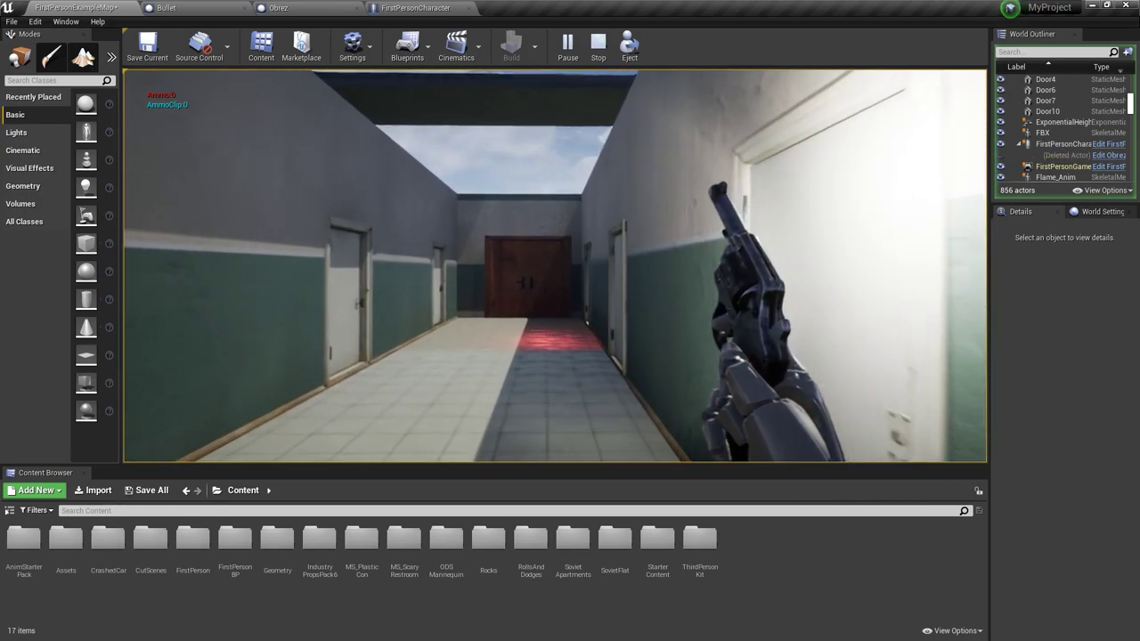
- Swap between the shotgun, Mosin rifle and revolver, reload, fire the revolver, then stop playing
key("2")
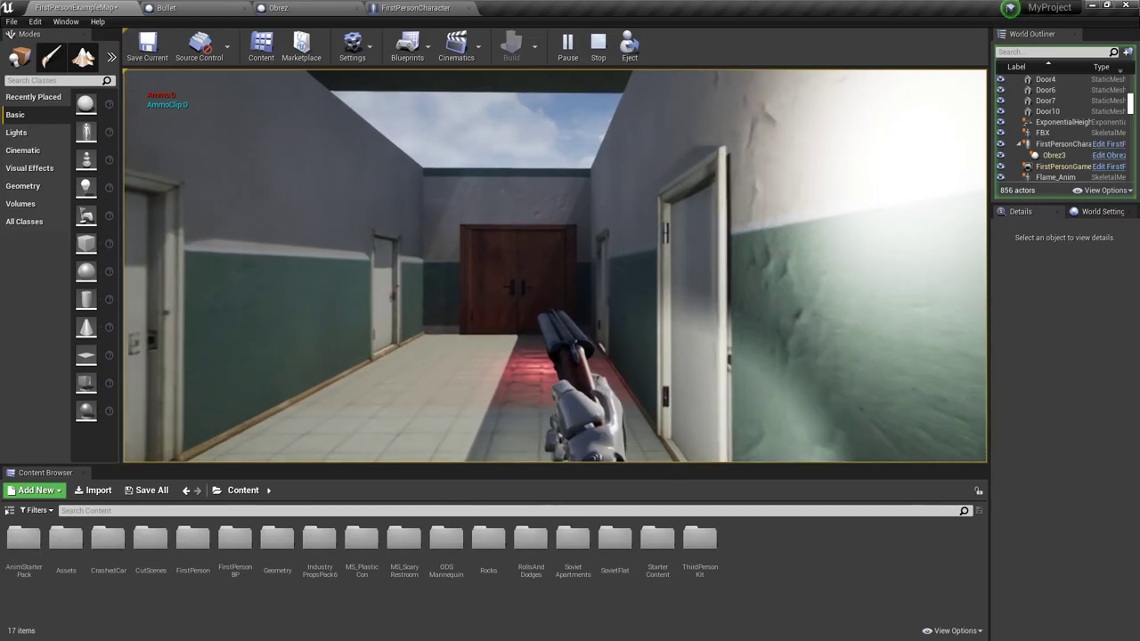
key("1")
key("3")
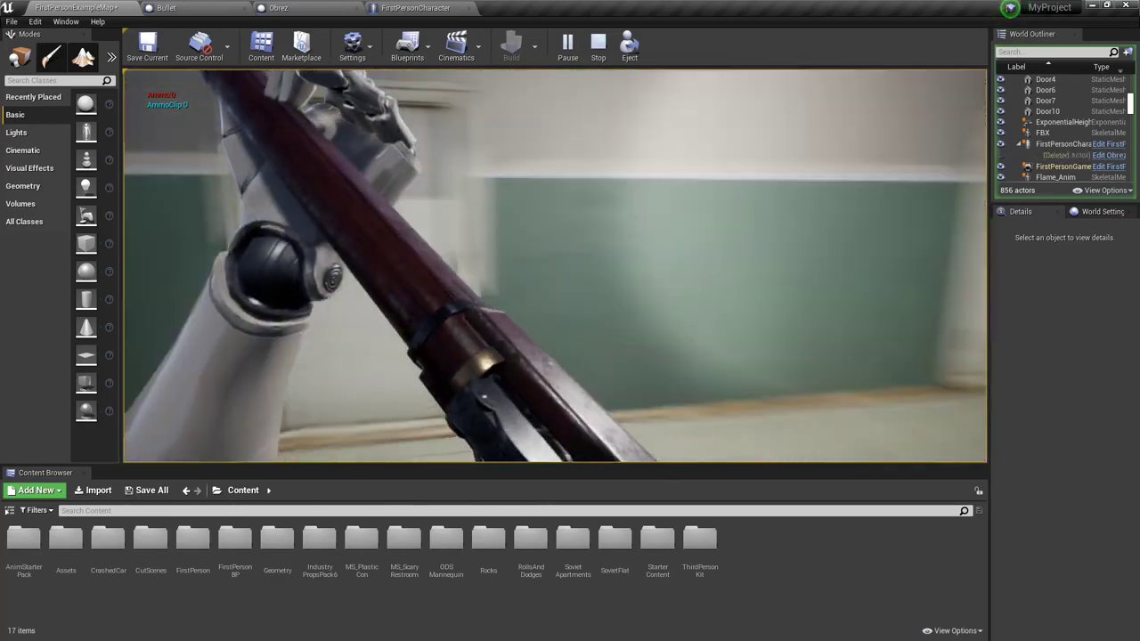
key("r")
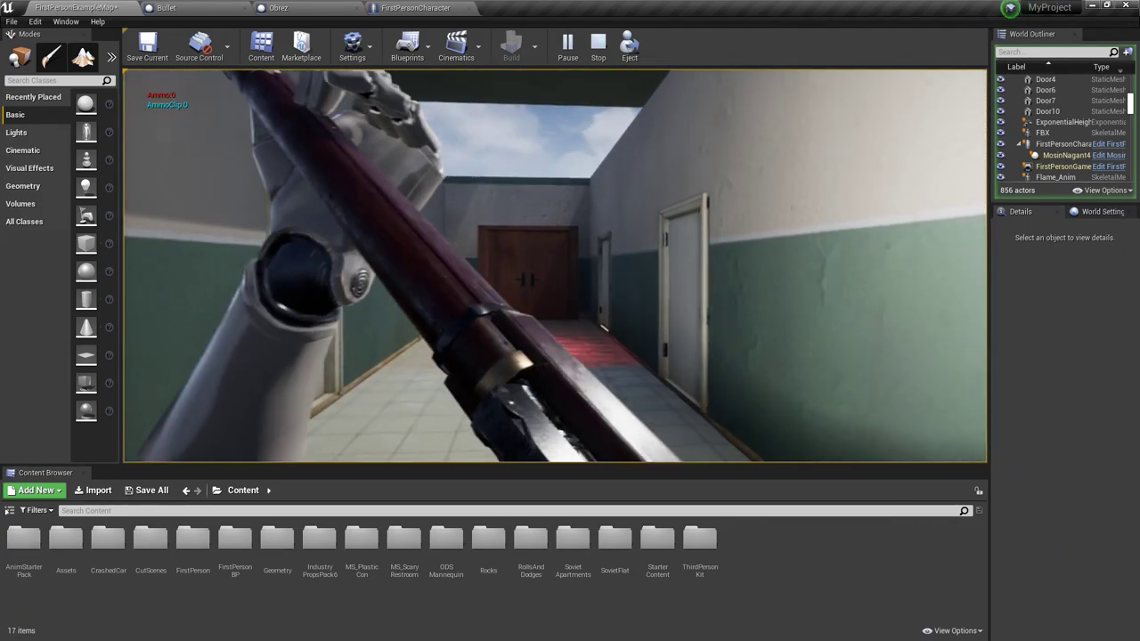
key("1")
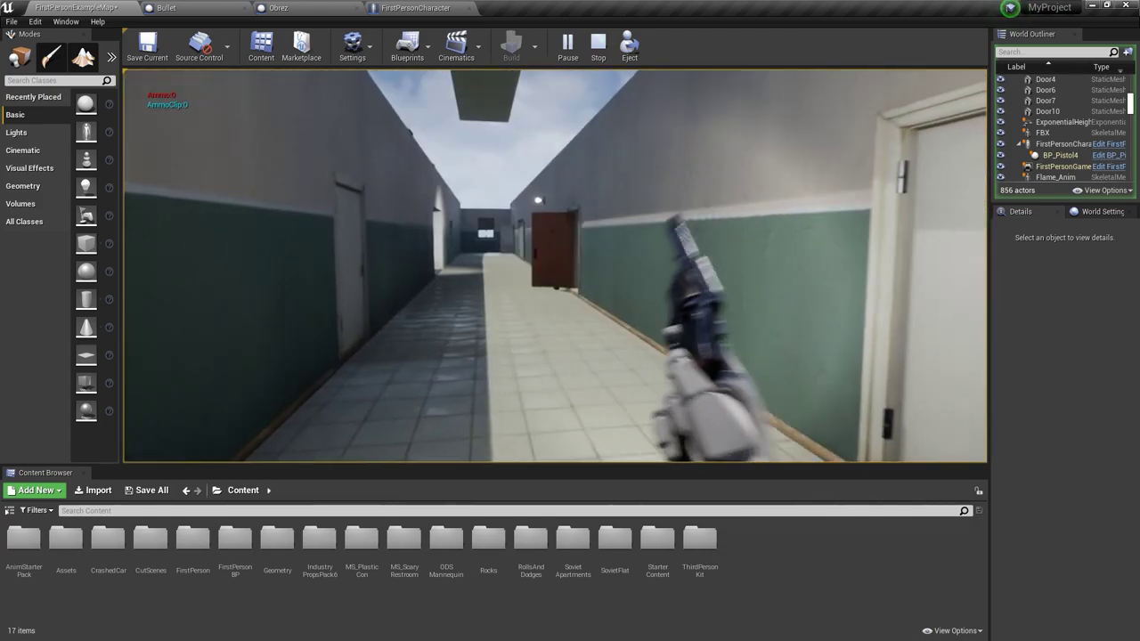
left_click(570, 267)
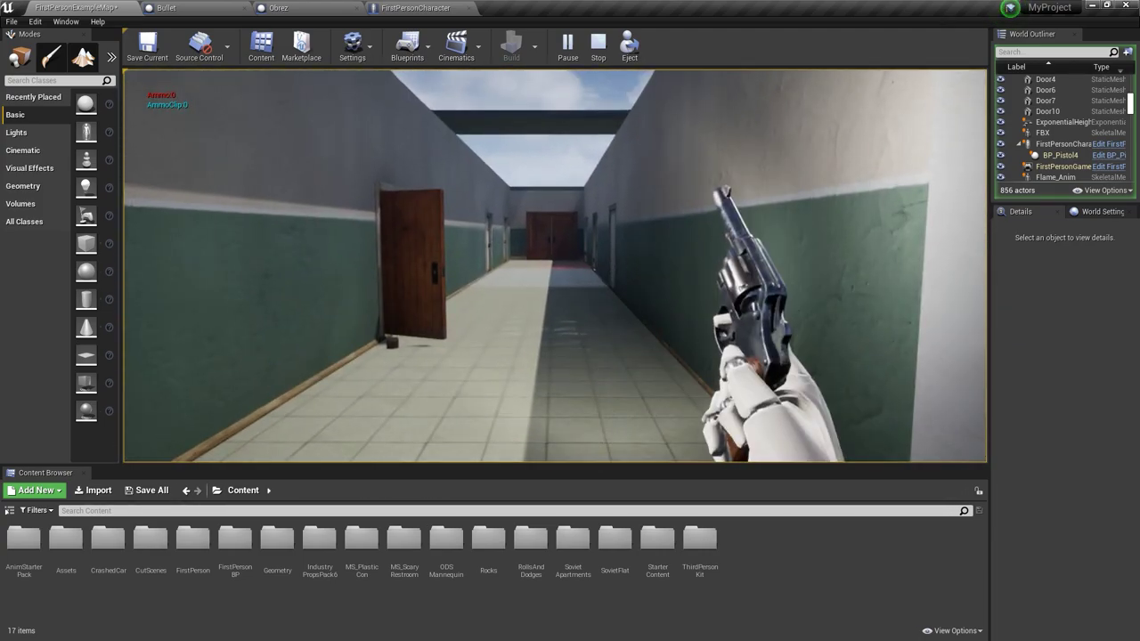
key("Escape")
- Bring up the FirstPersonCharacter Event Graph and look over its Play Montage reload chain
left_click(456, 6)
scroll(597, 191, "down", 2)
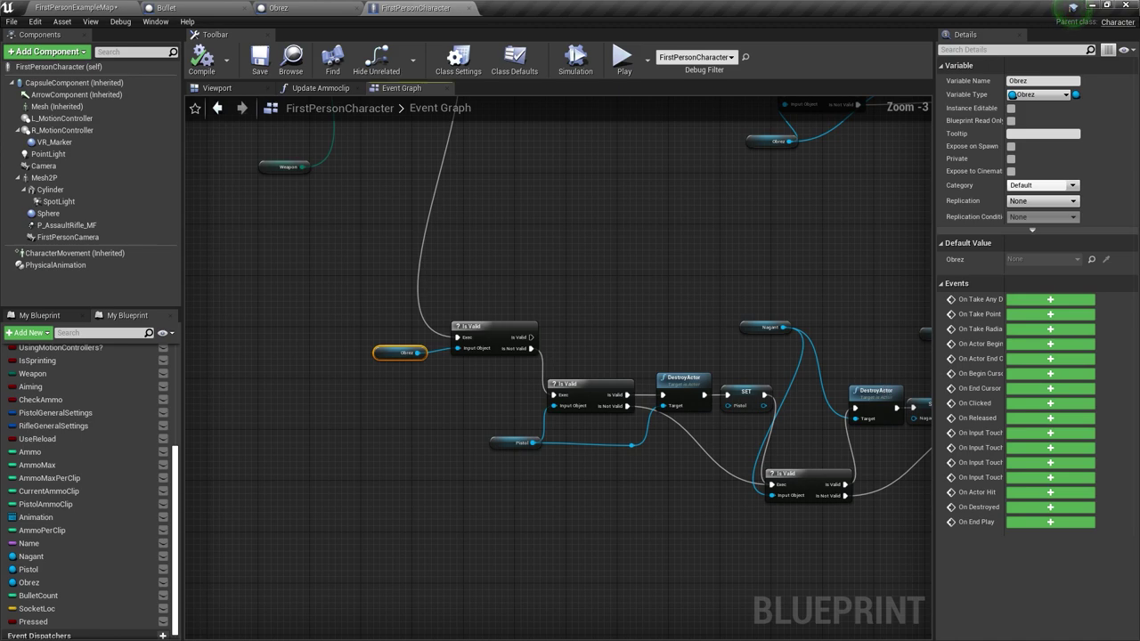
scroll(595, 267, "down", 2)
scroll(593, 321, "down", 2)
scroll(593, 322, "up", 1)
scroll(614, 316, "up", 1)
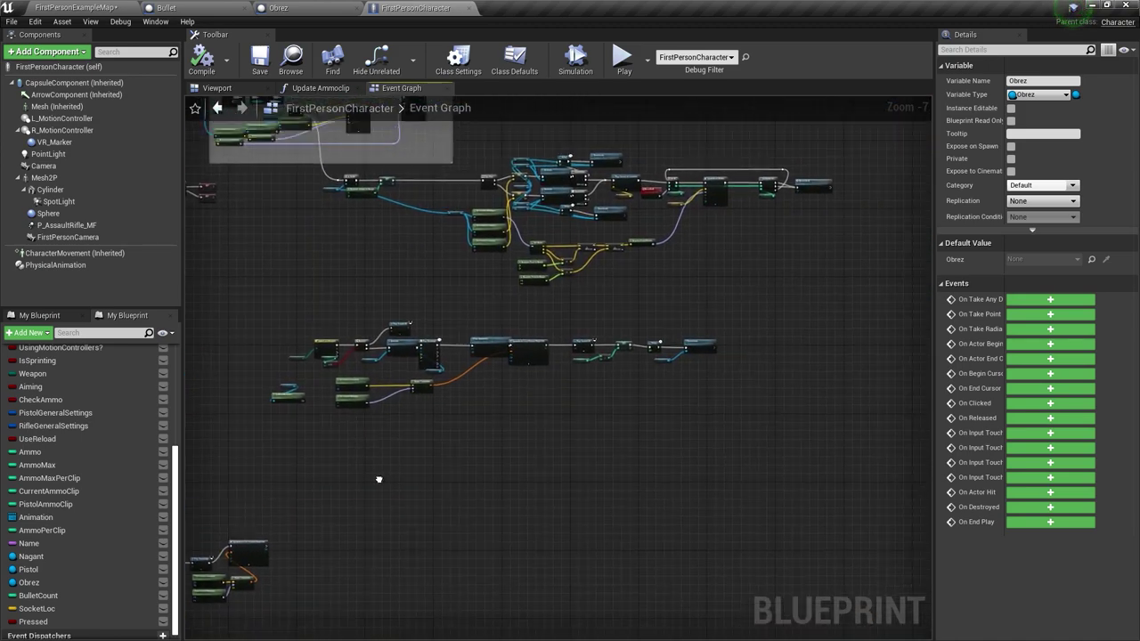
scroll(632, 310, "up", 1)
scroll(644, 305, "up", 1)
scroll(521, 311, "up", 2)
scroll(498, 303, "up", 1)
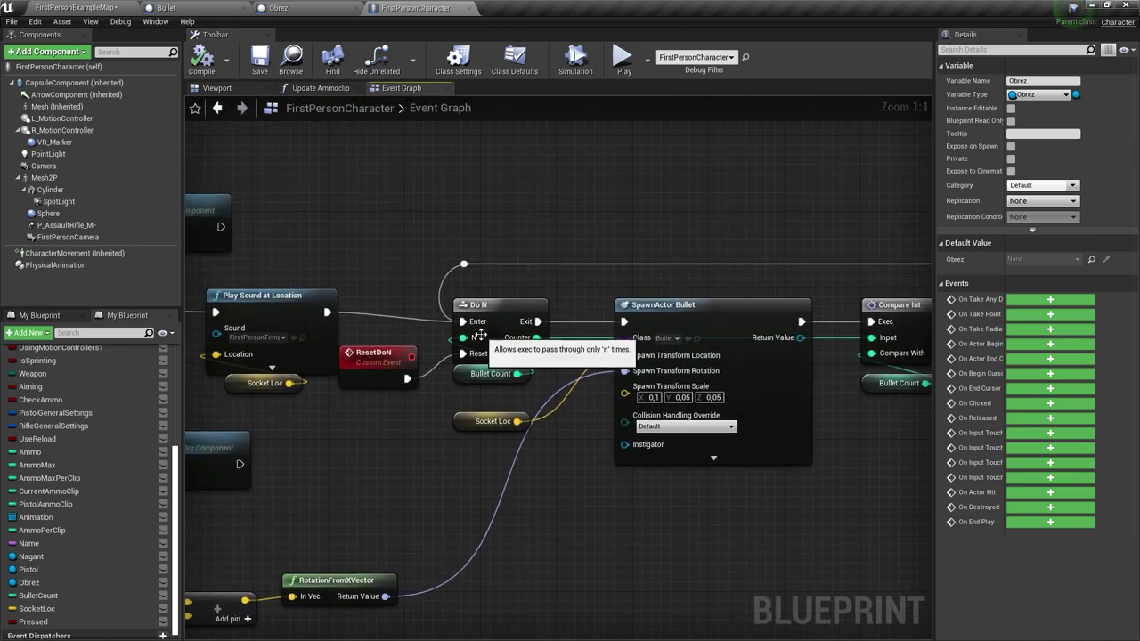
scroll(424, 545, "down", 3)
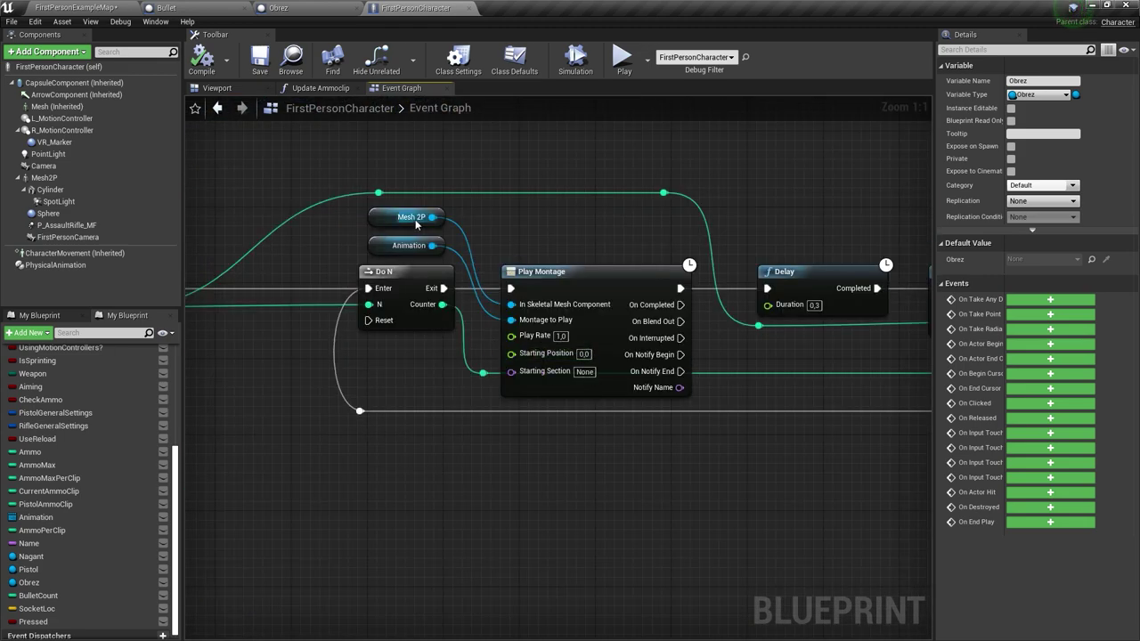
- Select the Mesh 2P reference, scrub PistolReloadLoopMontage to its last frame, and close the montage
left_click(416, 225)
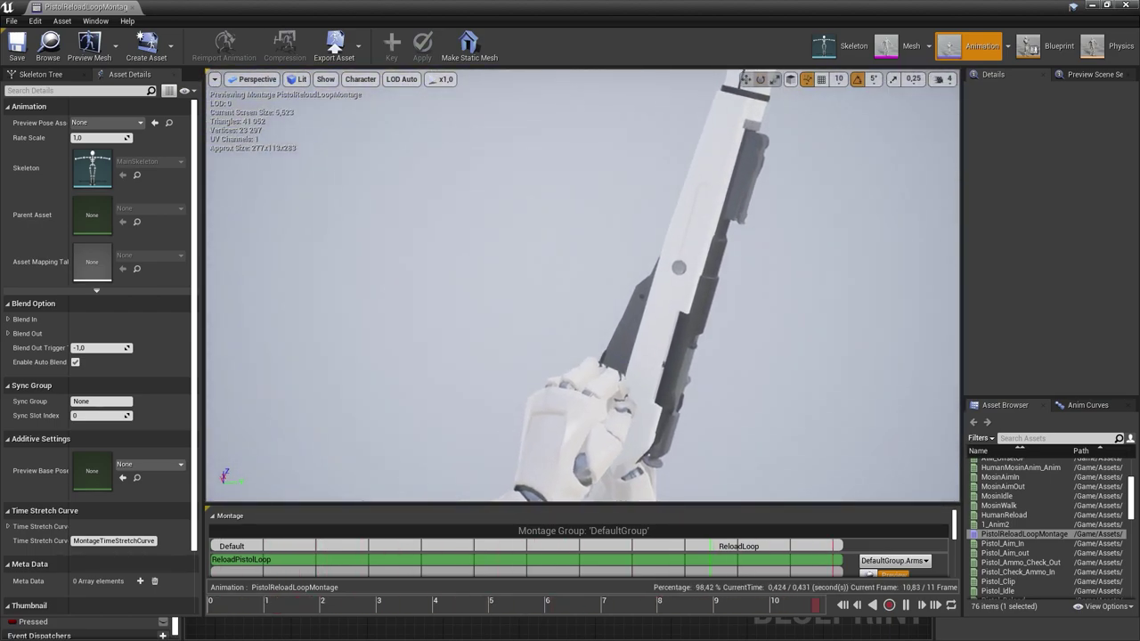
left_click(265, 605)
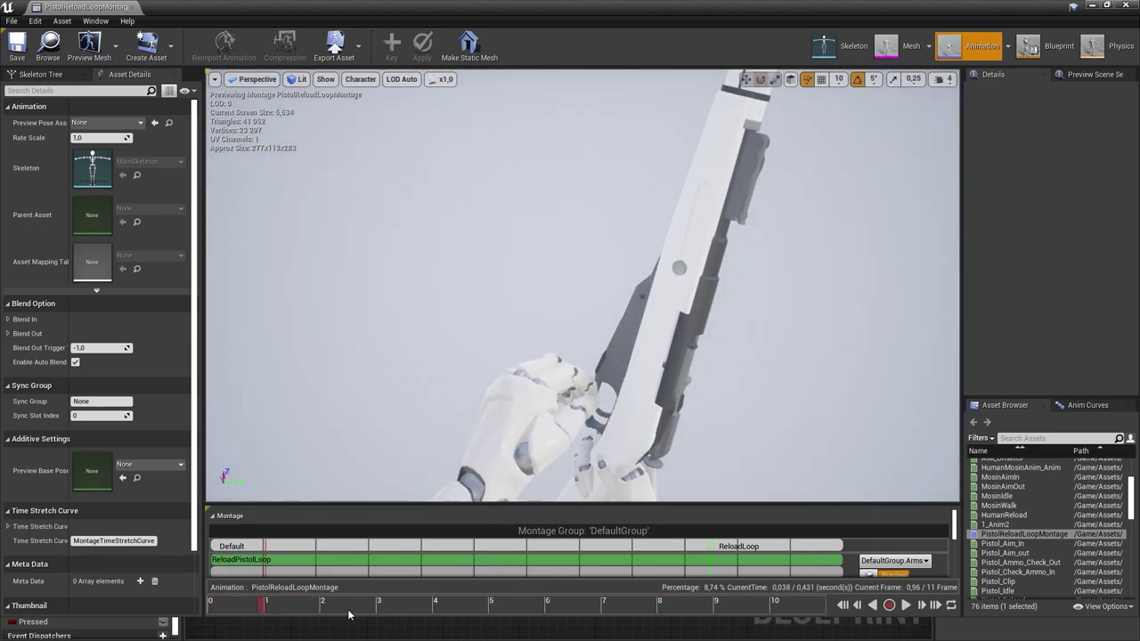
left_click_drag(348, 614, 857, 620)
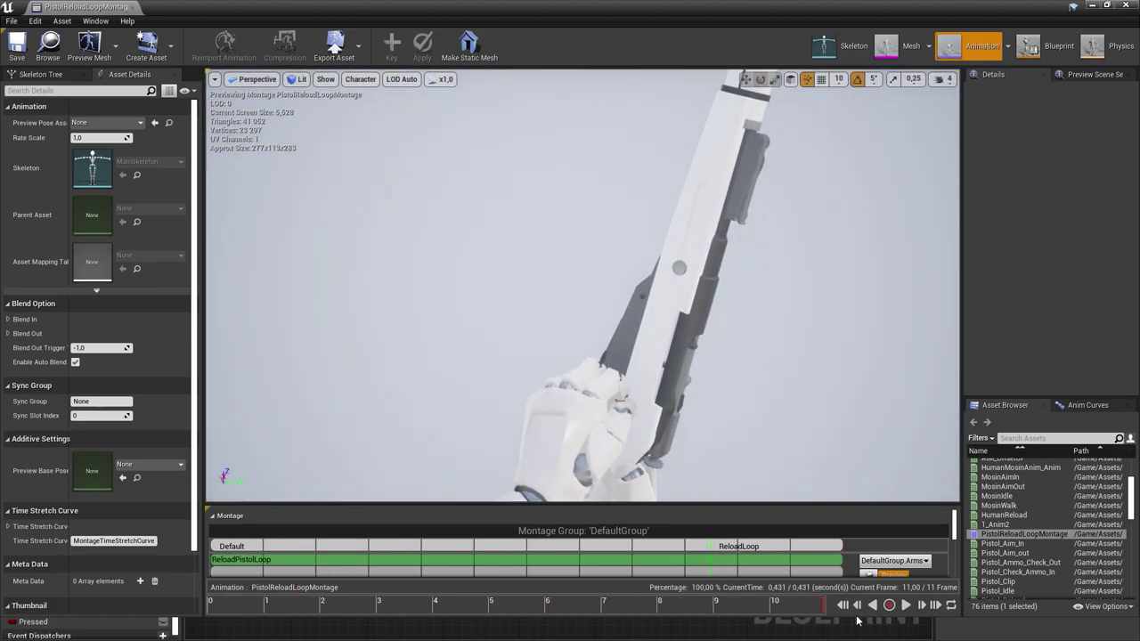
left_click(132, 8)
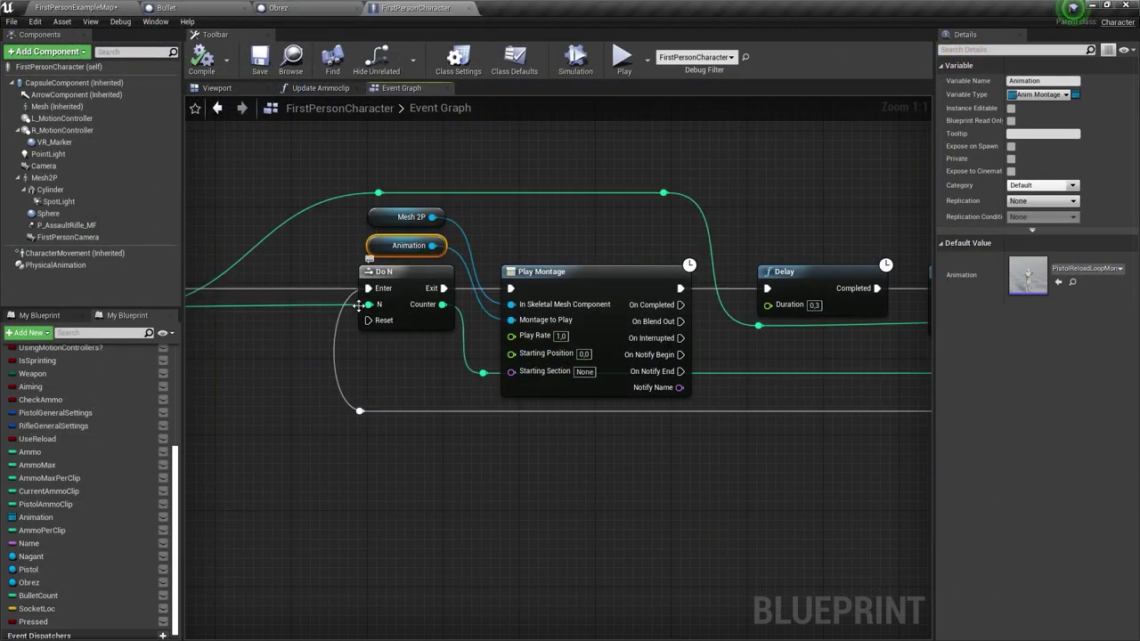
- Pan the graph to view the Reset event and the rest of the reload chain
right_click_drag(211, 322, 509, 322)
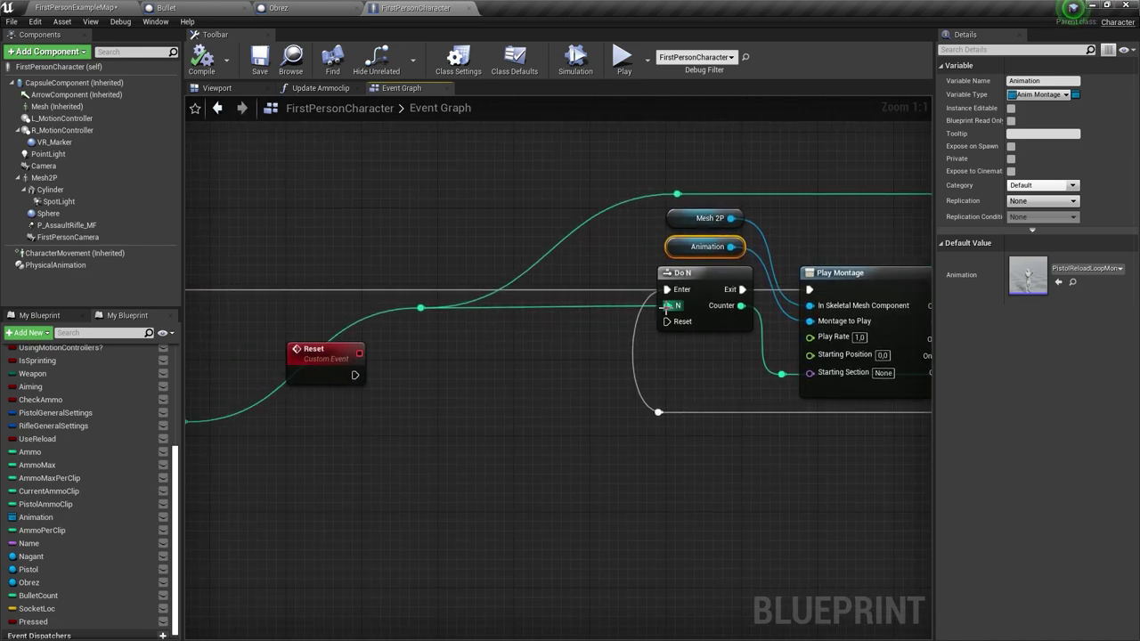
scroll(666, 306, "down", 2)
right_click_drag(666, 307, 351, 336)
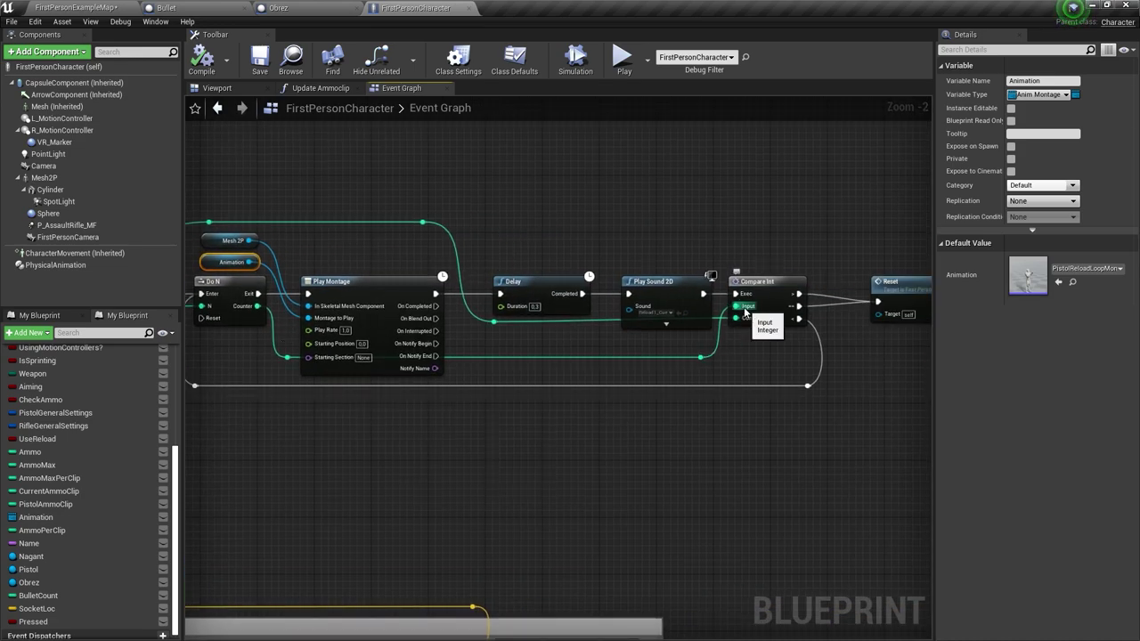
scroll(744, 311, "down", 4)
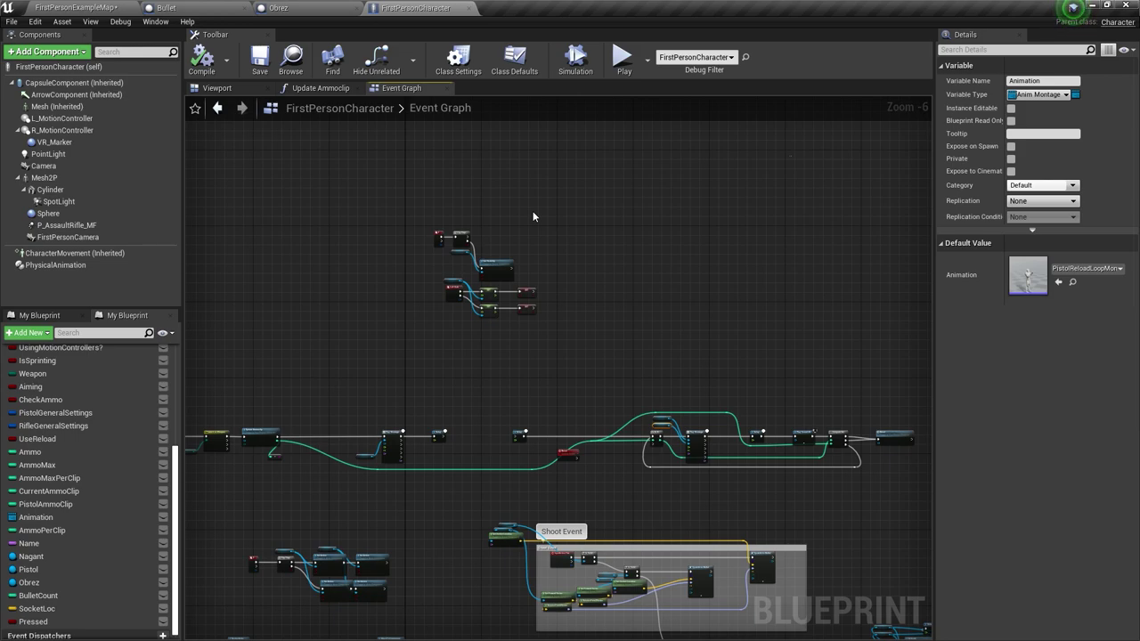
- Close the FirstPersonCharacter, Obrez and Bullet blueprint tabs and turn the viewport camera slightly
left_click(473, 8)
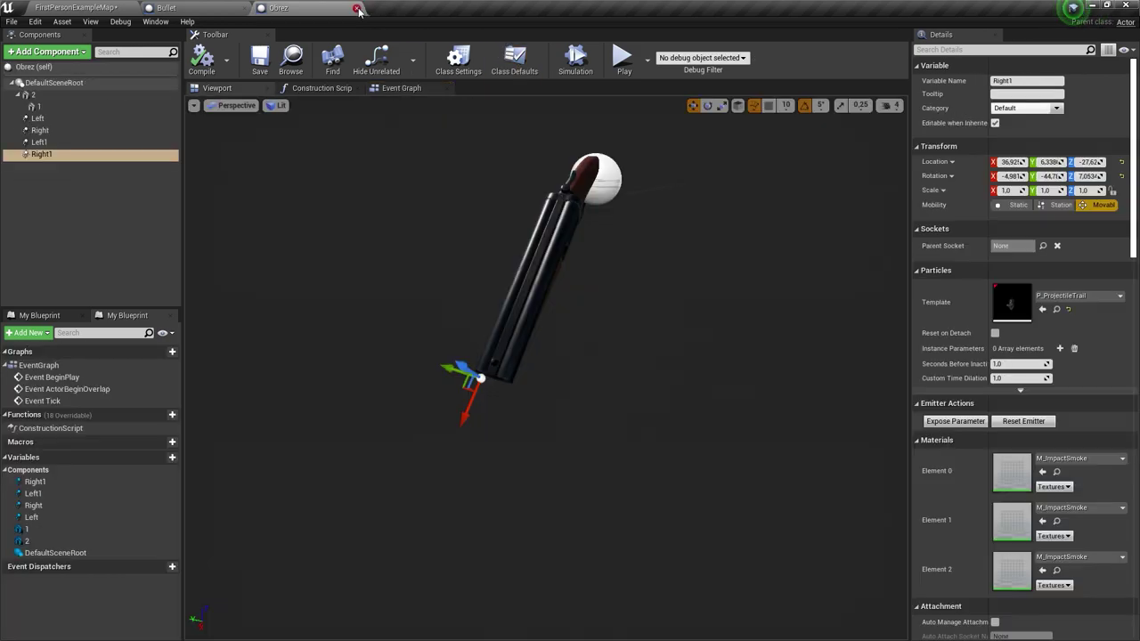
left_click(357, 8)
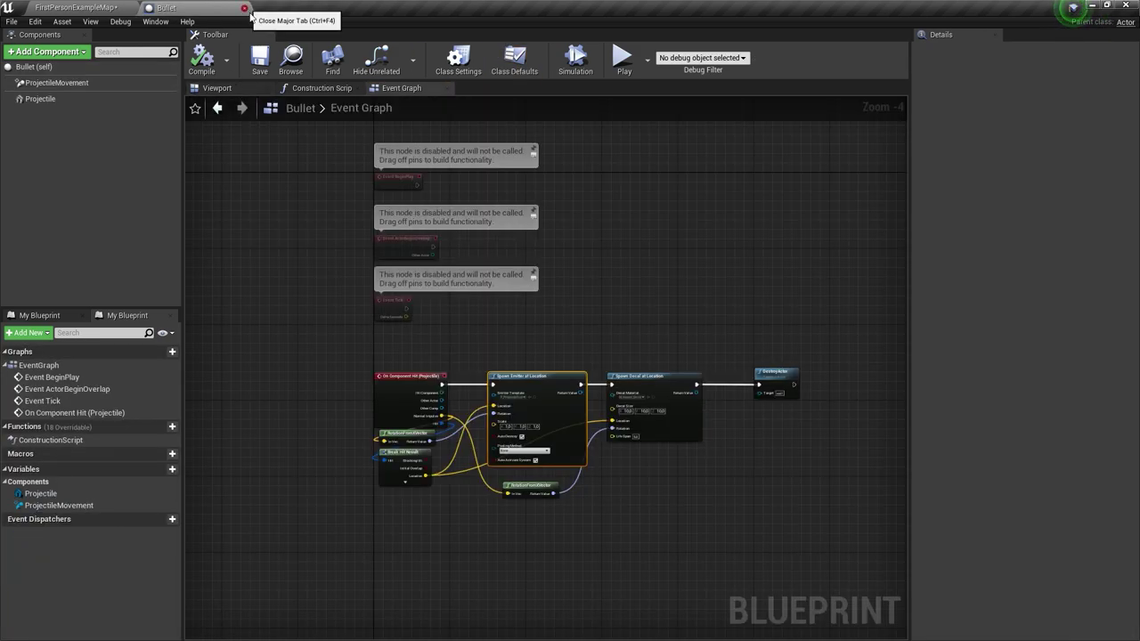
left_click(245, 8)
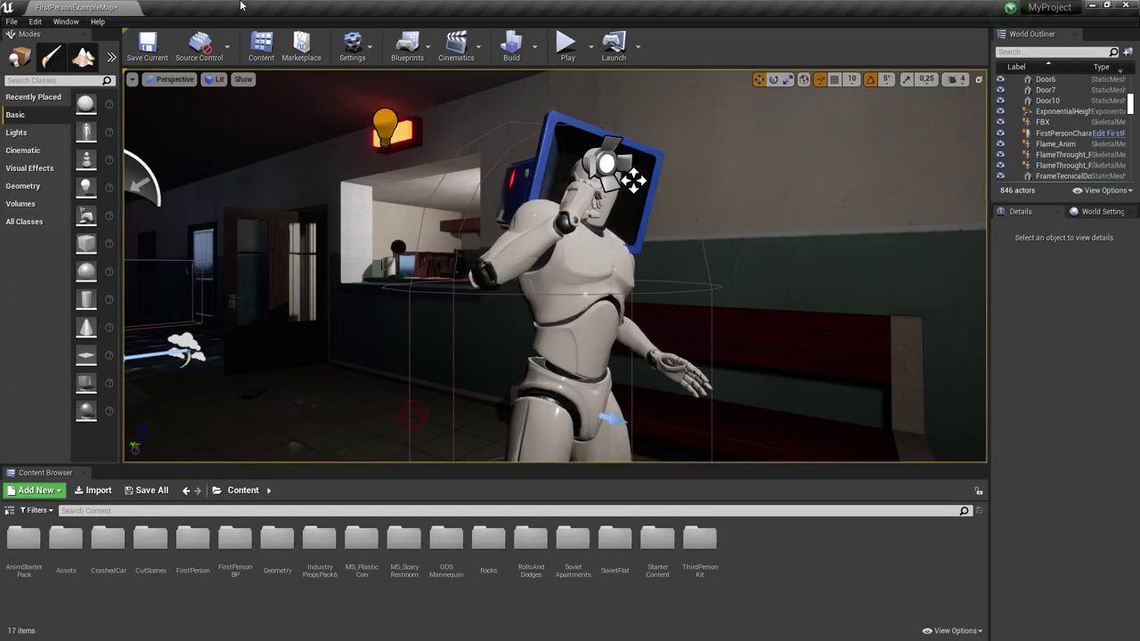
right_click_drag(747, 218, 751, 215)
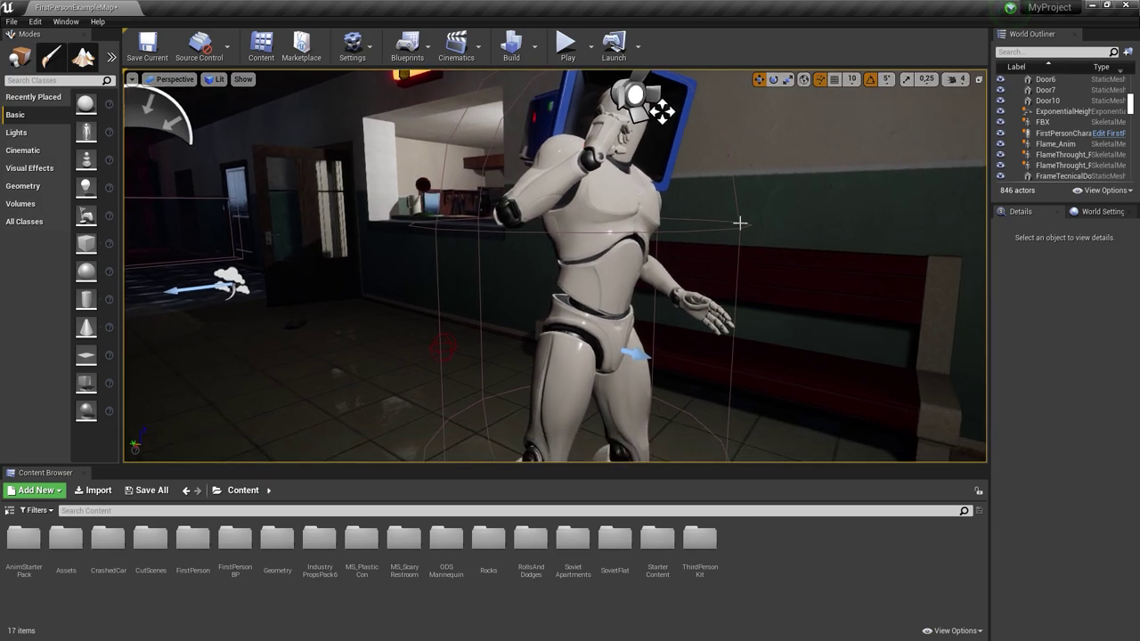